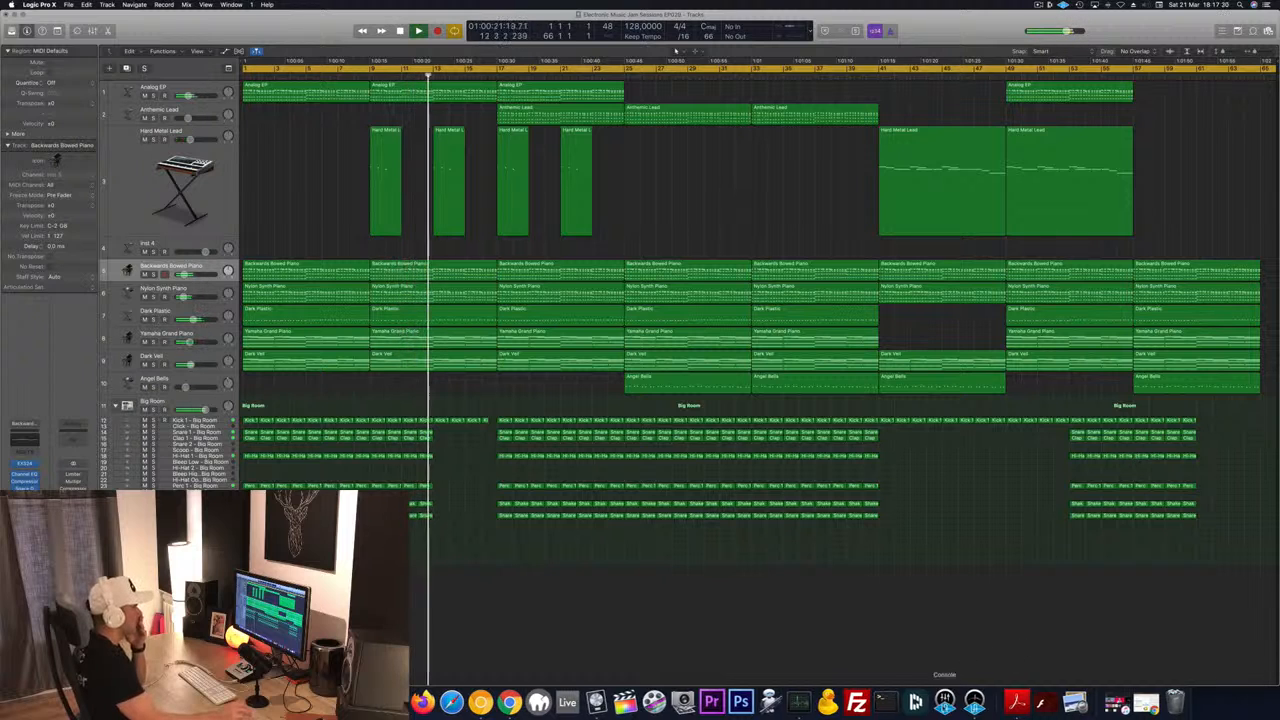
Turn on automatic hiding for the Dock to free up space below the arrangement.
right_click(1005, 703)
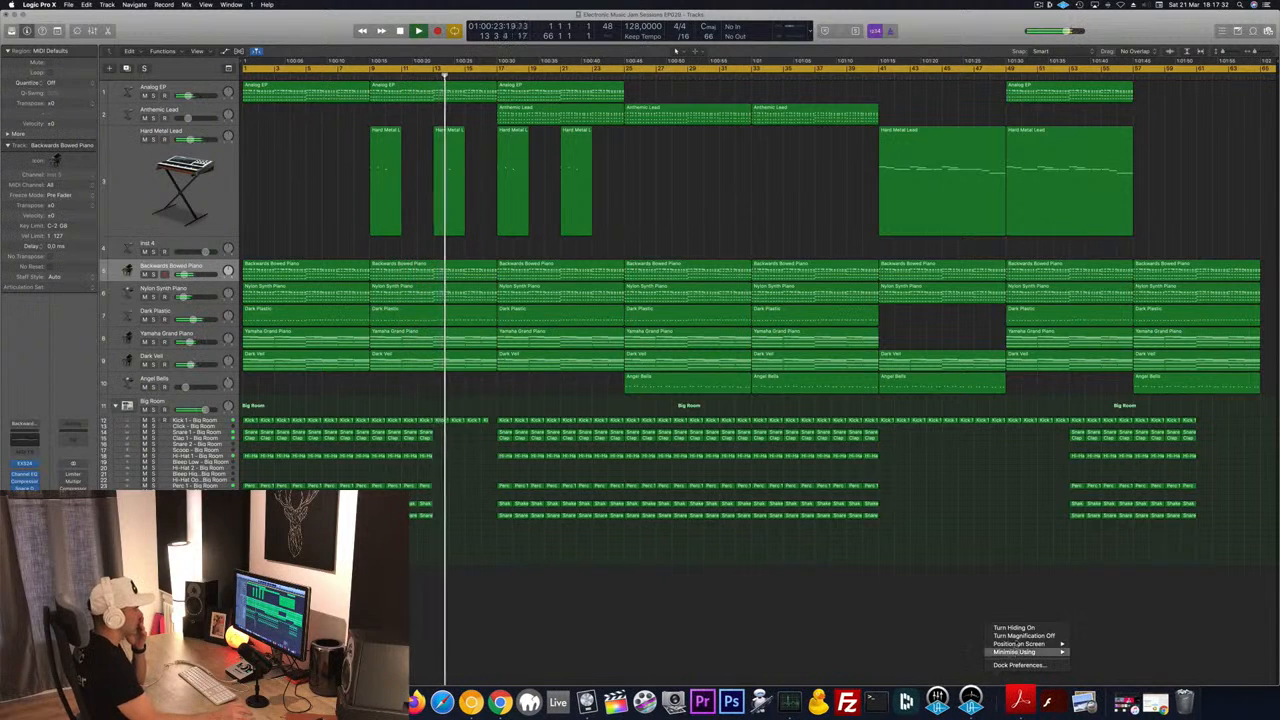
click(1014, 628)
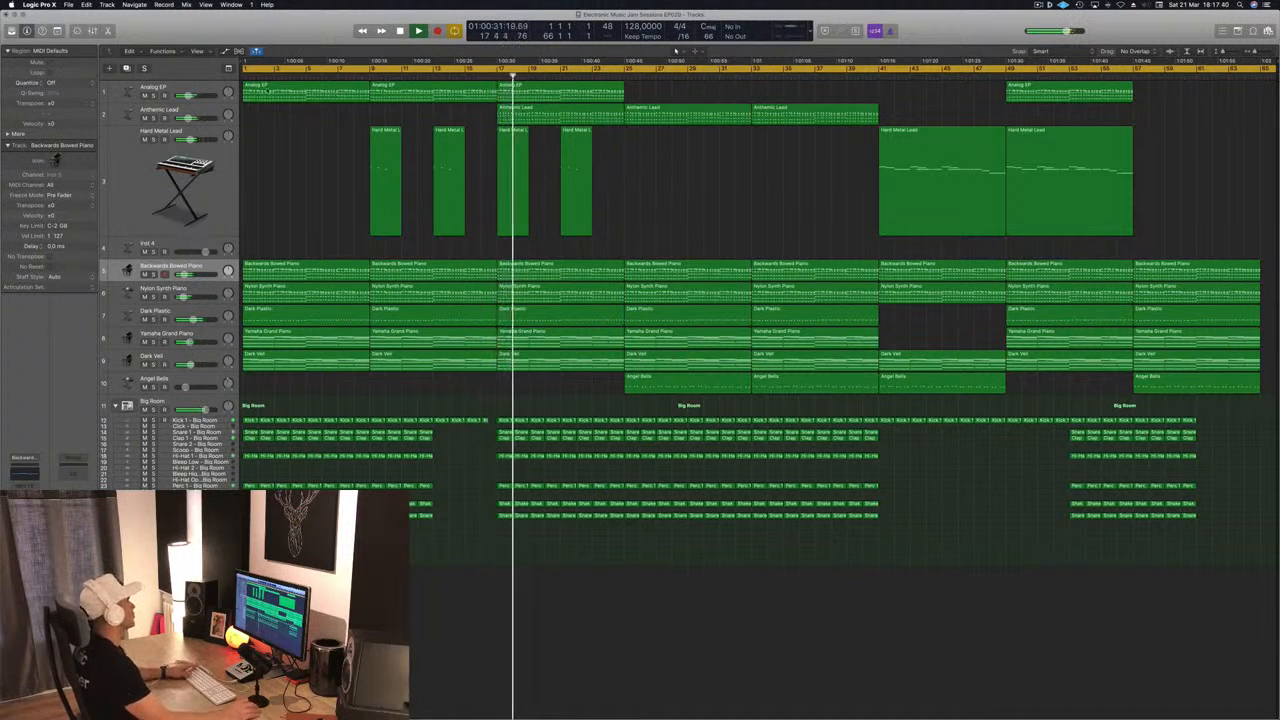
Audition the Anthemic Lead track in solo, unsolo it, and jump playback to around bar 41.
click(153, 118)
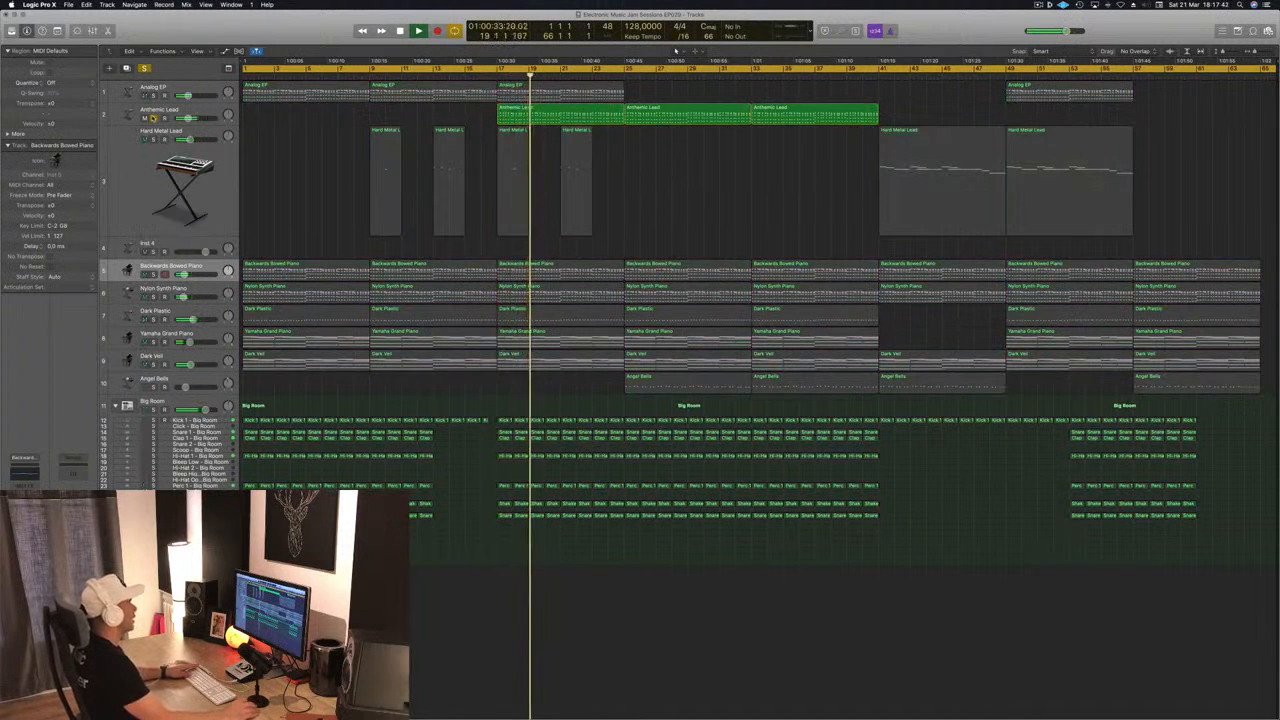
click(153, 118)
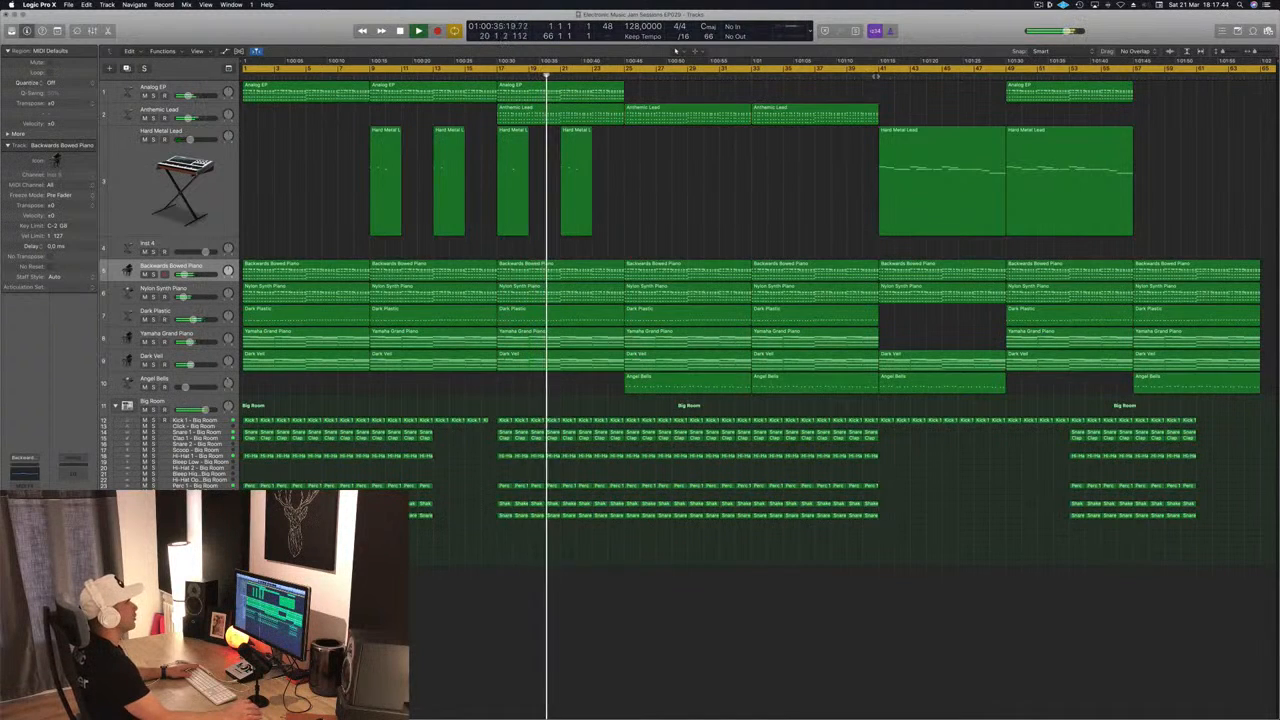
click(876, 76)
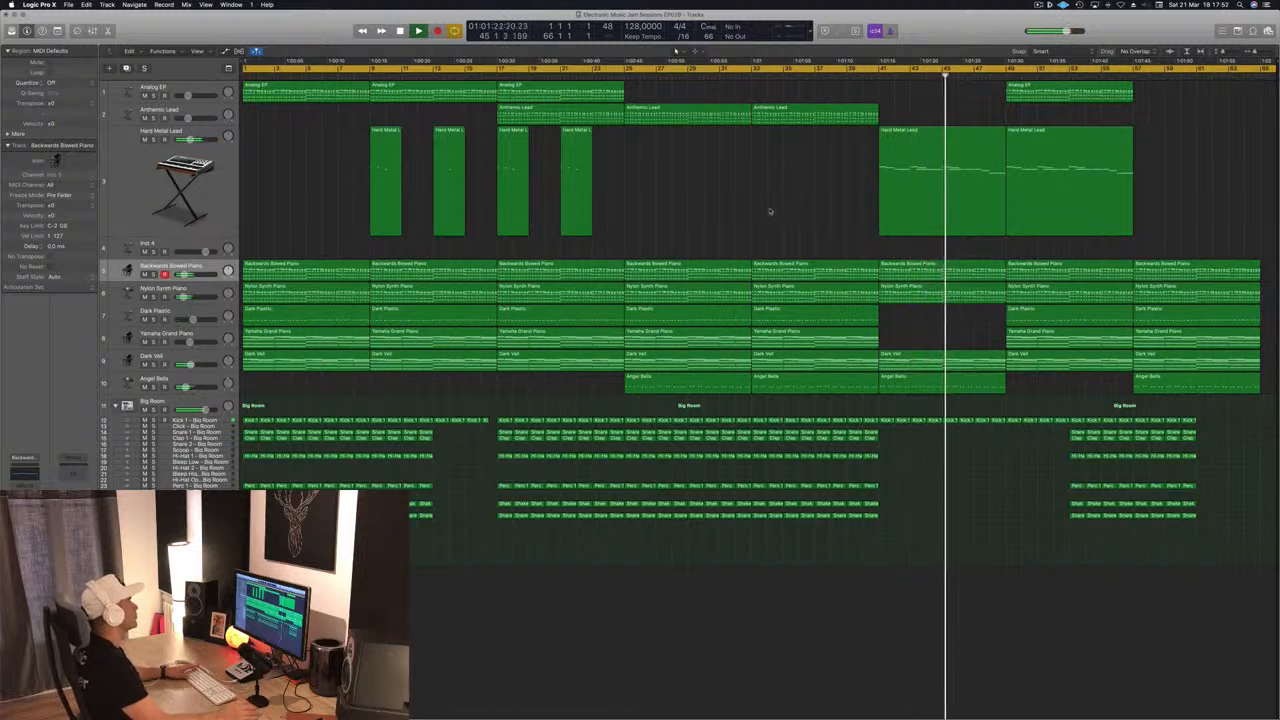
Return to the song start and delete the Big Room drum regions in the first four bars.
key(Return)
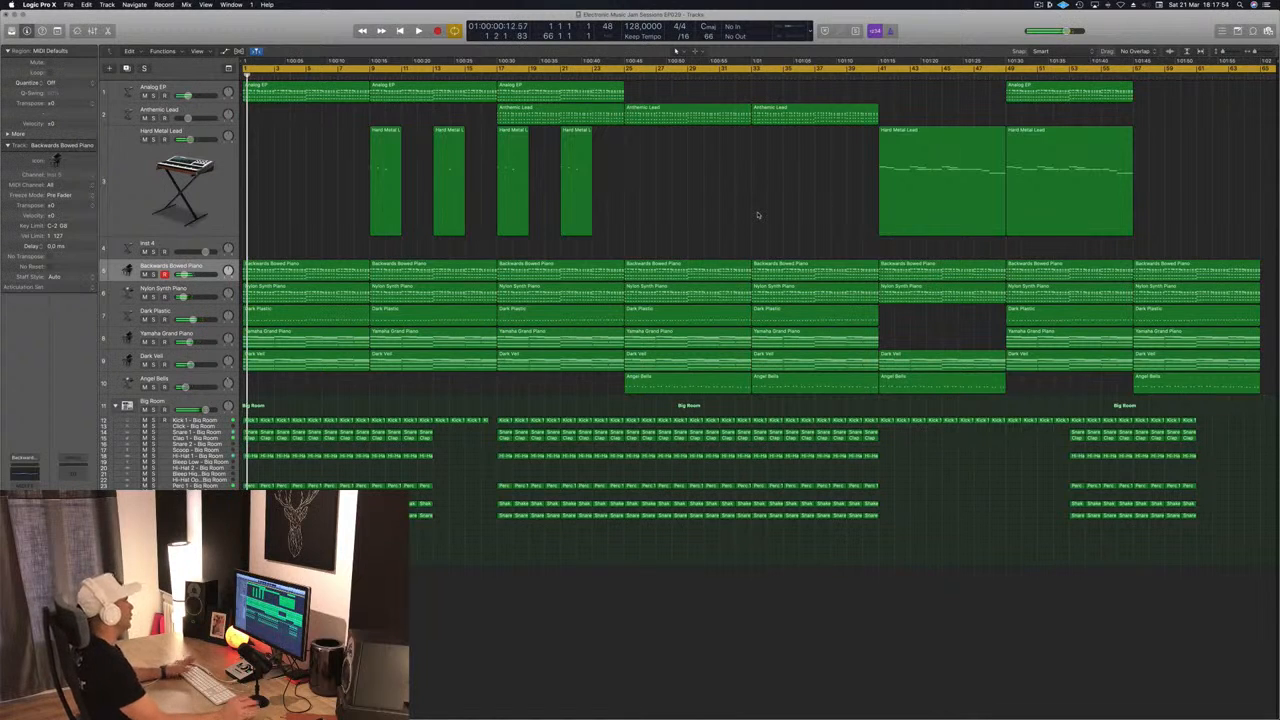
key(space)
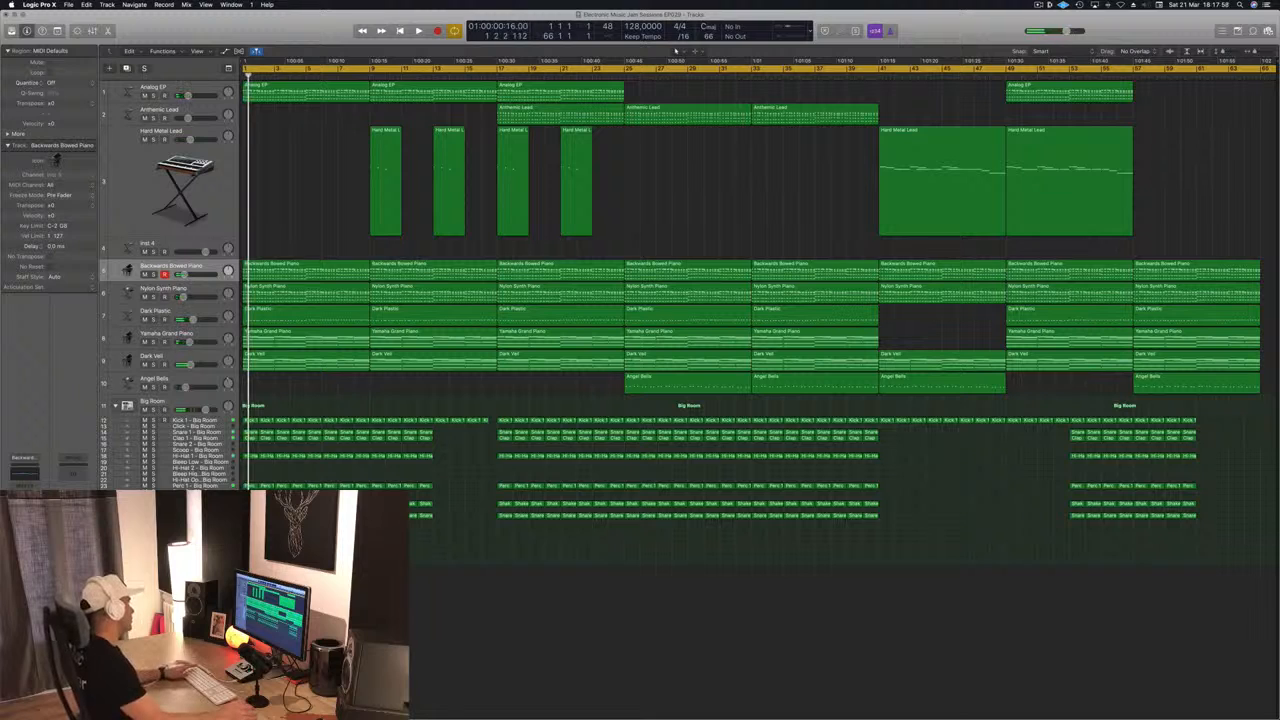
drag(250, 522, 296, 419)
key(Delete)
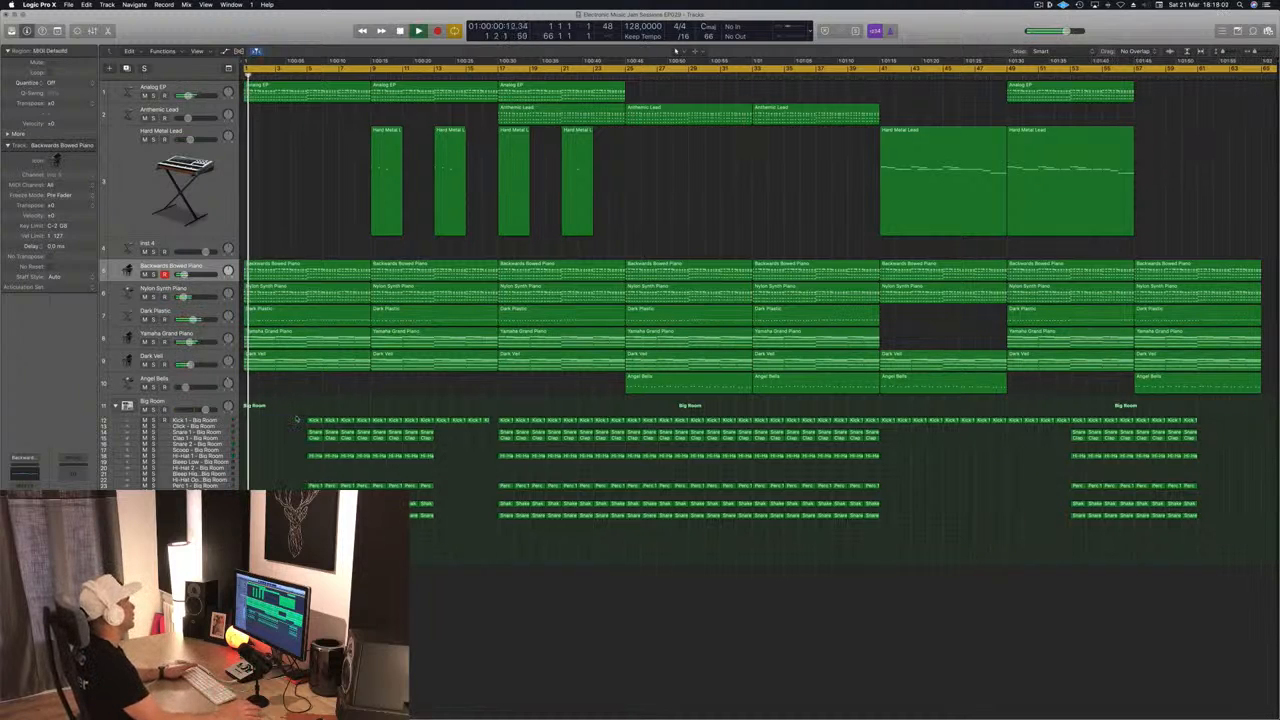
Place a one-bar Perc 1 region at bar 1 on the Crash - Big Room track, enlarge that track with Track Zoom, and open the Piano Roll.
key(super+Right)
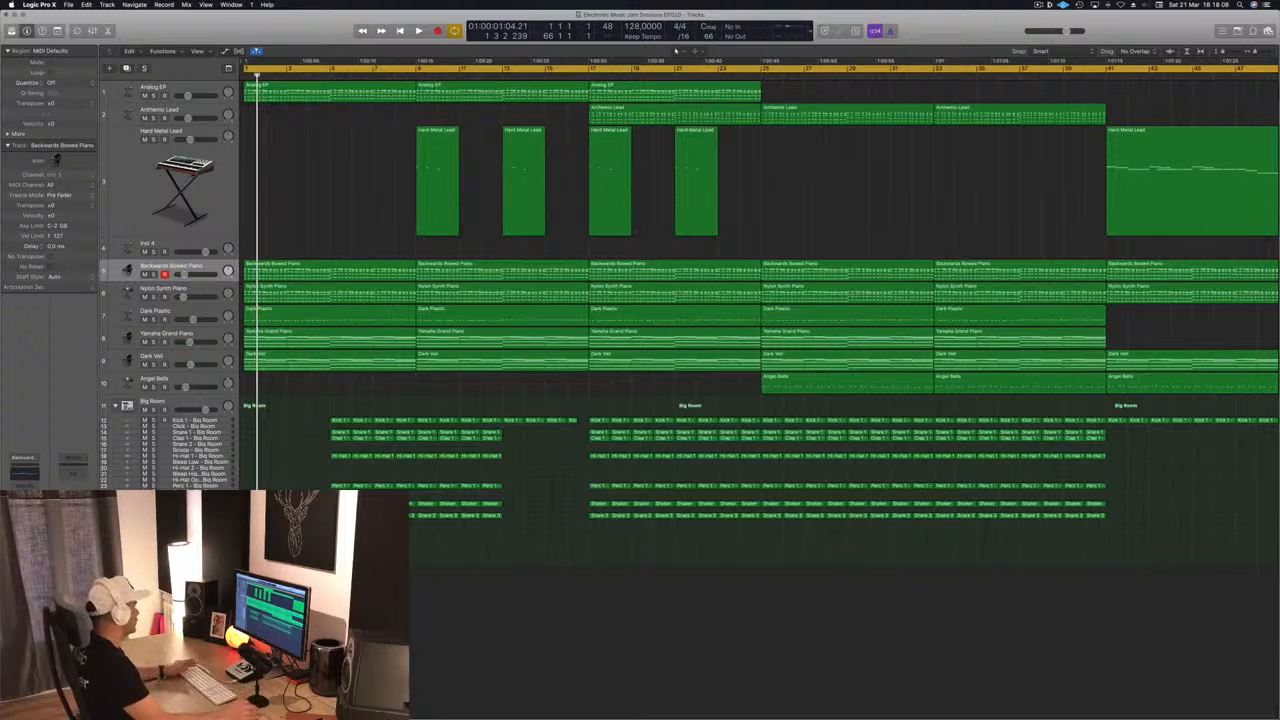
click(700, 551)
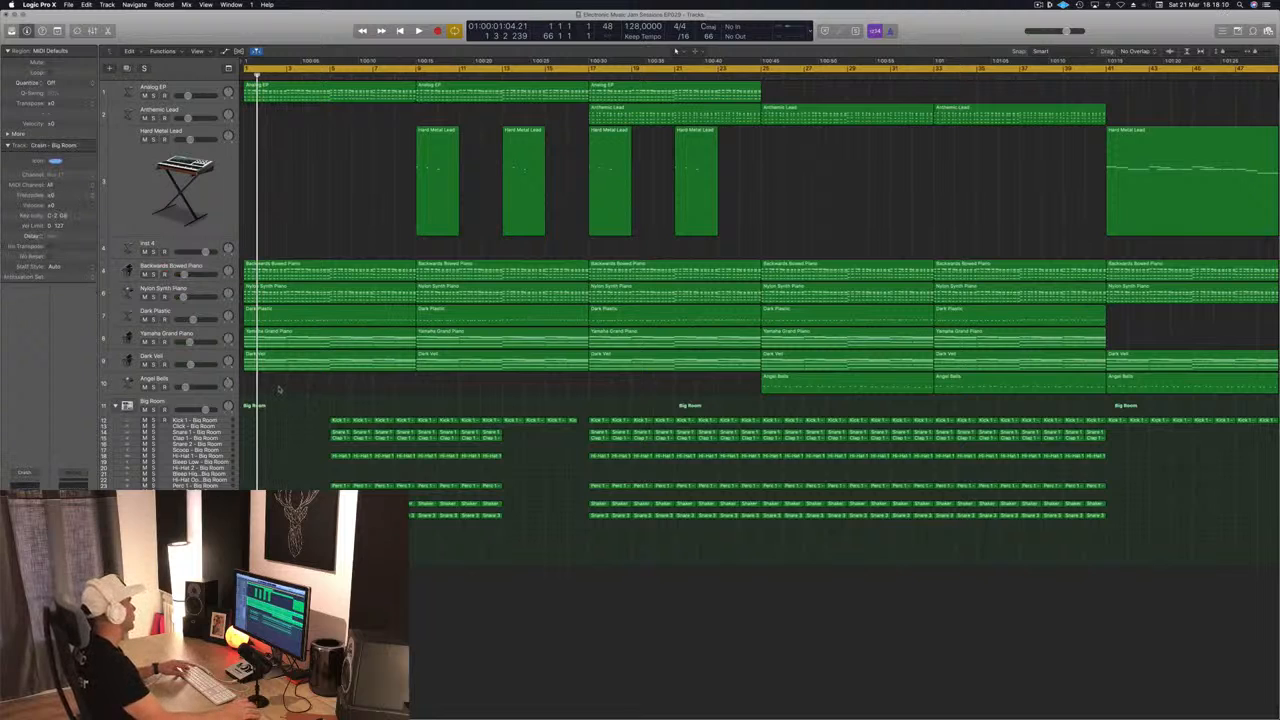
drag(313, 42, 310, 98)
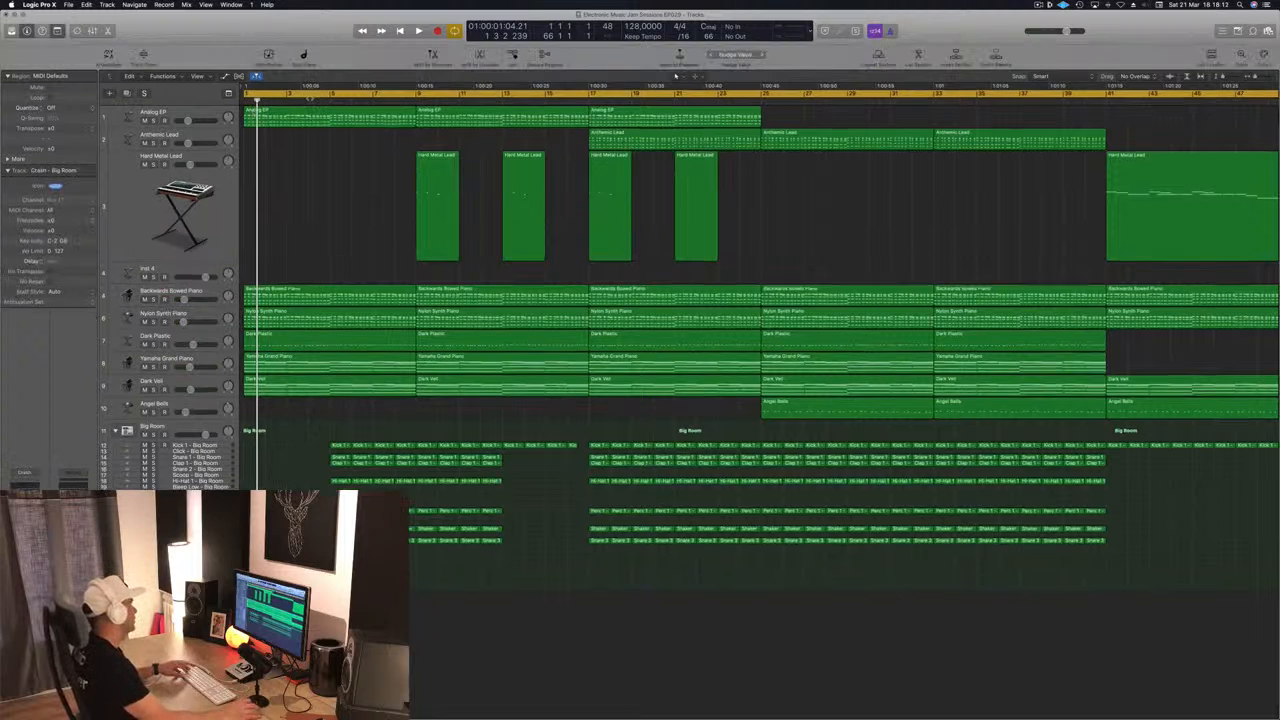
click(144, 55)
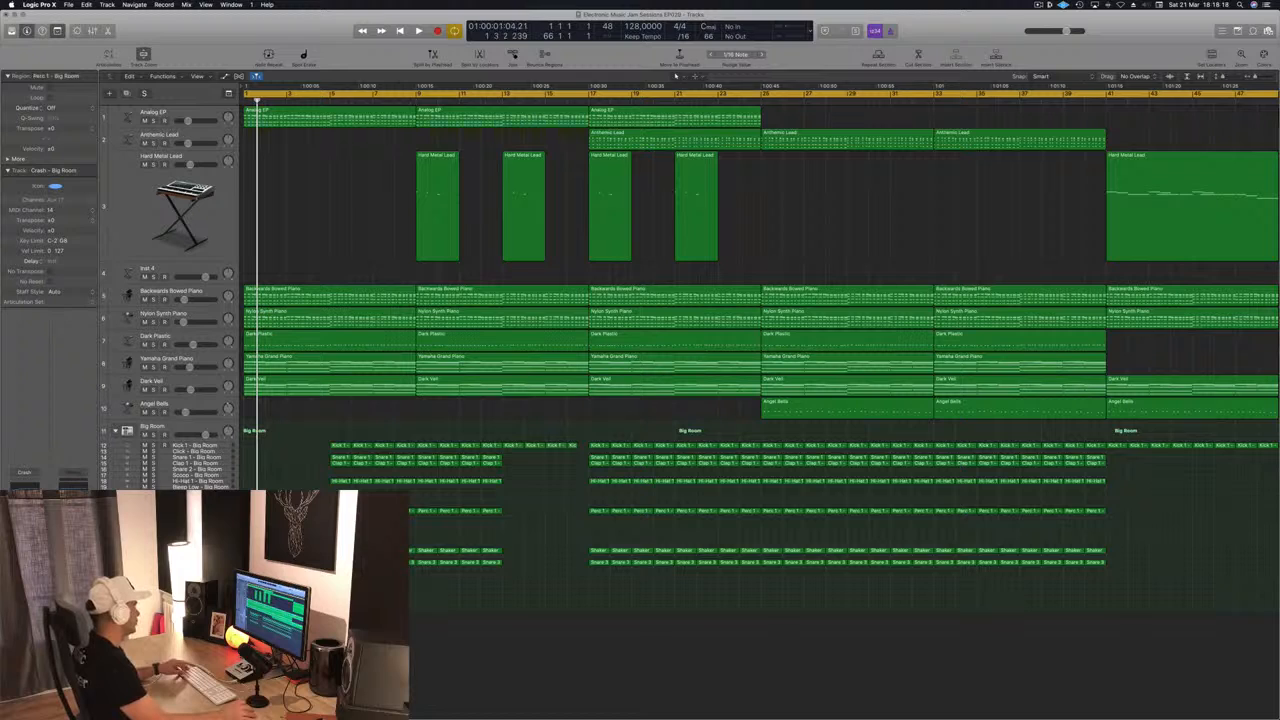
key(e)
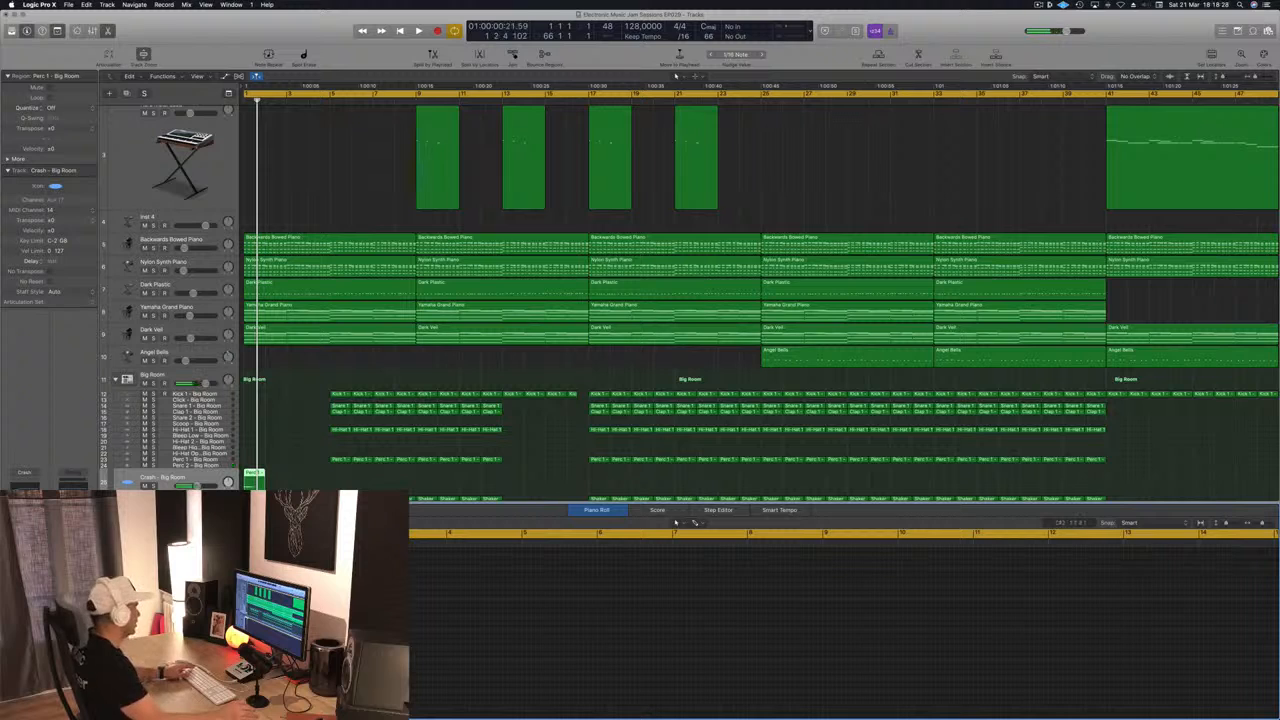
click(194, 479)
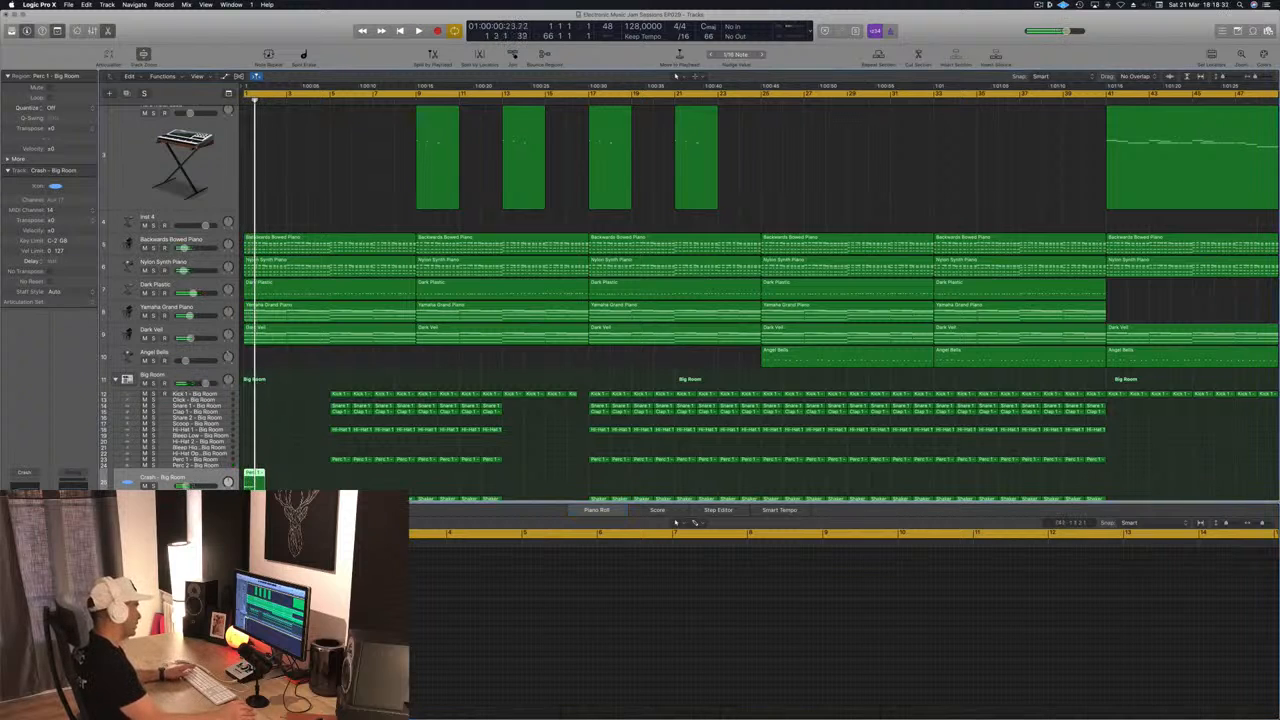
Play the intro and delete the snare, clap, hi-hat, percussion and shaker regions in bars 5 to 8, keeping the kick.
key(space)
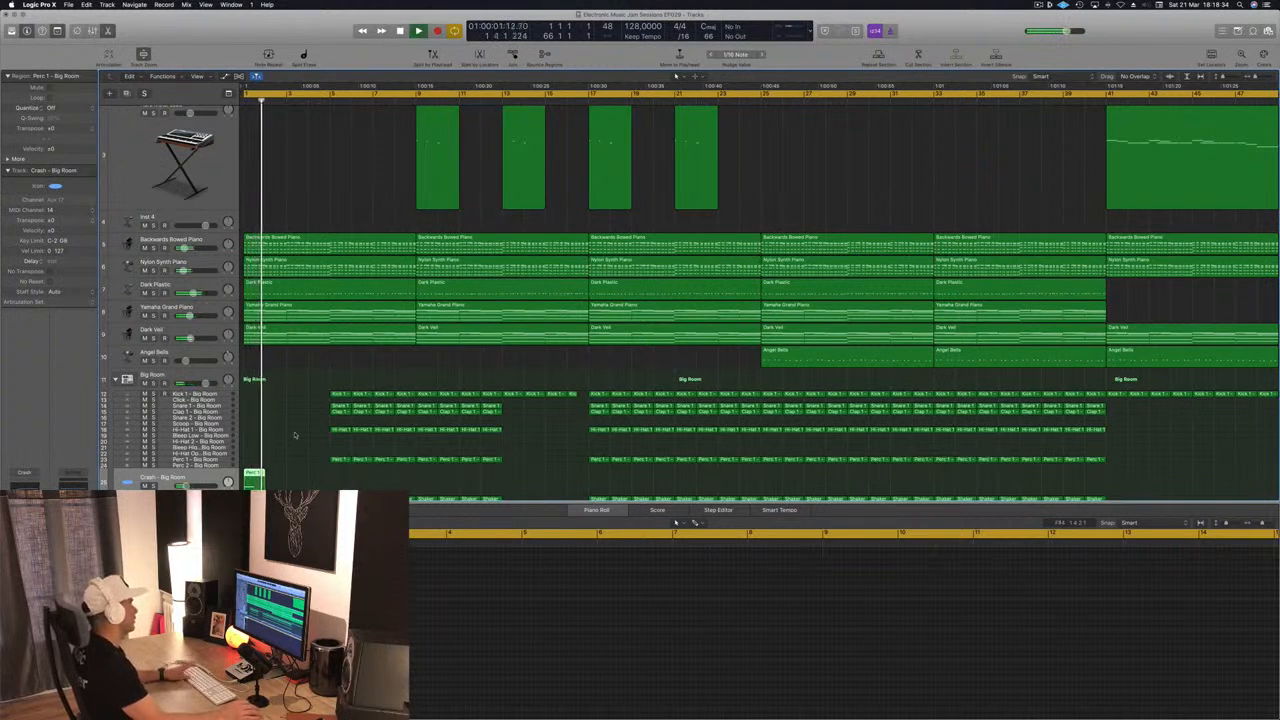
key(Return)
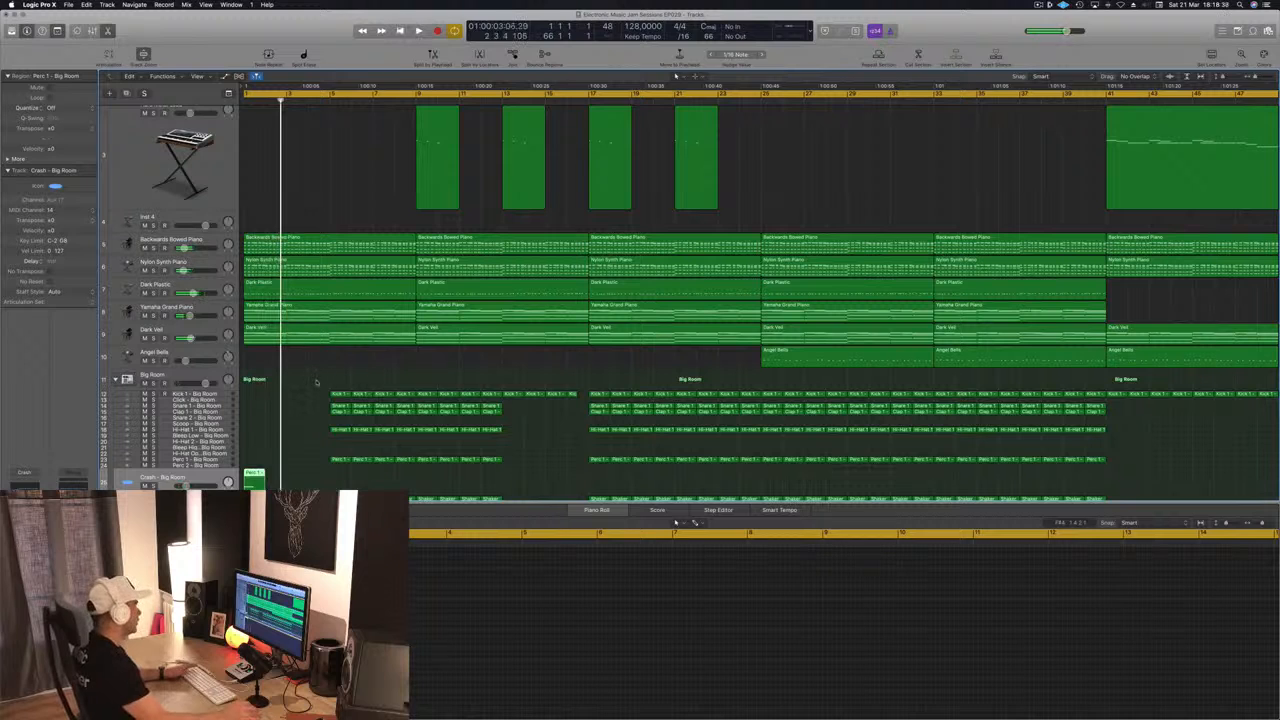
drag(316, 382, 400, 460)
key(Delete)
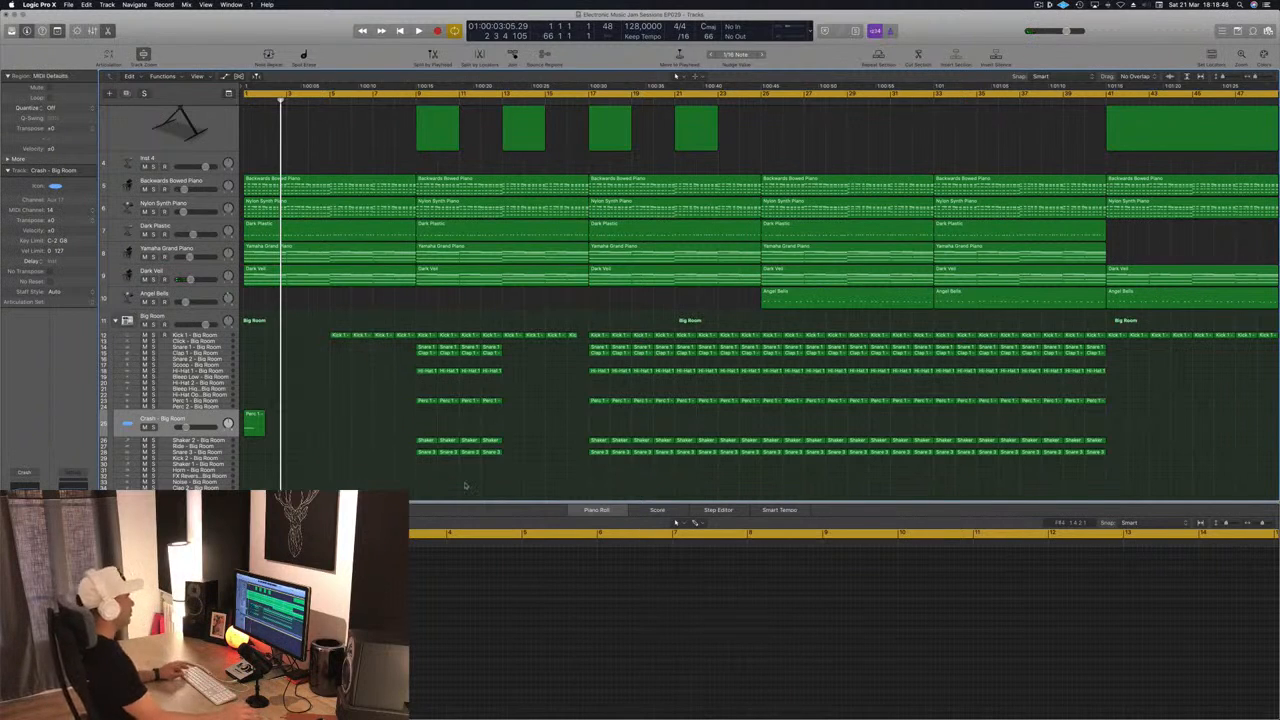
Set the cycle range from bar 33 to bar 65 and repeat that section of the arrangement starting at bar 65.
scroll(465, 485, left, 3)
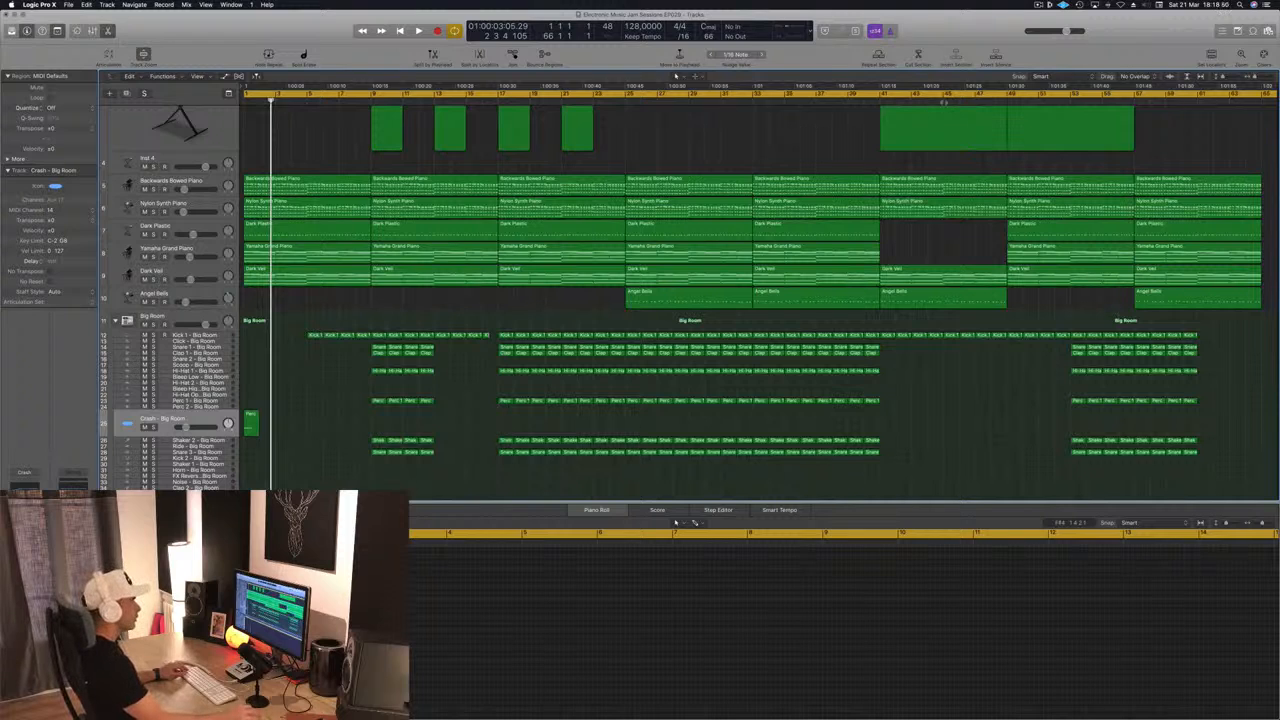
key(c)
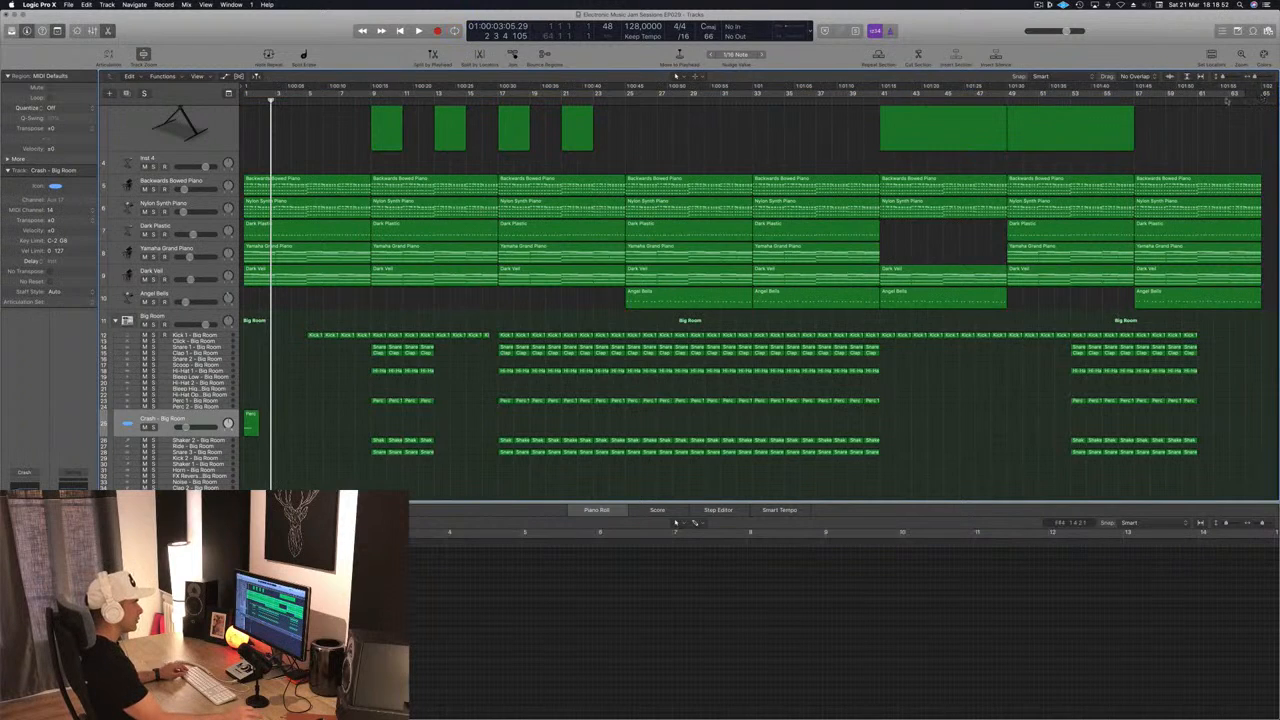
drag(1228, 94, 756, 125)
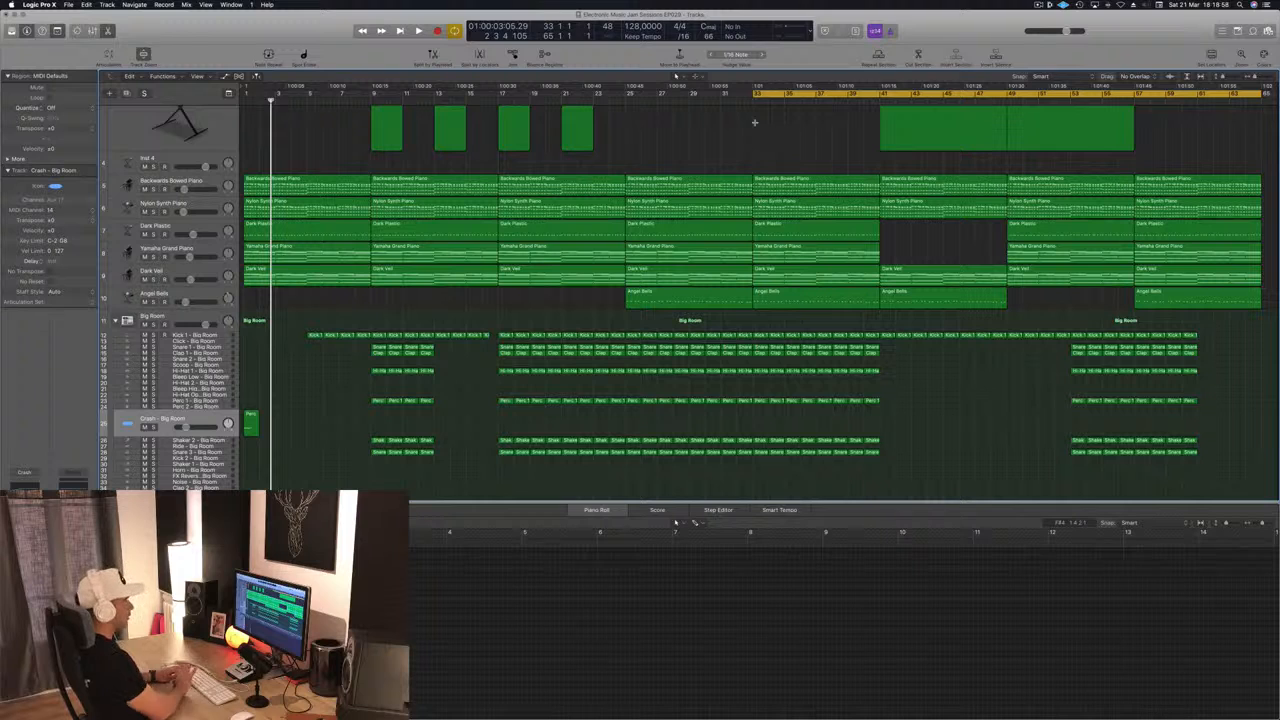
key(super+r)
key(super+Left)
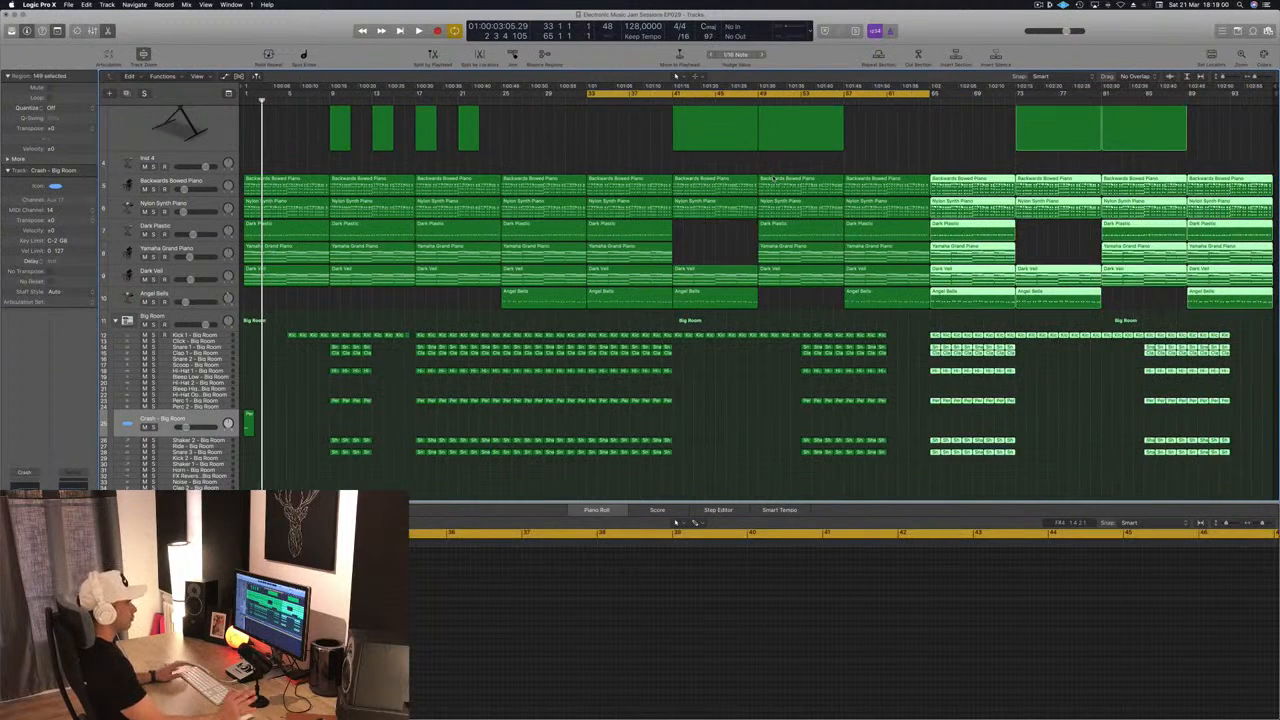
click(562, 142)
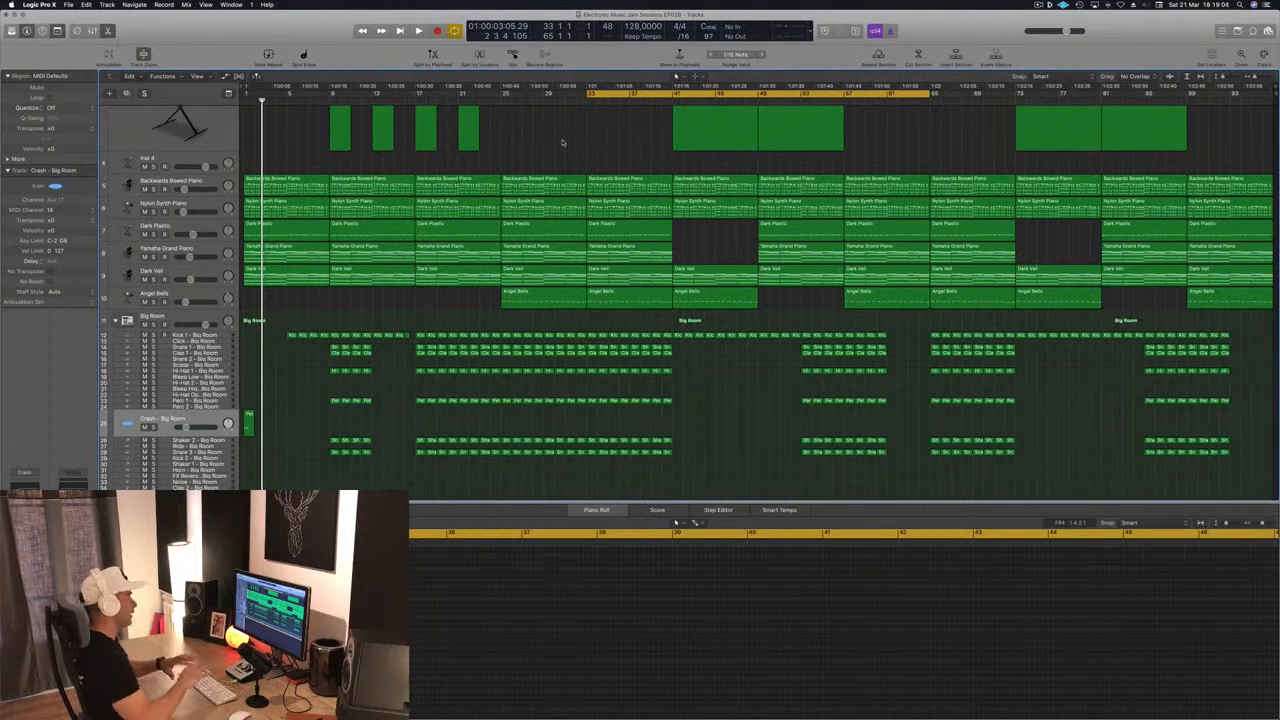
Extend the start of the cycle range to bar 1 and audition the Analog EP track in solo during playback.
scroll(562, 142, up, 5)
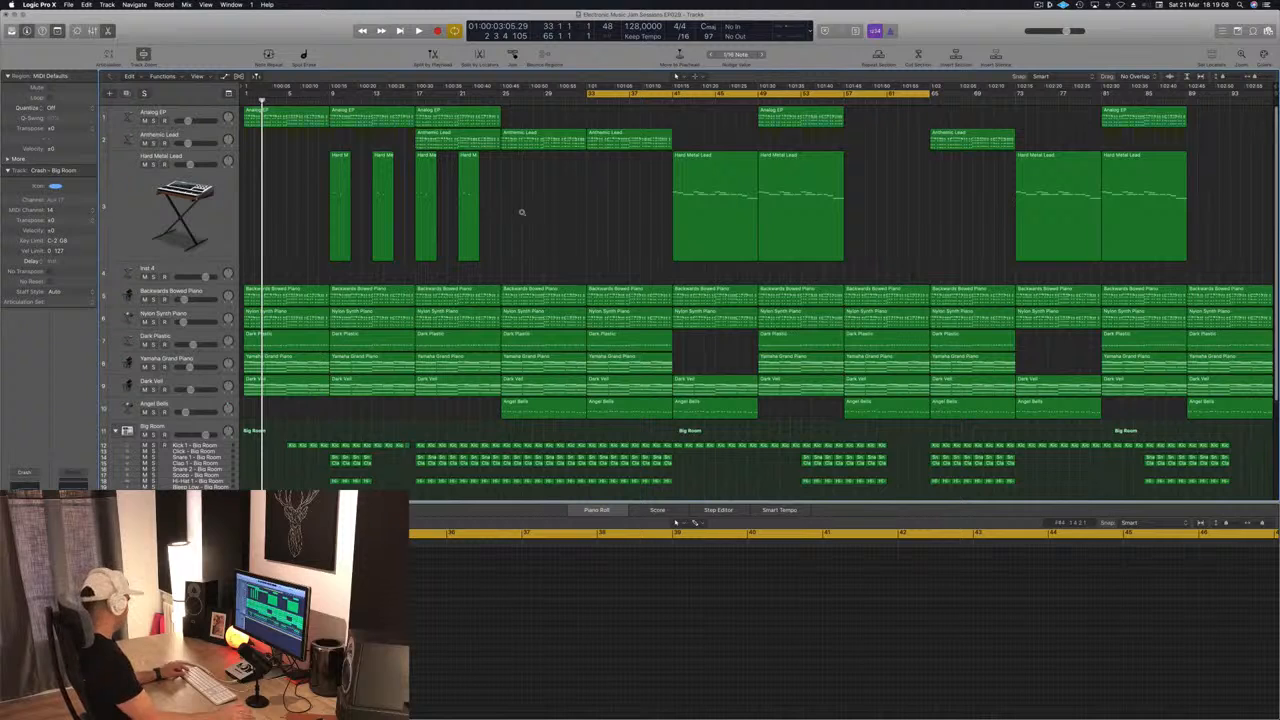
key(space)
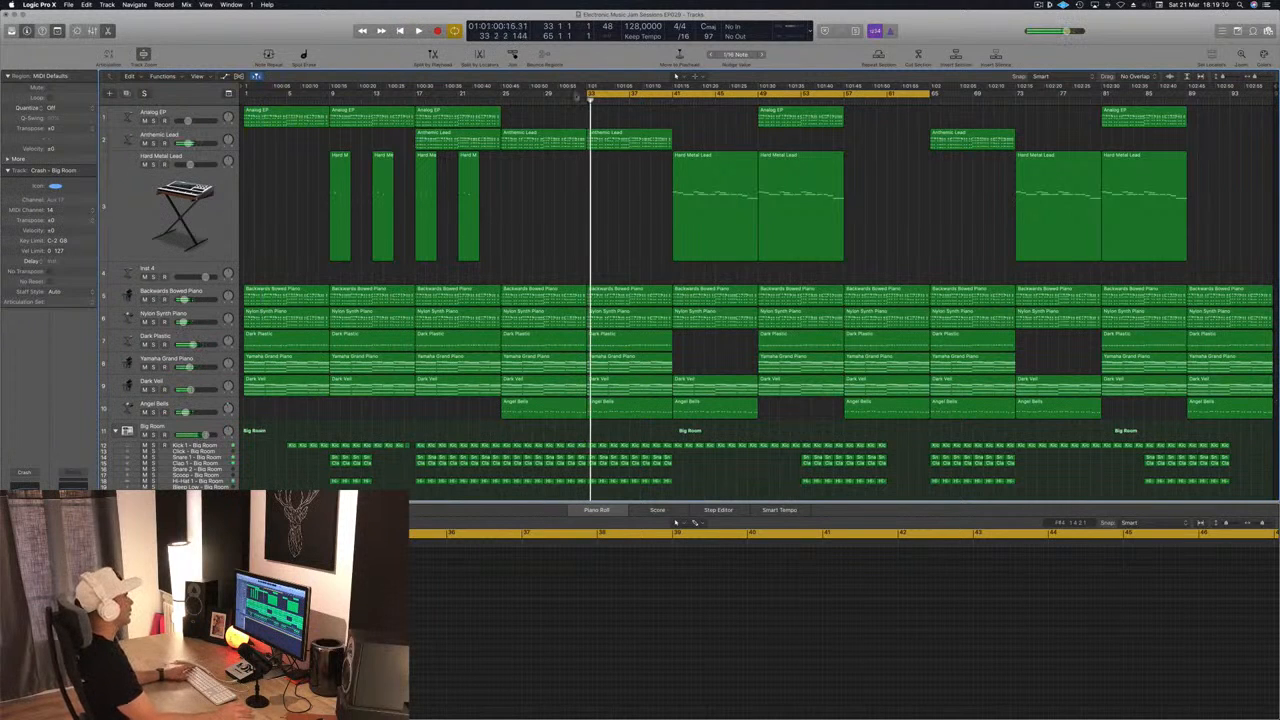
drag(587, 94, 244, 112)
key(space)
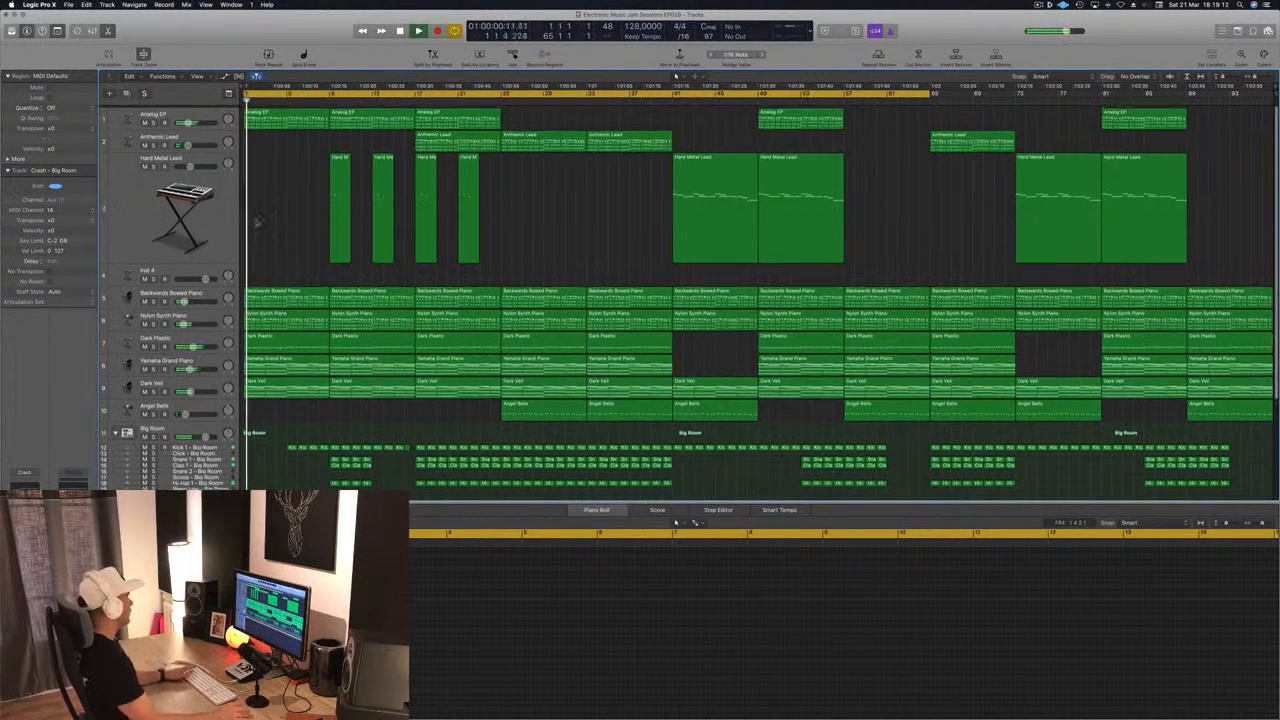
click(153, 121)
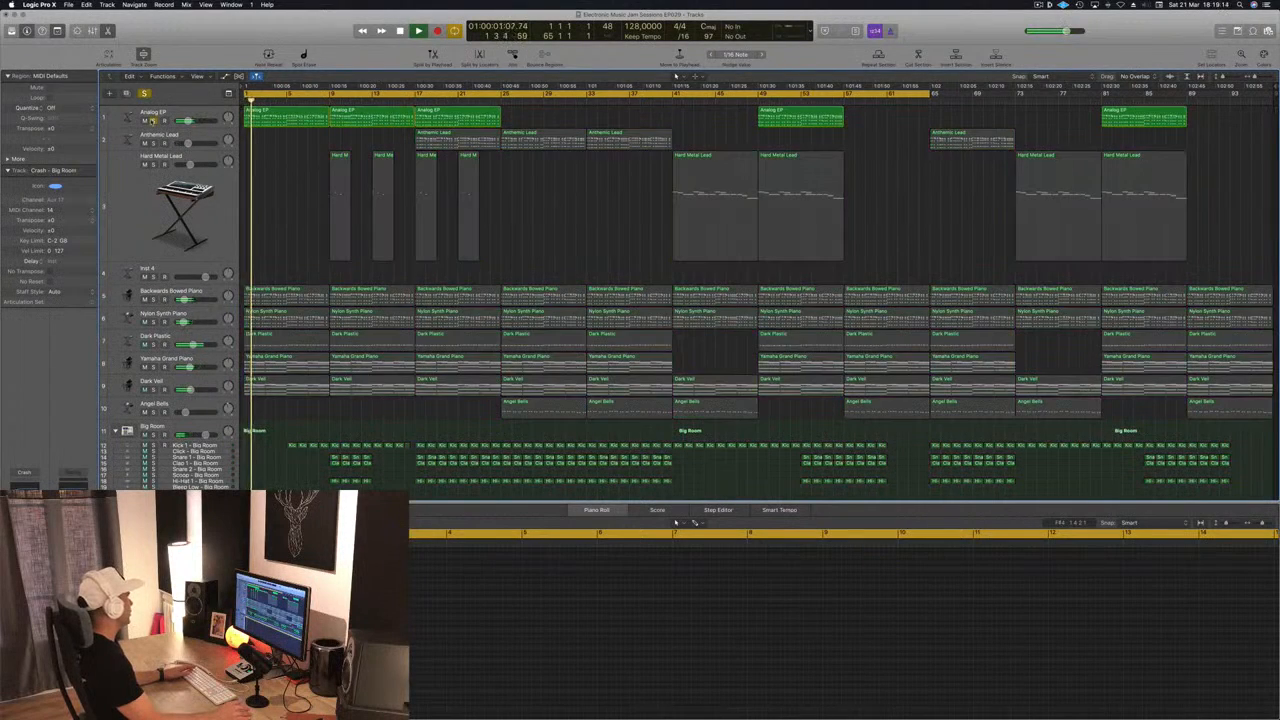
click(153, 121)
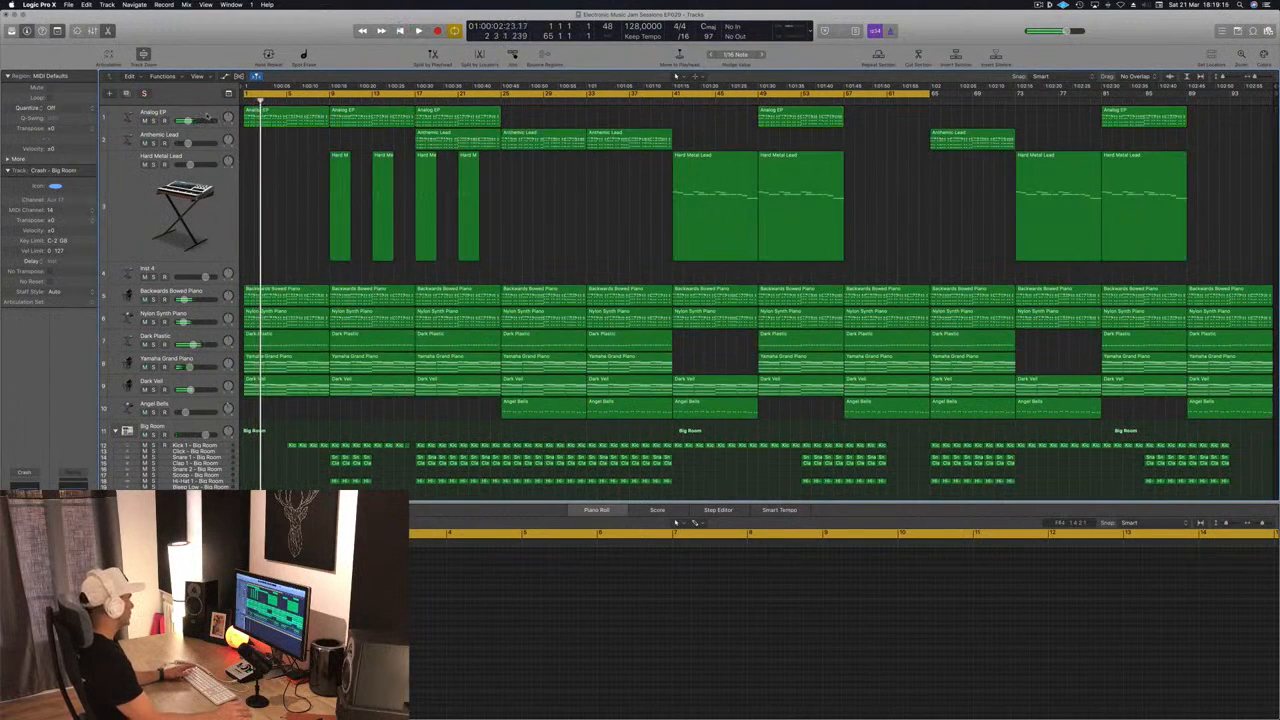
Move the Analog EP track below Inst 4 and mute it.
click(208, 116)
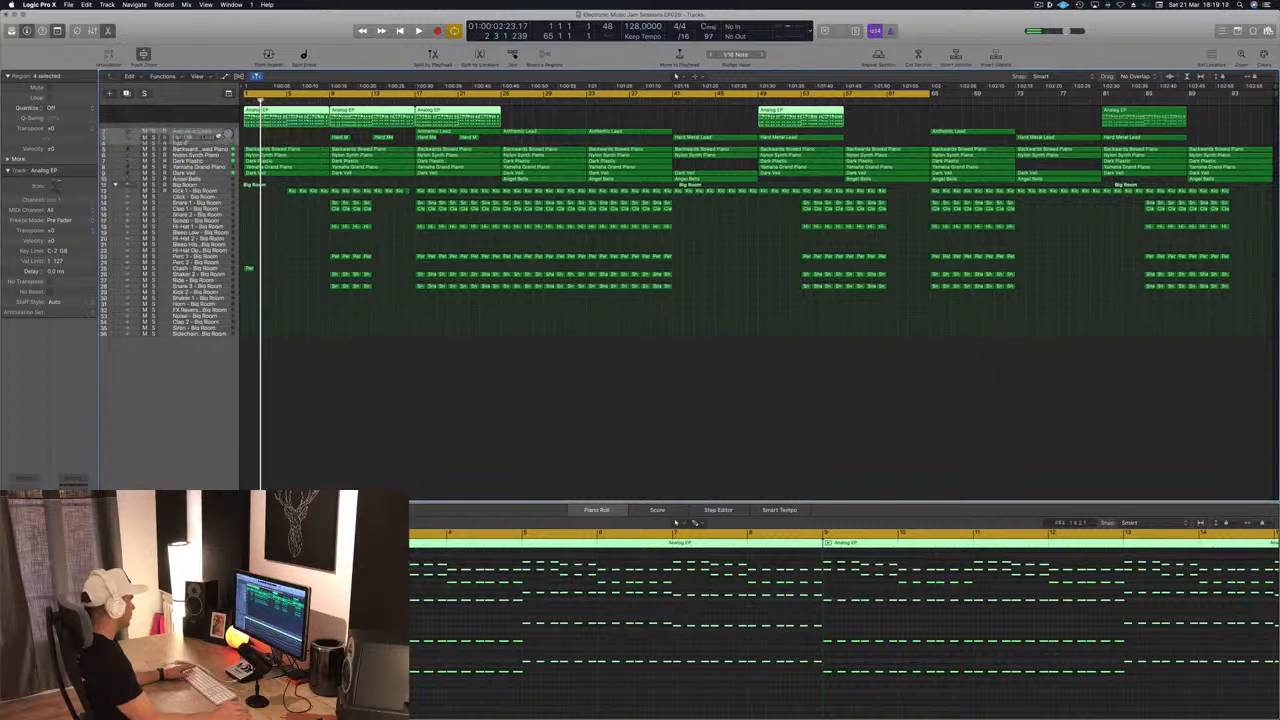
drag(218, 136, 221, 147)
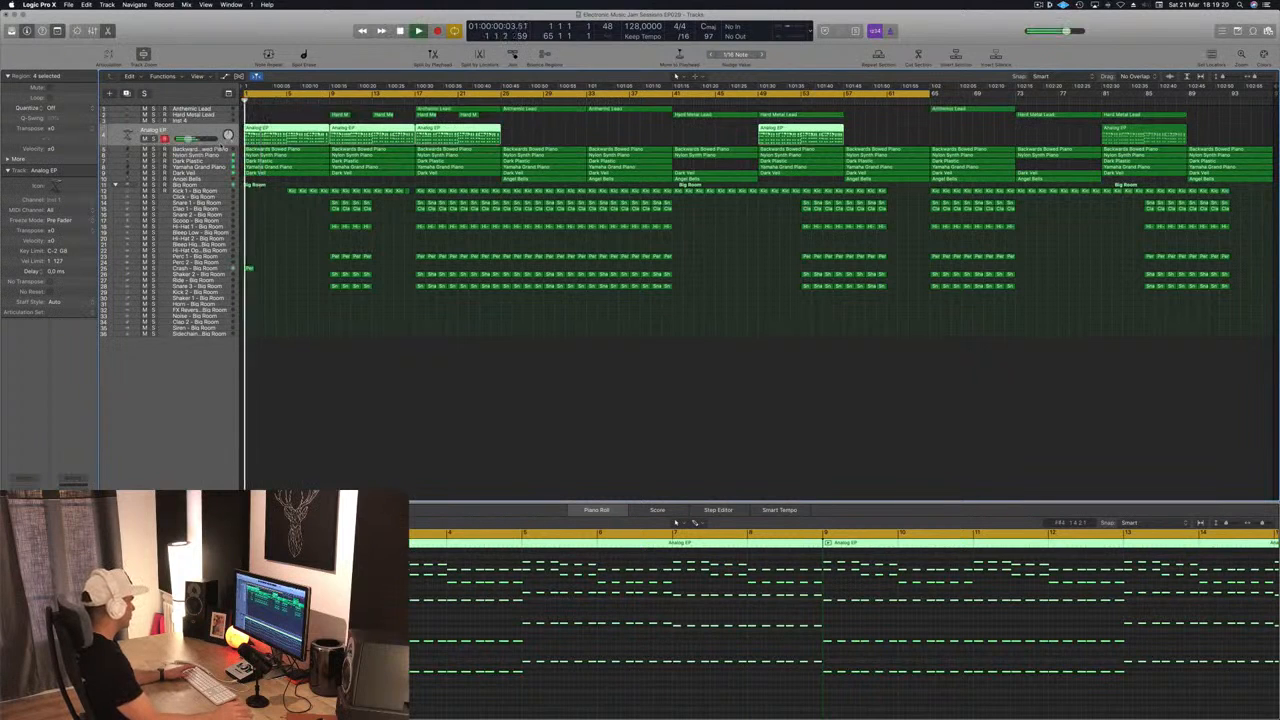
key(ctrl+m)
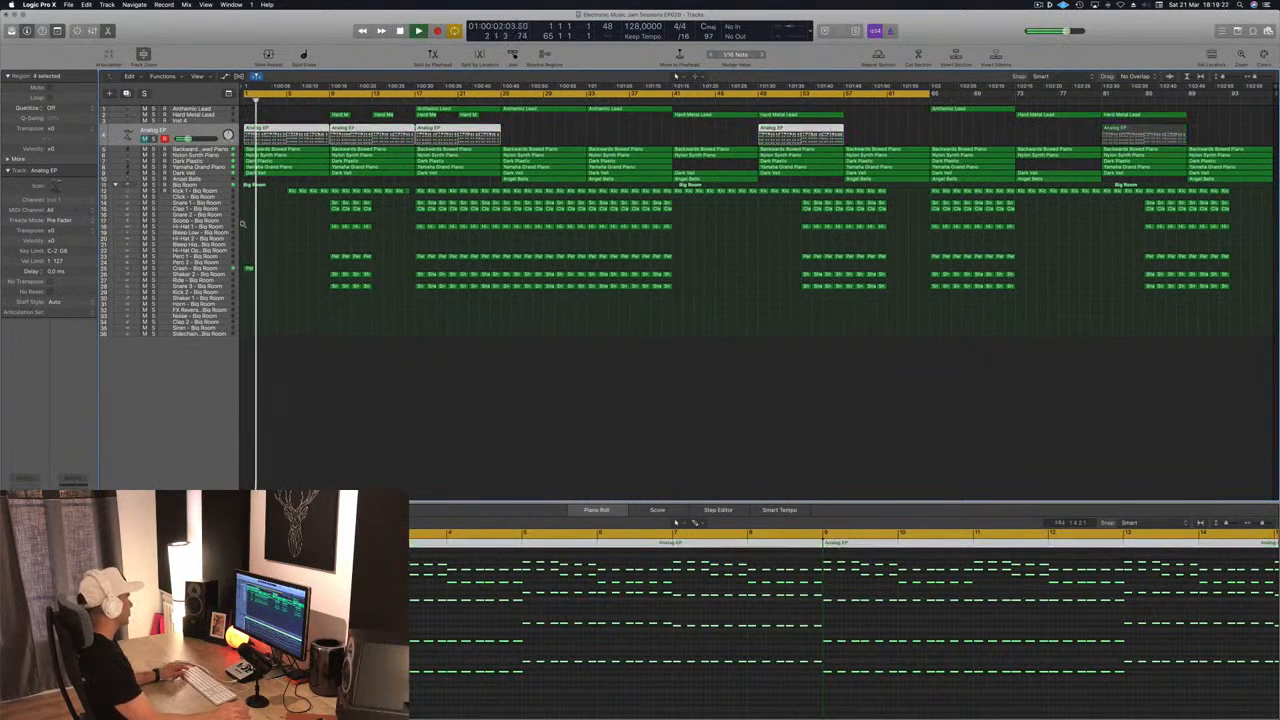
Replay the intro from the start and mute the Nylon Synth Piano and Dark Plastic tracks.
scroll(320, 234, right, 4)
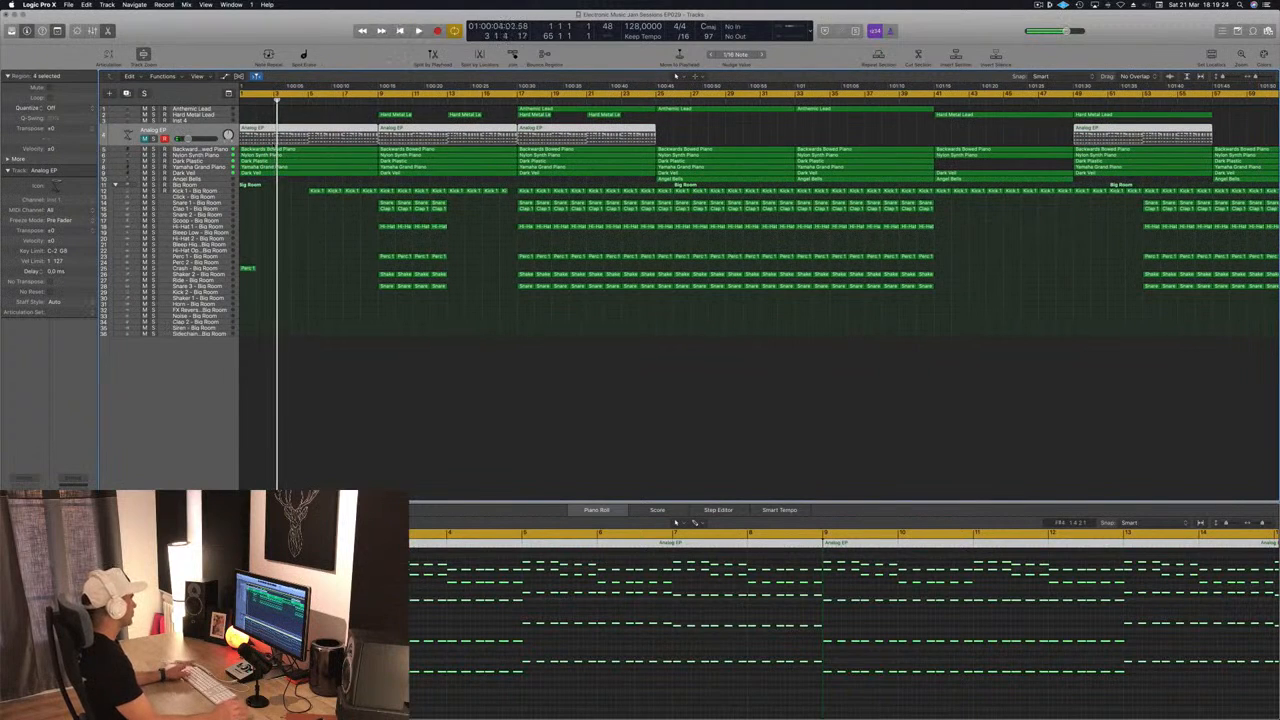
key(Return)
key(space)
click(144, 155)
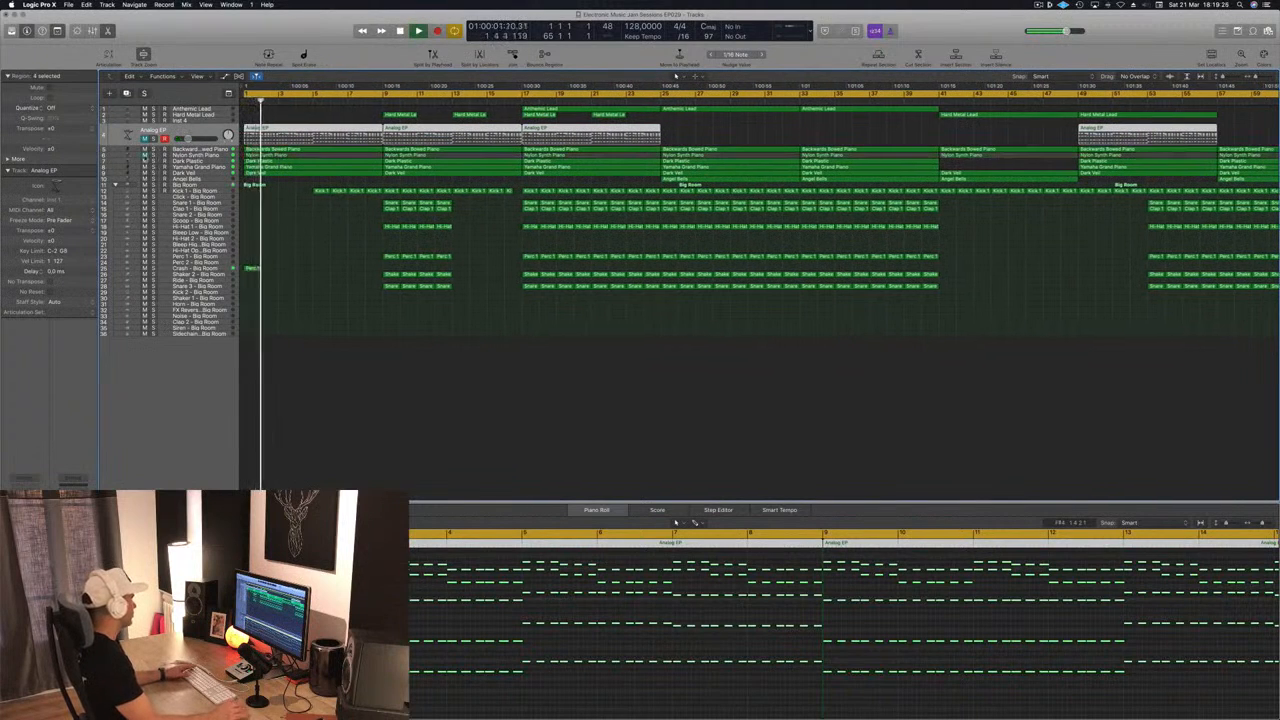
ctrl+alt+click(300, 217)
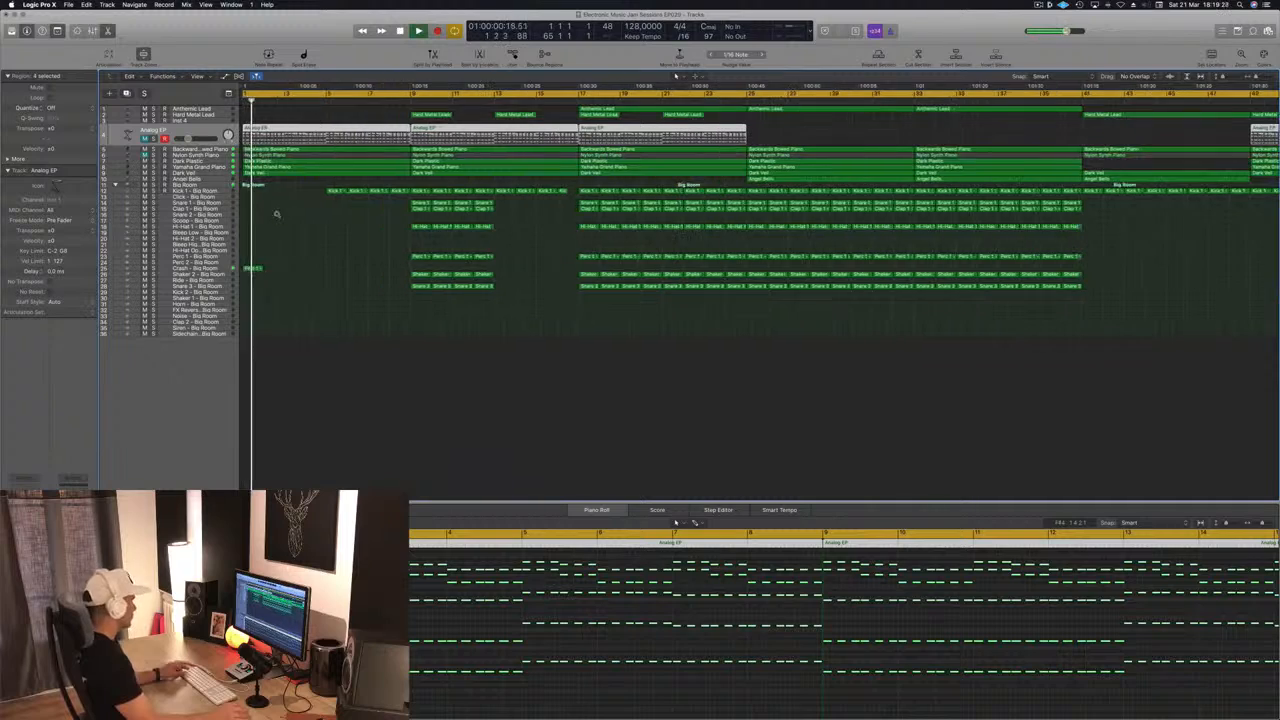
scroll(312, 218, up, 6)
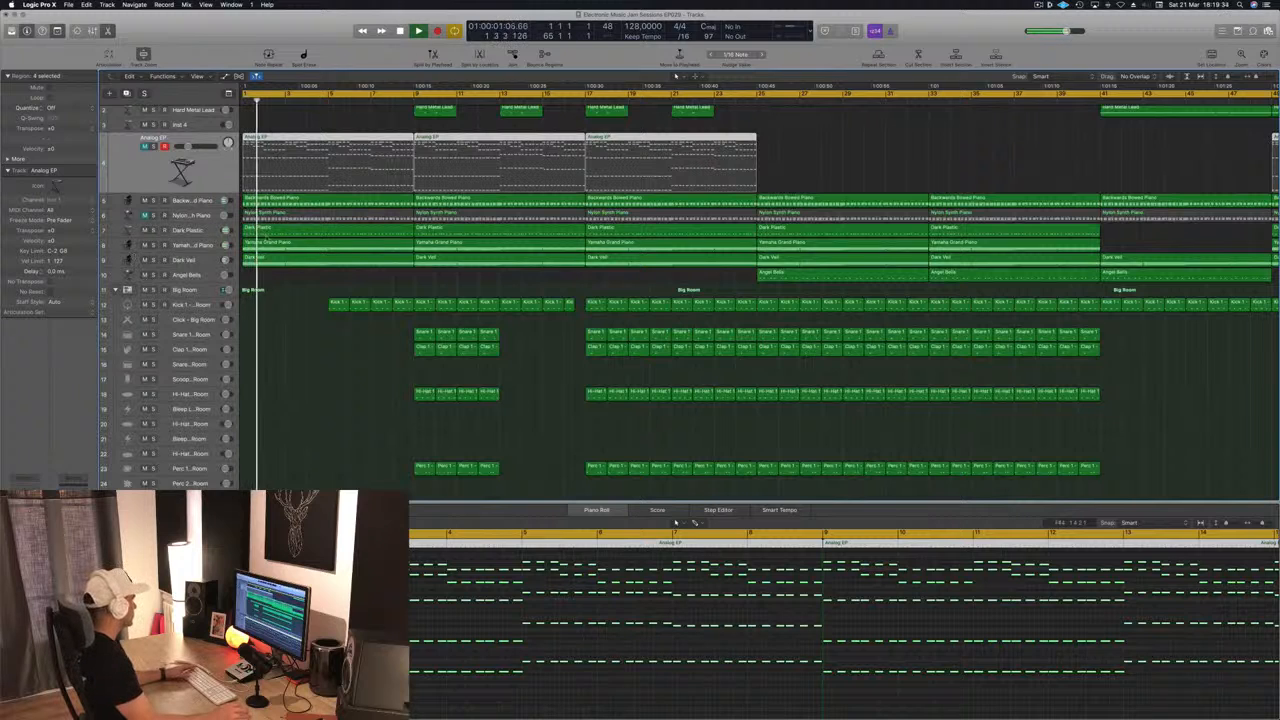
key(space)
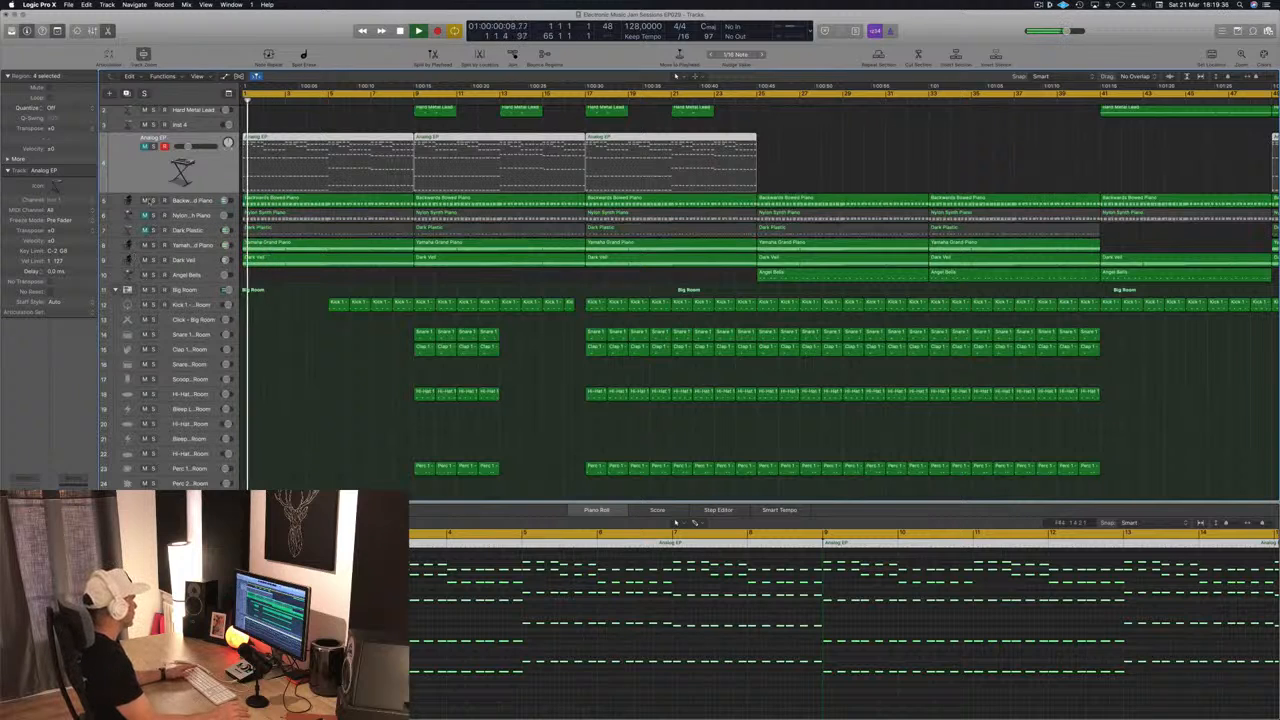
Try the intro with the Backwards Bowed Piano track muted, audition that track in solo and select it.
click(145, 200)
key(space)
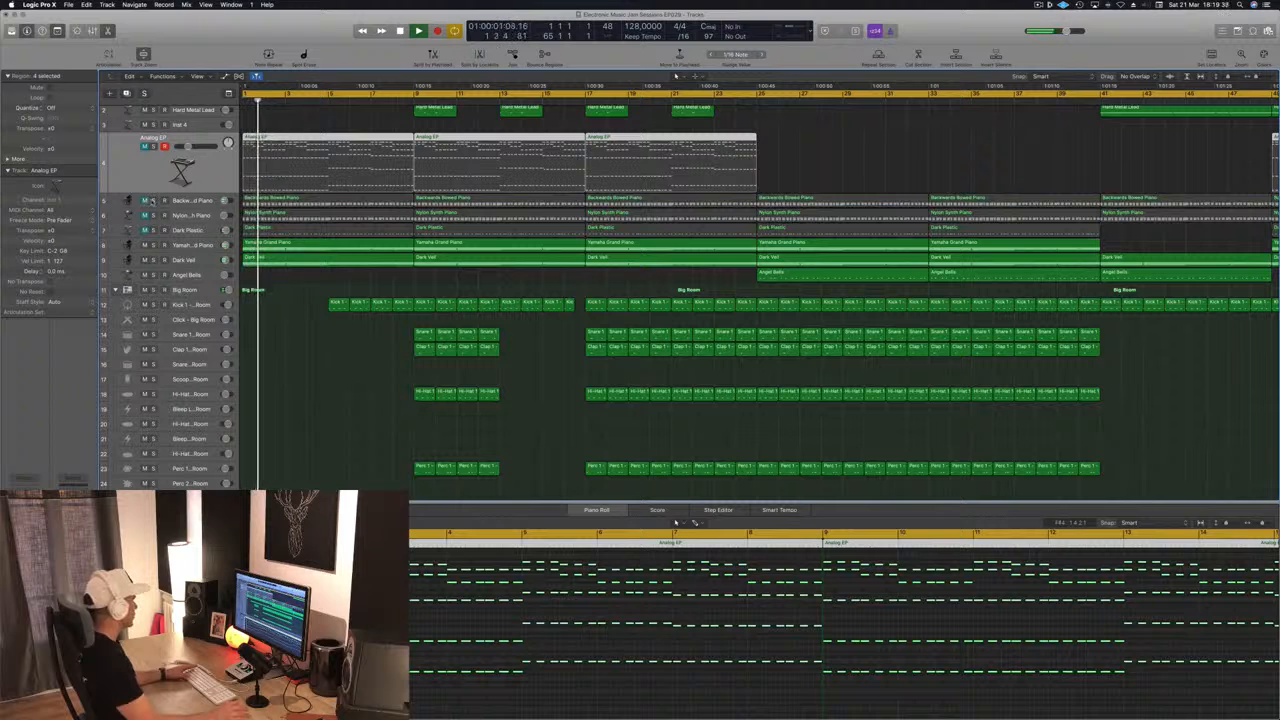
key(space)
click(153, 201)
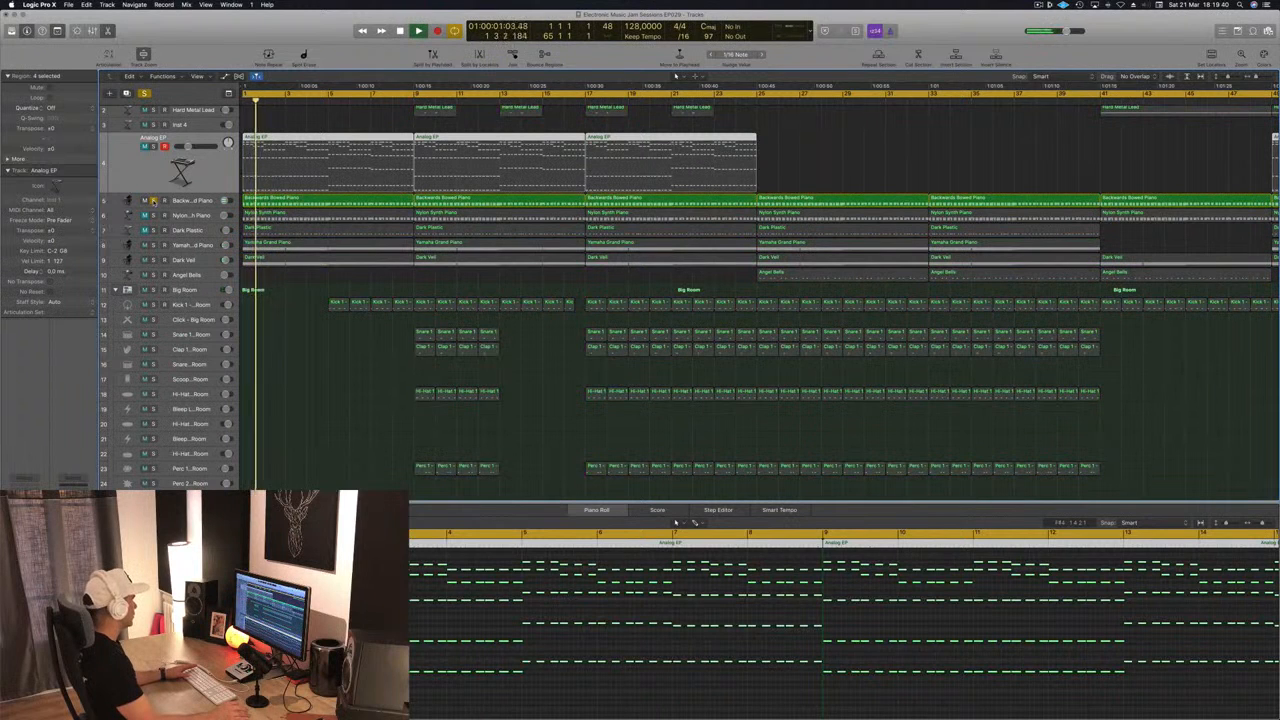
click(153, 200)
click(198, 201)
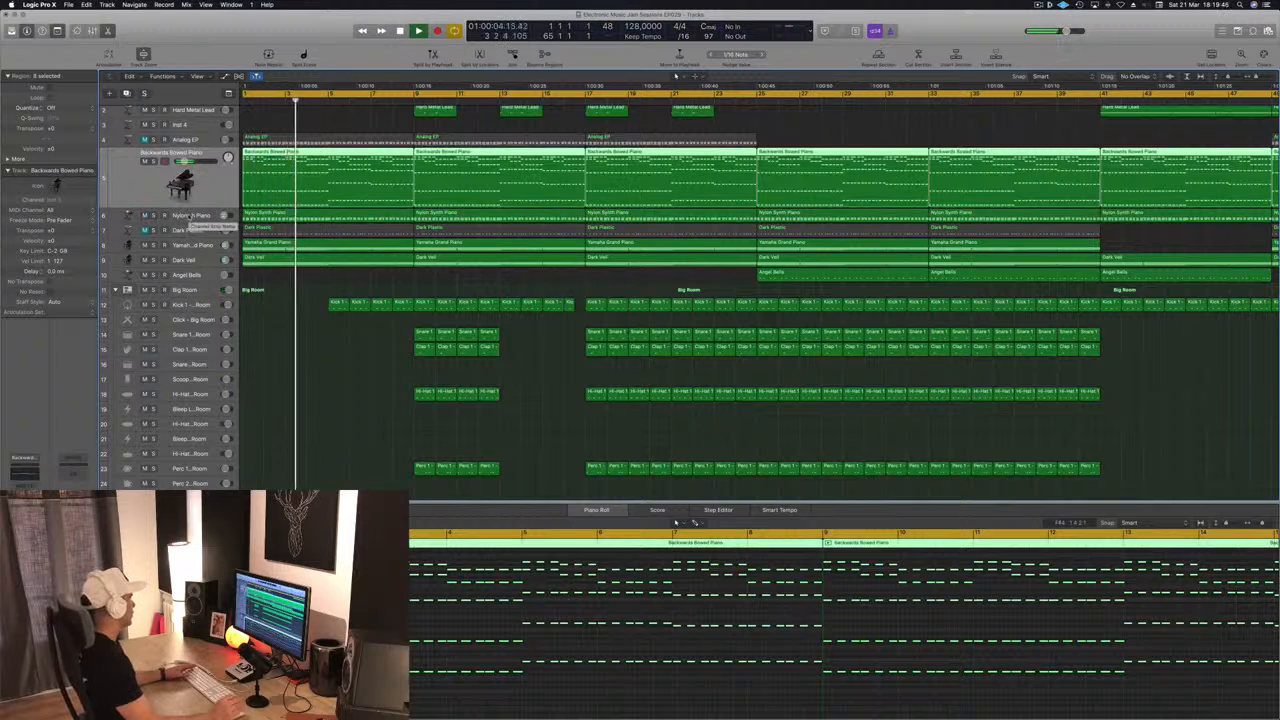
Replay the intro from the start twice to judge how it sounds with the Backwards Bowed Piano track playing.
key(space)
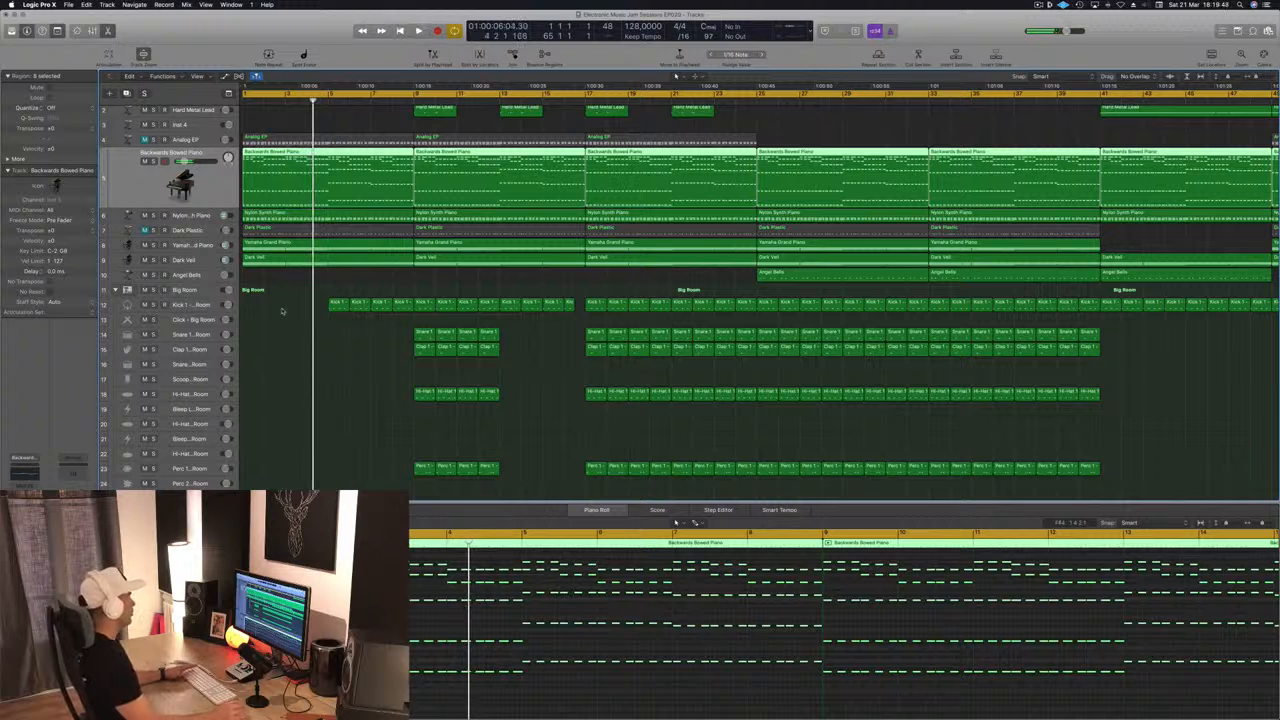
key(Return)
key(space)
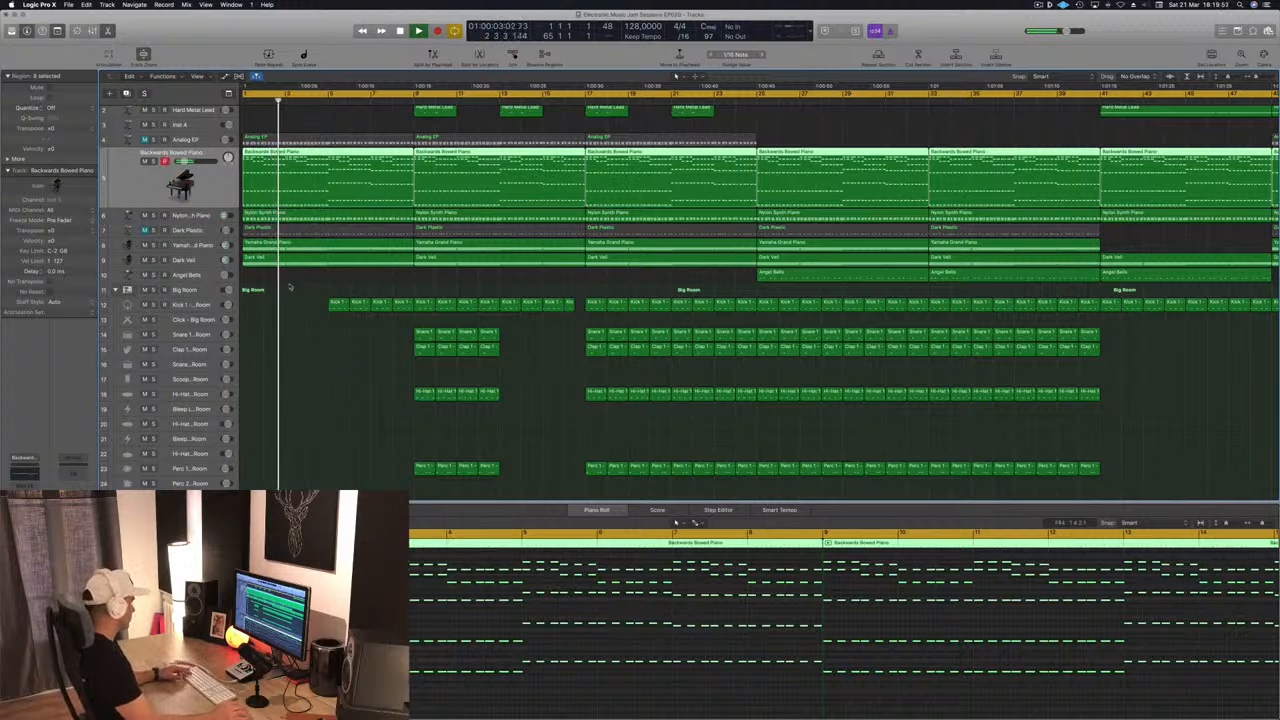
scroll(332, 288, up, 3)
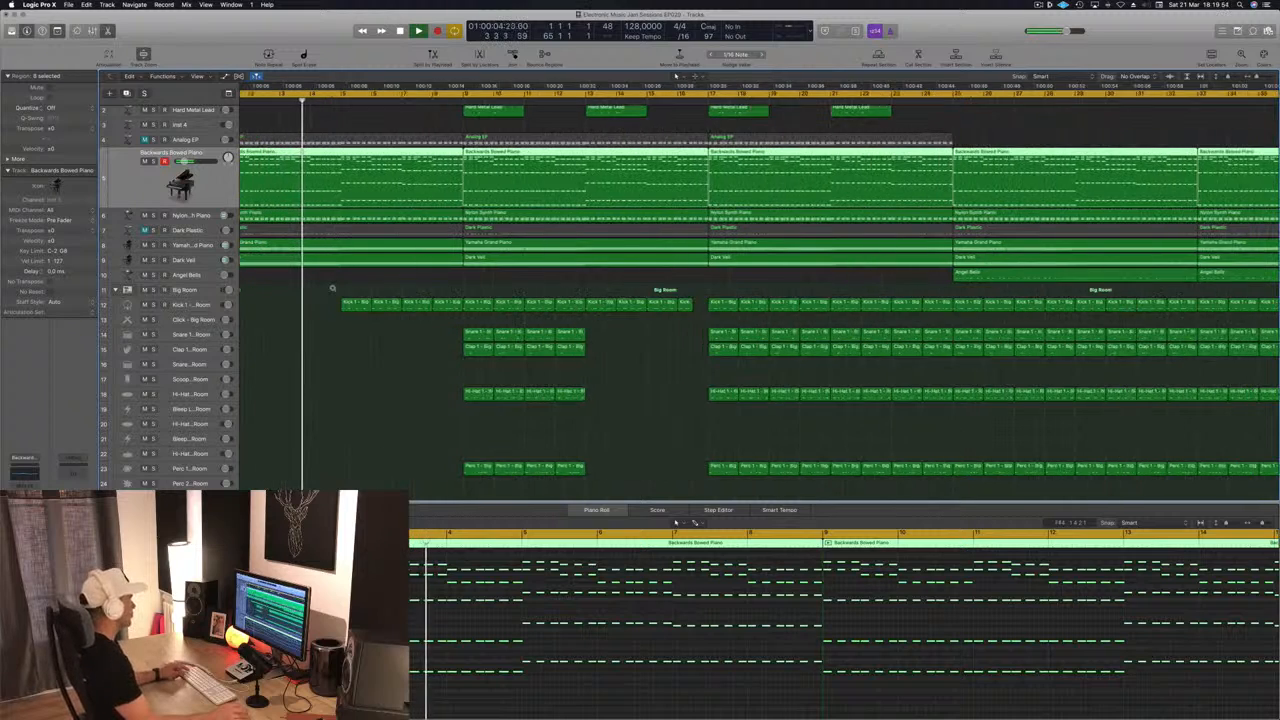
ctrl+alt+click(332, 288)
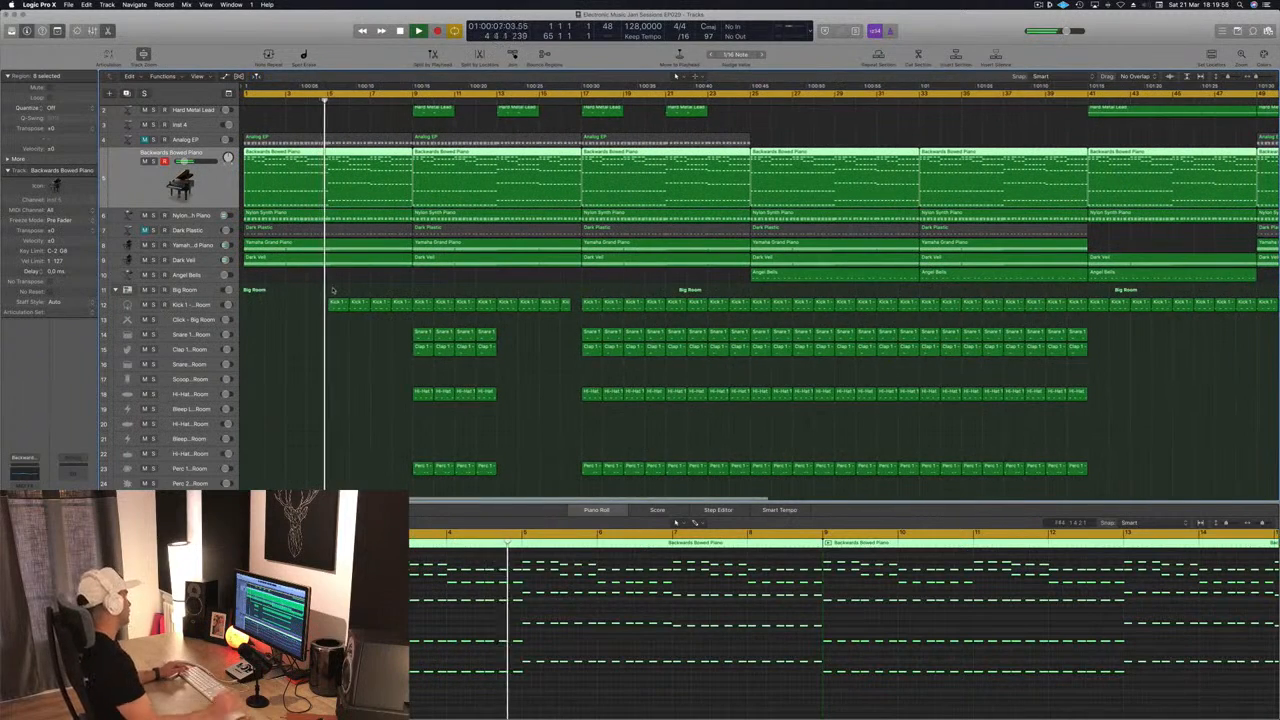
click(324, 290)
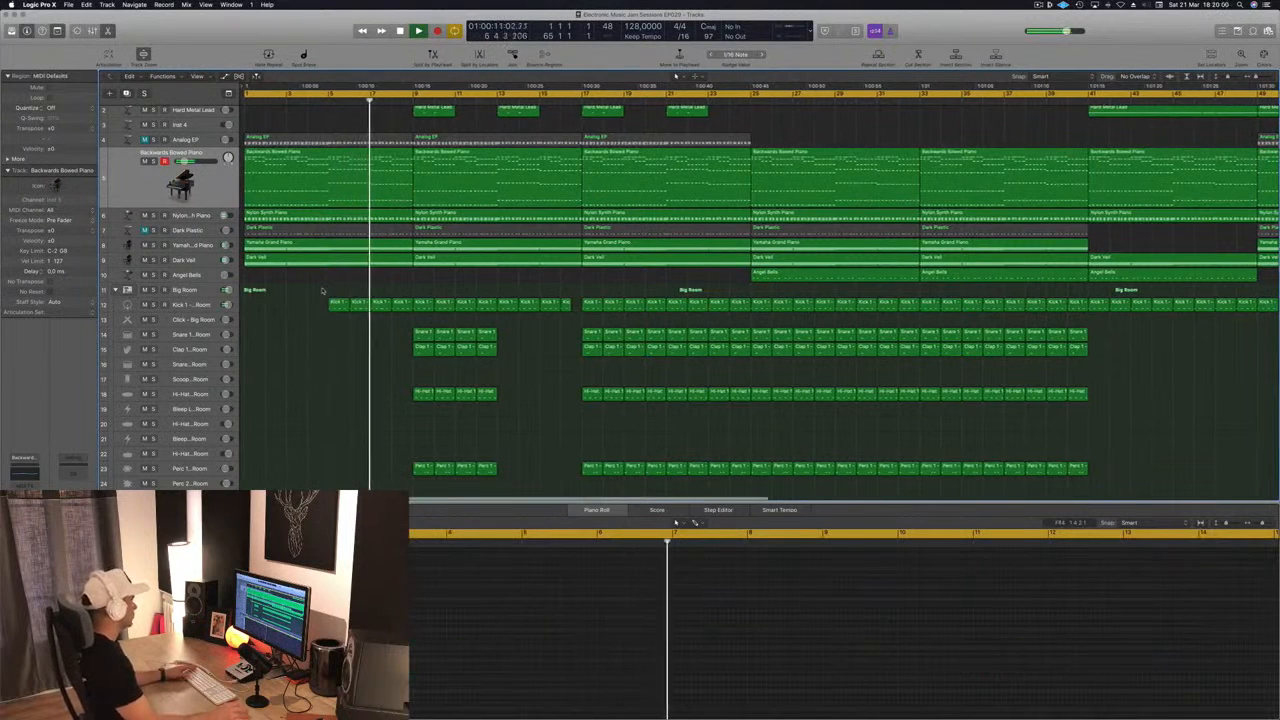
key(space)
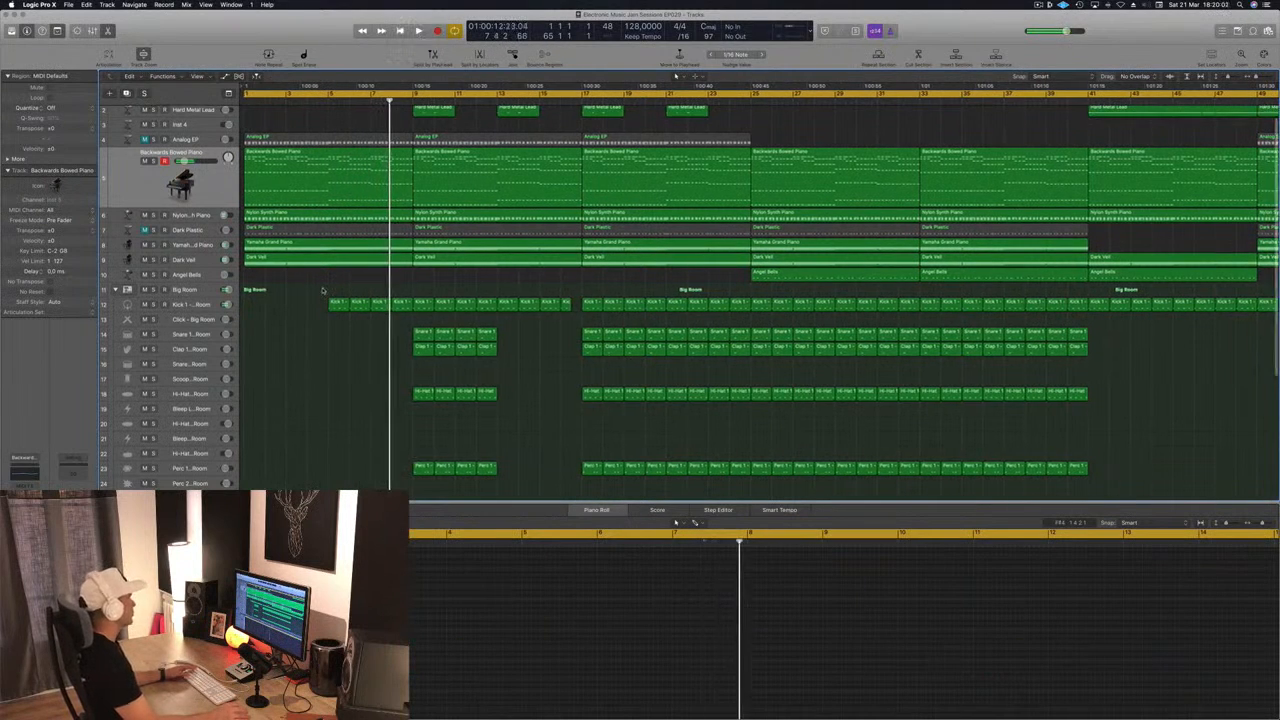
scroll(322, 290, up, 1)
key(super+Left)
key(space)
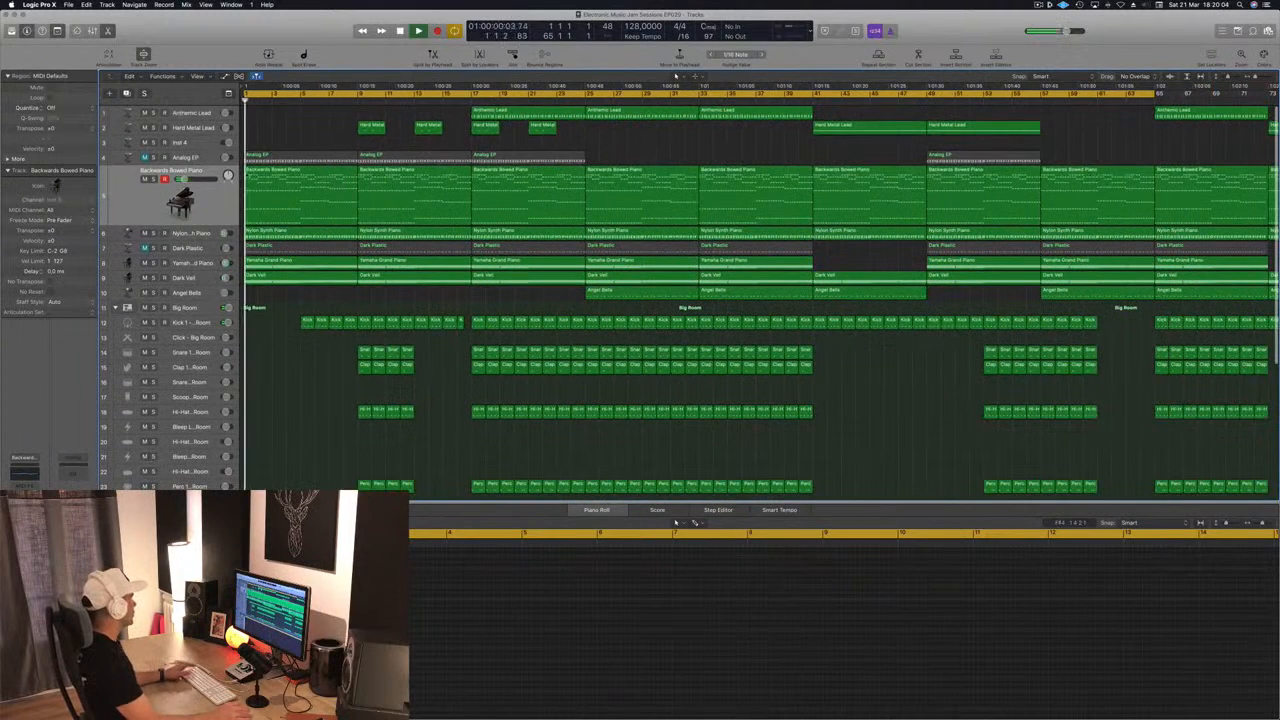
click(138, 193)
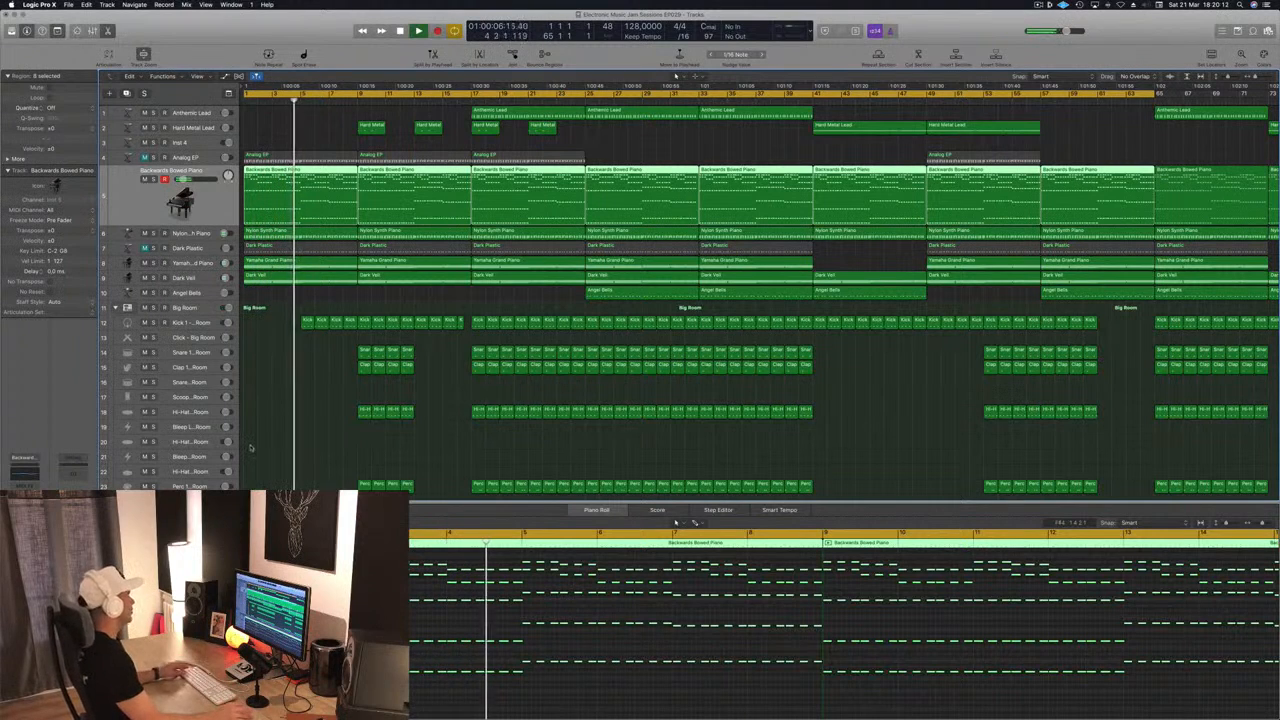
Stop playback and copy the crash region from bar 1 to bar 8 of the FX Reverse - Big Room track.
scroll(354, 407, right, 3)
scroll(354, 407, right, 2)
scroll(354, 407, down, 2)
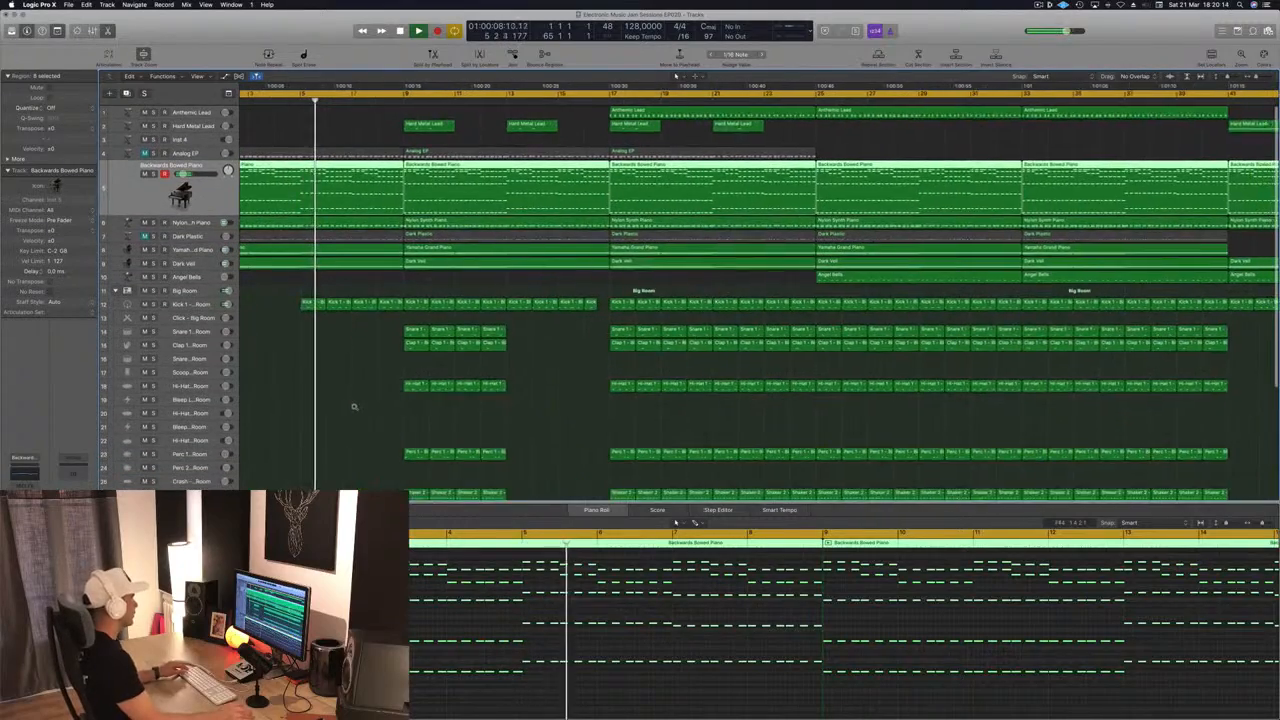
scroll(354, 407, left, 3)
scroll(330, 386, down, 1)
scroll(330, 386, down, 5)
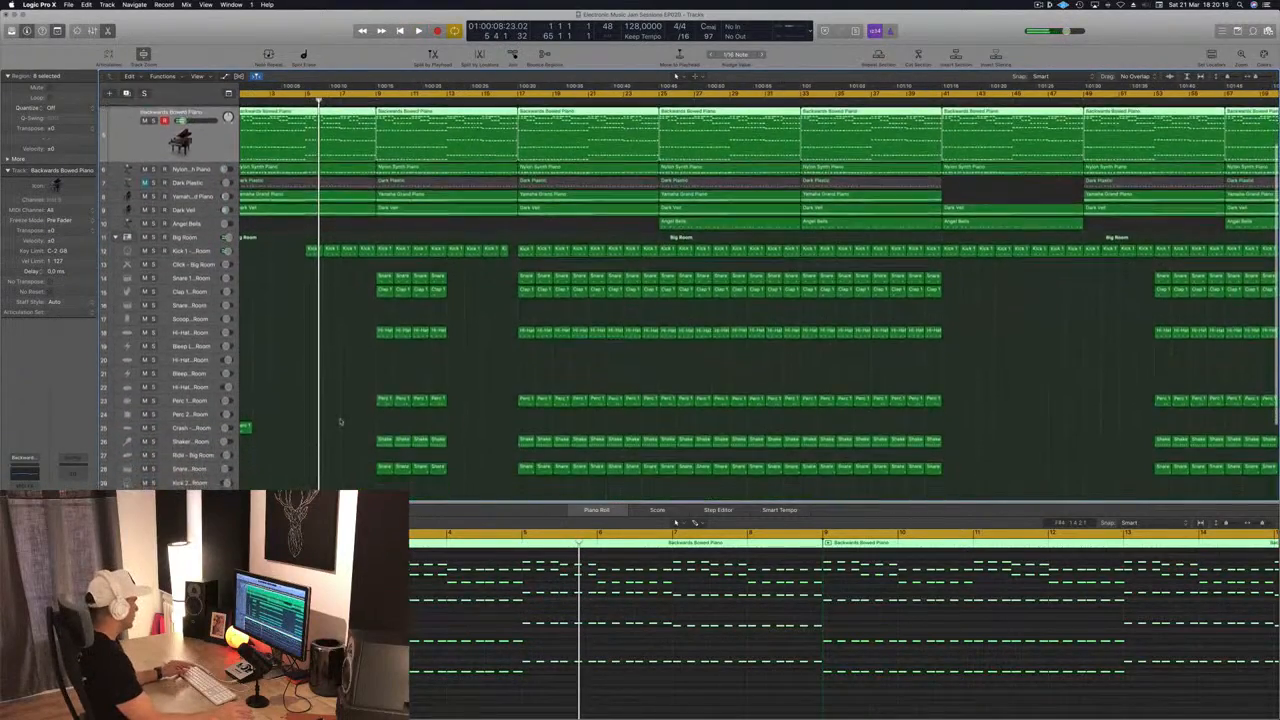
key(super+Left)
scroll(333, 428, down, 3)
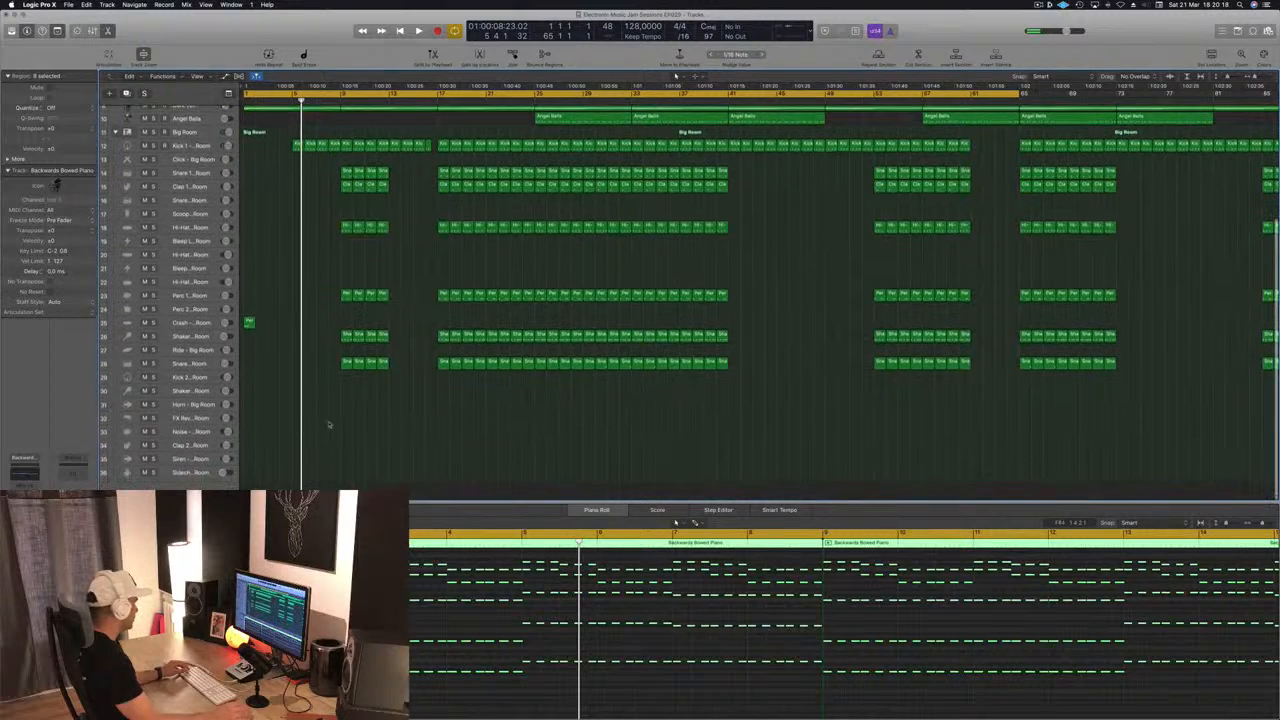
click(188, 418)
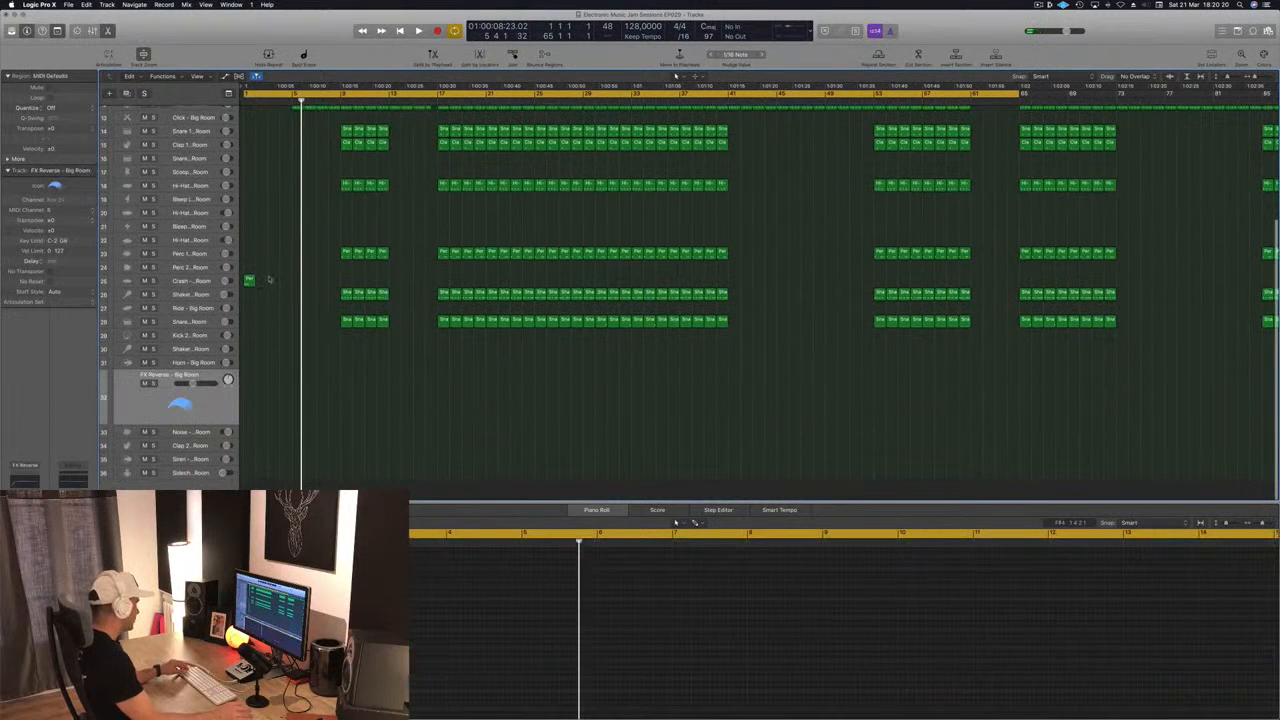
drag(249, 280, 334, 400)
click(750, 625)
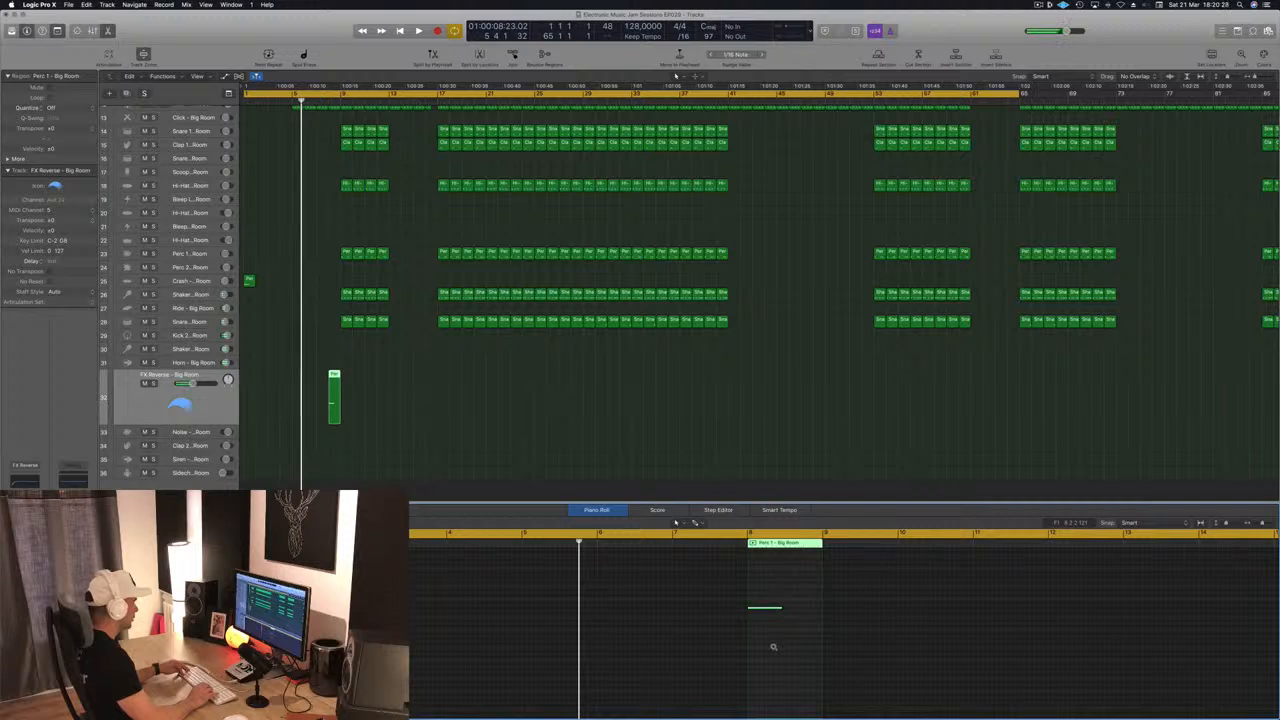
Lengthen the note in the copied FX Reverse region to fill bar 8 during playback and audition that passage.
key(Return)
key(space)
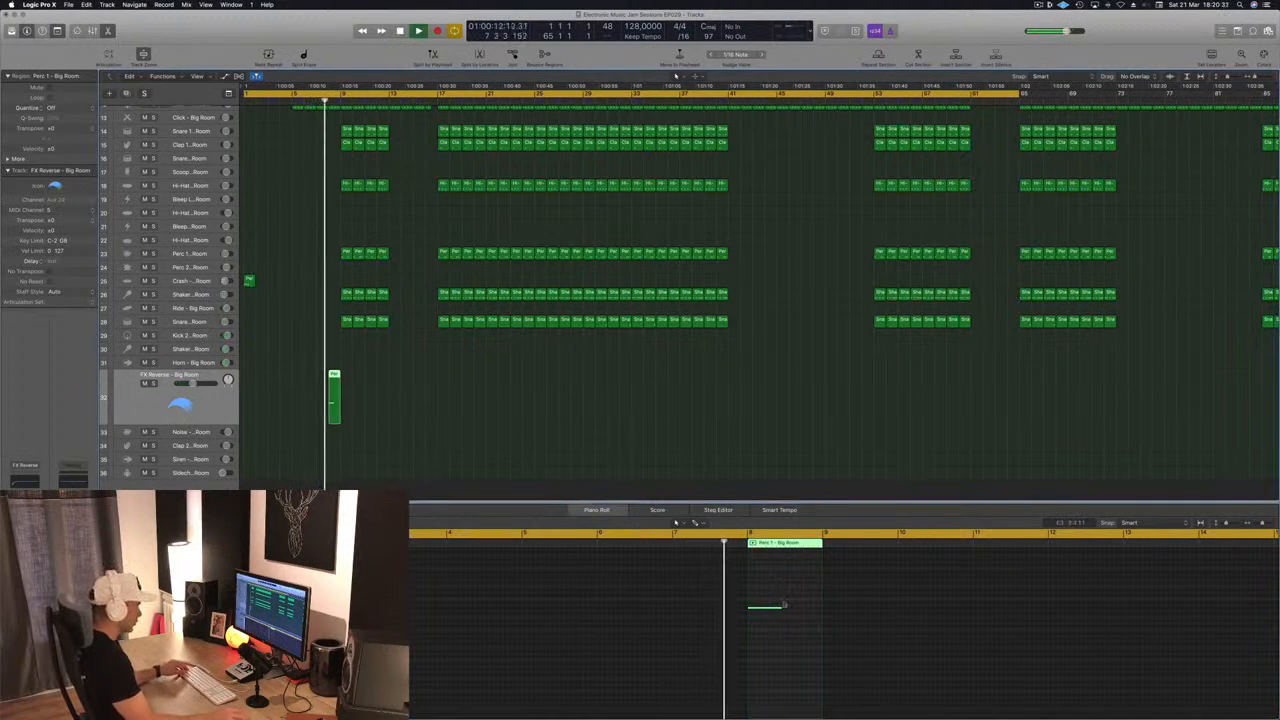
drag(780, 607, 822, 607)
click(328, 99)
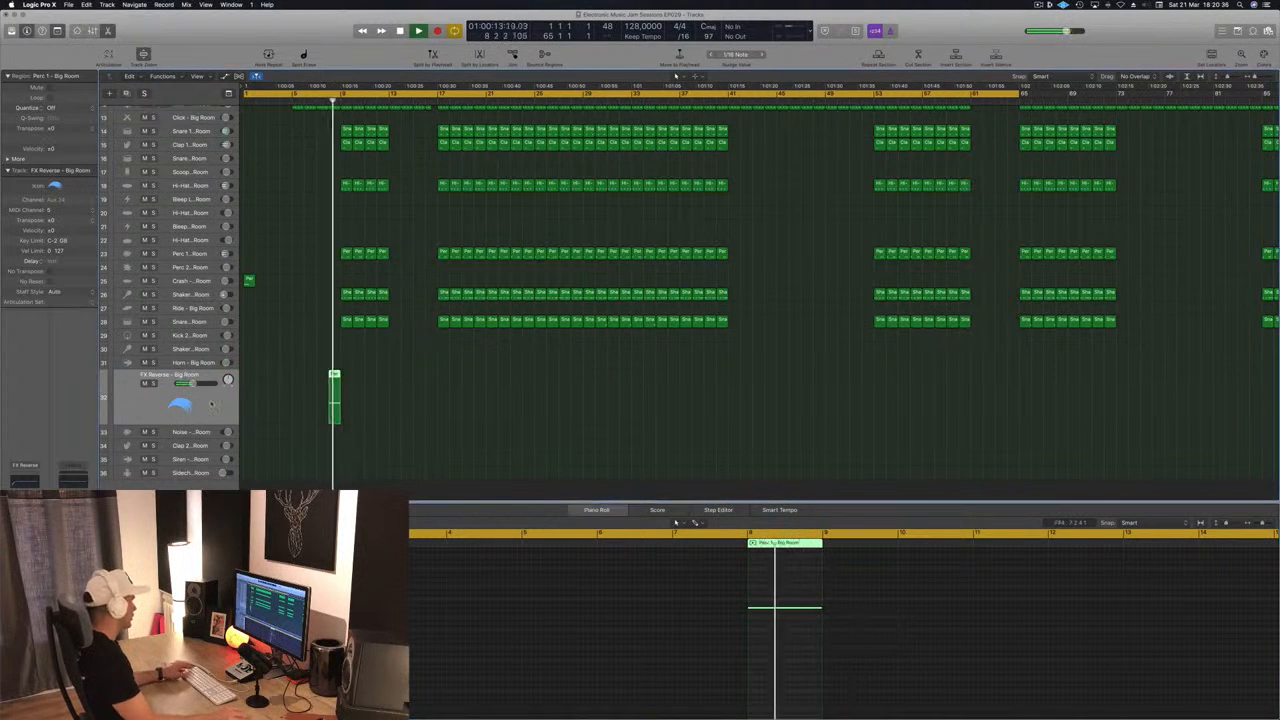
Audition Noise Burst - Radiant from the sound library and set the FX Reverse track's sound to Noise Downer - Dropkick.
key(y)
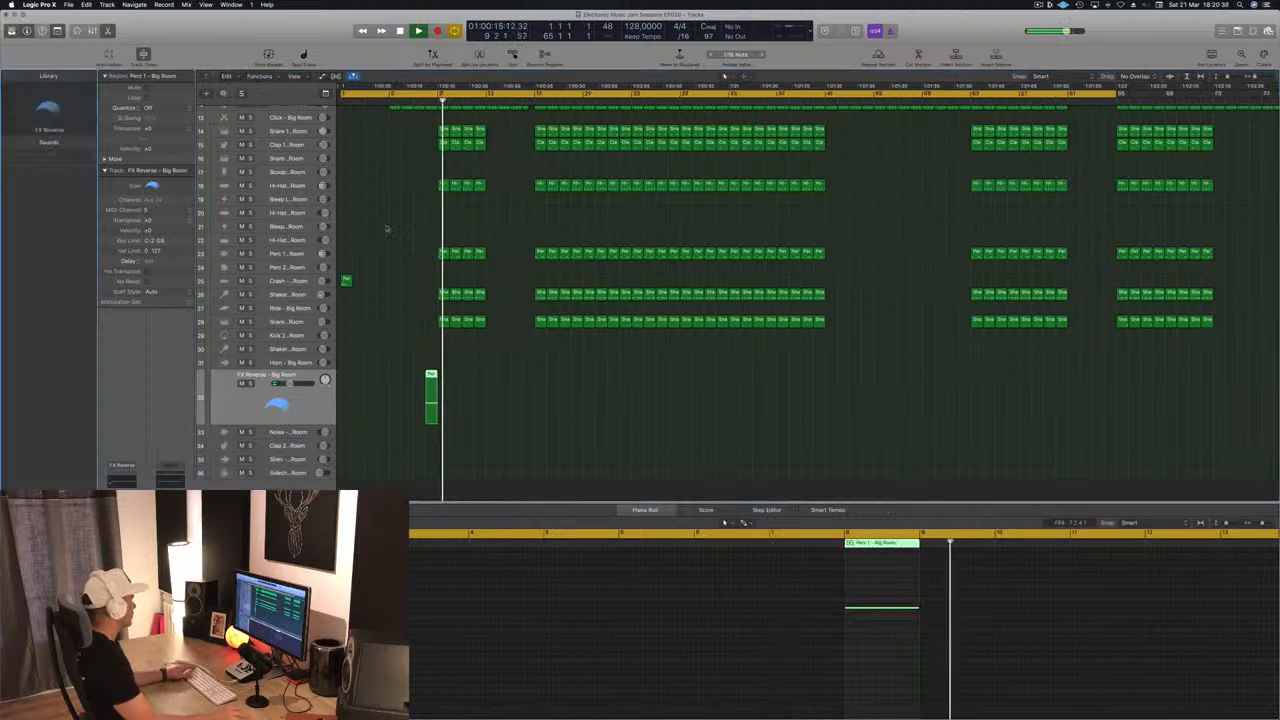
click(414, 99)
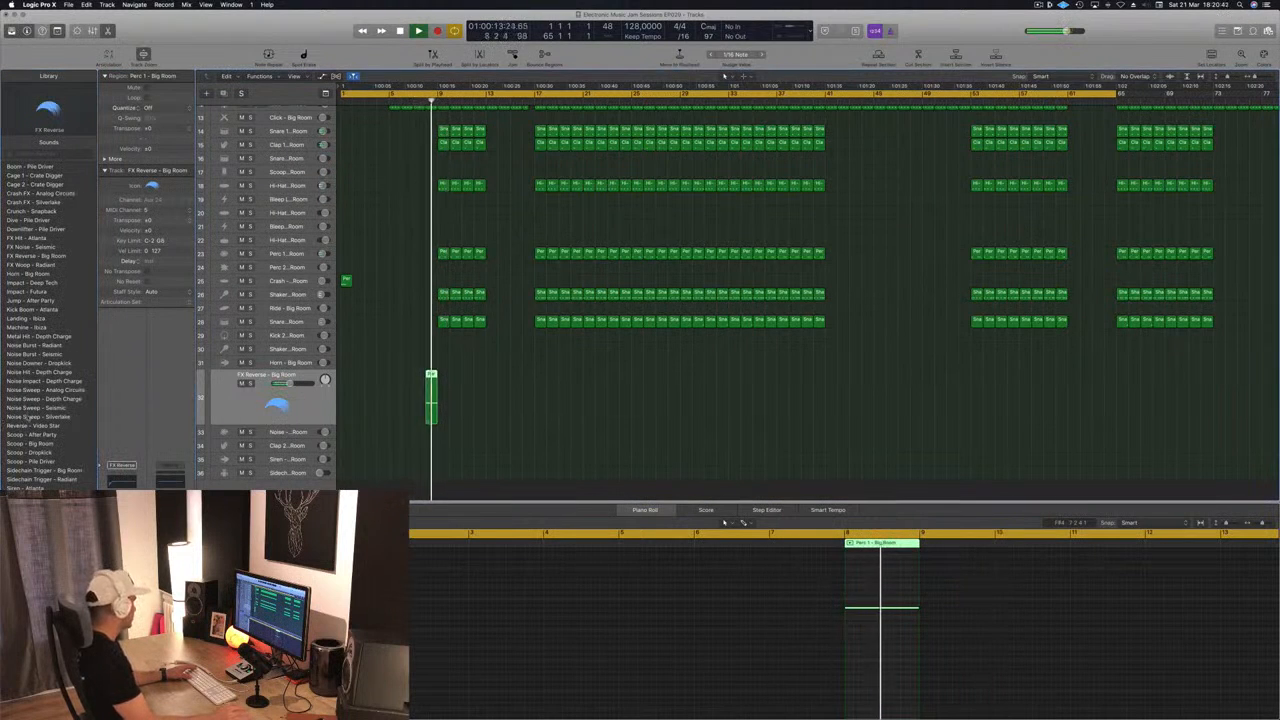
click(35, 345)
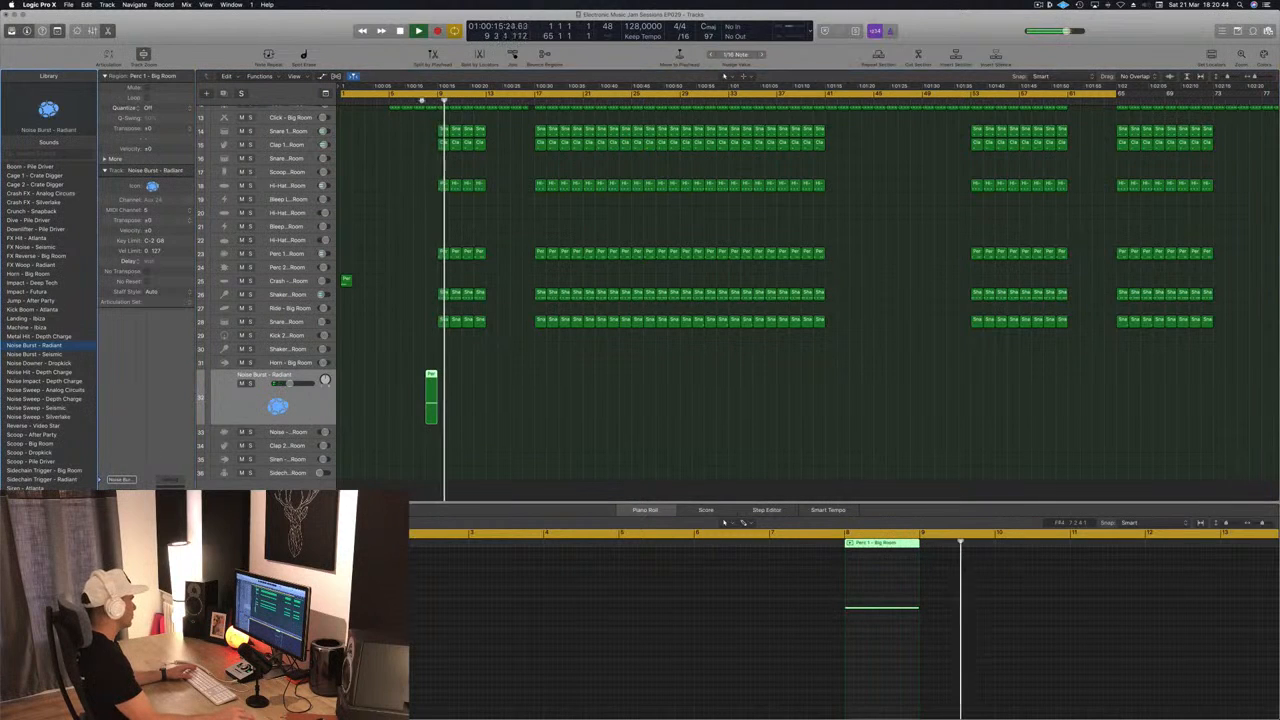
click(24, 362)
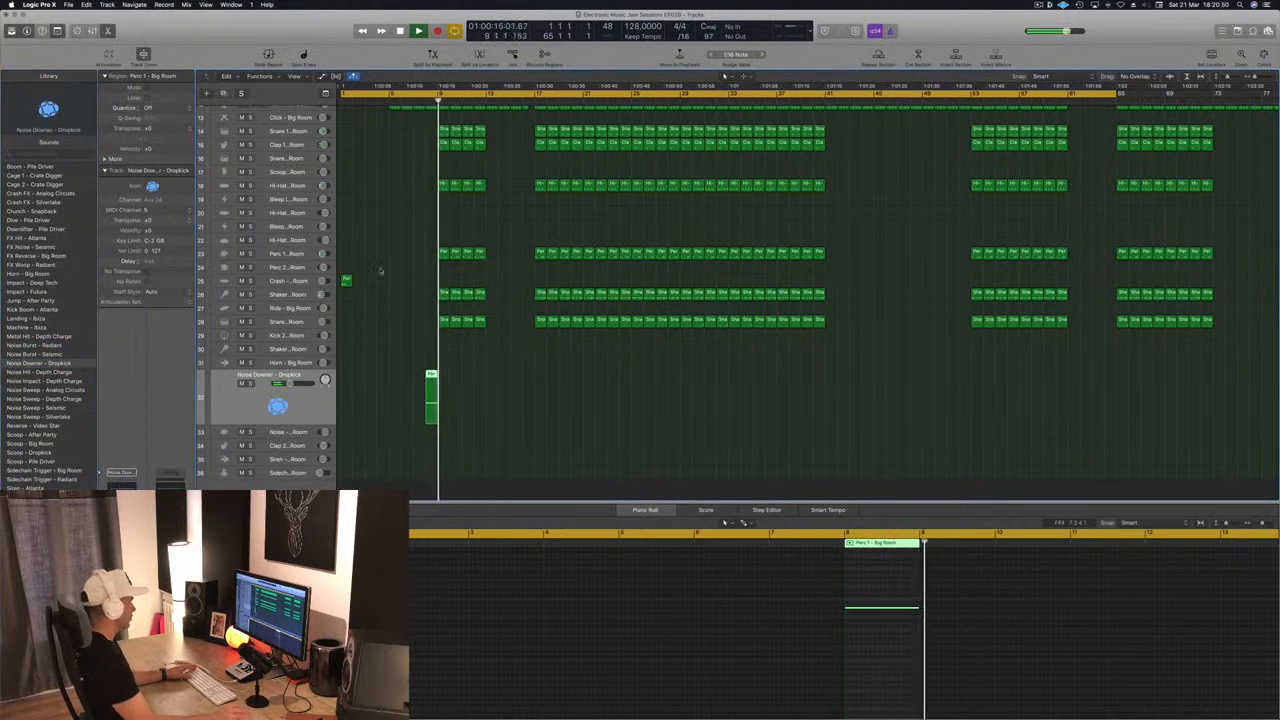
Restart playback from the beginning and copy the crash region from bar 1 to bar 9 on the Crash track.
scroll(405, 233, up, 3)
key(Return)
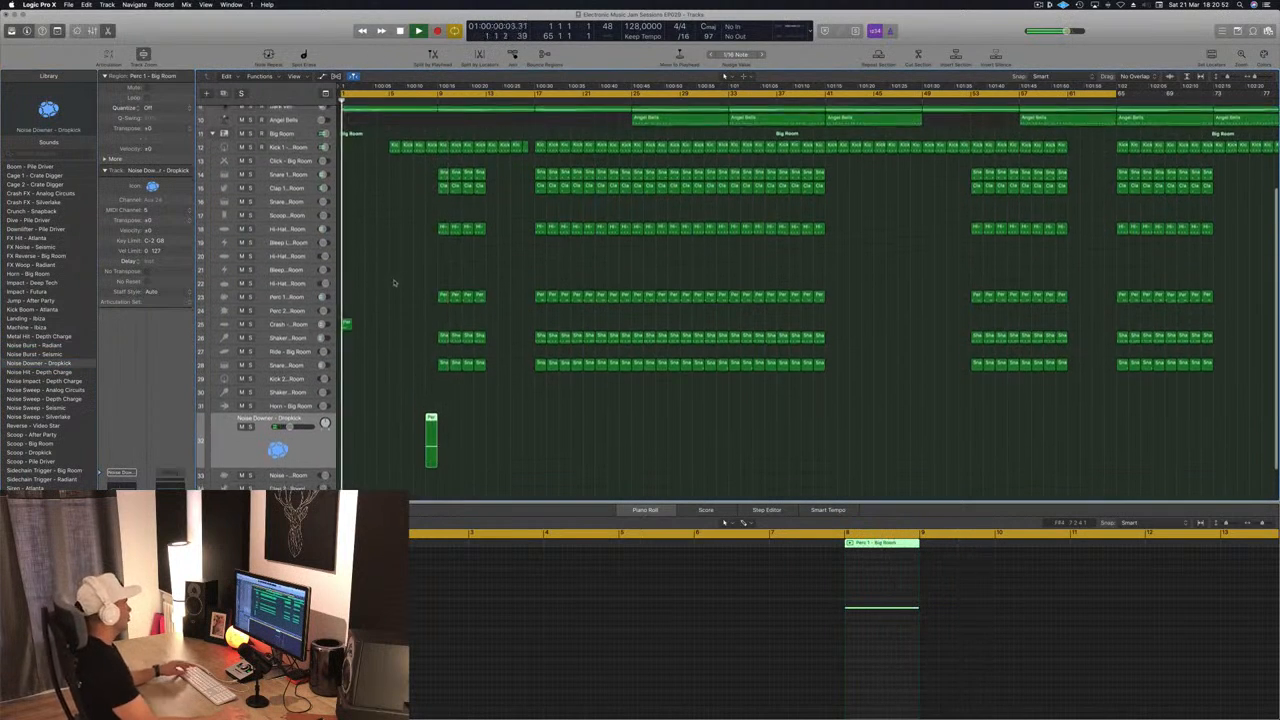
click(346, 326)
drag(388, 332, 443, 325)
scroll(403, 284, down, 3)
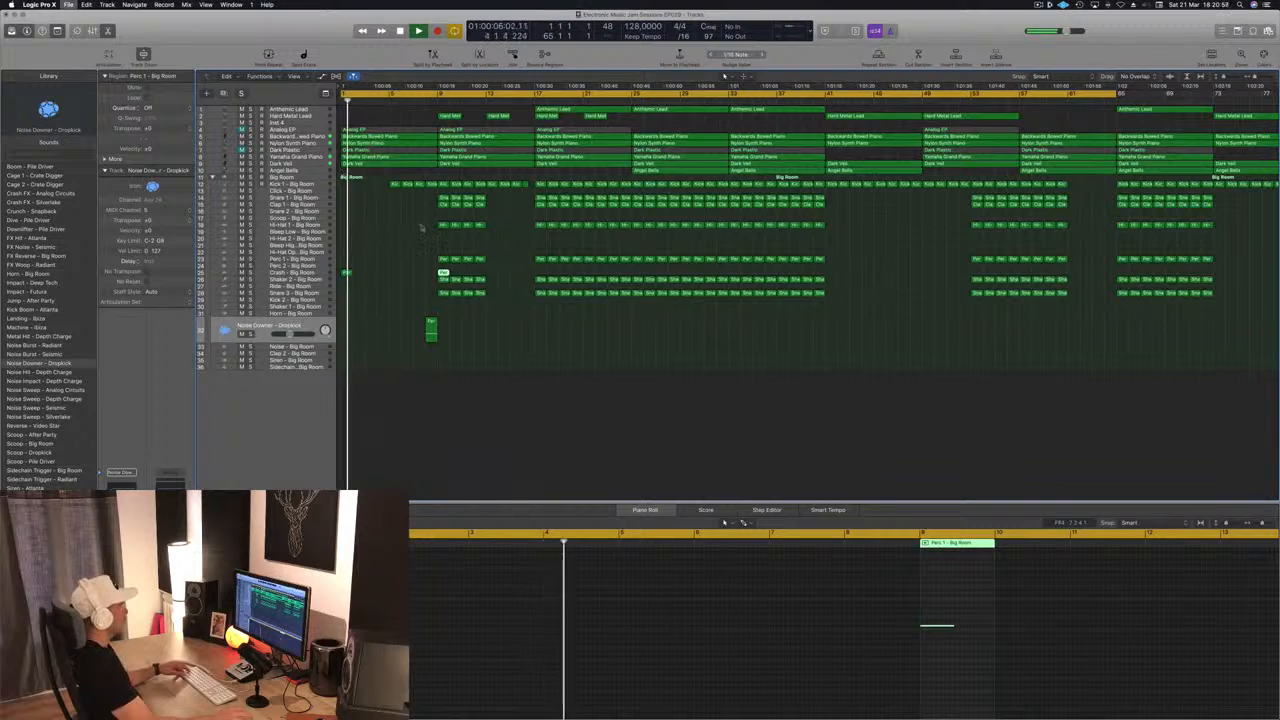
Stop playback and hide the Piano Roll to give the track arrangement more room.
scroll(422, 228, right, 3)
key(space)
scroll(415, 265, left, 3)
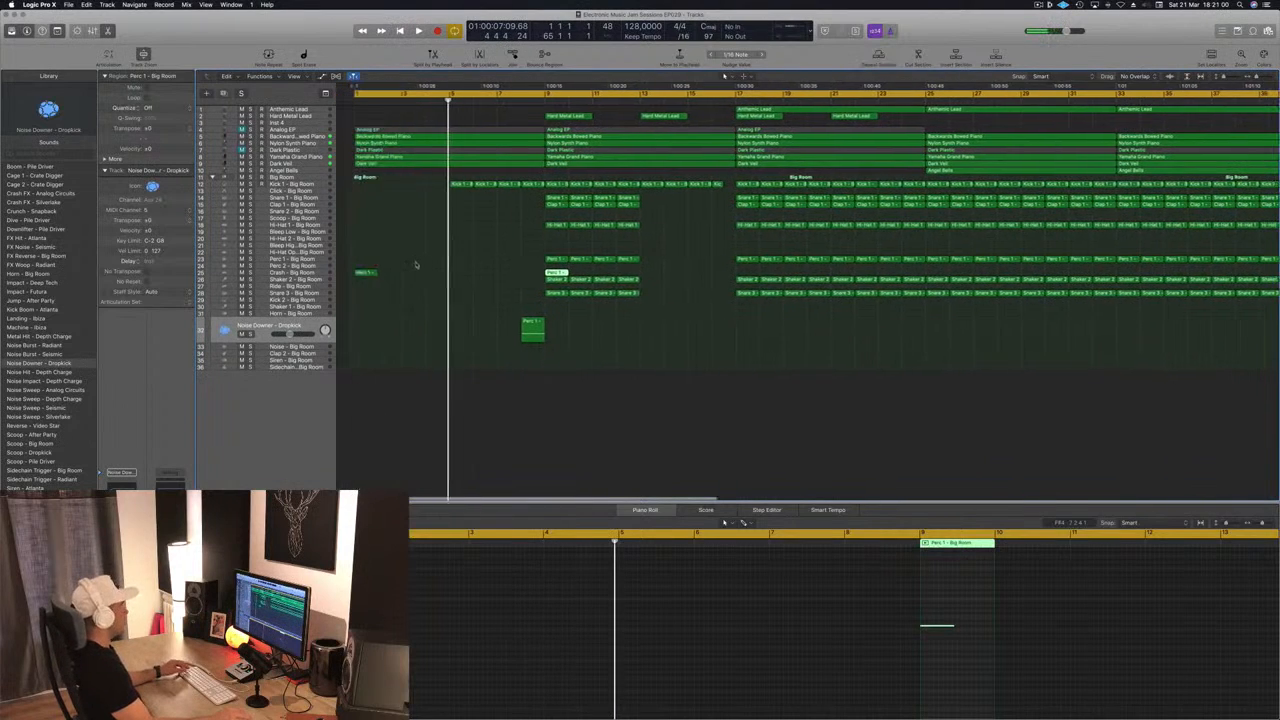
scroll(417, 263, up, 3)
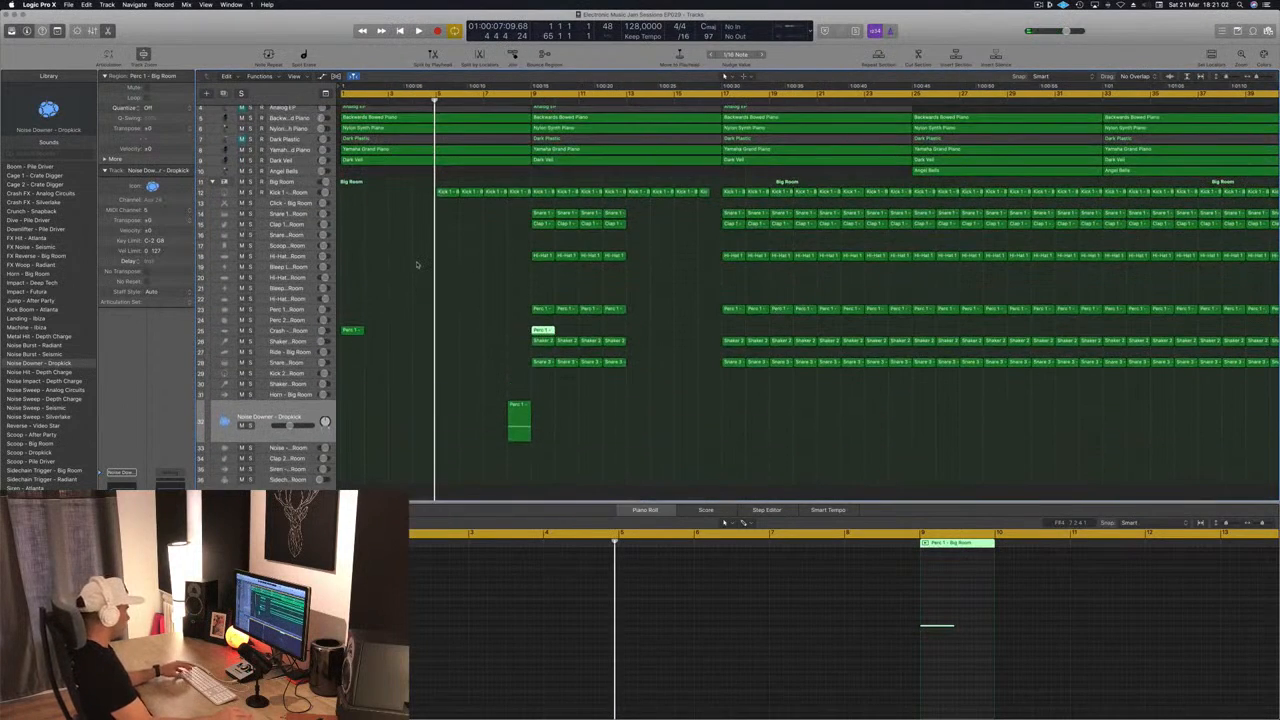
key(e)
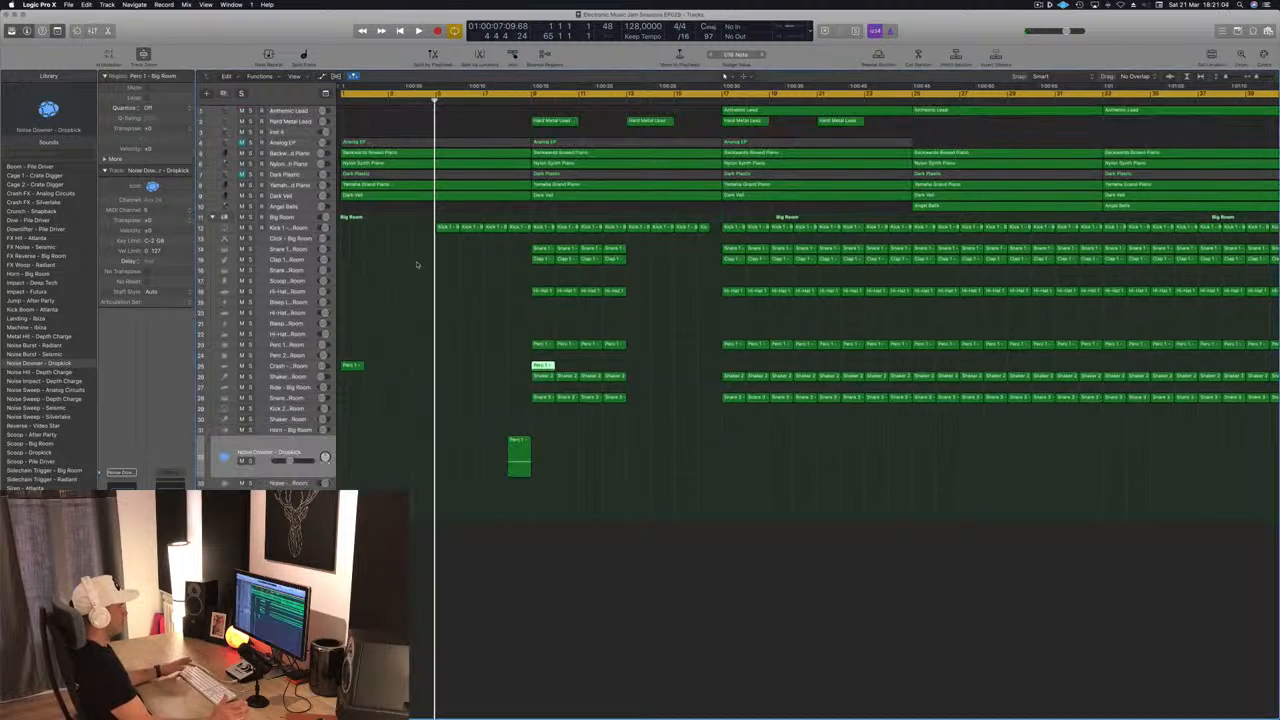
scroll(422, 284, down, 3)
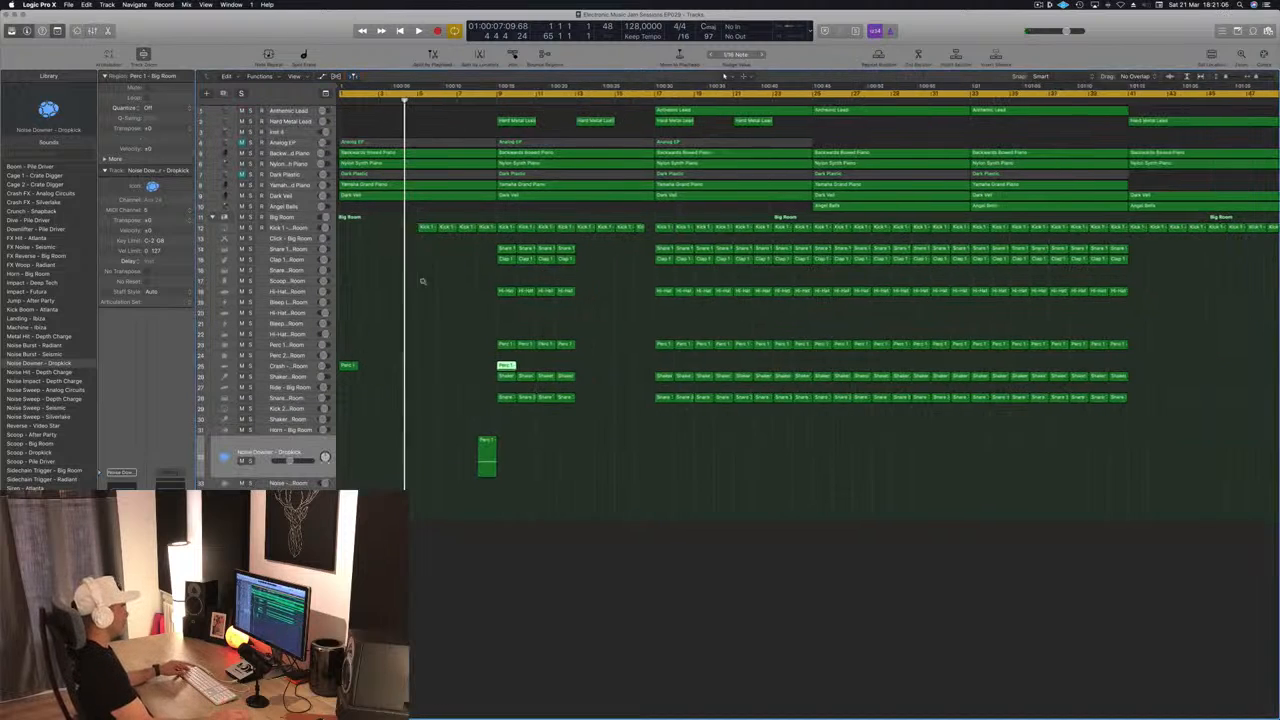
scroll(422, 284, up, 3)
scroll(422, 284, left, 2)
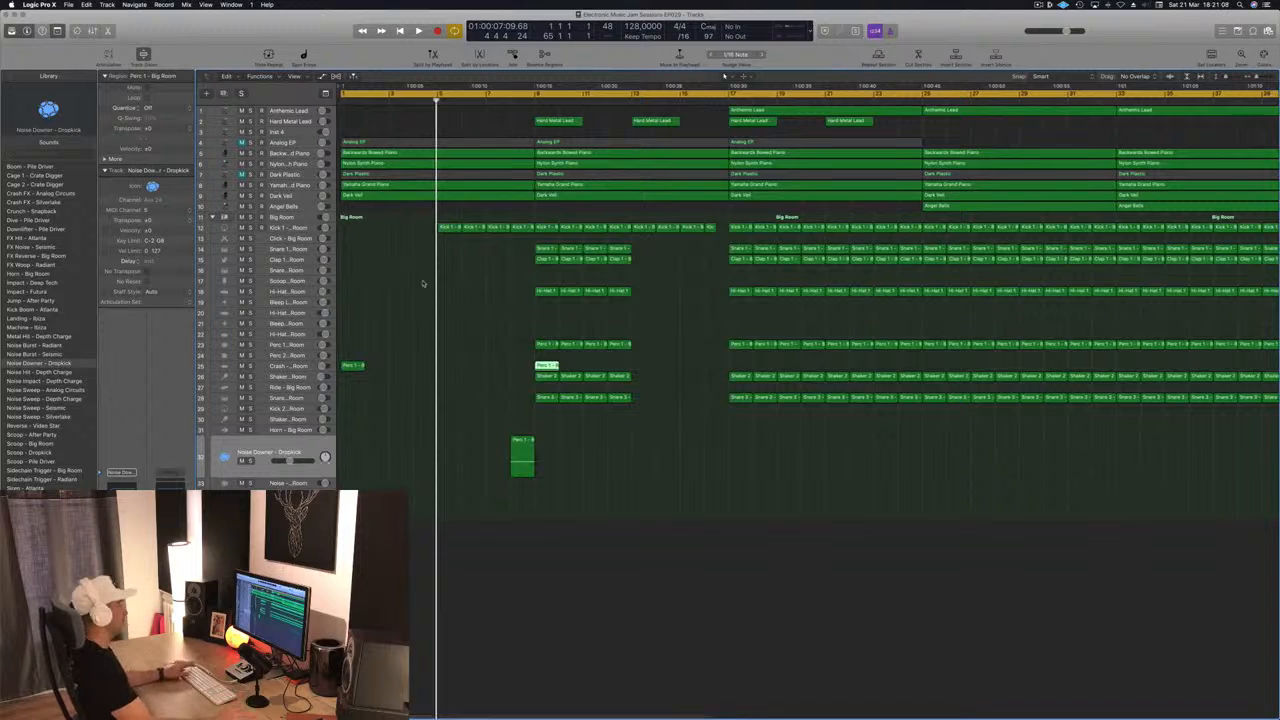
Play the intro from the start and inspect the bar 8 Kick 1 region in its own Piano Roll window.
key(Return)
key(space)
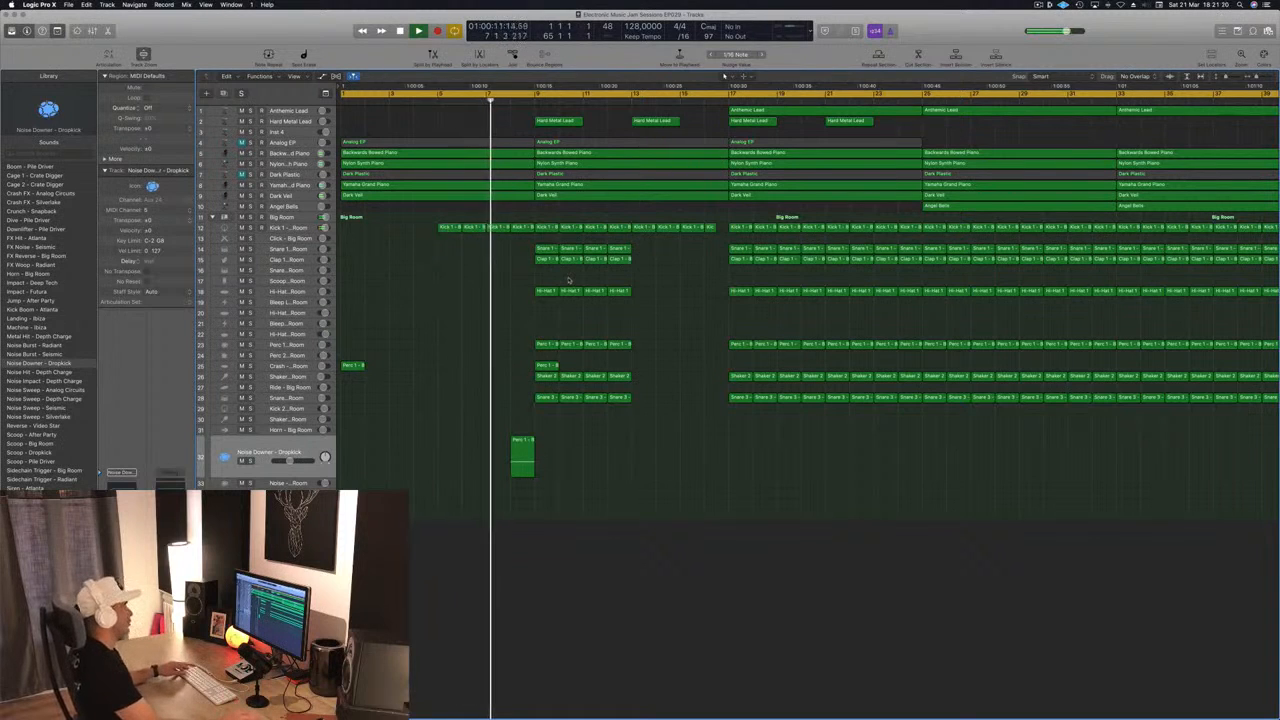
click(520, 227)
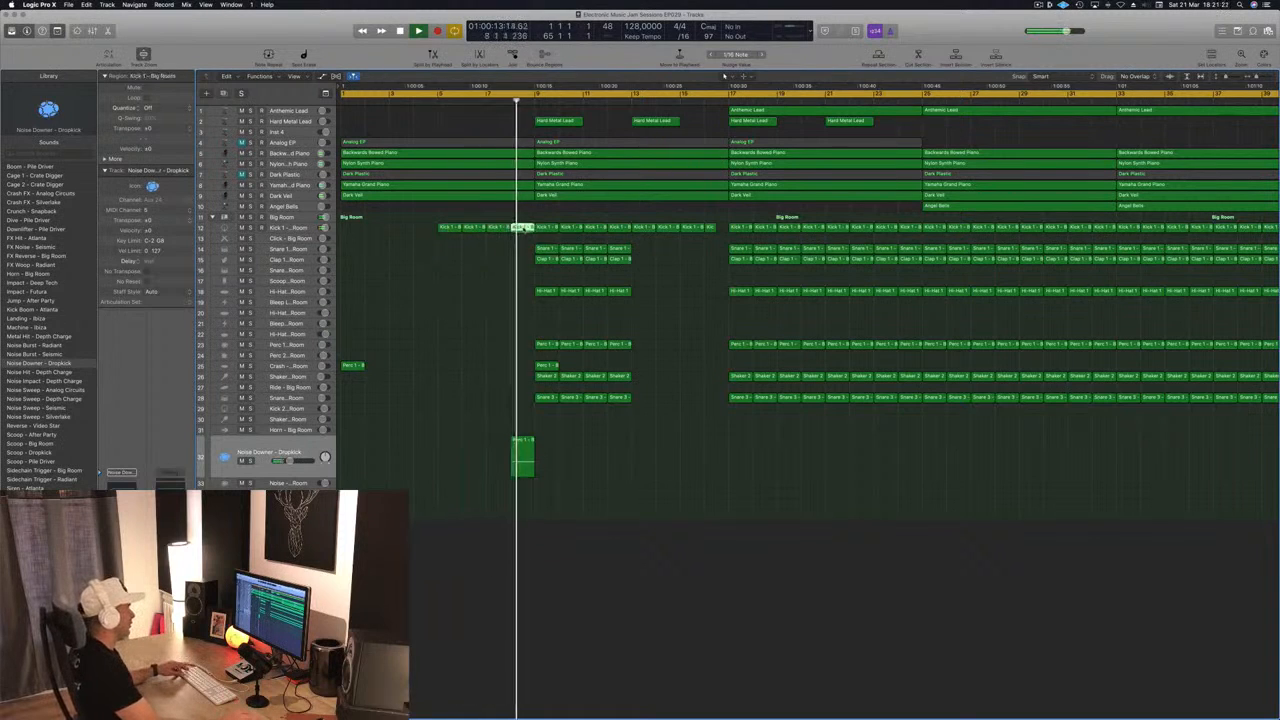
key(super+4)
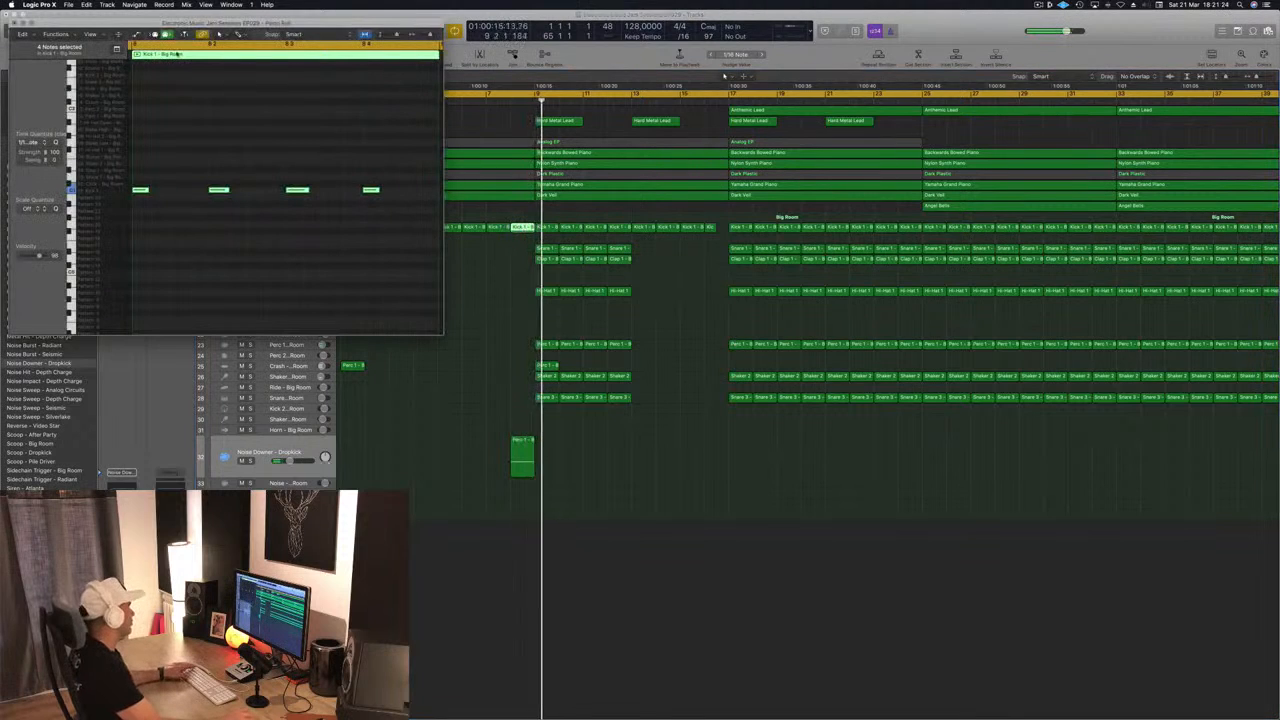
key(super+w)
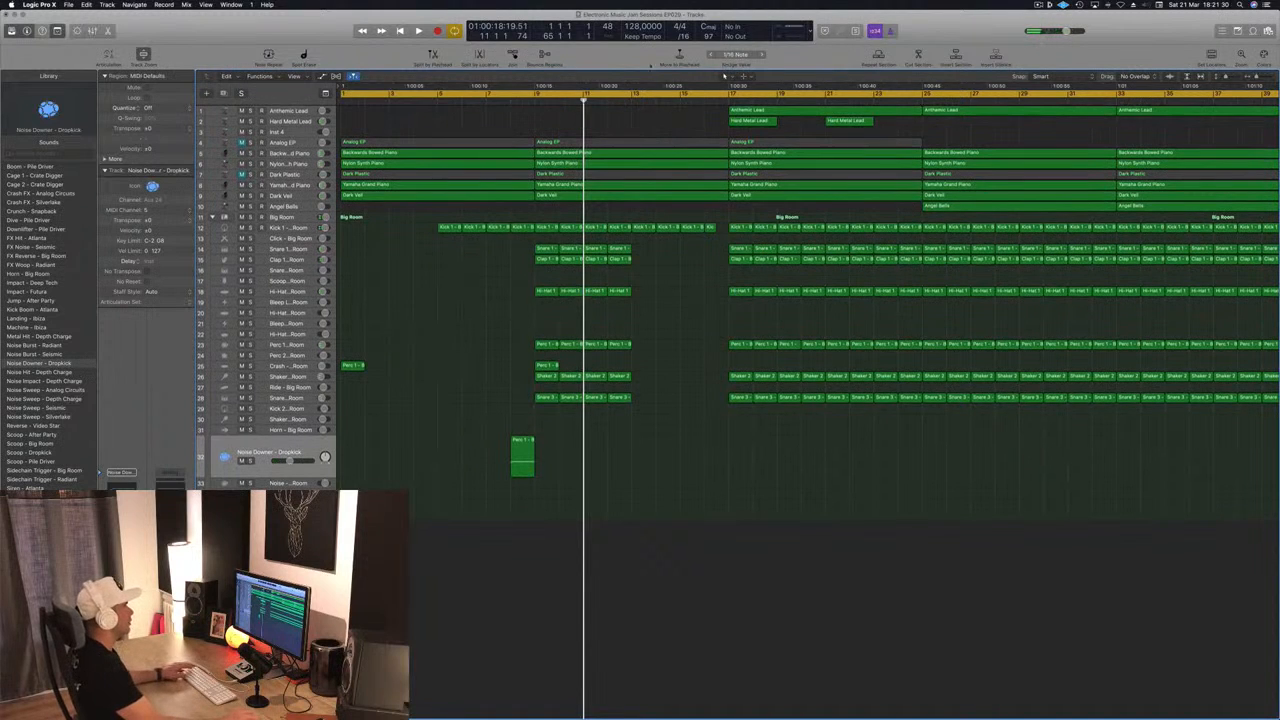
Restart playback, copy the Anthemic Lead region from bar 17 to bar 9 and move the Anthemic Lead track below Analog EP.
key(Return)
click(796, 113)
drag(792, 113, 606, 120)
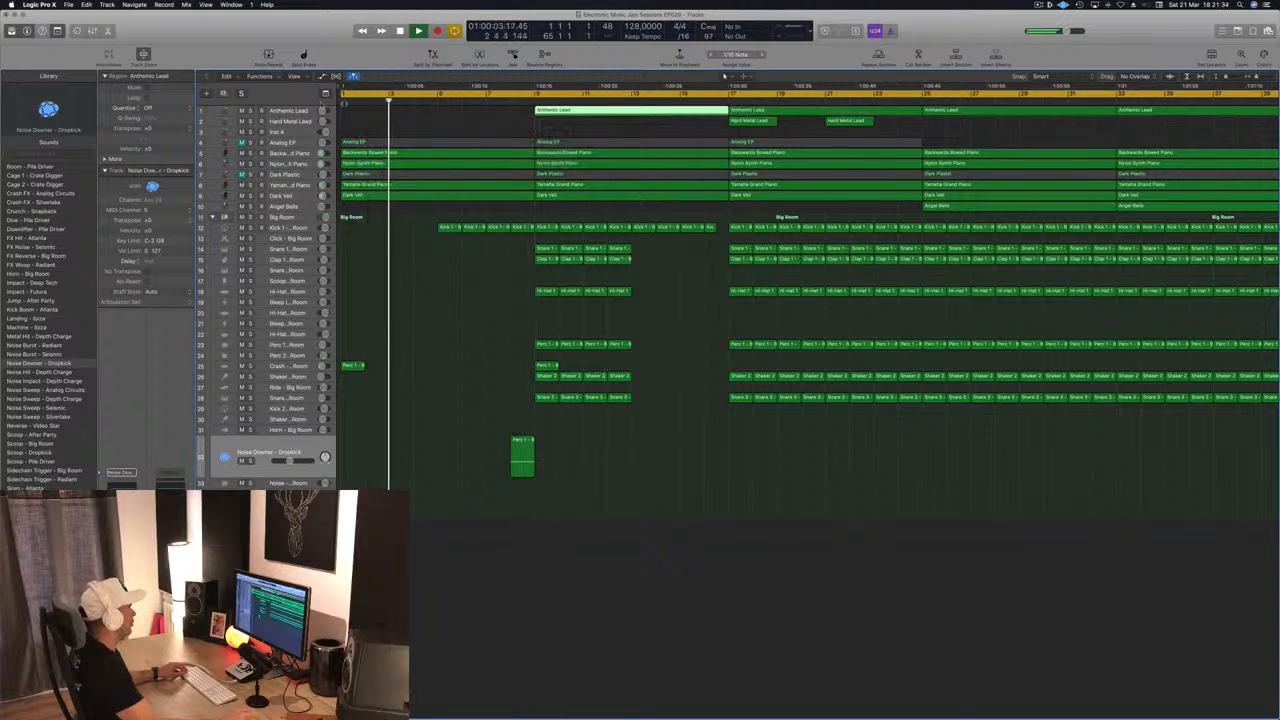
drag(298, 111, 295, 186)
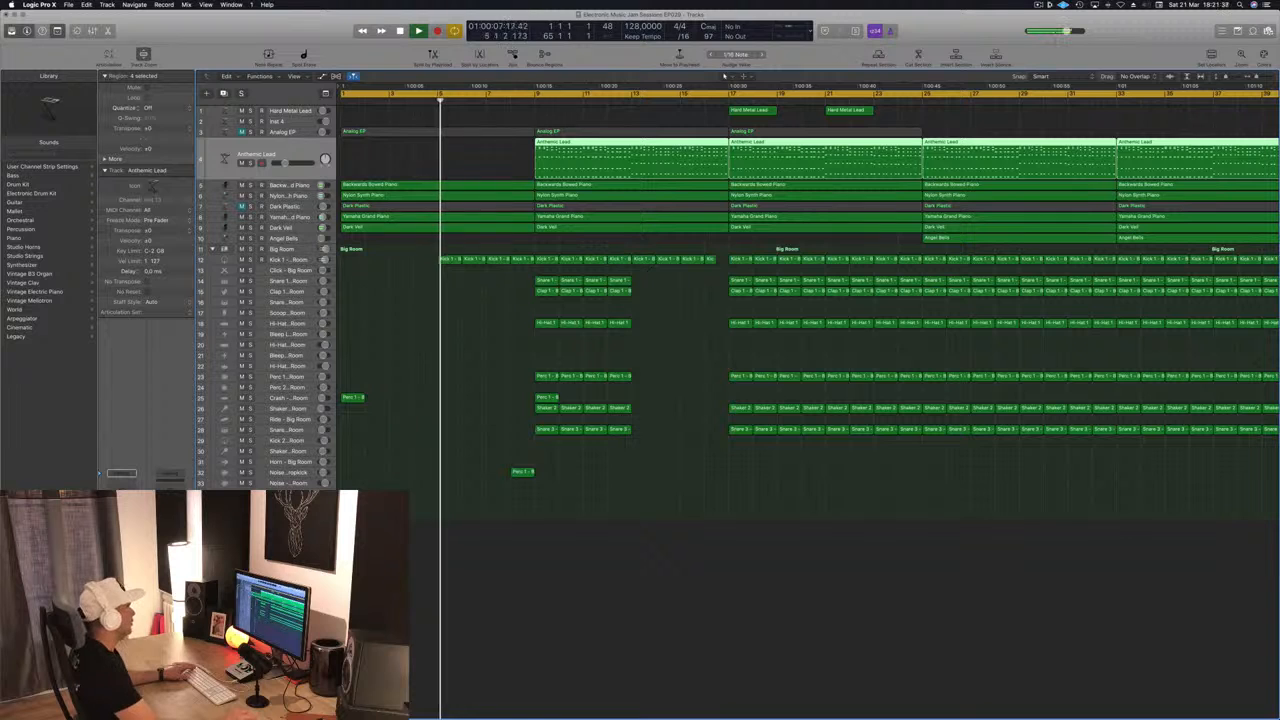
Play the track from bar 9 and review where the Anthemic Lead regions fall, then restart from the beginning.
click(529, 102)
ctrl+alt+click(440, 143)
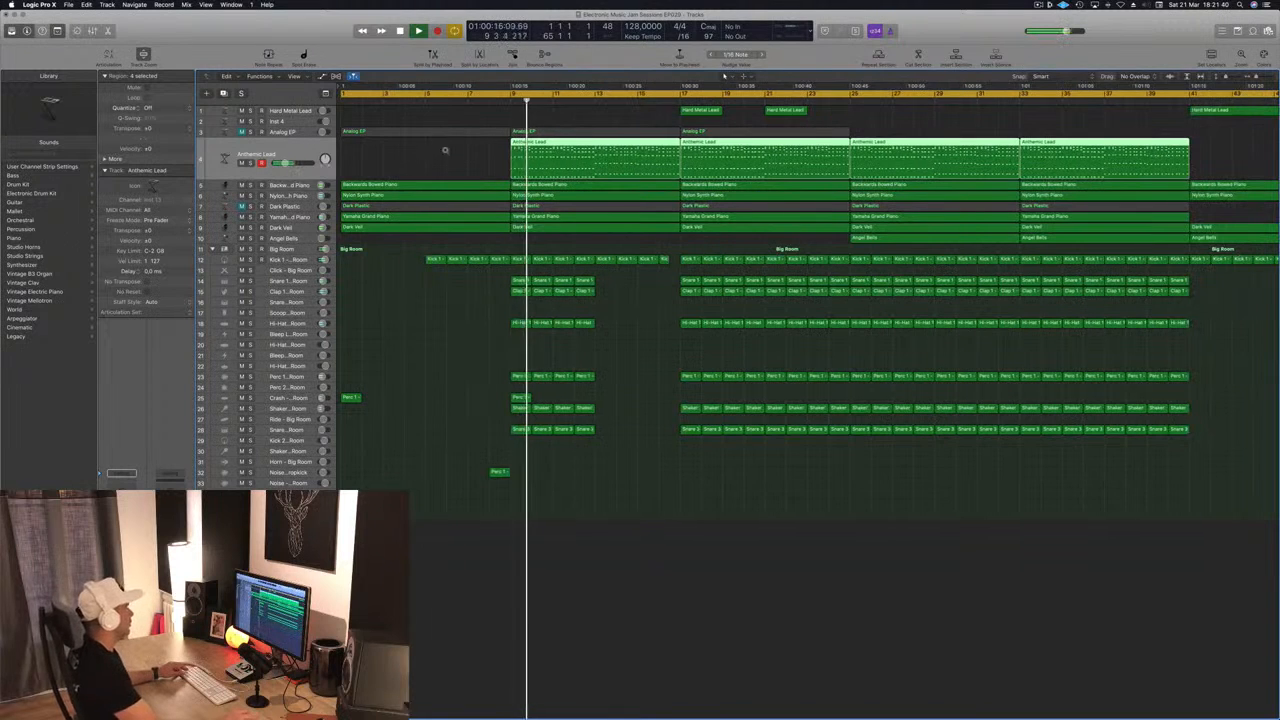
ctrl+alt+click(444, 160)
scroll(444, 162, down, 3)
scroll(385, 172, up, 2)
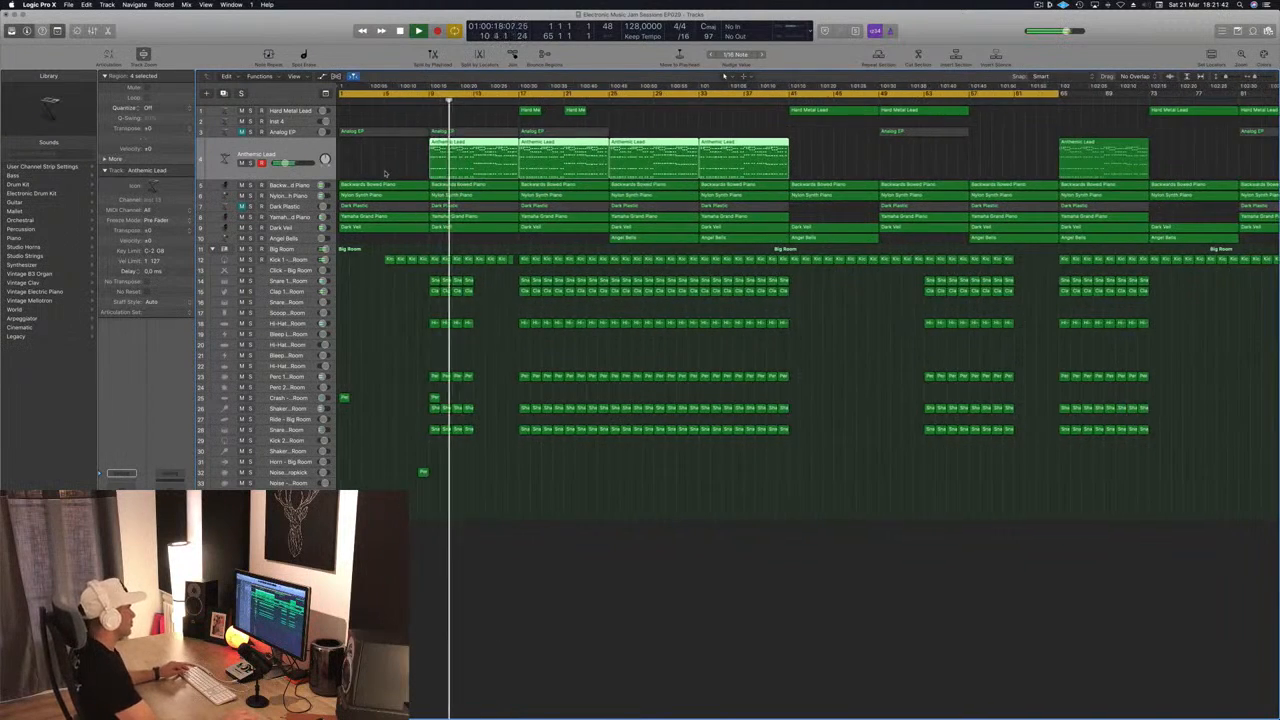
scroll(421, 167, up, 3)
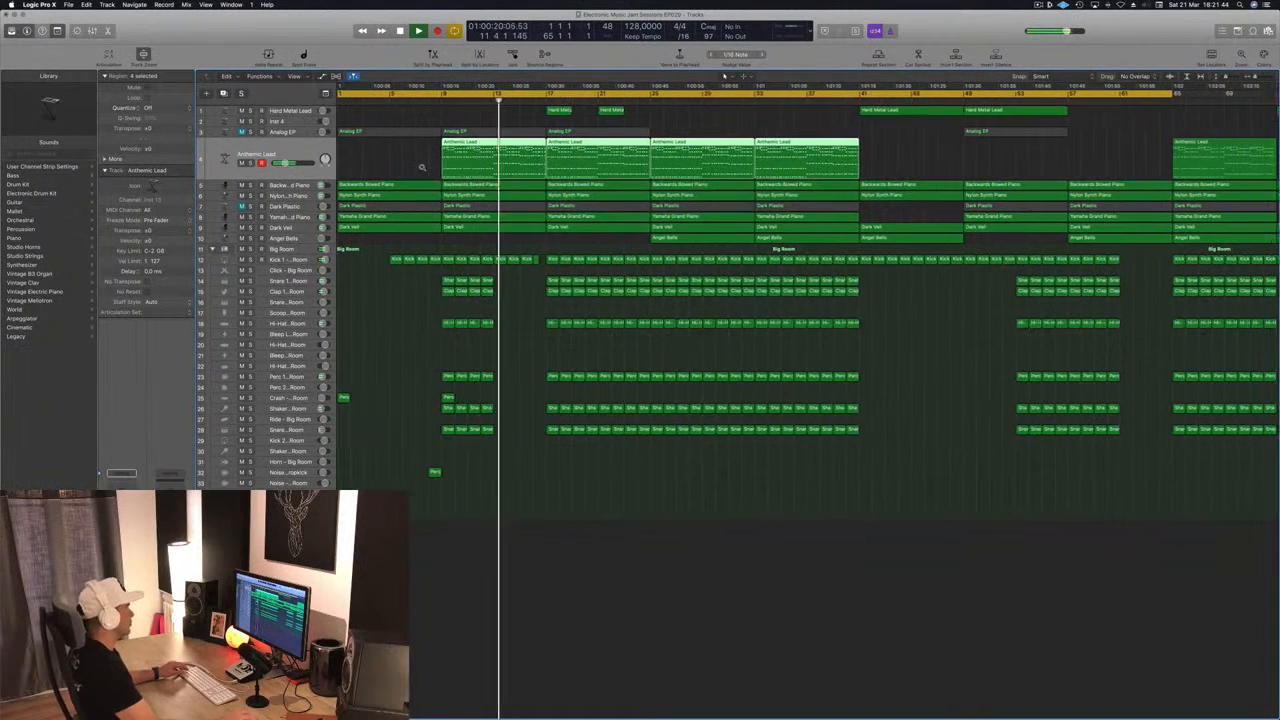
scroll(421, 167, down, 2)
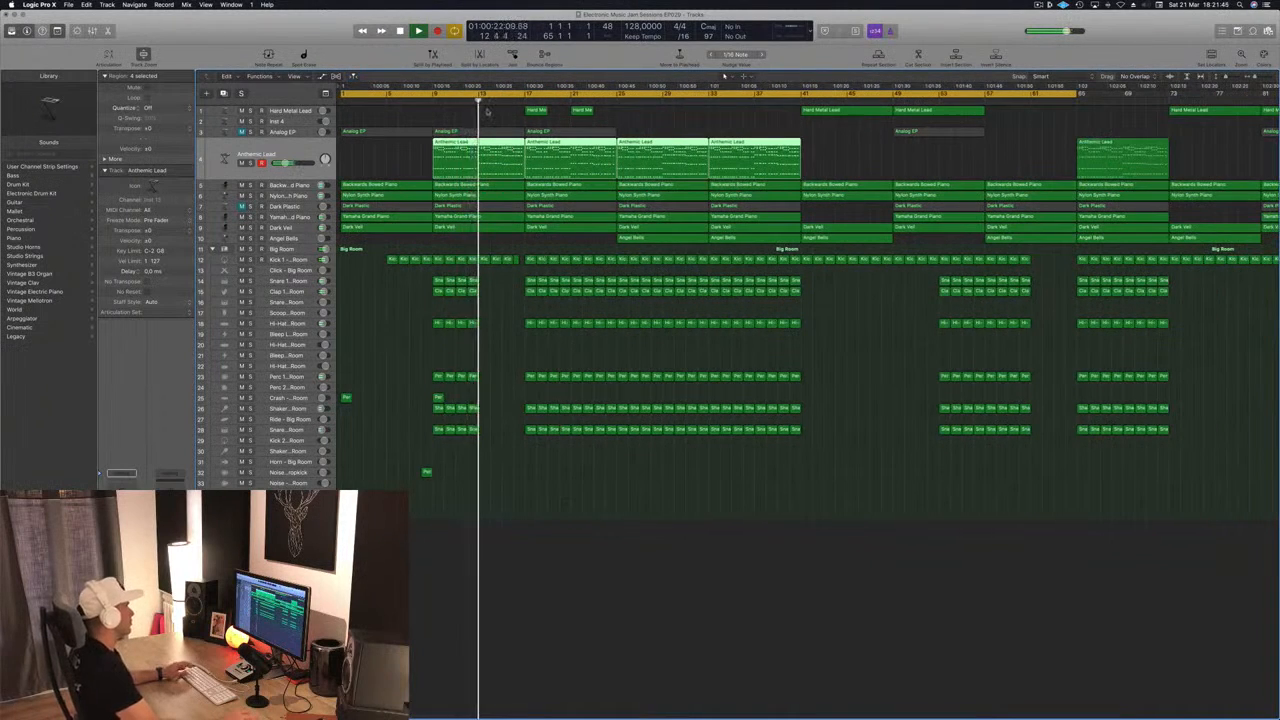
click(427, 100)
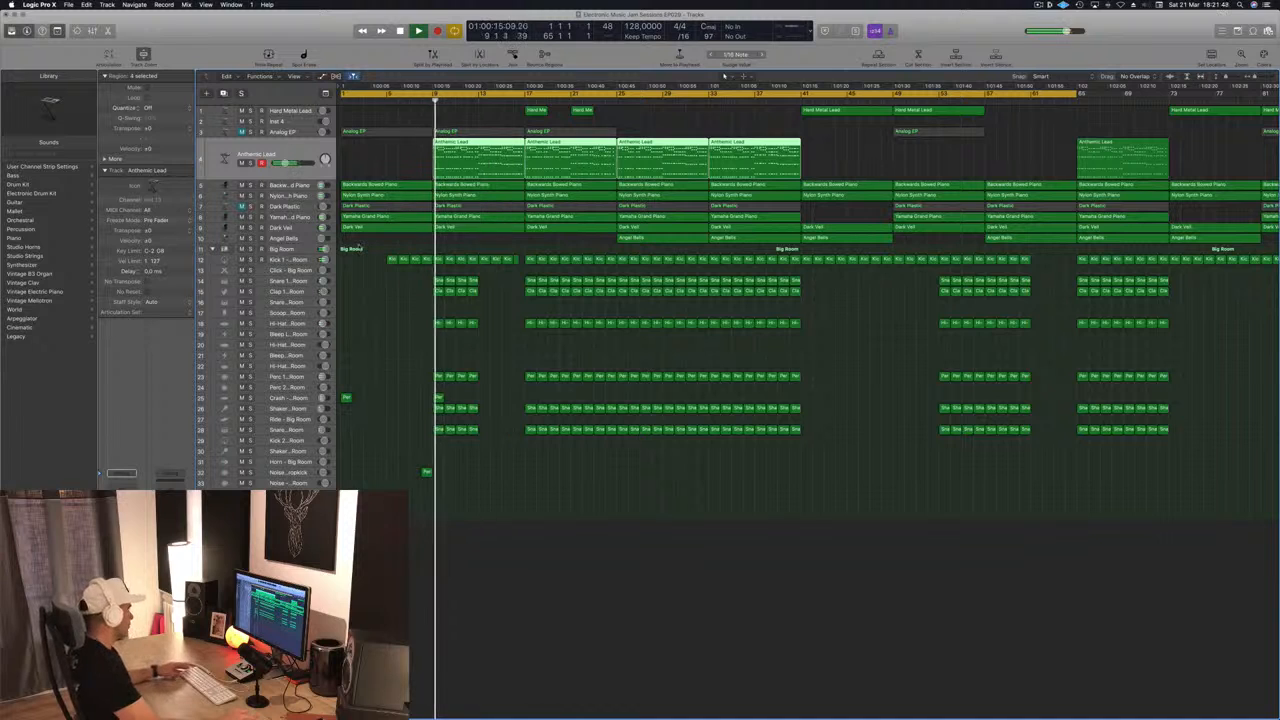
key(super+Right)
key(Return)
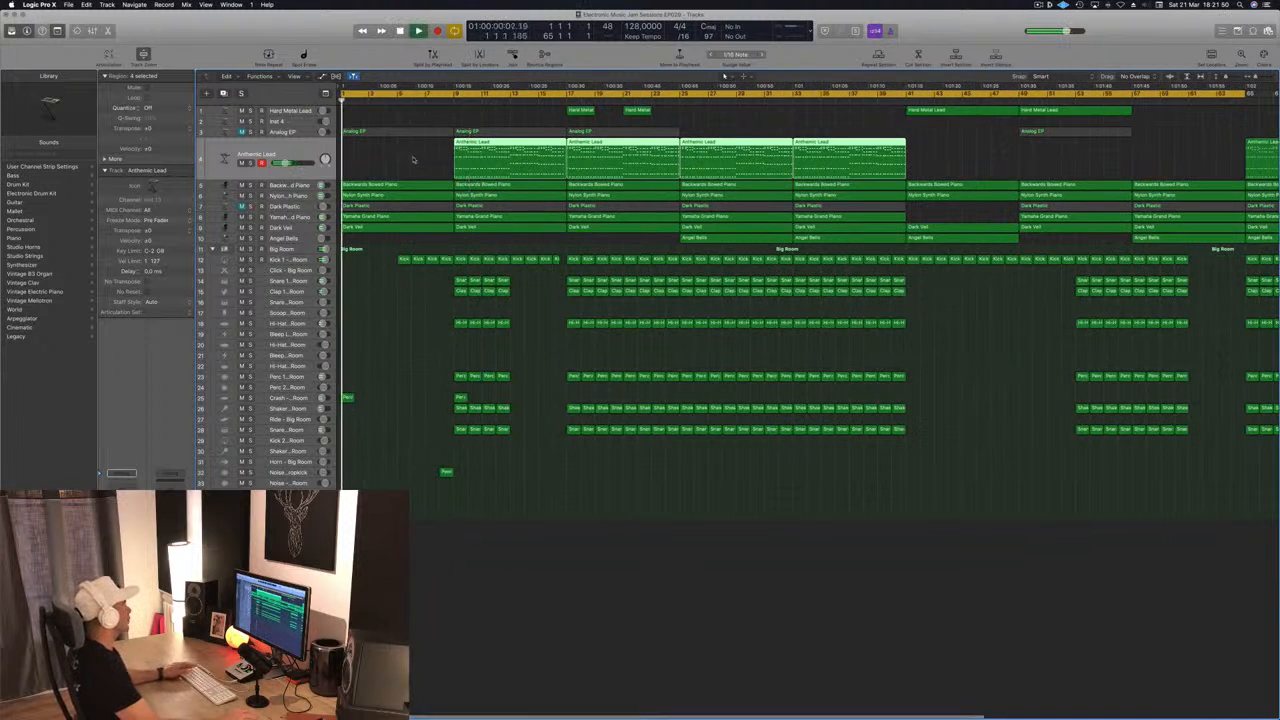
Replay the intro, delete the Dark Plastic region at bar 1 and unmute the Dark Plastic track.
click(421, 114)
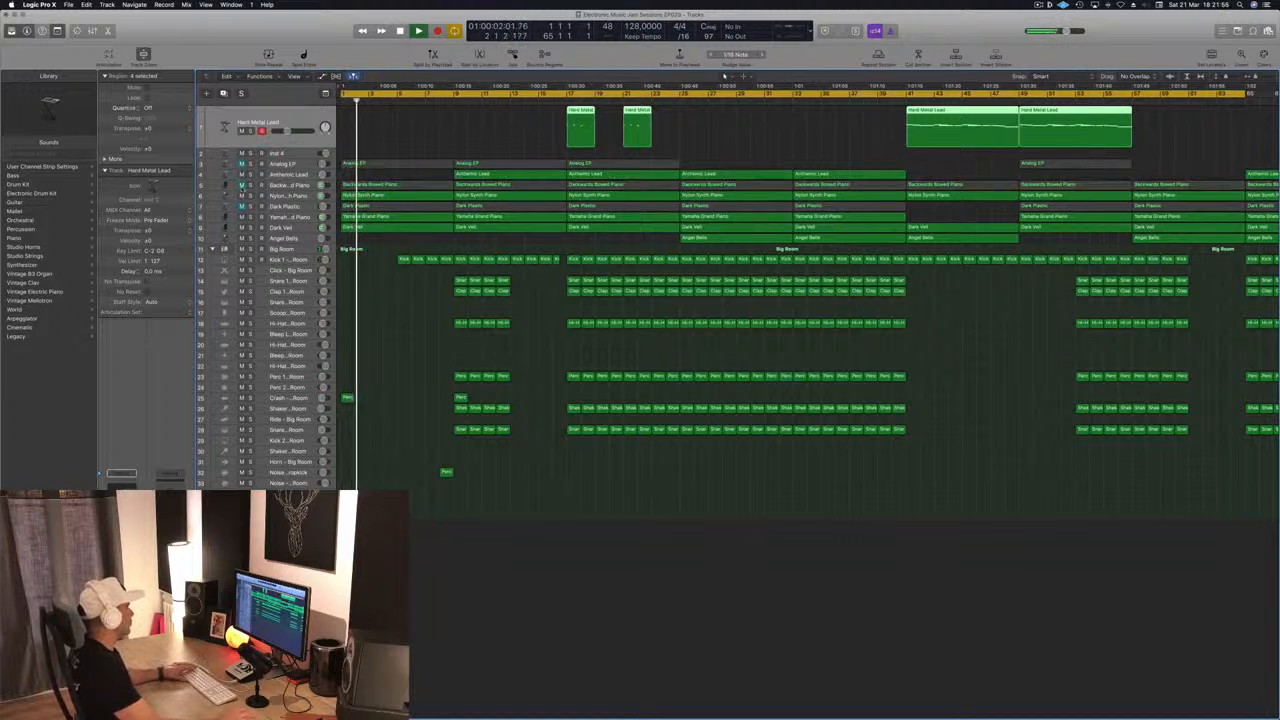
key(Return)
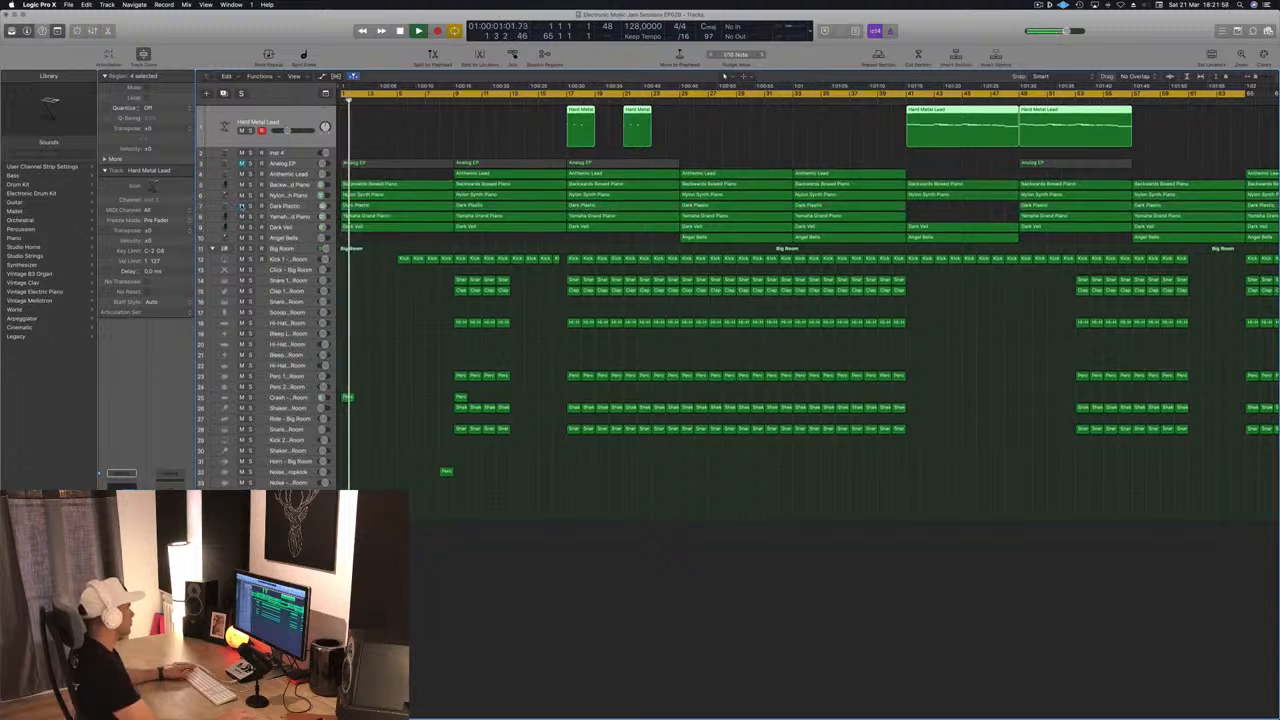
click(396, 210)
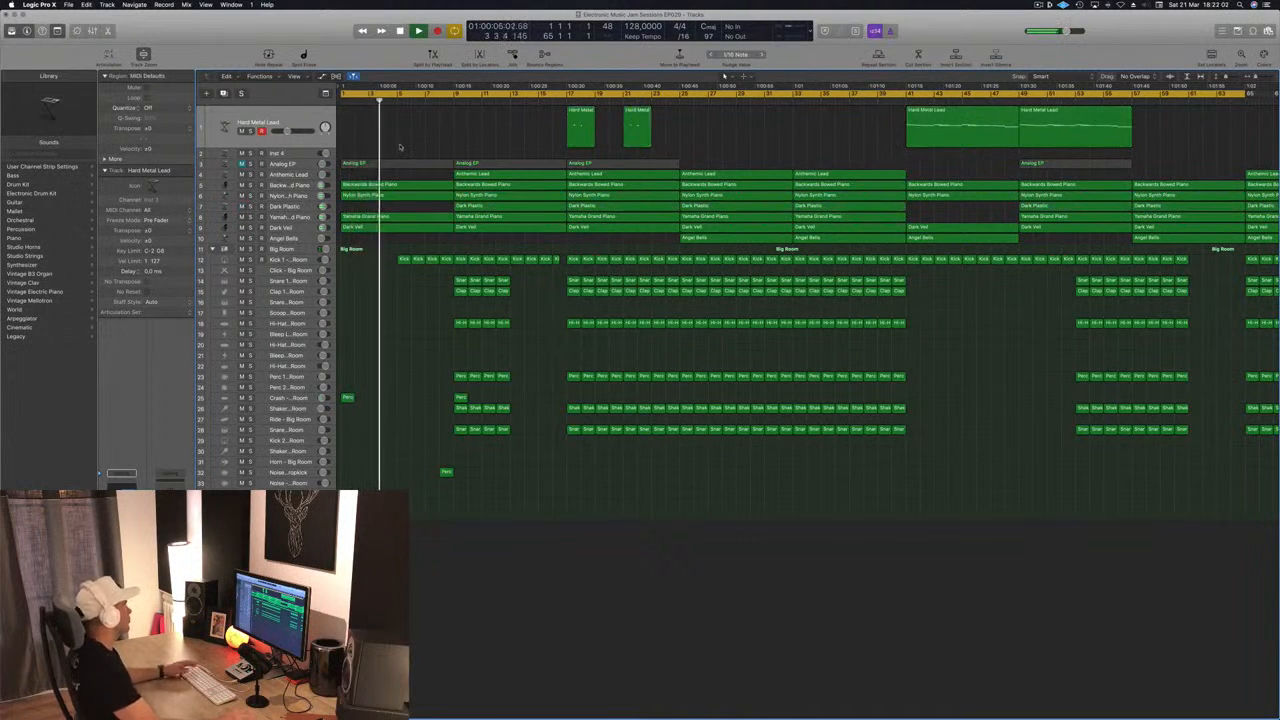
Unmute the Analog EP track and listen to it from the start of the intro.
click(244, 164)
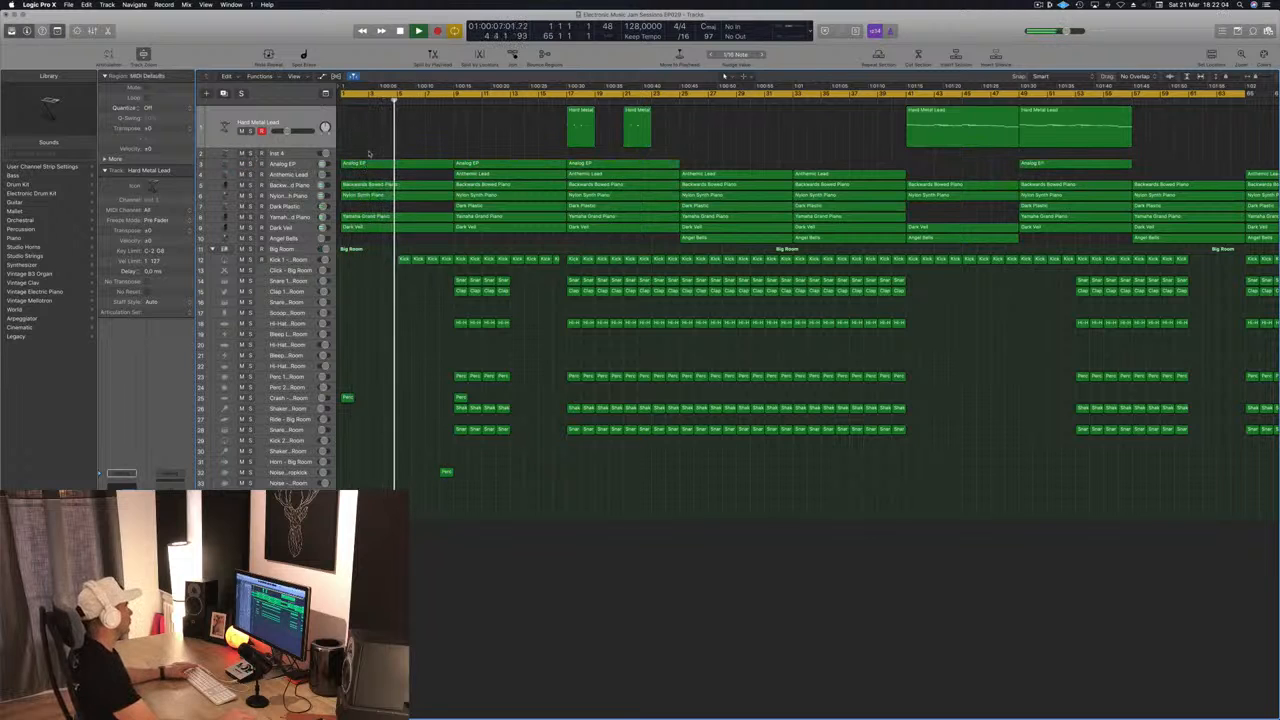
click(293, 165)
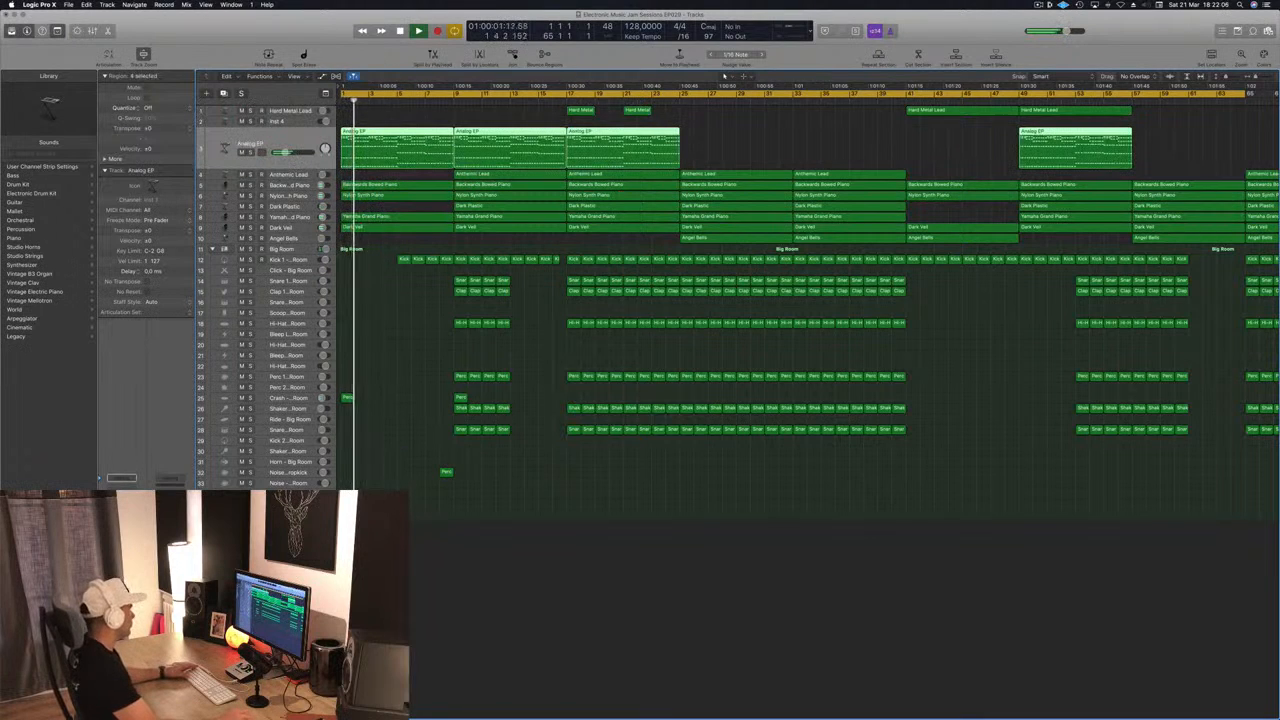
click(517, 627)
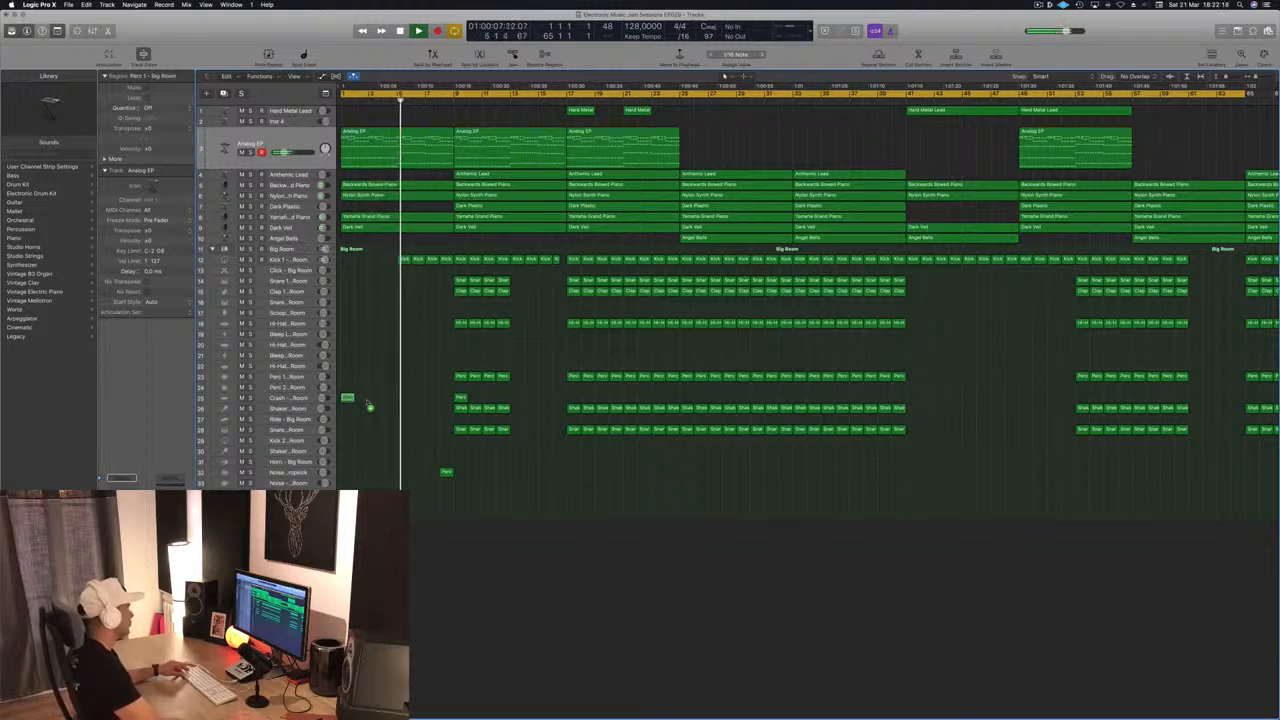
Copy the crash region from bar 1 to bar 5 on the Crash track, save the project and replay the intro.
drag(369, 406, 403, 399)
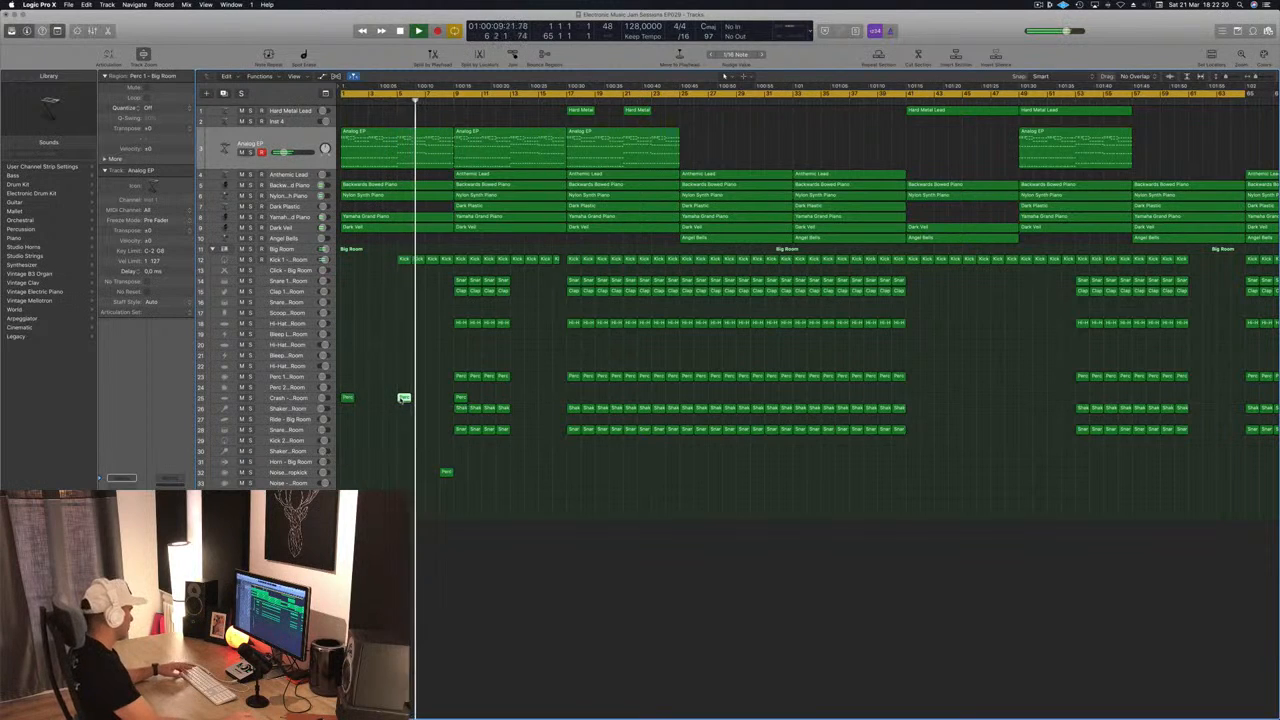
key(super+s)
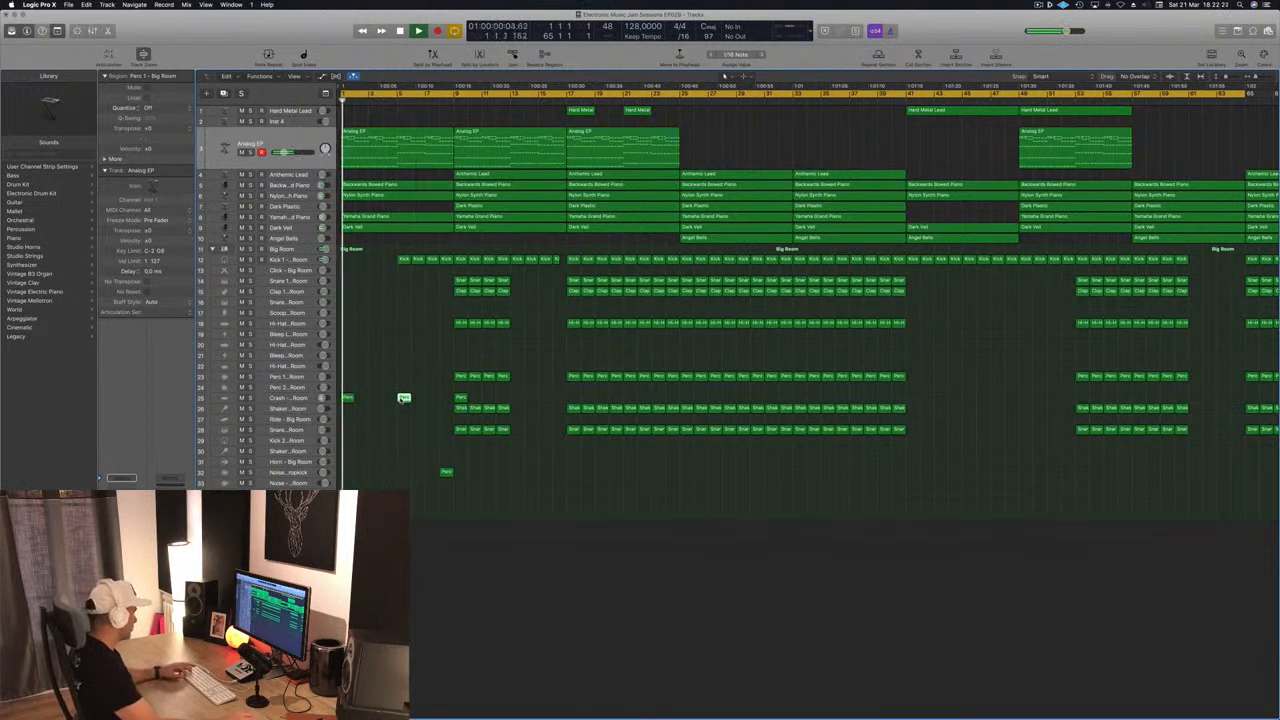
key(super+Left)
key(super+Left)
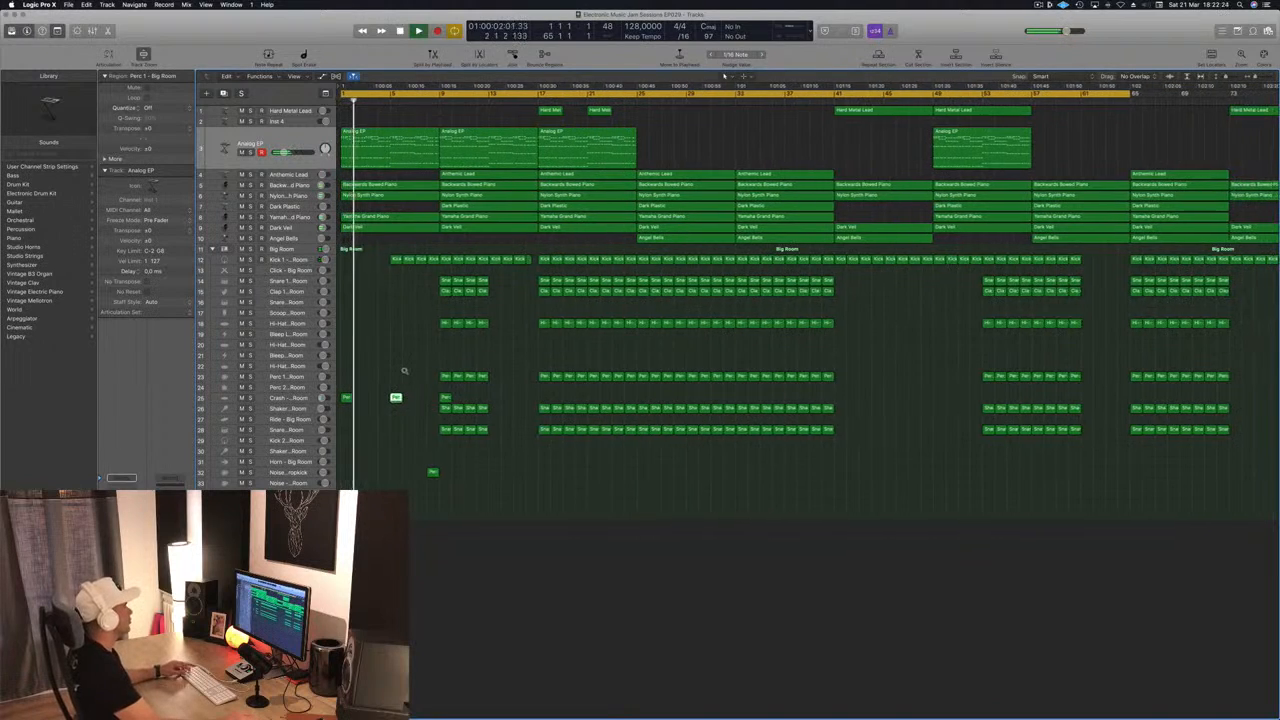
key(super+Up)
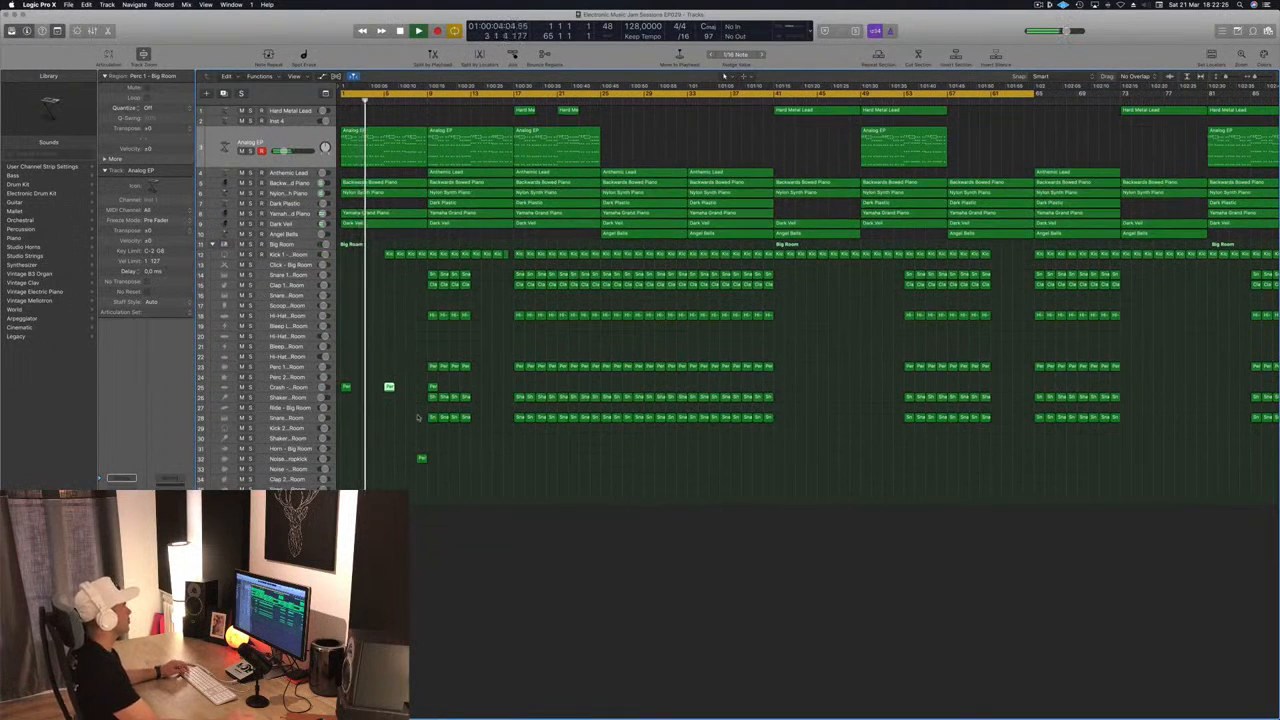
key(super+Down)
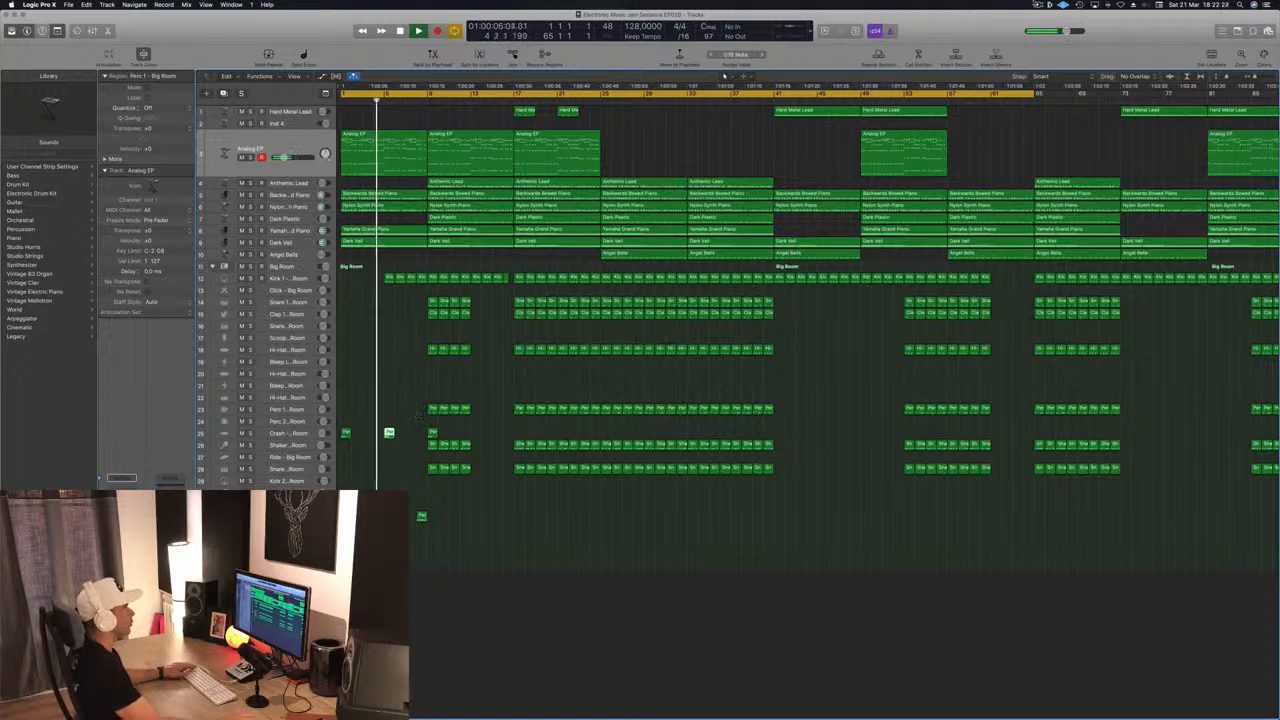
click(1039, 5)
click(976, 30)
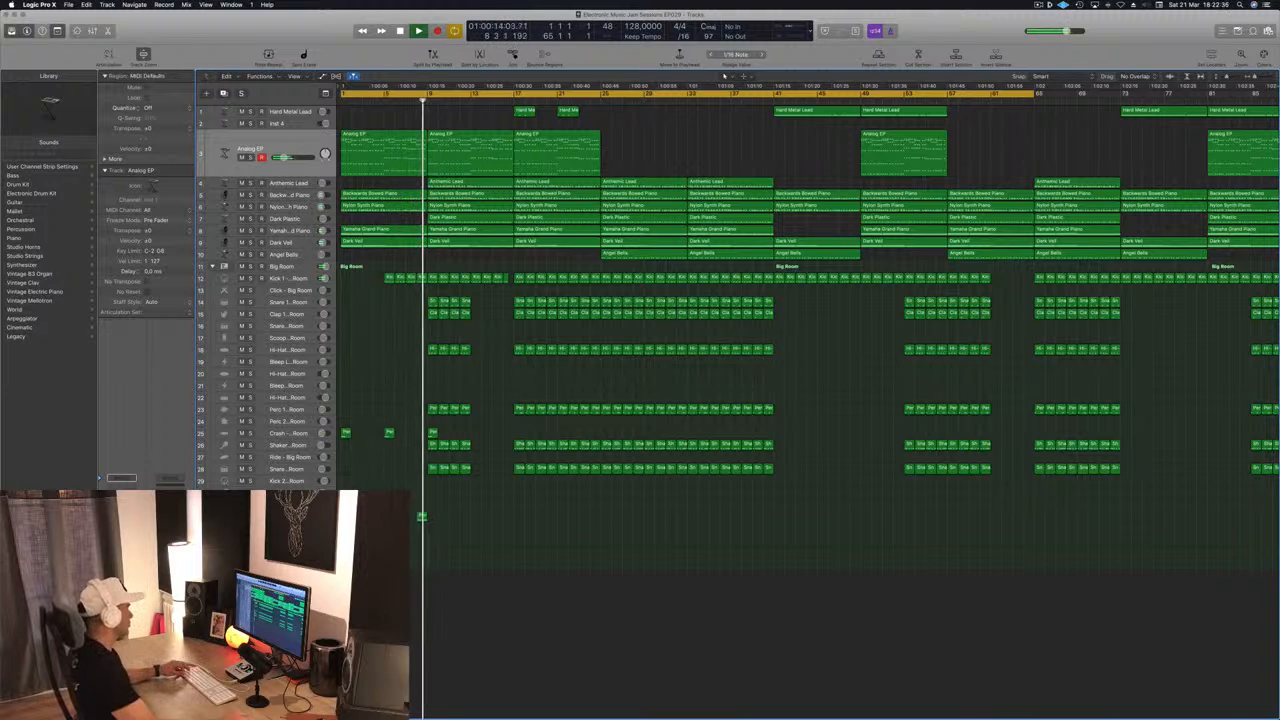
Copy the Noise Downer - Dropkick region from bar 8 to bars 9 and 13, and replay that section.
click(422, 517)
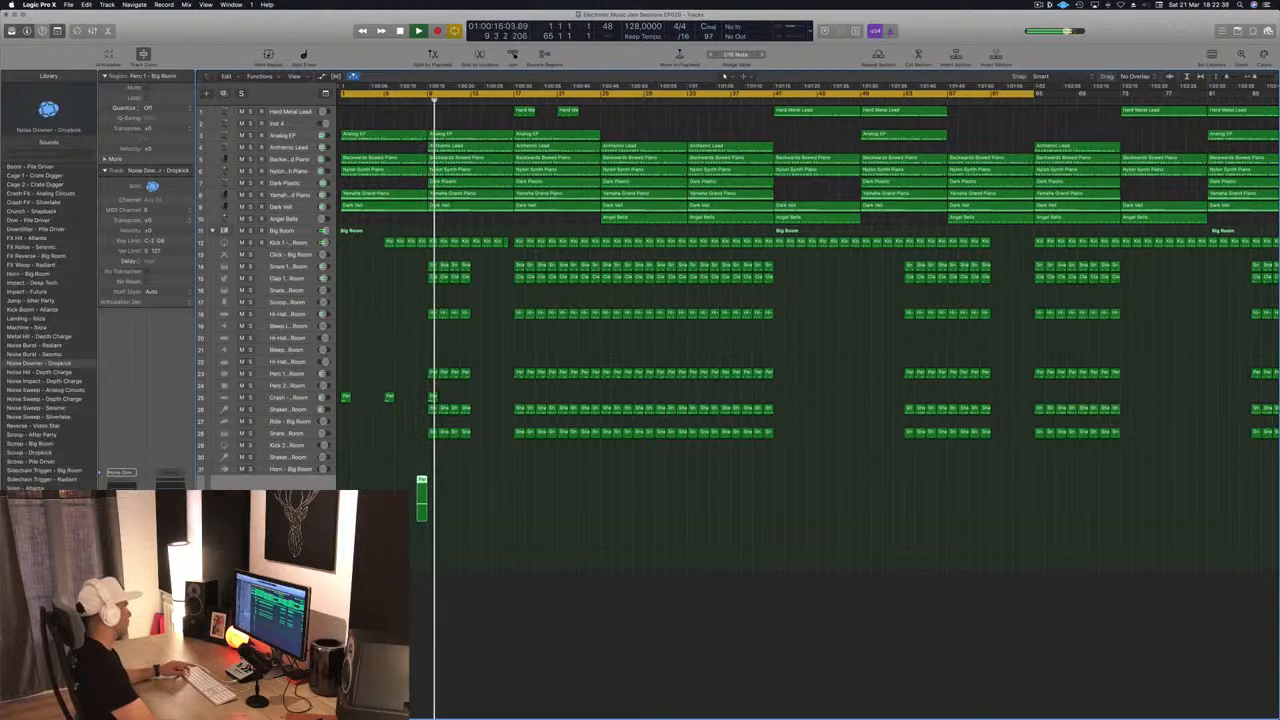
drag(420, 481, 478, 481)
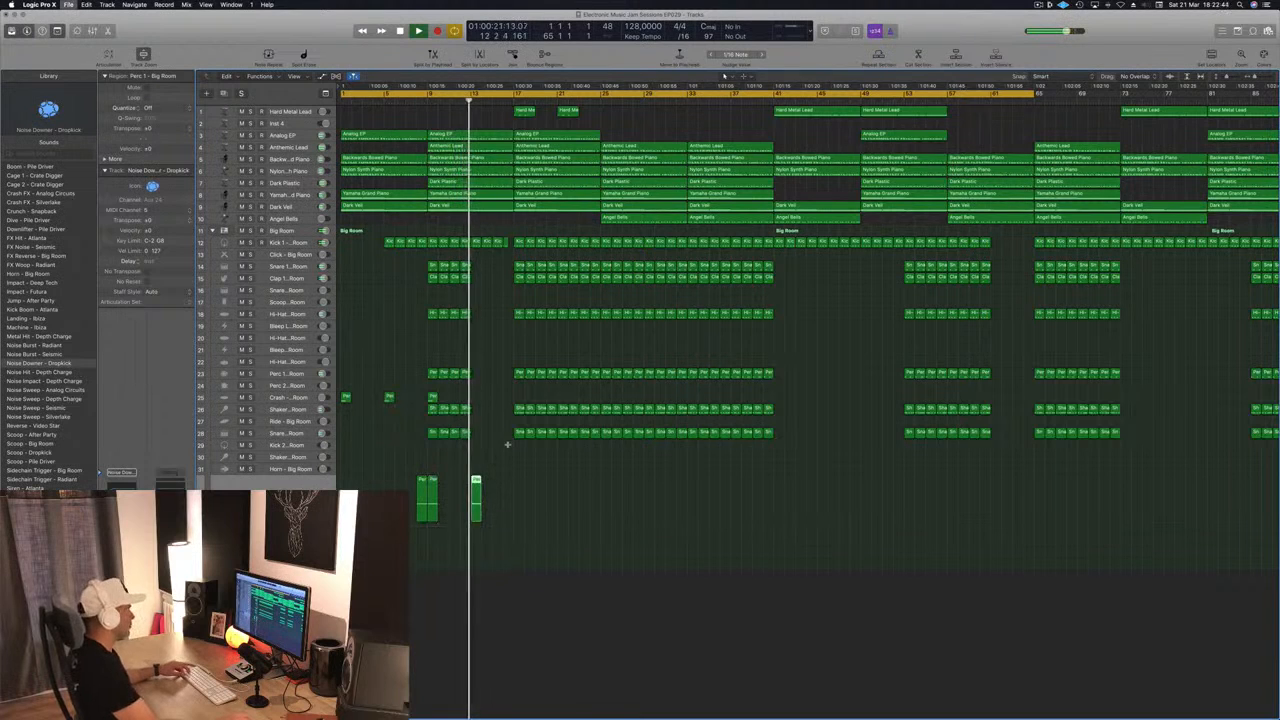
scroll(511, 342, up, 5)
scroll(511, 342, down, 3)
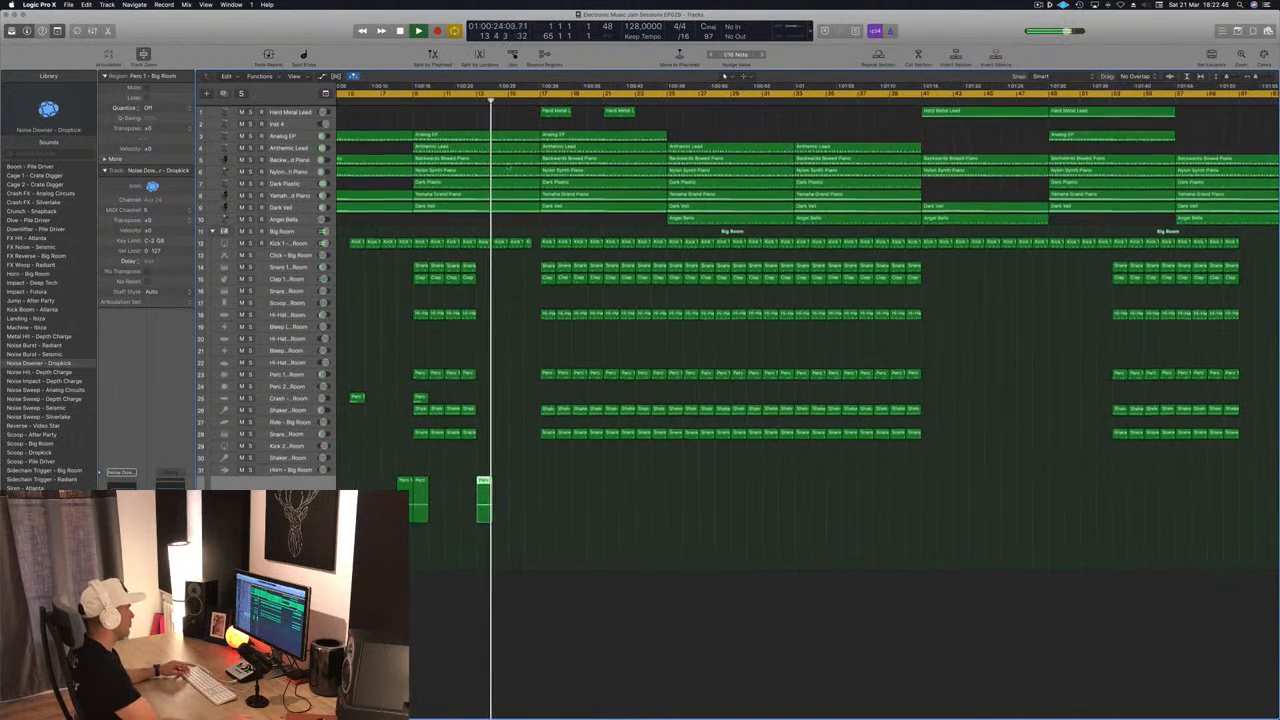
scroll(483, 102, left, 3)
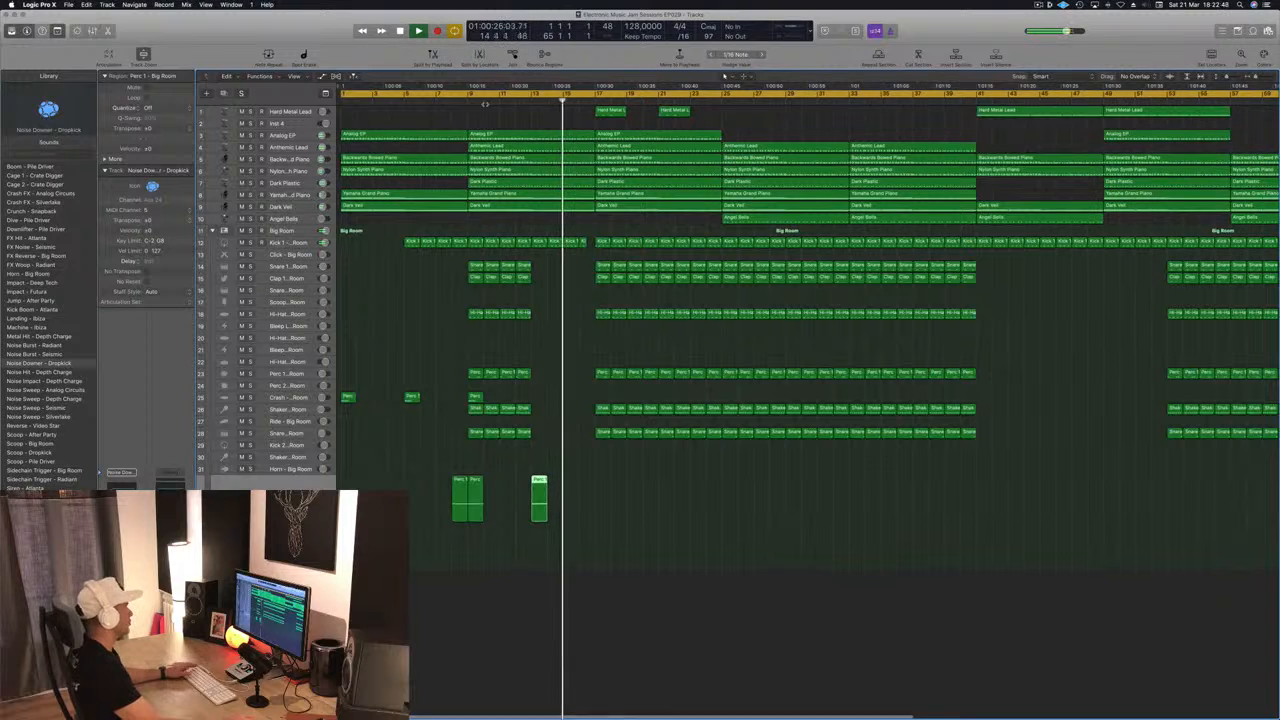
click(455, 100)
Delete the Anthemic Lead region at bar 17 and replay the transition from bar 13.
click(297, 151)
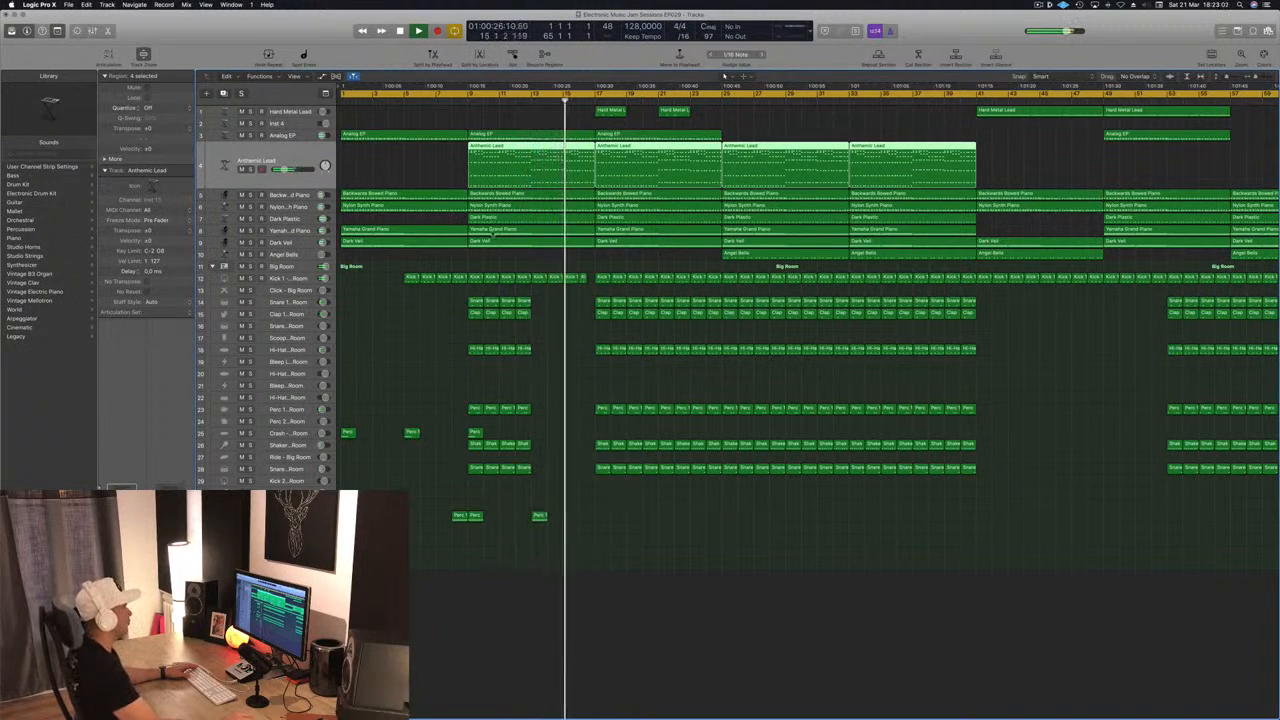
click(775, 117)
click(666, 147)
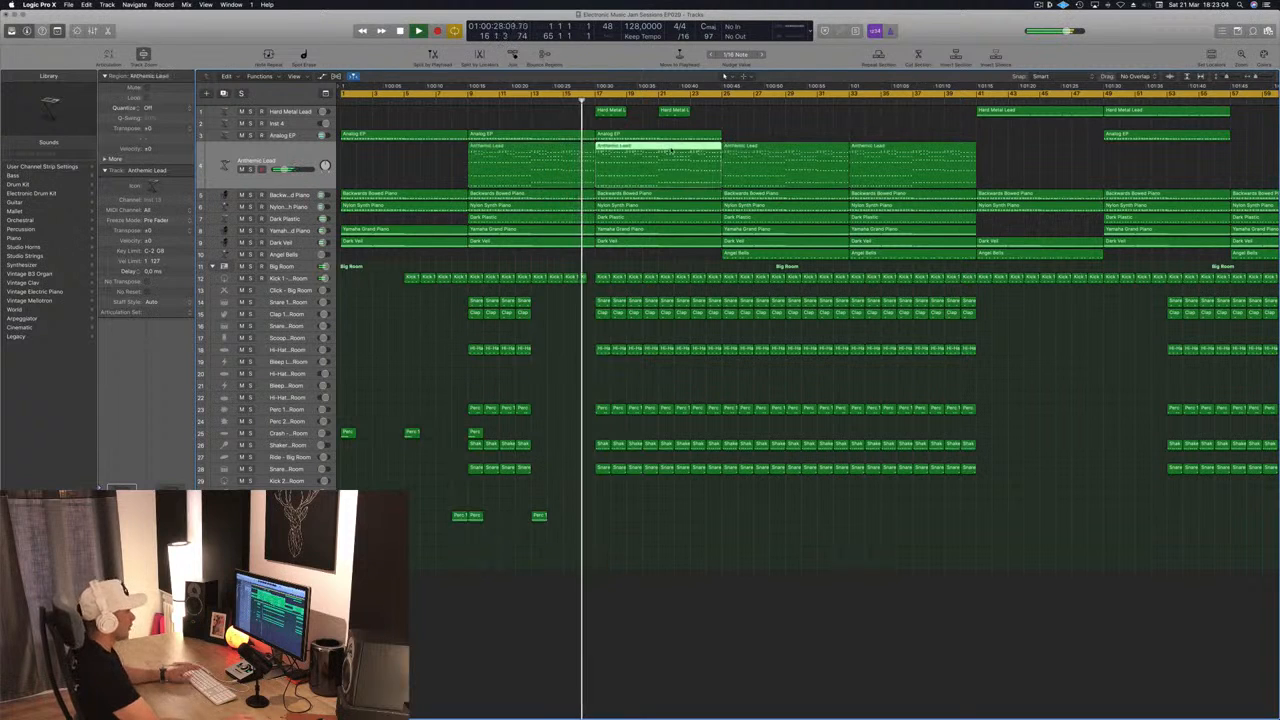
key(Delete)
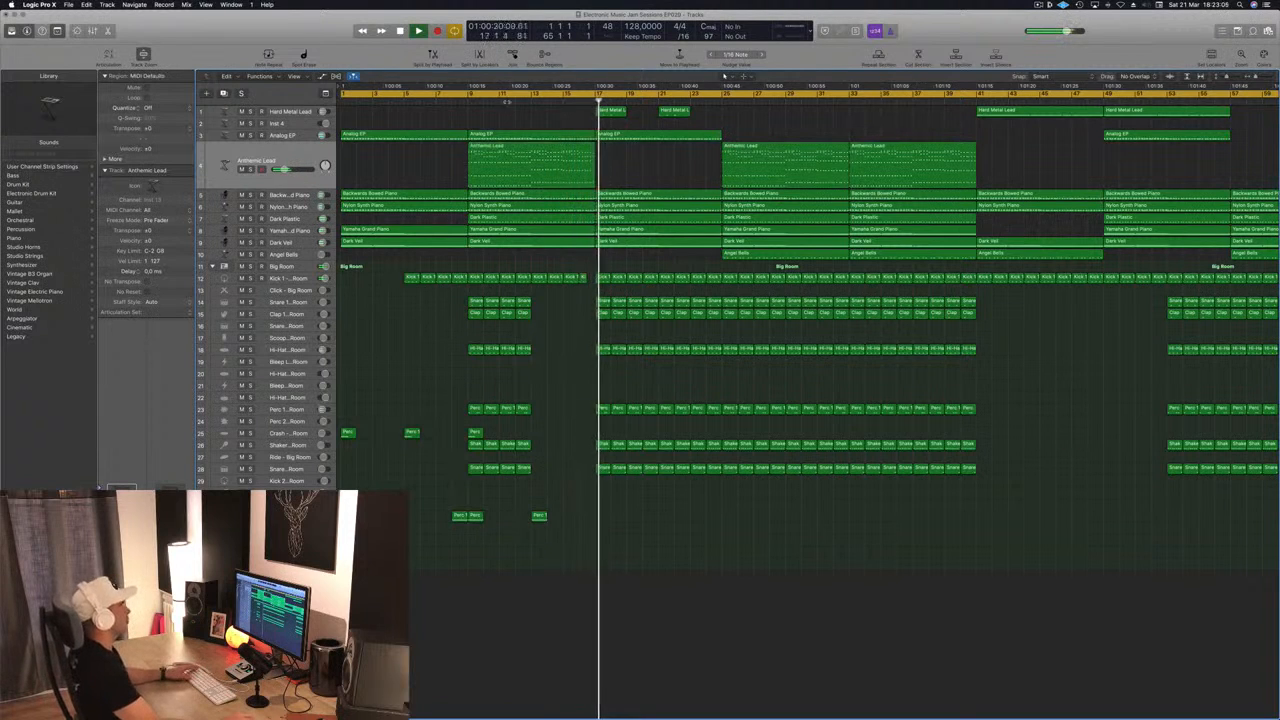
click(523, 101)
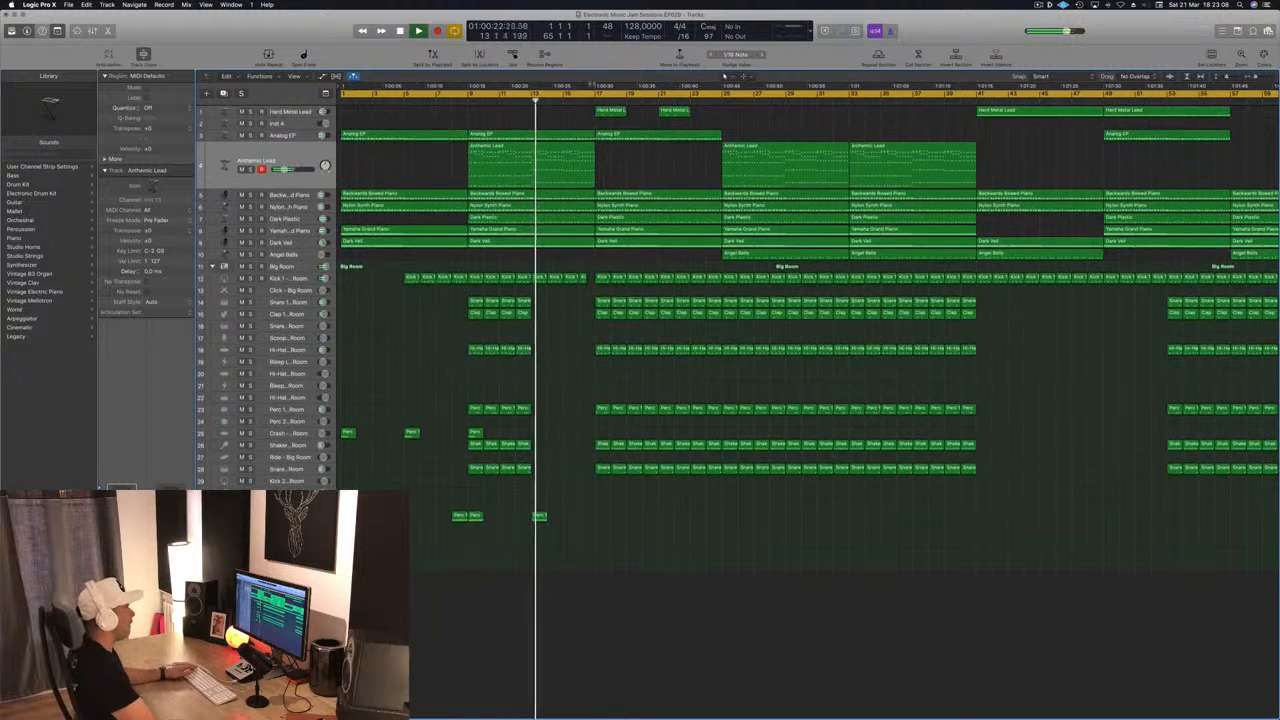
Move the first two Hard Metal Lead regions to bars 25 and 29, remove the Analog EP region at bar 17 and replay from there.
mouse_move(714, 104)
mouse_down()
mouse_move(608, 124)
mouse_move(604, 114)
mouse_move(730, 114)
mouse_up()
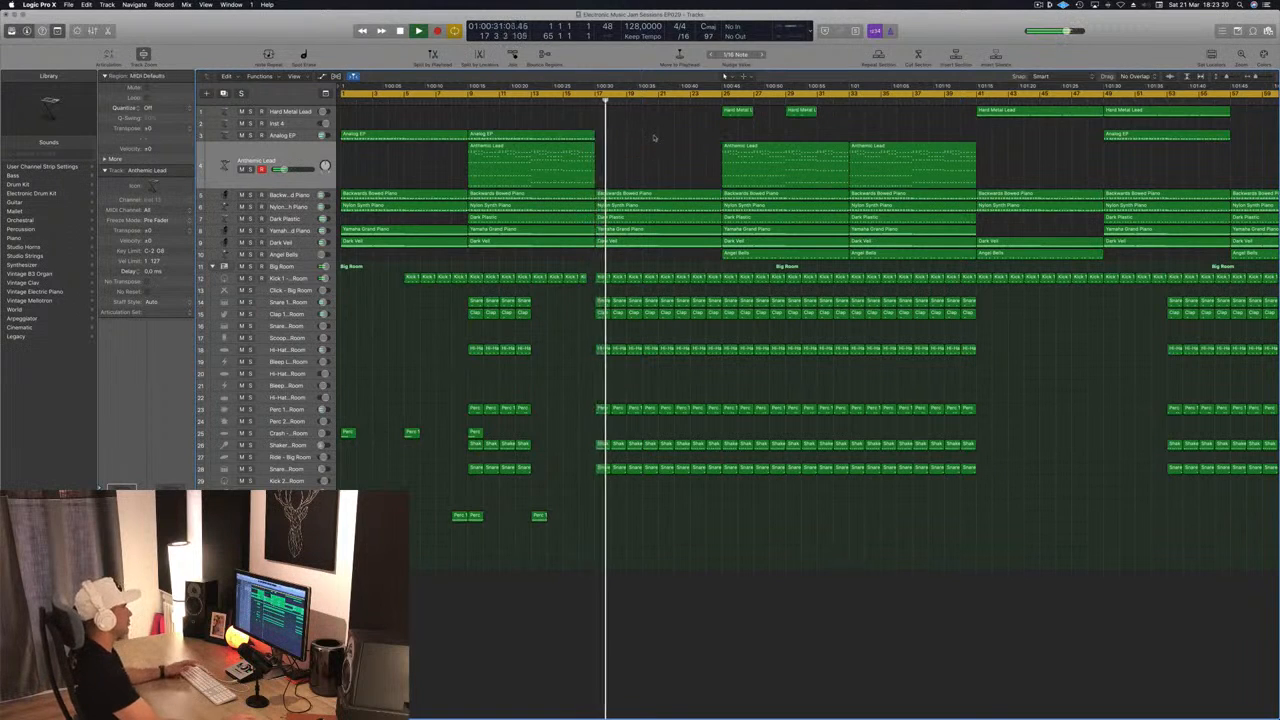
click(581, 100)
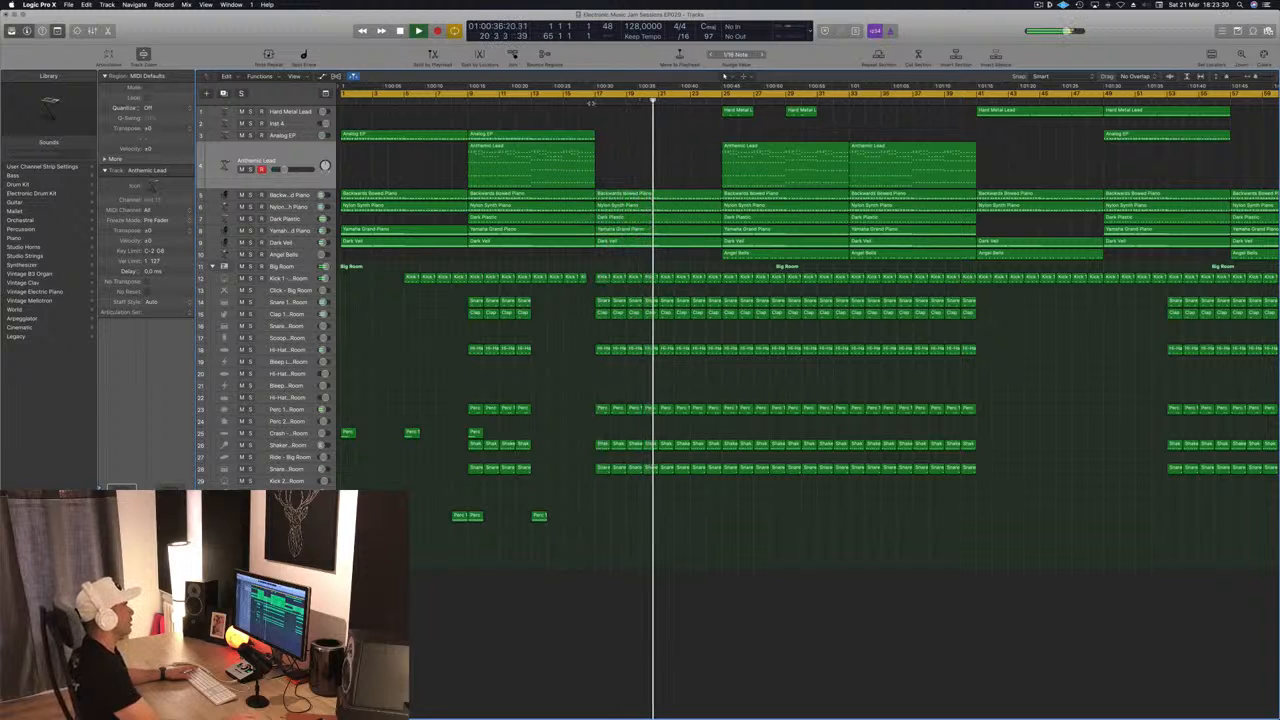
click(591, 103)
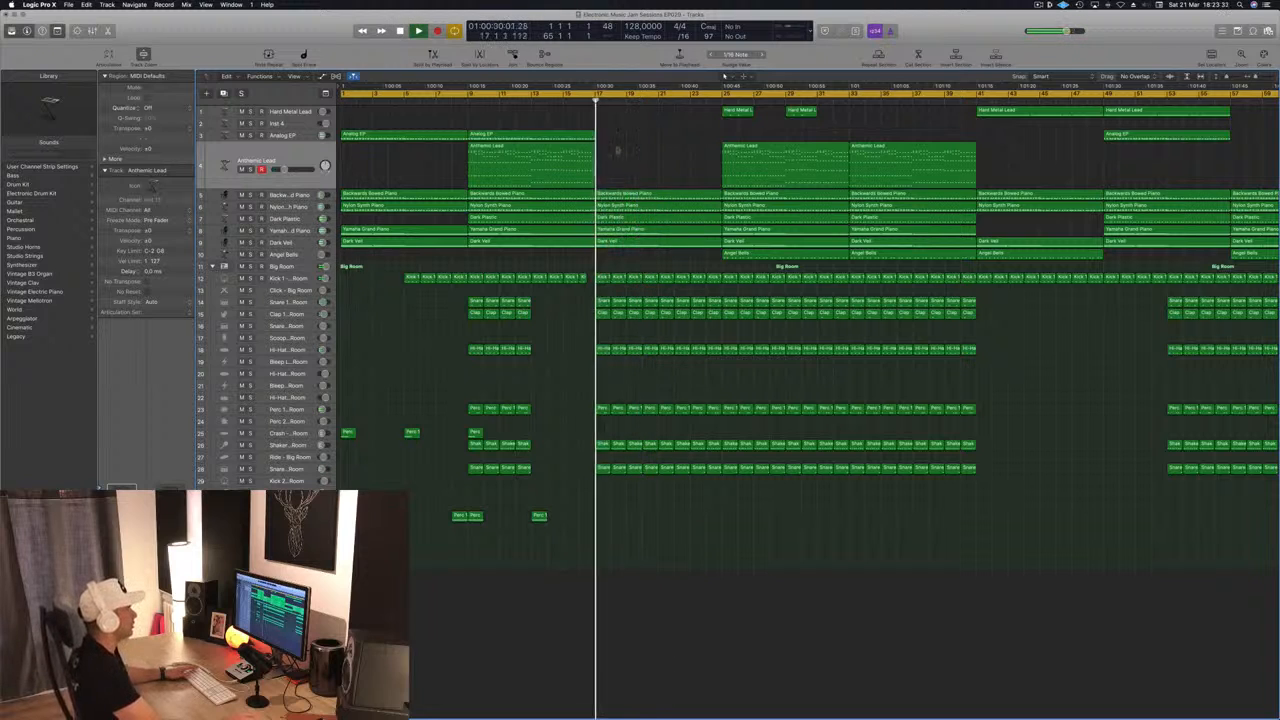
Split the five piano, Dark Plastic and Dark Veil regions at bar 21, splitting overlapping notes, and delete their second halves.
drag(688, 254, 650, 186)
key(super+space)
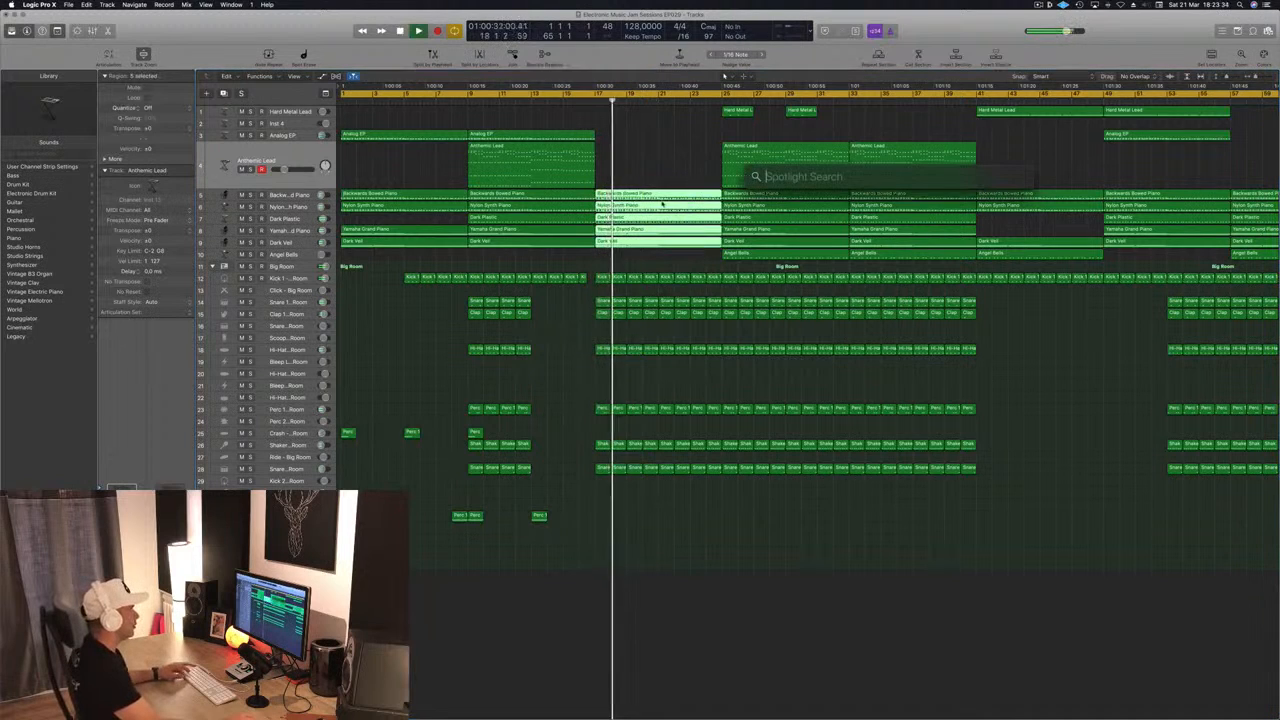
key(Escape)
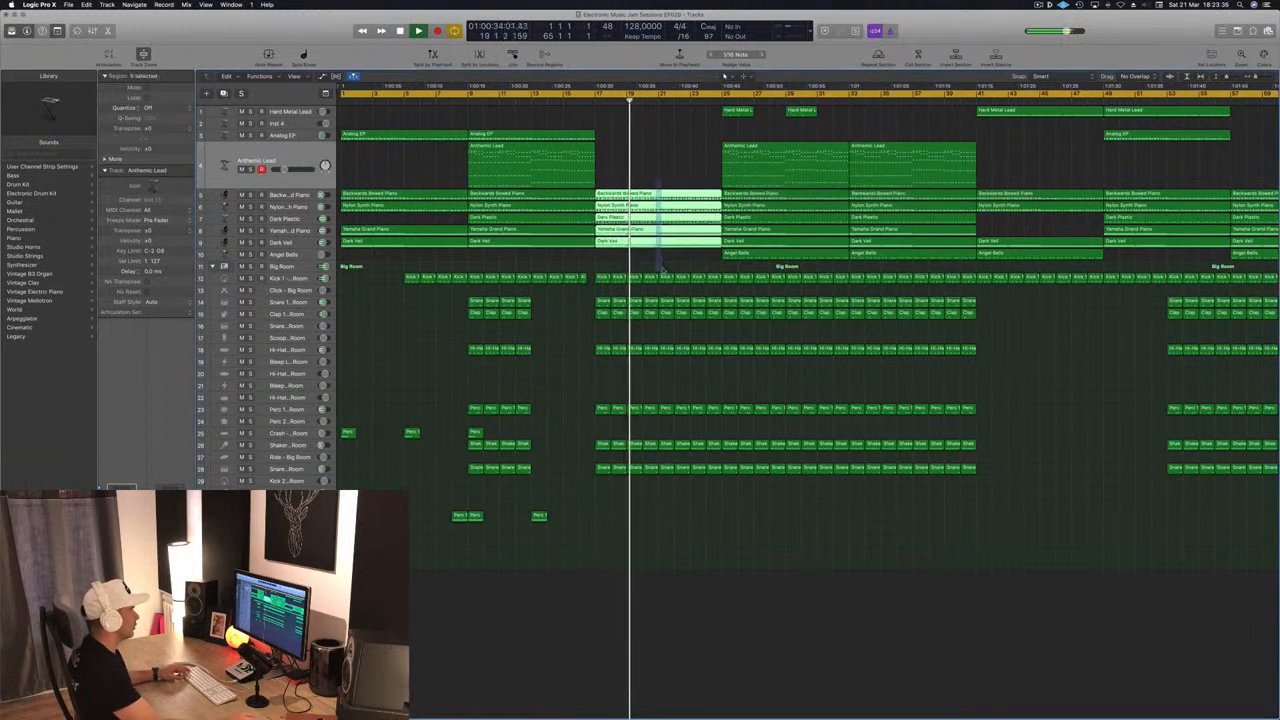
key(super+t)
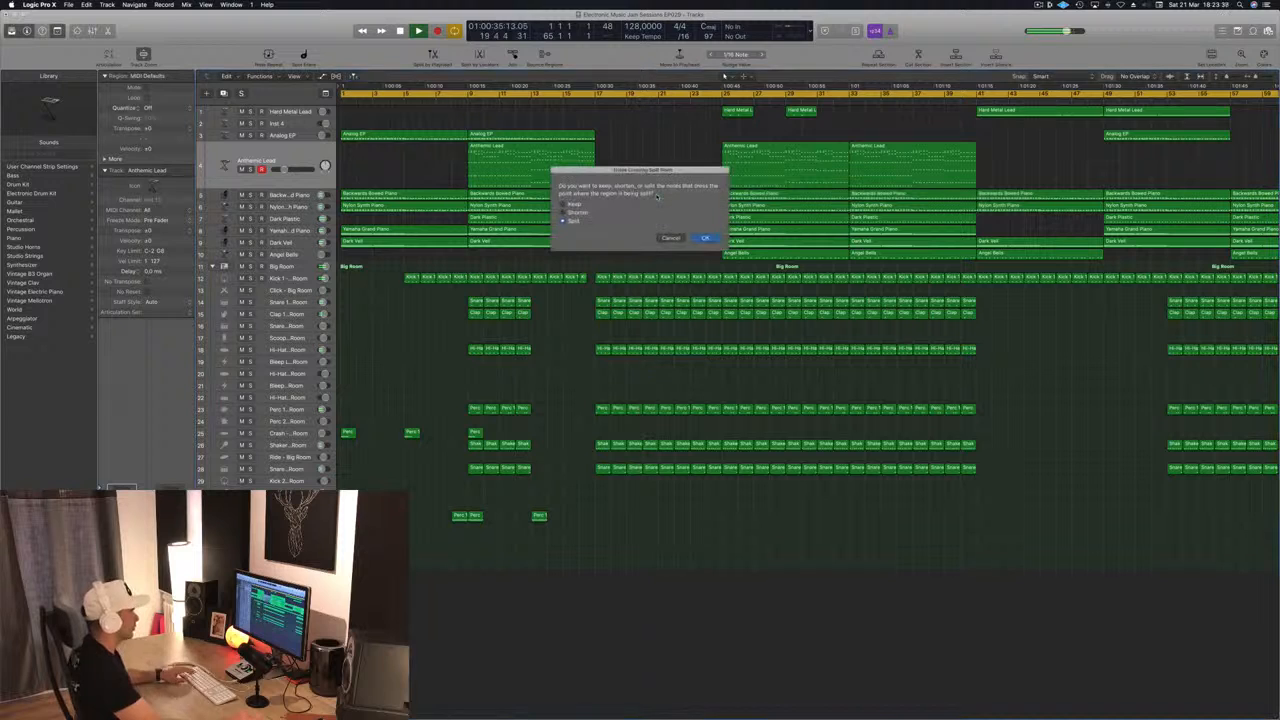
key(Return)
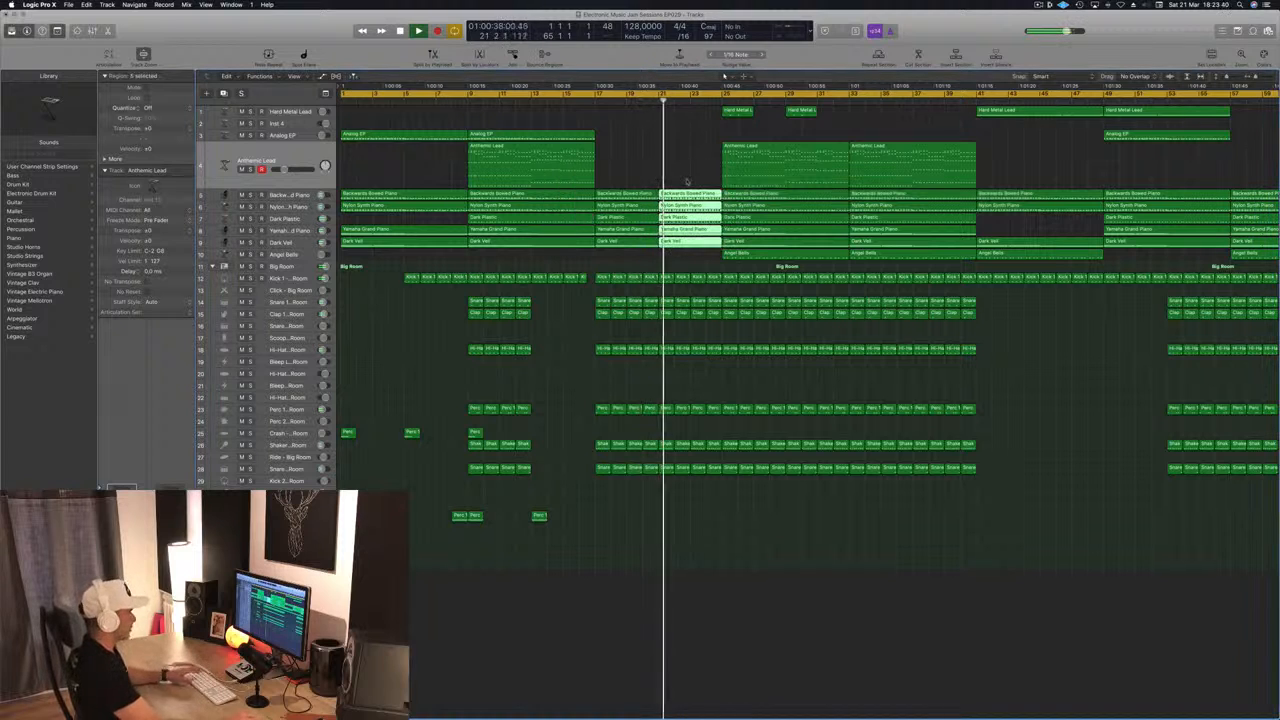
key(Delete)
Restart playback from bar 17 and copy the five shortened instrument regions from bar 17 to bar 21.
key(space)
key(space)
drag(645, 176, 640, 262)
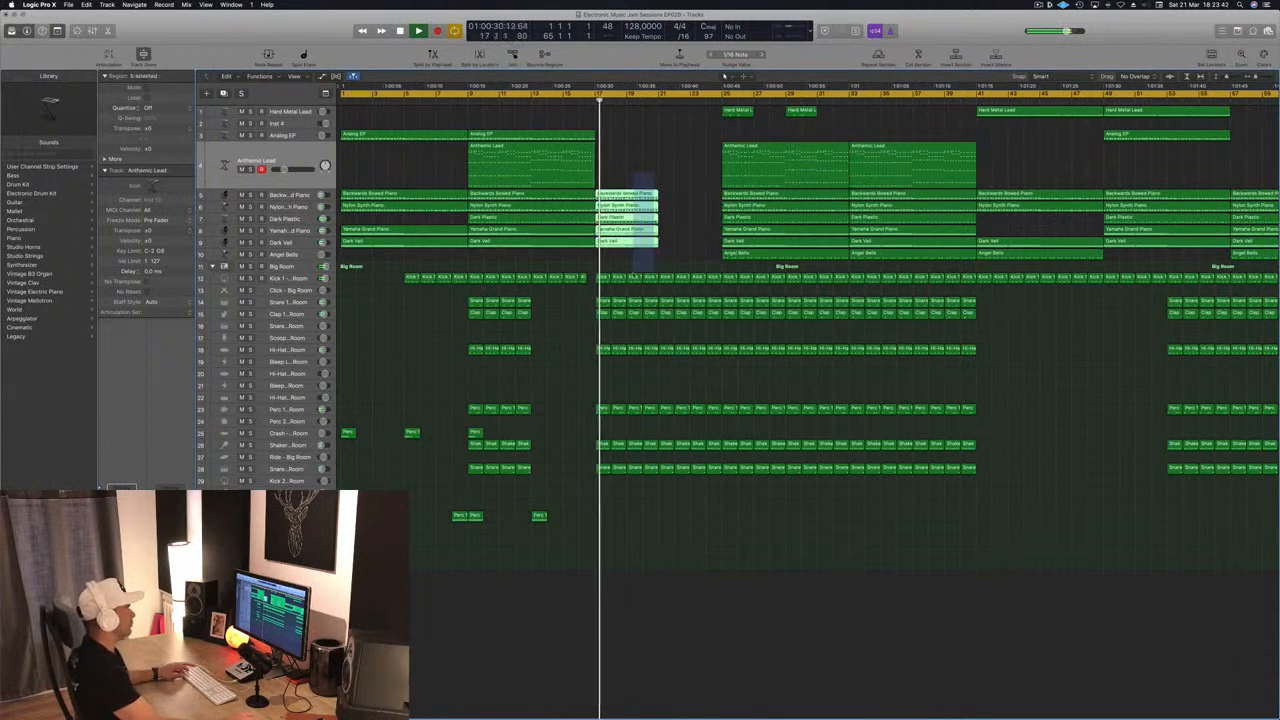
drag(627, 200, 684, 207)
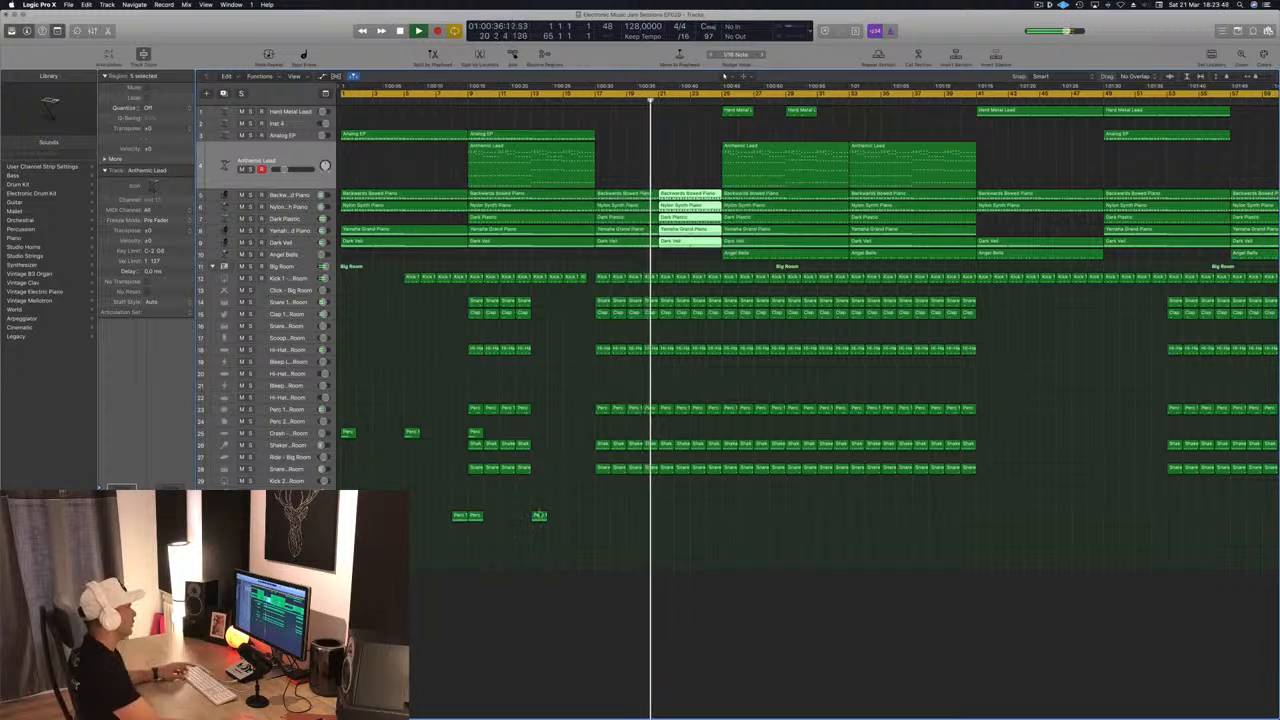
Copy the noise region from bar 13 to bar 21, open the bar 20 kick region for editing and replay the transition.
drag(538, 515, 666, 516)
key(super+Right)
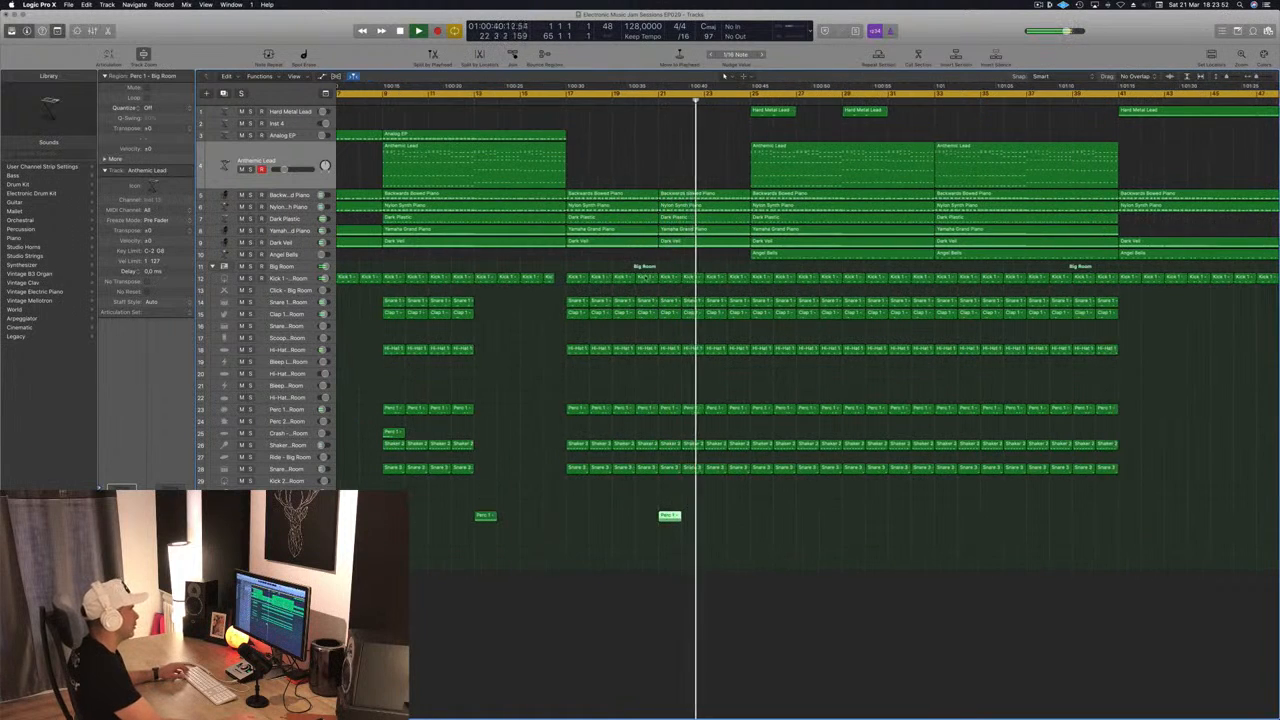
double_click(646, 278)
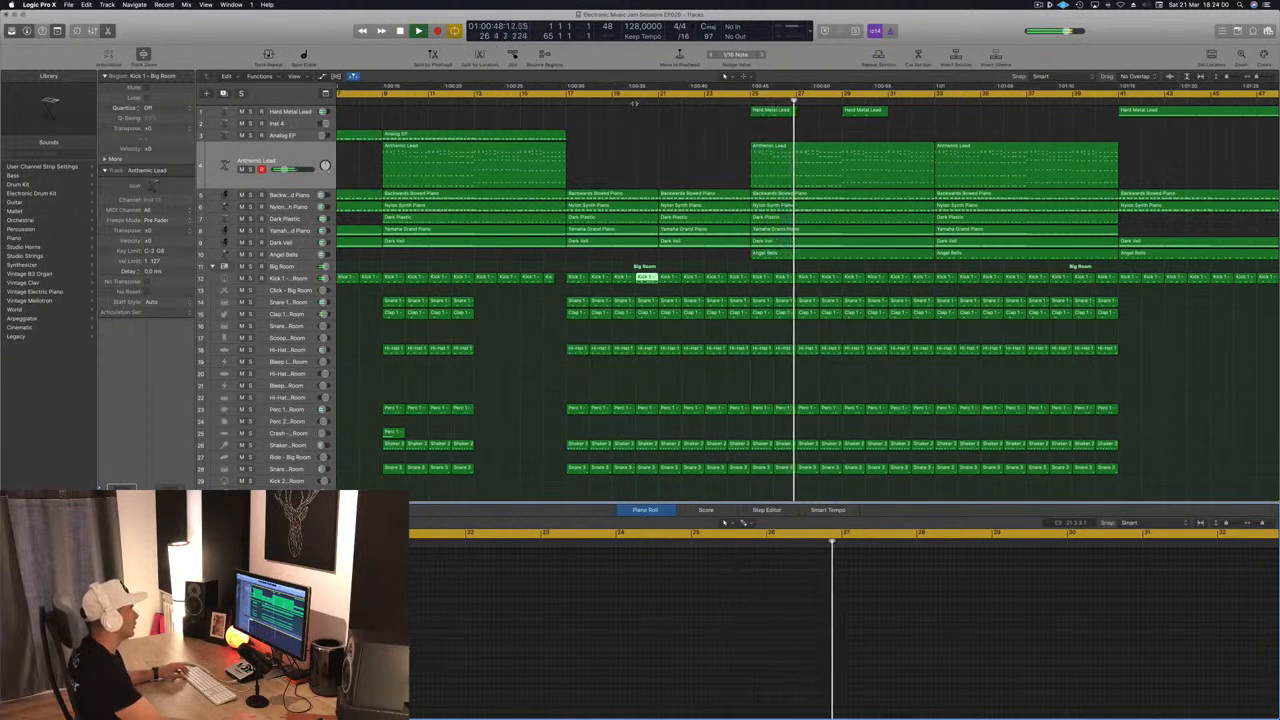
key(shift+Return)
scroll(615, 117, down, 4)
scroll(598, 239, up, 2)
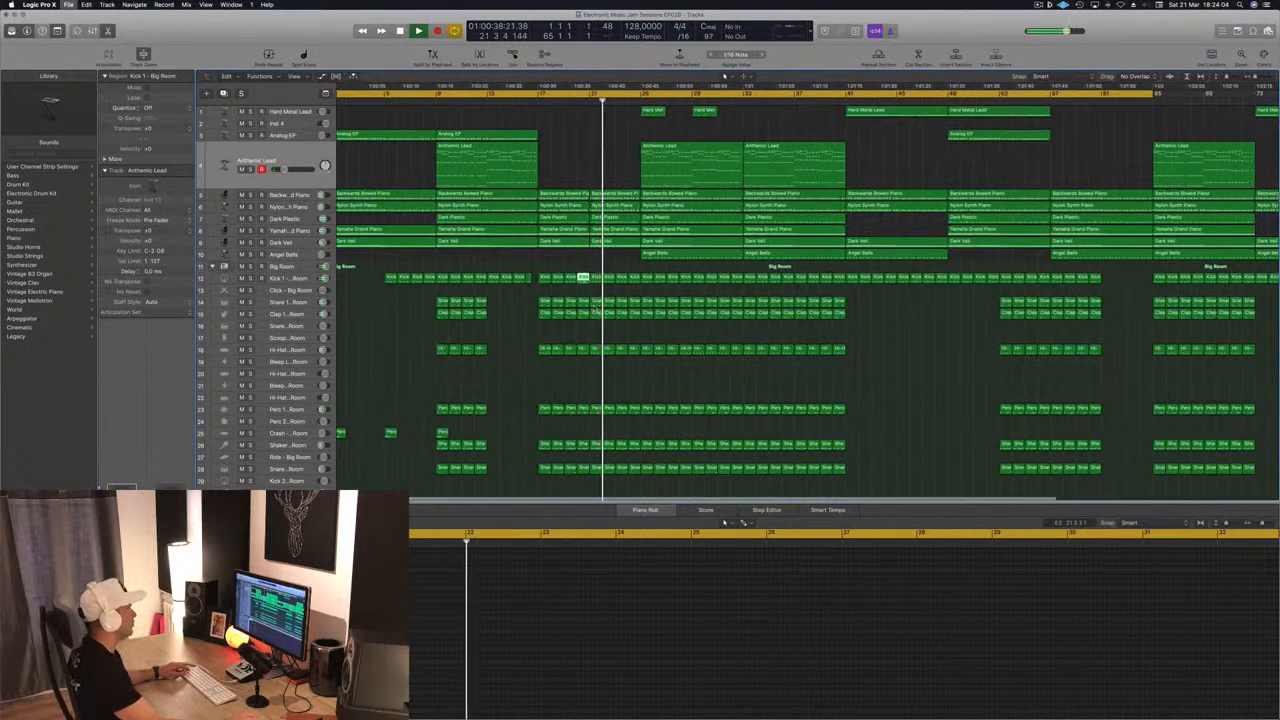
key(super+Left)
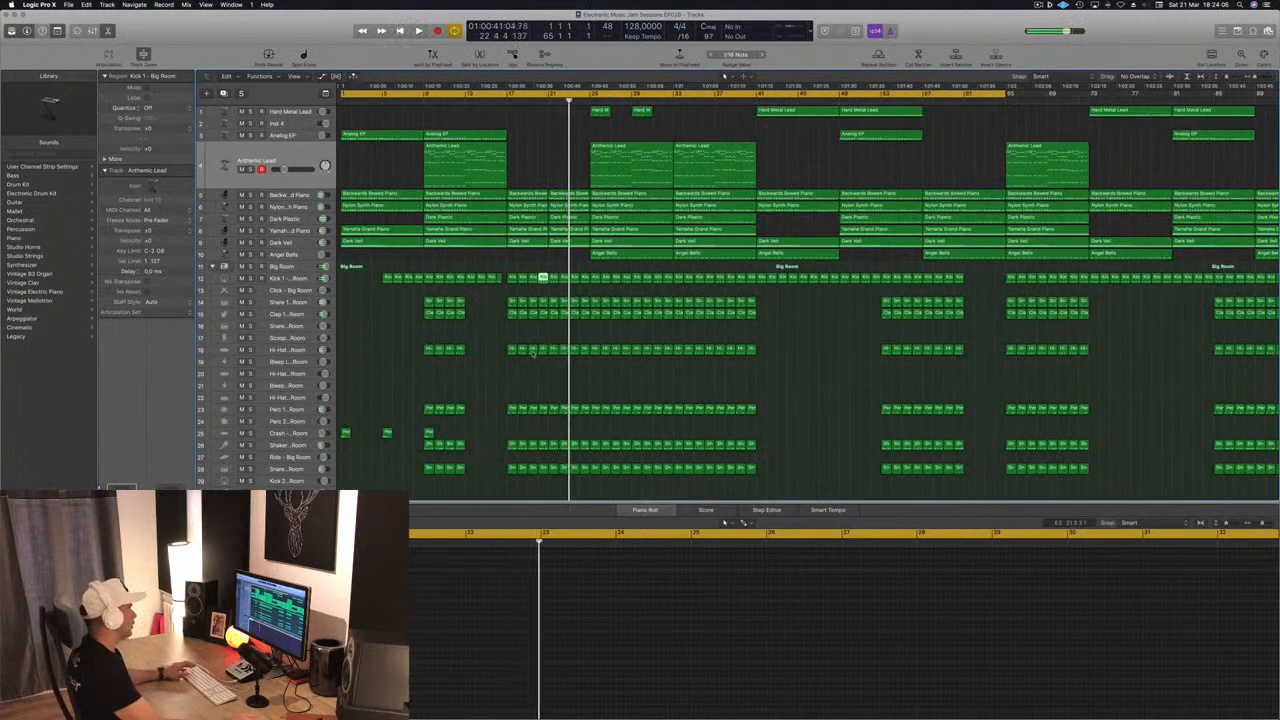
scroll(533, 352, down, 2)
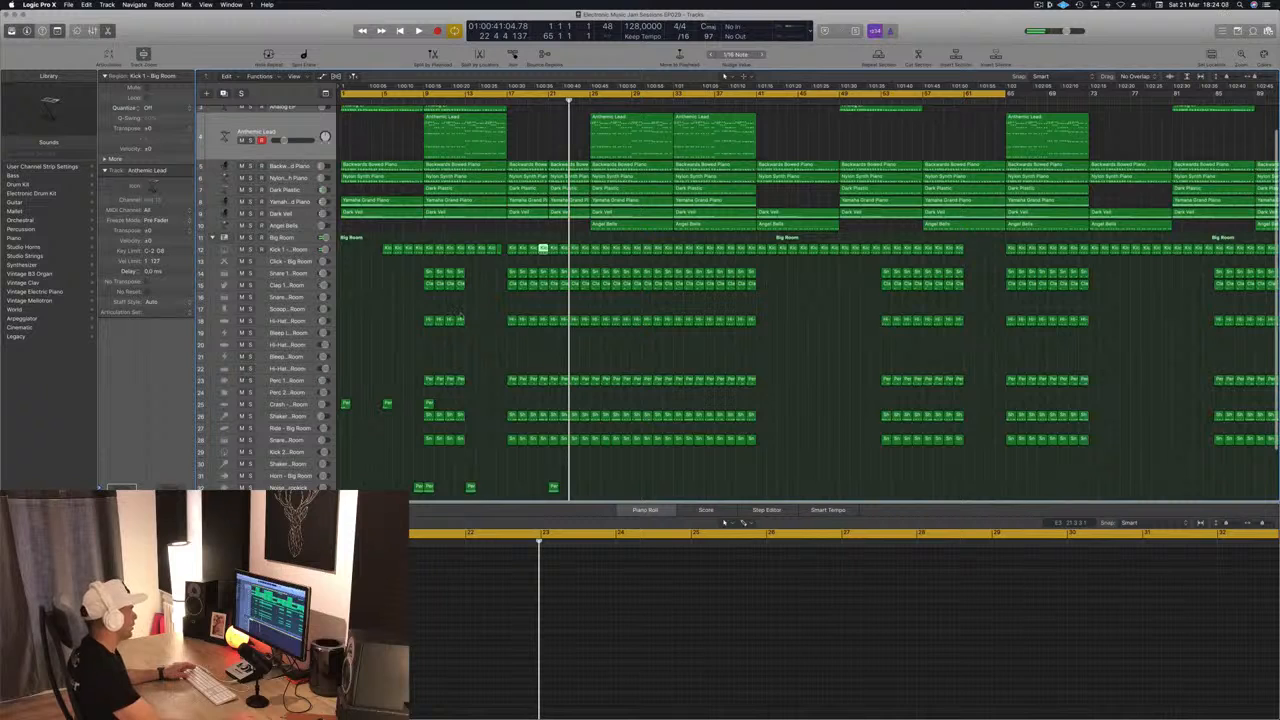
Restart playback from the beginning of the track and move the start of the cycle range to bar 9.
key(Return)
key(space)
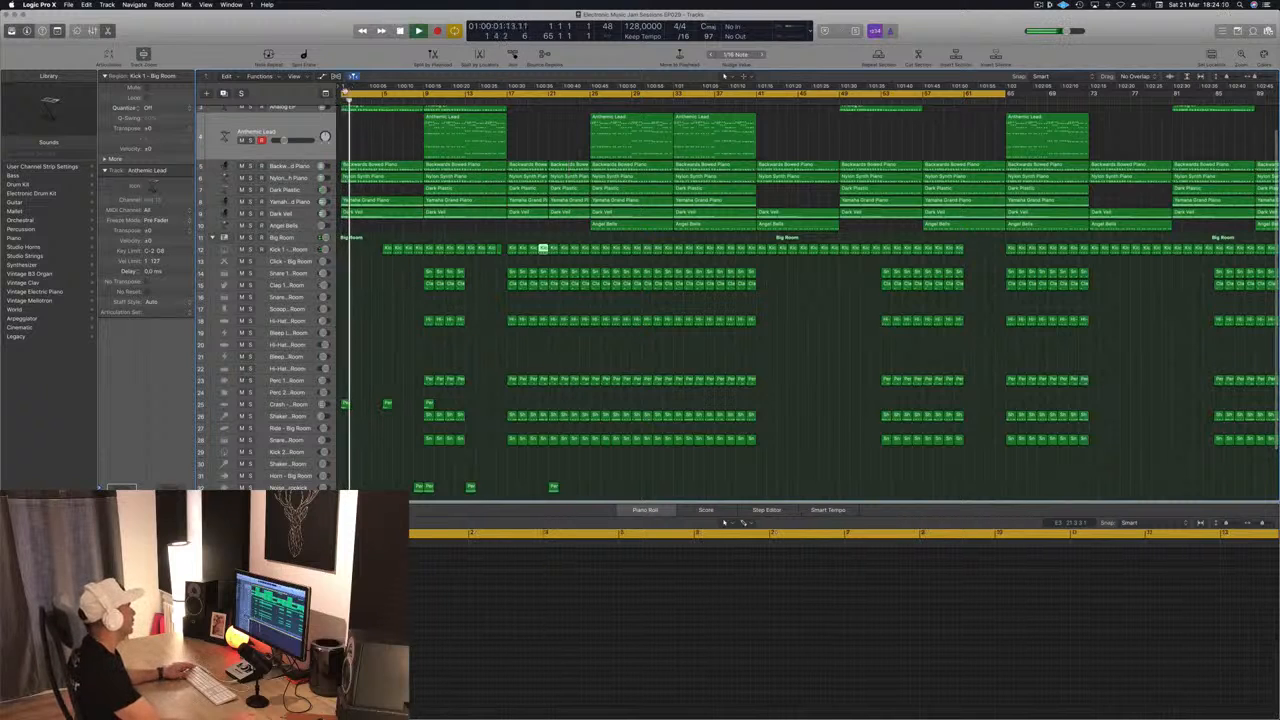
drag(343, 94, 426, 103)
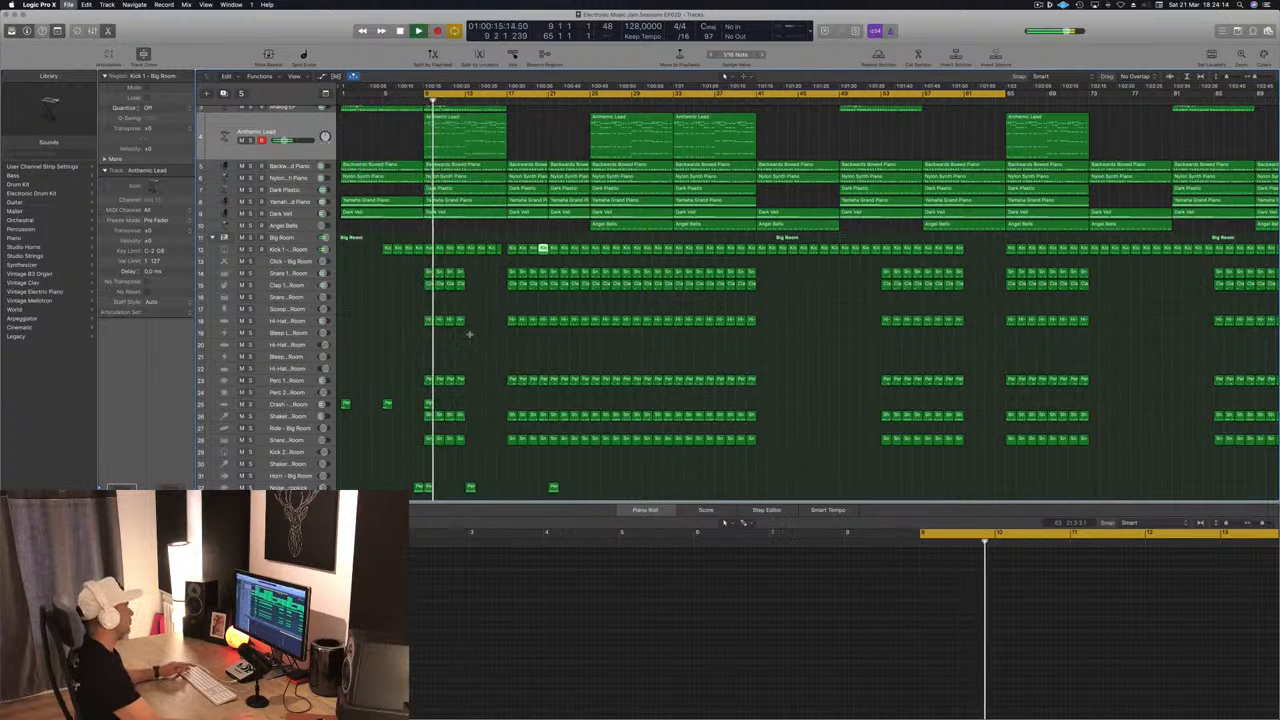
key(super+Up)
key(super+Up)
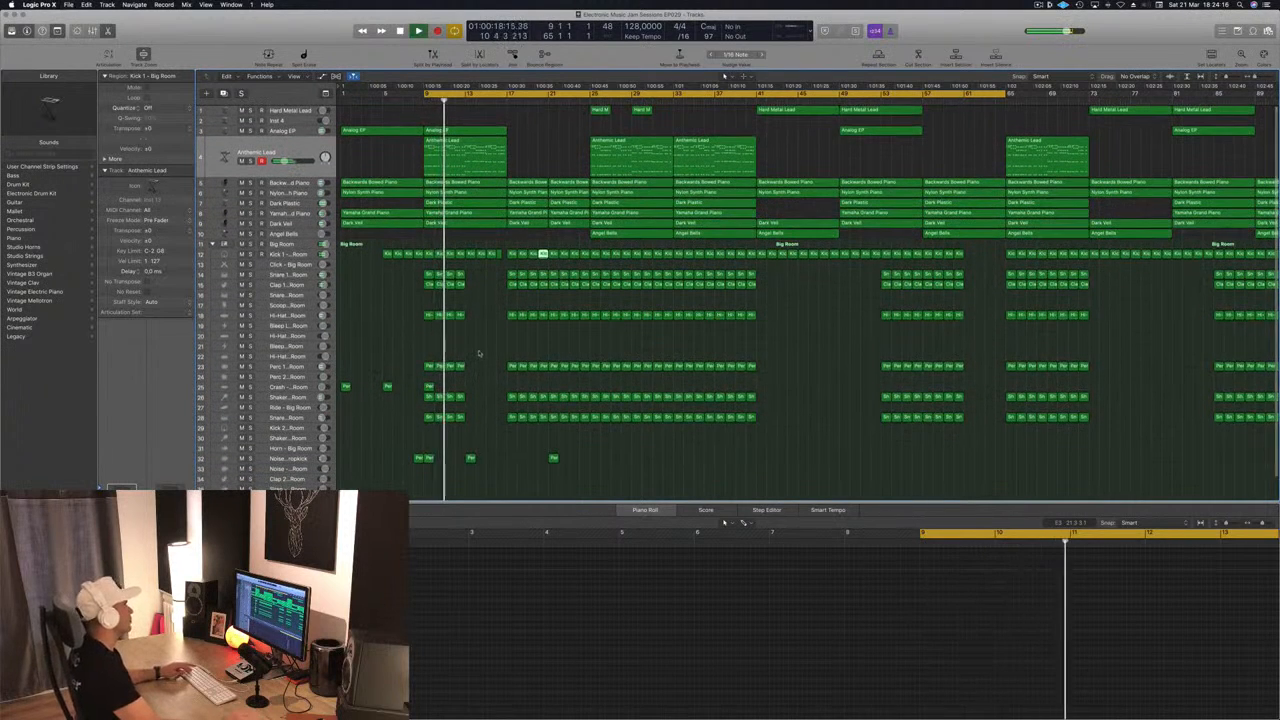
click(435, 342)
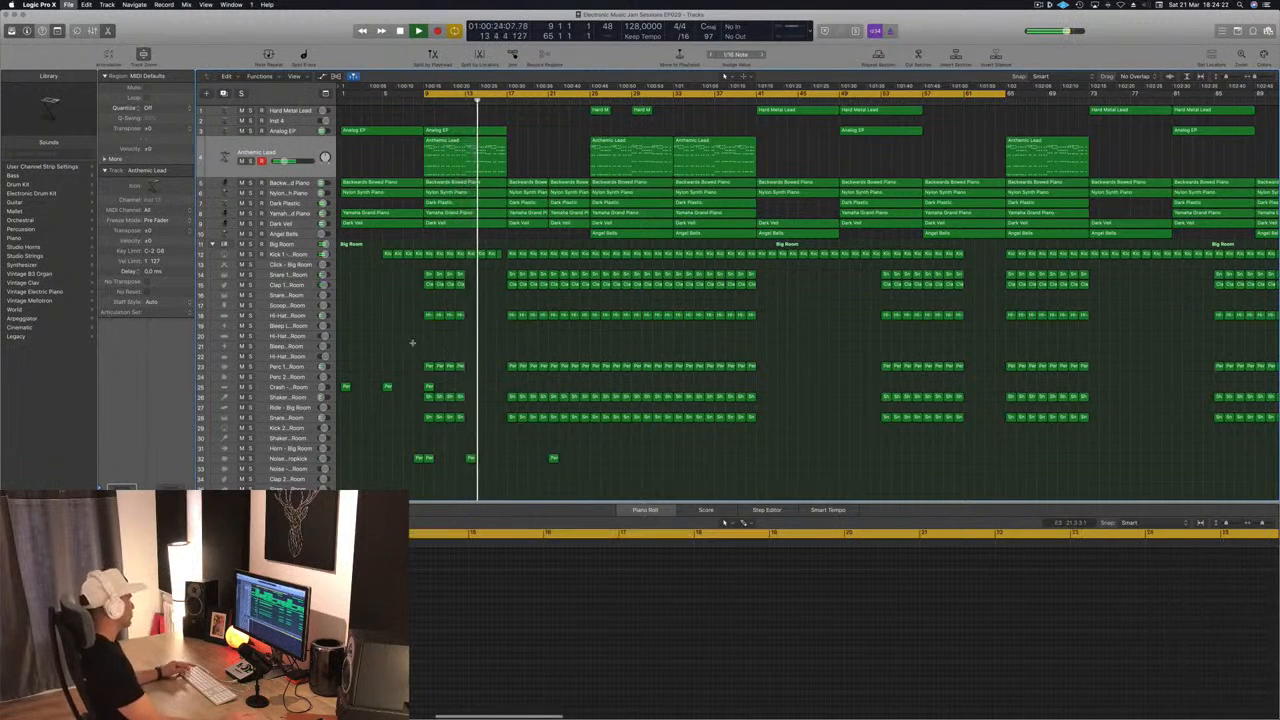
scroll(411, 343, down, 1)
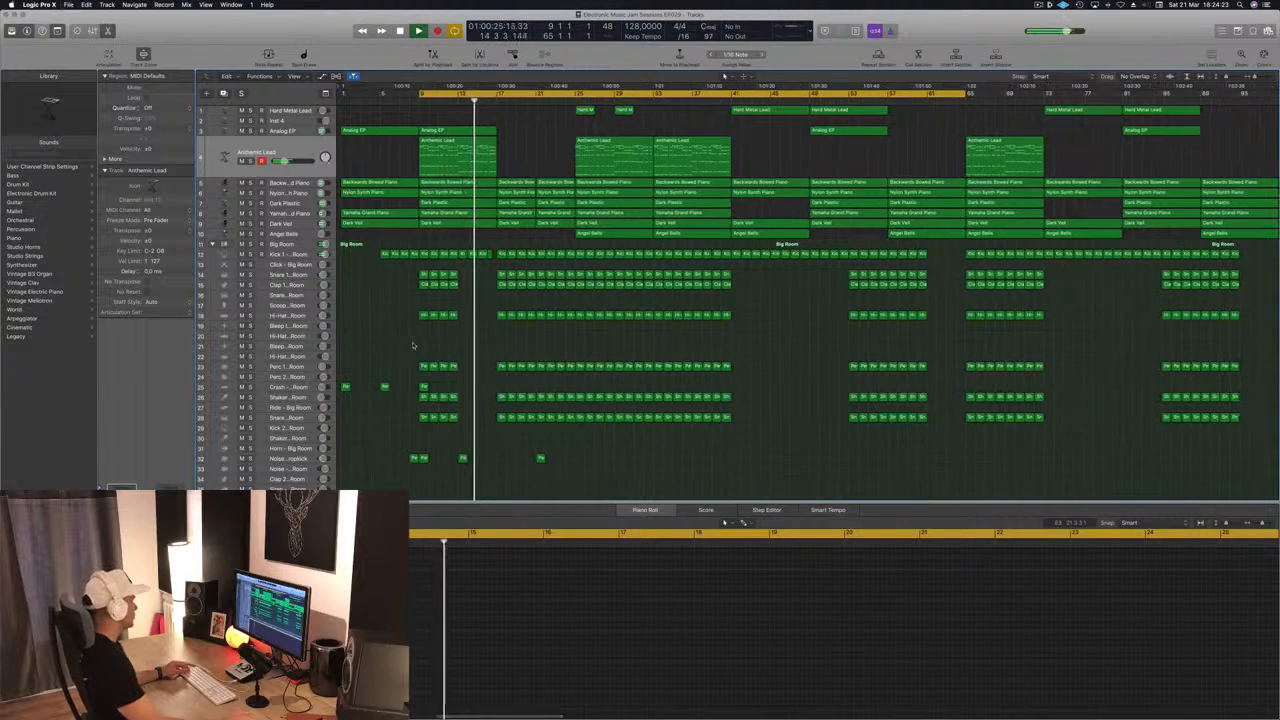
Move the bar 17 Hi-Hat 1 region onto the Bleep High track and transpose its notes up three semitones.
click(501, 316)
drag(501, 316, 501, 347)
drag(602, 598, 709, 633)
key(alt+Up)
key(alt+Up)
key(alt+Up)
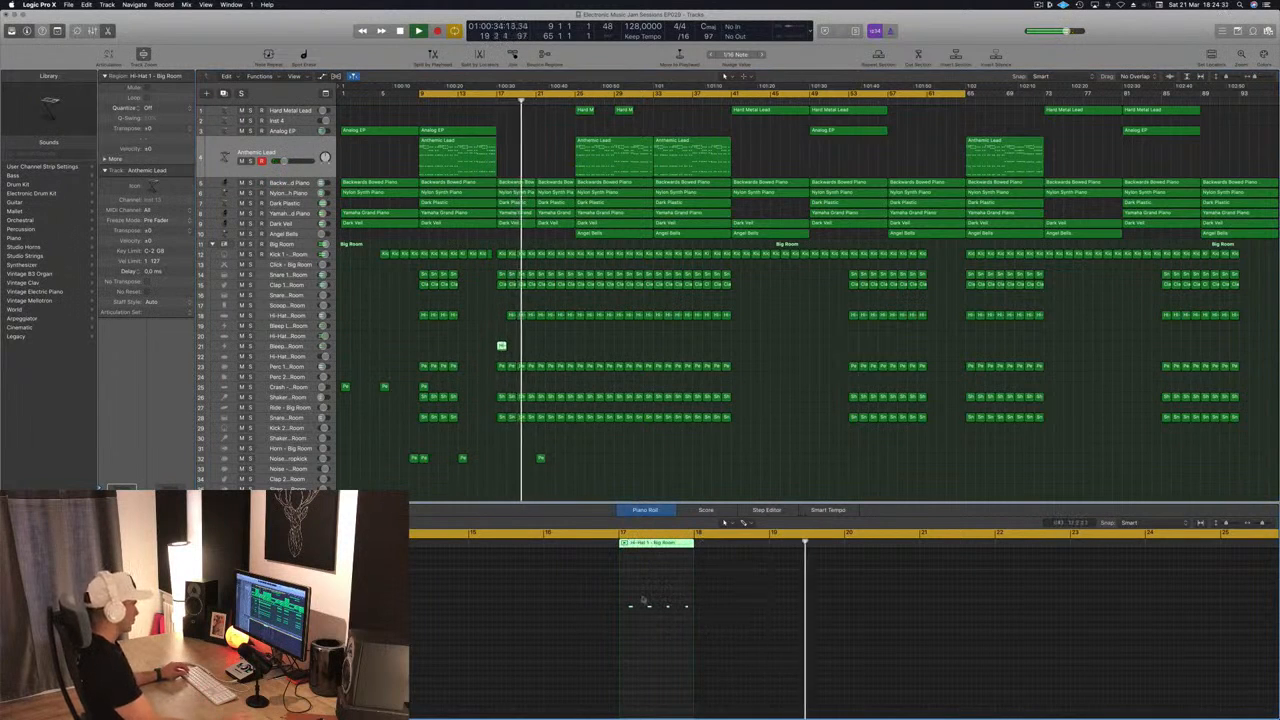
Reduce the moved hi-hat region to a single note at its start, shift the region to bar 21 and replay from bar 20.
drag(641, 597, 689, 625)
key(Delete)
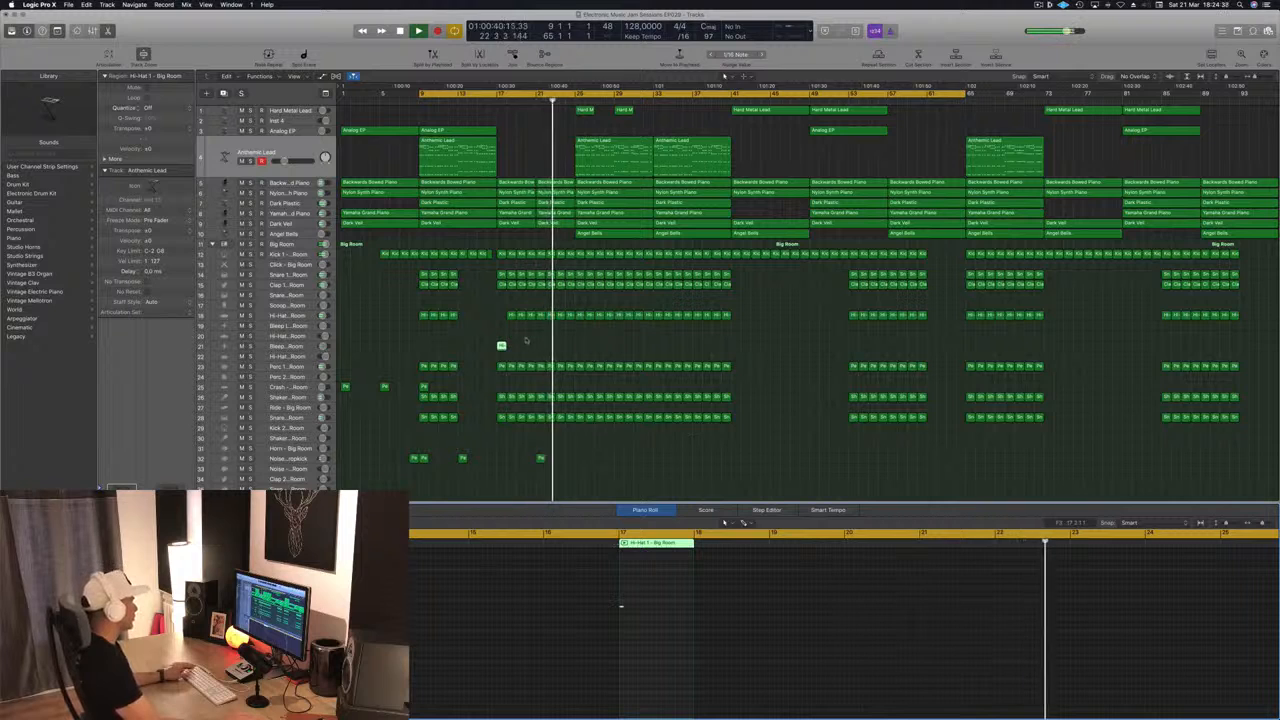
drag(503, 346, 540, 346)
click(526, 98)
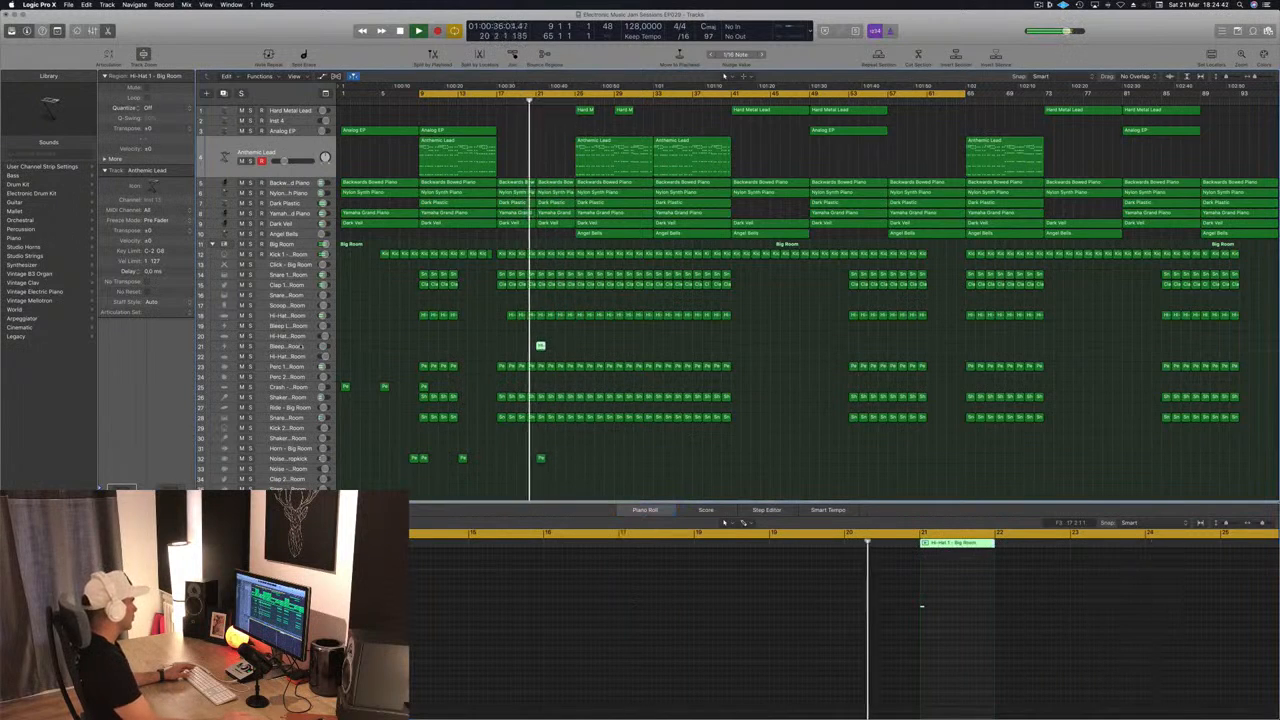
Change the Bleep High track's sound to Noise - Video Star and lengthen its bar 21 note to almost the full bar.
click(300, 346)
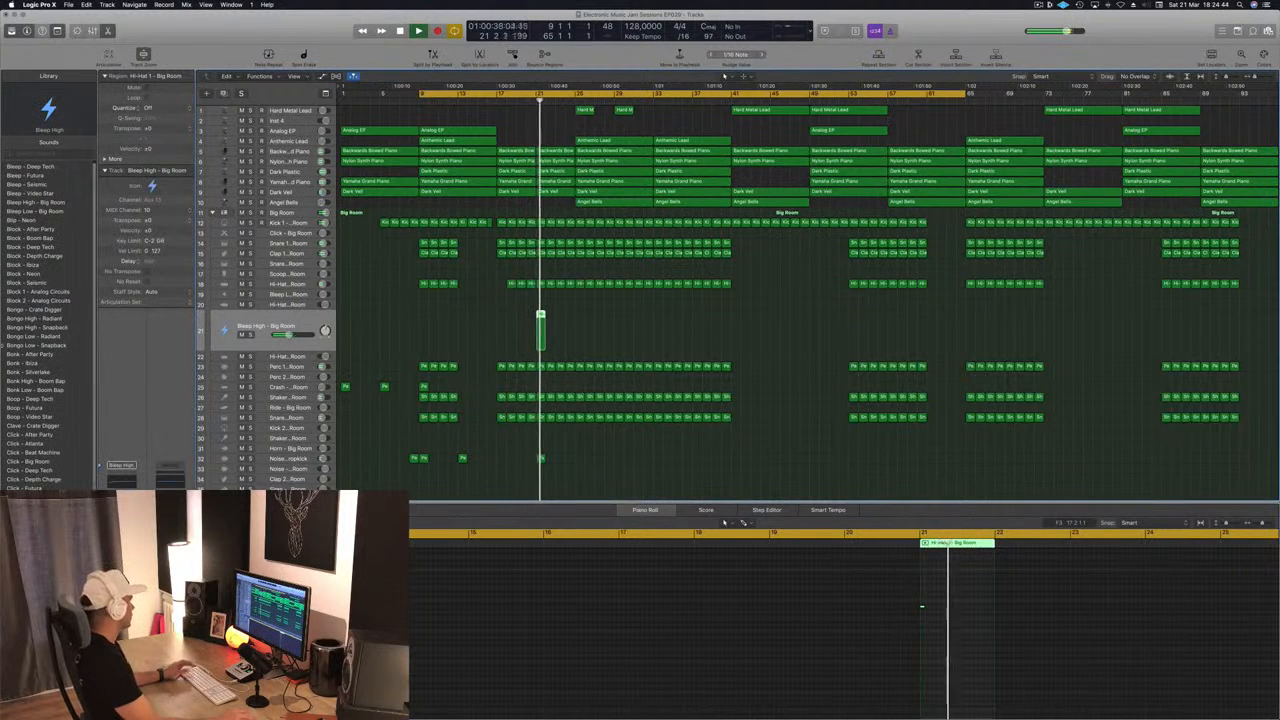
scroll(79, 405, down, 10)
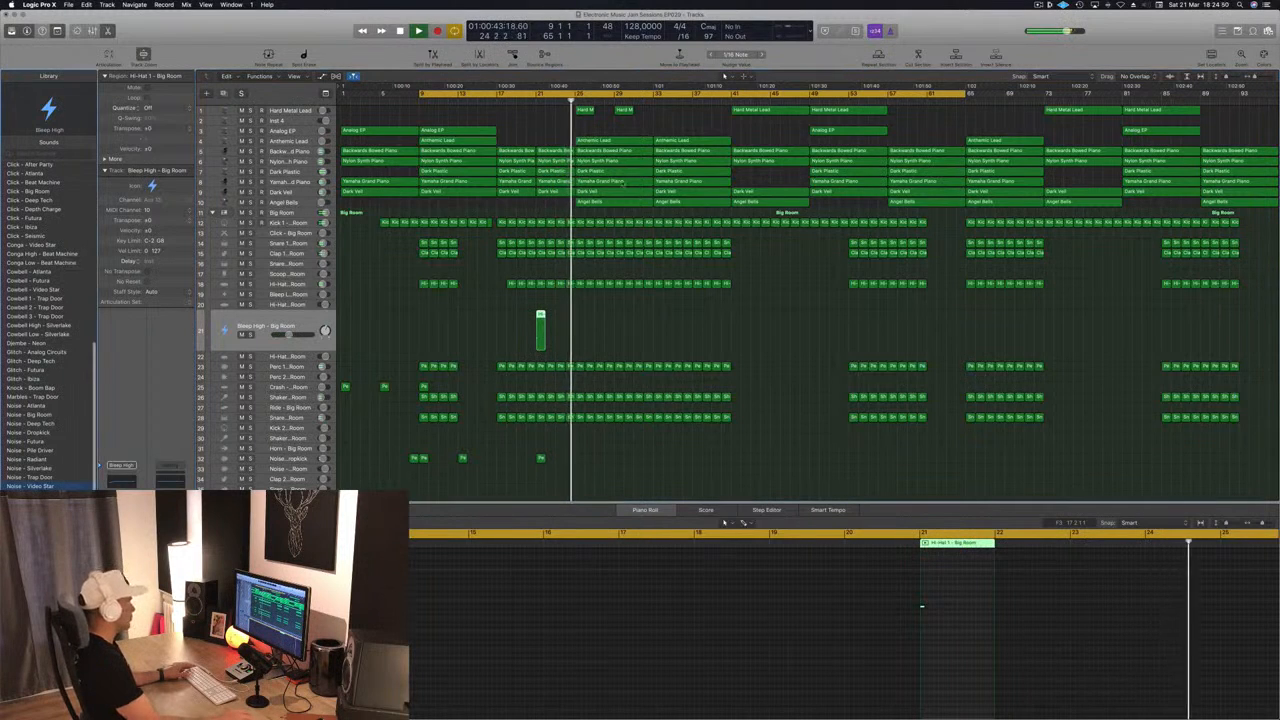
click(40, 486)
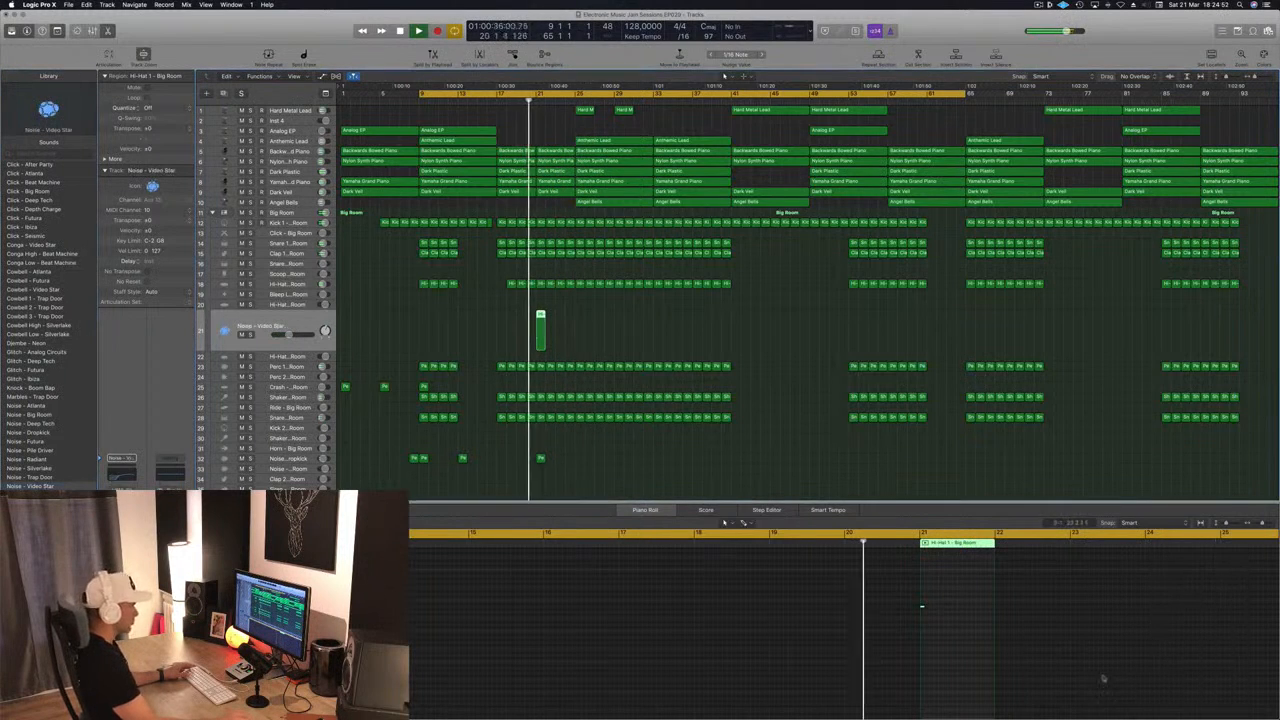
drag(924, 606, 980, 610)
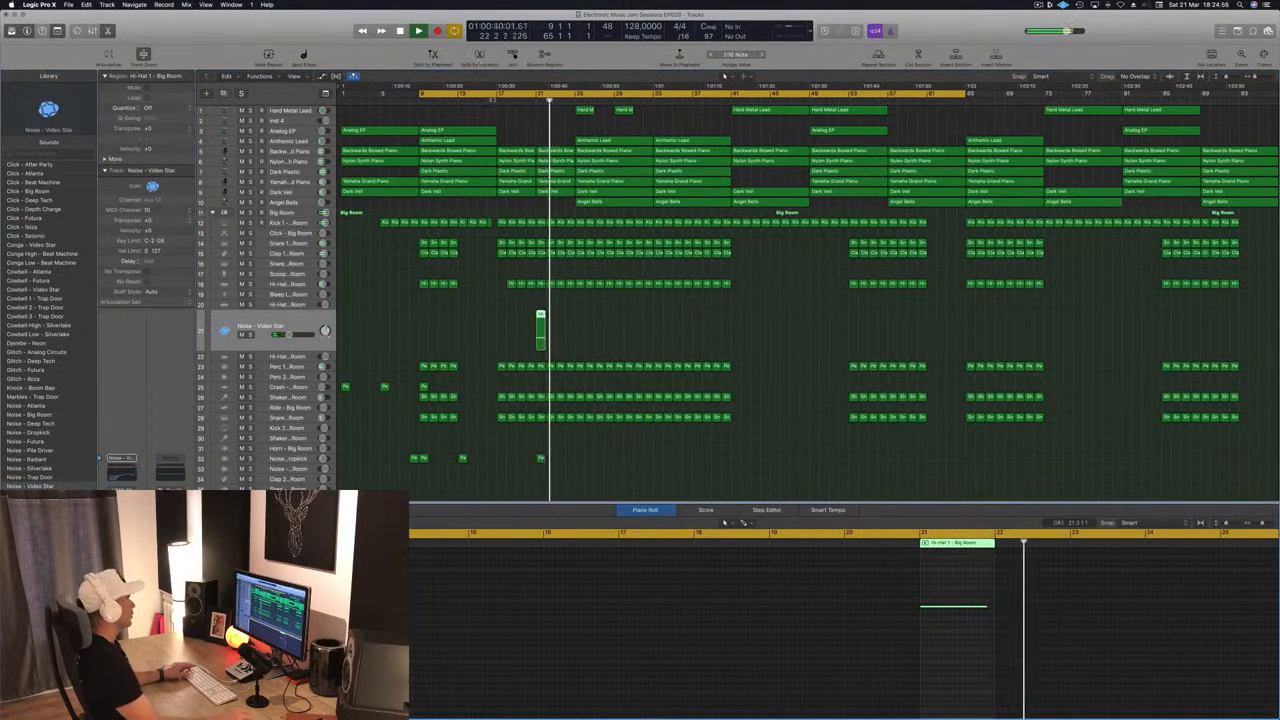
click(525, 101)
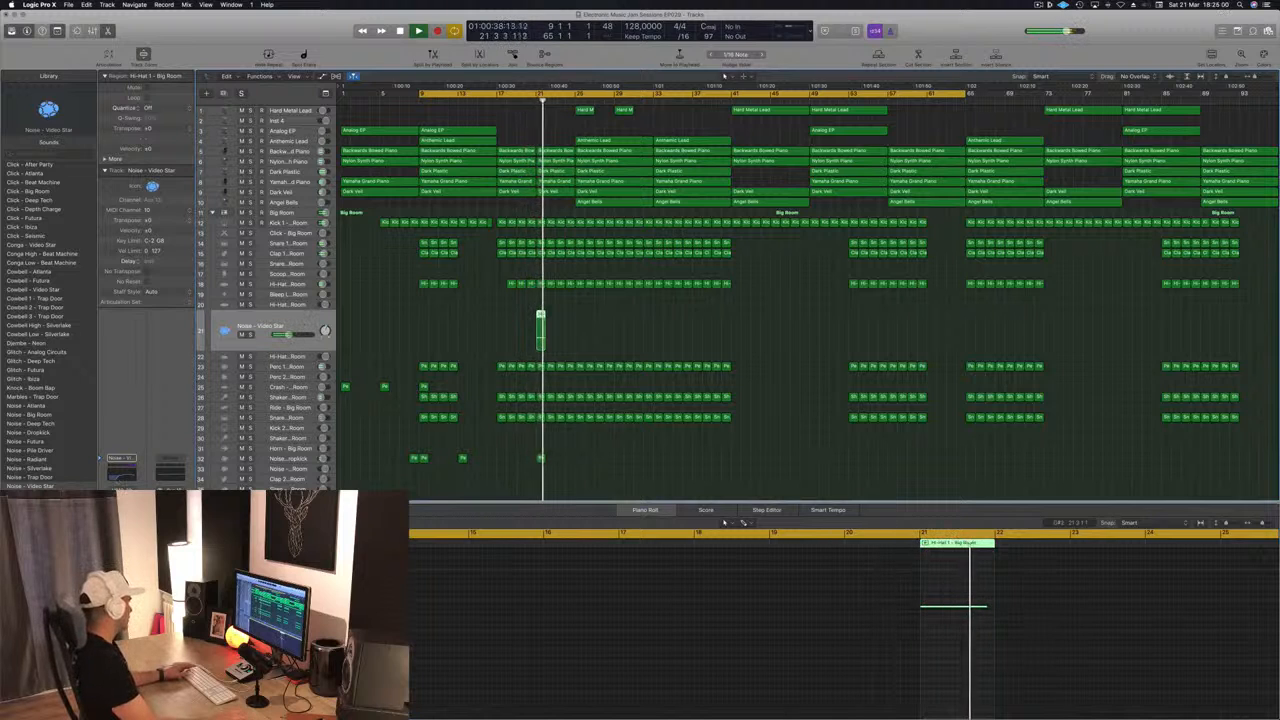
Add a send to Bus 5 (Small Room/1.0s Villa Bathroom) on the Noise - Video Star track and replay from bar 20.
click(170, 458)
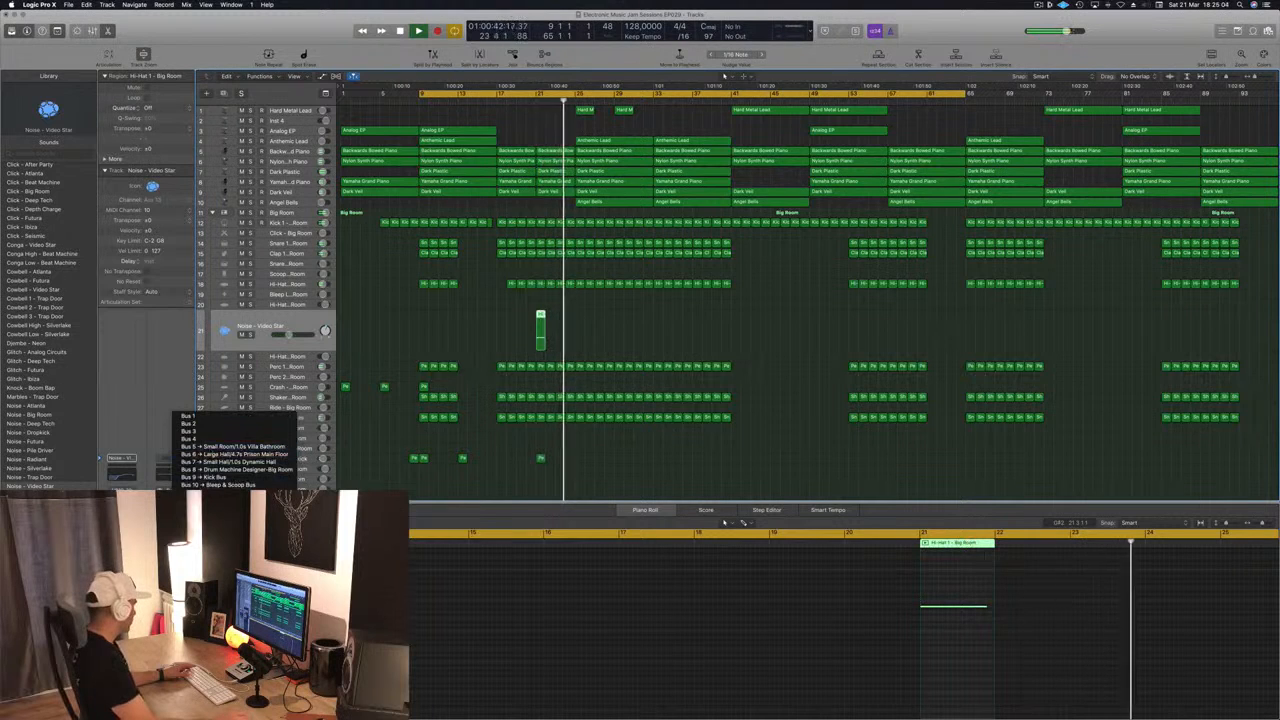
click(230, 446)
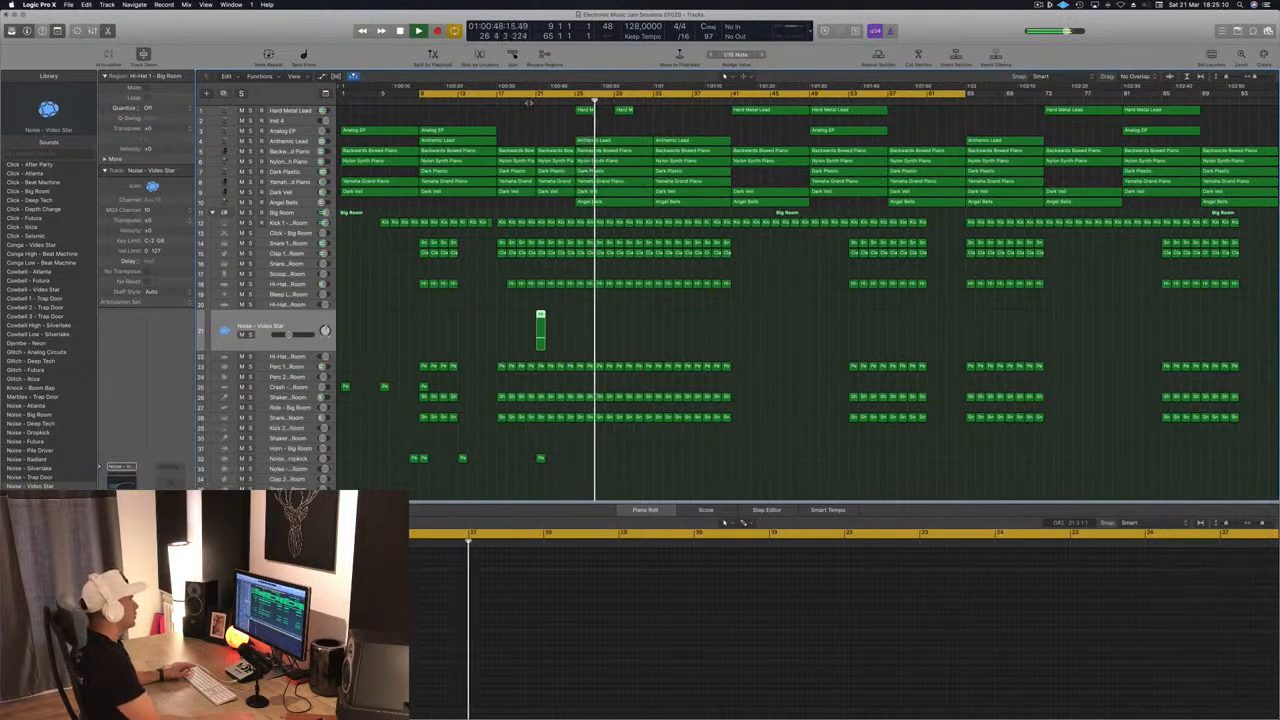
click(528, 100)
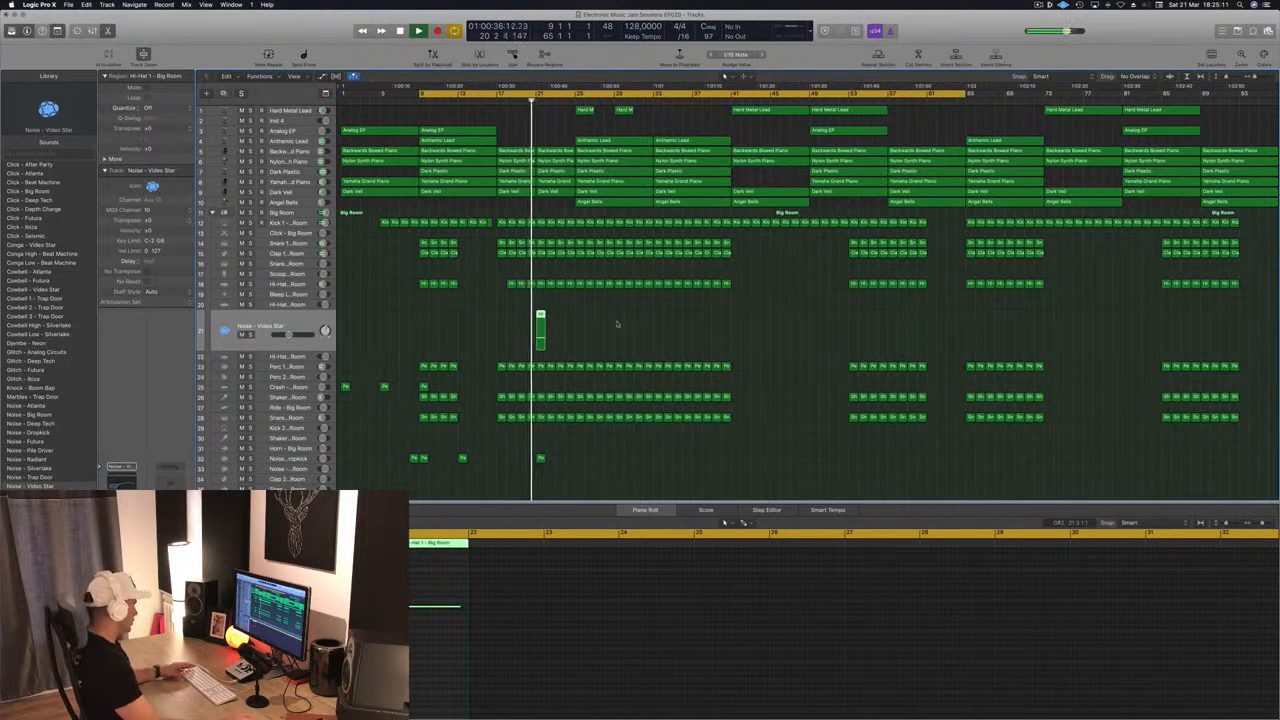
click(616, 322)
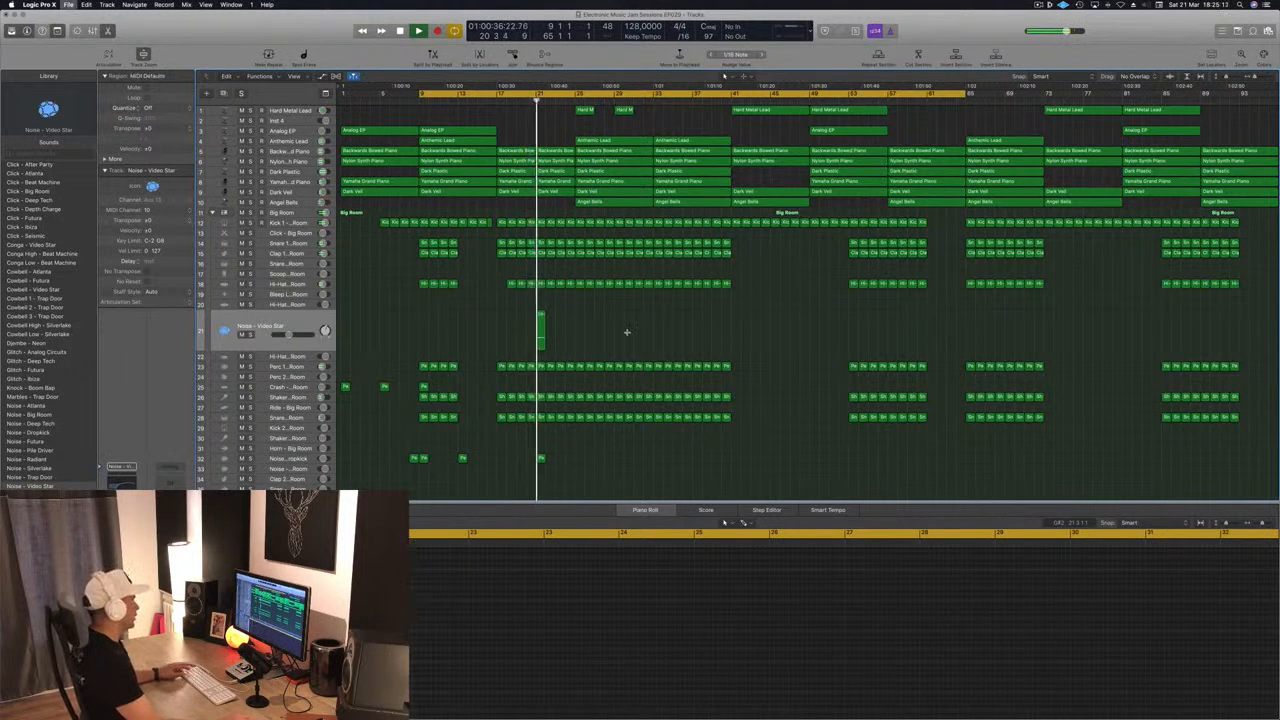
key(super+Right)
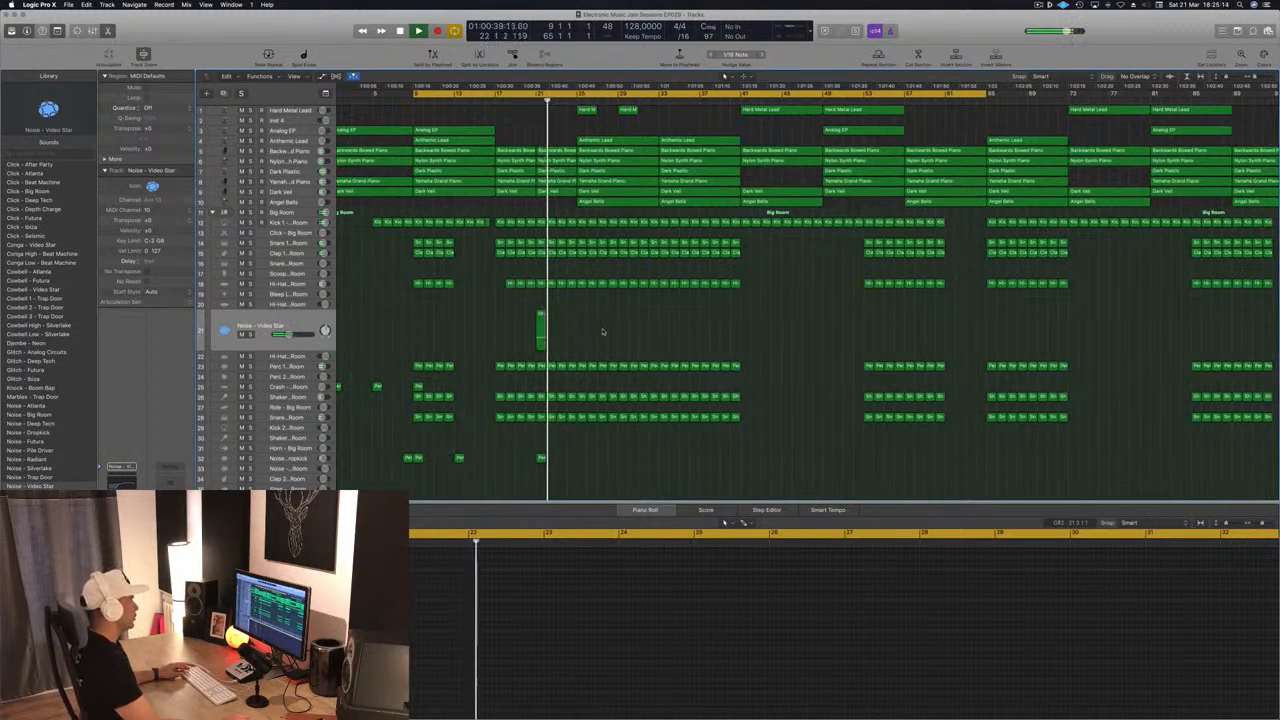
key(super+Right)
key(super+Left)
key(super+Left)
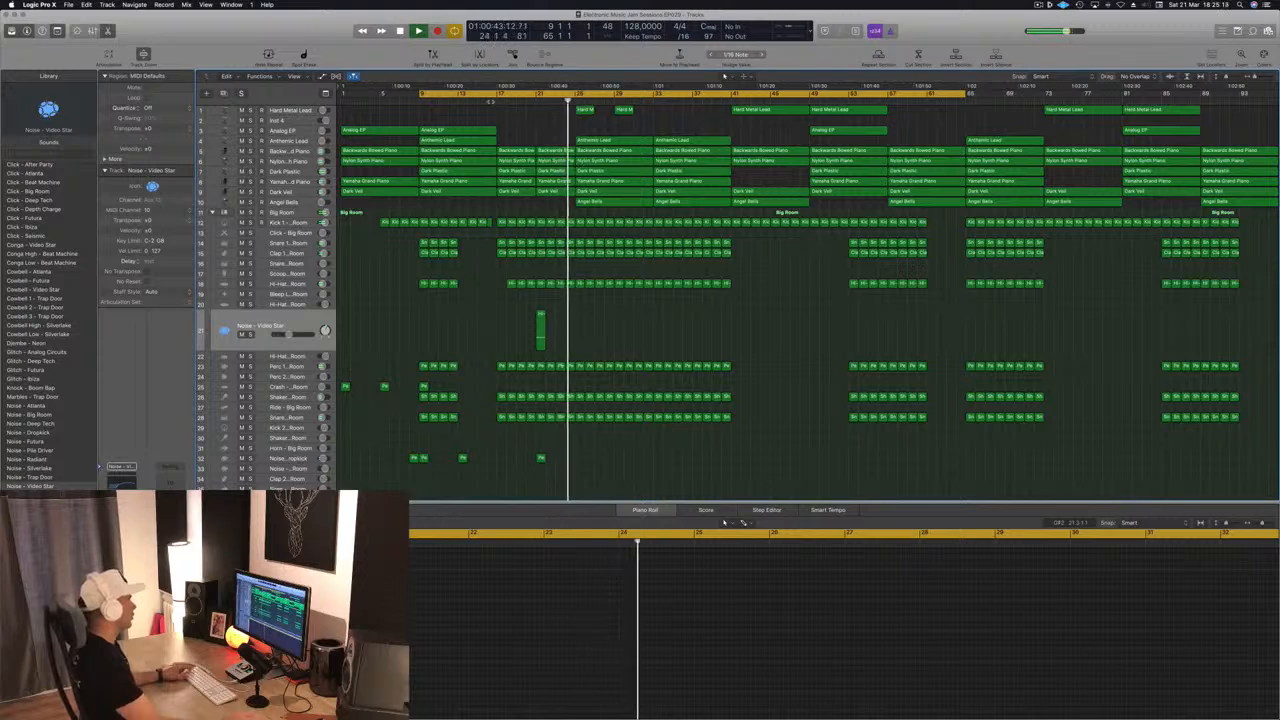
Replay from bar 16 and fill the gap at bar 17 on the hi-hat track with a Hi-Hat 1 region.
click(487, 100)
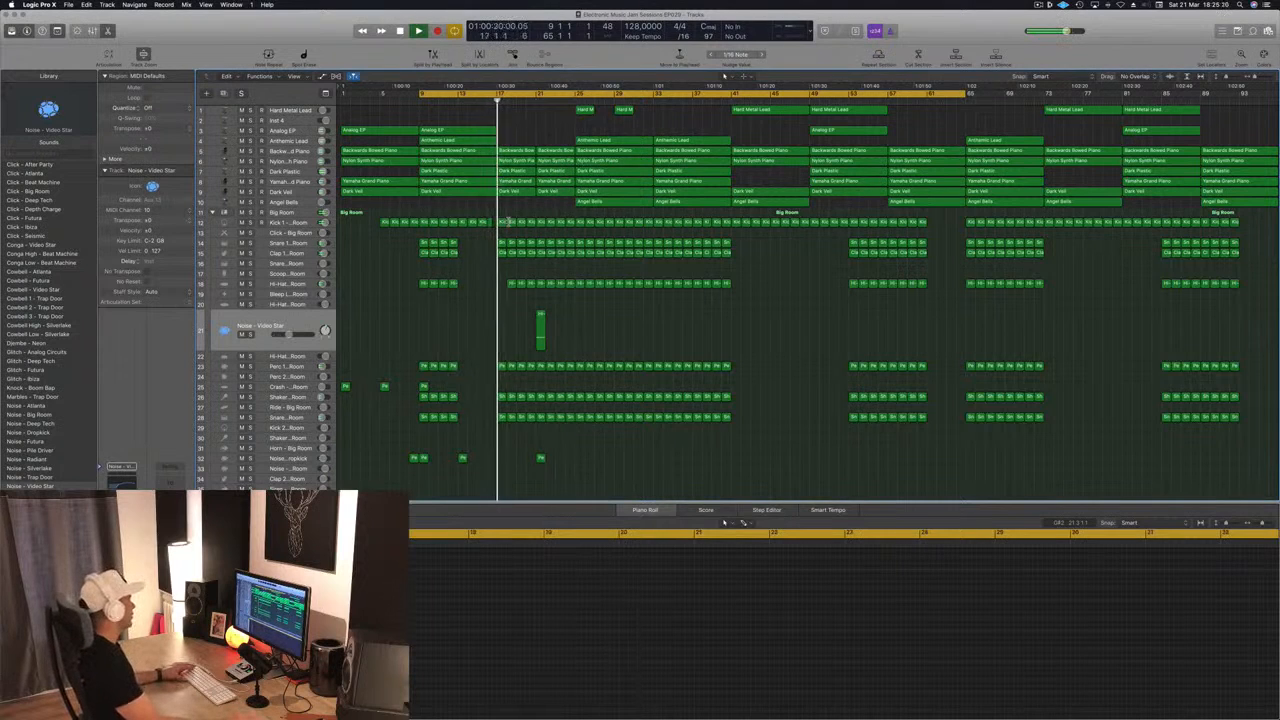
click(452, 252)
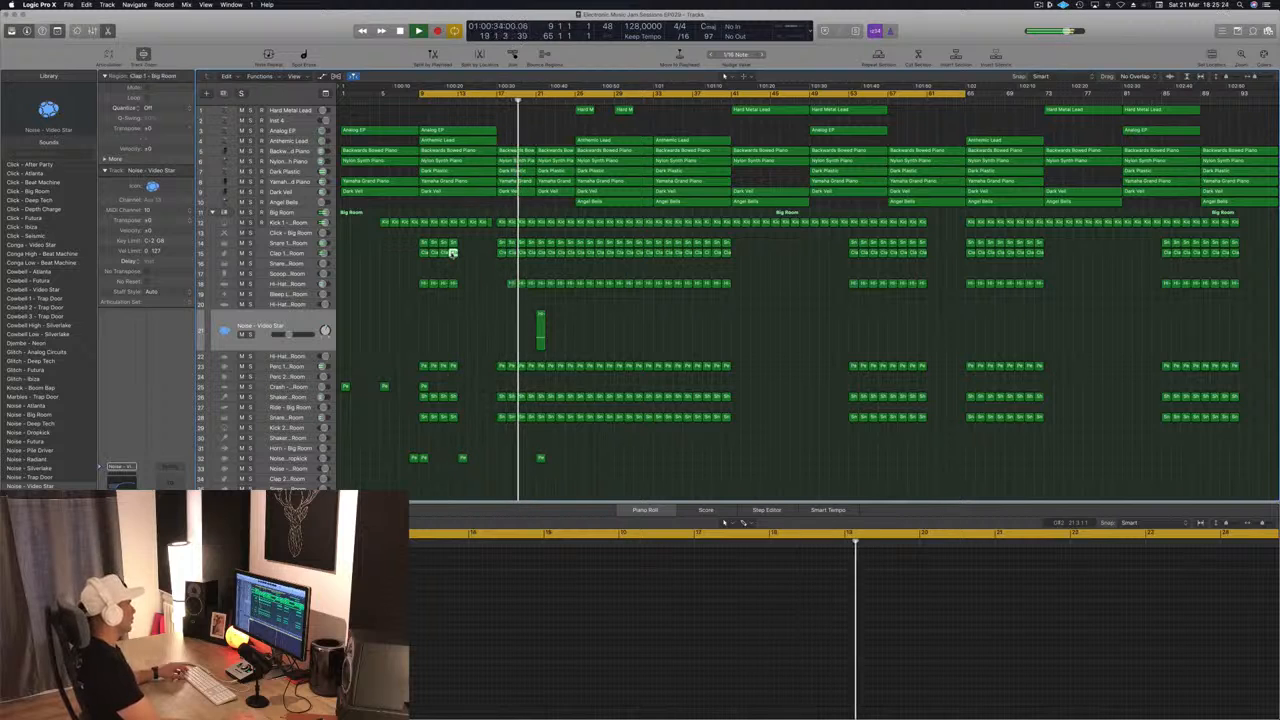
key(space)
key(space)
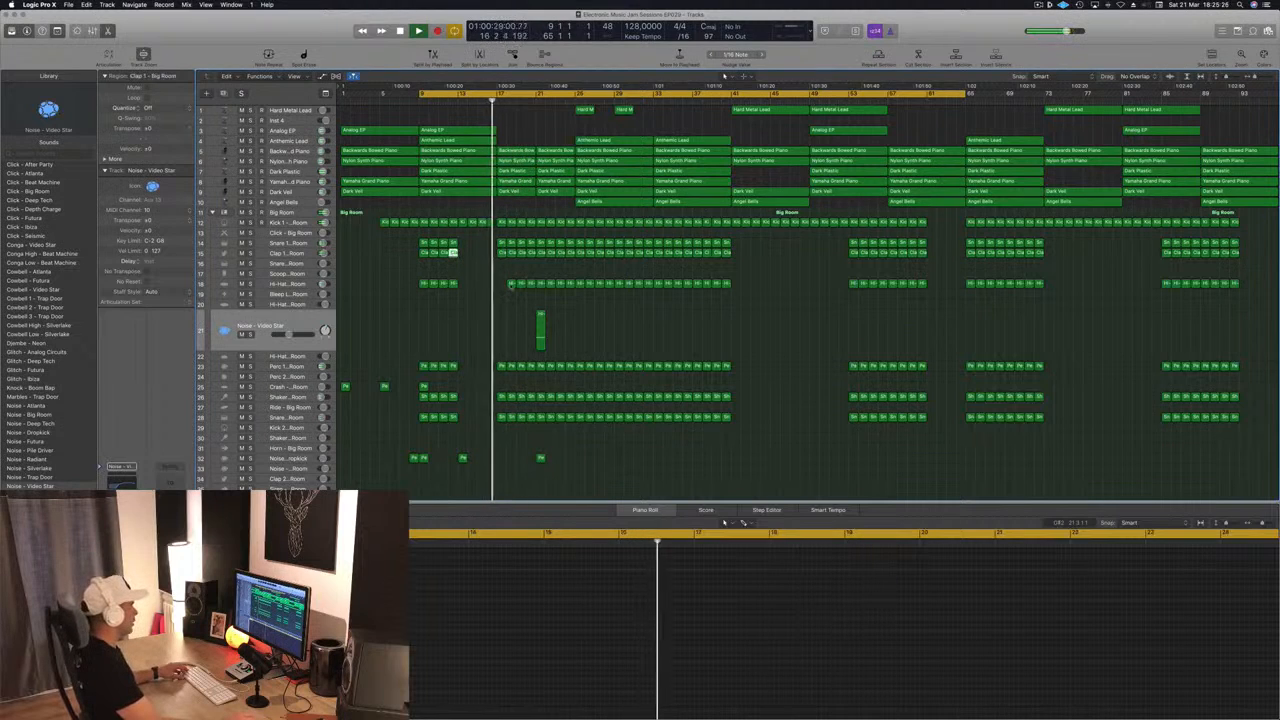
click(502, 284)
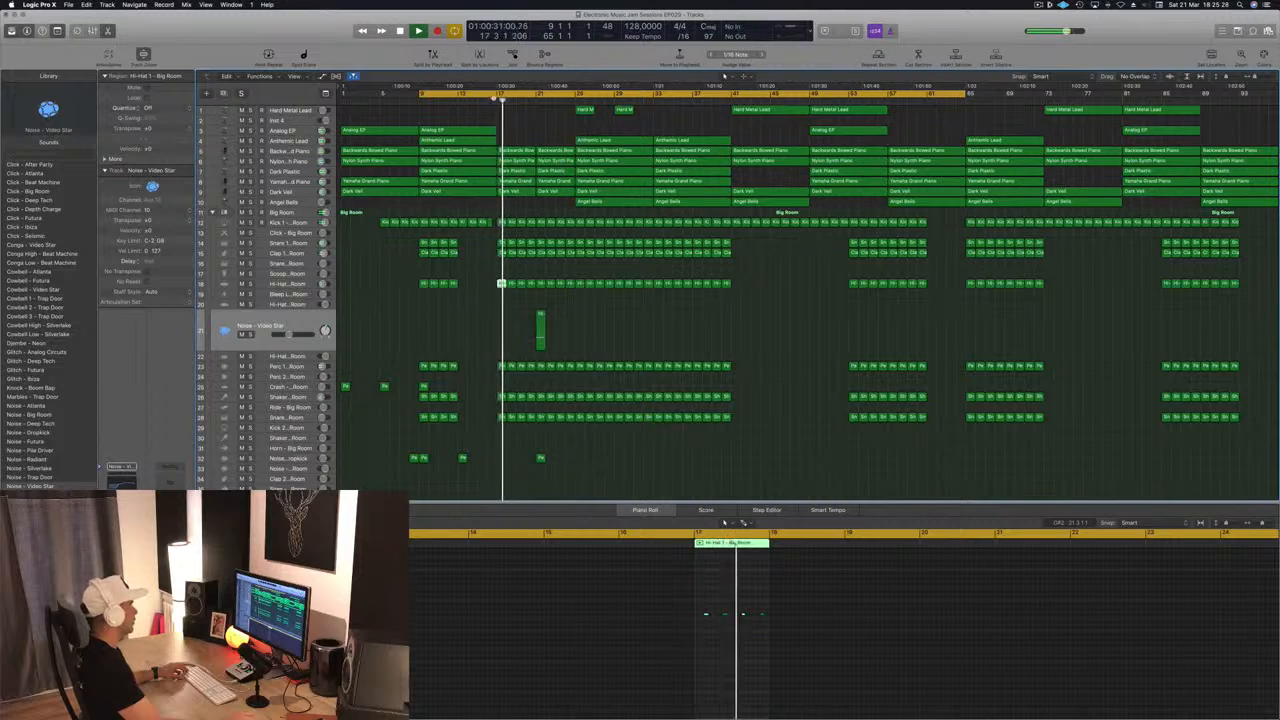
click(494, 99)
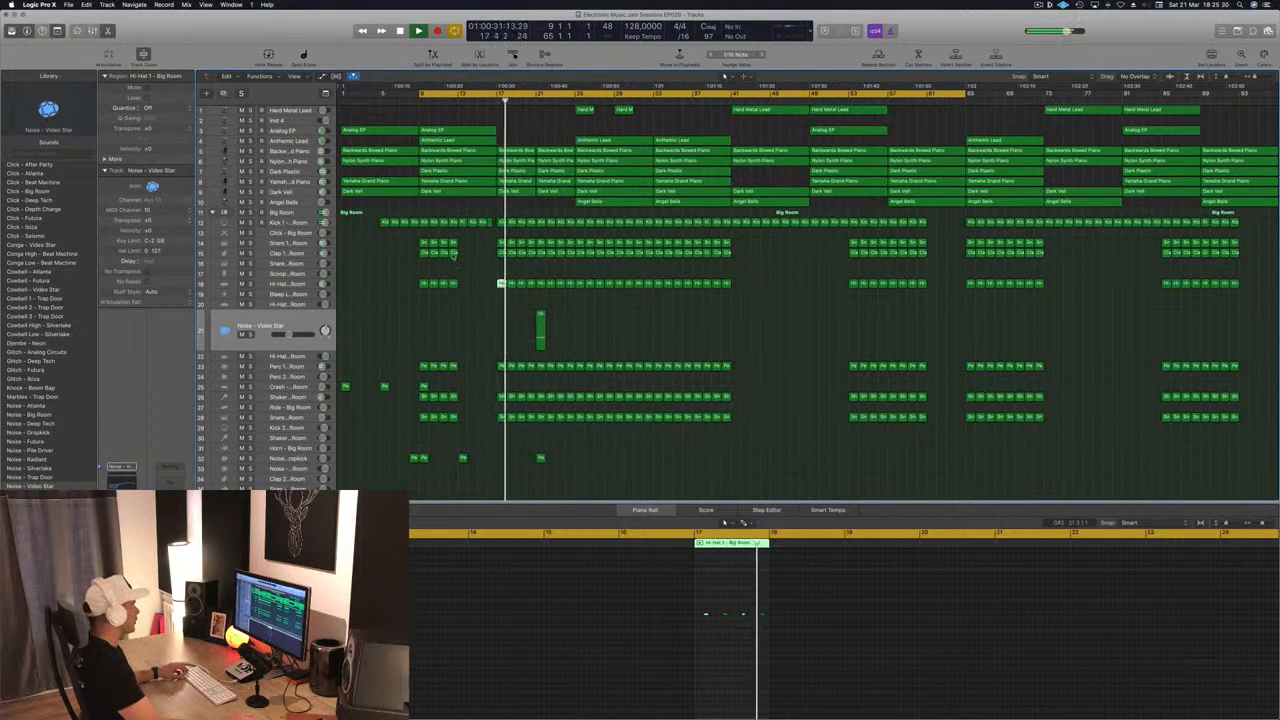
Copy the Clap 1 region from bar 12 onto the Snare 2 track at bar 24 and duplicate its note onto the first beat.
drag(453, 254, 569, 264)
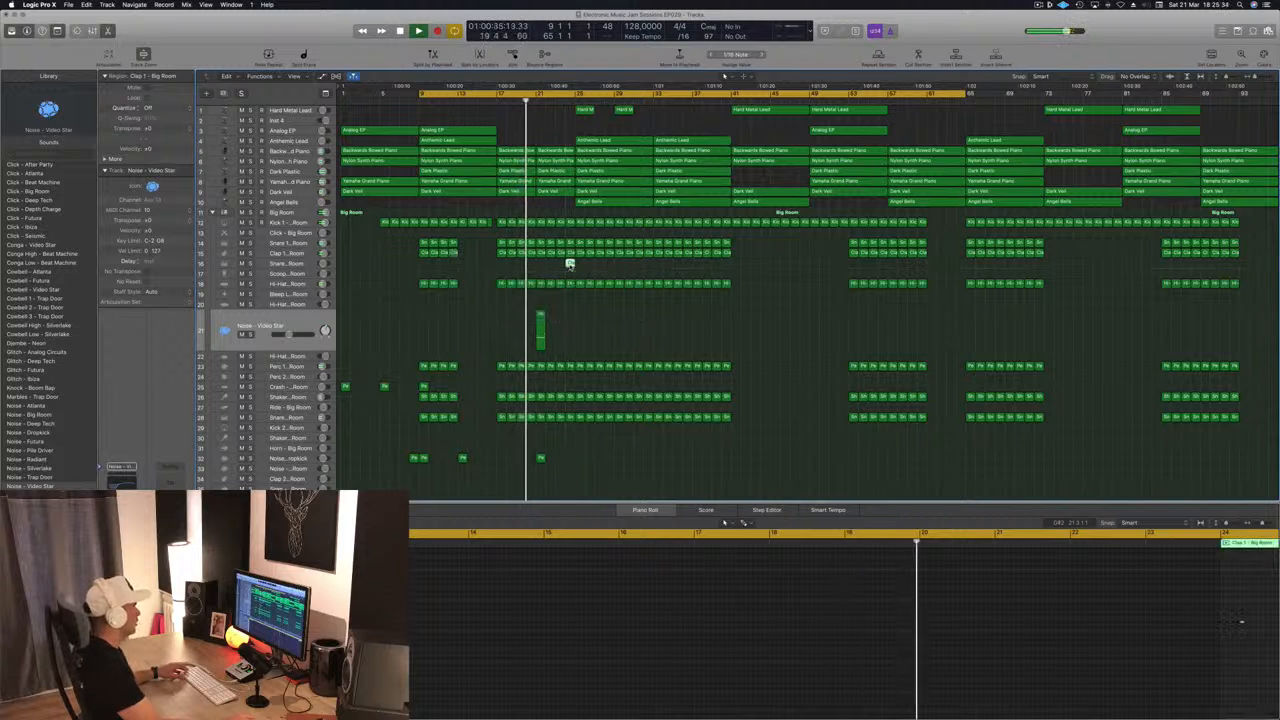
click(569, 264)
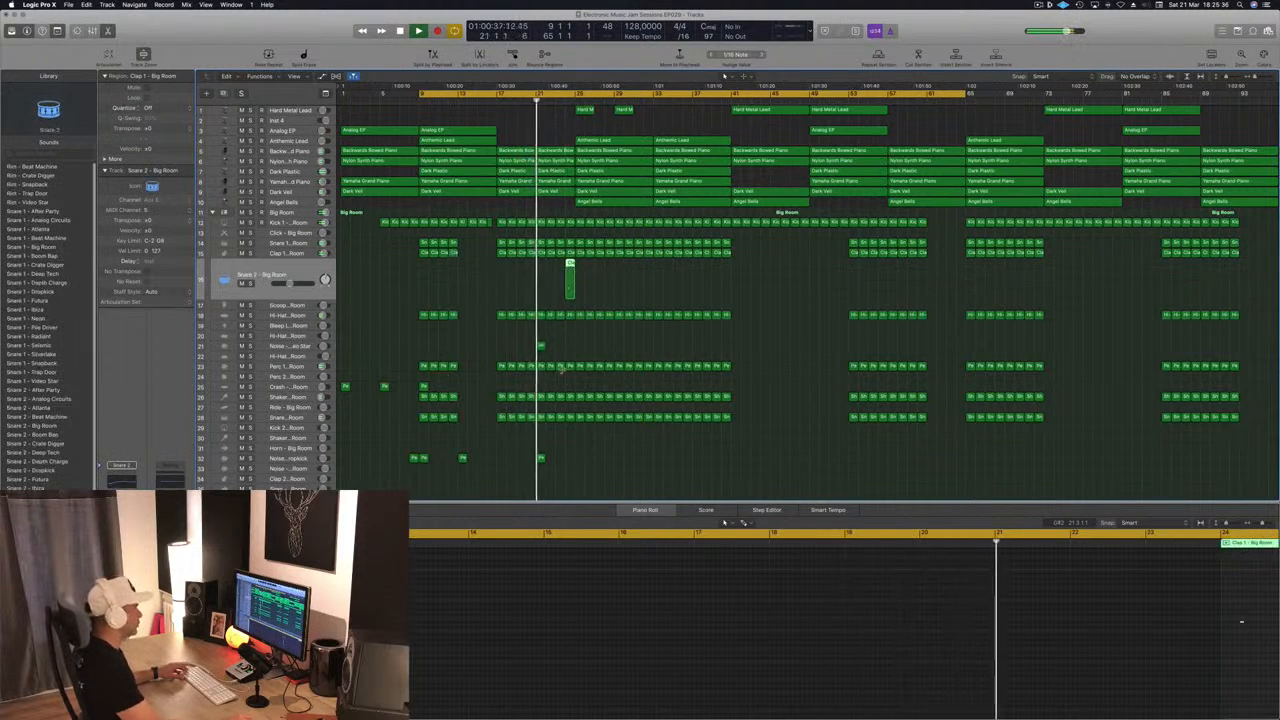
scroll(1208, 631, down, 2)
scroll(1208, 631, right, 3)
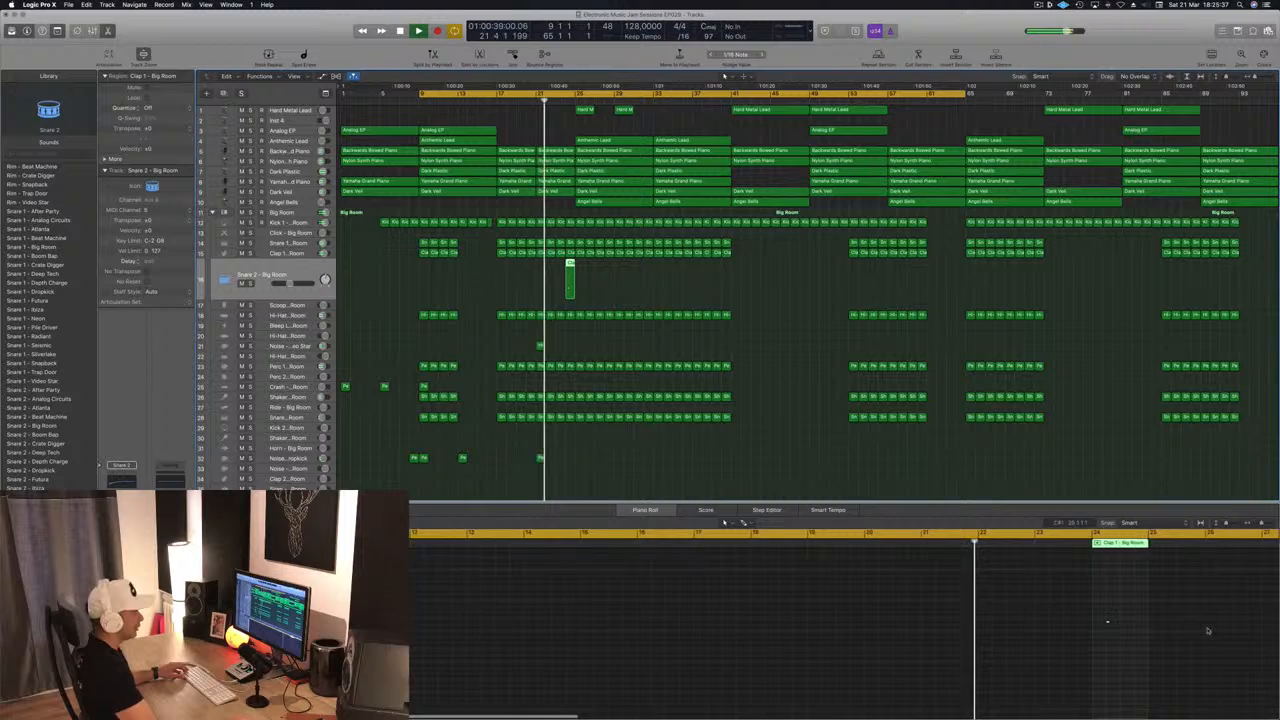
click(1078, 624)
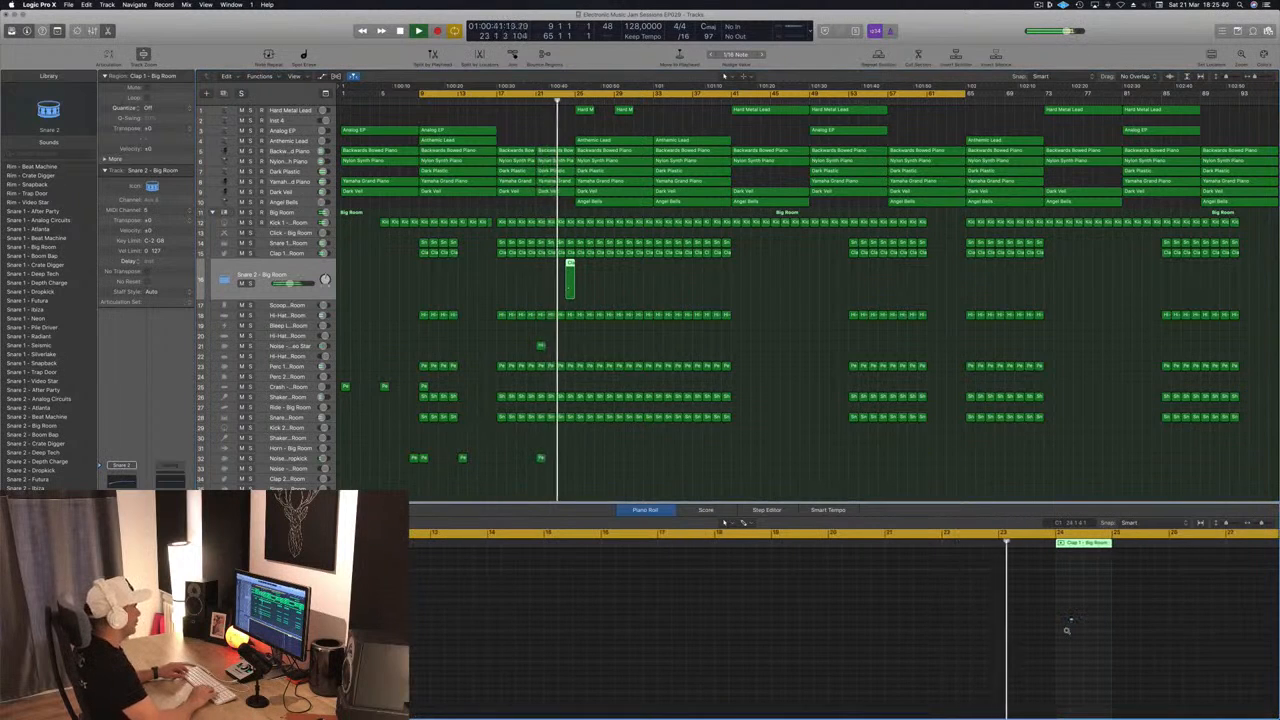
scroll(1067, 630, up, 2)
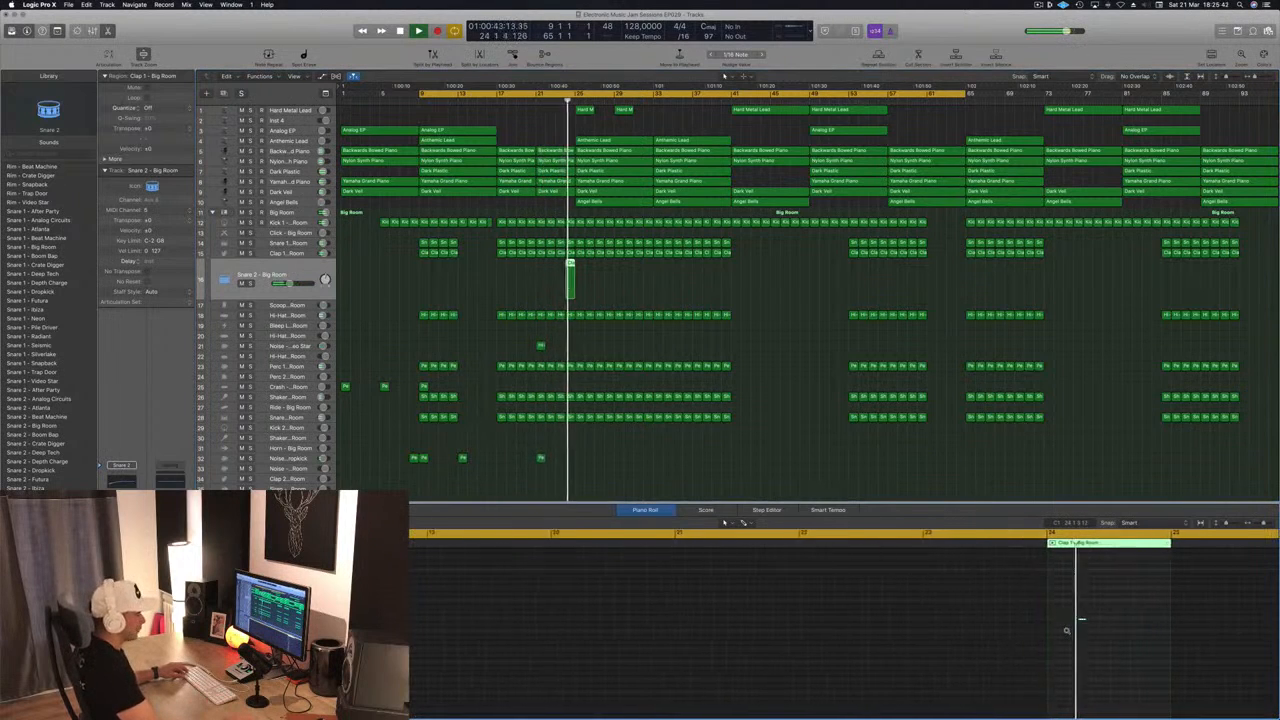
scroll(1081, 620, up, 2)
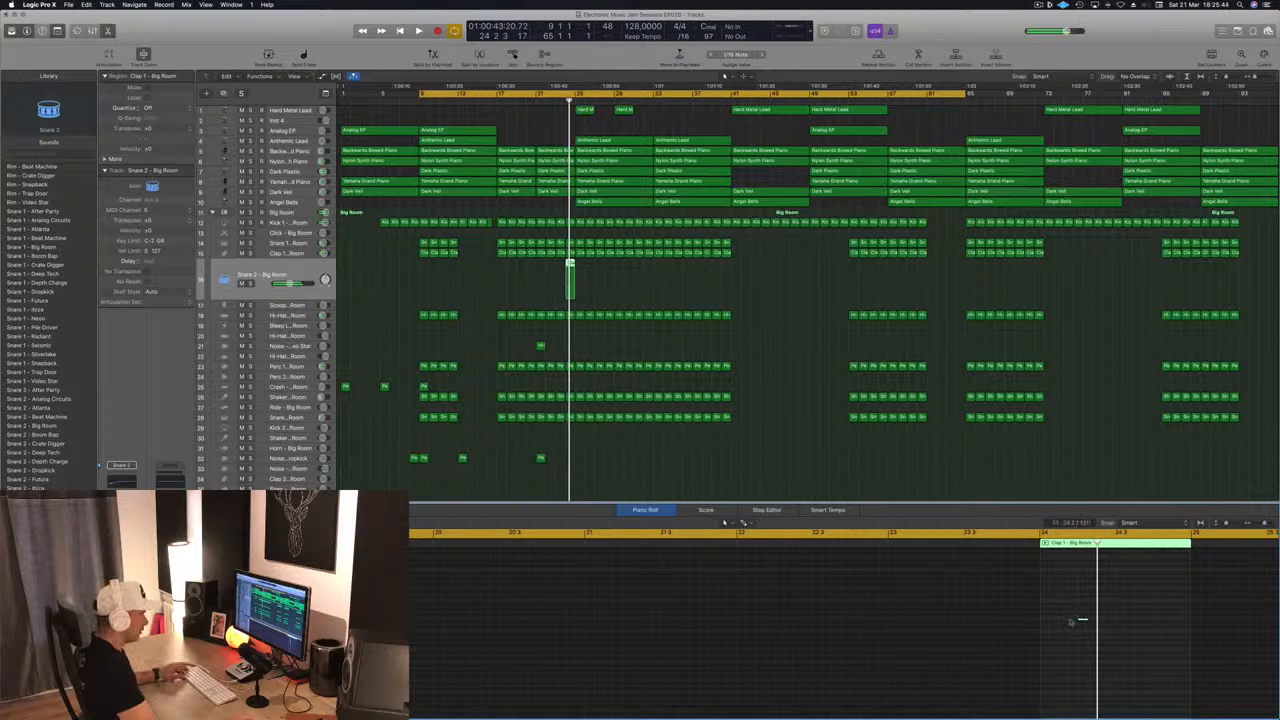
click(1046, 624)
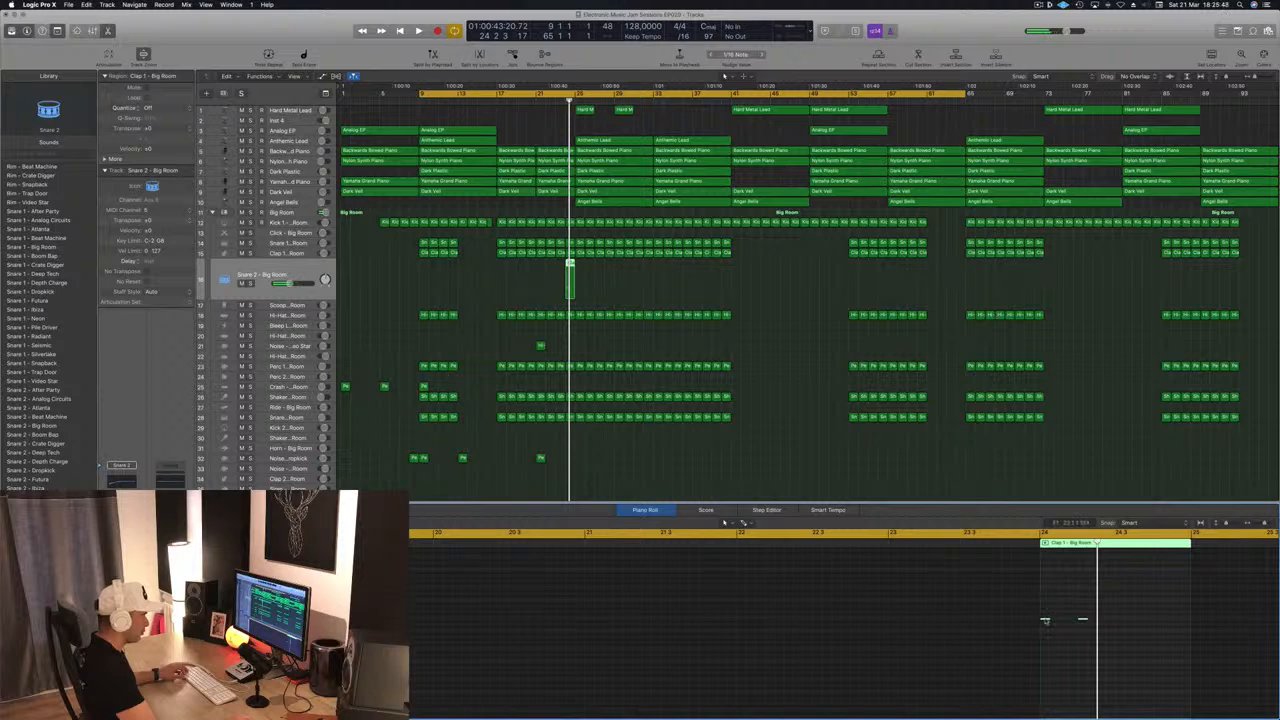
Duplicate the notes of the bar 24 Snare 2 region into eight evenly spaced eighth-note hits and play the result.
drag(1045, 620, 1122, 627)
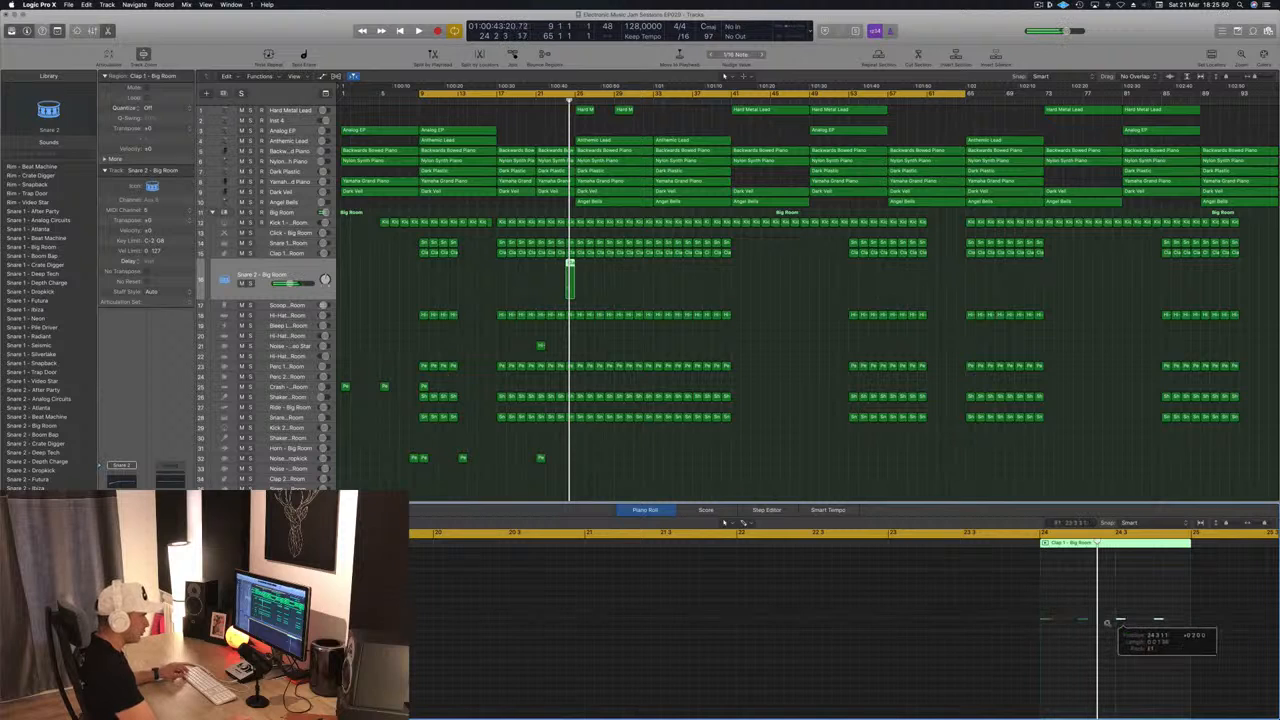
drag(1014, 614, 1228, 637)
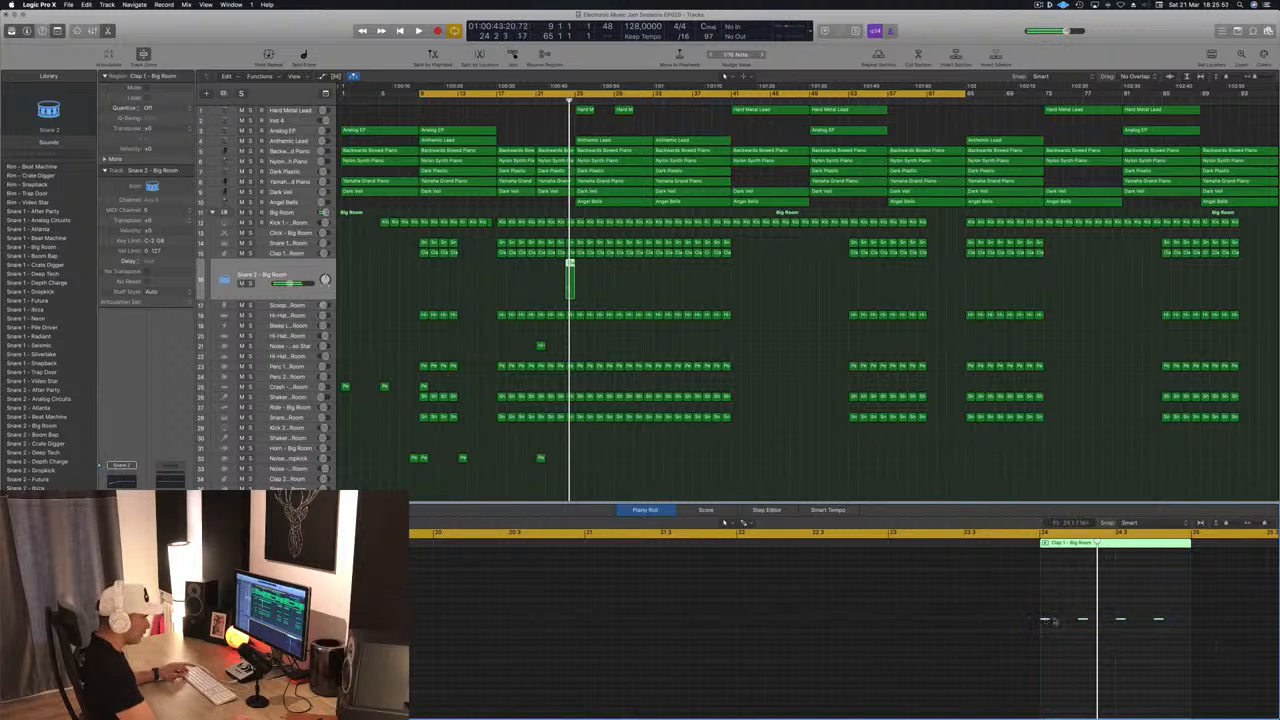
drag(1046, 621, 1063, 626)
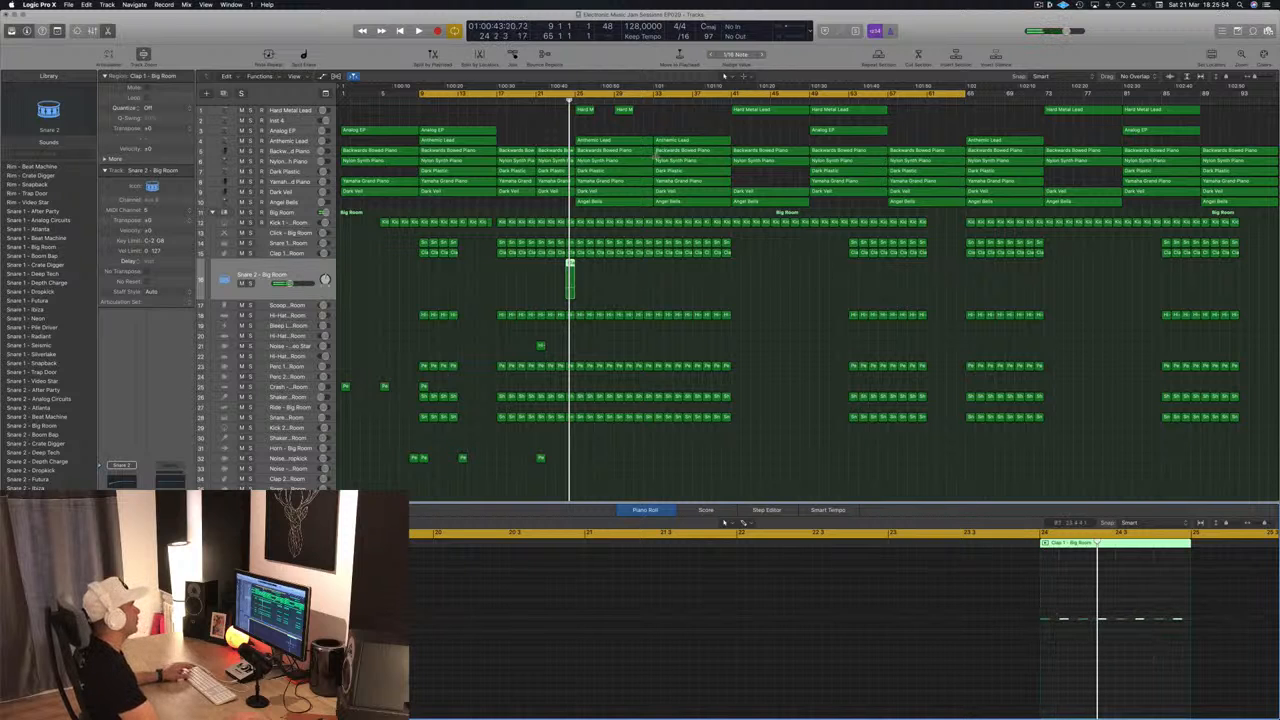
key(space)
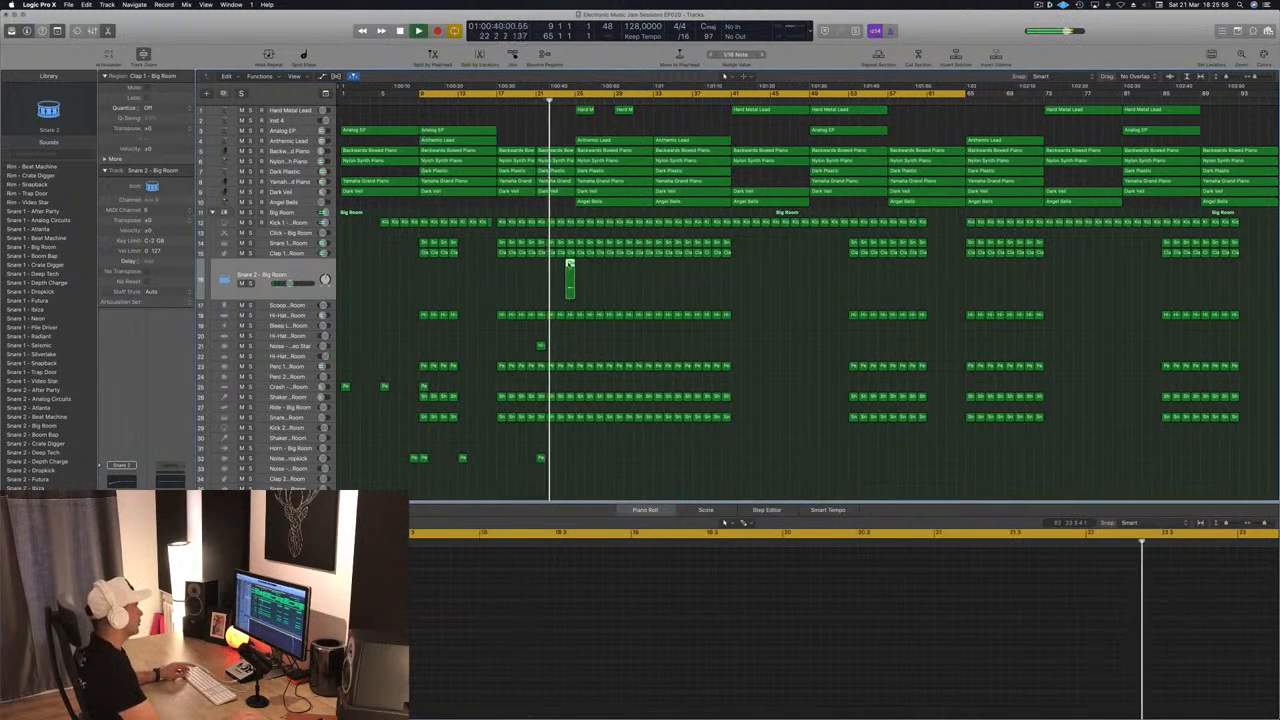
Copy the Snare 2 region to bar 23 and double the bar 24 region's notes into a sixteenth-note roll.
drag(569, 264, 559, 264)
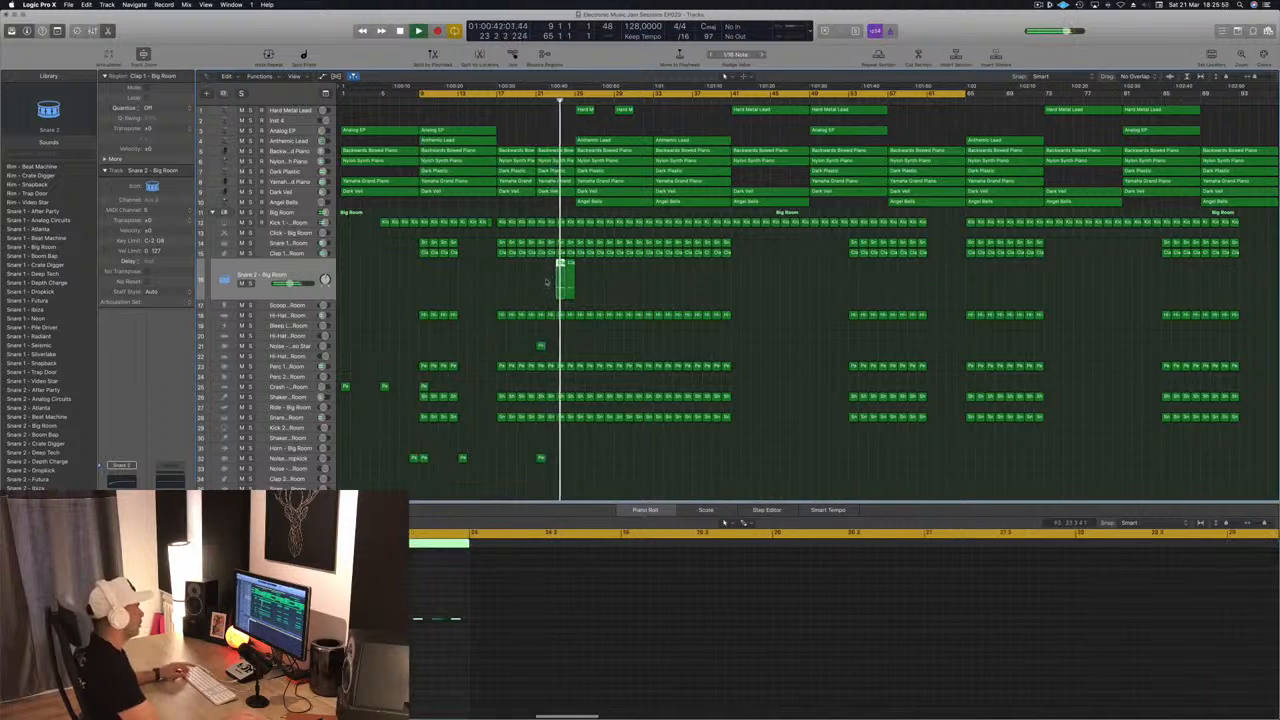
drag(441, 606, 625, 650)
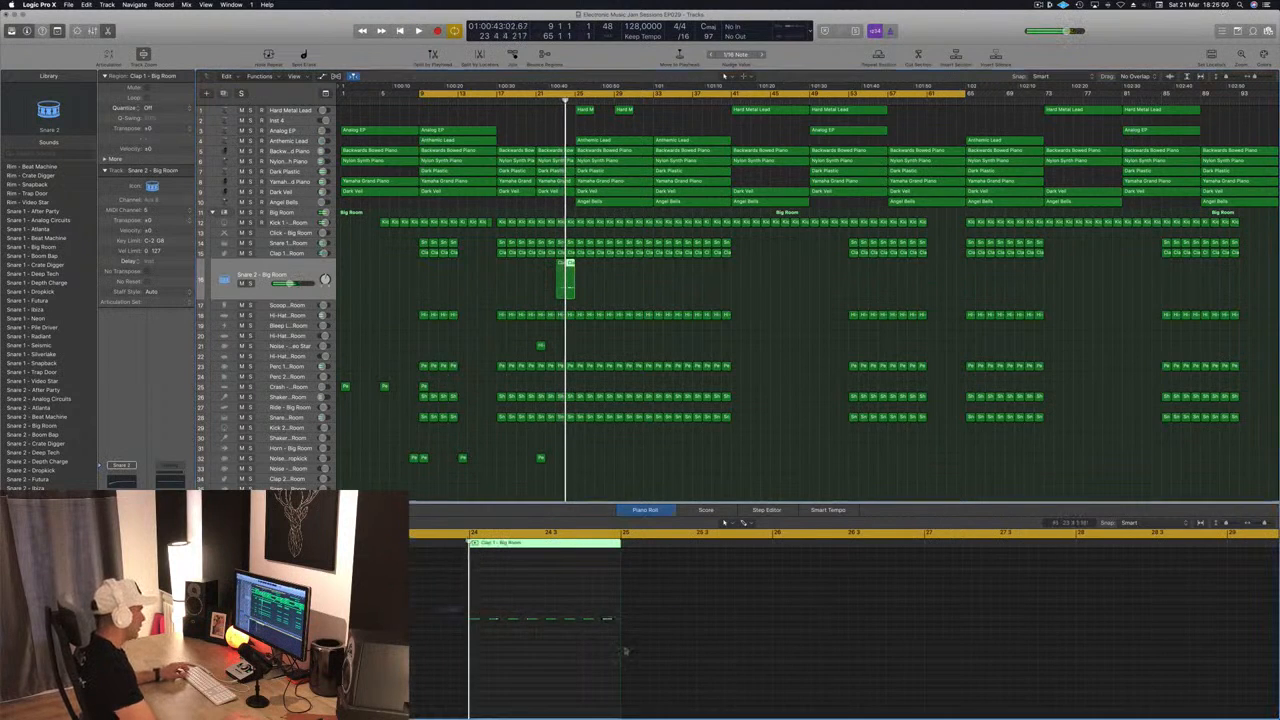
click(476, 619)
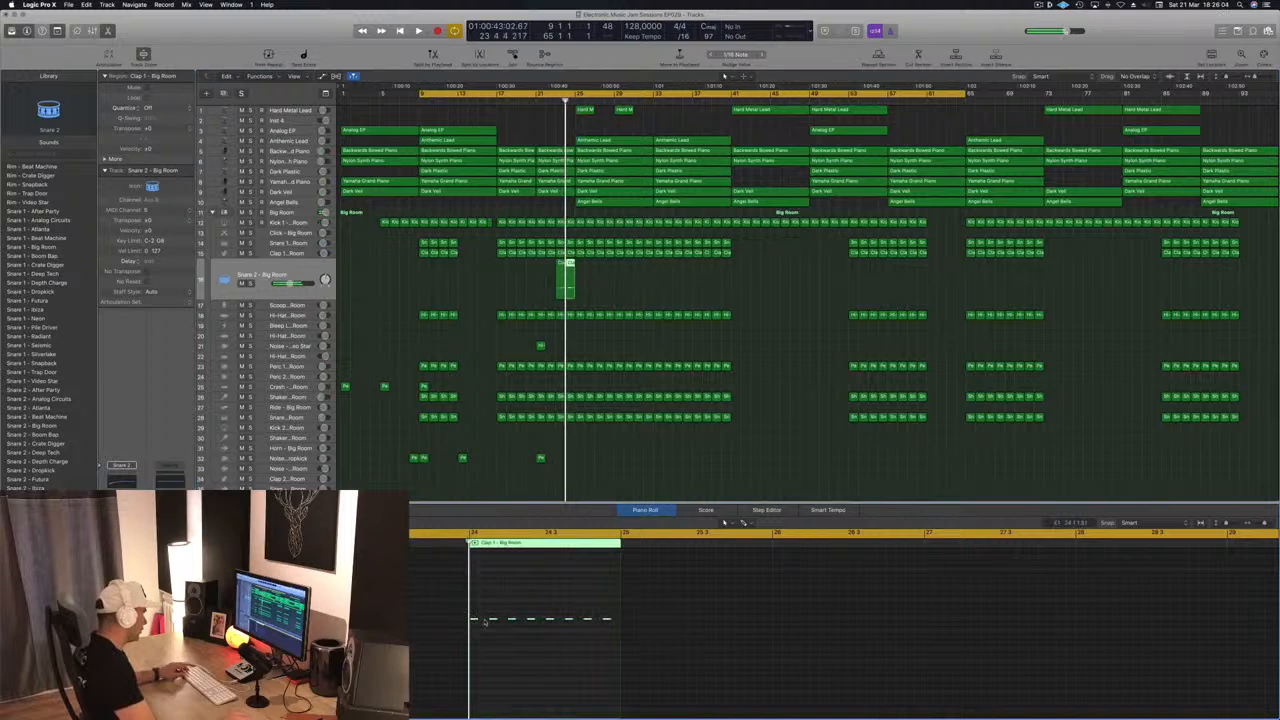
drag(484, 621, 485, 627)
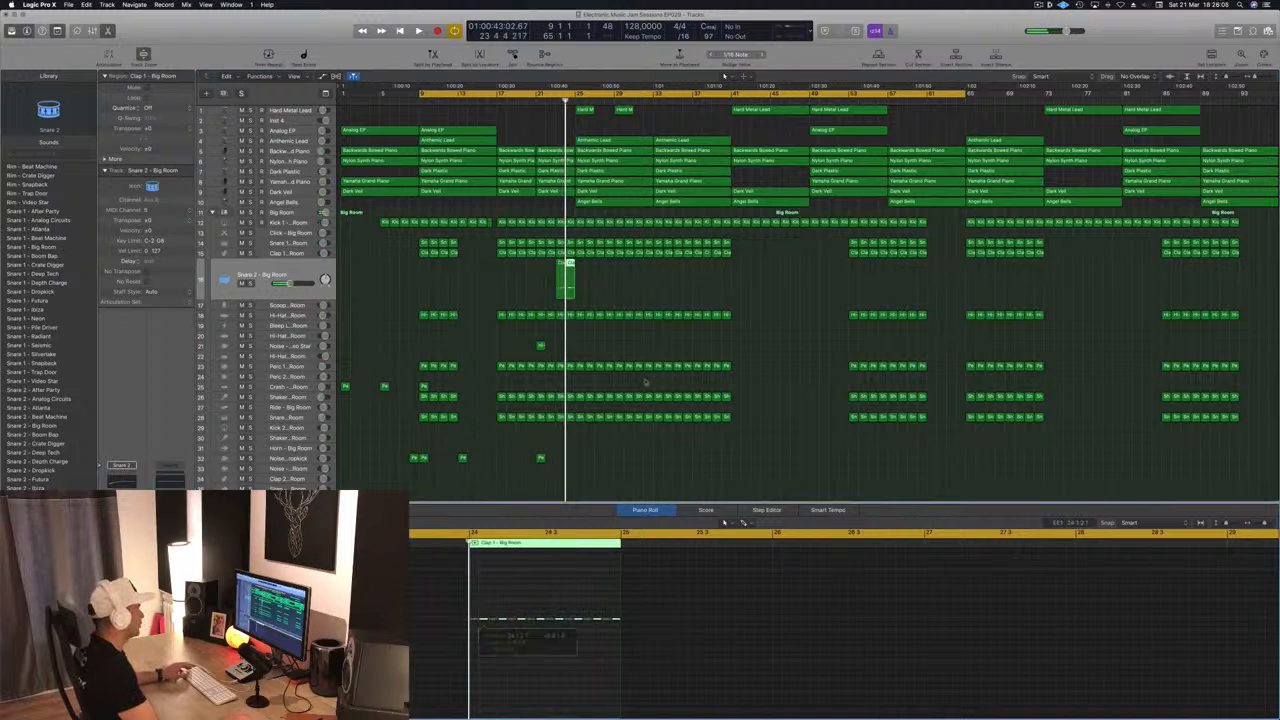
Cycle playback over bars 21 to 25 to hear the snare fill and select both Snare 2 regions.
click(538, 100)
click(540, 93)
drag(541, 94, 580, 97)
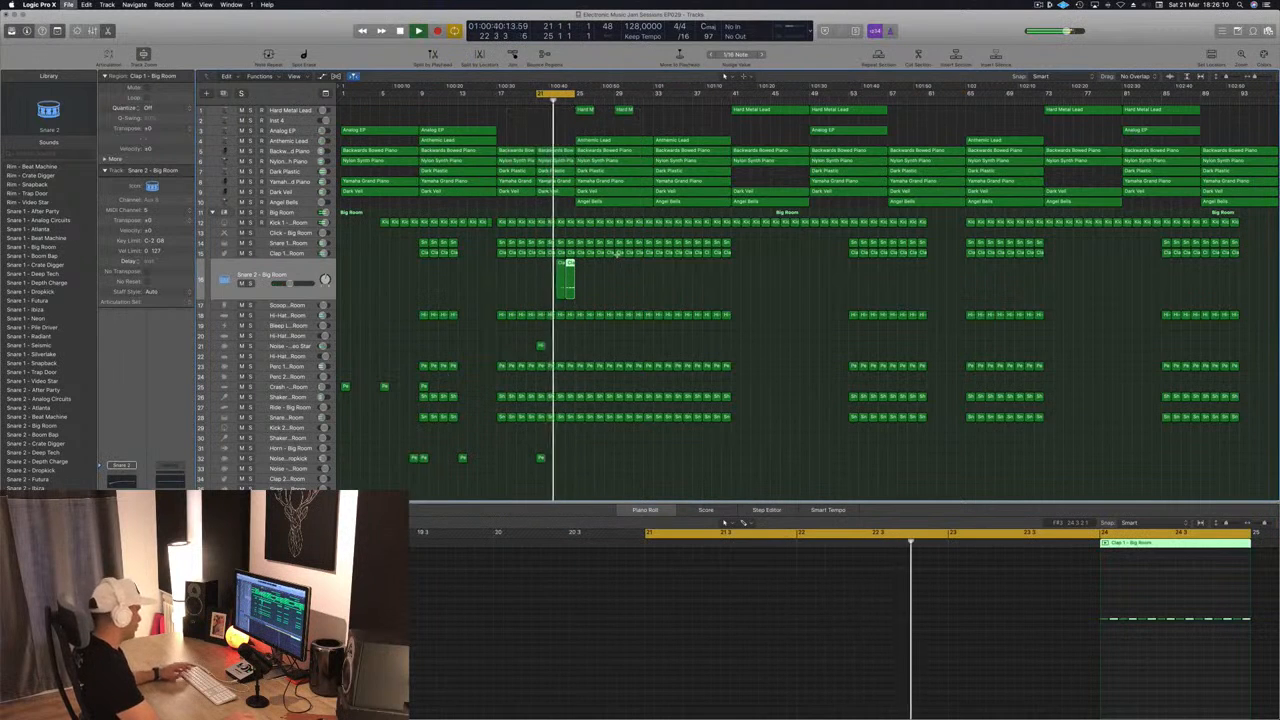
shift+click(560, 264)
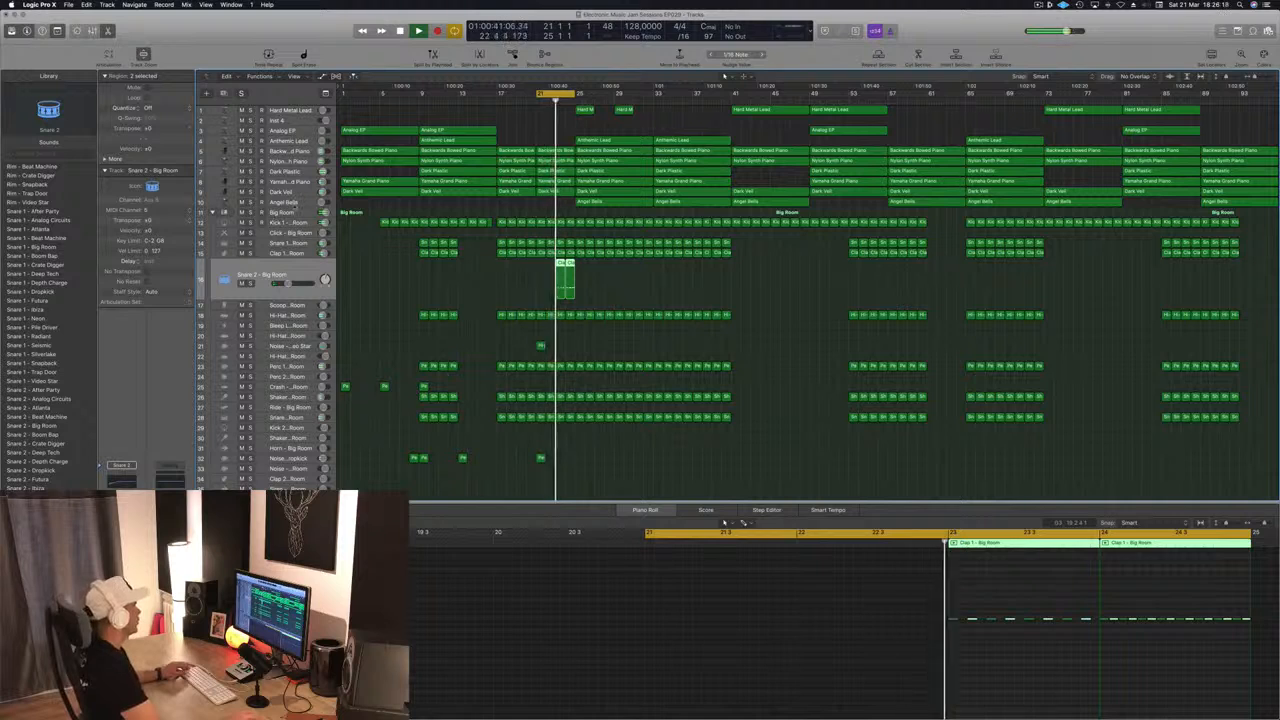
Toggle solo and mute on the Angel Bells track to compare the mix with and without it.
click(297, 203)
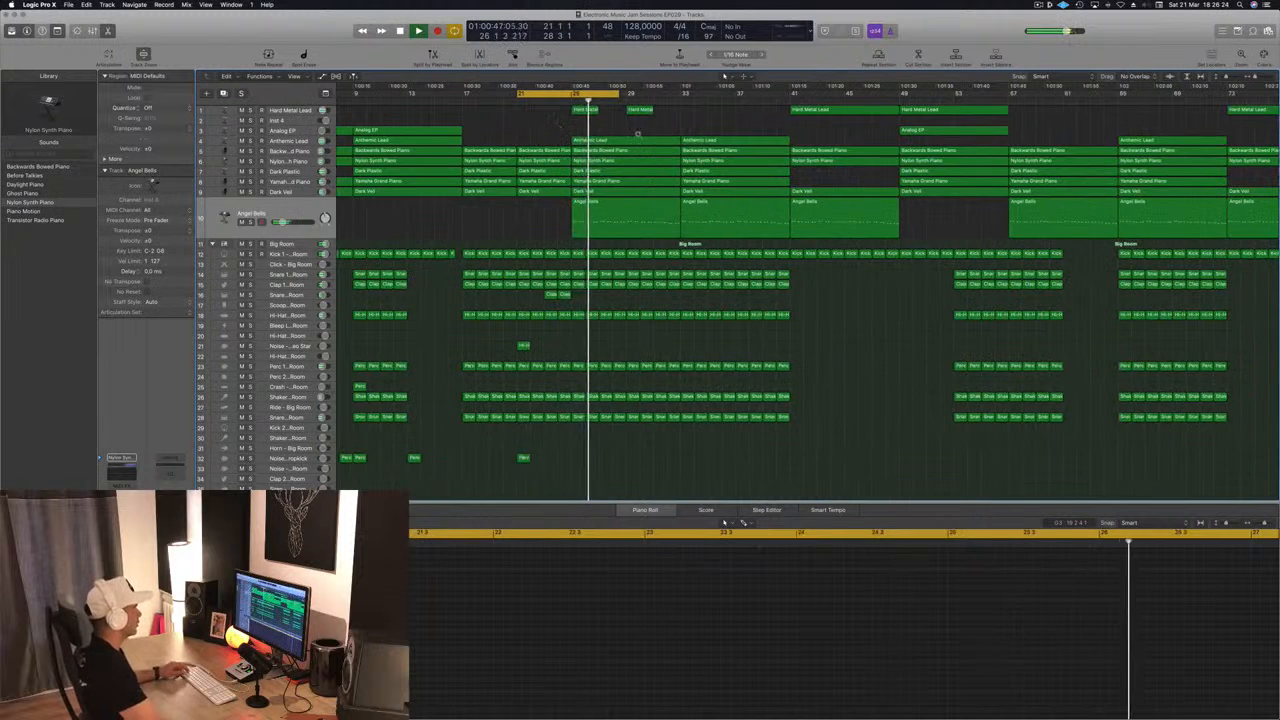
key(s)
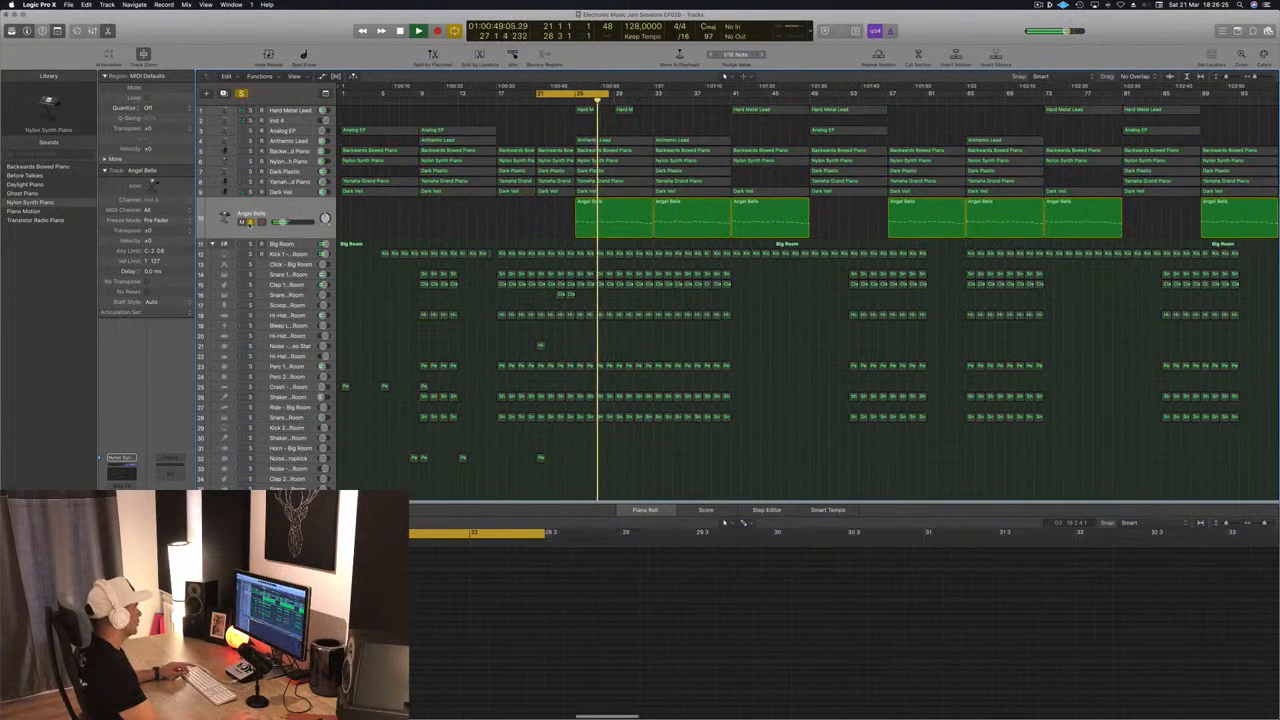
key(s)
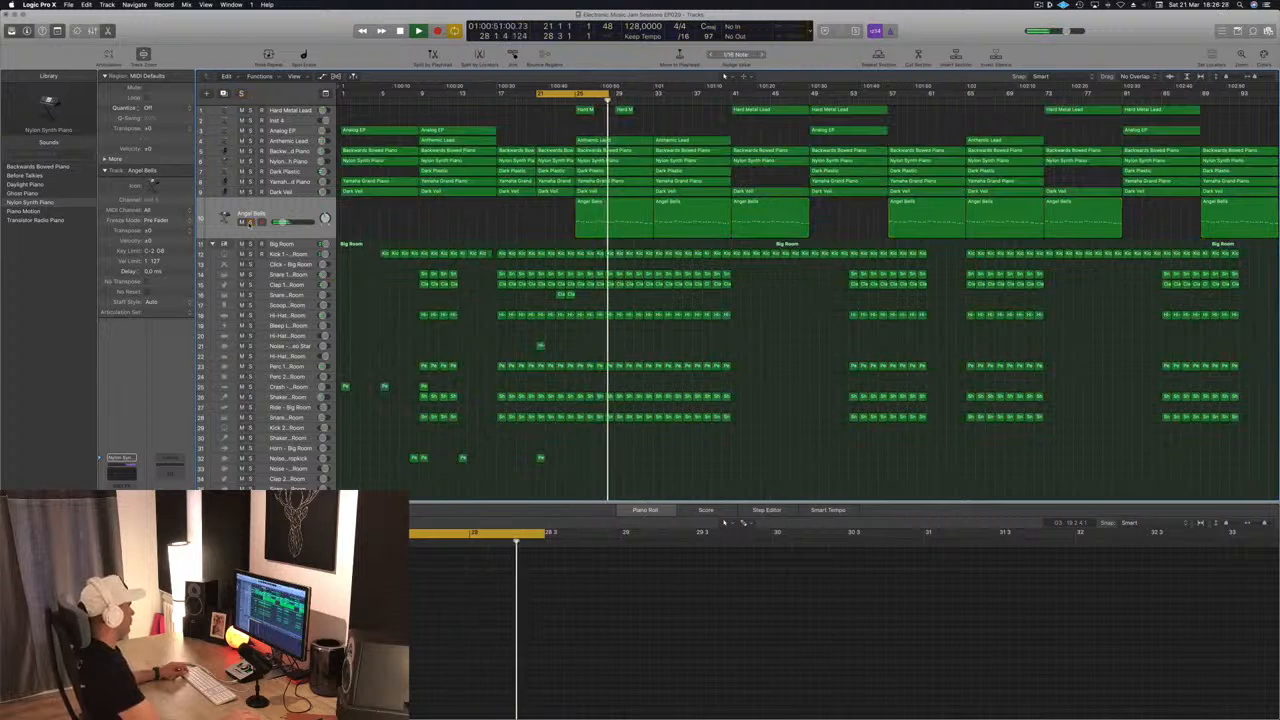
key(m)
key(m)
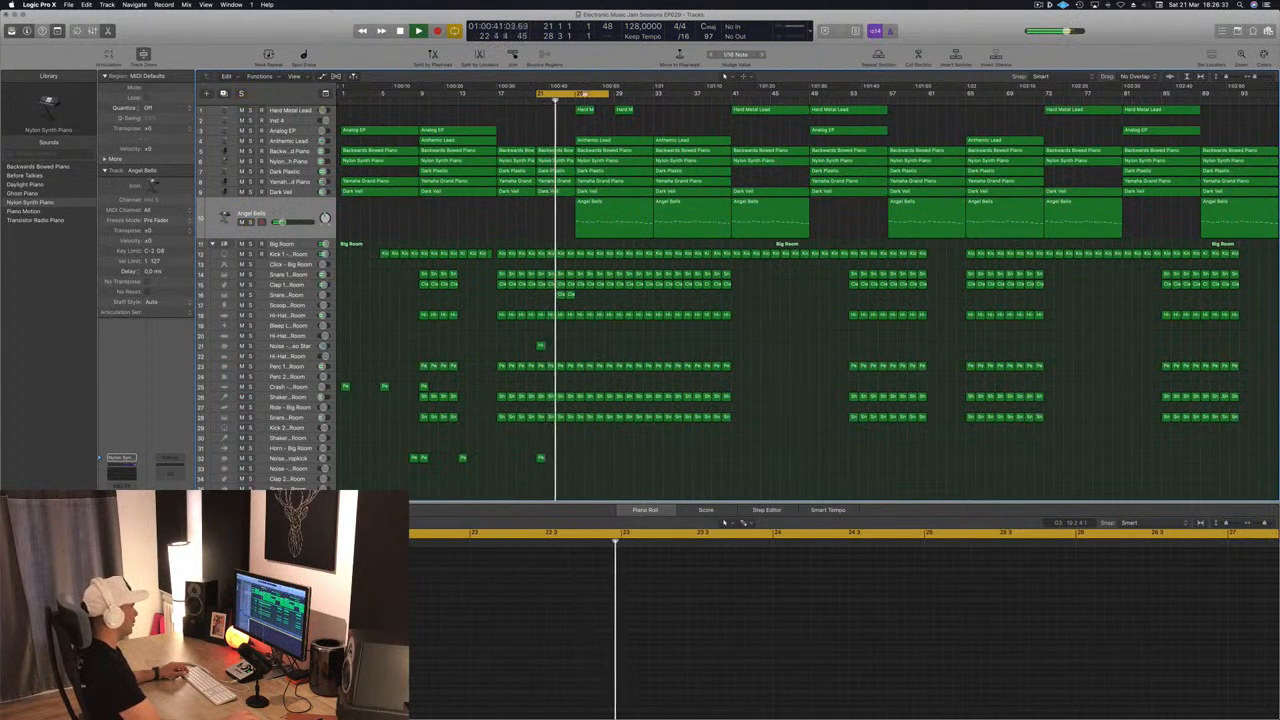
Move the cycle range to start at bar 25 and check Angel Bells there by toggling its mute and solo again.
drag(586, 94, 625, 96)
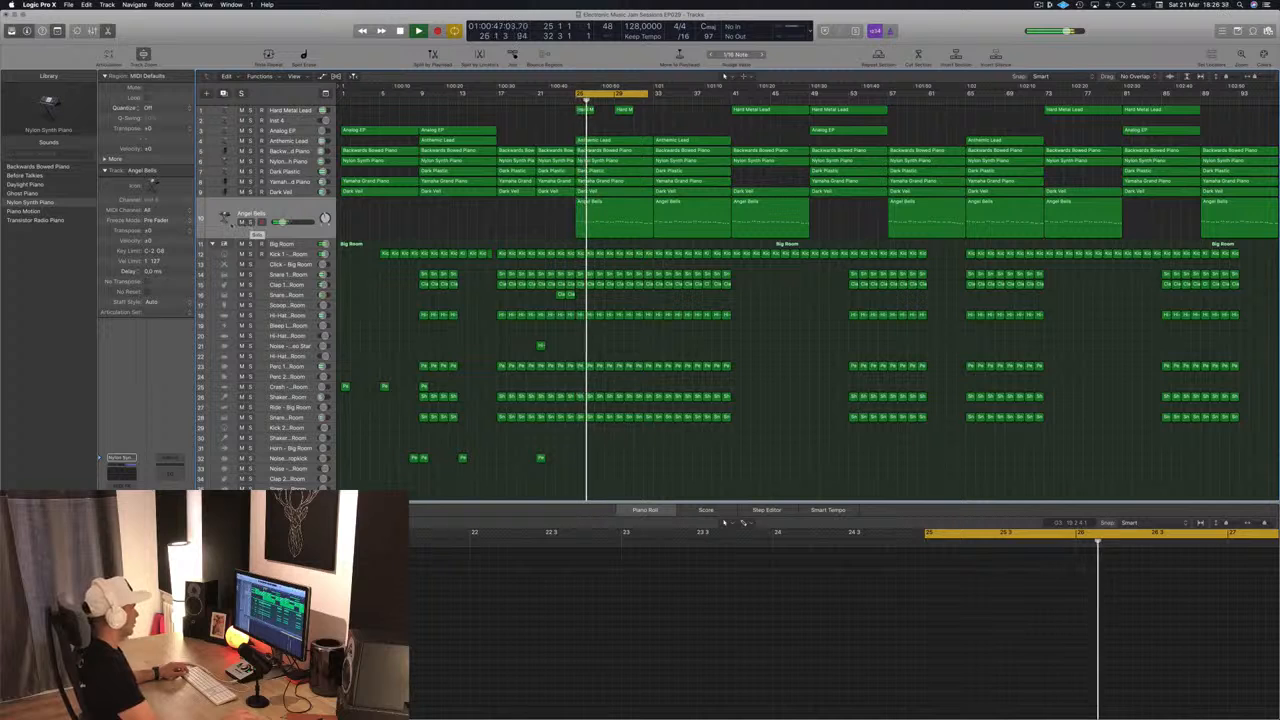
click(242, 223)
click(242, 223)
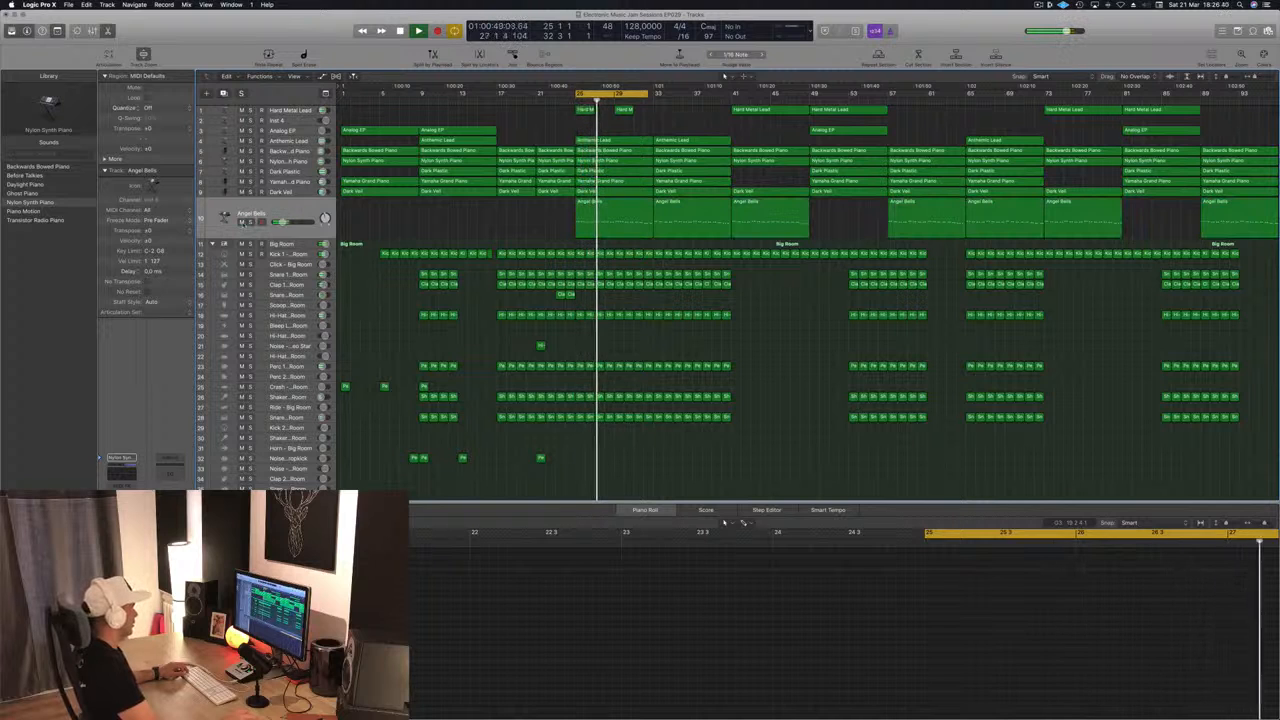
key(ctrl+s)
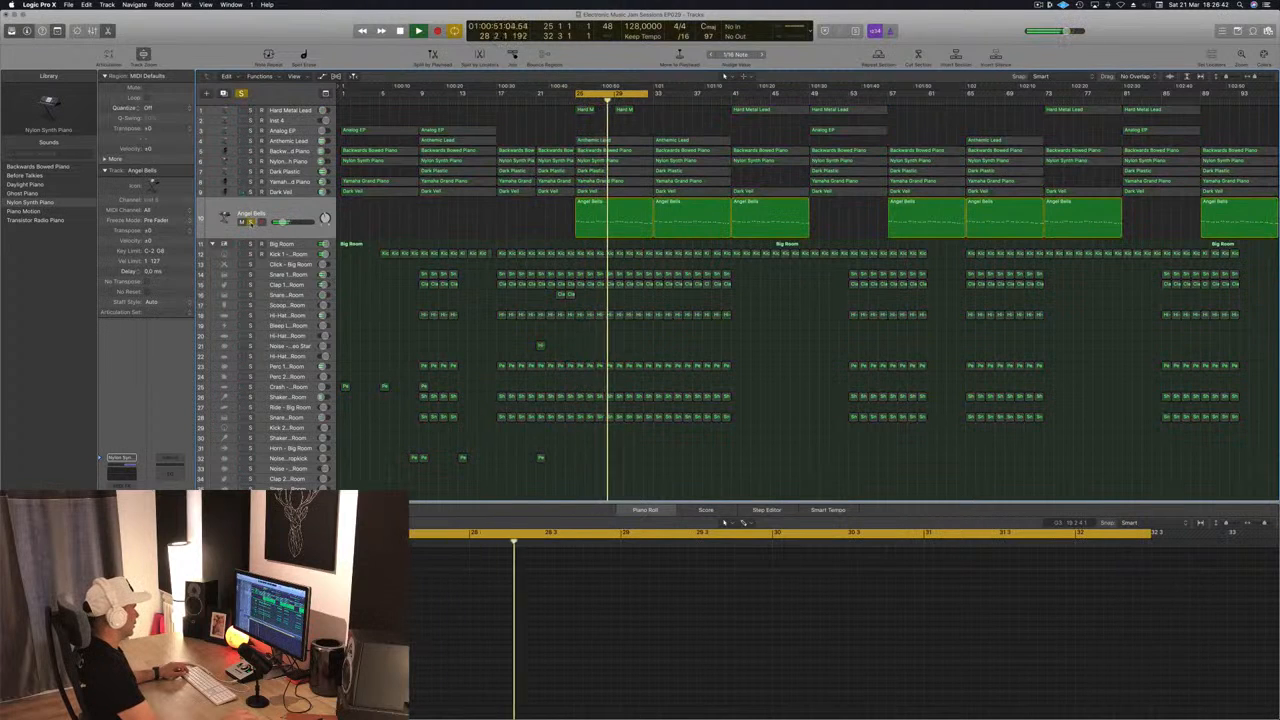
key(ctrl+s)
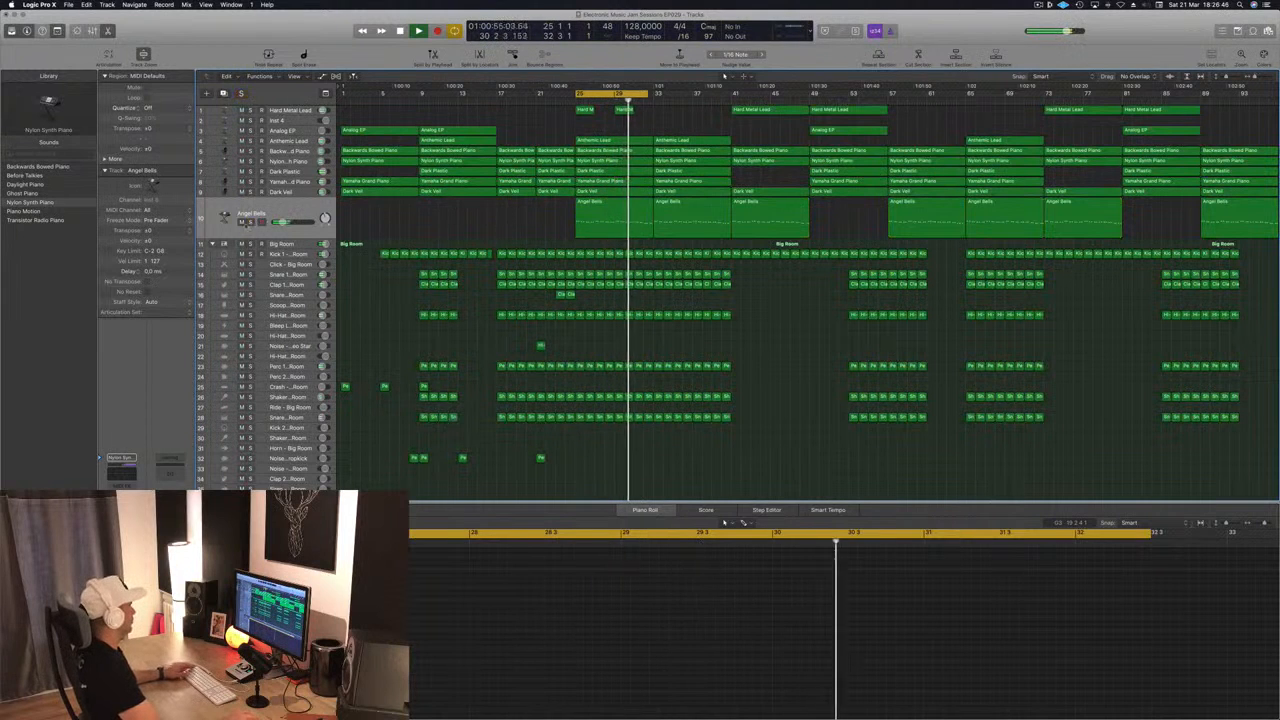
Mute the Angel Bells track.
key(ctrl+m)
drag(514, 228, 668, 214)
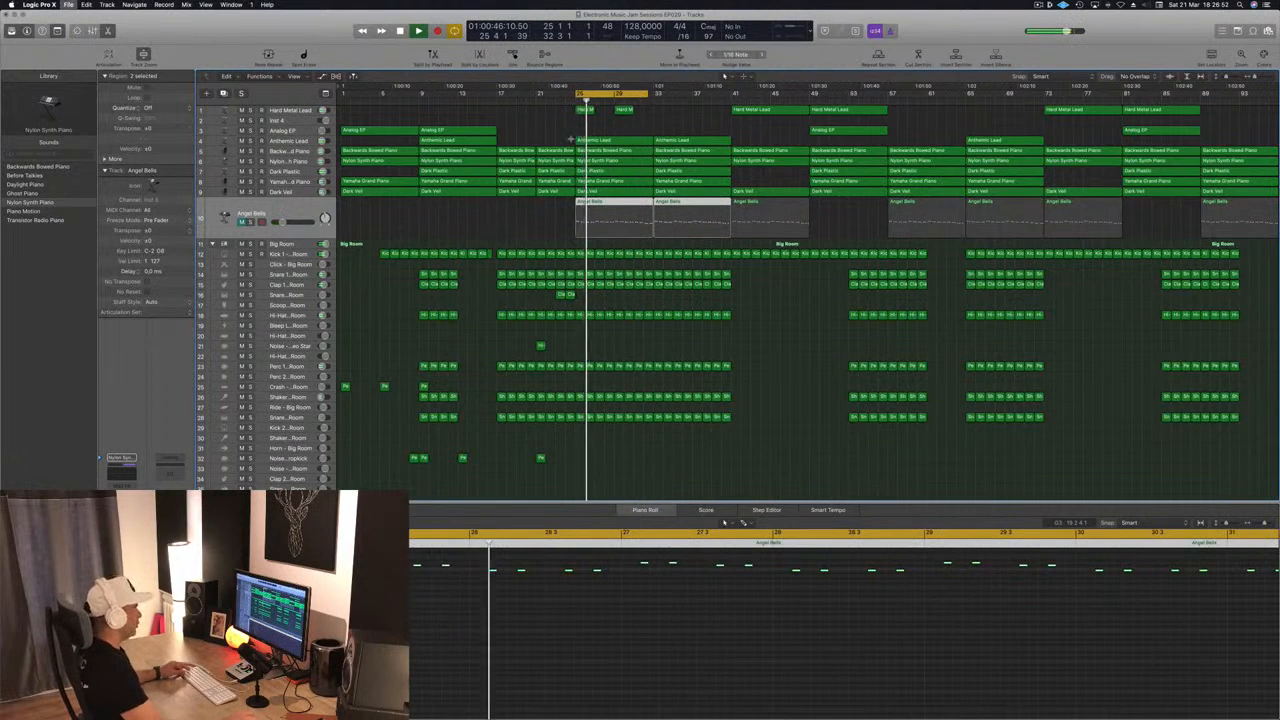
click(524, 234)
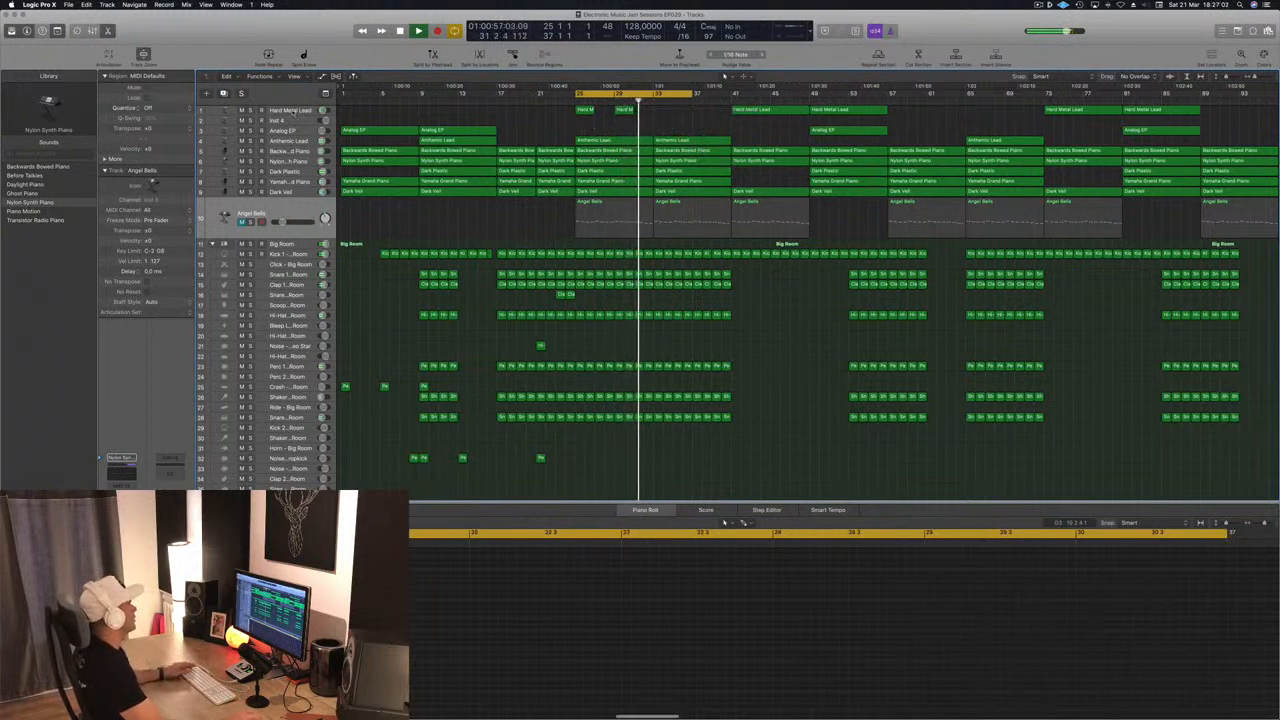
Select the Hard Metal Lead track and check how it sounds by briefly toggling its solo.
click(293, 111)
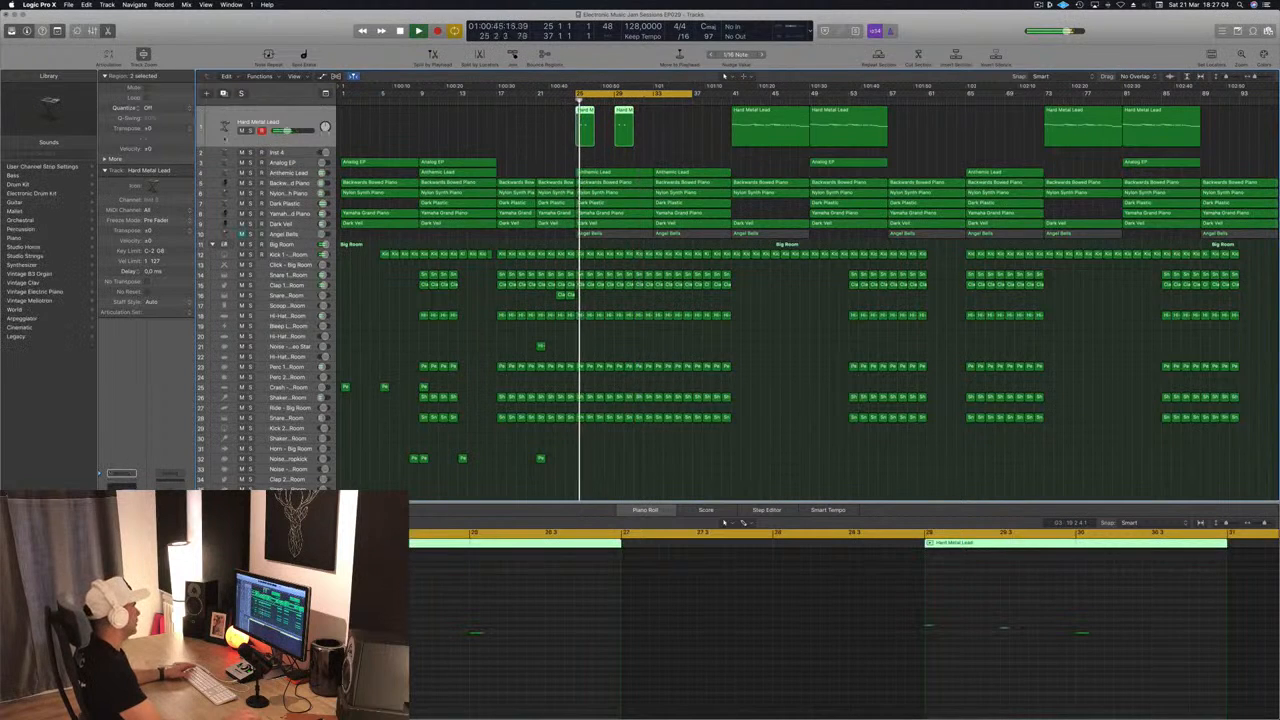
click(250, 130)
click(250, 131)
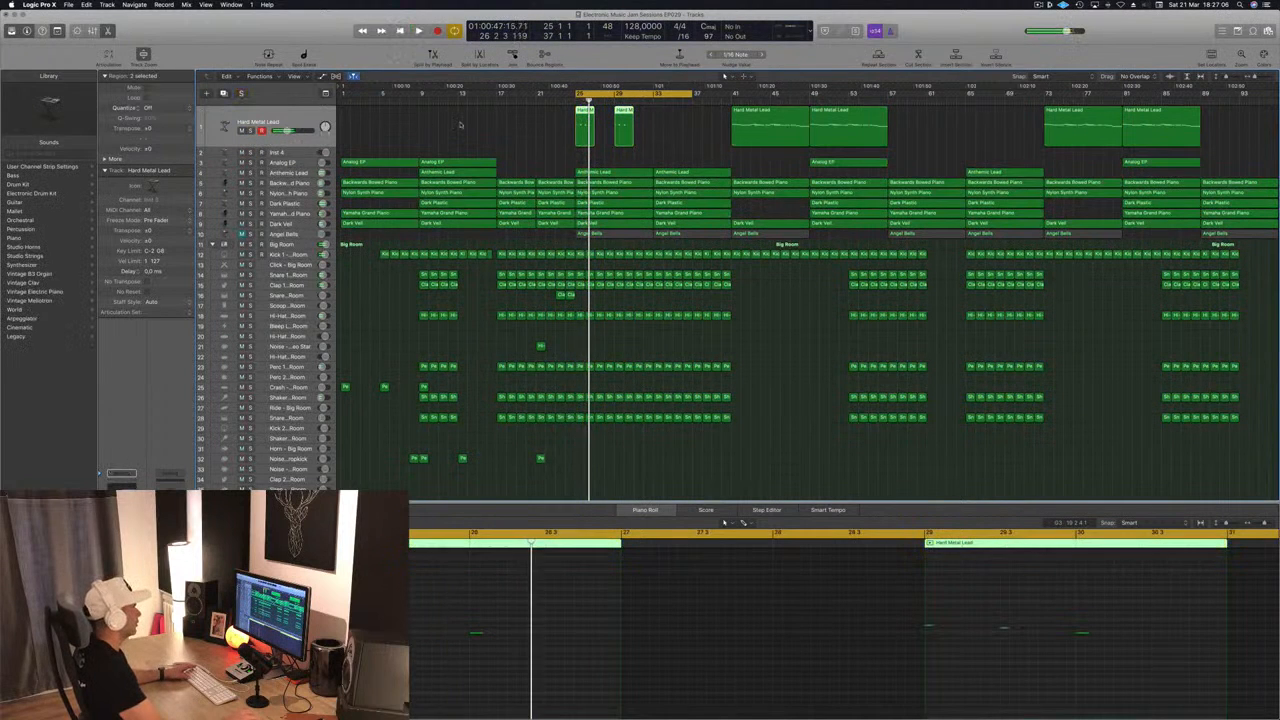
click(467, 126)
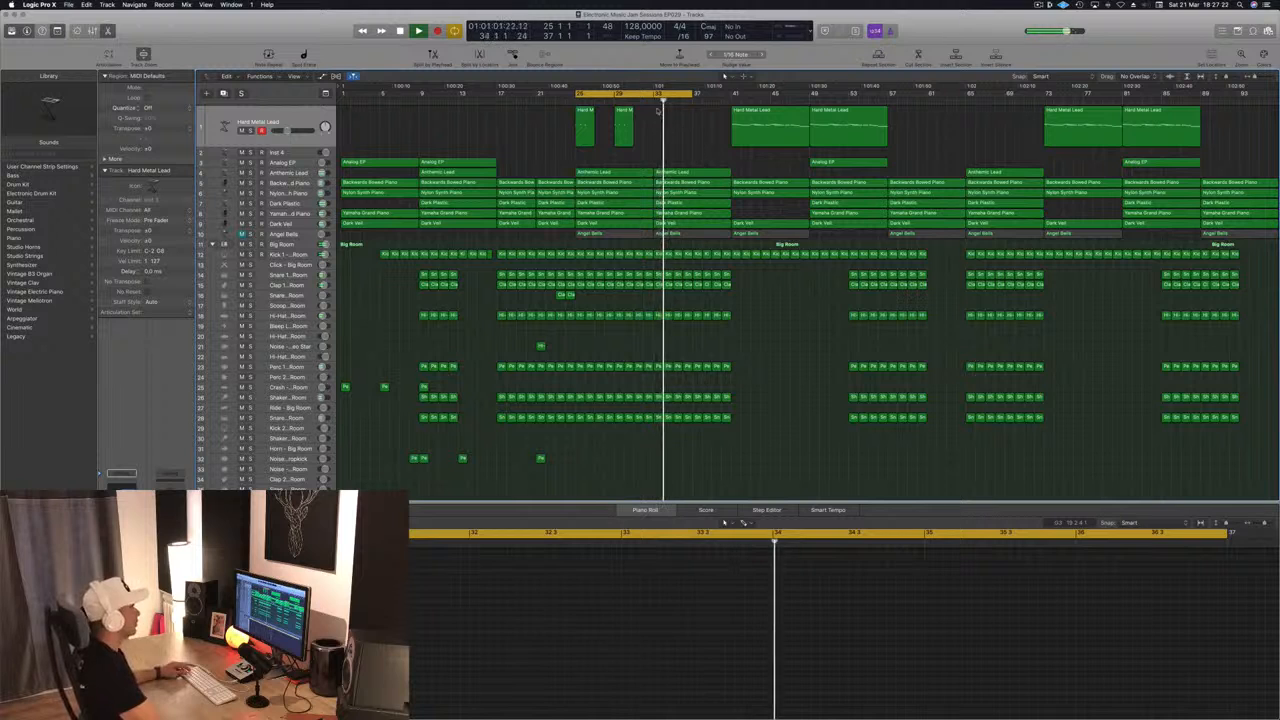
Replace the Anthemic Lead region at bar 33 with a copy of the Hard Metal Lead region from bar 41.
click(693, 173)
drag(741, 135, 680, 133)
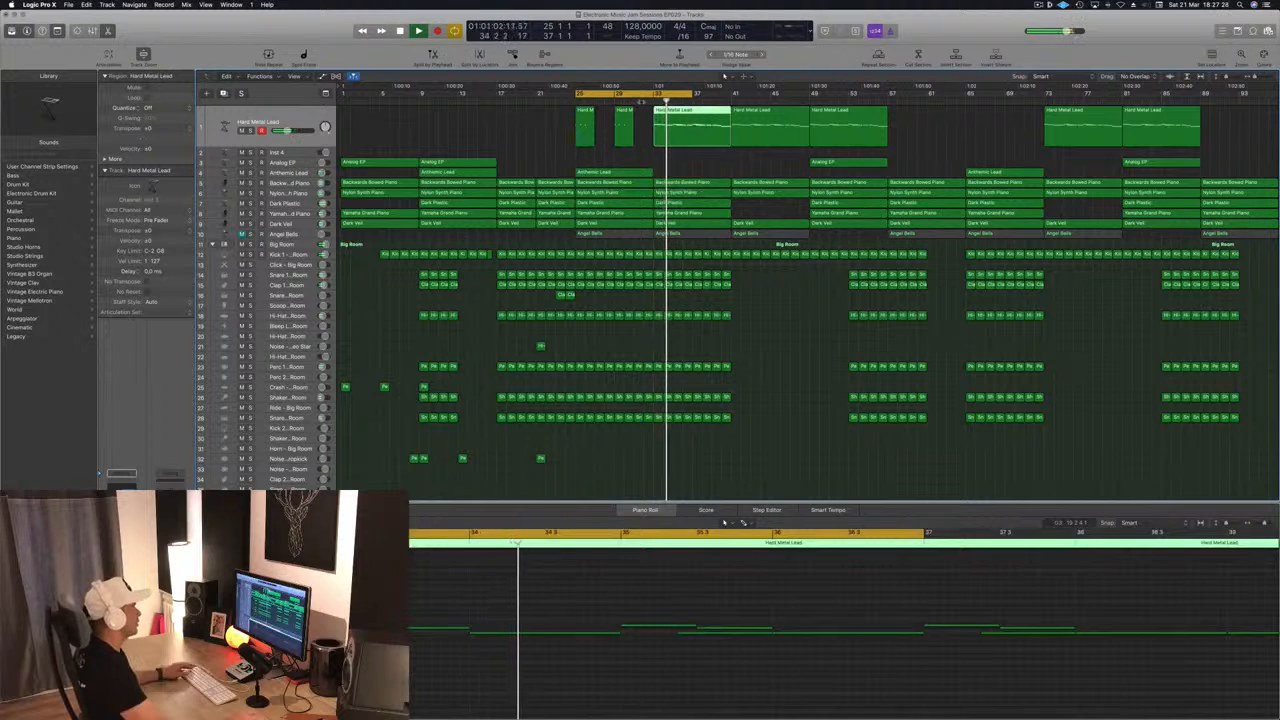
click(685, 165)
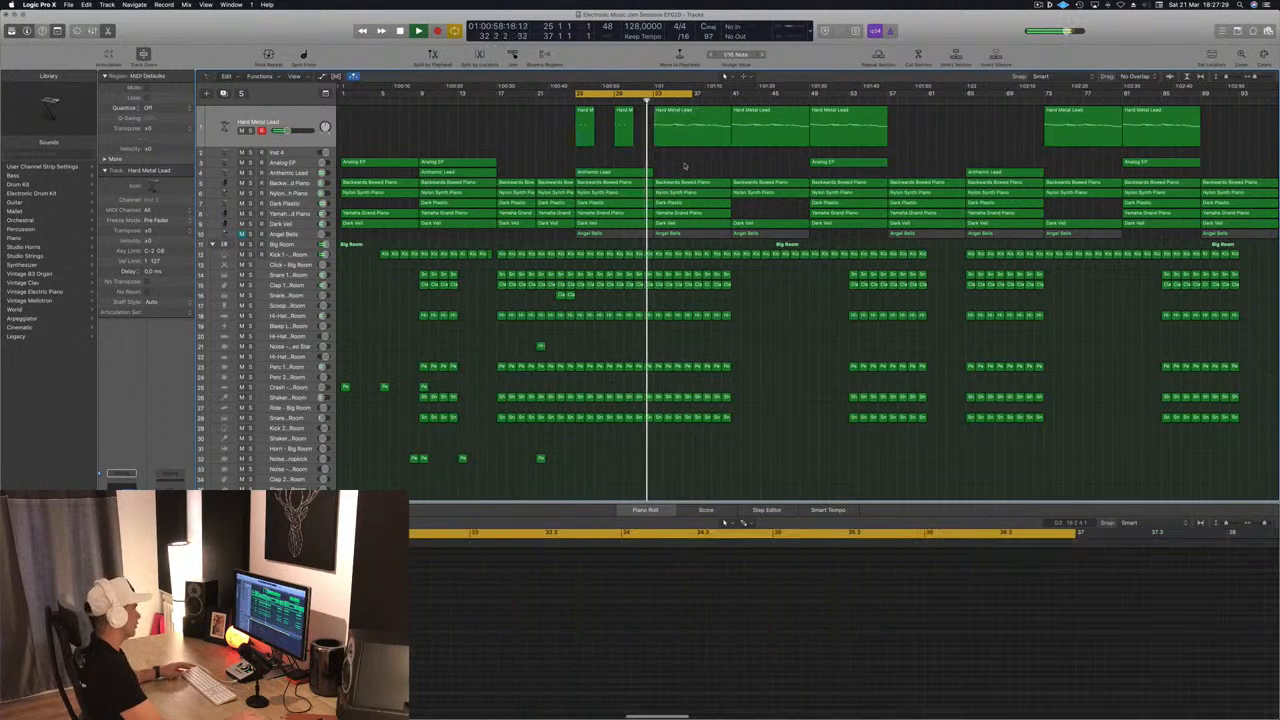
Delete the Hard Metal Lead region at bar 33, stop playback and move the cycle range to bars 33 to 45.
click(683, 140)
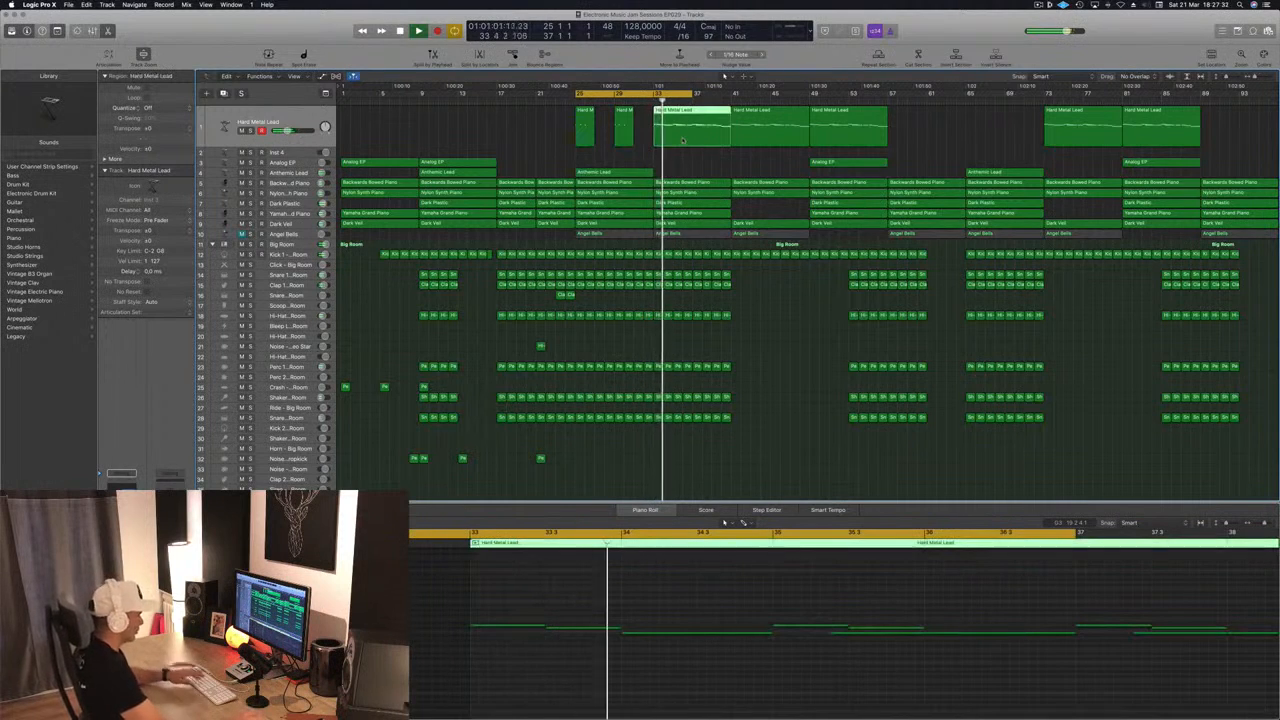
key(Delete)
key(space)
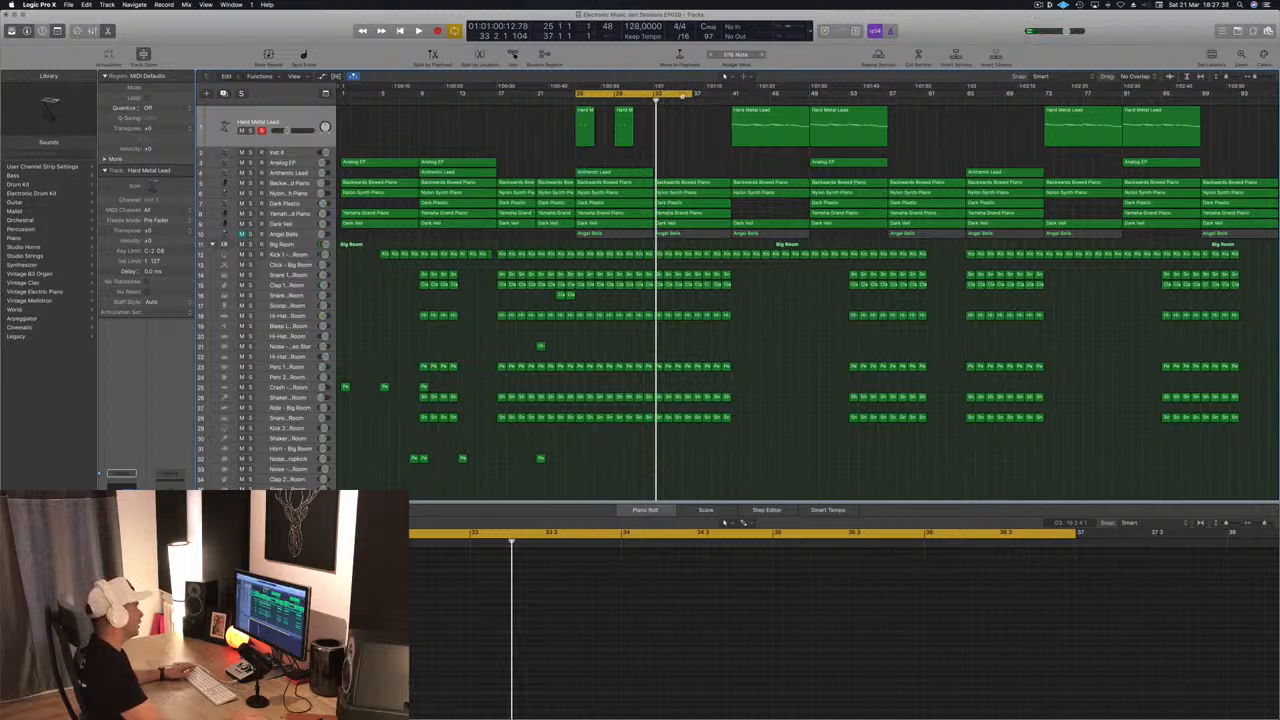
drag(682, 96, 761, 100)
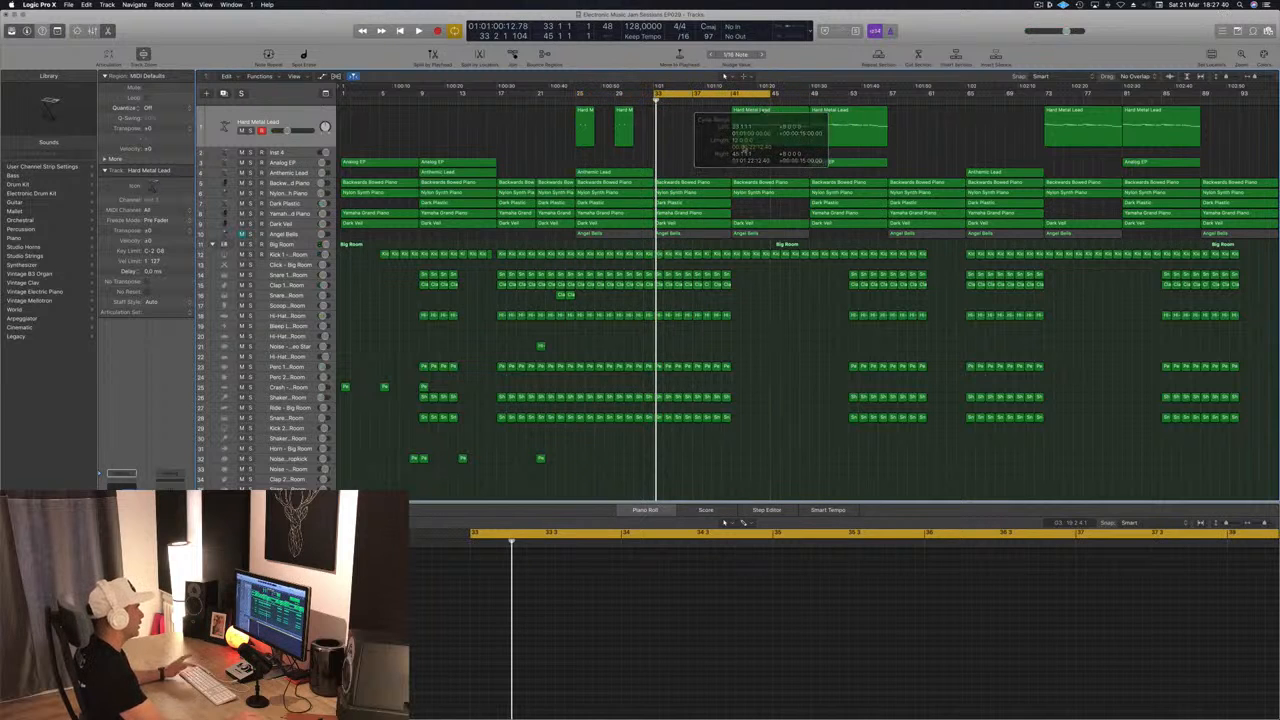
Copy the two-bar snare-track fill from bar 23 to bar 39, and the noise region from bar 21 to bar 41.
key(space)
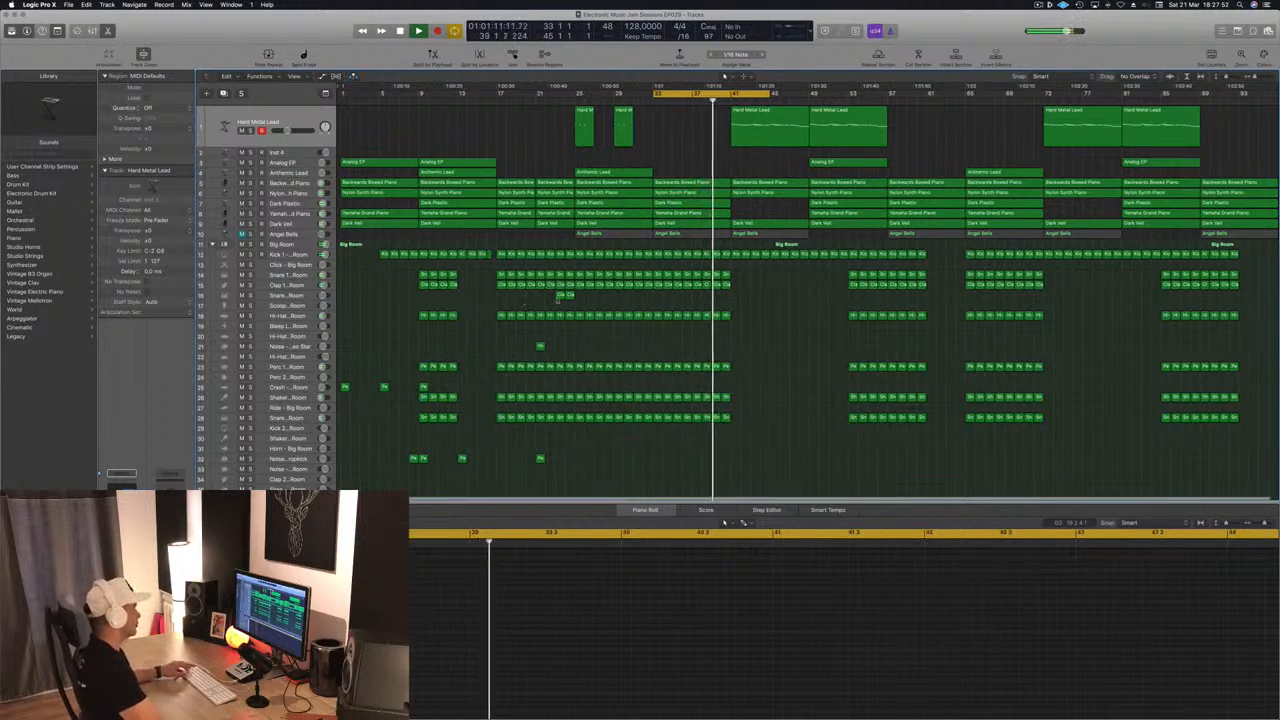
drag(570, 296, 720, 298)
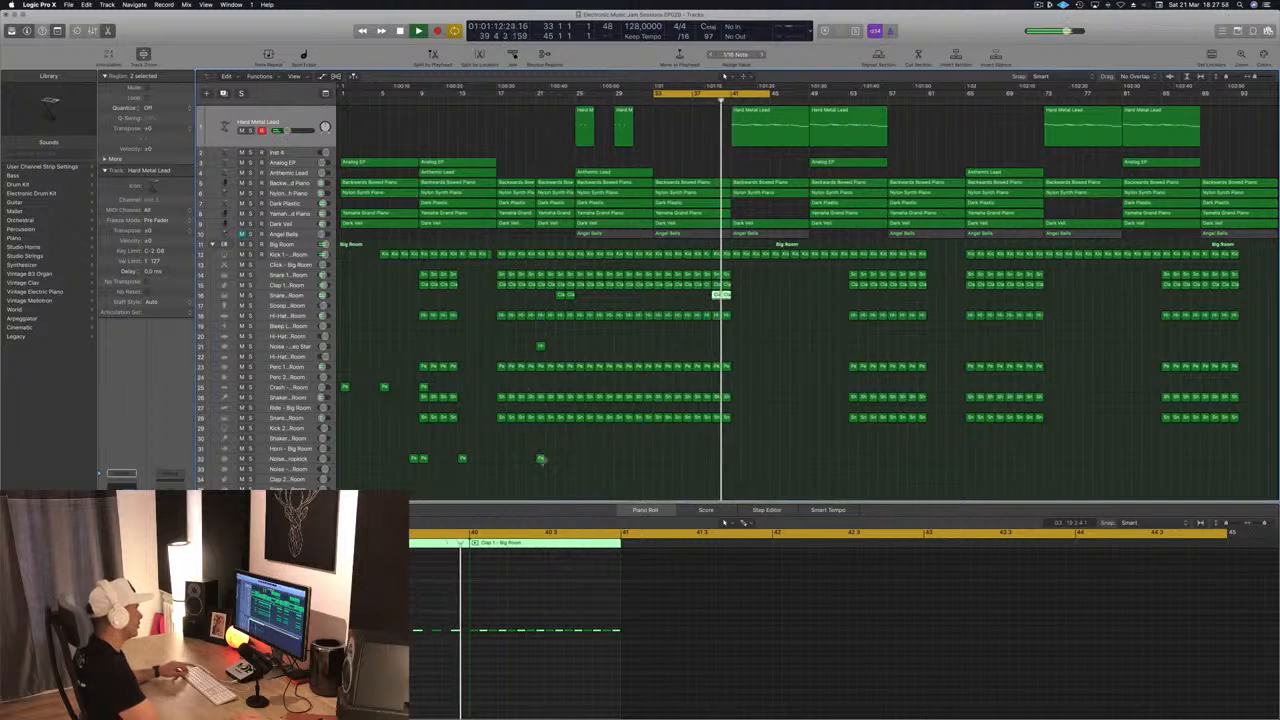
click(540, 347)
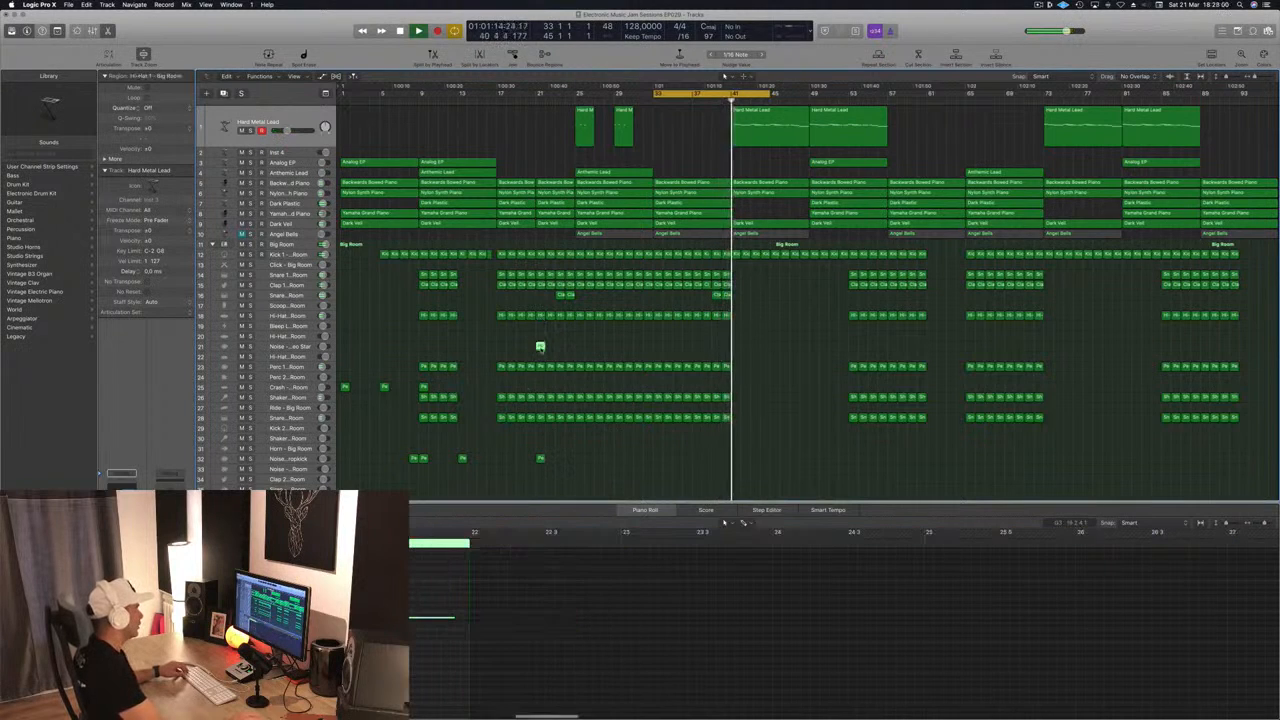
drag(540, 347, 736, 350)
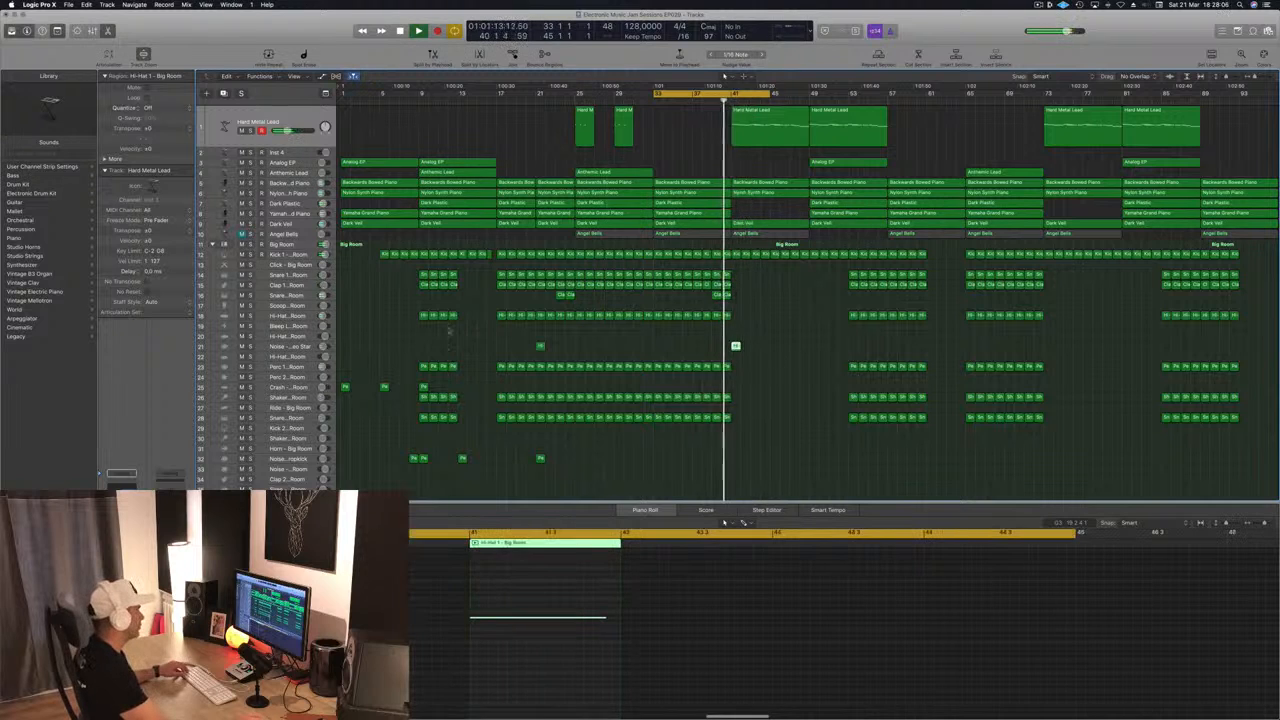
Select the Noise - Video Star track and delete the Backwards Bowed Piano region at bar 41.
click(300, 348)
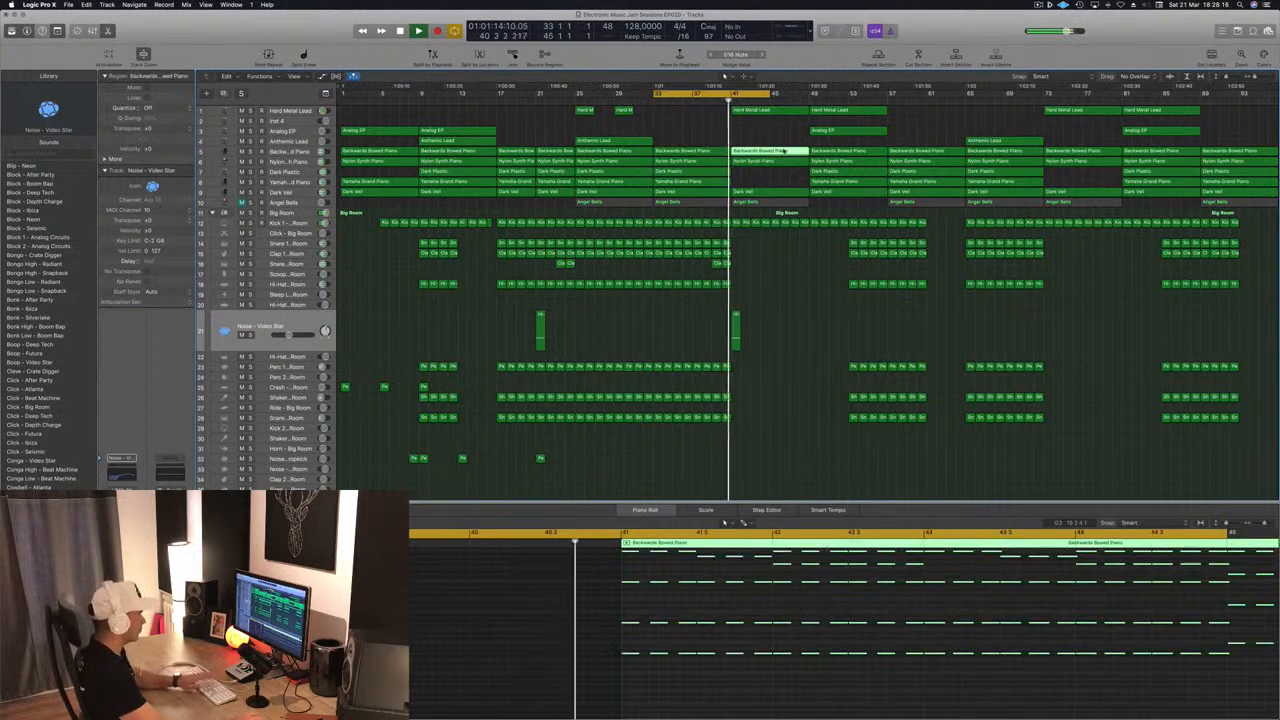
click(770, 140)
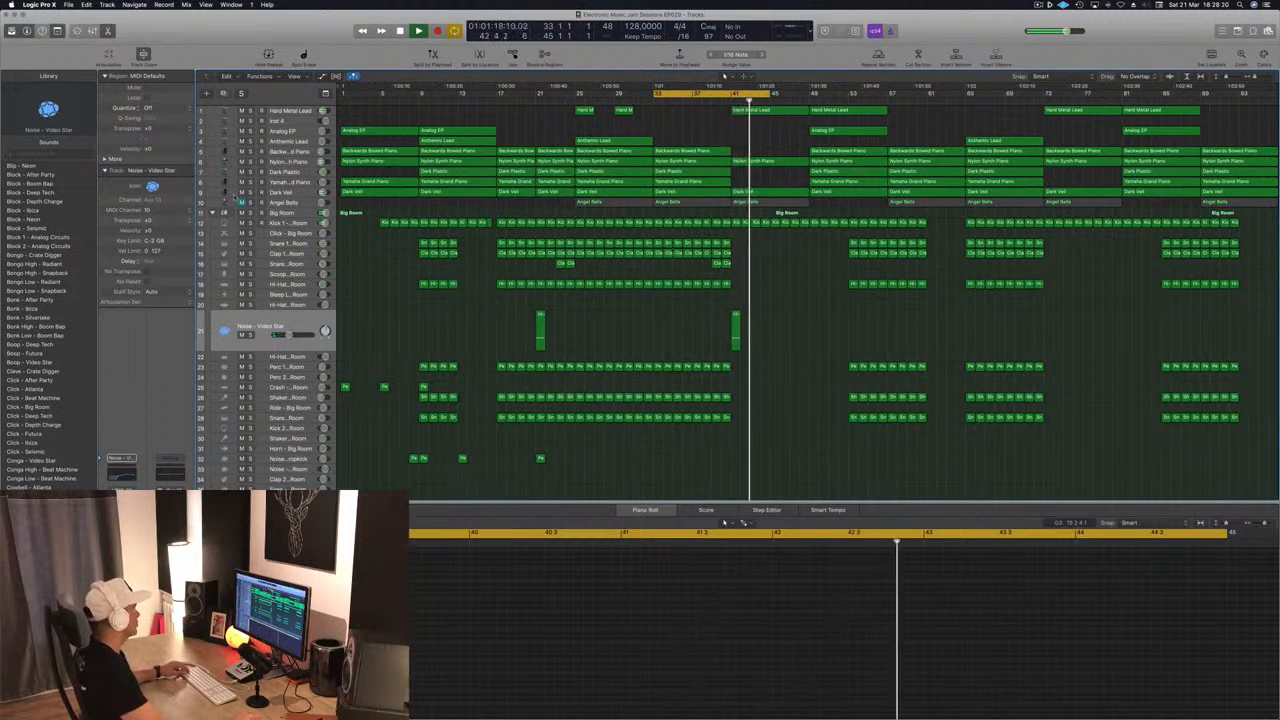
Unmute the Angel Bells track to hear it in the mix, and delete the whole track.
click(241, 203)
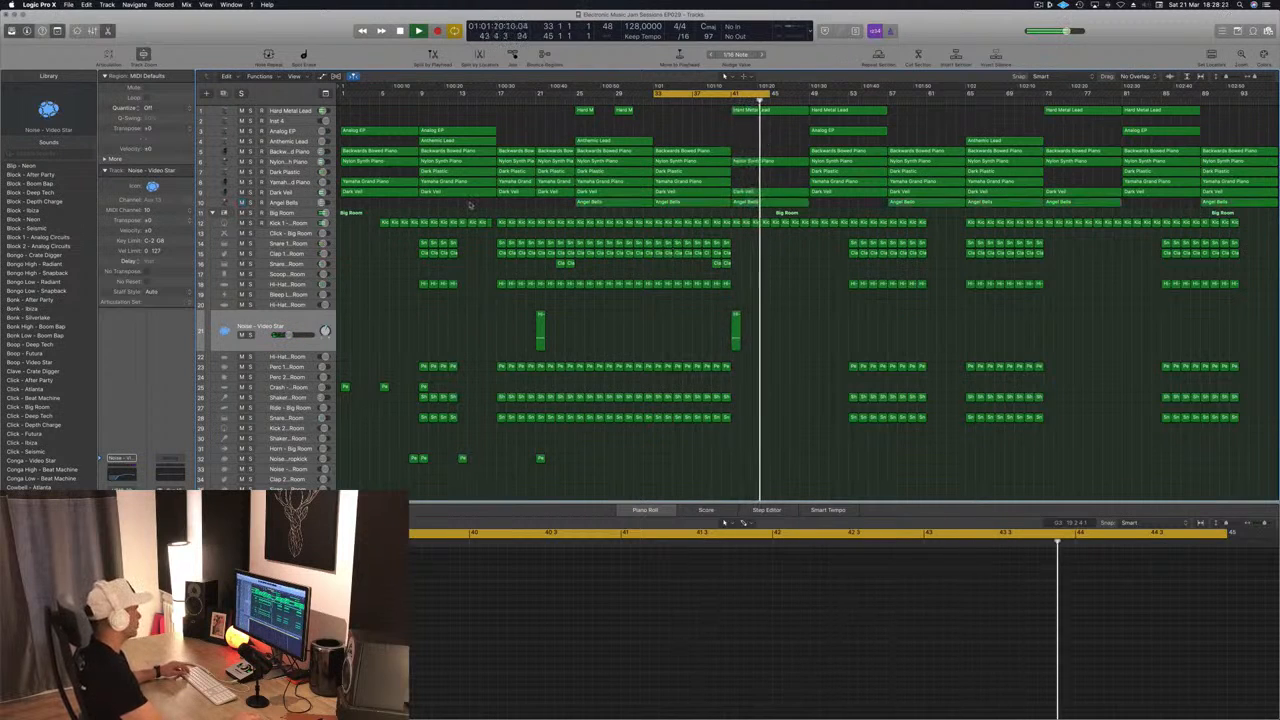
click(300, 203)
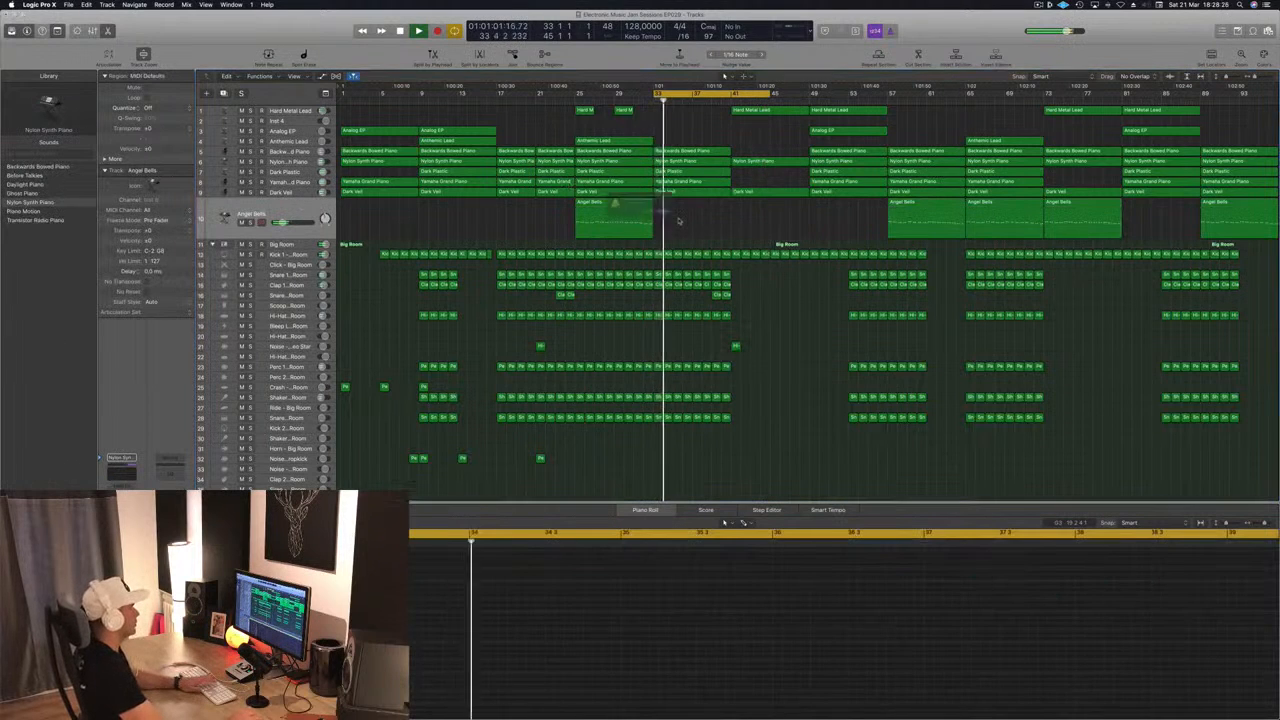
key(super+BackSpace)
click(705, 223)
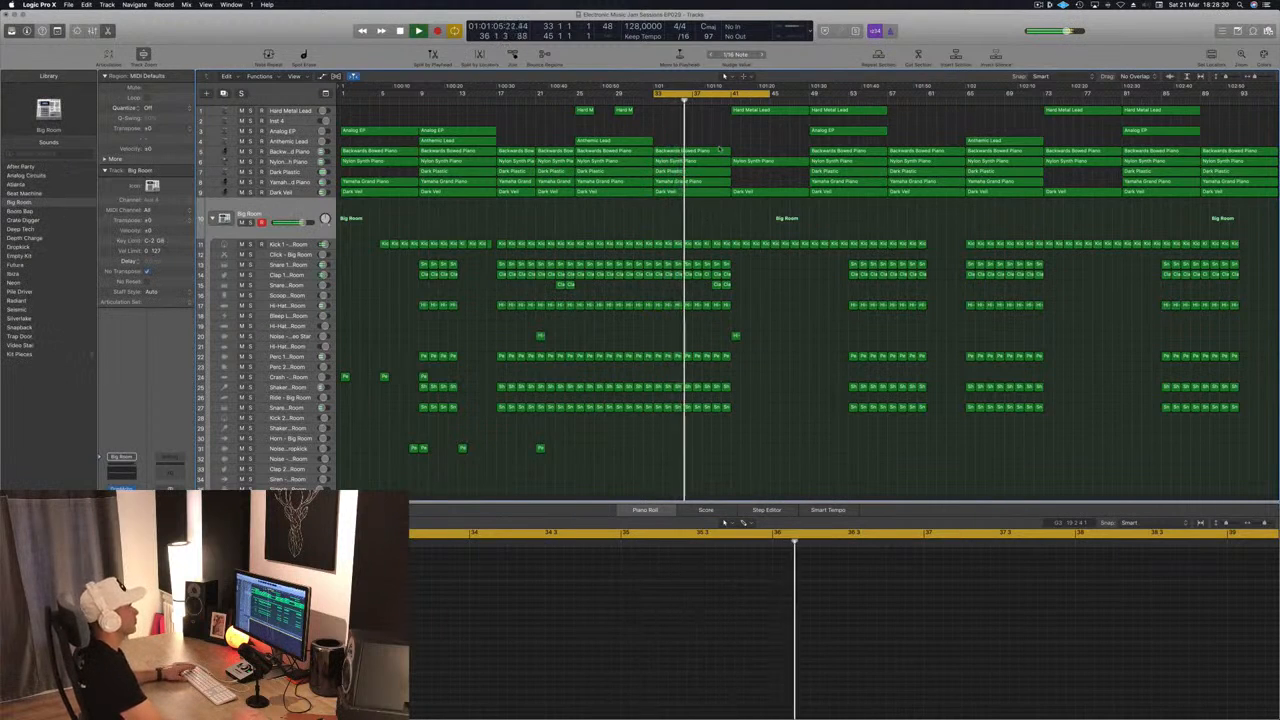
Try a copy of the bar 41 Hard Metal Lead region on the Inst 4 track, and delete the copy along with the track.
click(764, 112)
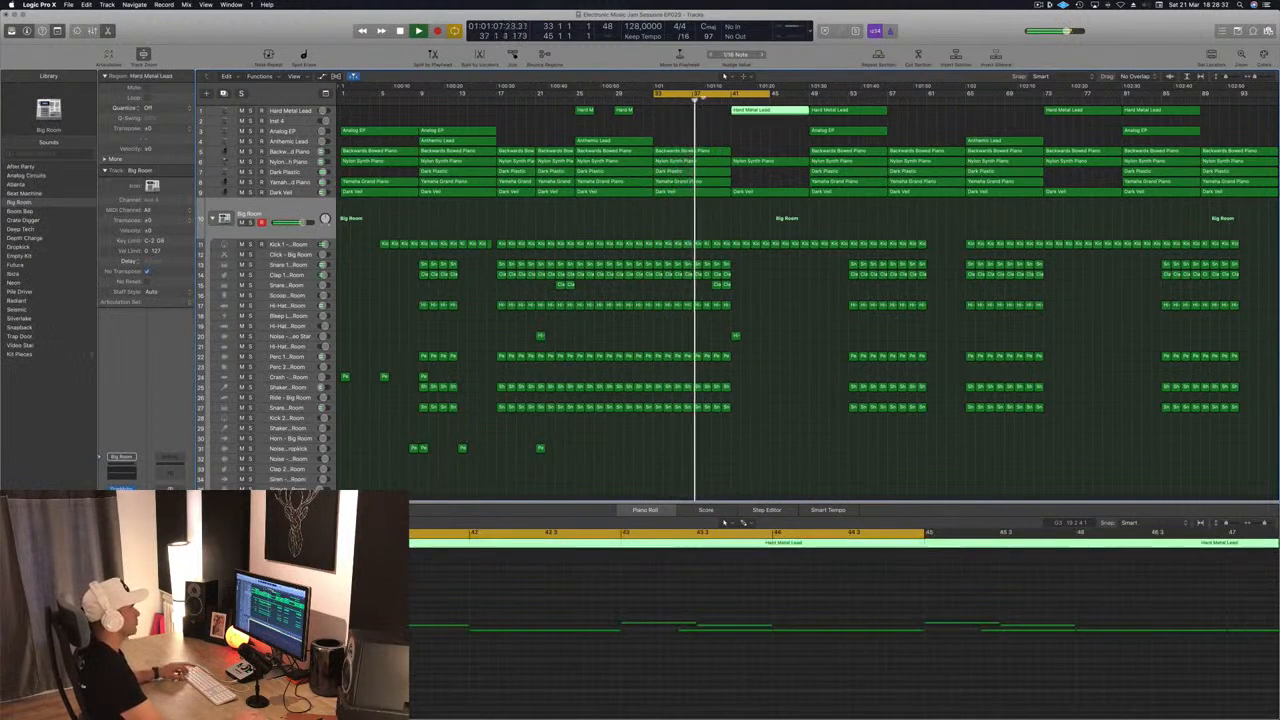
drag(764, 112, 770, 121)
click(299, 121)
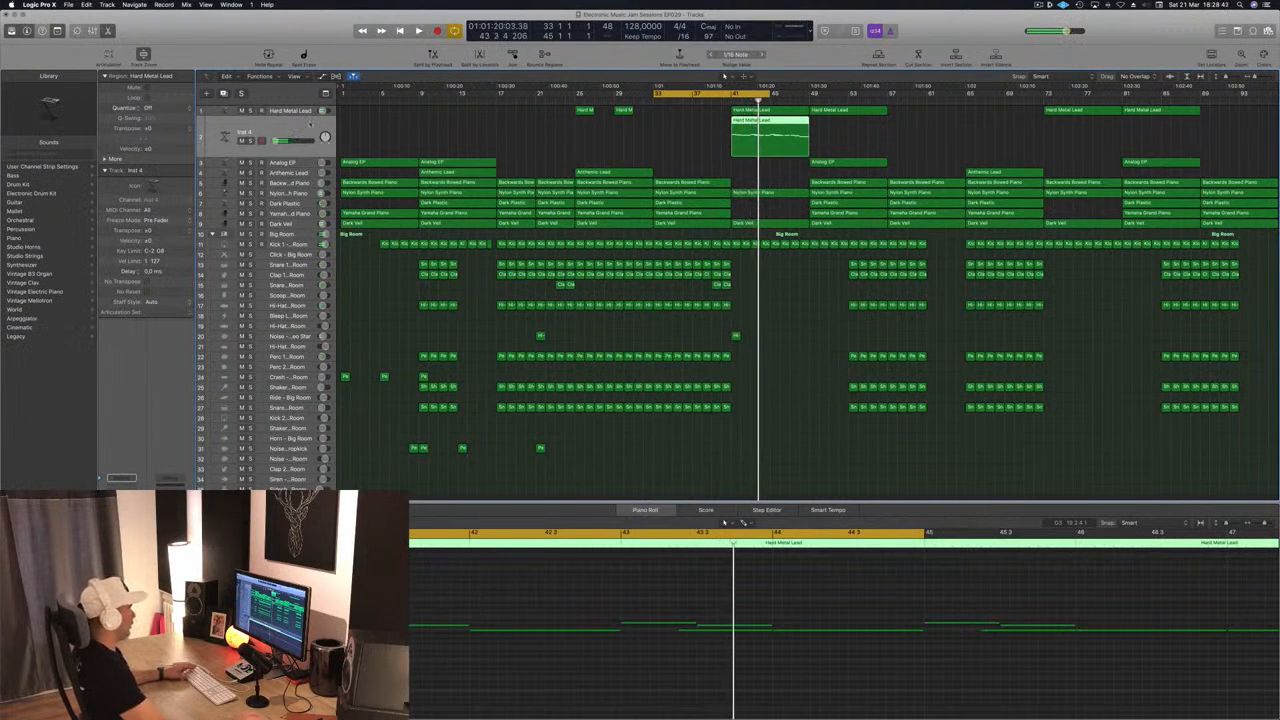
key(BackSpace)
key(super+BackSpace)
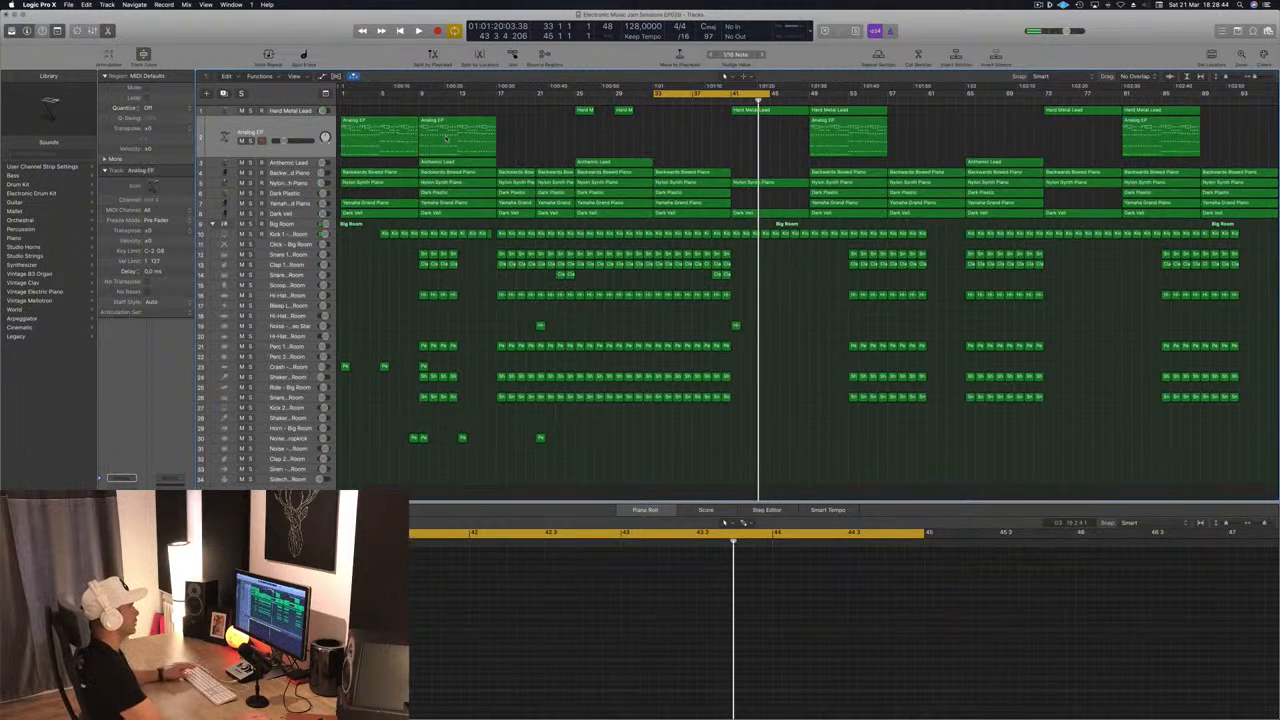
Play the section from bar 33, and move the cycle range to bars 25 to 33.
key(space)
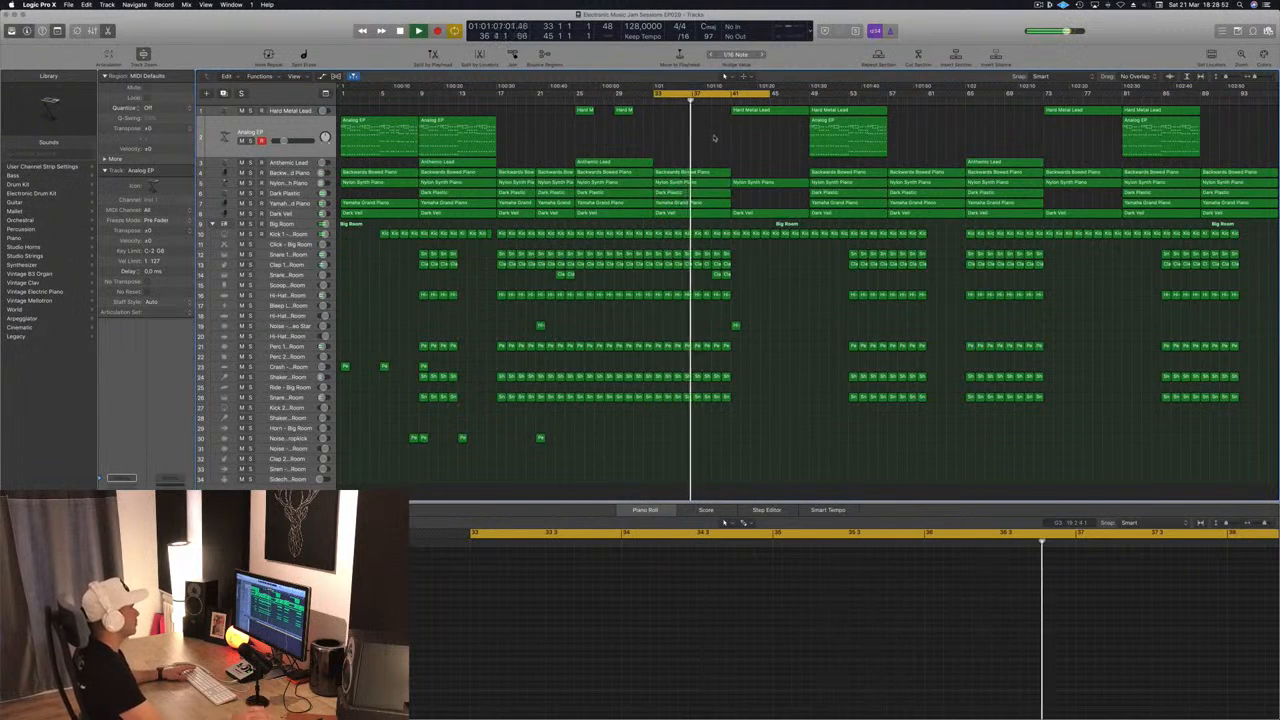
key(space)
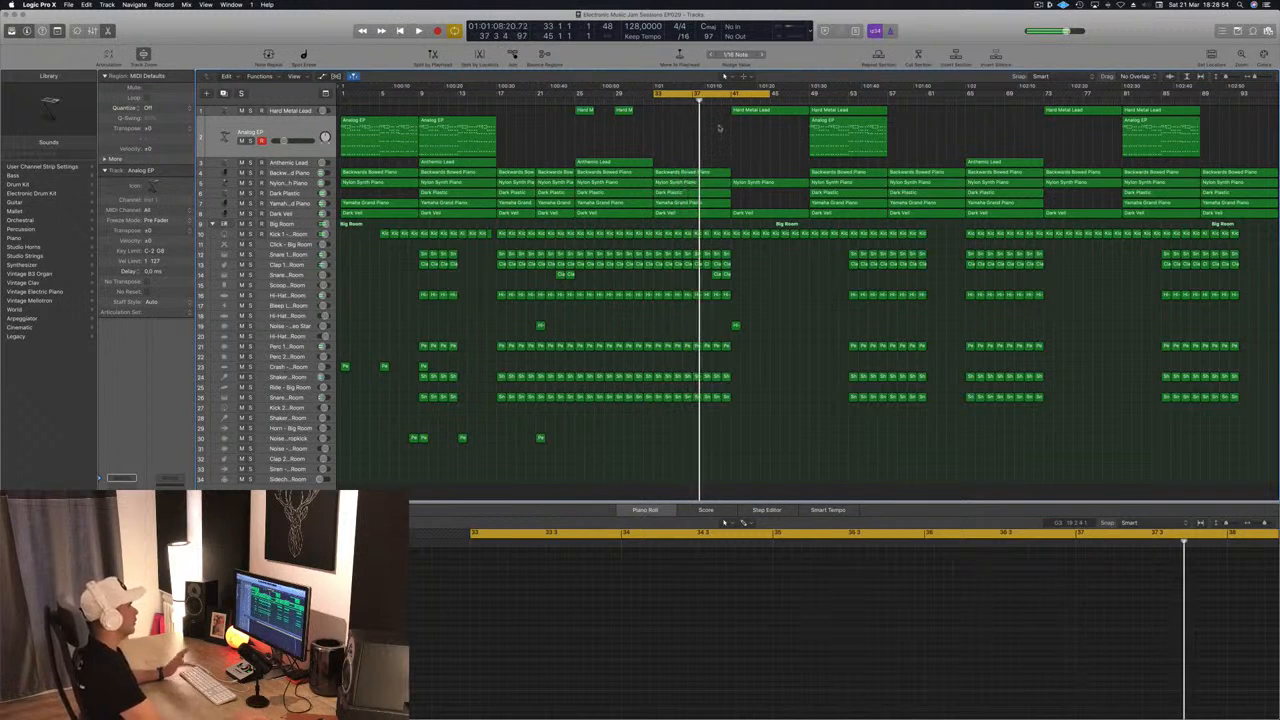
key(space)
drag(769, 94, 733, 101)
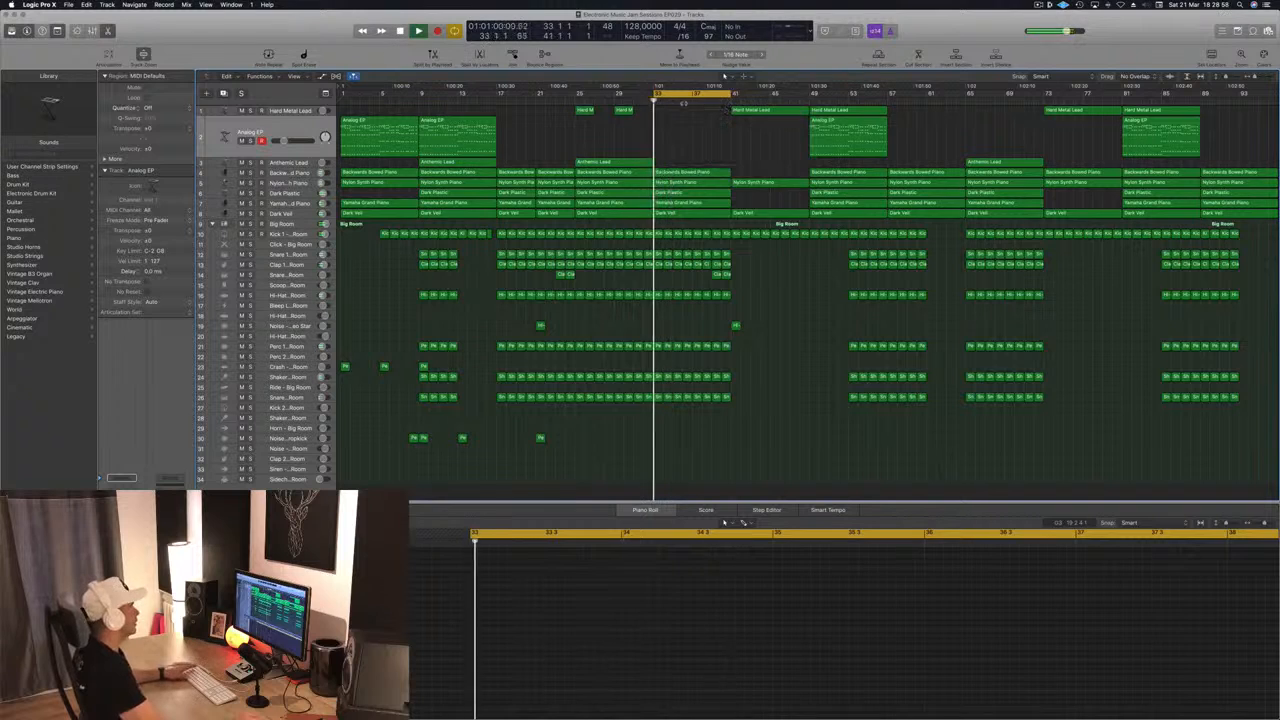
drag(656, 95, 577, 107)
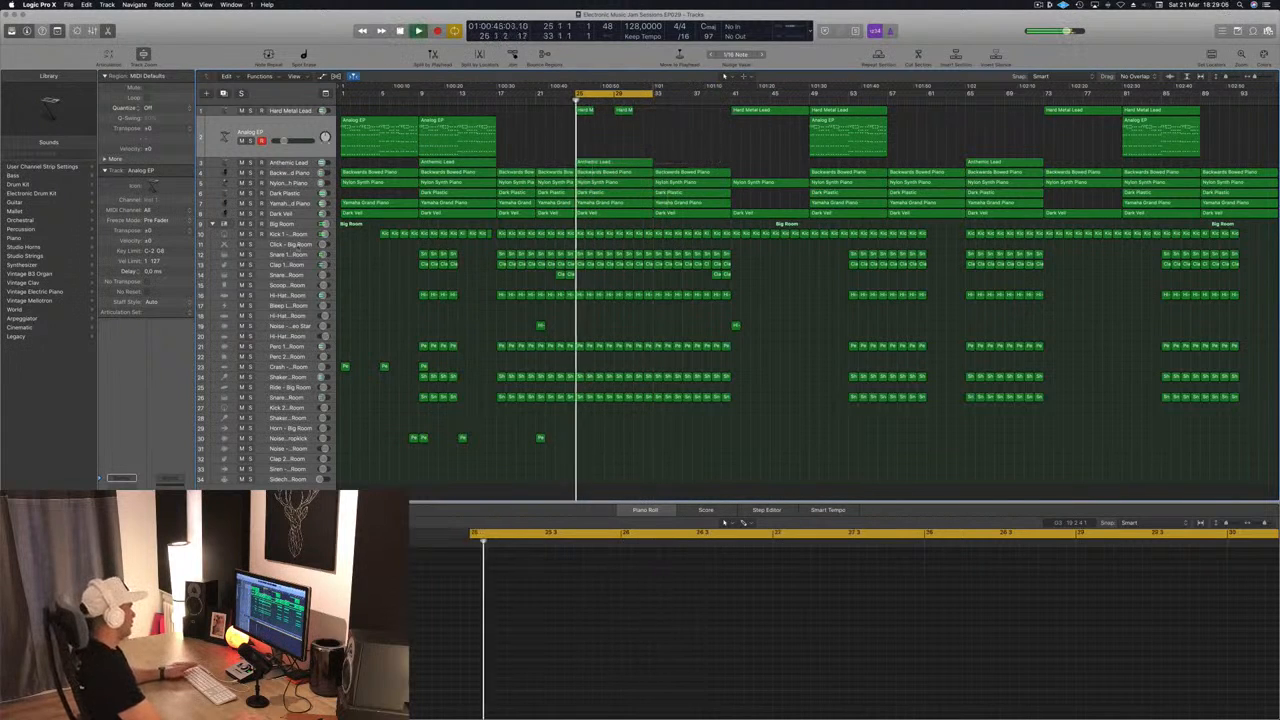
Solo the Kick 1 track and open the Big Room track's Multipressor, placing its window clear of the track headers.
click(252, 234)
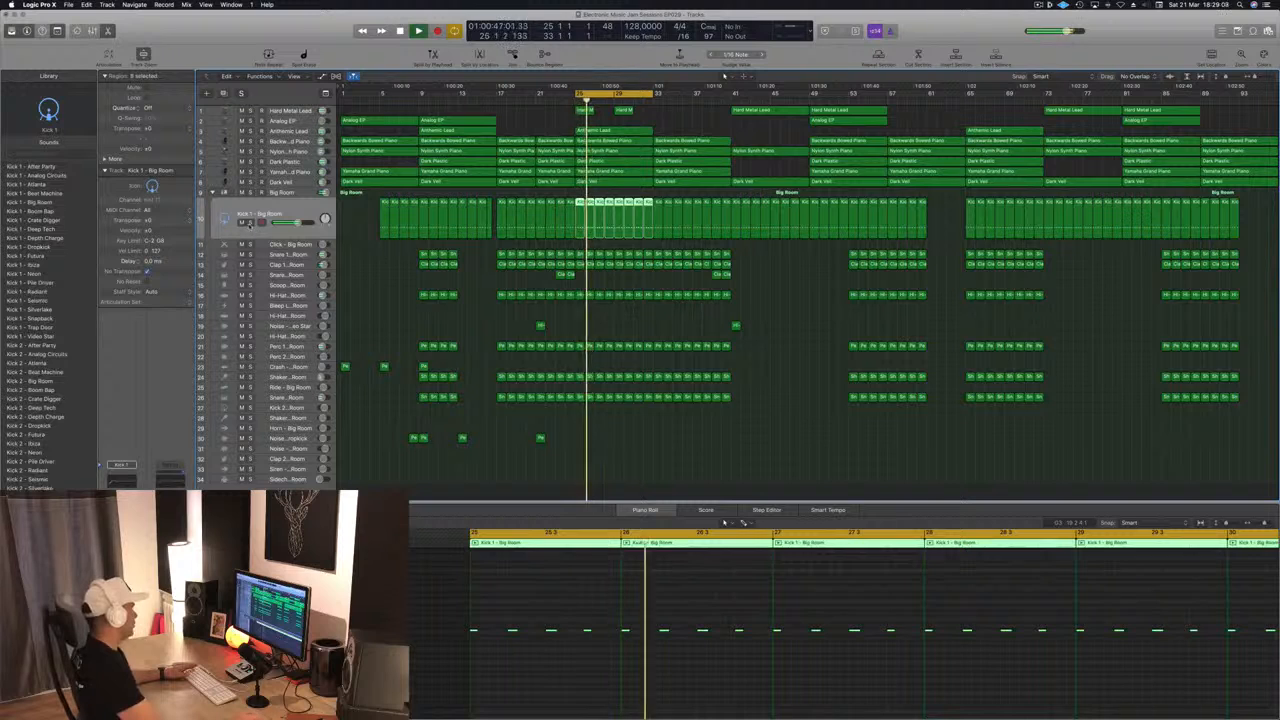
click(250, 221)
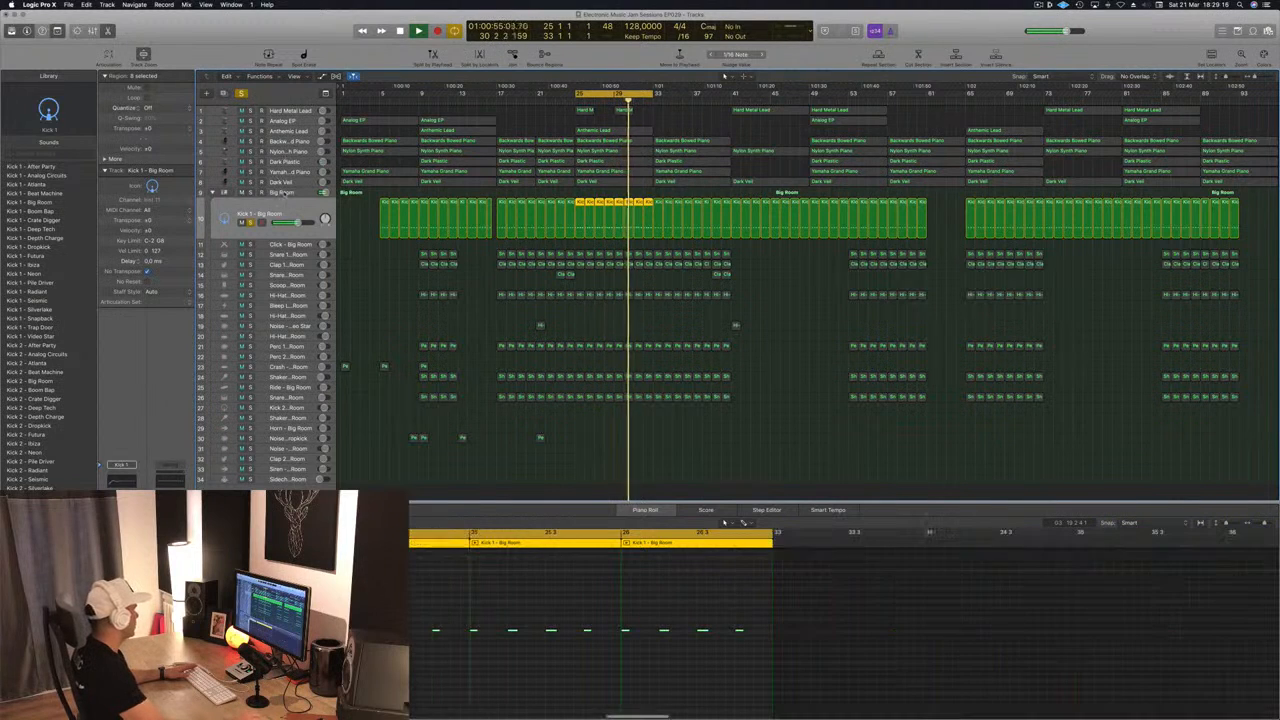
click(285, 193)
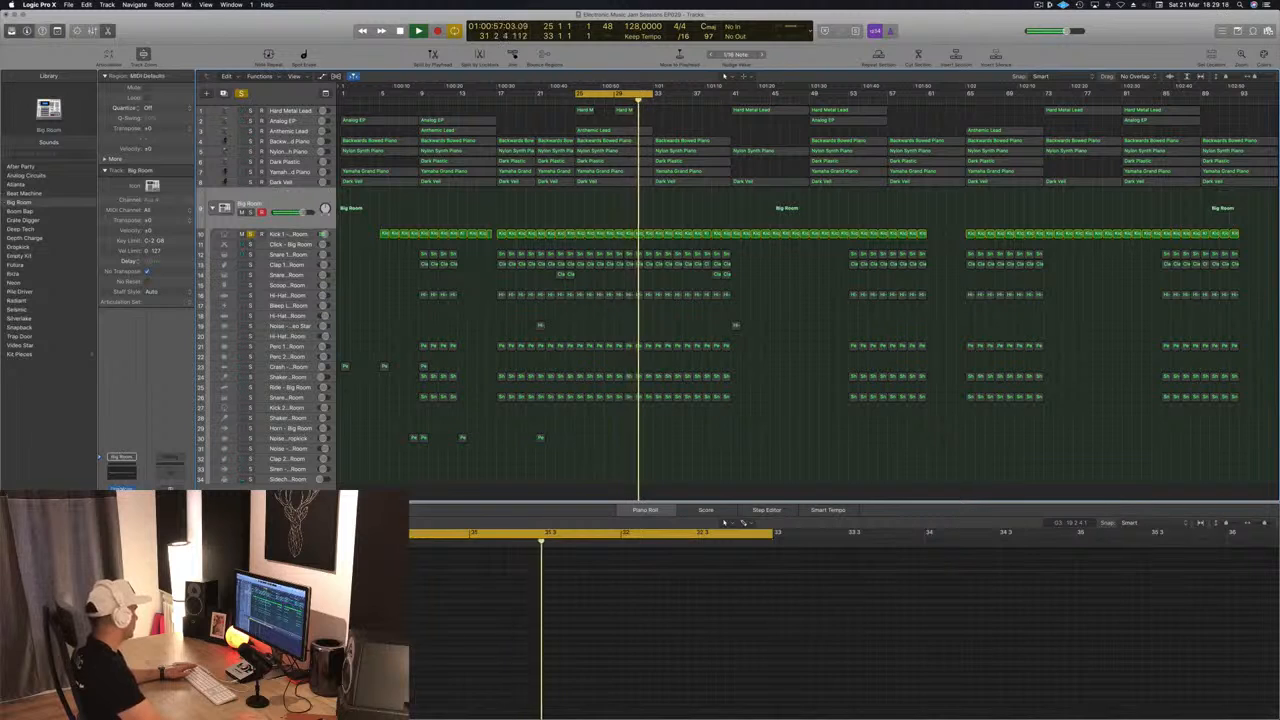
click(121, 500)
drag(160, 24, 358, 123)
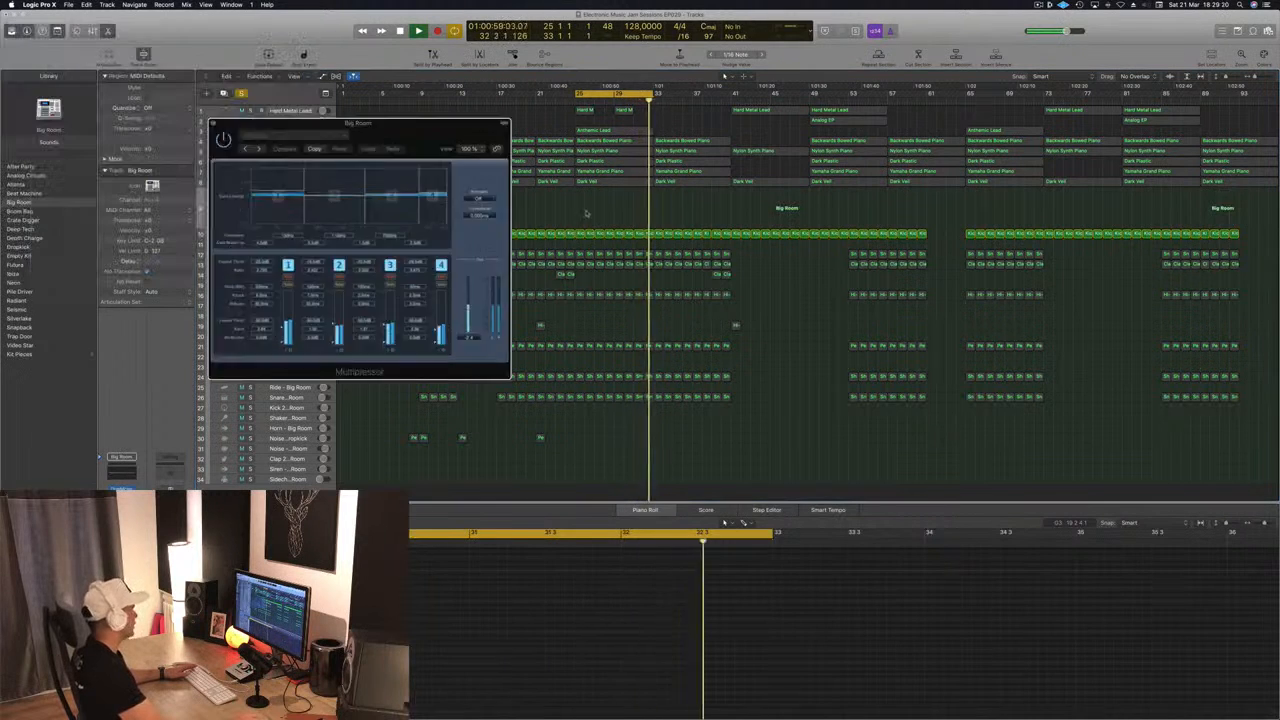
drag(586, 213, 980, 291)
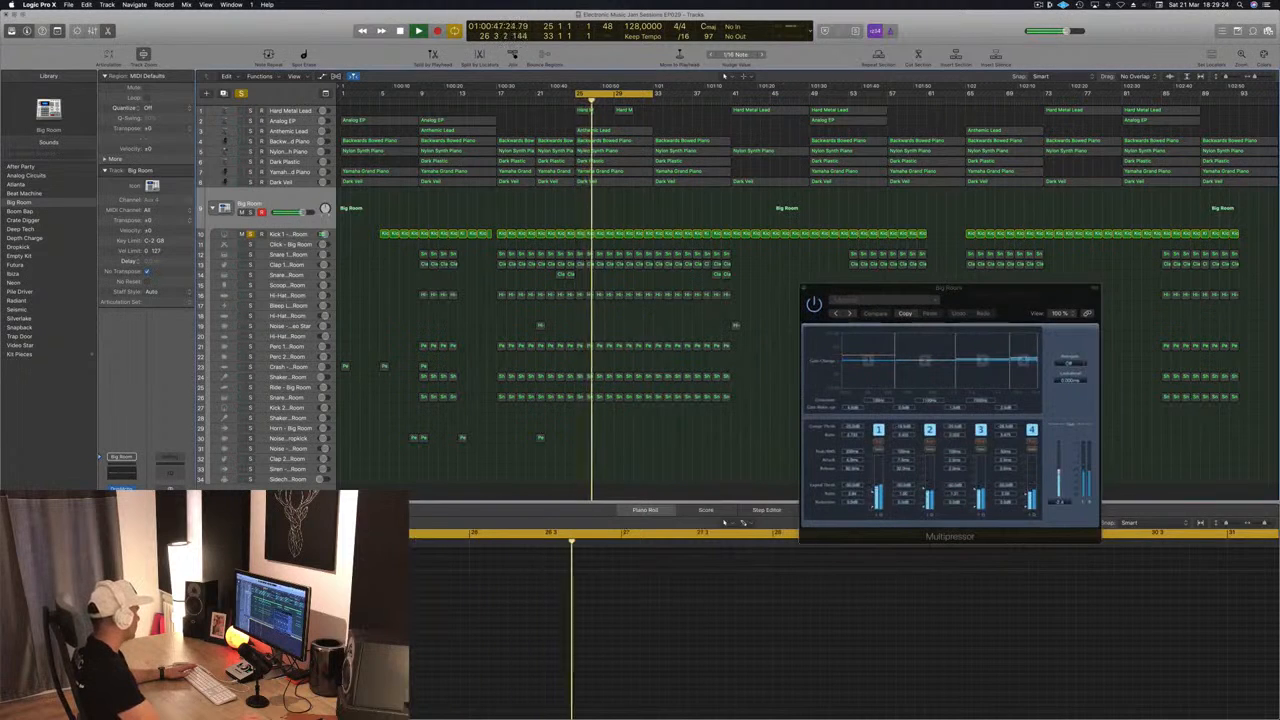
Lower the threshold in the Big Room Compressor and check the sound with Big Room soloed instead of the kick.
key(v)
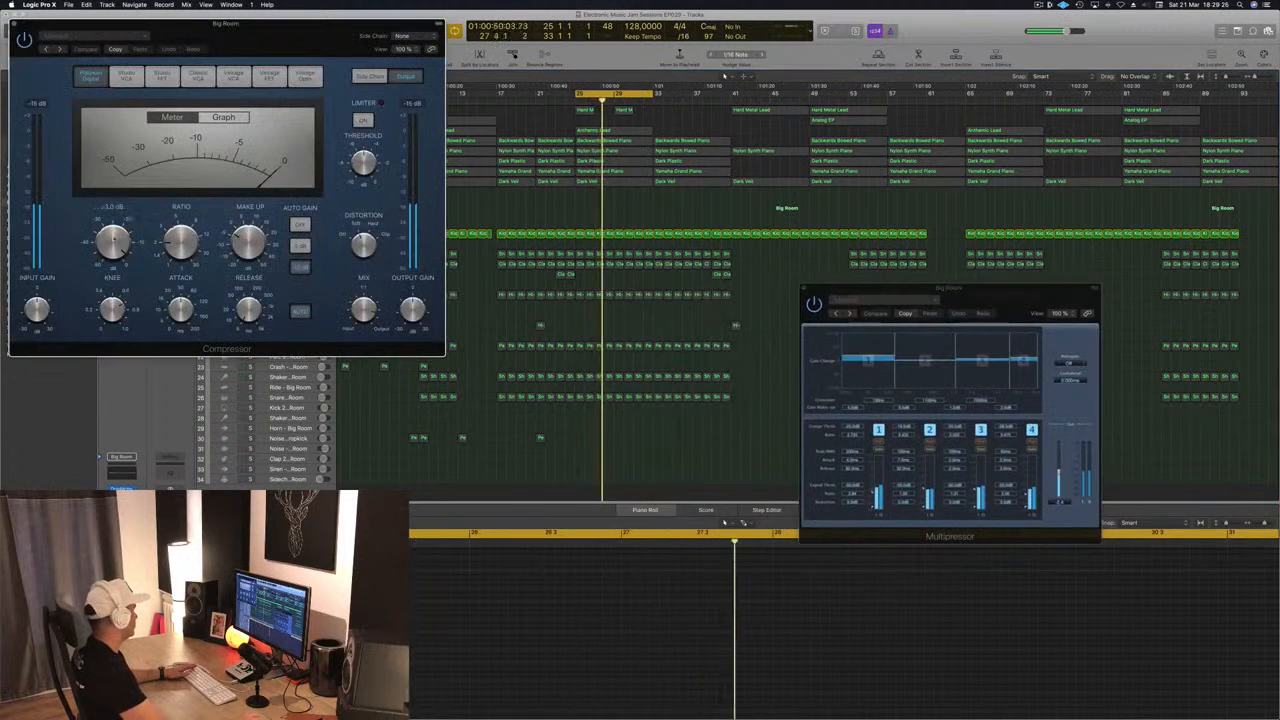
drag(113, 256, 114, 269)
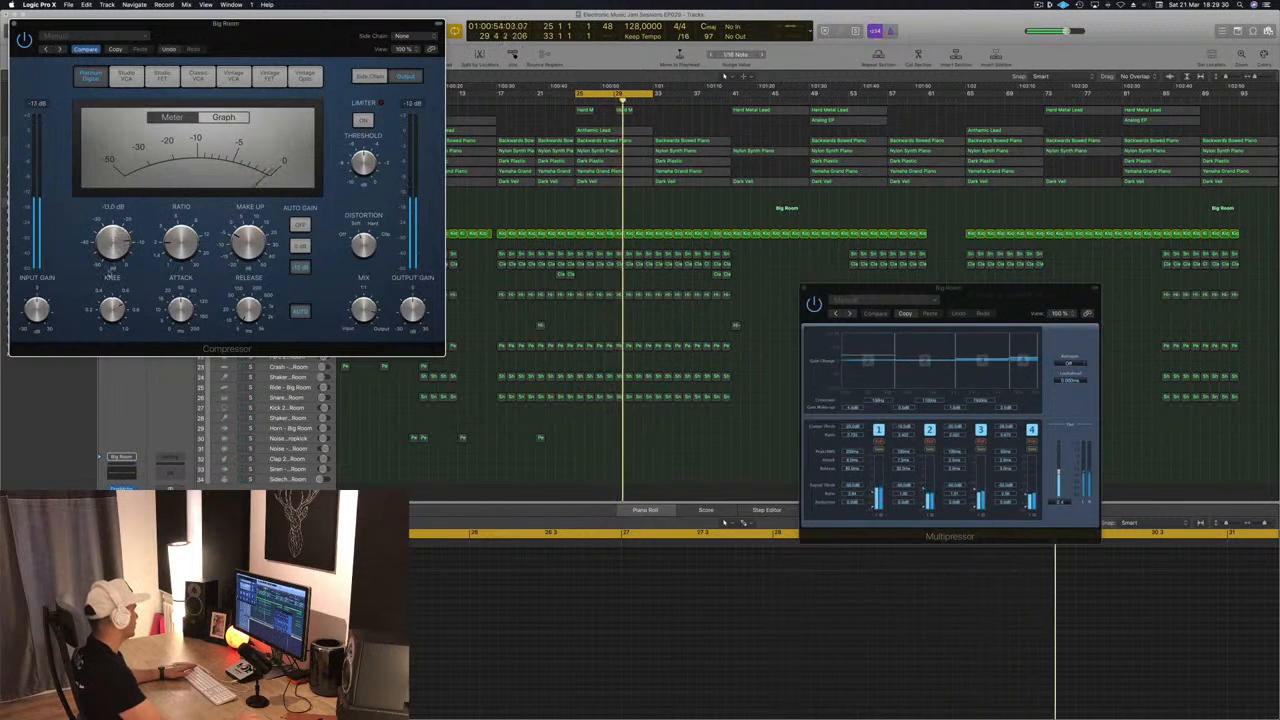
drag(300, 22, 1041, 161)
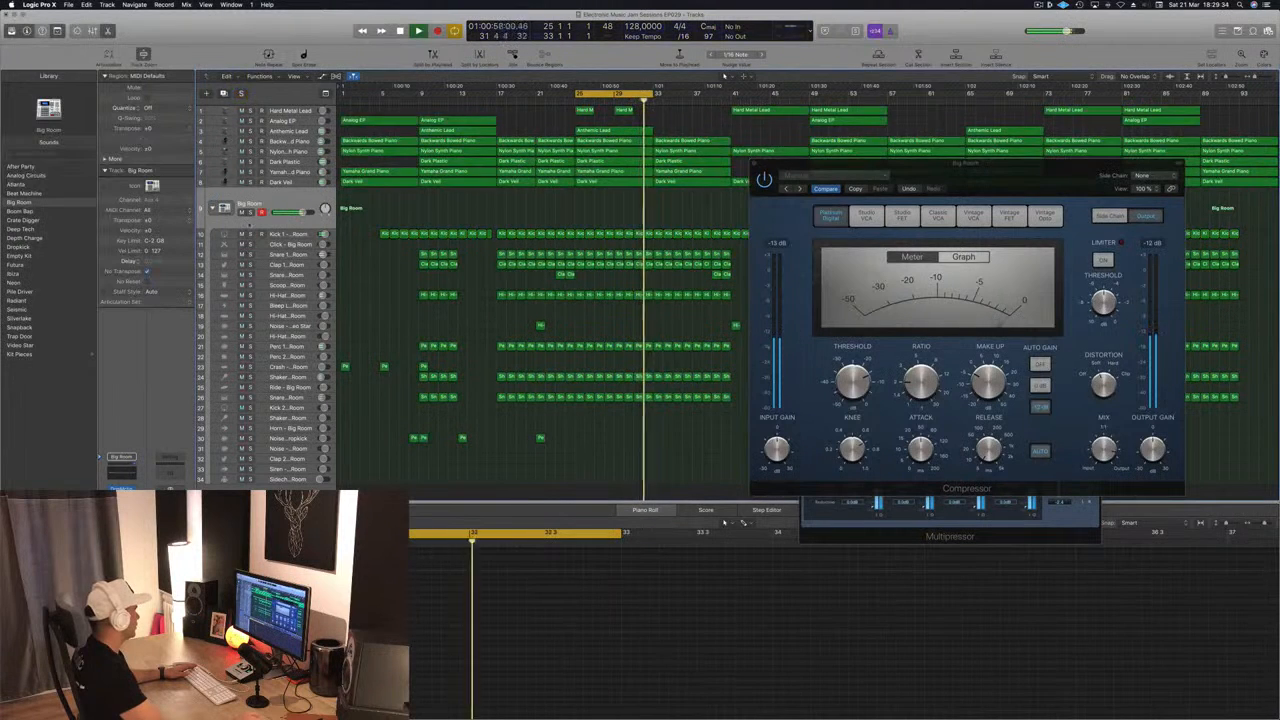
drag(959, 178, 892, 173)
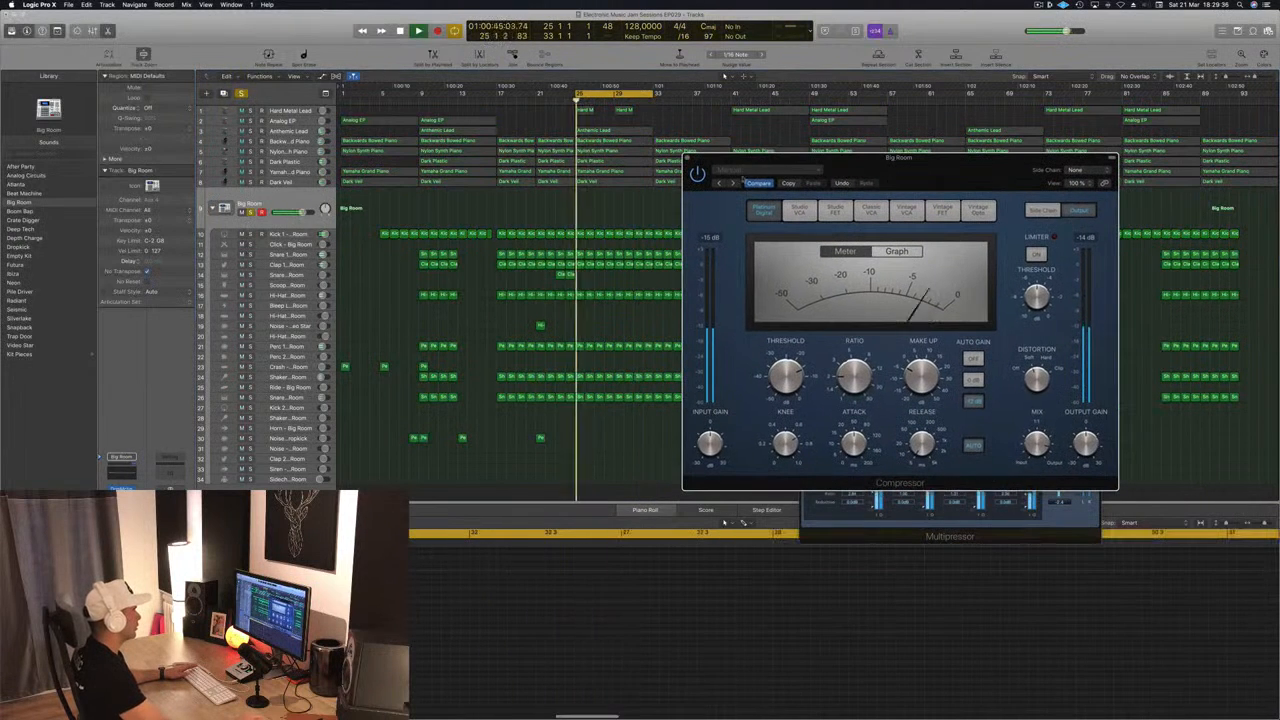
drag(727, 176, 649, 192)
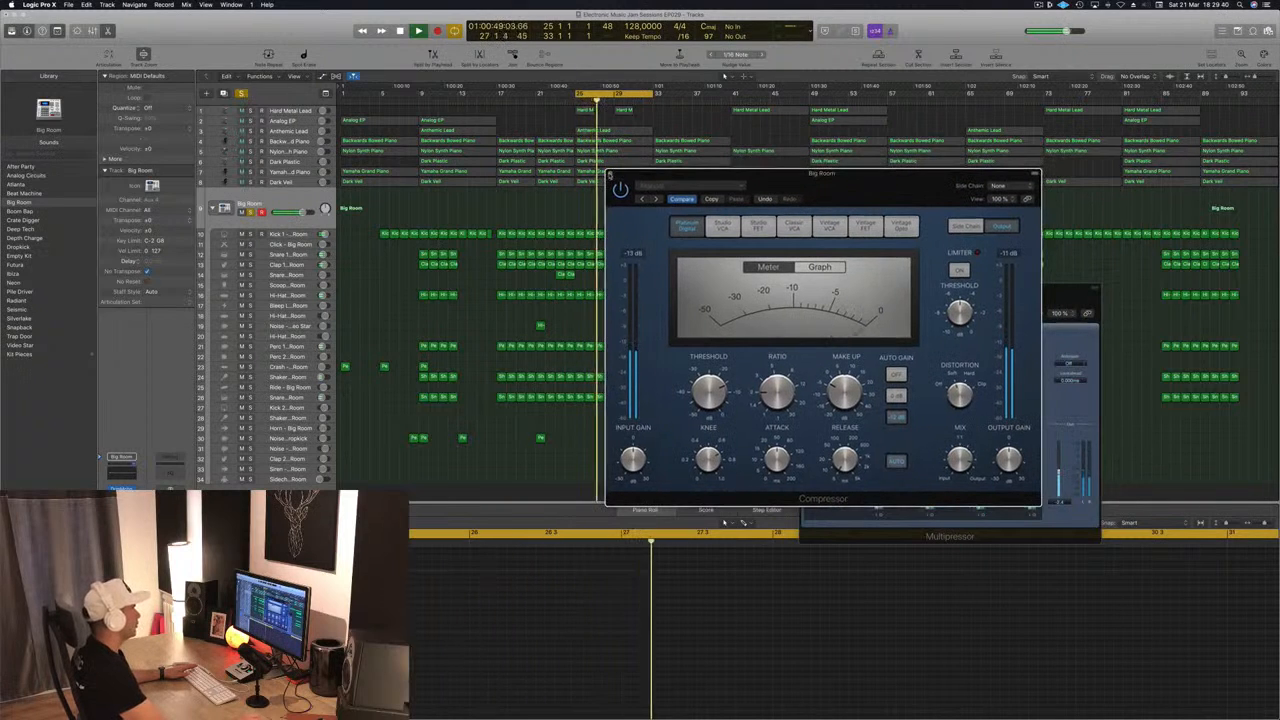
click(610, 175)
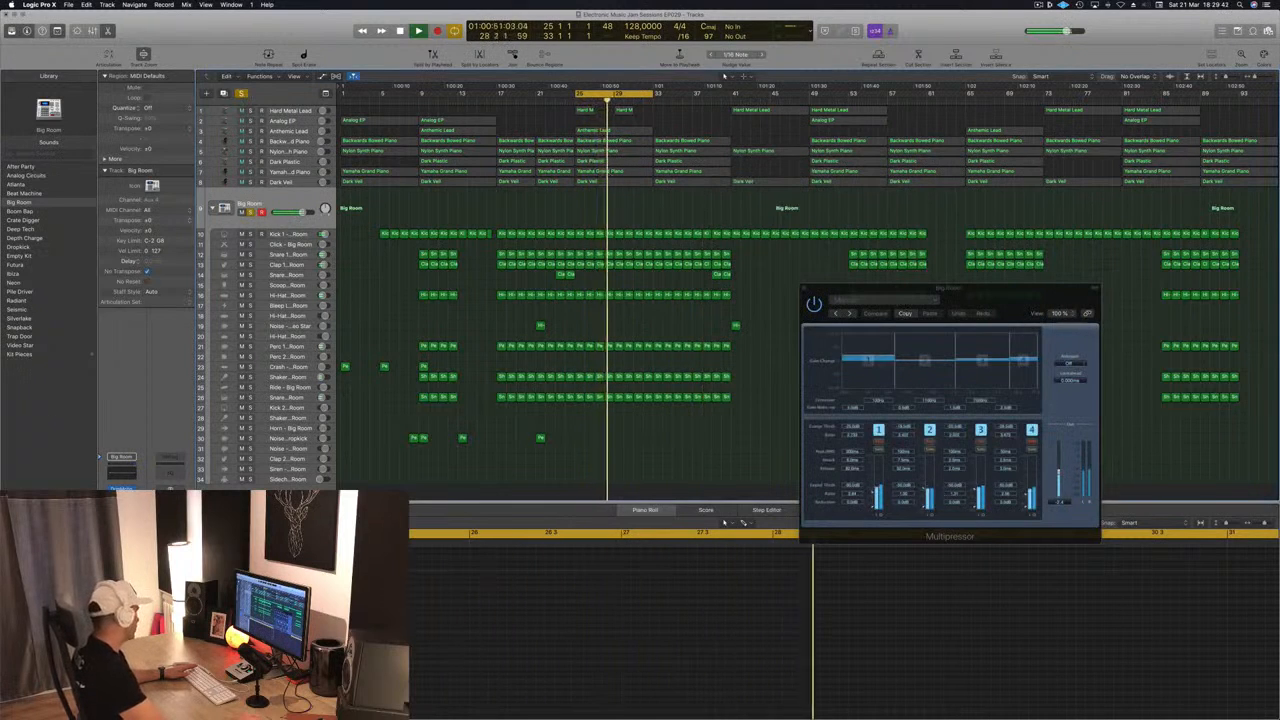
Open the AutoFilter on the Big Room track to examine its settings, and close it.
click(121, 521)
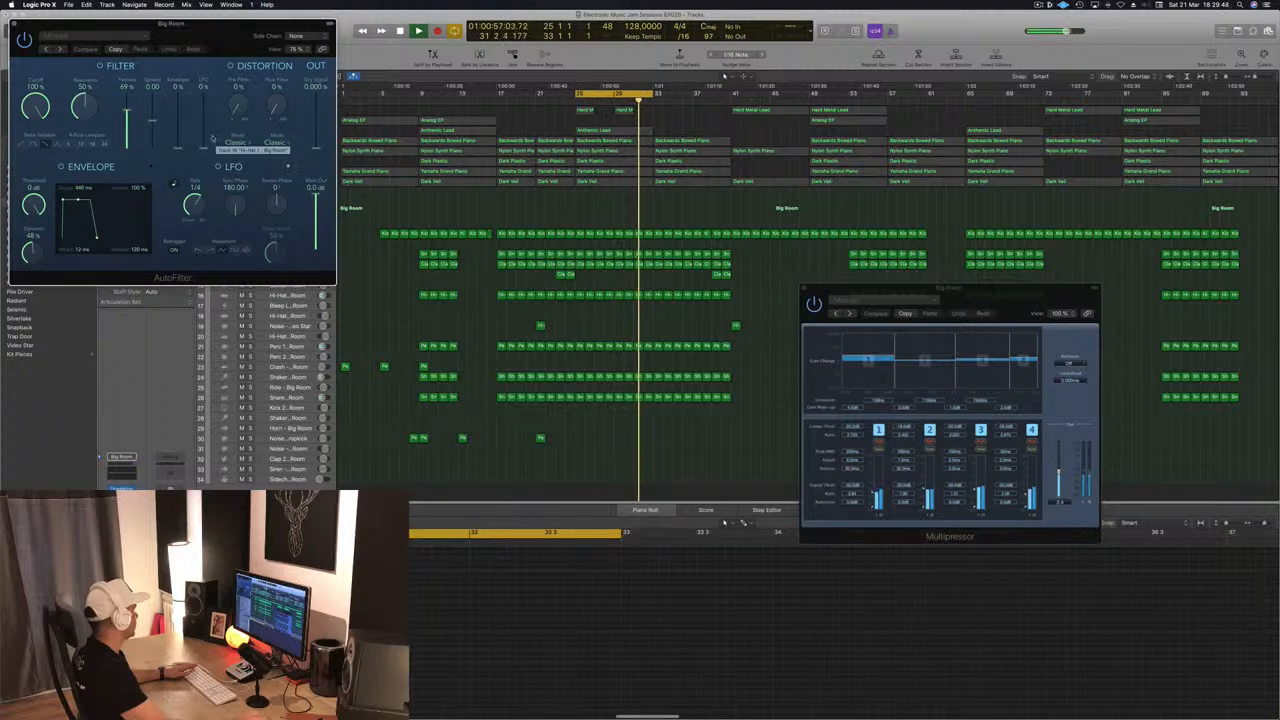
drag(156, 39, 618, 305)
click(403, 298)
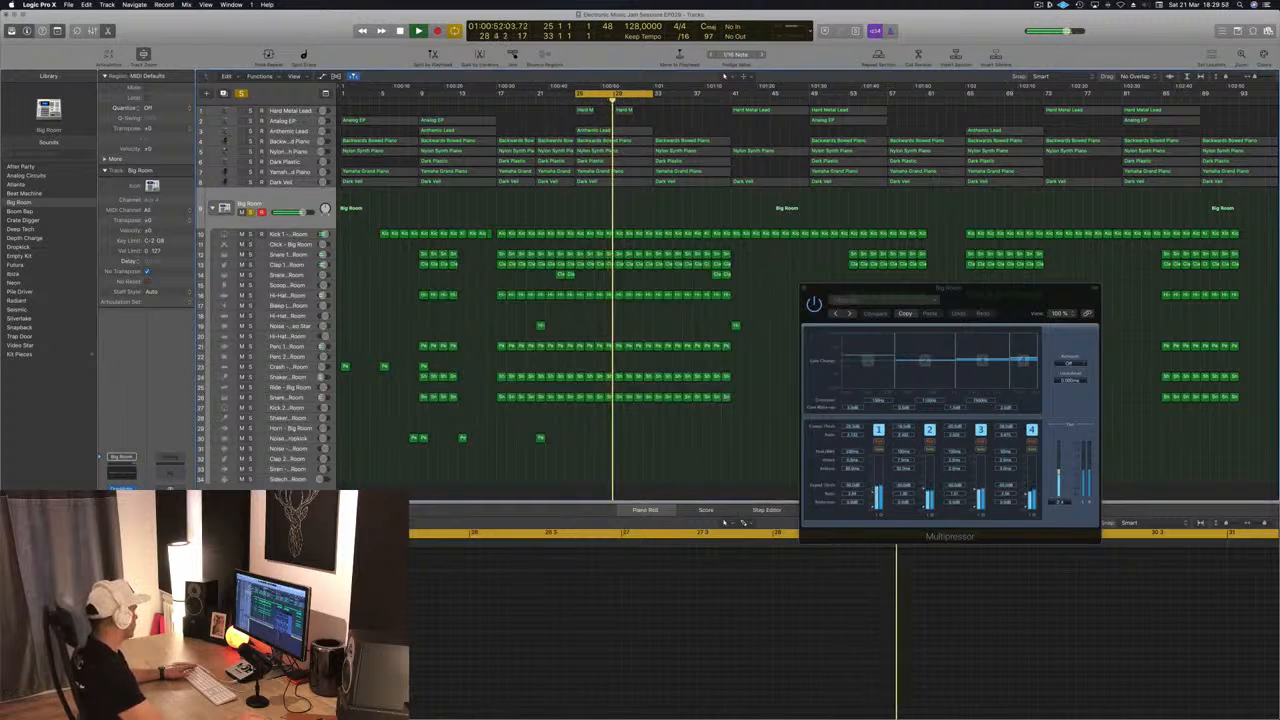
Try the Big Room Stereo Delay with the left output mix at 100%, undo the change and close the plug-in.
click(121, 521)
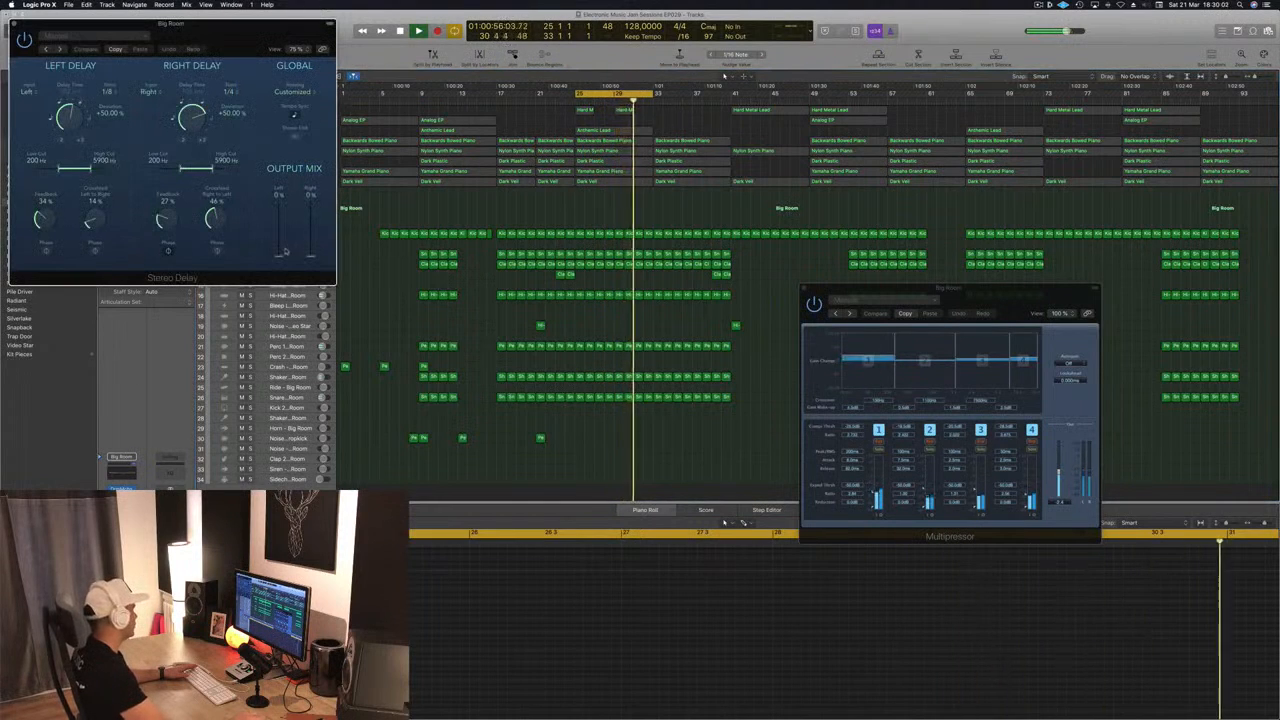
drag(279, 255, 283, 217)
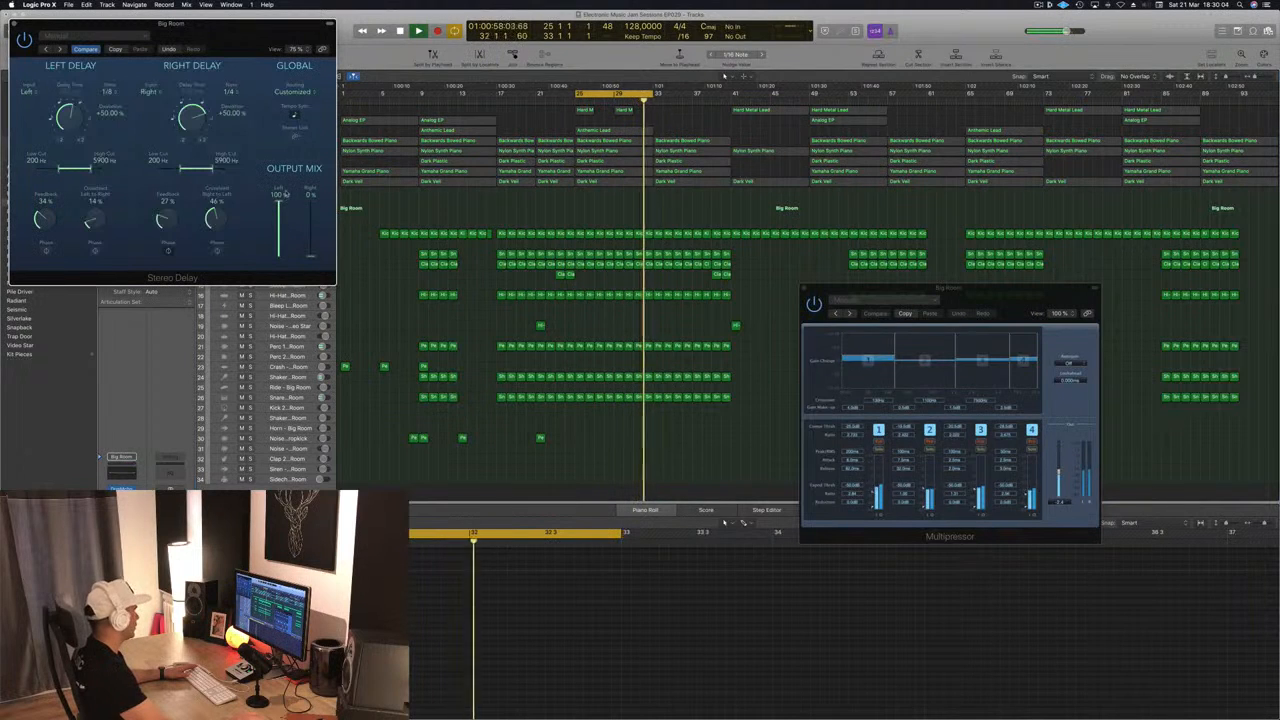
click(169, 48)
drag(22, 27, 78, 33)
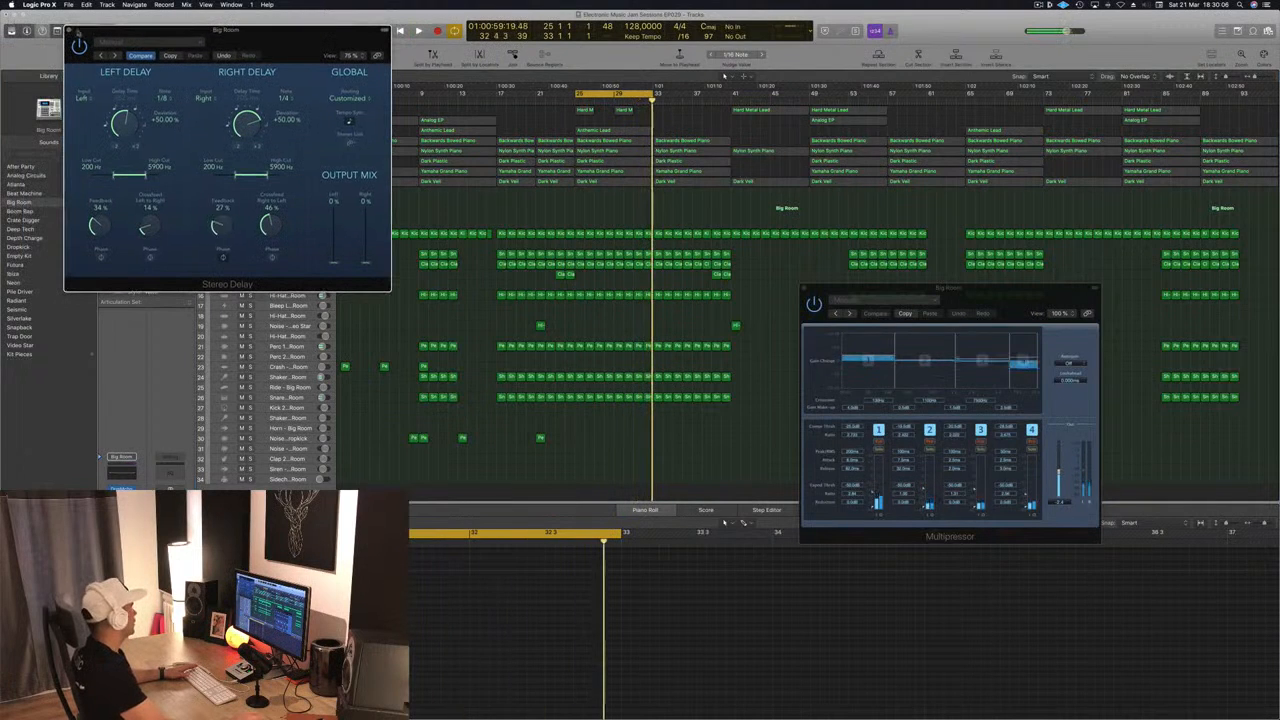
click(70, 30)
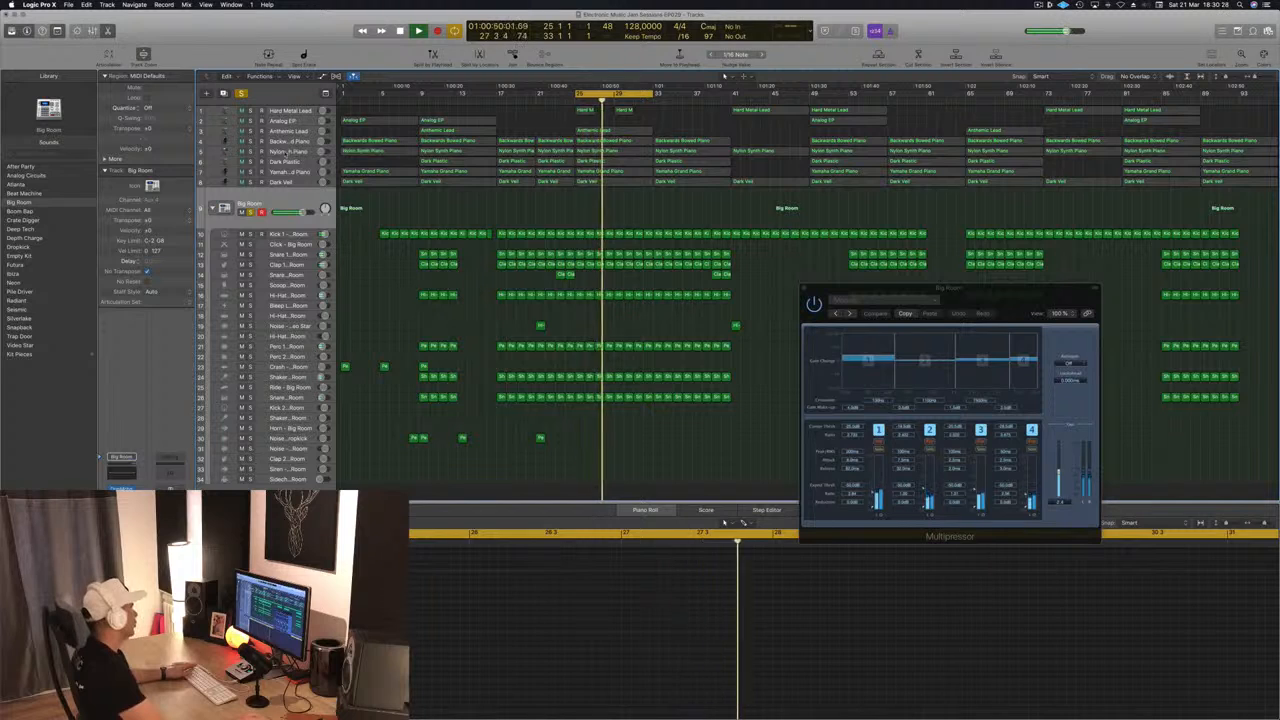
Solo the Dark Plastic track and open its Compressor, placing the window clear of the channel strip.
click(298, 151)
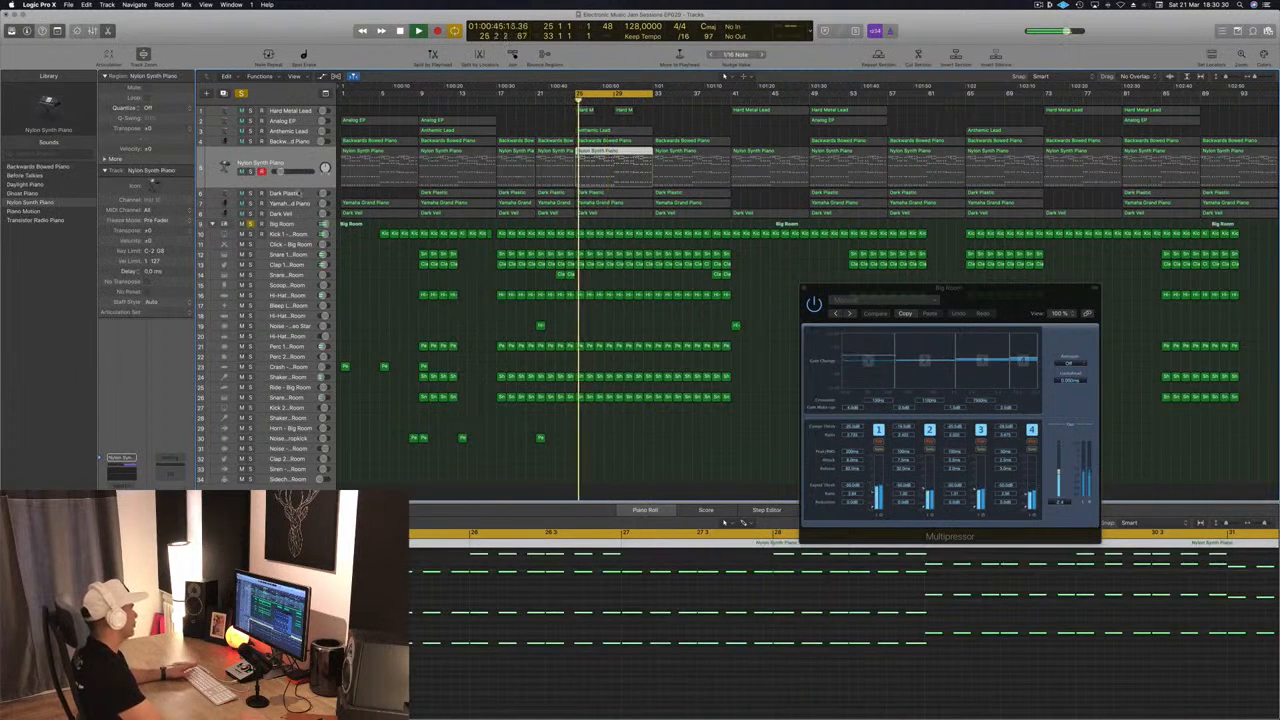
click(298, 192)
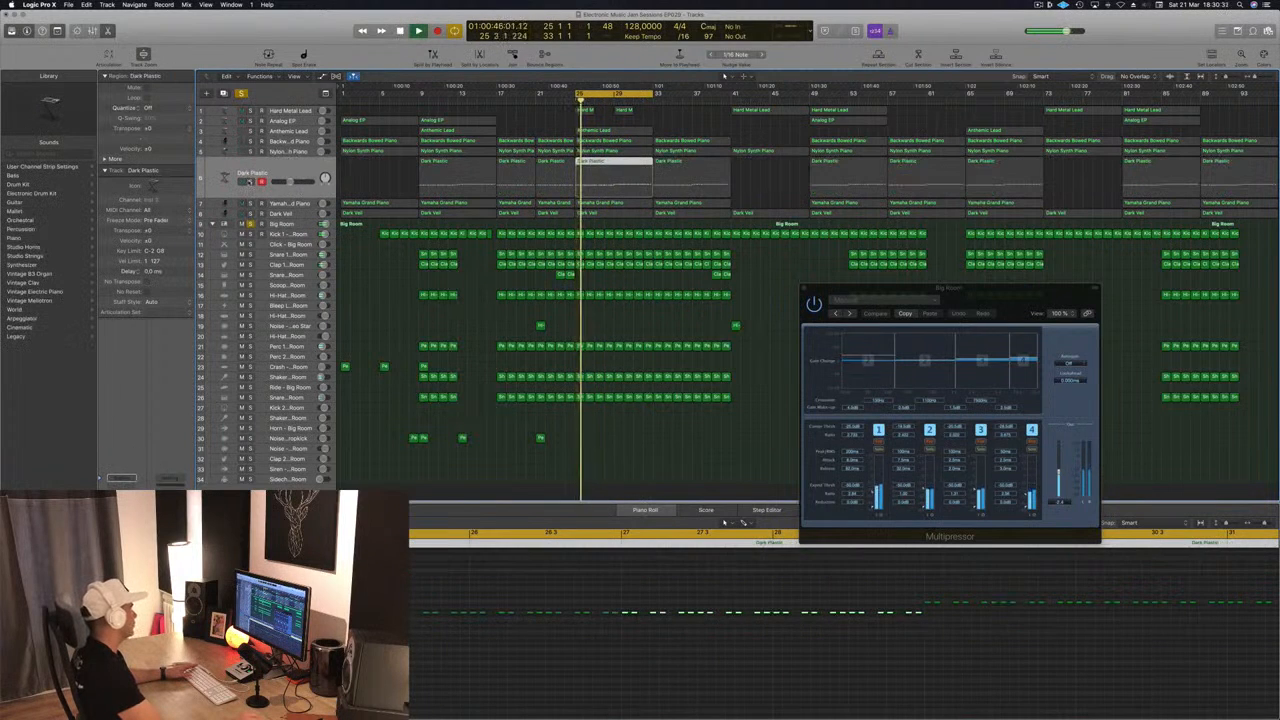
click(249, 181)
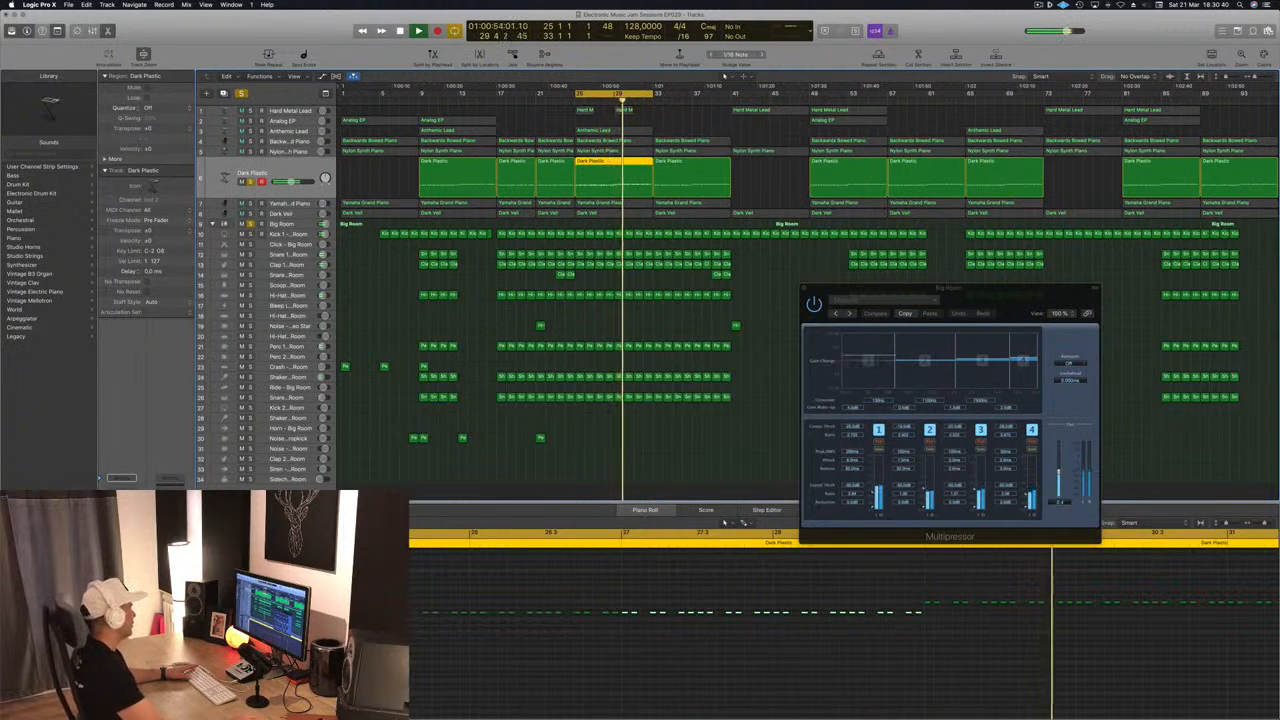
click(122, 485)
drag(225, 22, 462, 108)
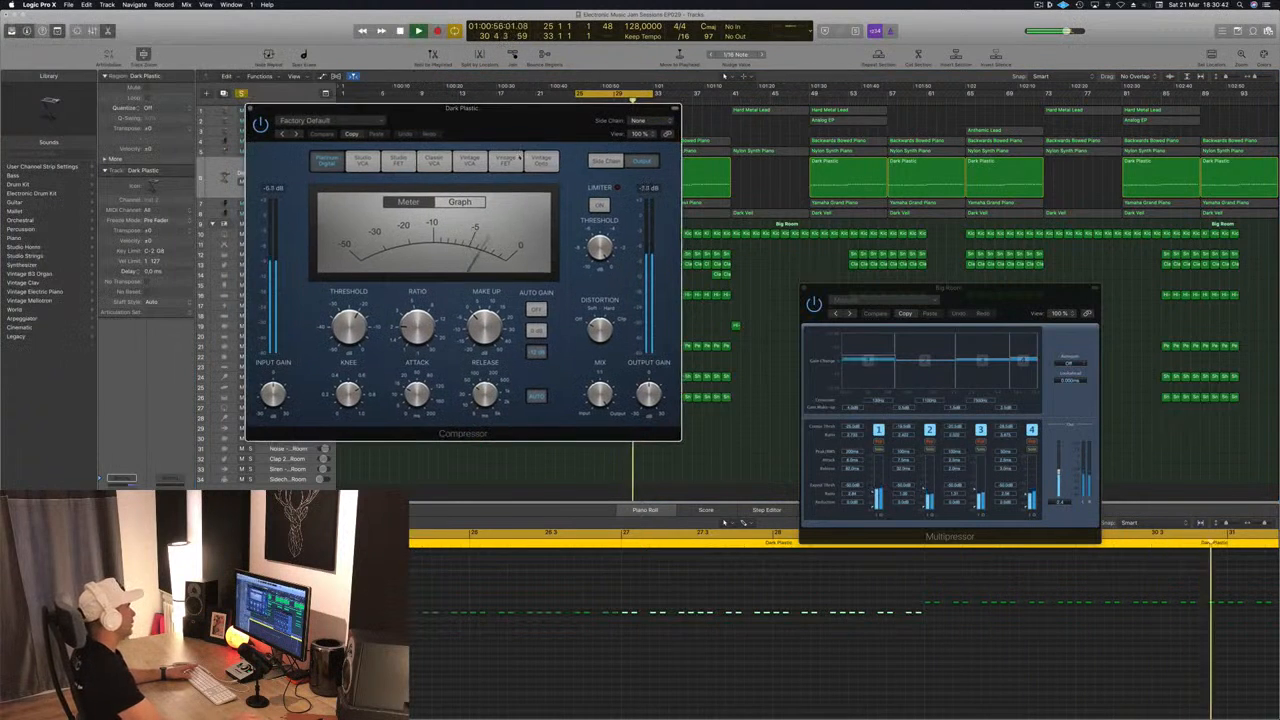
Try the Vintage FET and Vintage Opto circuit types in the Dark Plastic Compressor and close the plug-in.
click(505, 161)
click(507, 161)
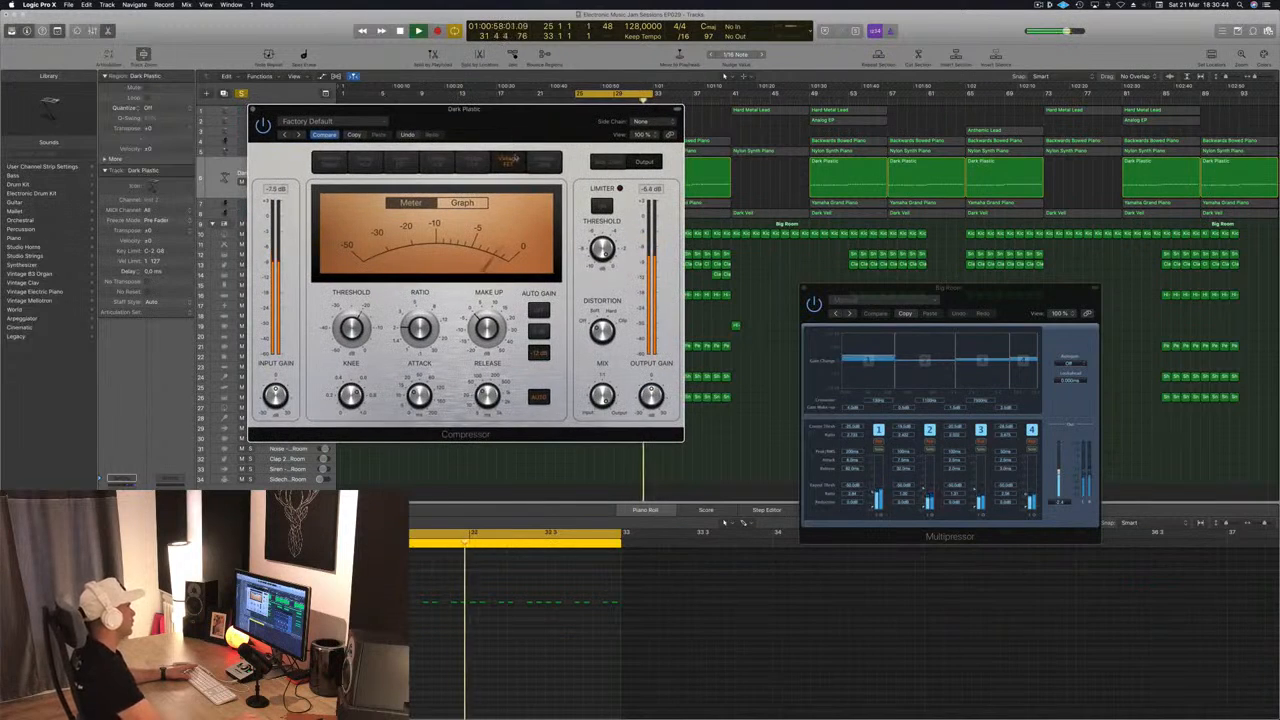
click(534, 165)
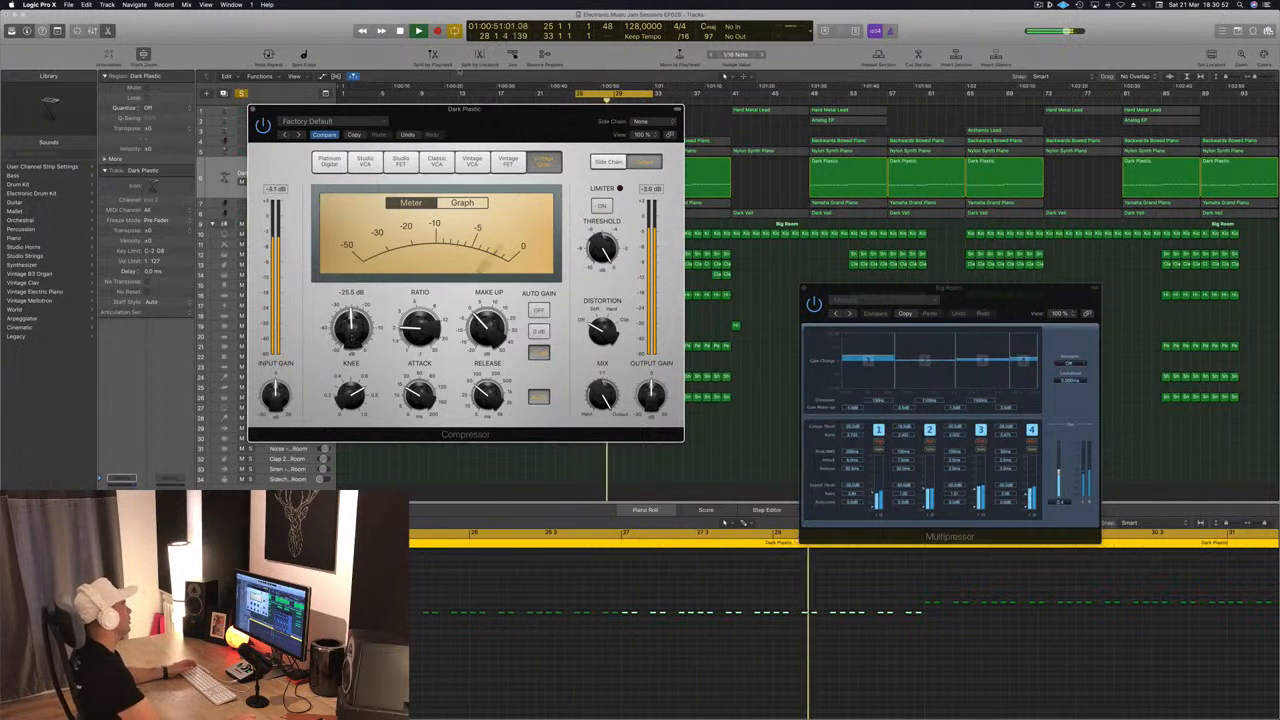
drag(331, 112, 348, 113)
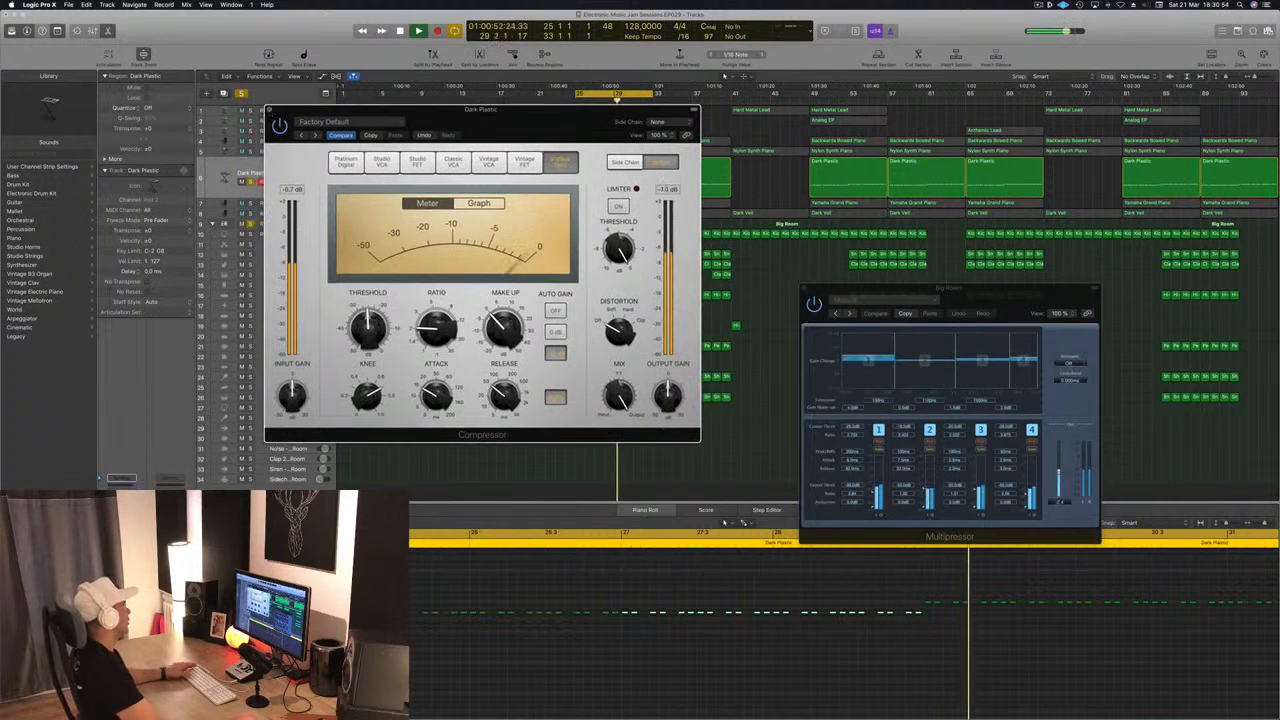
click(269, 110)
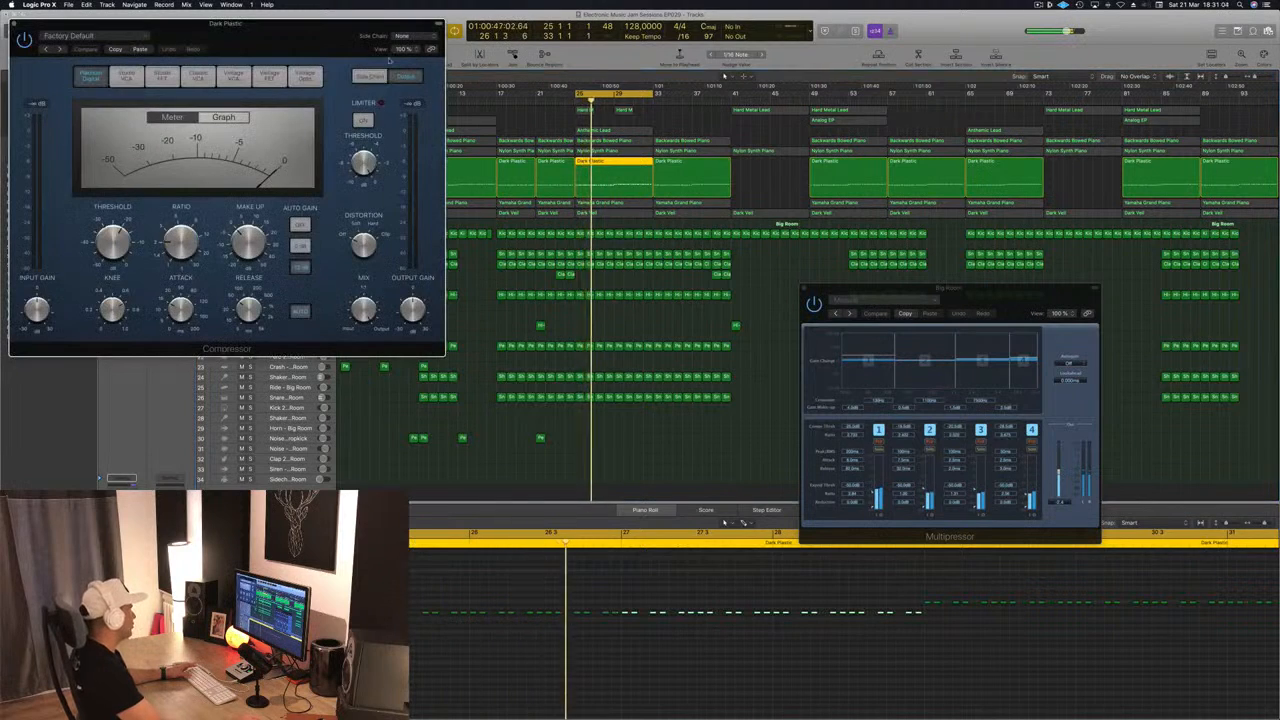
Set the side chain source of the Dark Plastic Compressor to Bus 12, Sidechain Trigger - Big Room.
drag(271, 41, 890, 256)
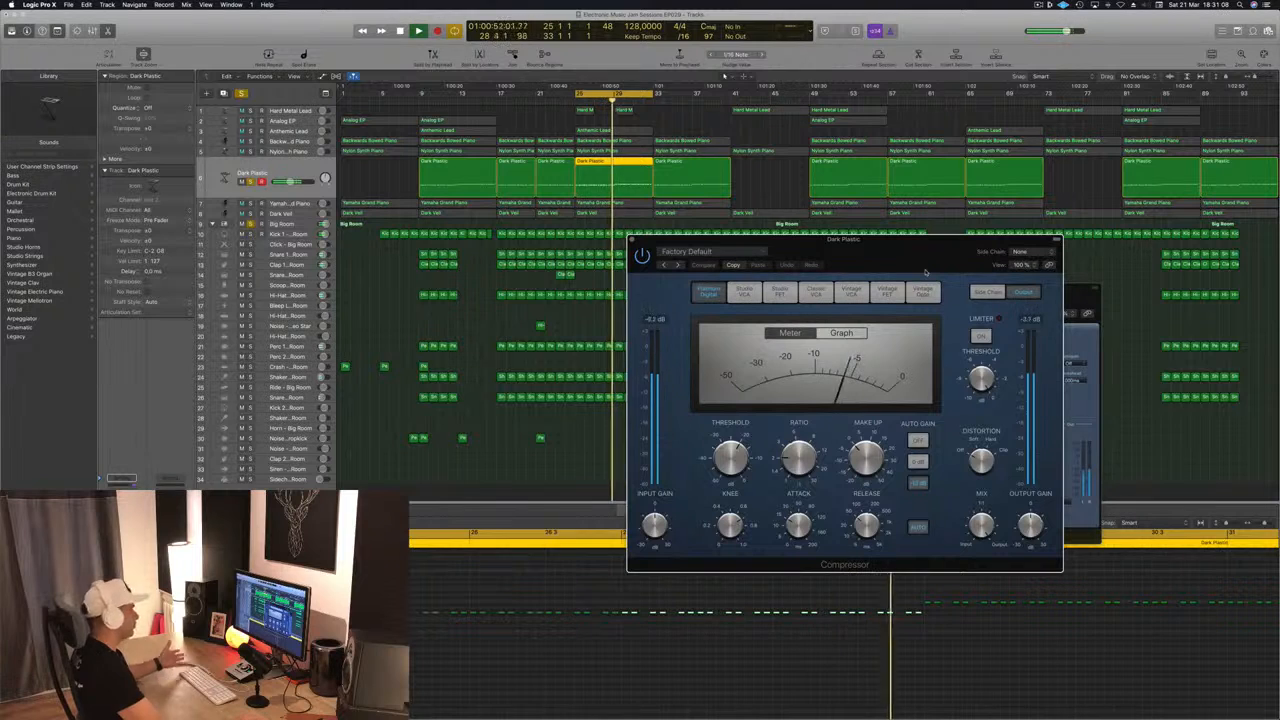
drag(960, 253, 920, 253)
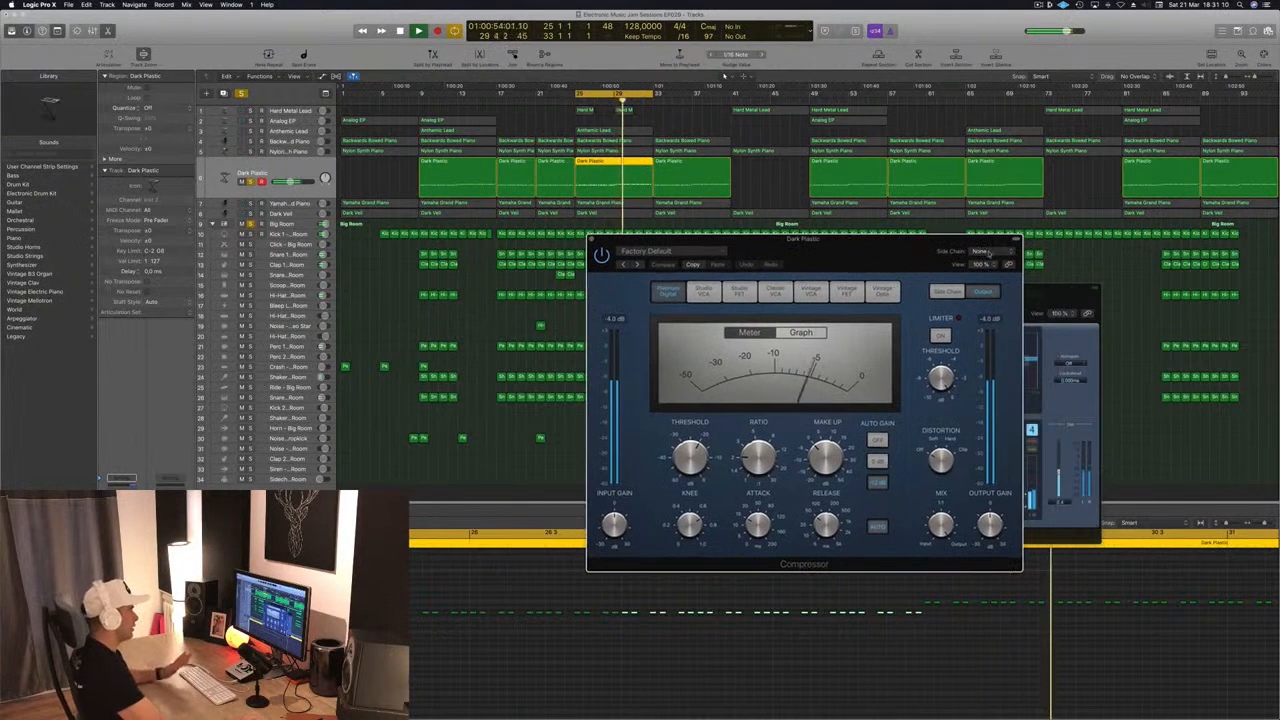
click(988, 254)
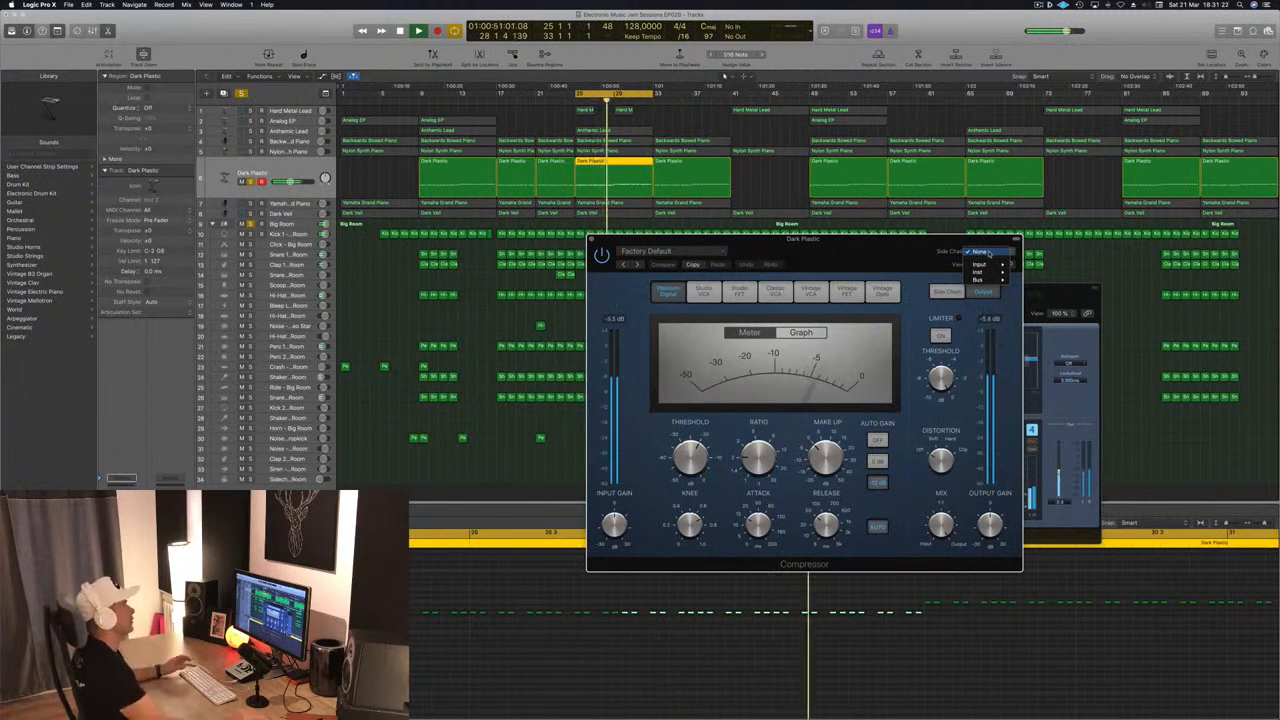
click(885, 254)
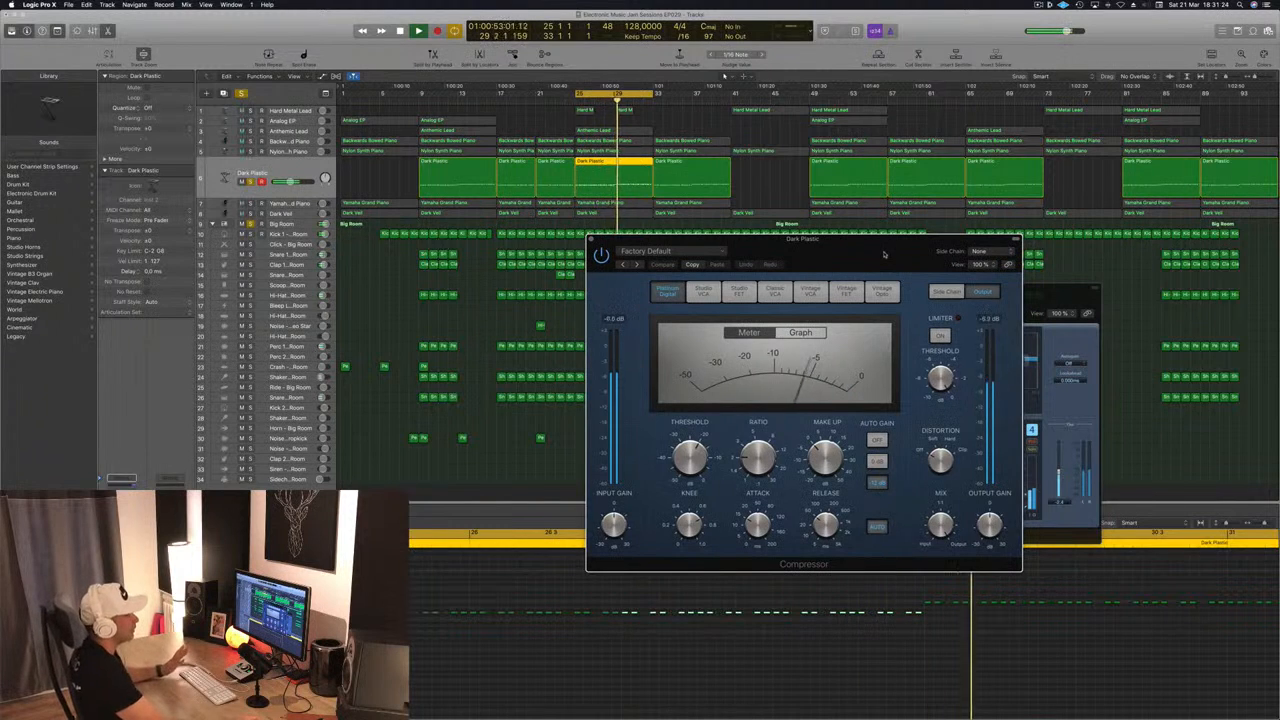
click(990, 254)
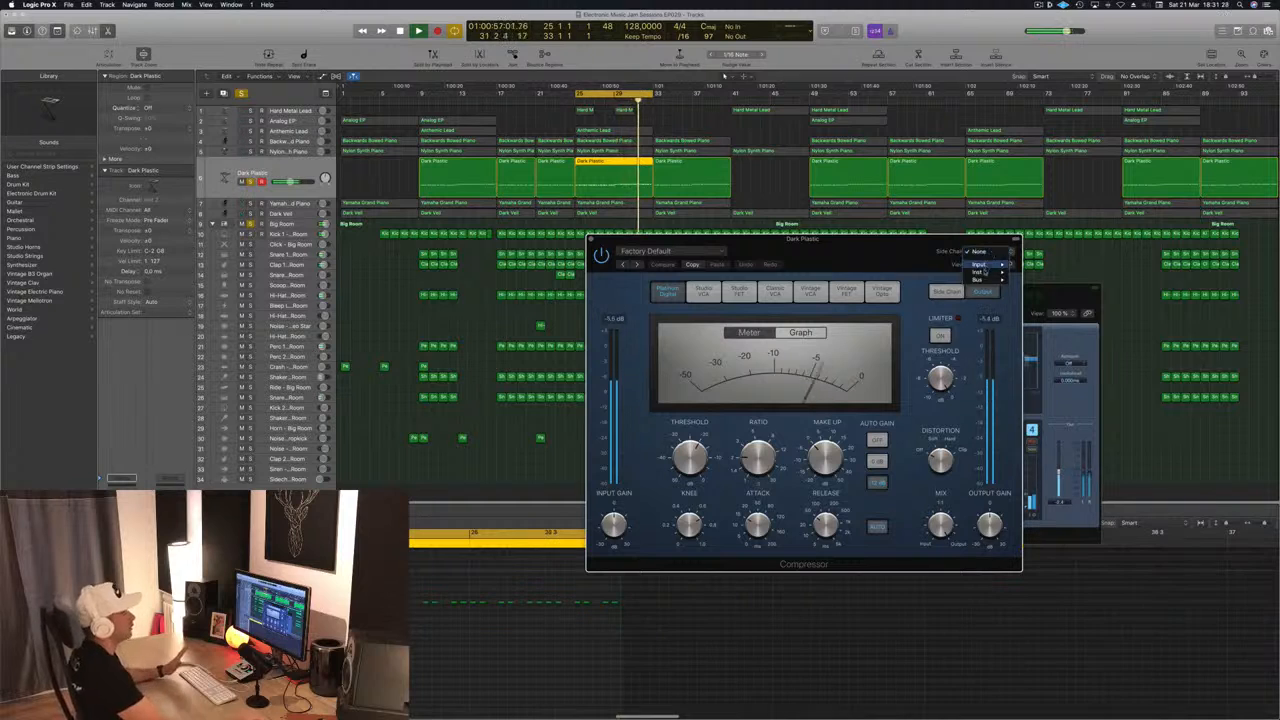
mouse_move(985, 280)
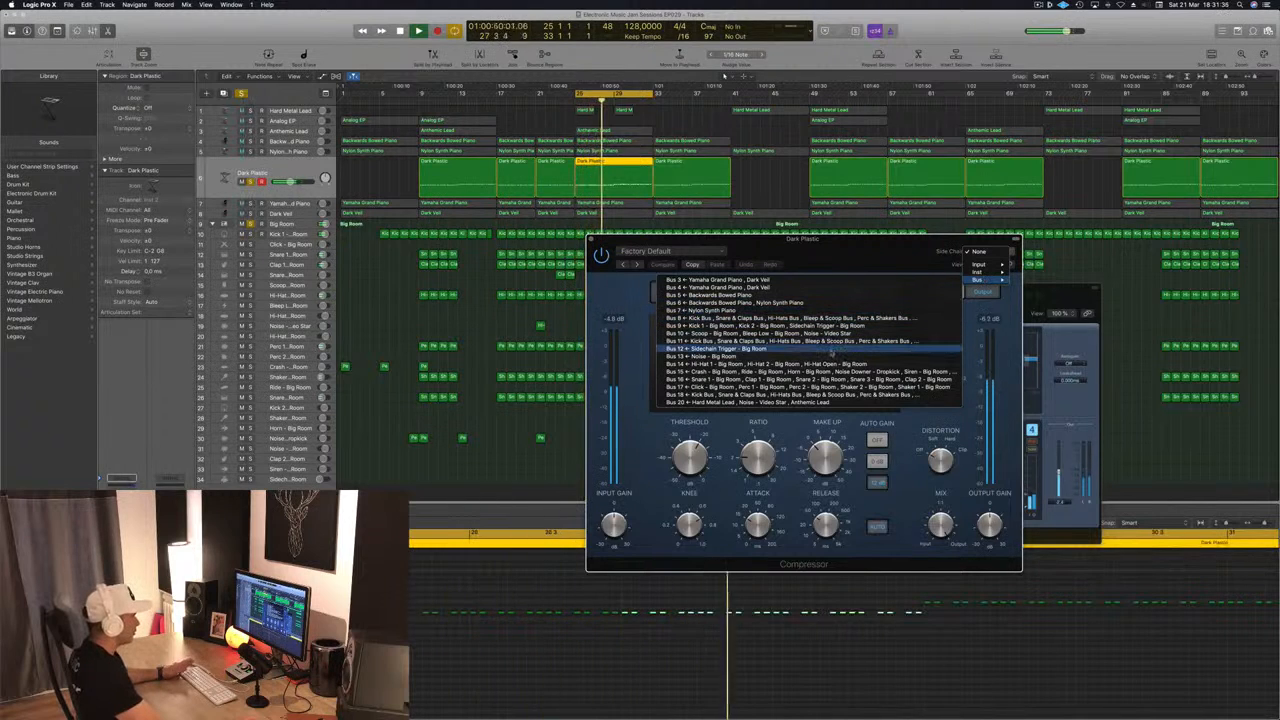
click(783, 350)
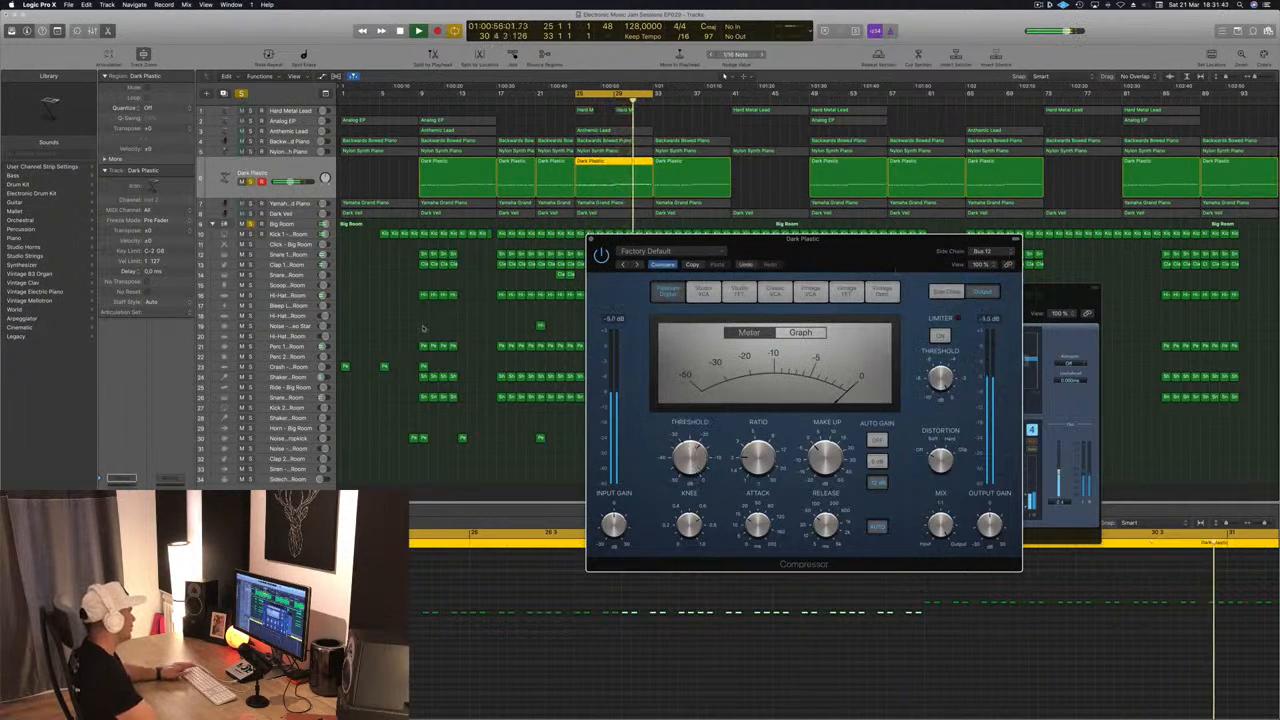
Copy the Kick 1 regions onto the Sidechain Trigger track from bar 1 and duplicate them along the arrangement.
drag(466, 241, 345, 481)
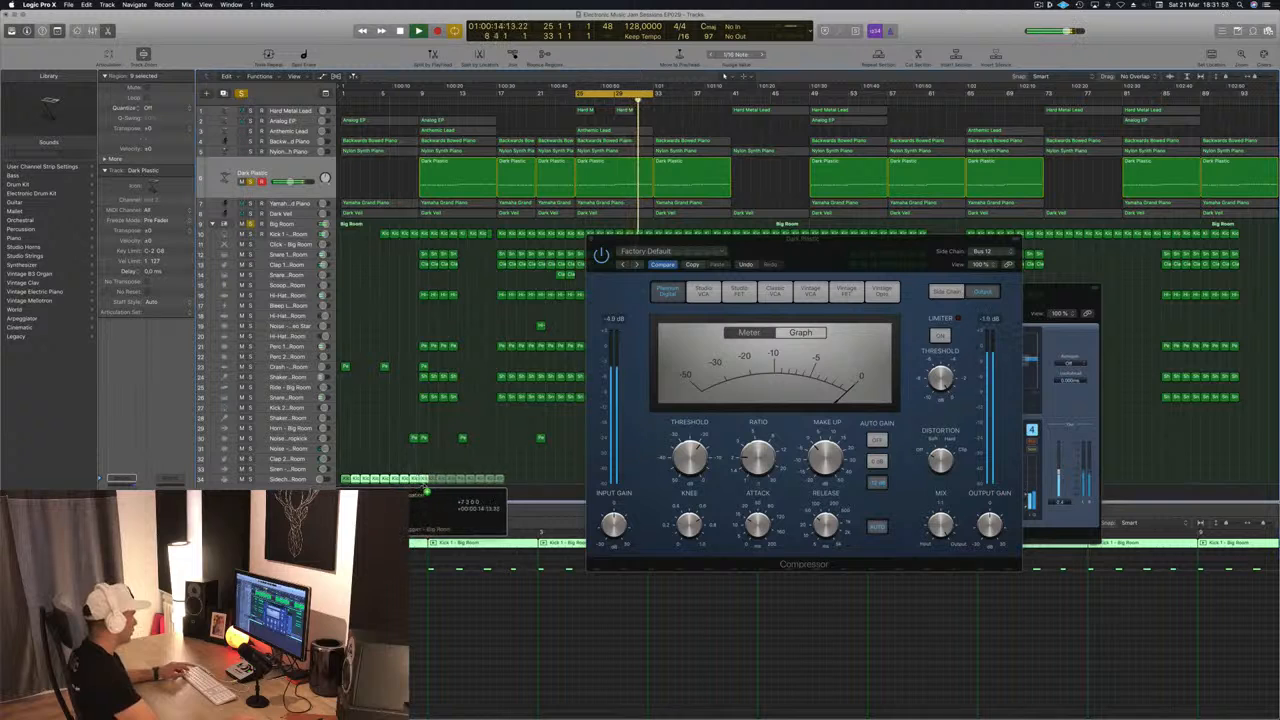
drag(843, 243, 1141, 249)
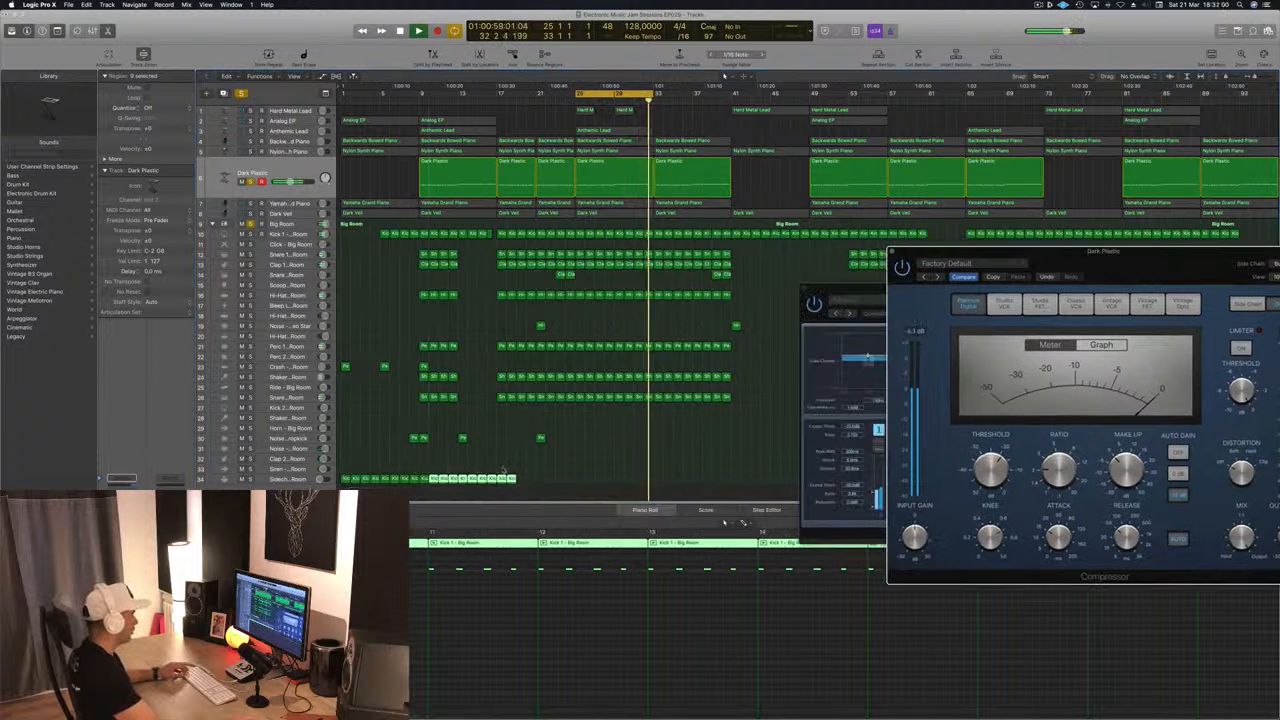
drag(344, 476, 522, 488)
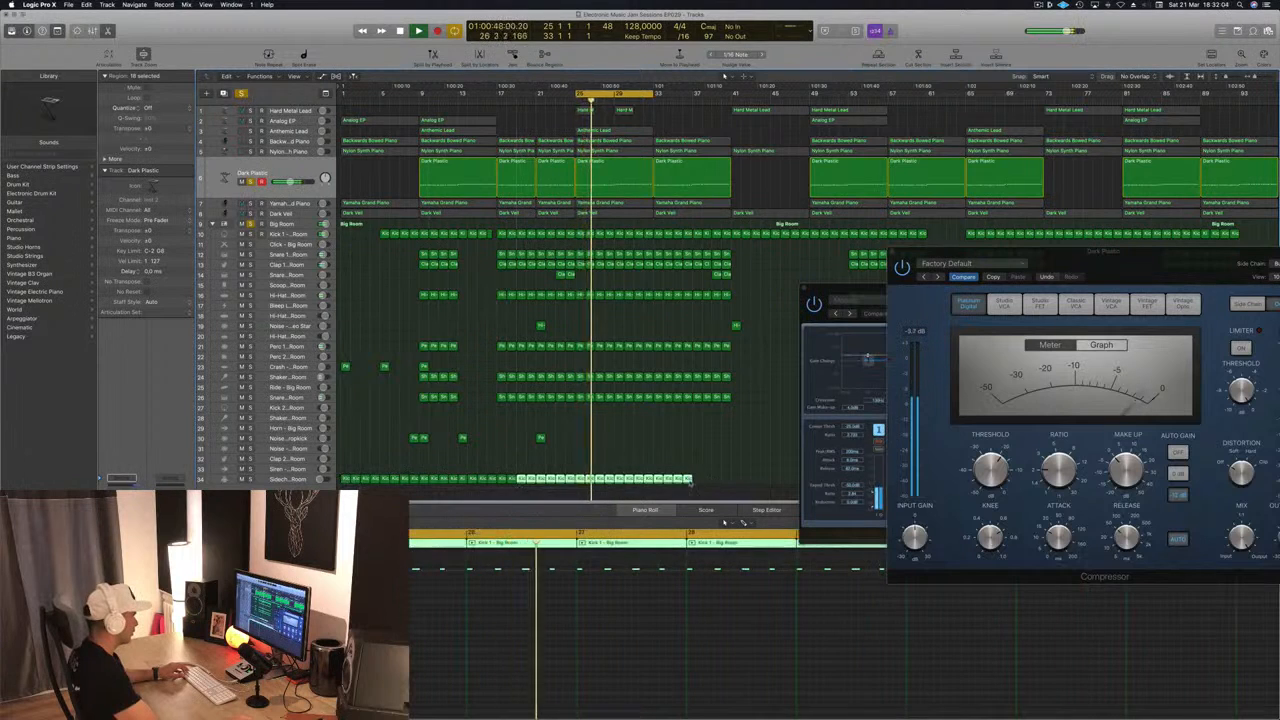
mouse_move(708, 488)
mouse_down()
mouse_move(345, 475)
mouse_move(670, 466)
mouse_move(702, 478)
mouse_up()
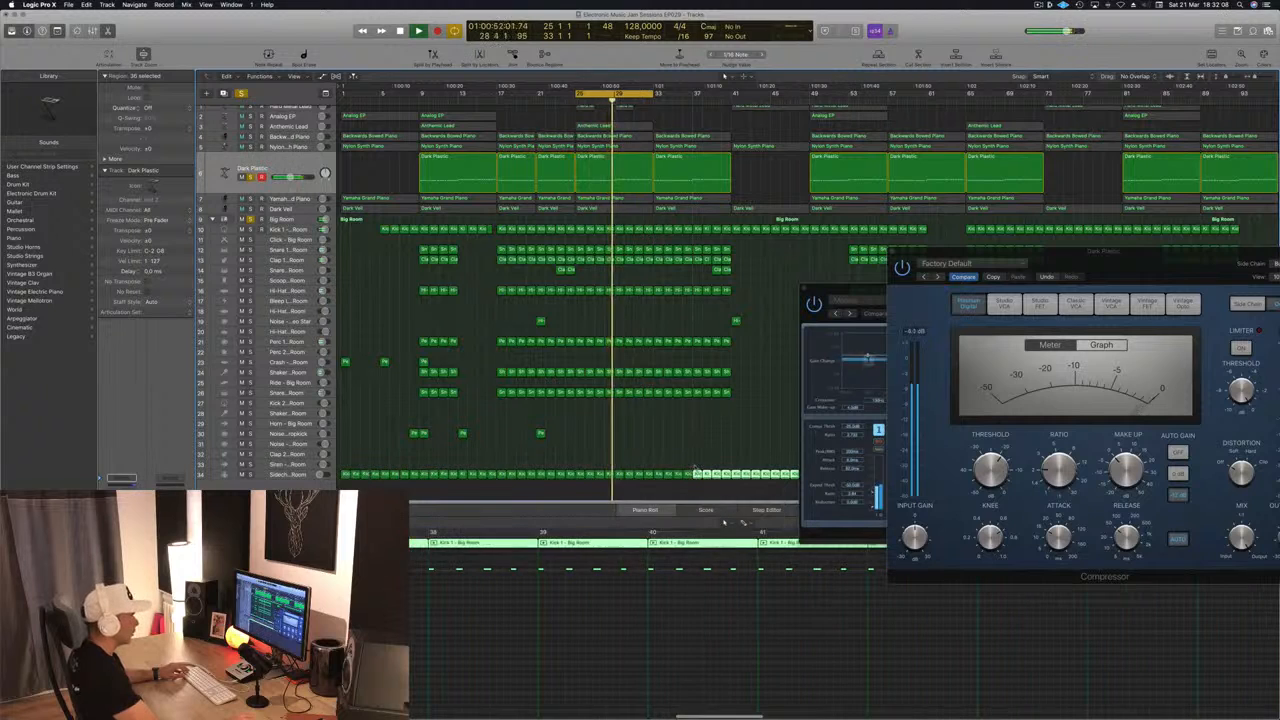
Lower the threshold and set the attack to about 5.5 ms in the side-chained Dark Plastic Compressor, and close the plug-in.
drag(1139, 267, 889, 302)
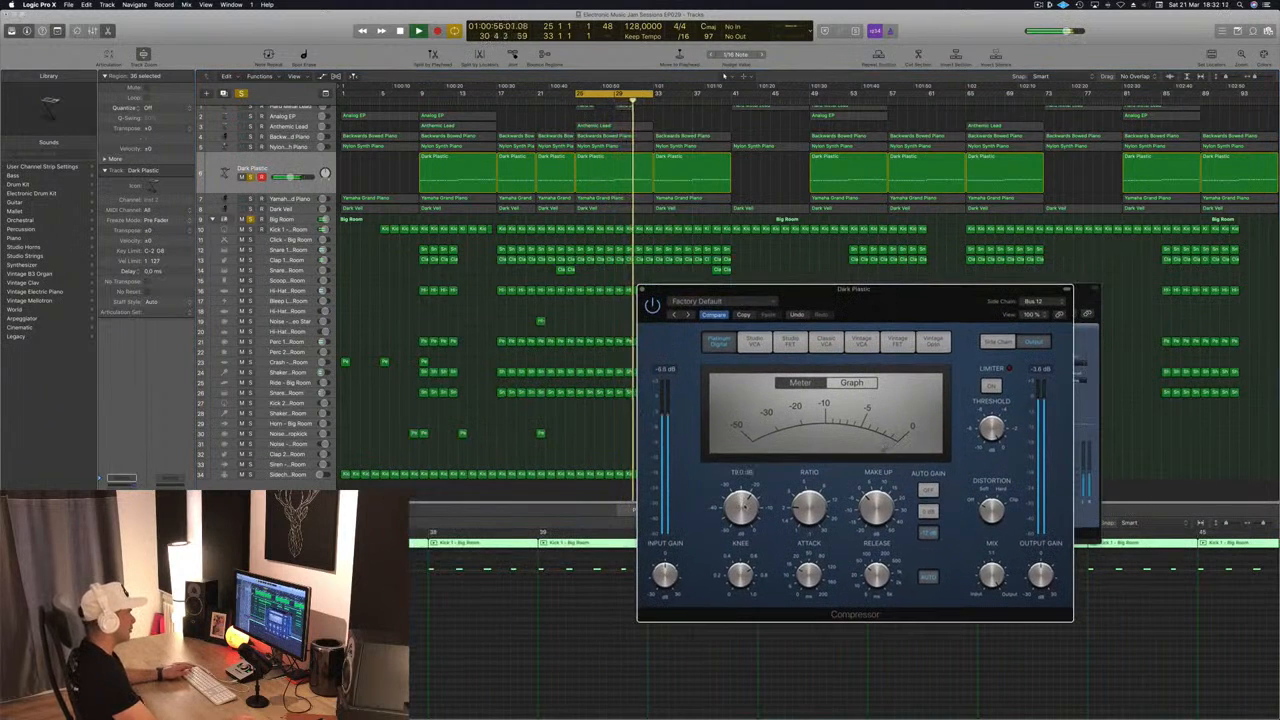
click(1036, 301)
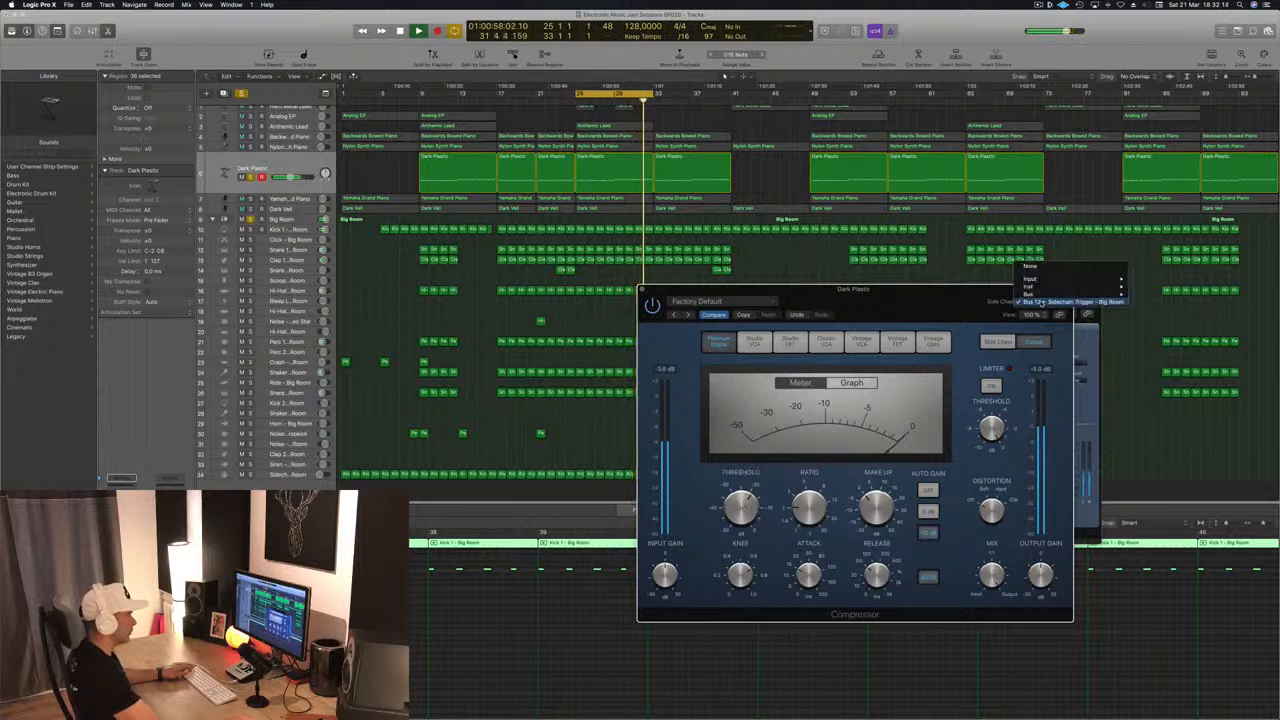
click(926, 303)
drag(926, 303, 887, 196)
drag(837, 468, 832, 489)
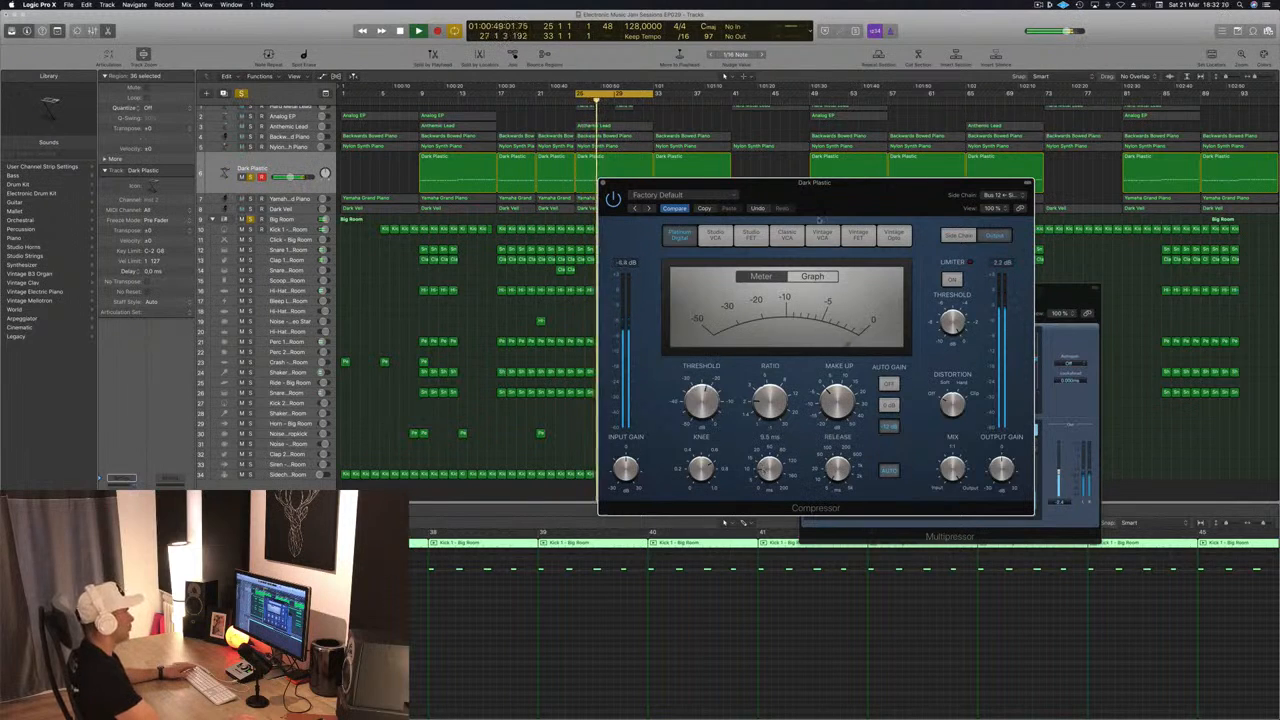
drag(846, 200, 779, 227)
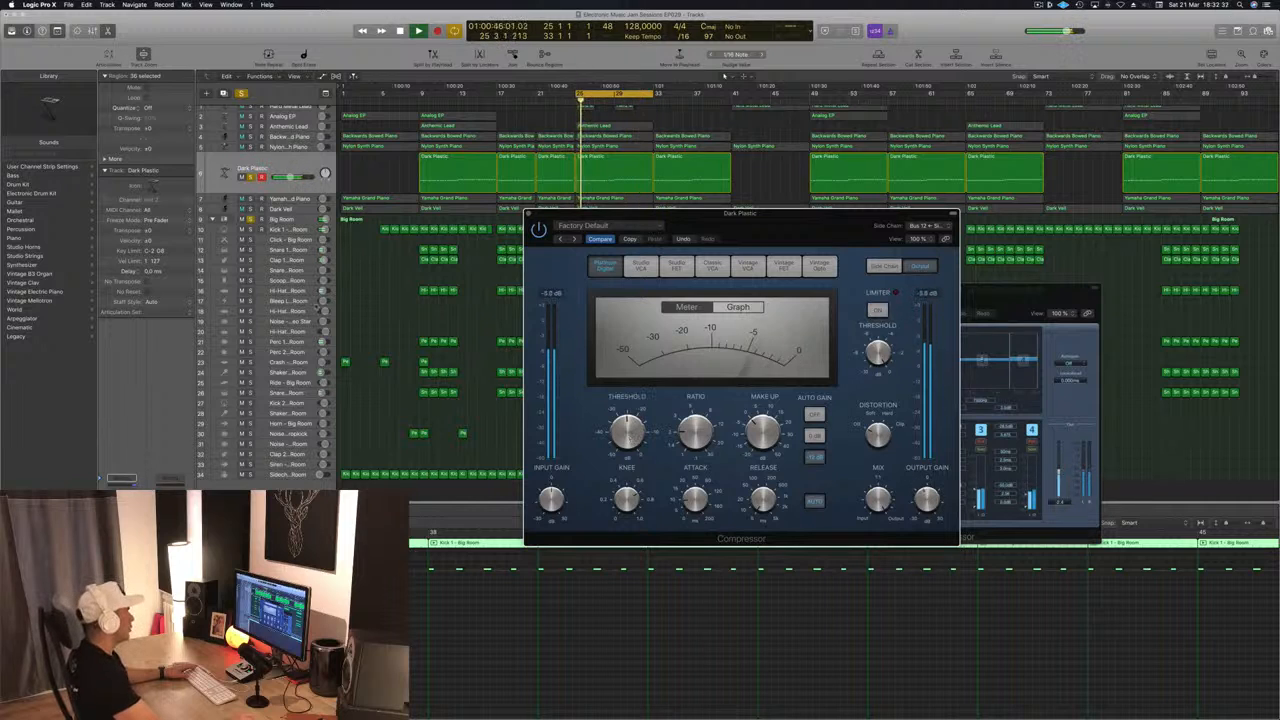
key(super+w)
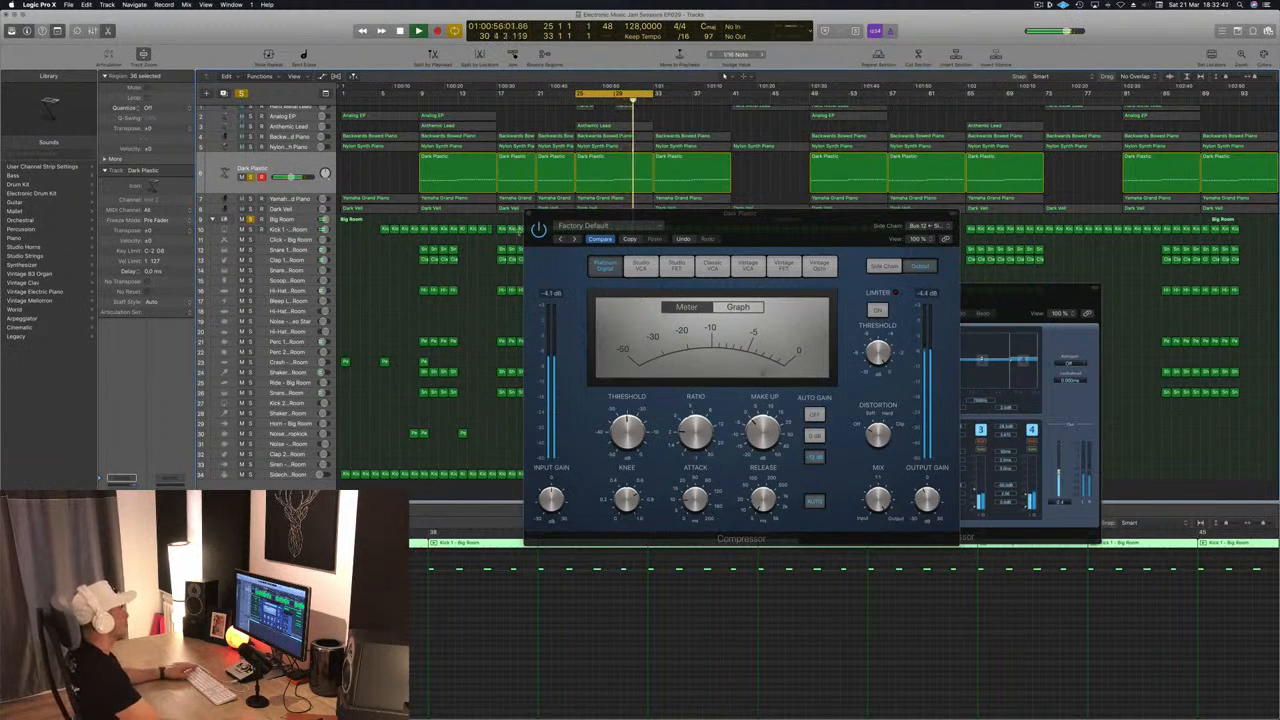
click(528, 216)
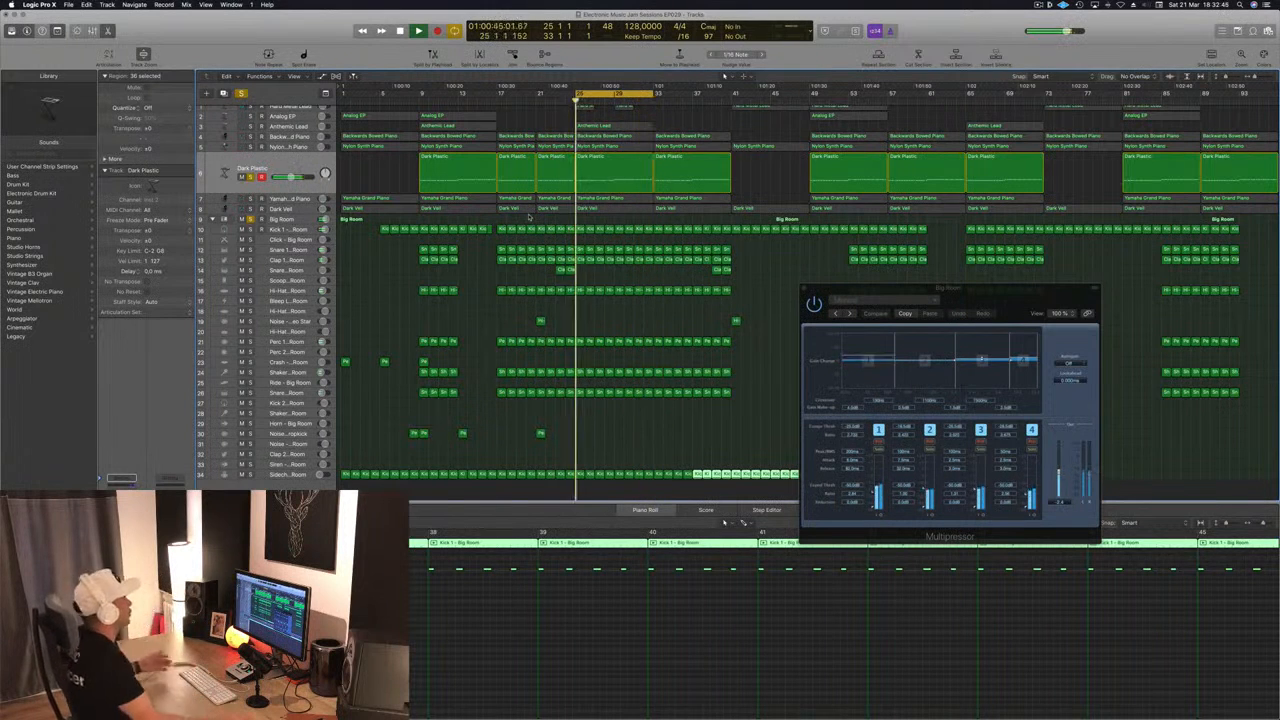
Select the Yamaha Grand Piano track and play the looped section with it soloed alongside Dark Plastic and Big Room.
scroll(370, 175, up, 1)
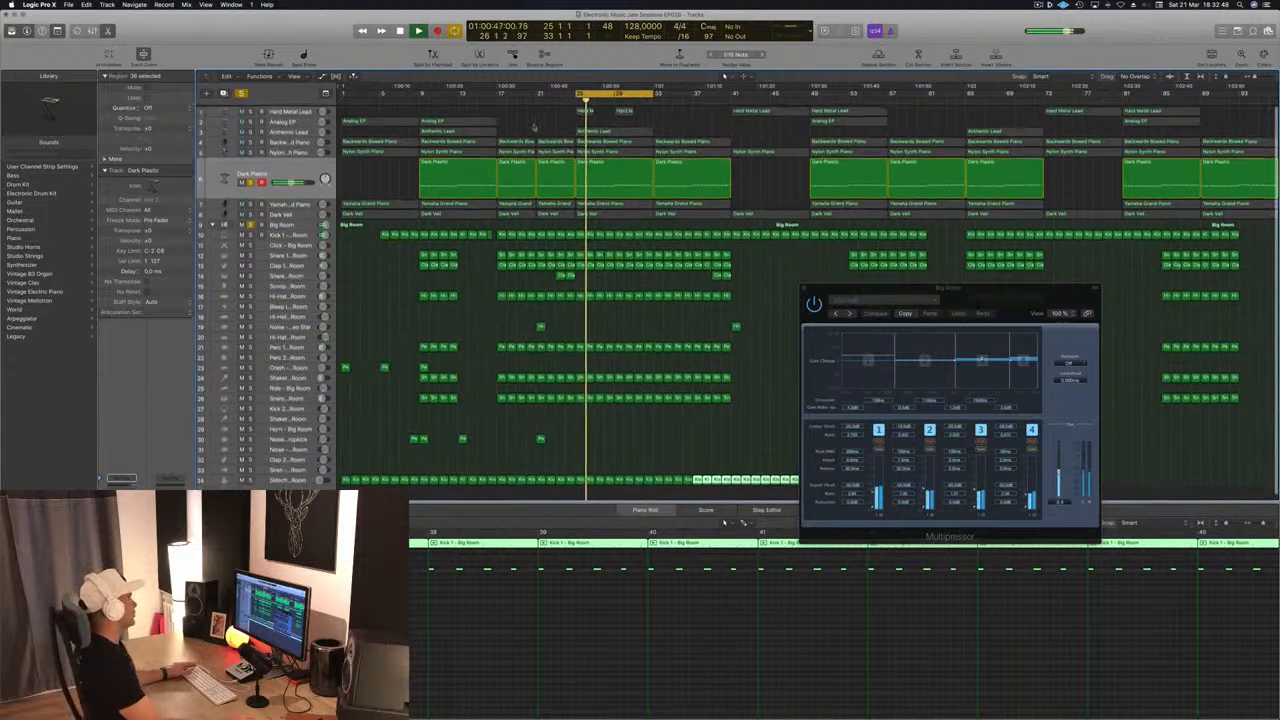
click(313, 202)
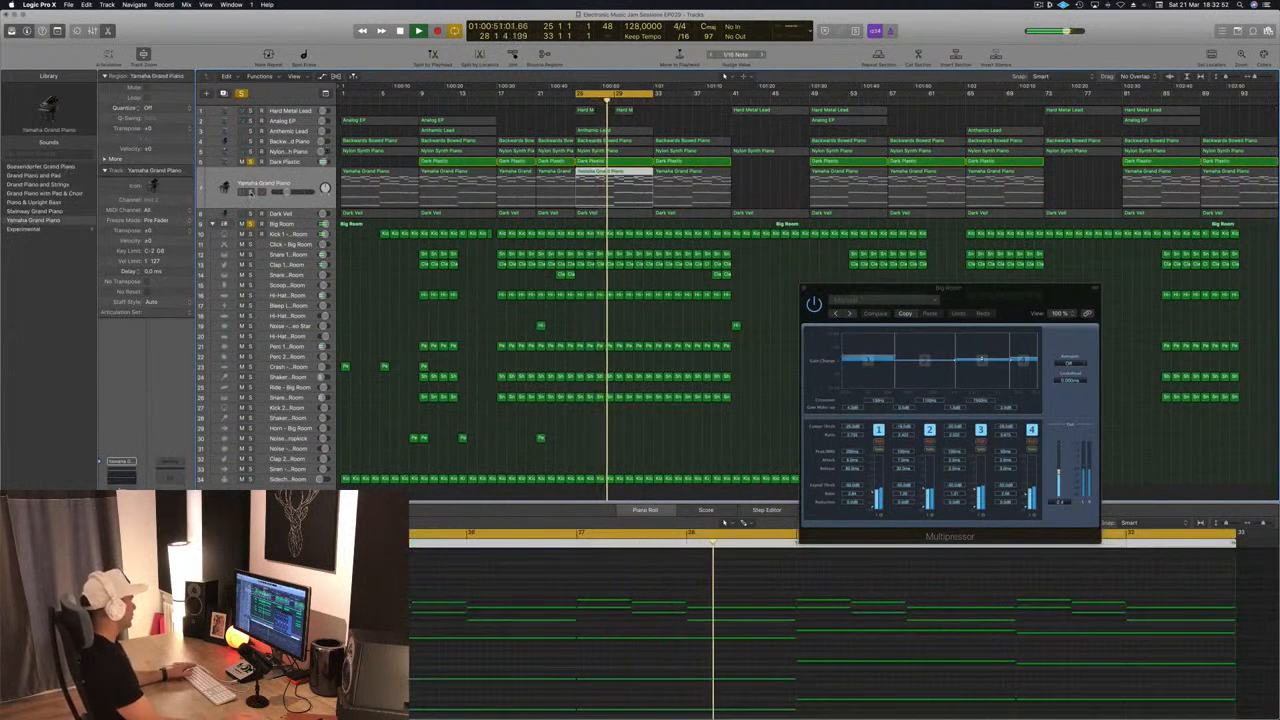
click(299, 183)
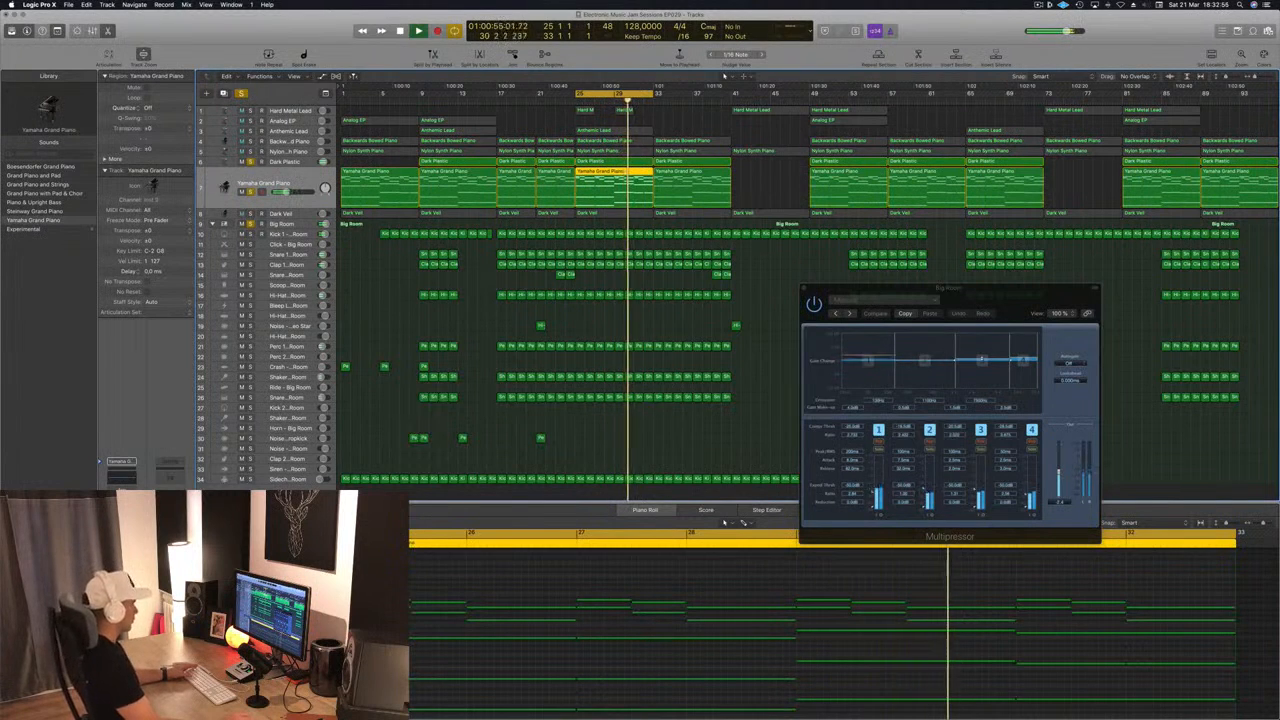
key(space)
key(space)
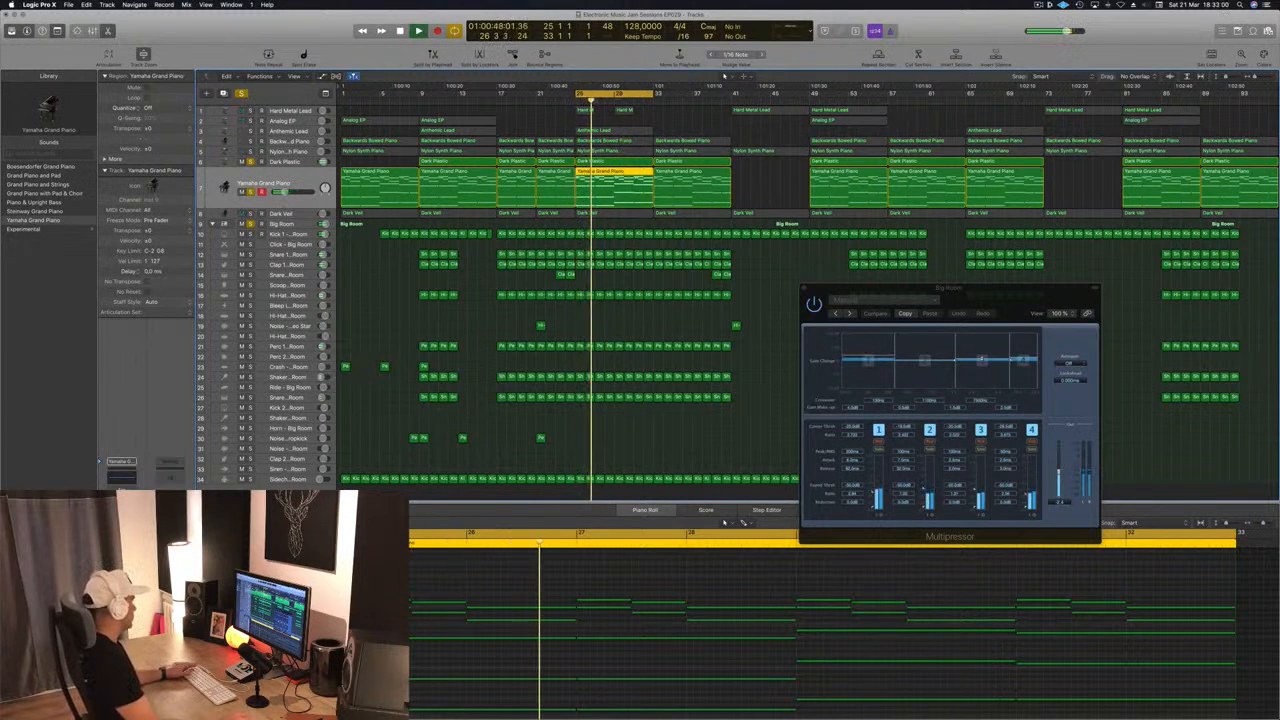
Enable the low cut in the Yamaha Grand Piano Channel EQ, raise it to about 100 Hz and close the plug-in.
click(121, 477)
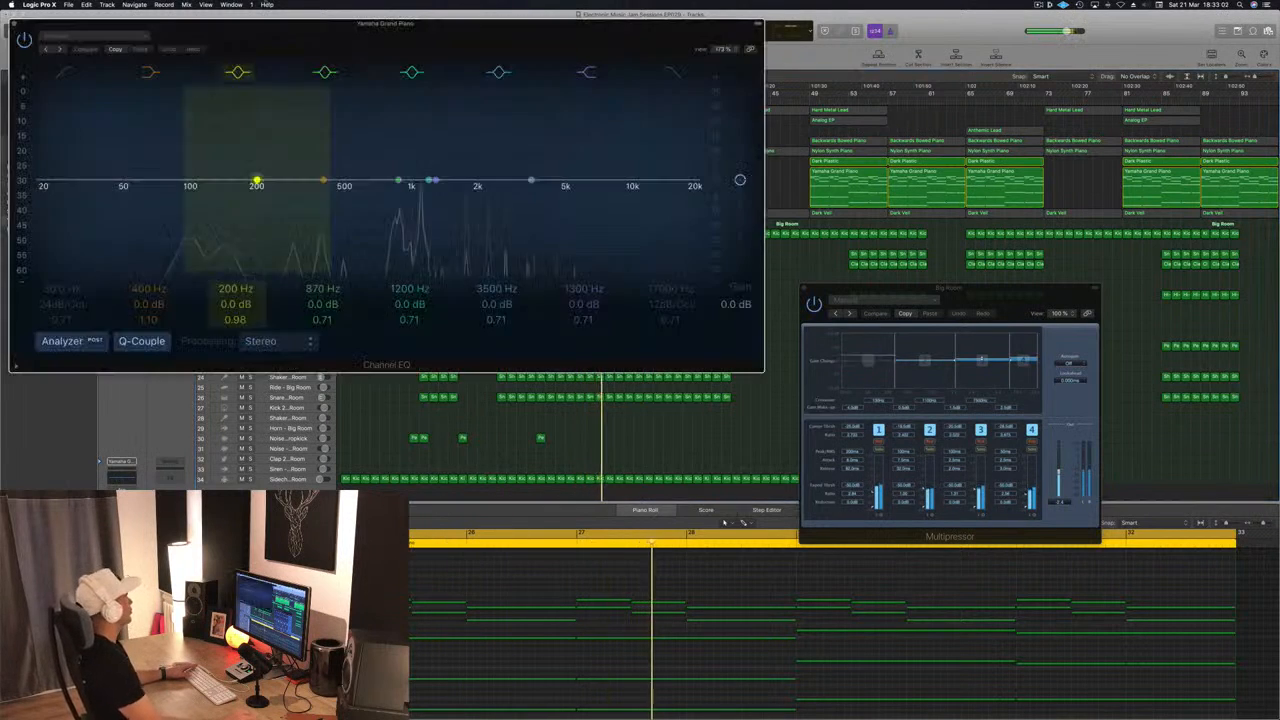
drag(168, 34, 380, 46)
click(276, 83)
drag(285, 199, 399, 197)
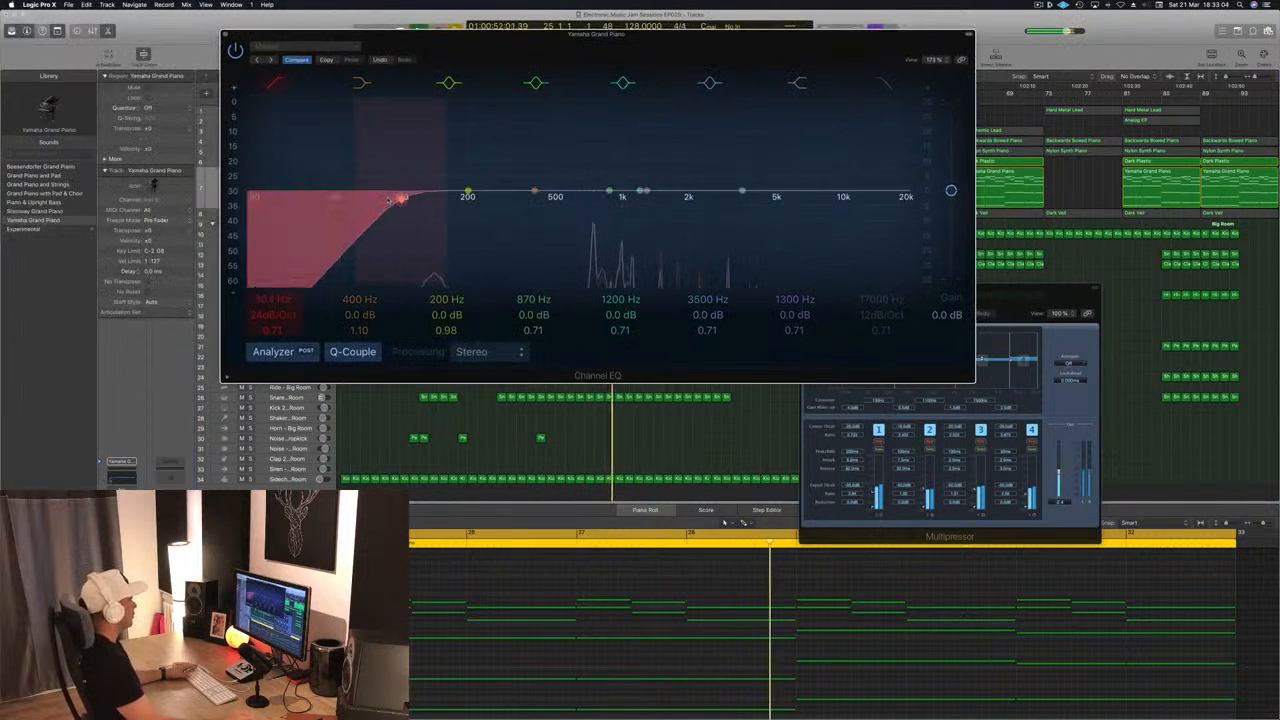
click(234, 50)
click(228, 36)
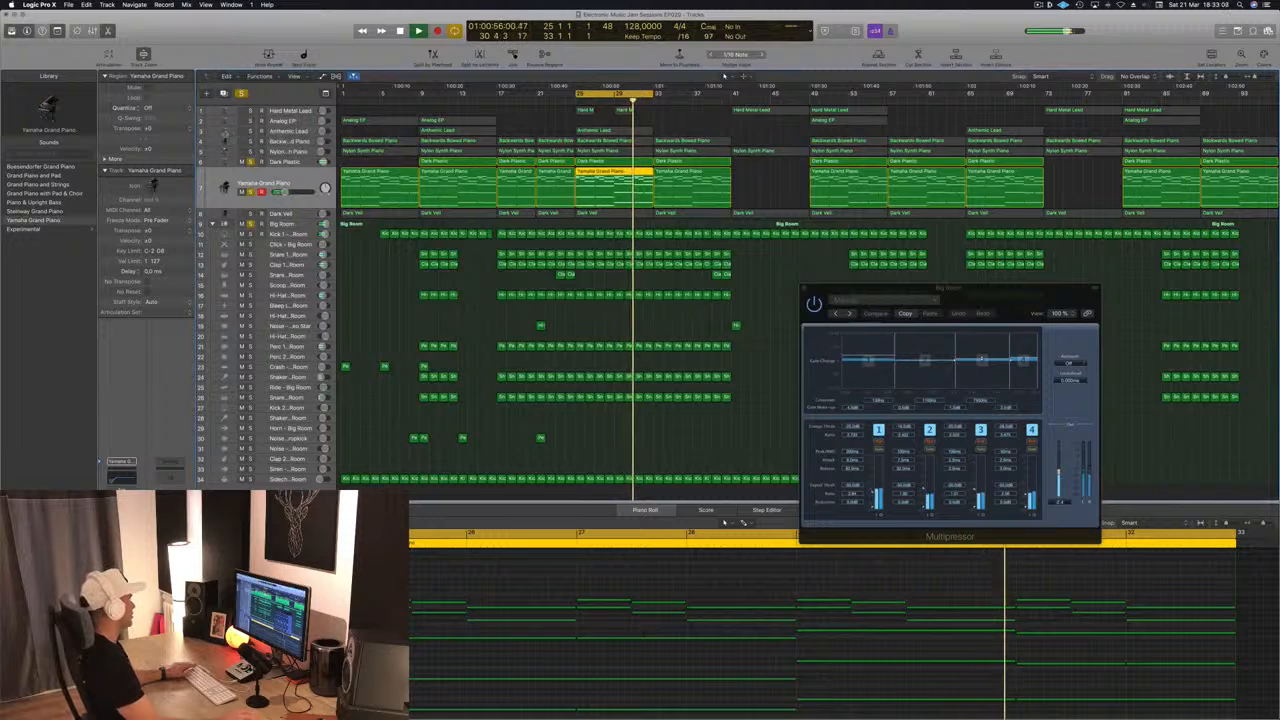
Turn off solo on the Yamaha Grand Piano track and solo the Nylon Synth Piano track instead.
click(251, 192)
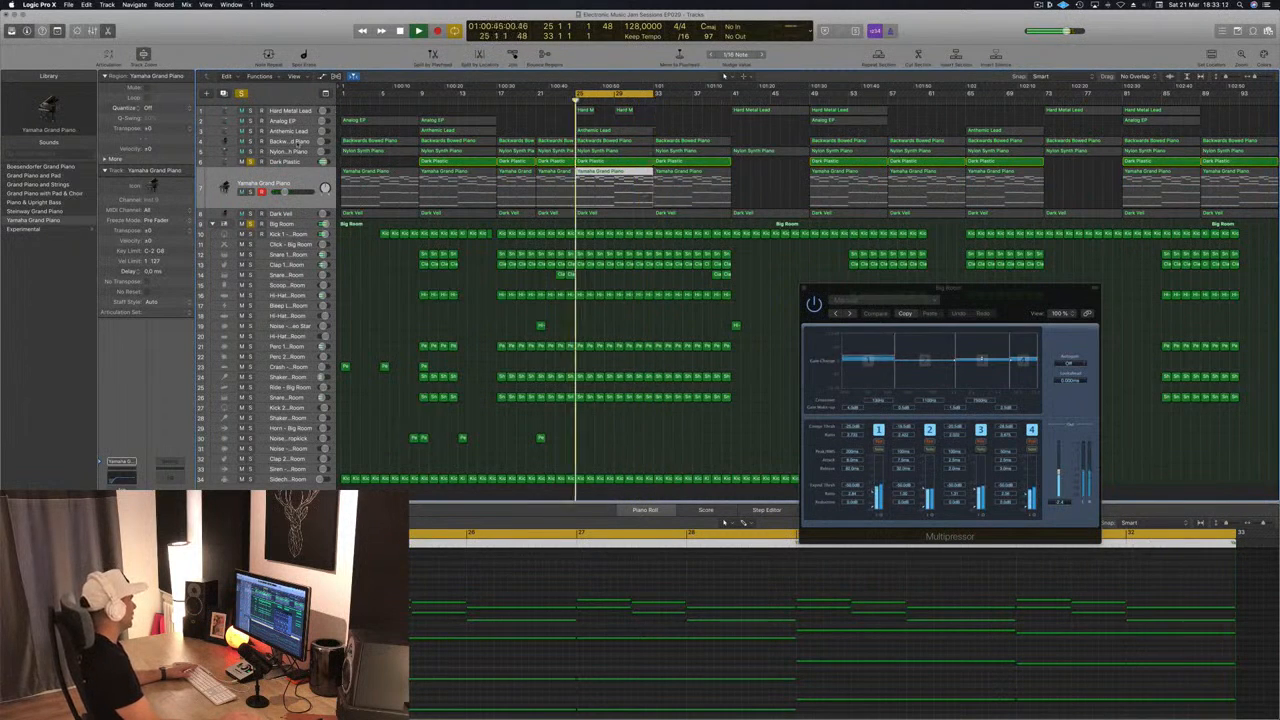
key(Up)
key(Up)
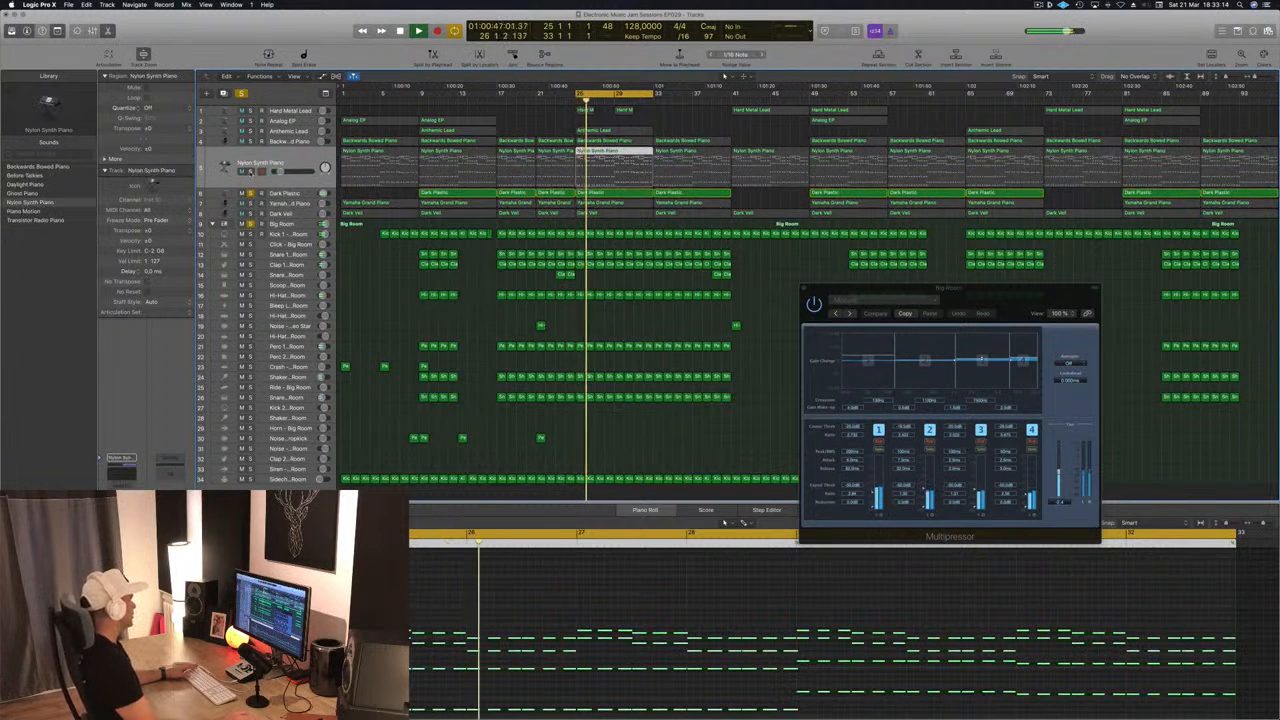
key(ctrl+m)
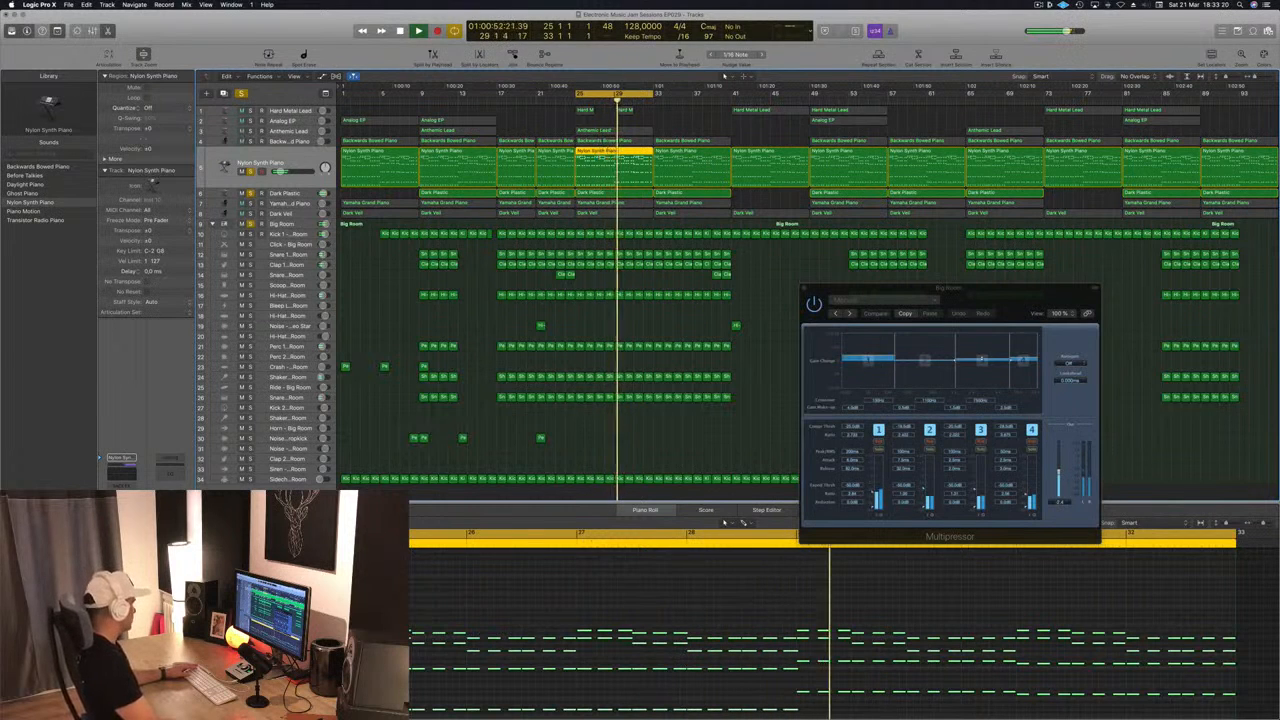
Set the side chain of the Nylon Synth Piano Compressor to Bus 12 (Sidechain Trigger - Big Room) and close the plug-in.
click(121, 515)
drag(380, 22, 527, 68)
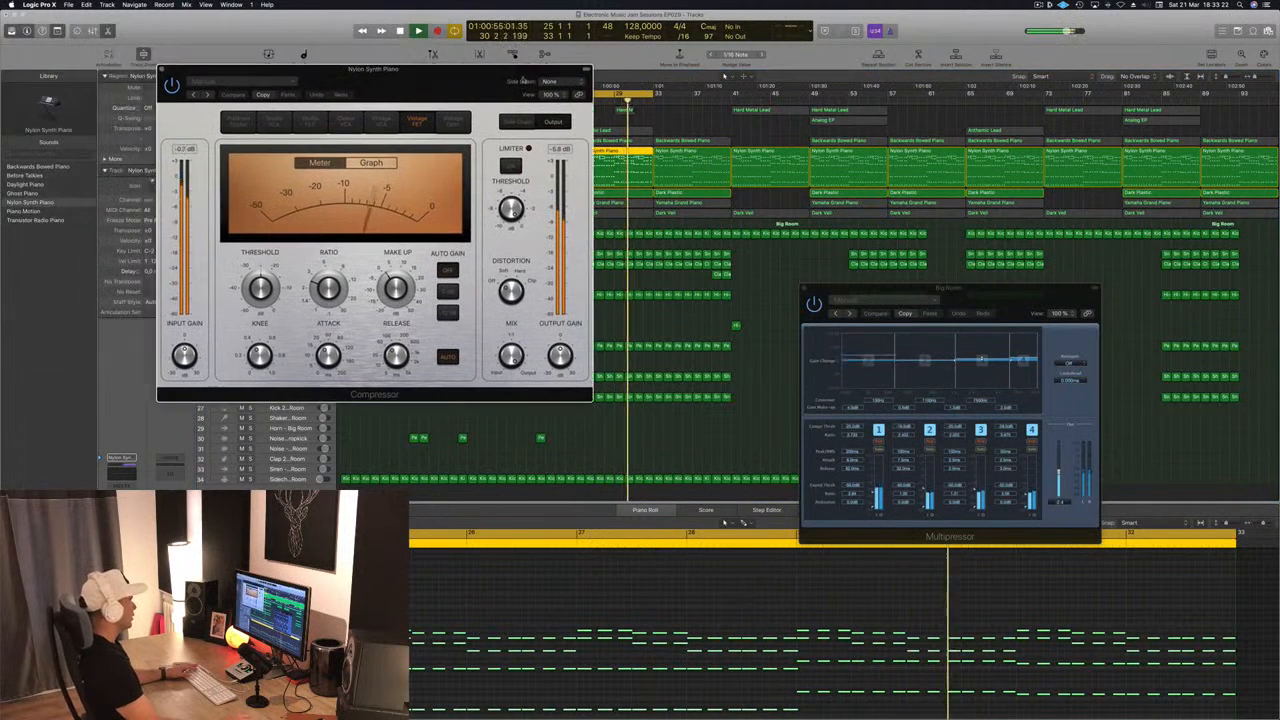
click(550, 81)
mouse_move(550, 109)
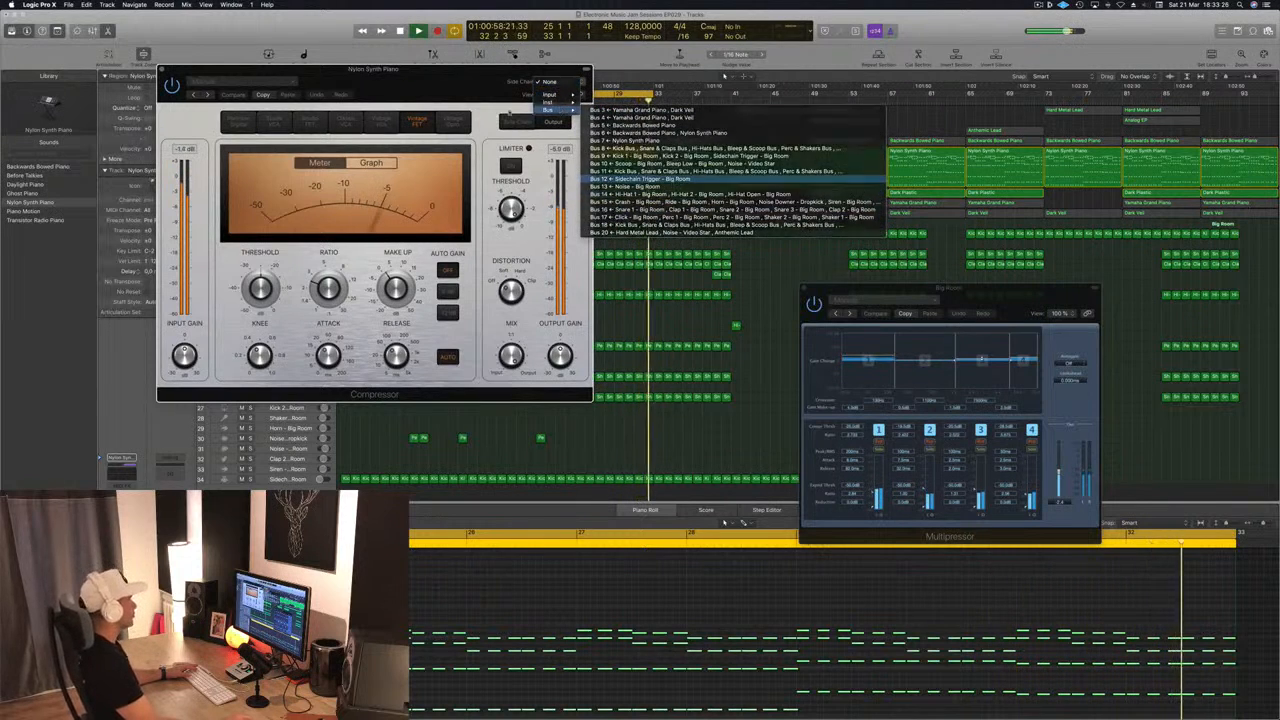
click(640, 178)
drag(474, 86, 549, 98)
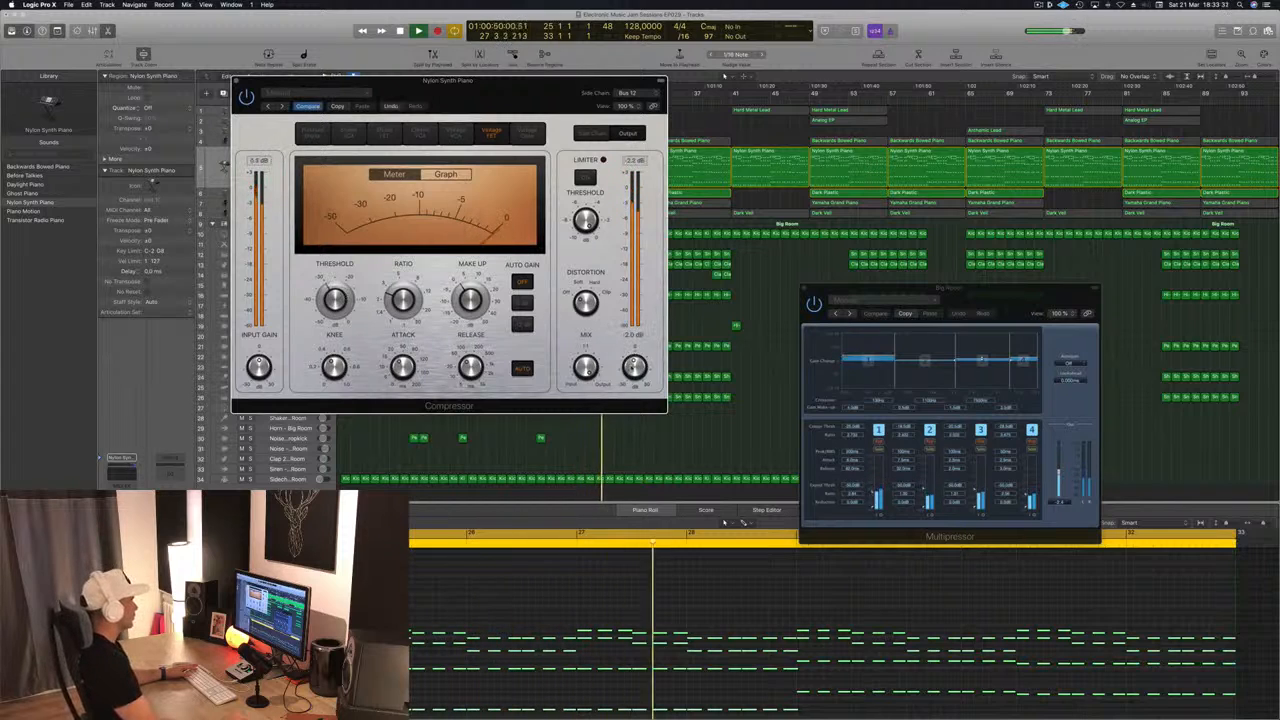
drag(537, 98, 1020, 142)
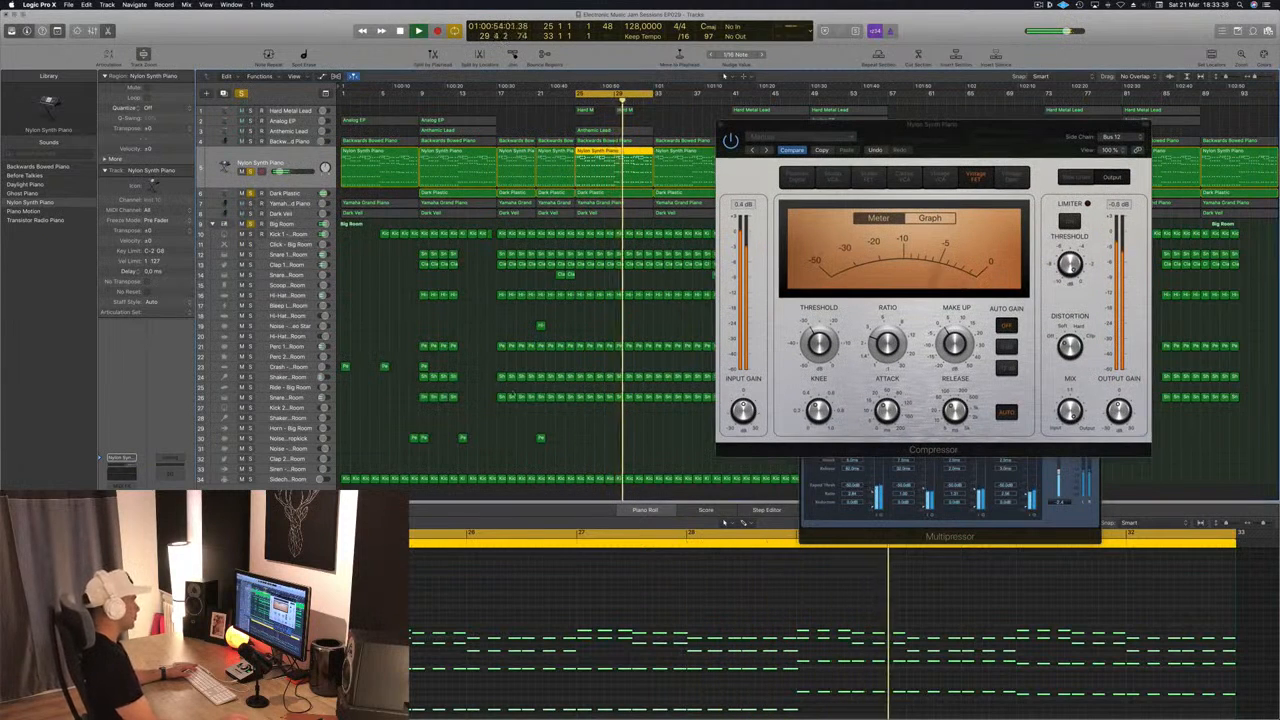
drag(870, 124, 886, 129)
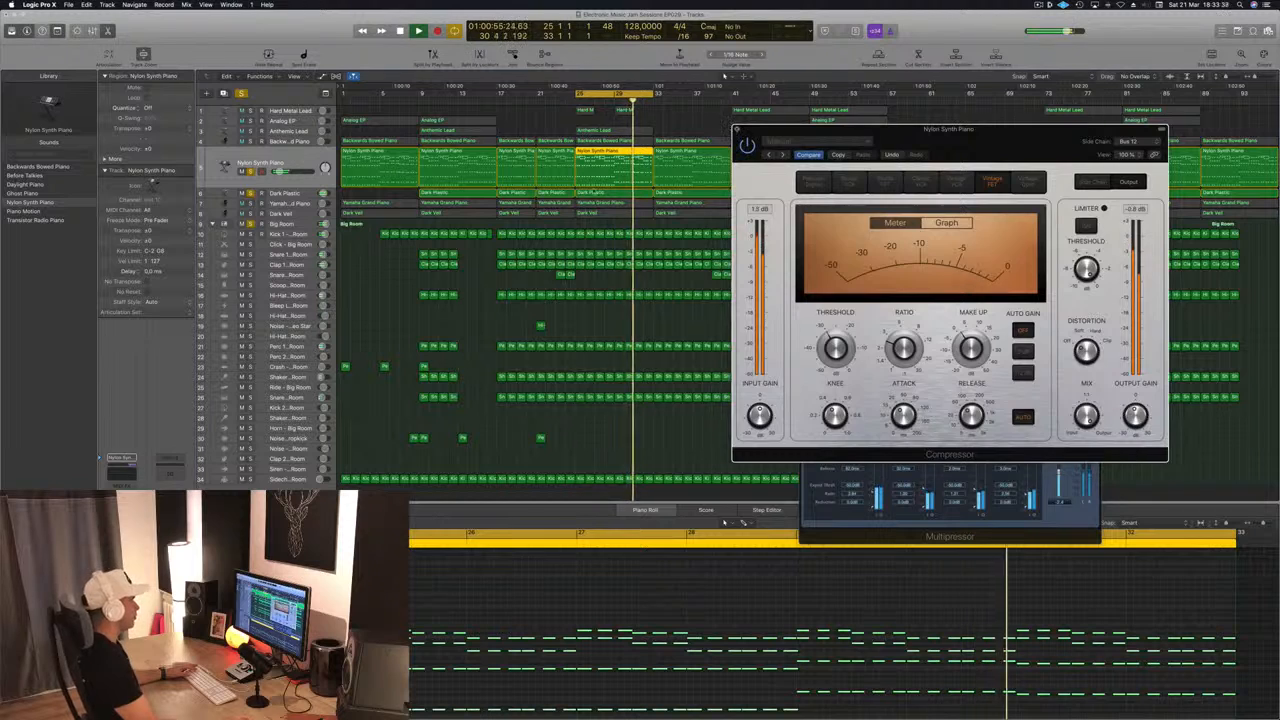
click(737, 129)
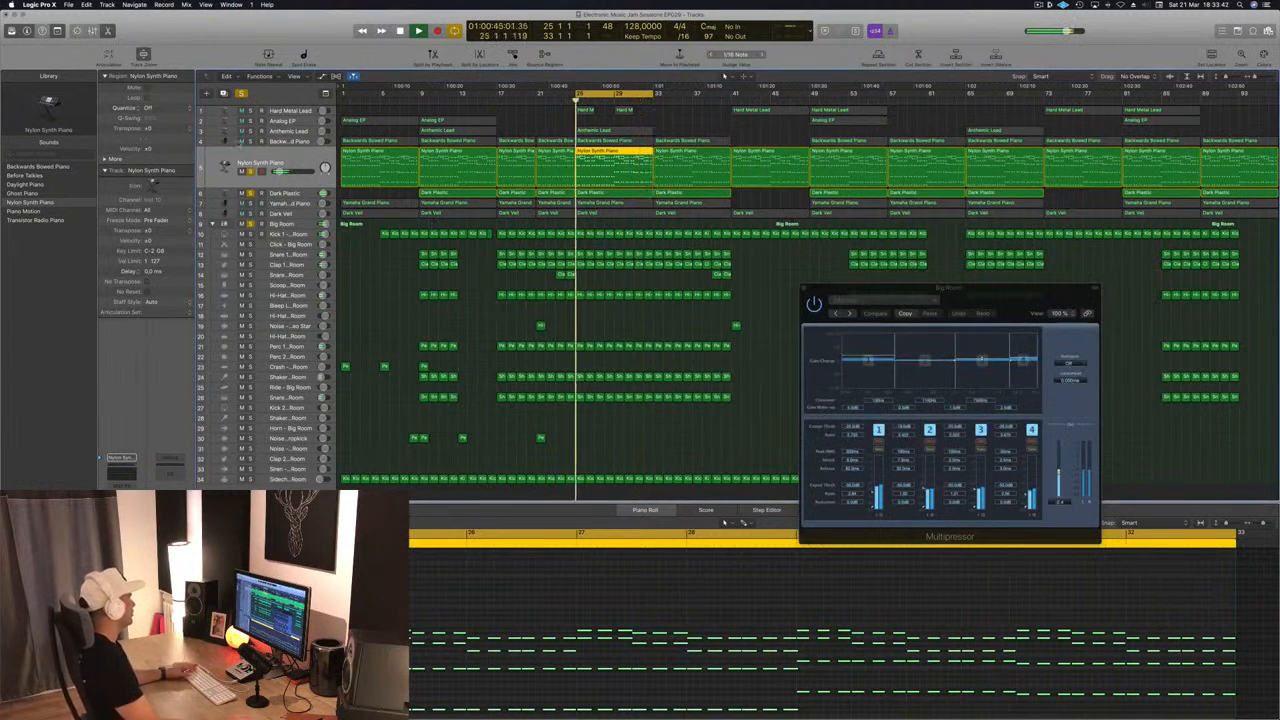
Solo the Backwards Bowed Piano track and set its Compressor's side chain to Bus 12 (Sidechain Trigger - Big Room).
click(300, 141)
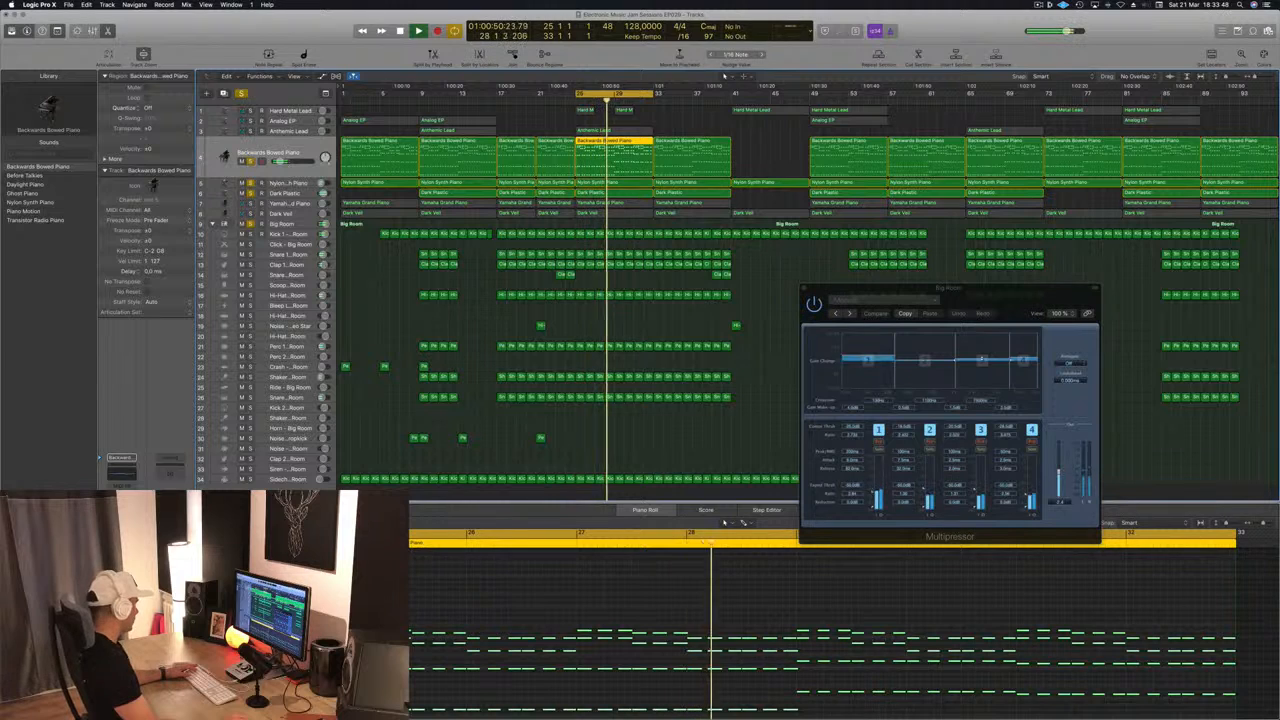
key(v)
drag(395, 24, 600, 48)
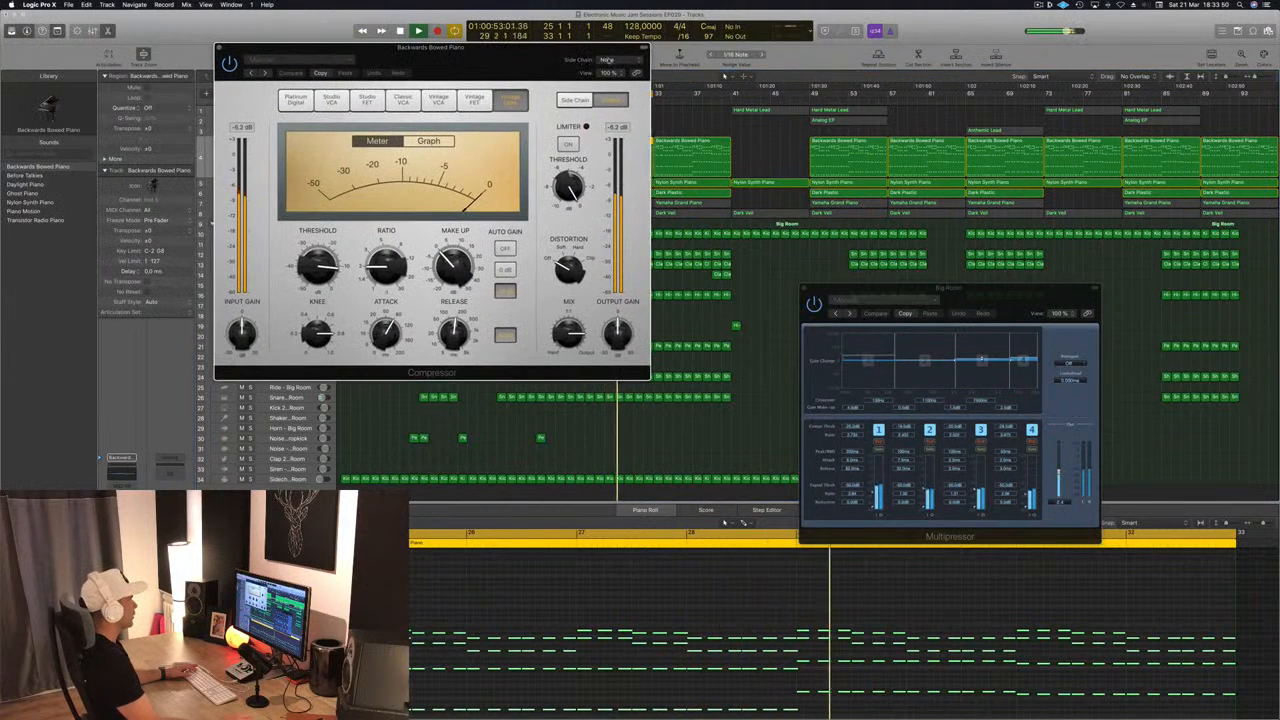
click(607, 60)
mouse_move(605, 88)
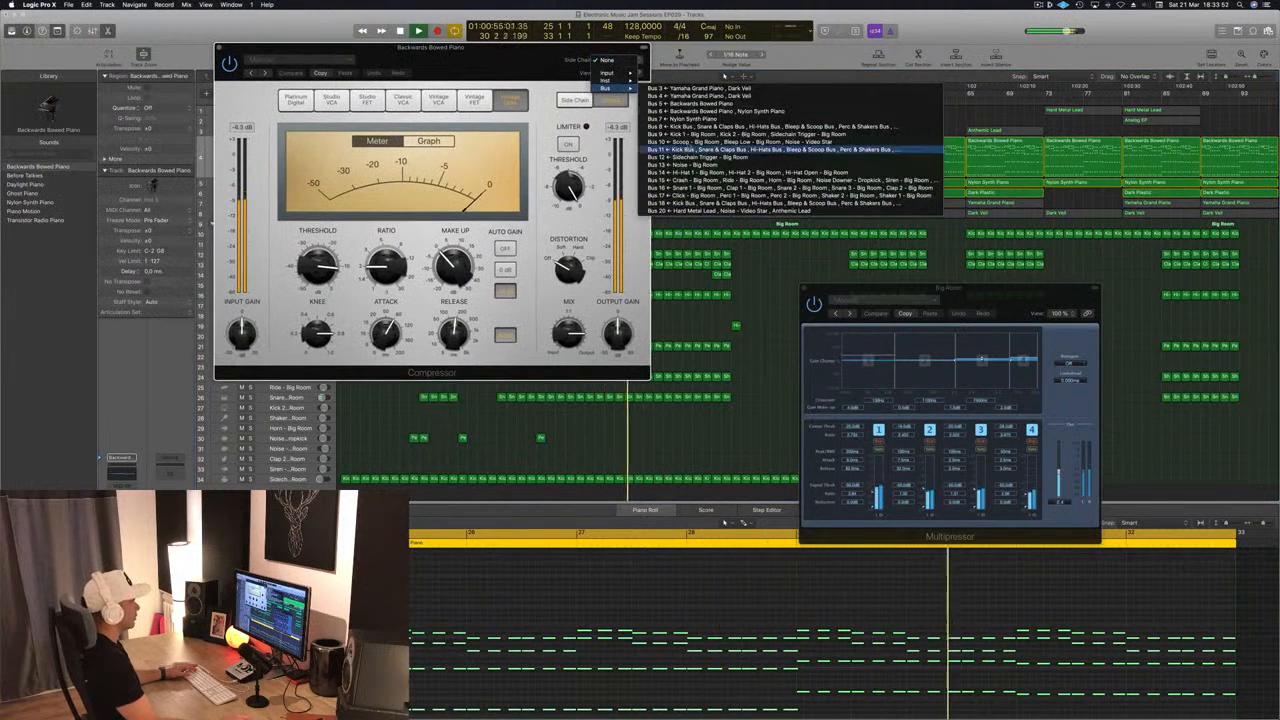
click(705, 157)
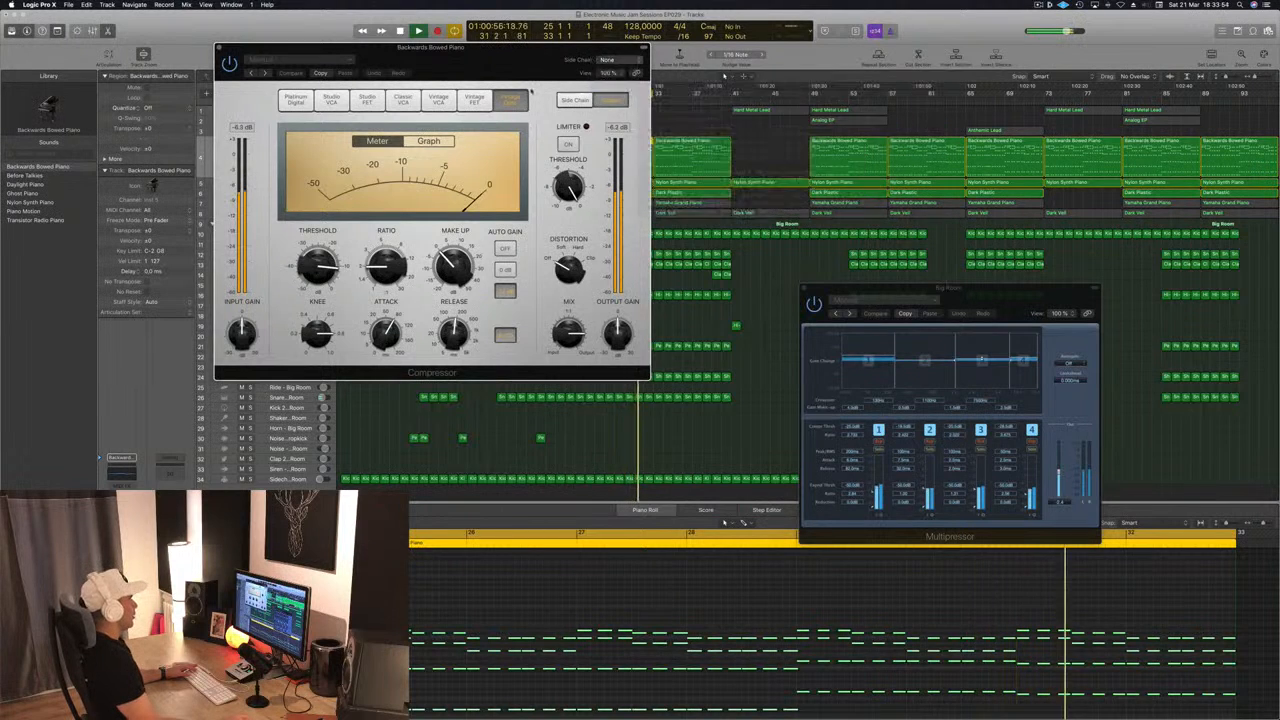
drag(600, 48, 818, 38)
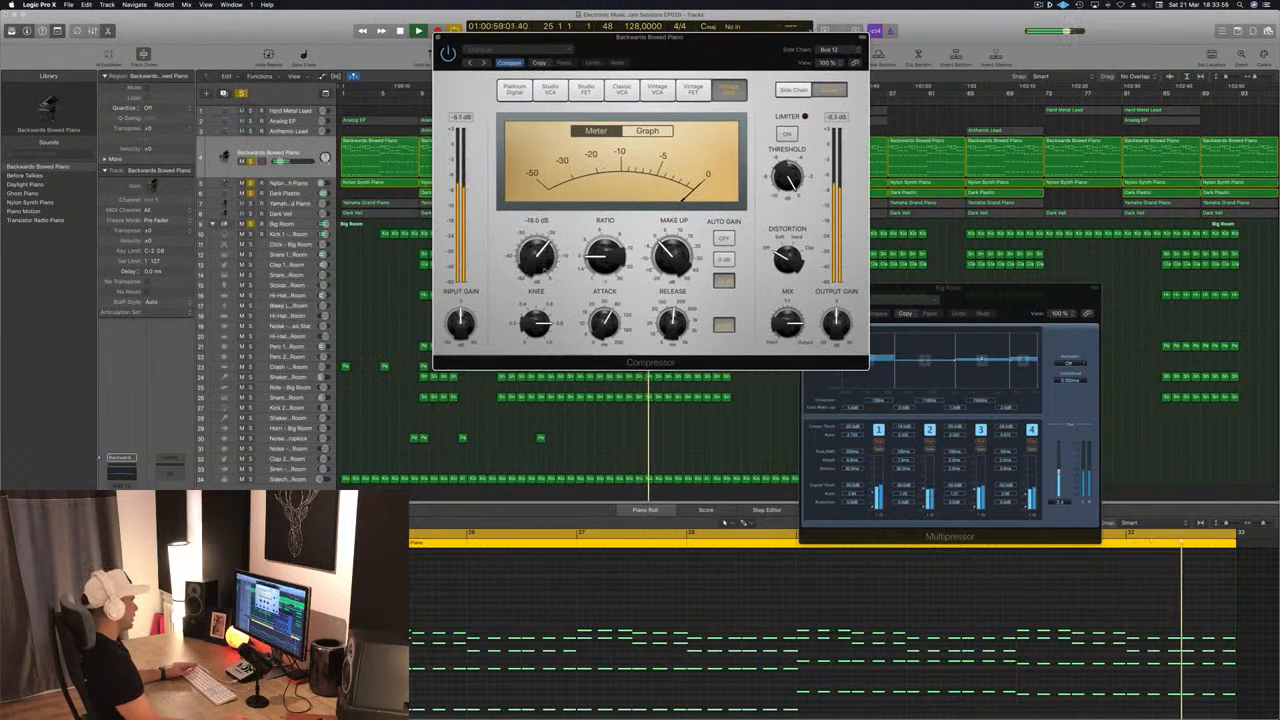
Set the Backwards Bowed Piano Compressor's threshold to about -5.5 dB and choose the current Bus 12 side chain again.
mouse_move(540, 257)
mouse_down()
mouse_move(540, 281)
mouse_move(536, 250)
mouse_up()
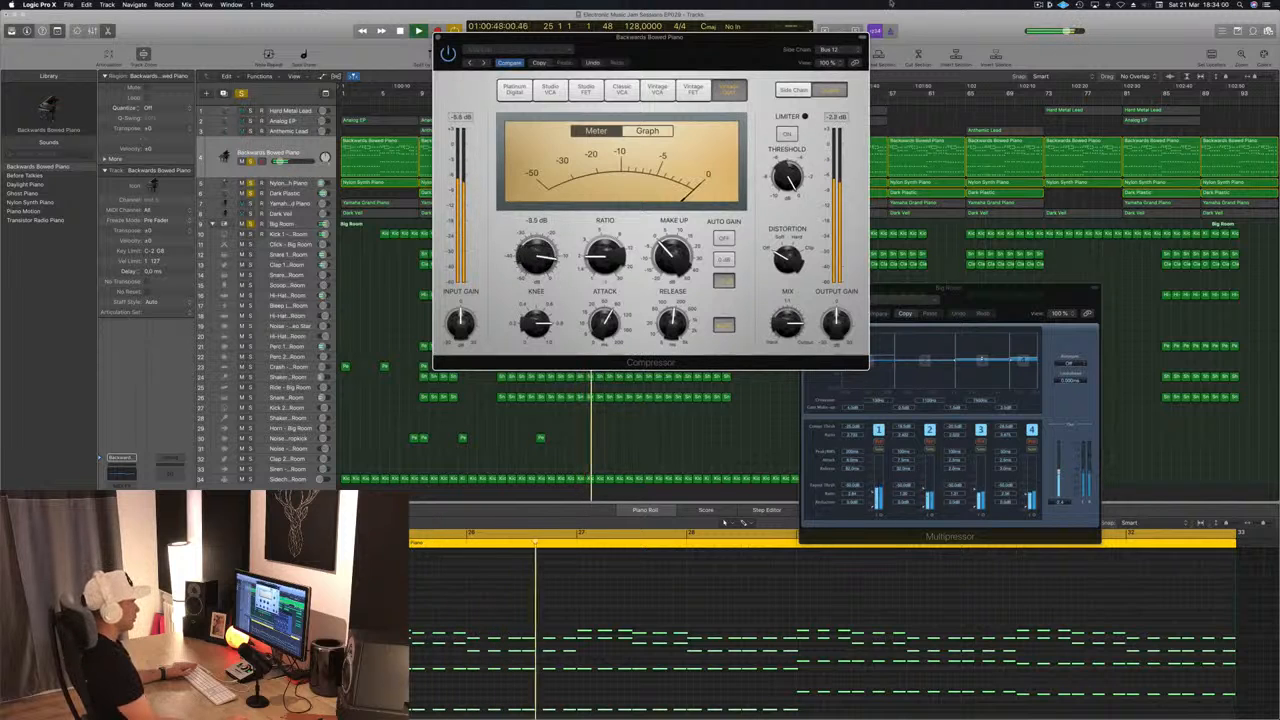
click(840, 52)
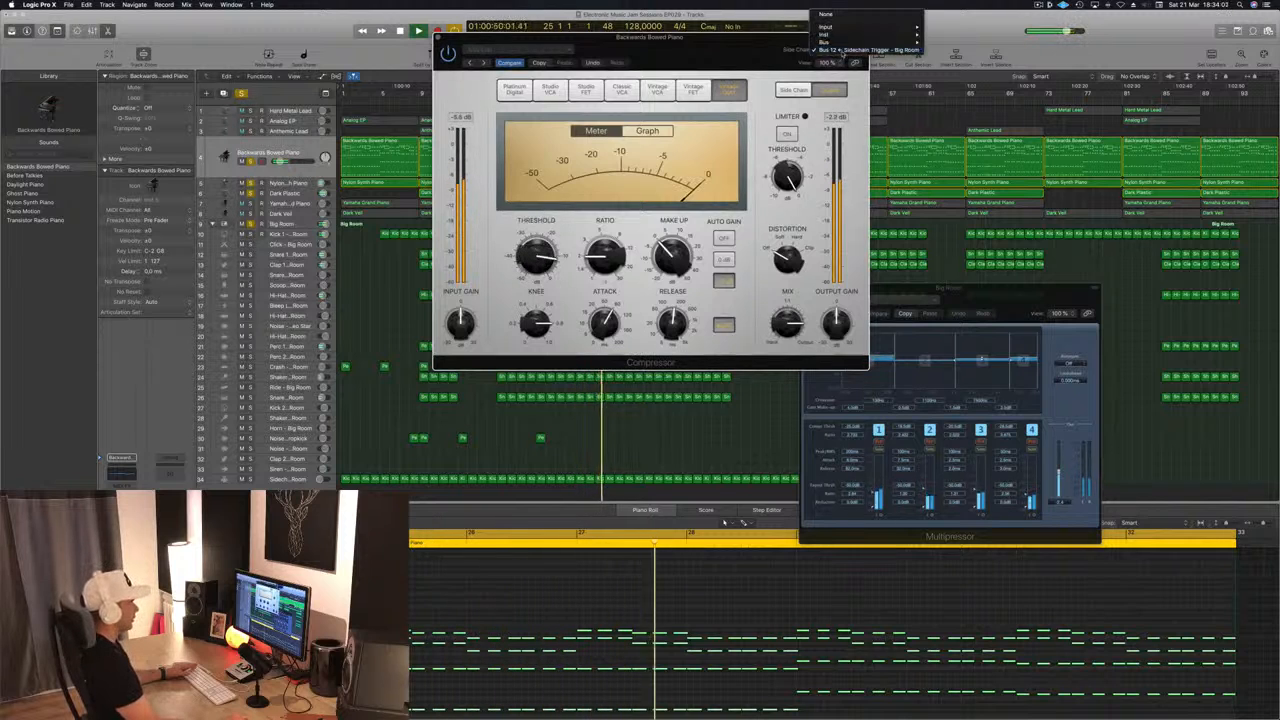
click(860, 49)
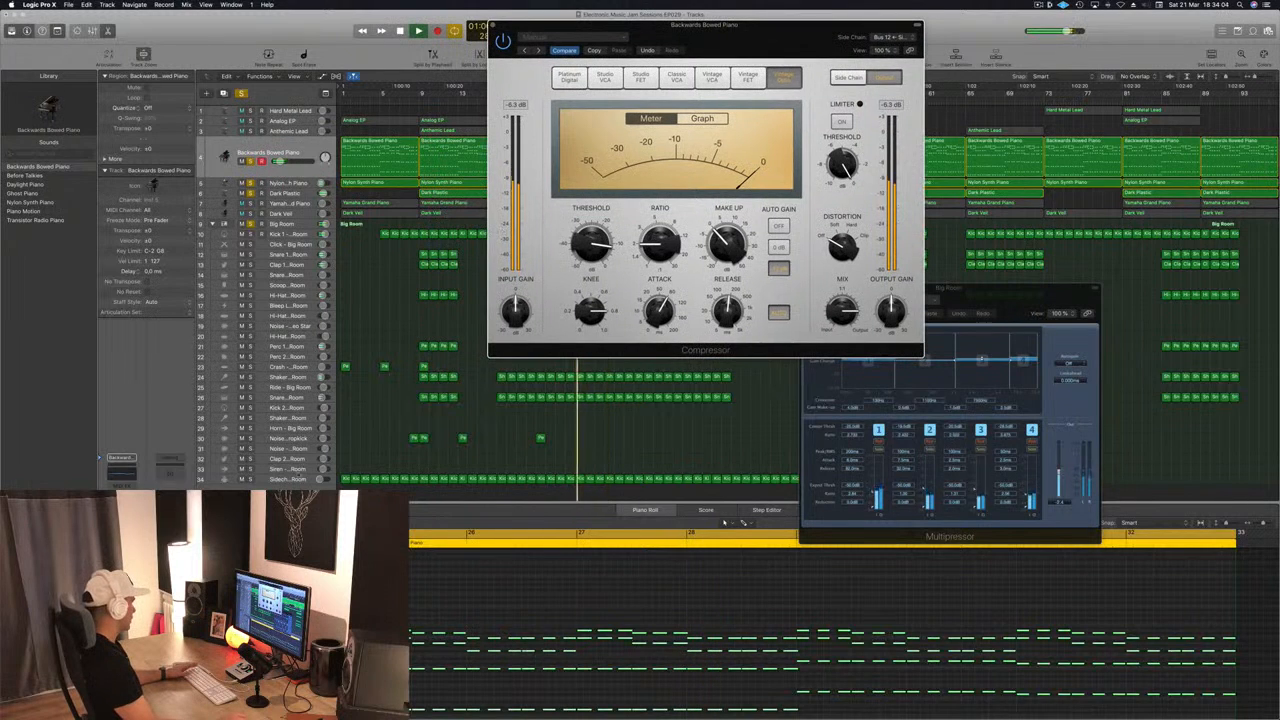
Mute the Sidechain Trigger - Big Room track and reassign Bus 12 as the side chain of the Backwards Bowed Piano Compressor.
click(294, 480)
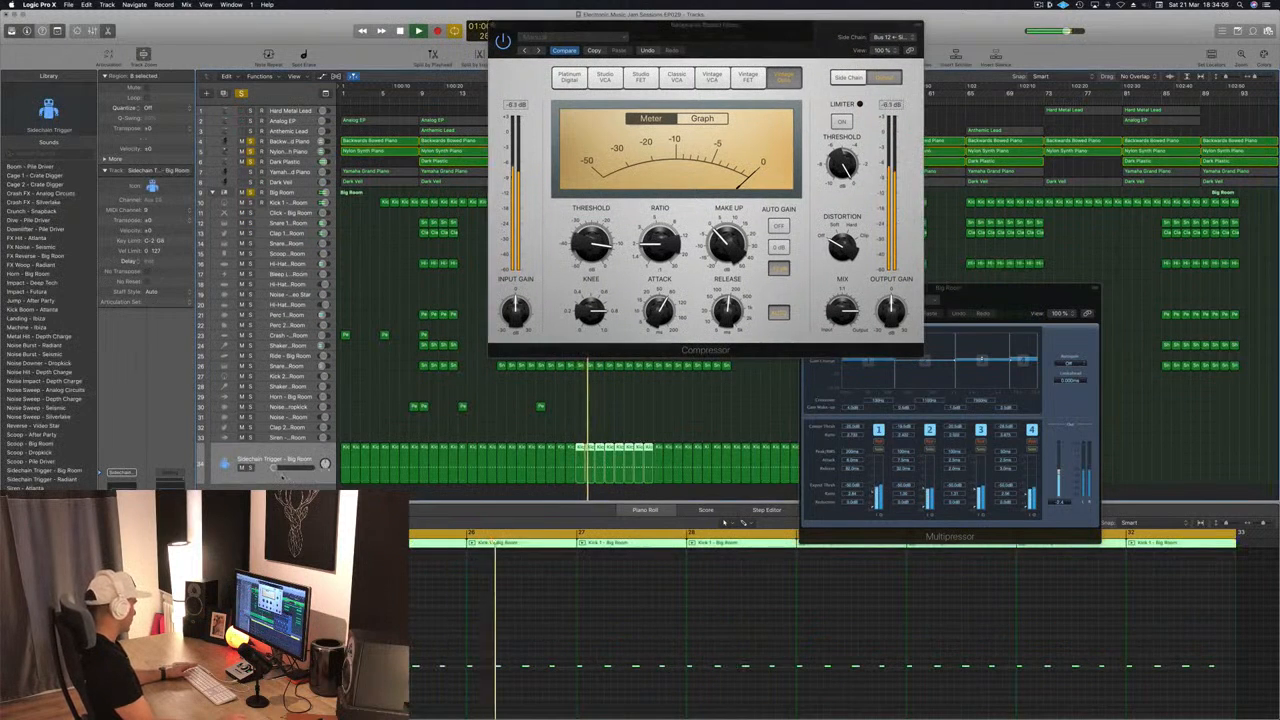
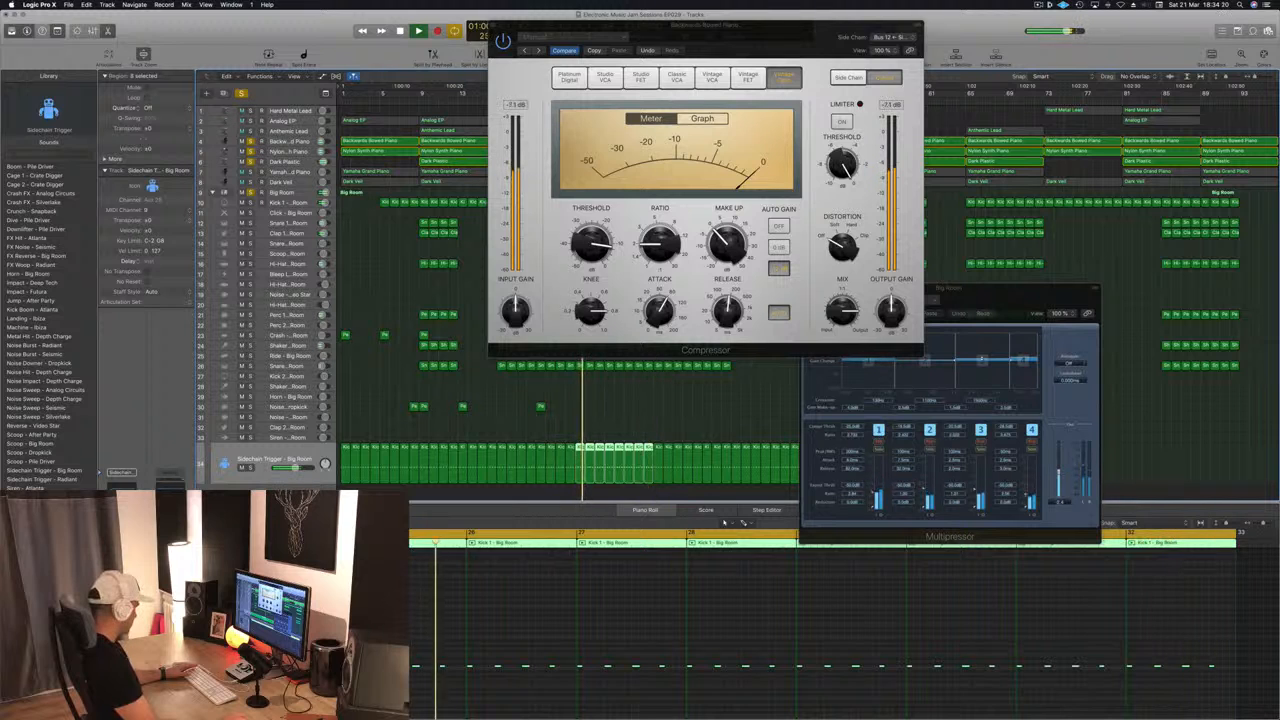
key(m)
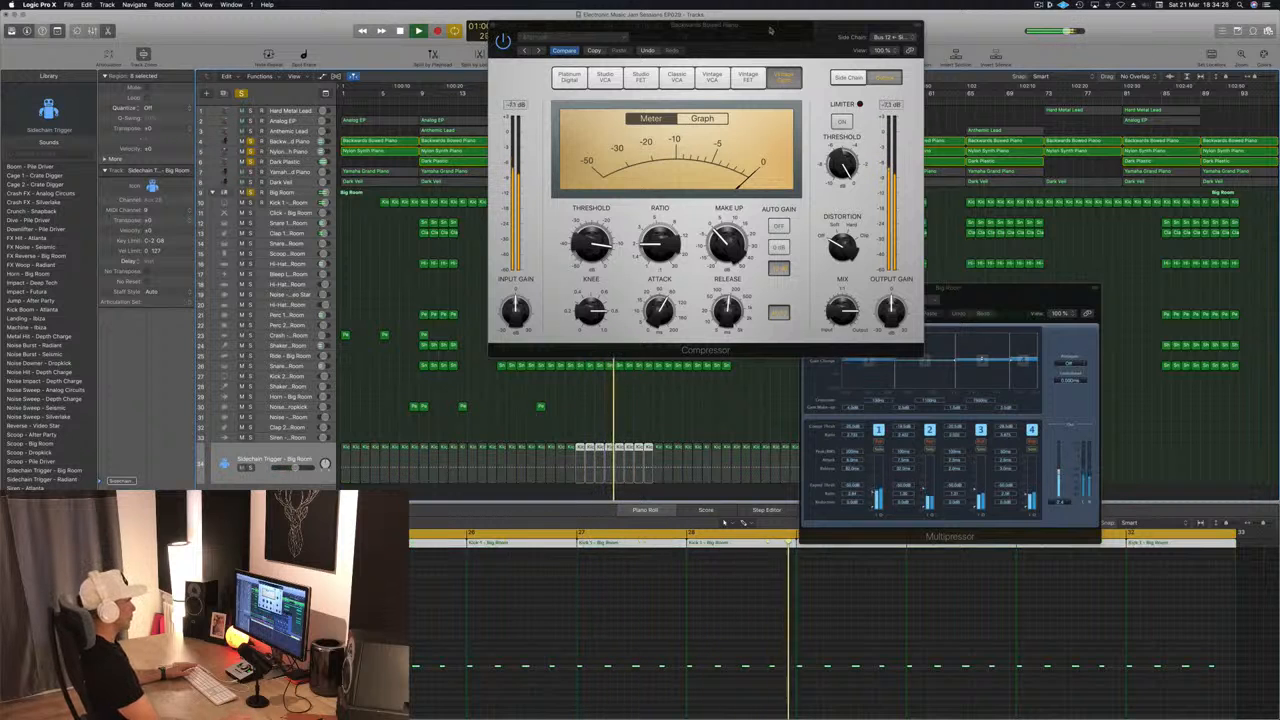
drag(770, 30, 994, 123)
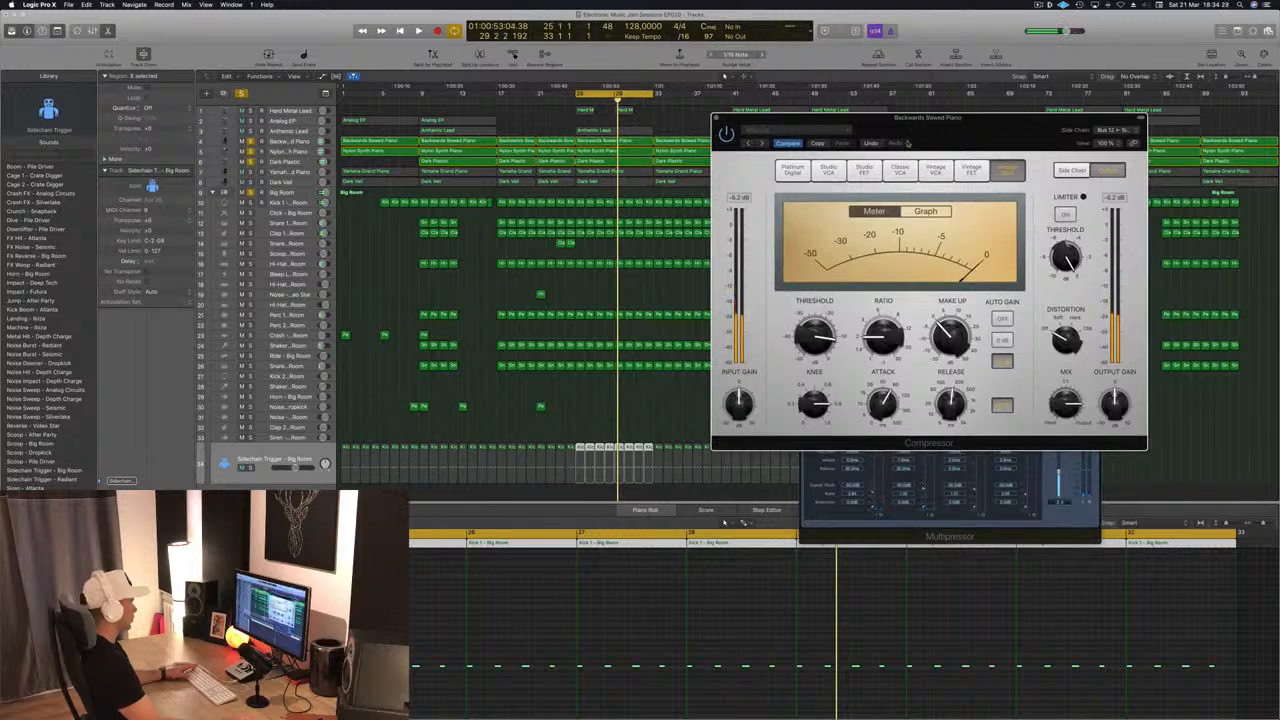
drag(907, 143, 820, 167)
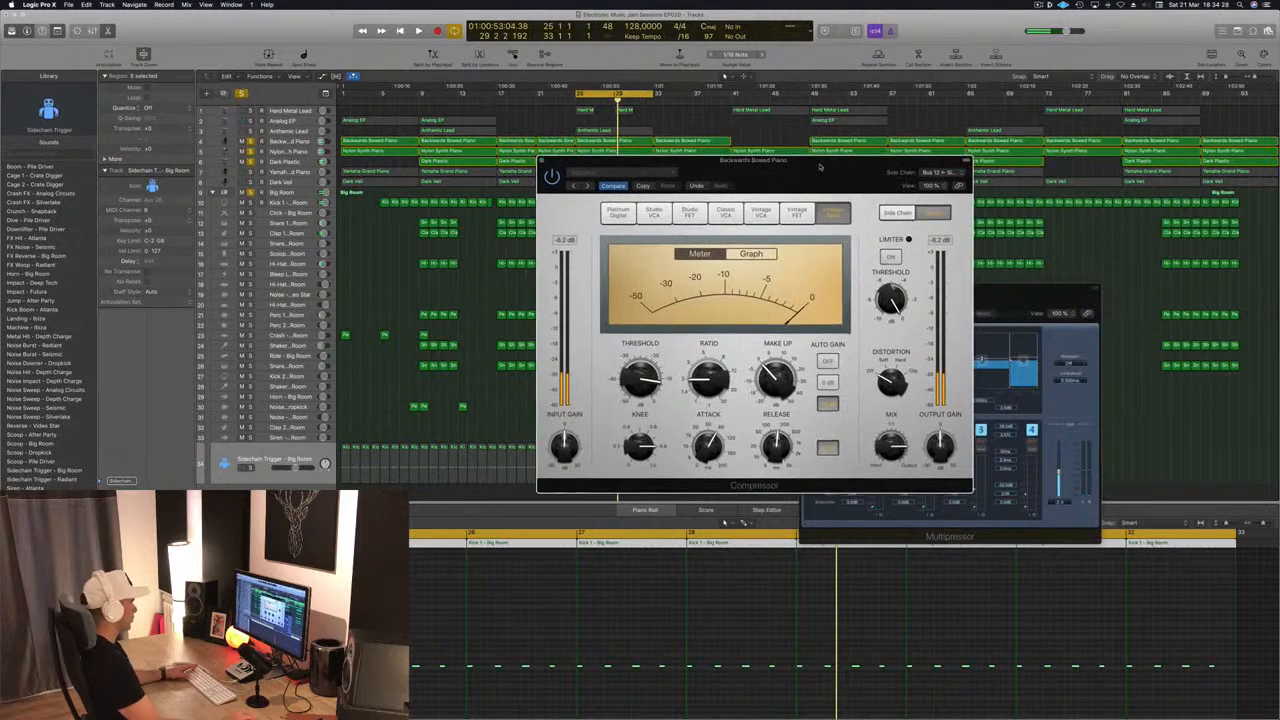
click(938, 172)
mouse_move(930, 165)
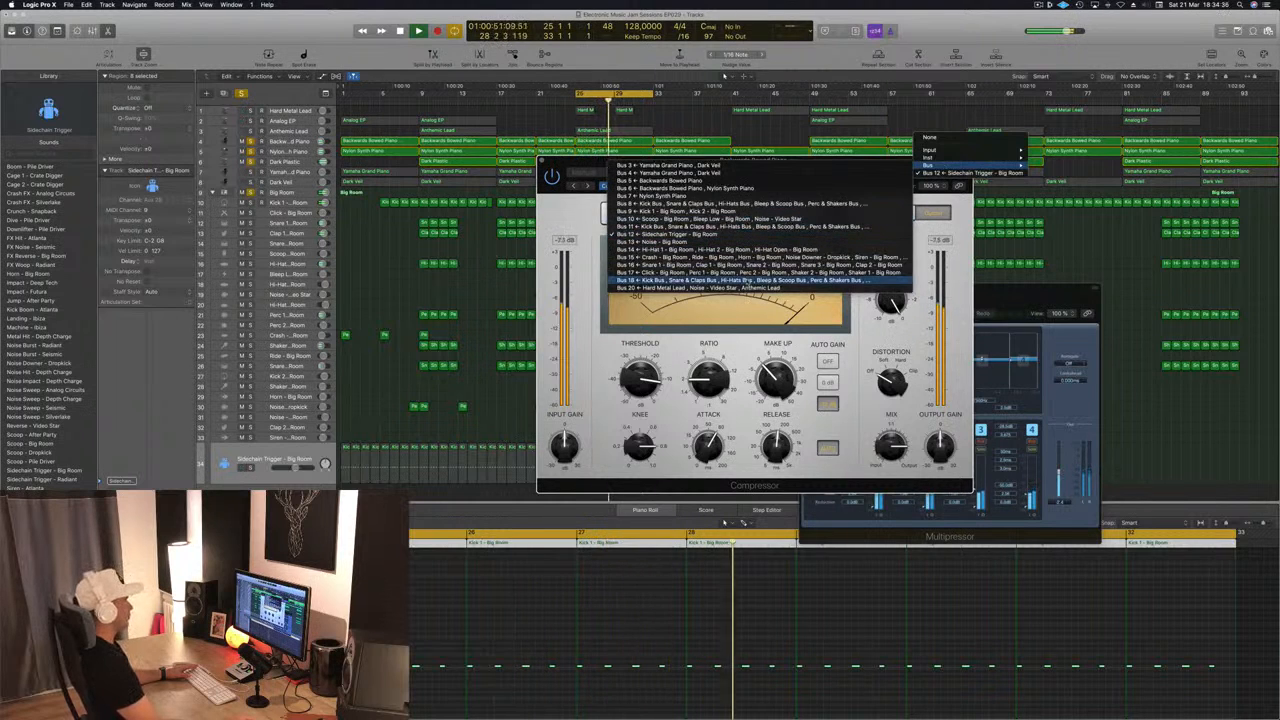
click(747, 236)
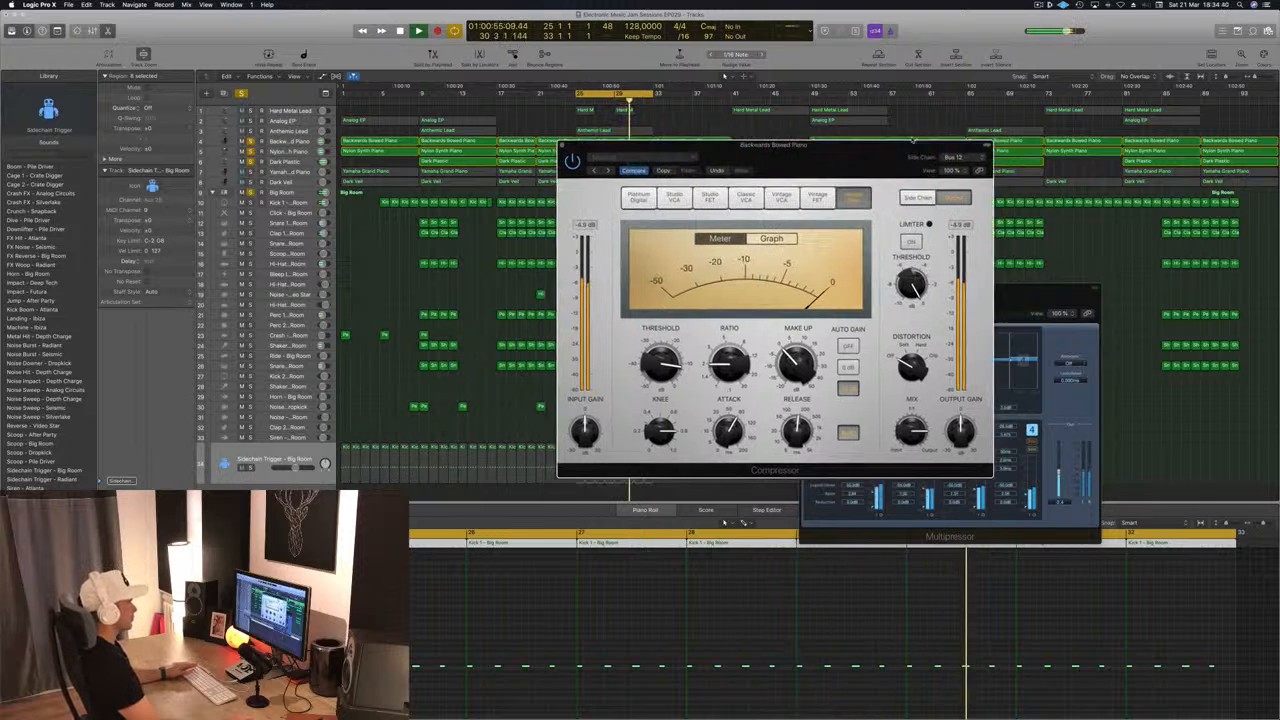
Set the Compressor's side-chain detection to Sum and reset its threshold to the default, switching the display to Graph.
drag(912, 141, 952, 97)
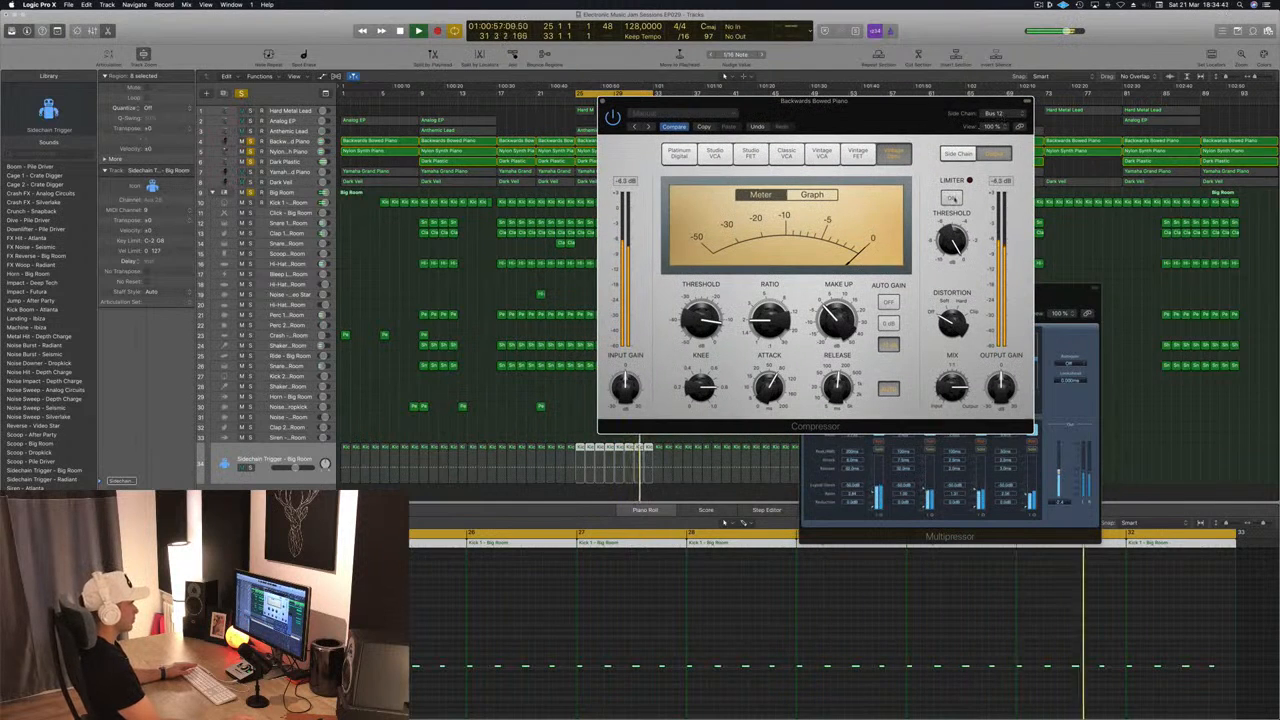
click(957, 154)
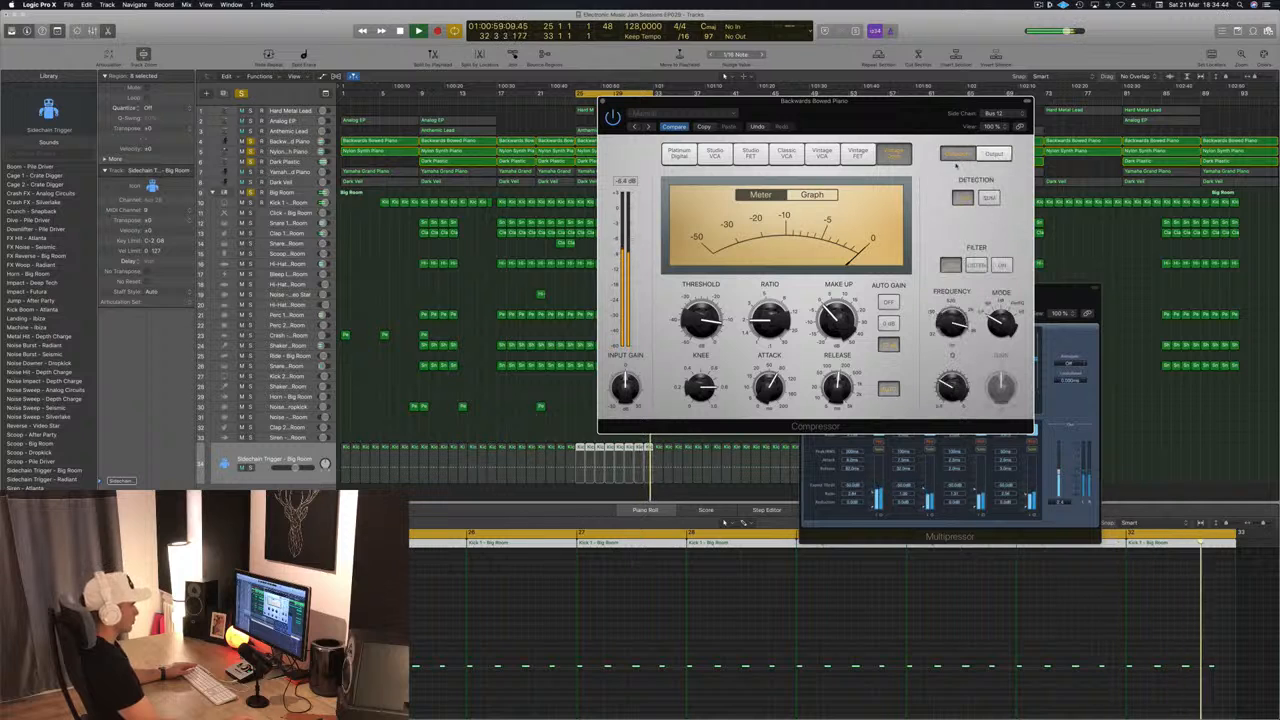
click(990, 199)
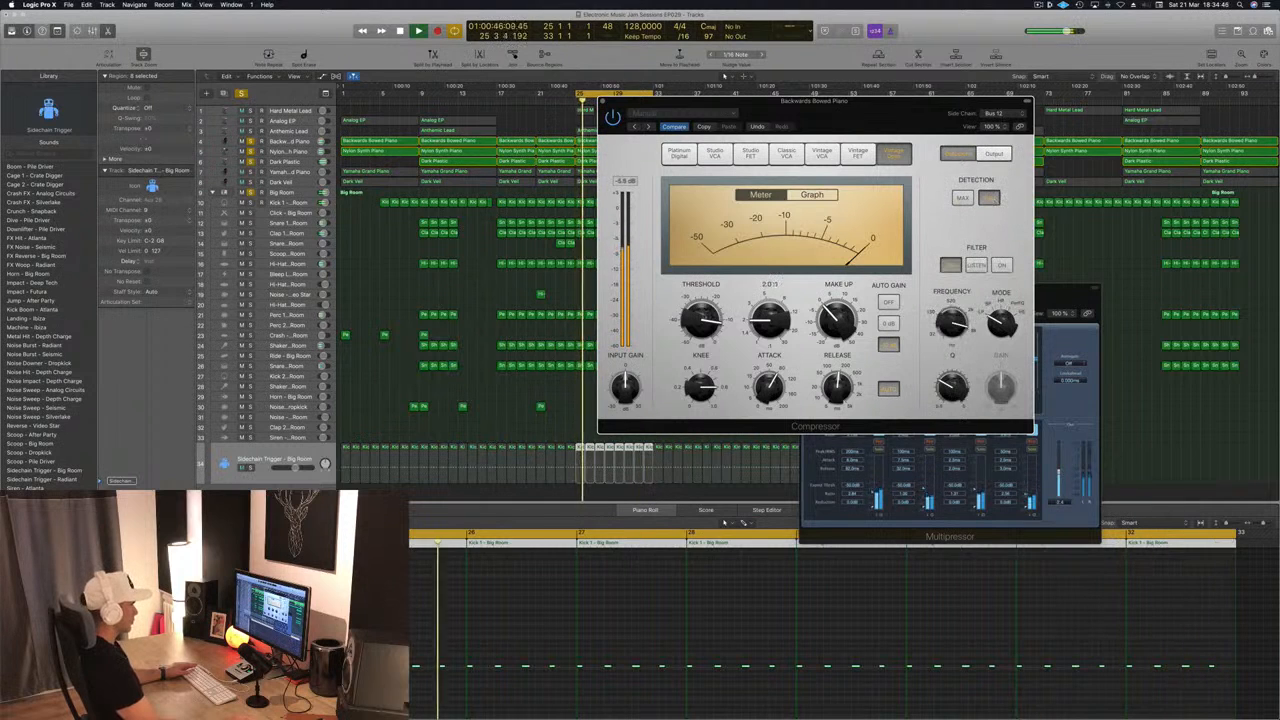
alt+click(701, 320)
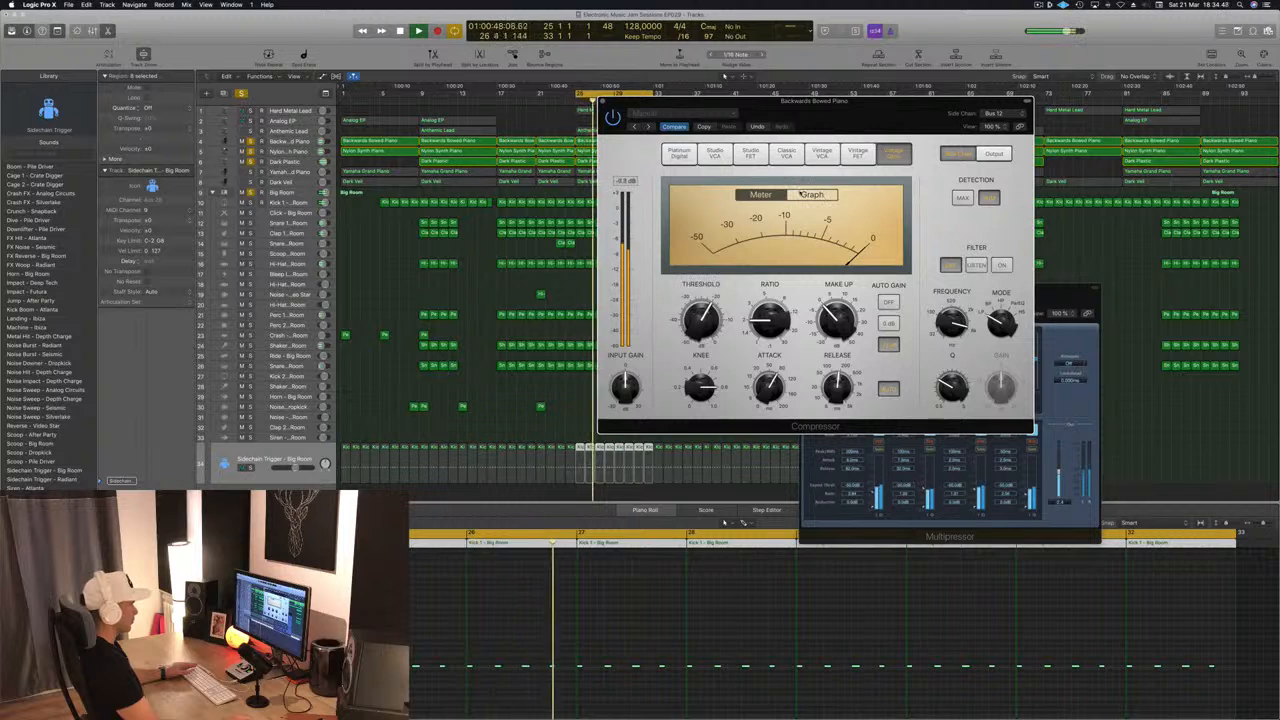
click(822, 196)
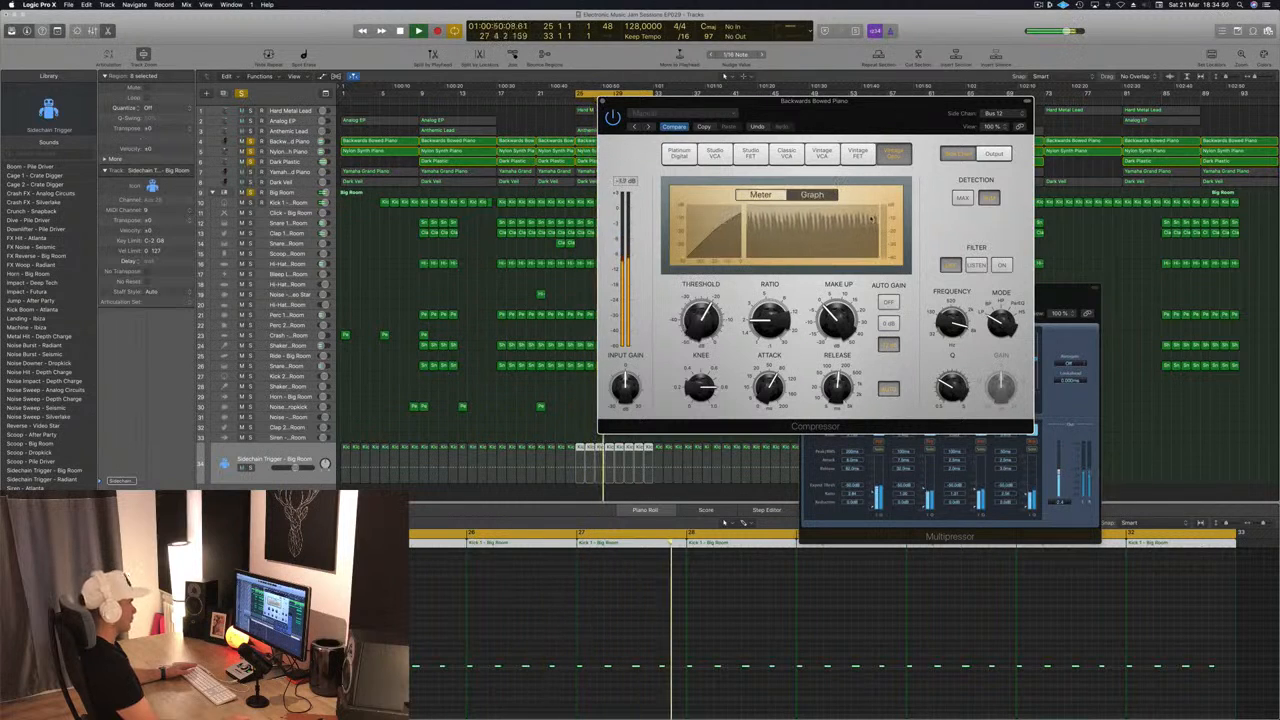
drag(884, 108, 898, 104)
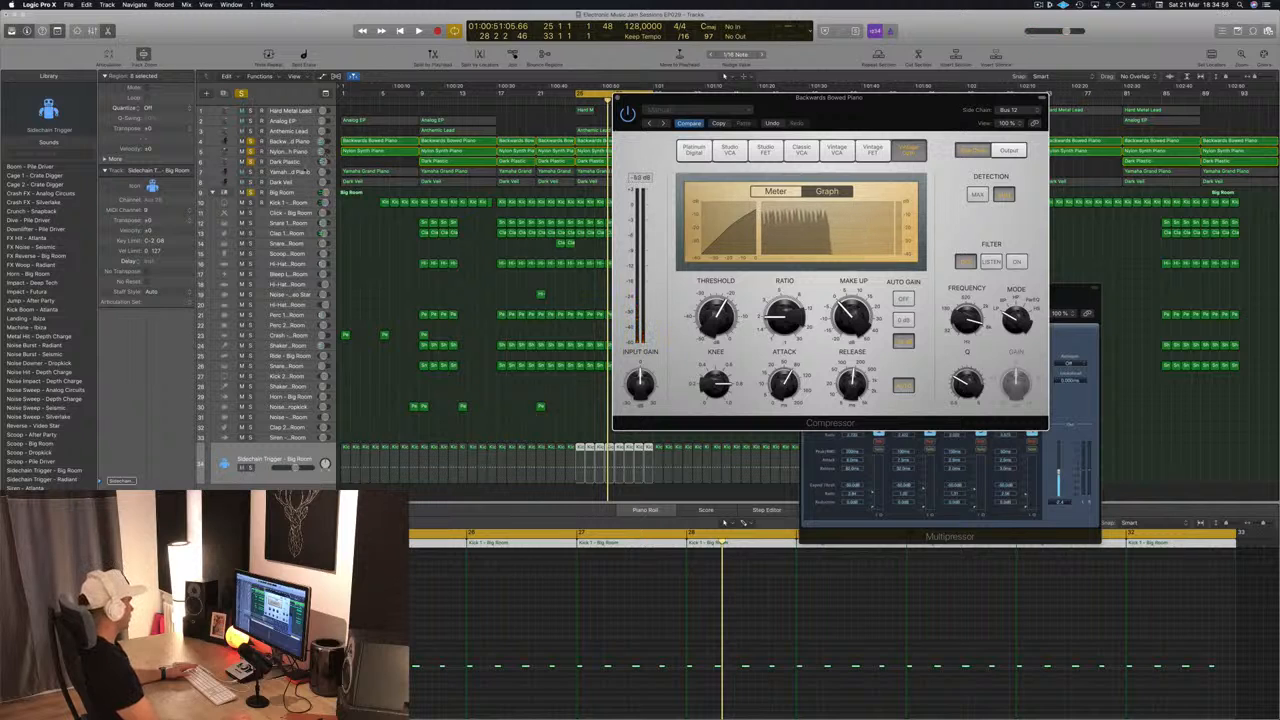
Restart the loop and check the Yamaha Grand Piano and Dark Plastic tracks before returning to Backwards Bowed Piano.
click(305, 171)
key(space)
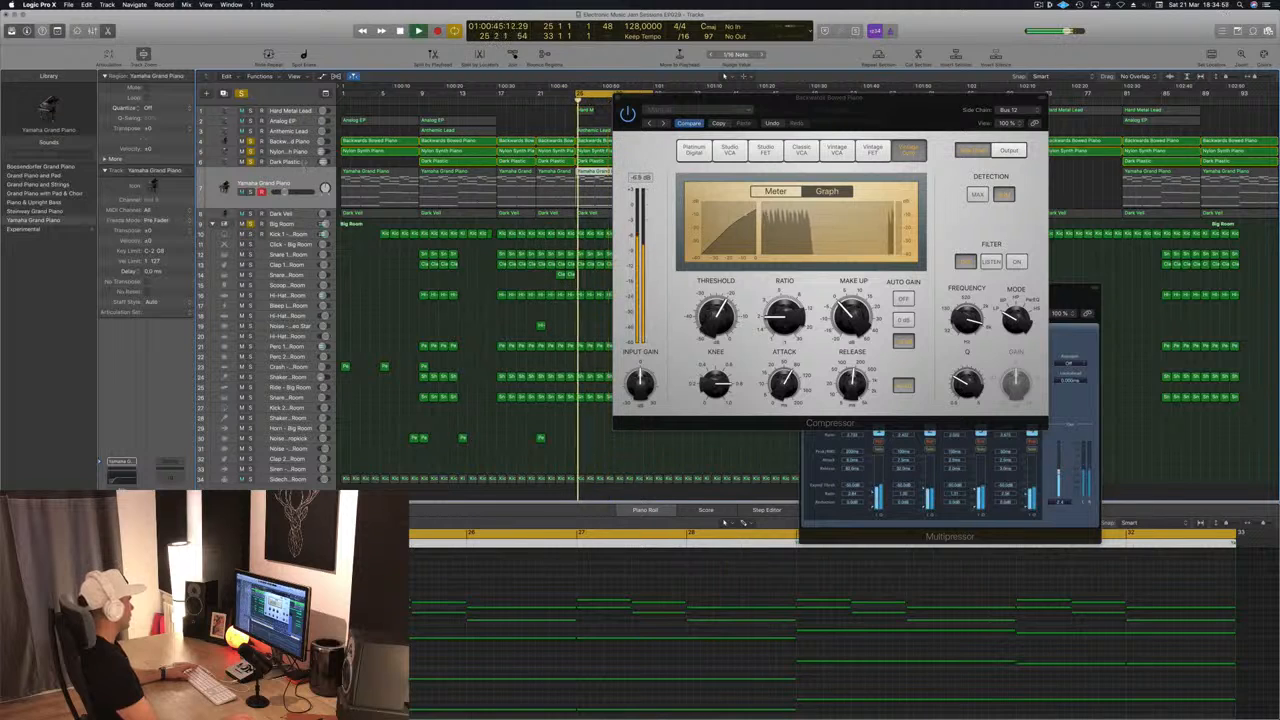
click(285, 164)
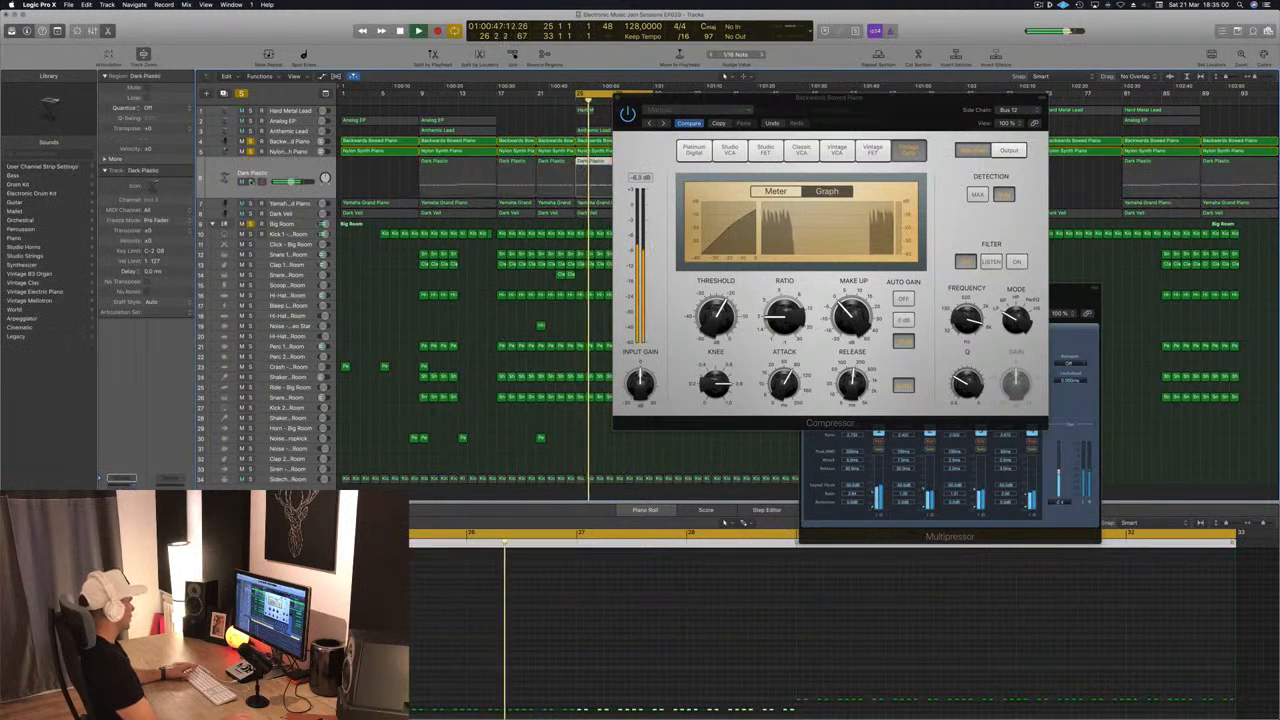
click(288, 142)
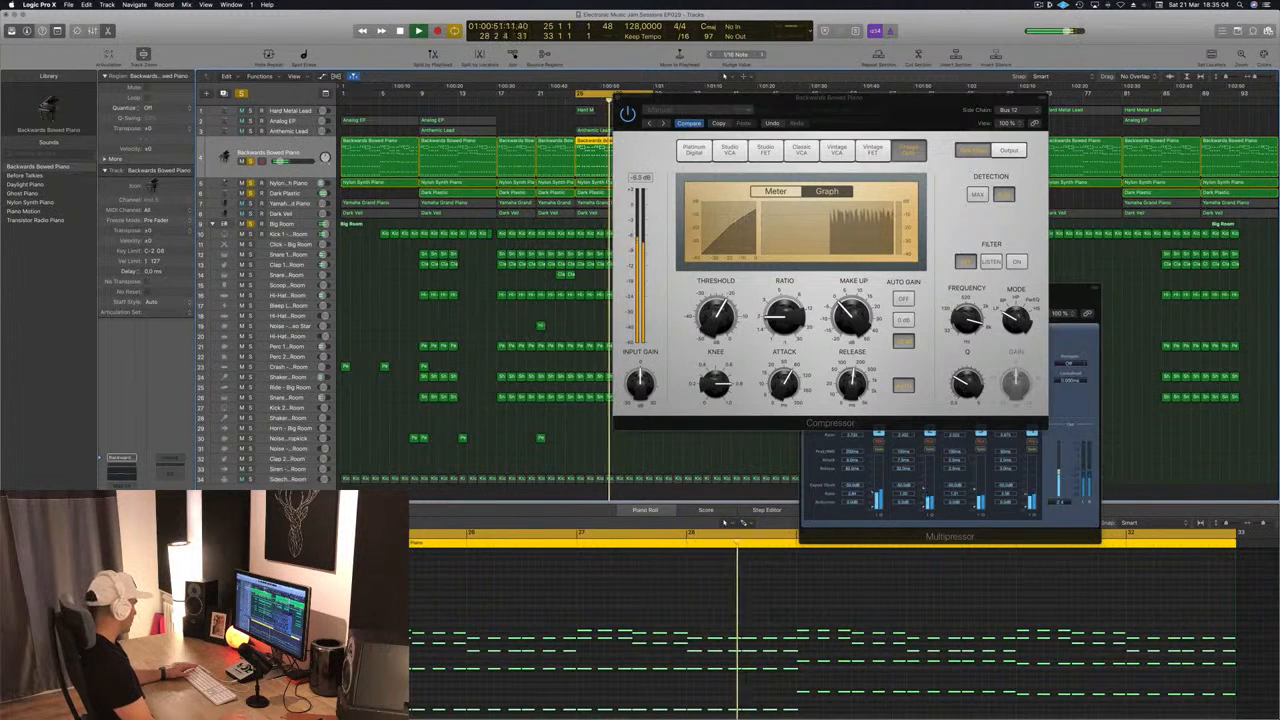
Close the Backwards Bowed Piano Compressor and stop the loop playback with no regions selected.
key(super+w)
click(121, 519)
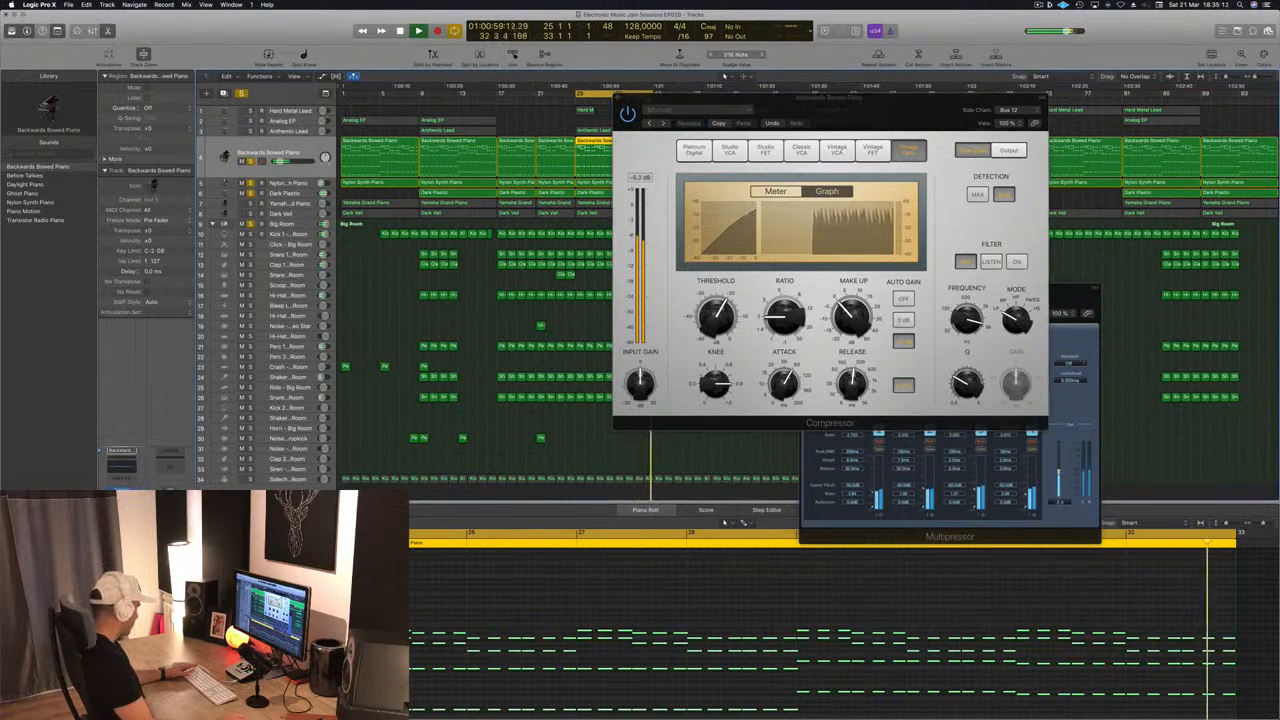
key(shift+space)
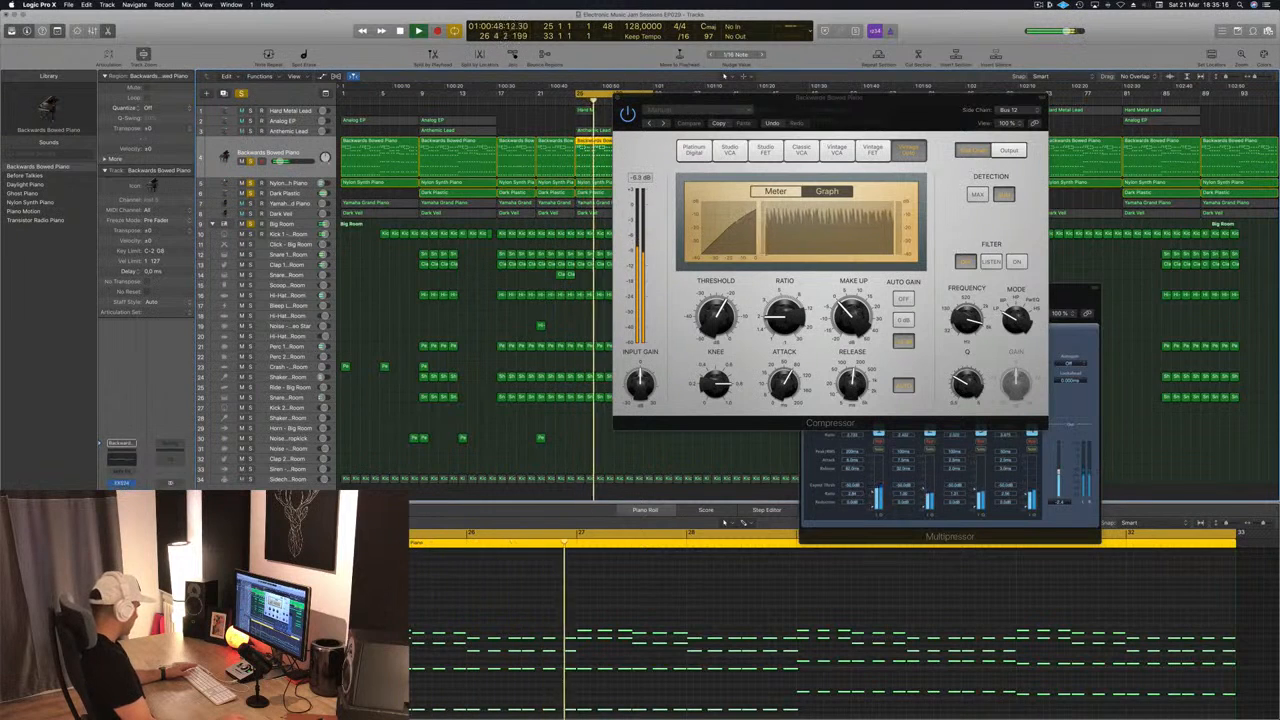
key(super+w)
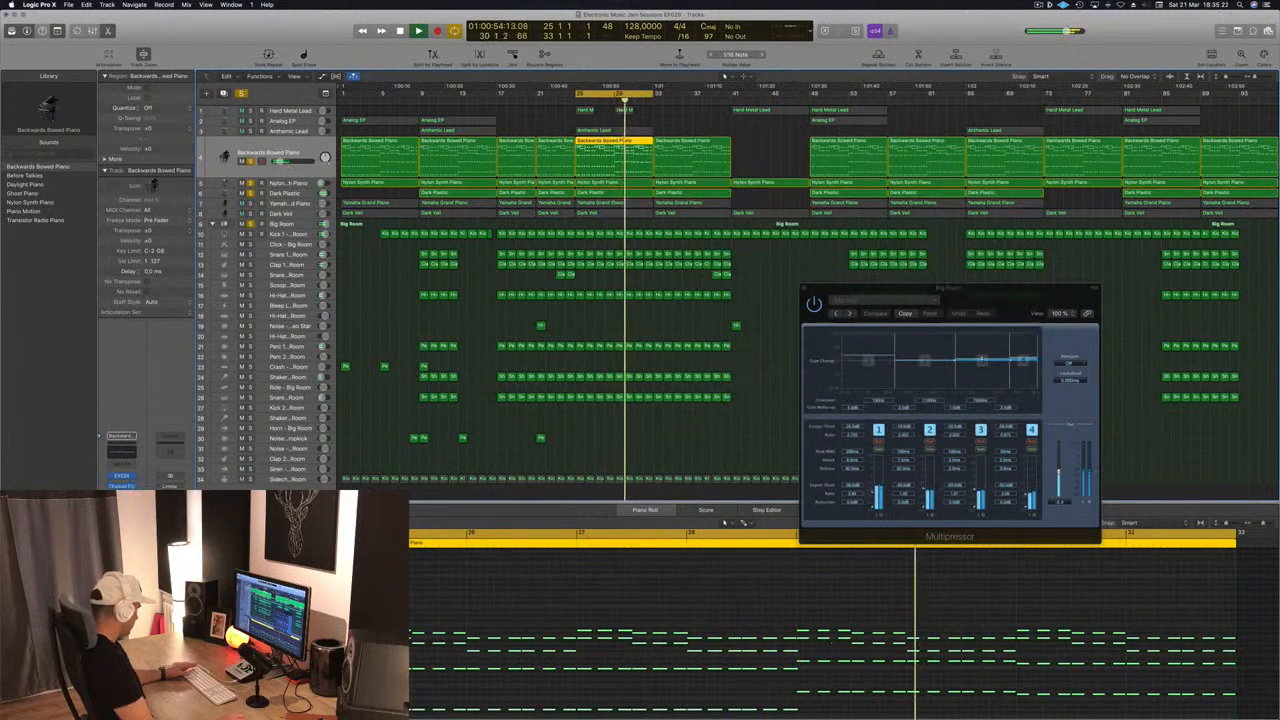
click(620, 182)
click(645, 119)
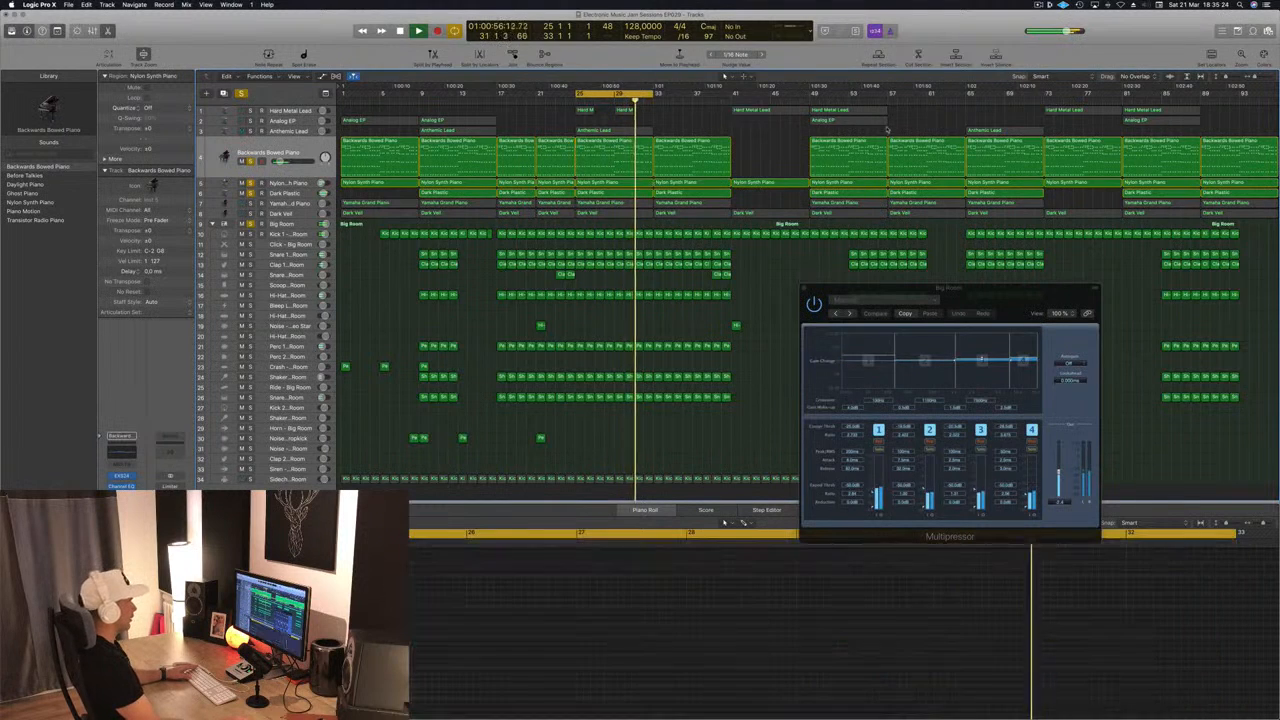
key(space)
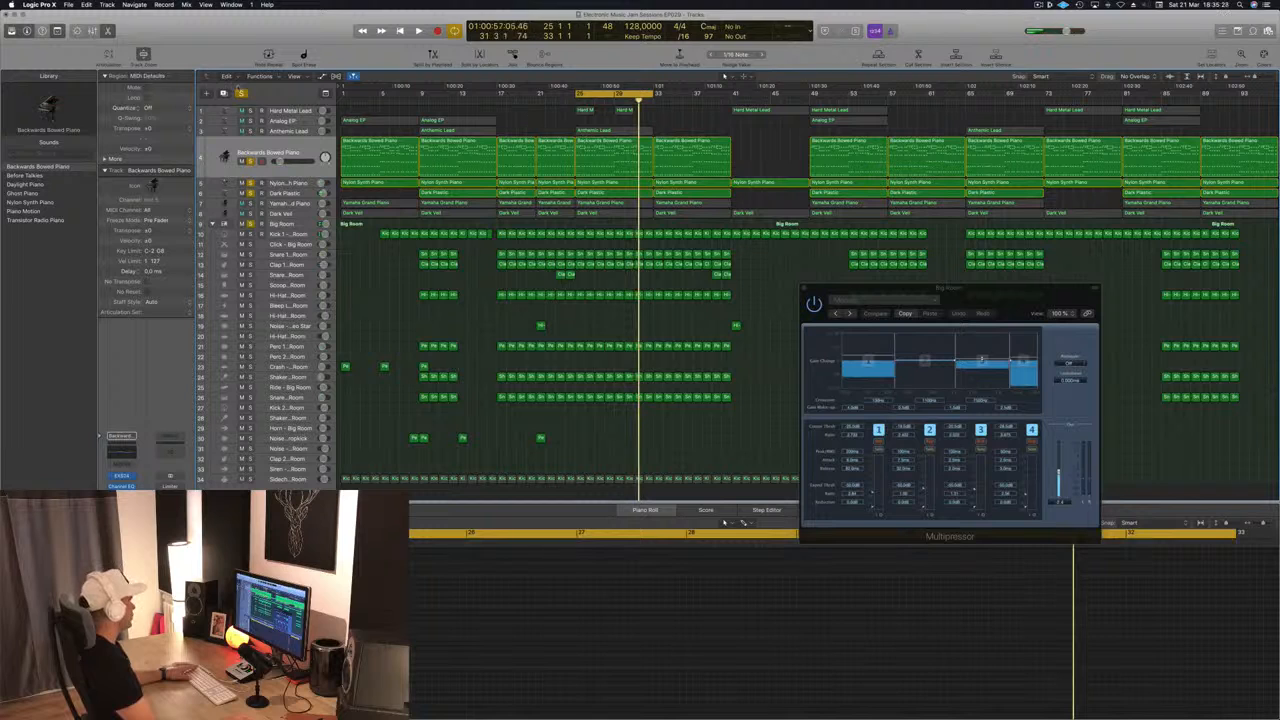
Clear all track solos and audition the loop with Backwards Bowed Piano both soloed and in the full mix.
click(241, 94)
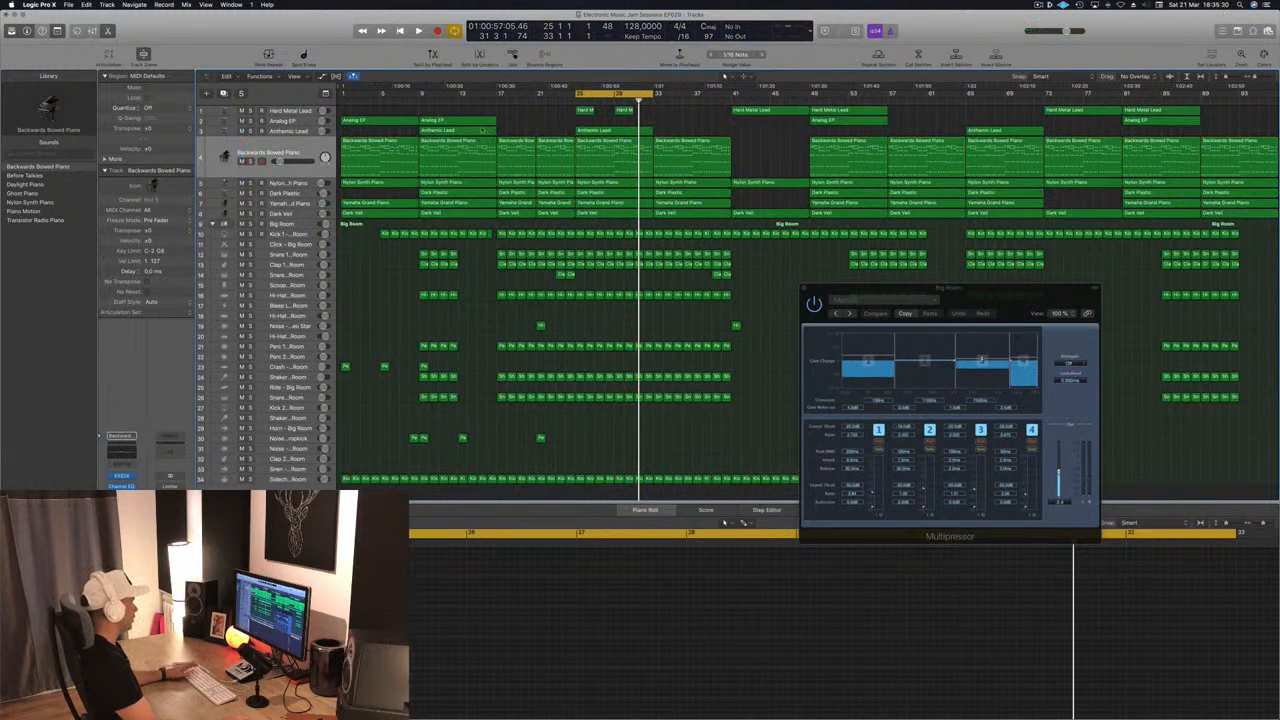
key(space)
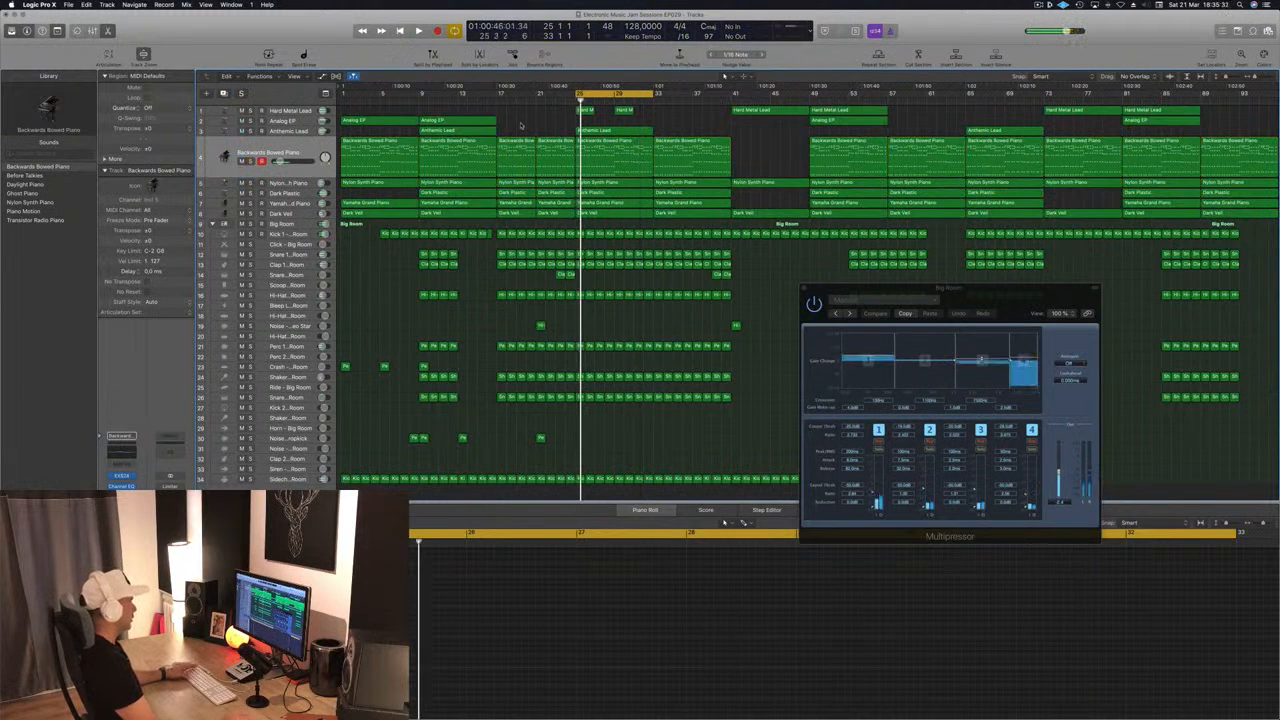
click(289, 154)
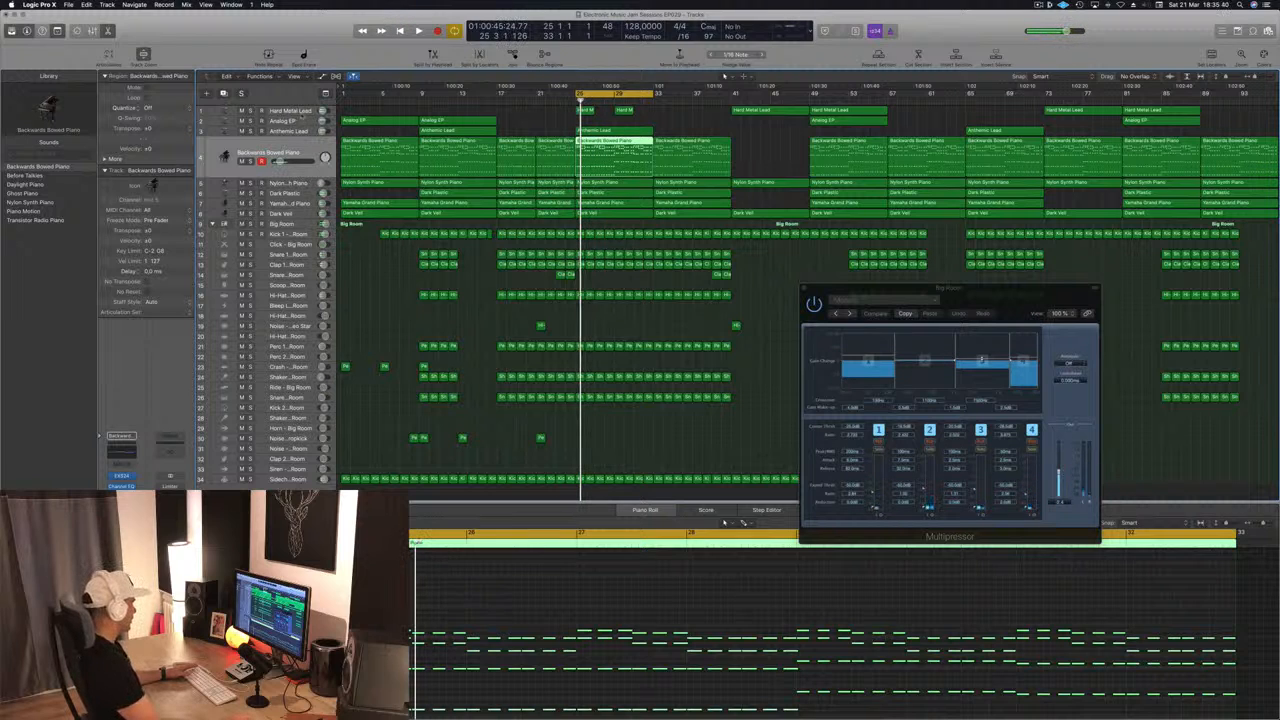
key(s)
key(space)
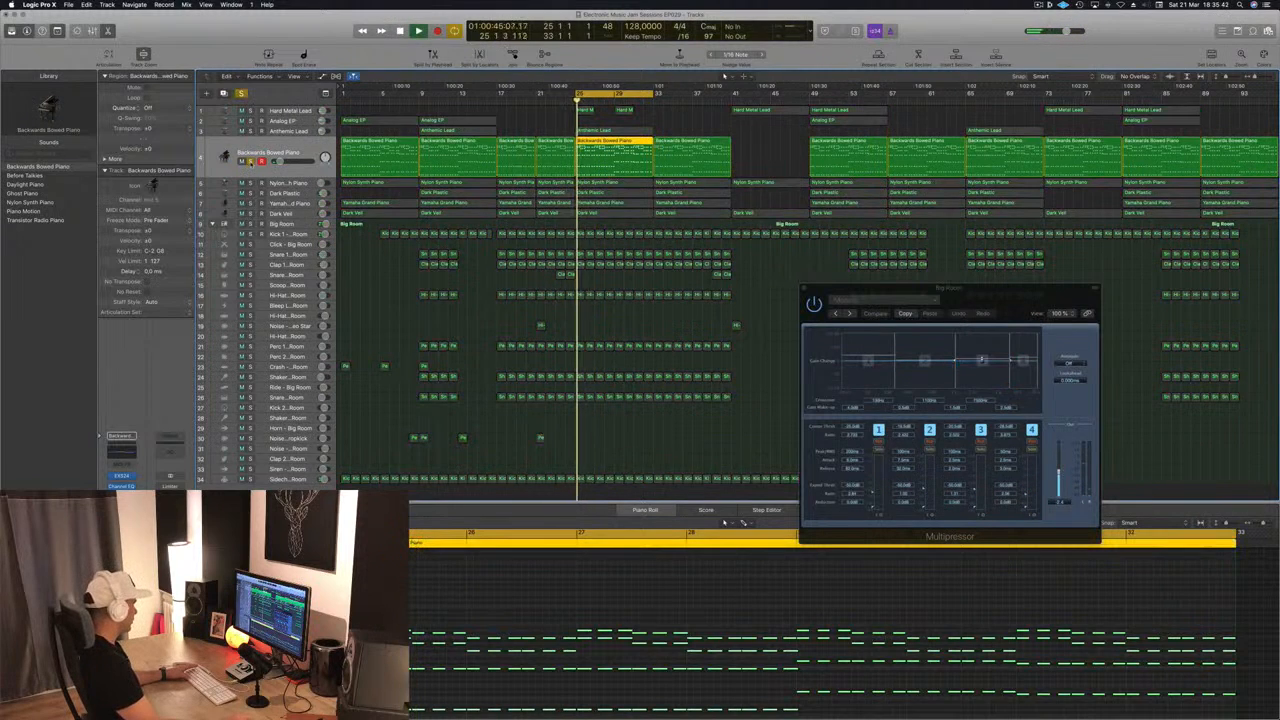
key(s)
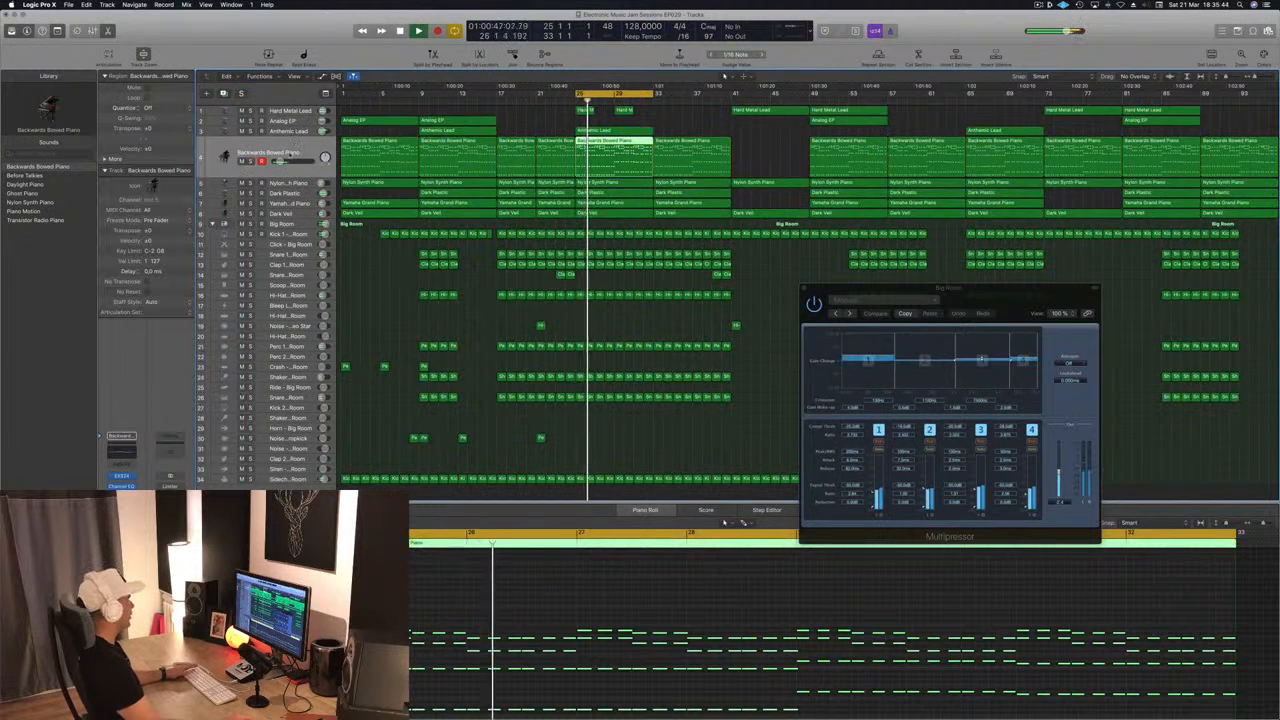
key(space)
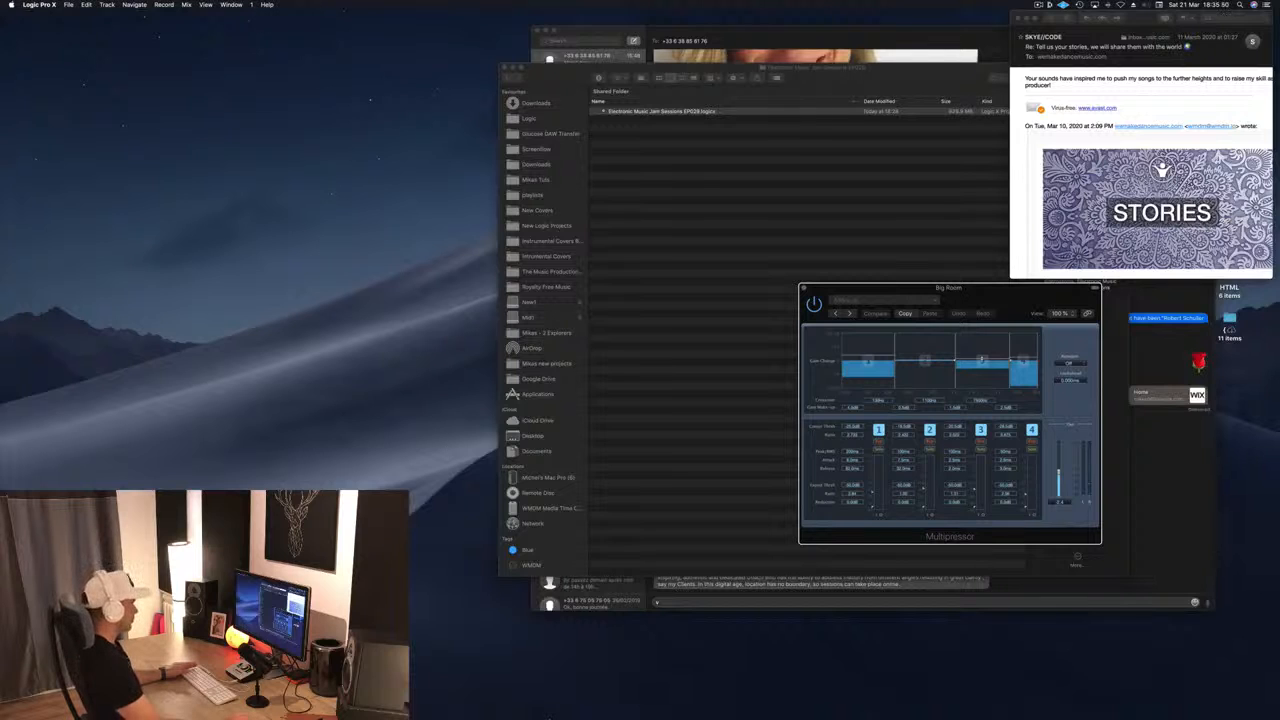
Quit Logic Pro X, saving the changes to the Electronic Music Jam Sessions EP029 project.
right_click(597, 700)
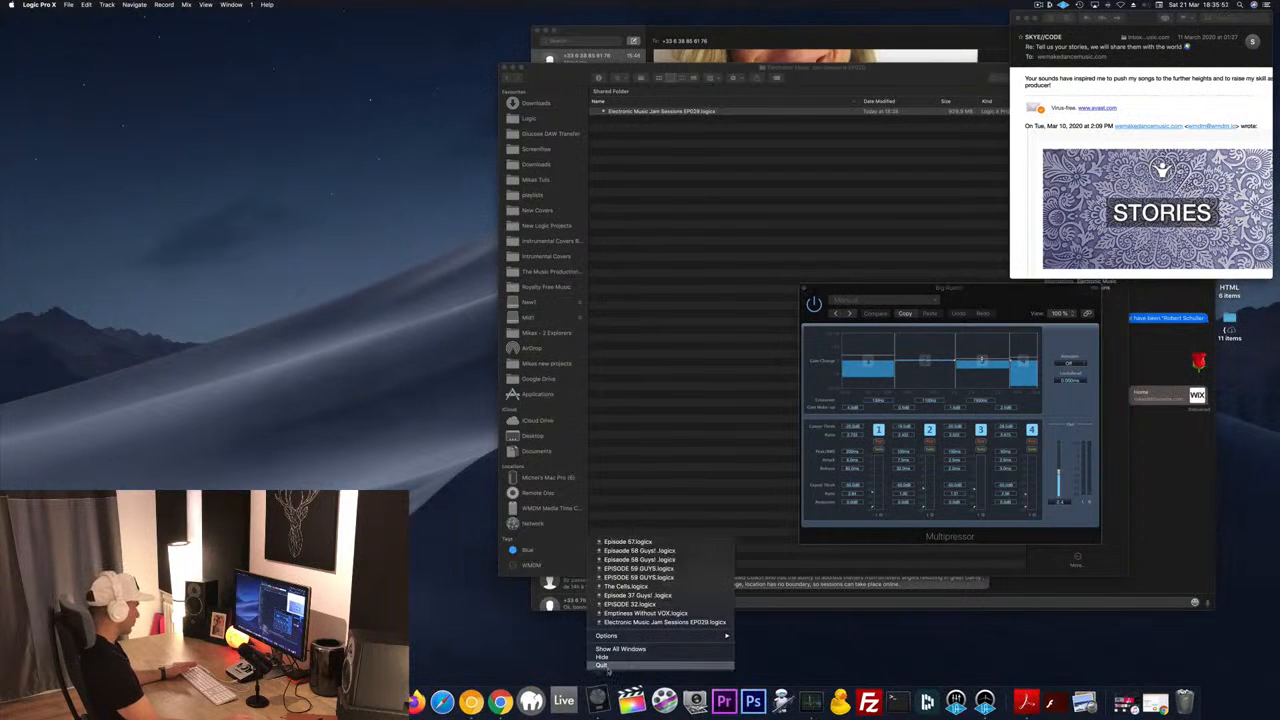
click(603, 666)
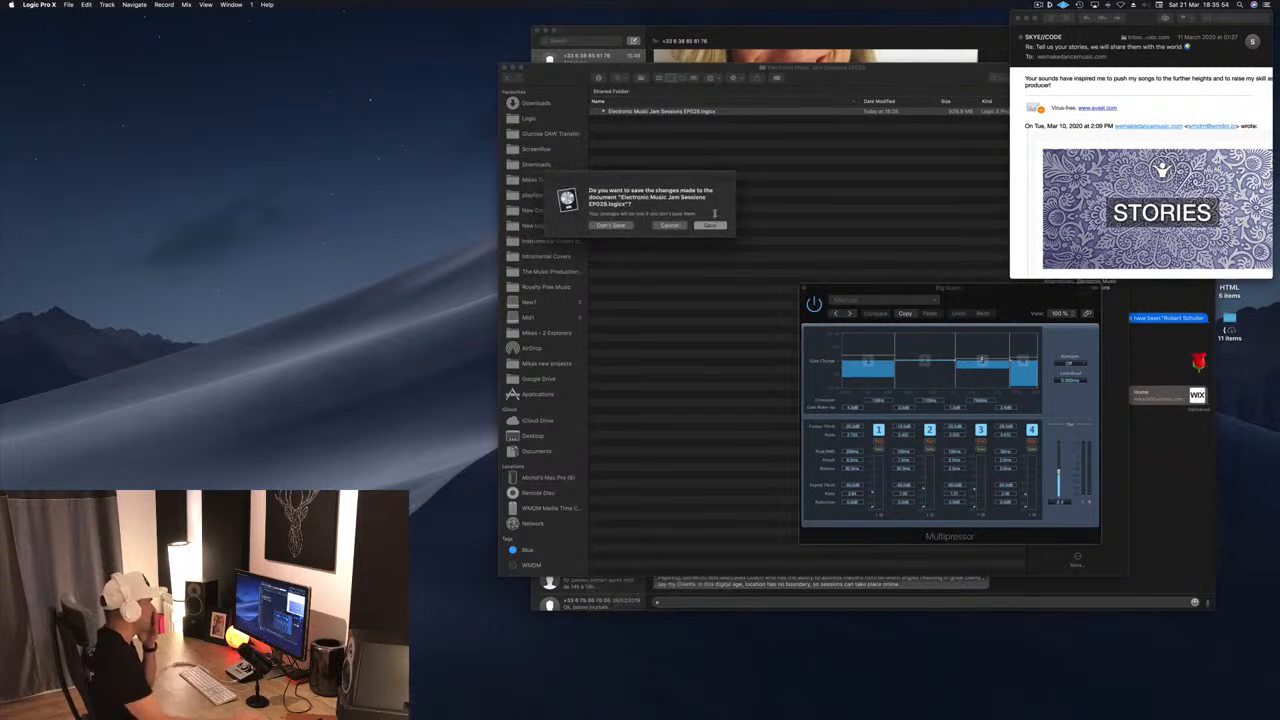
click(711, 225)
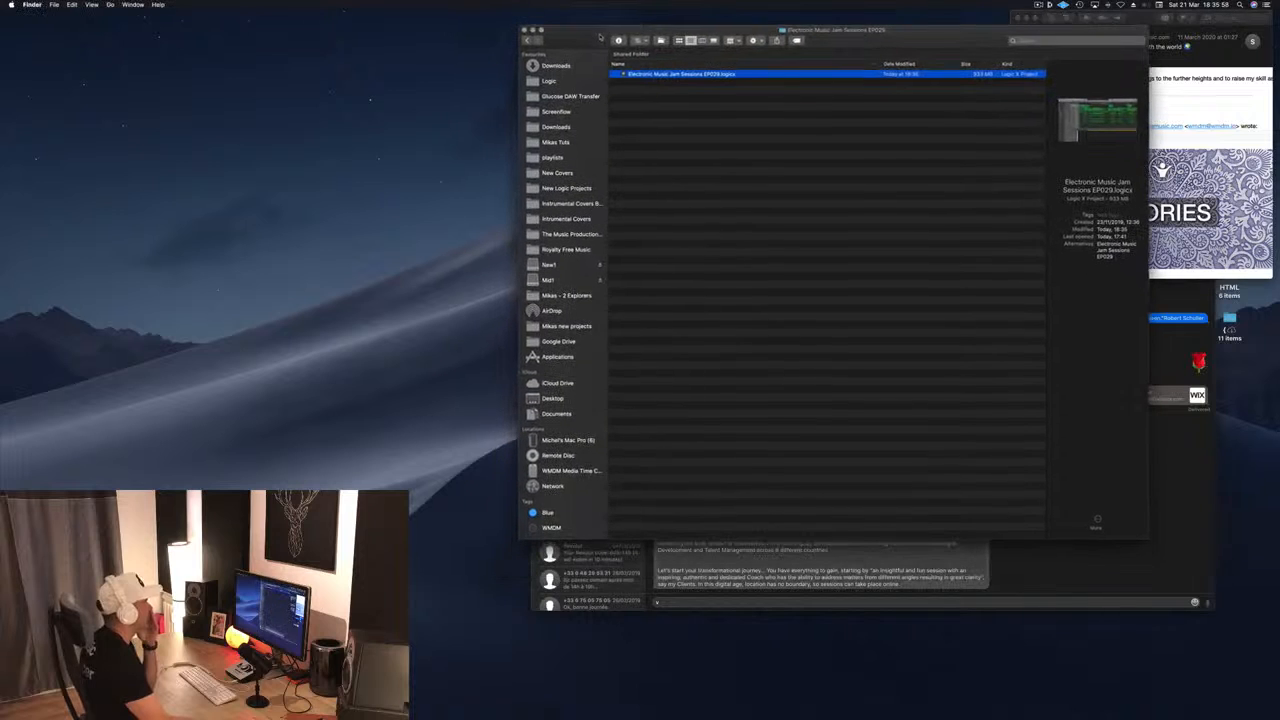
Relaunch Logic Pro X and reopen the most recent project, Electronic Music Jam Sessions EP029.
mouse_move(760, 710)
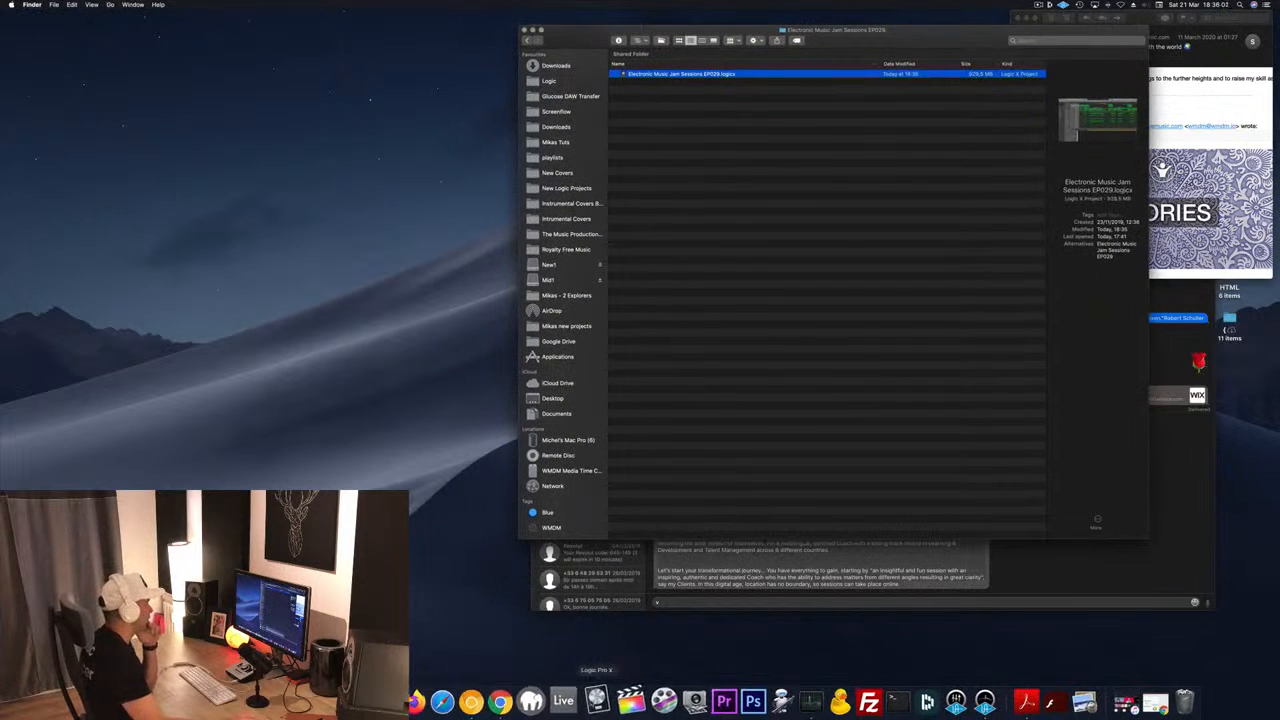
click(606, 702)
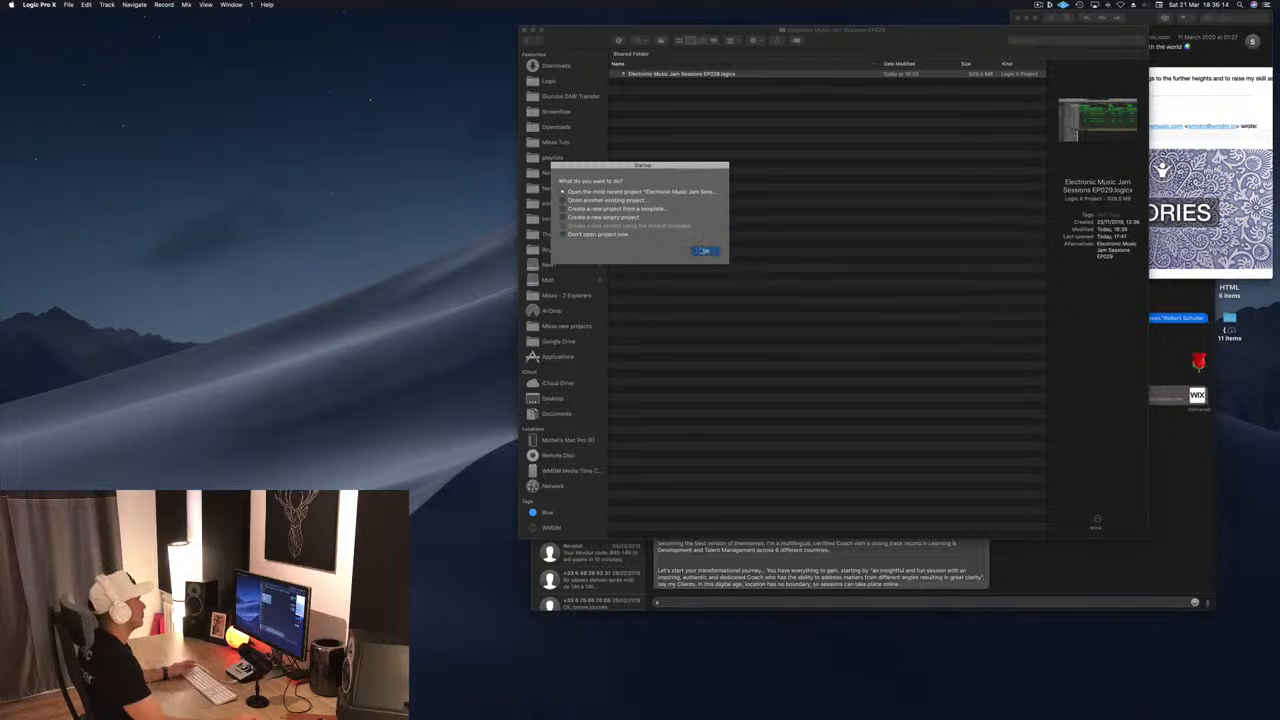
click(703, 251)
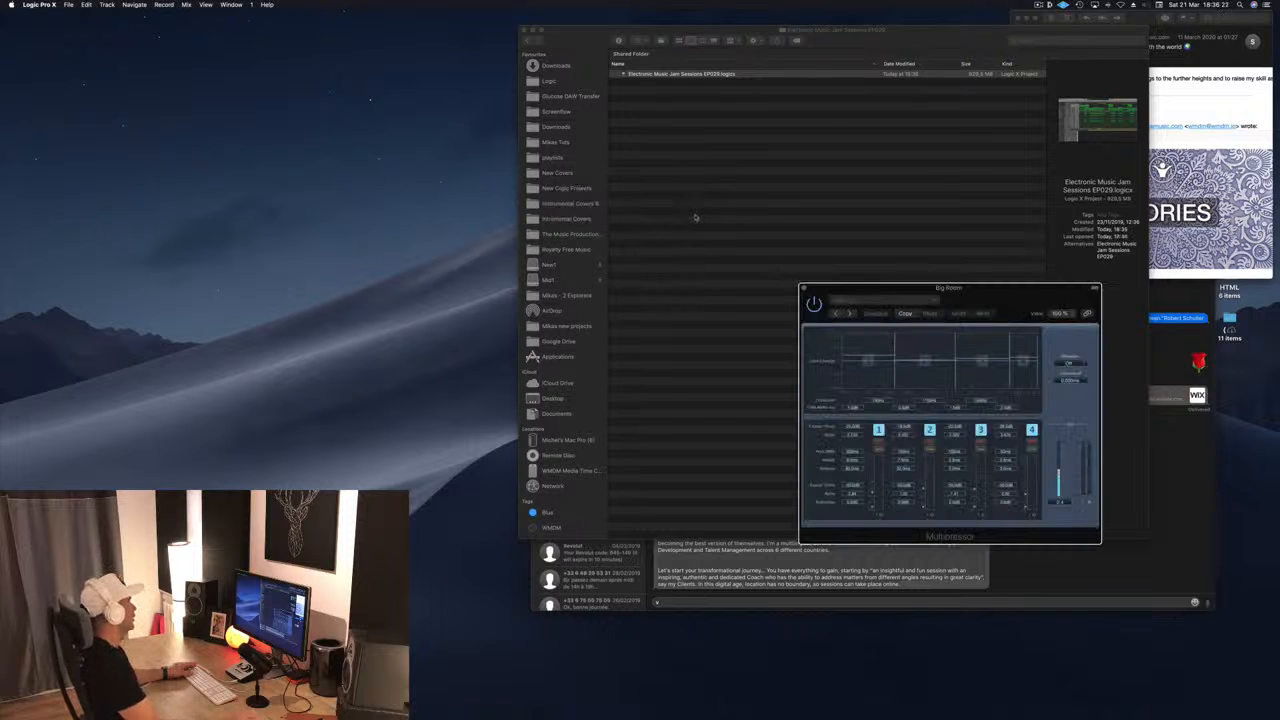
Bring up the reopened project's main Tracks window and deselect all regions.
click(205, 5)
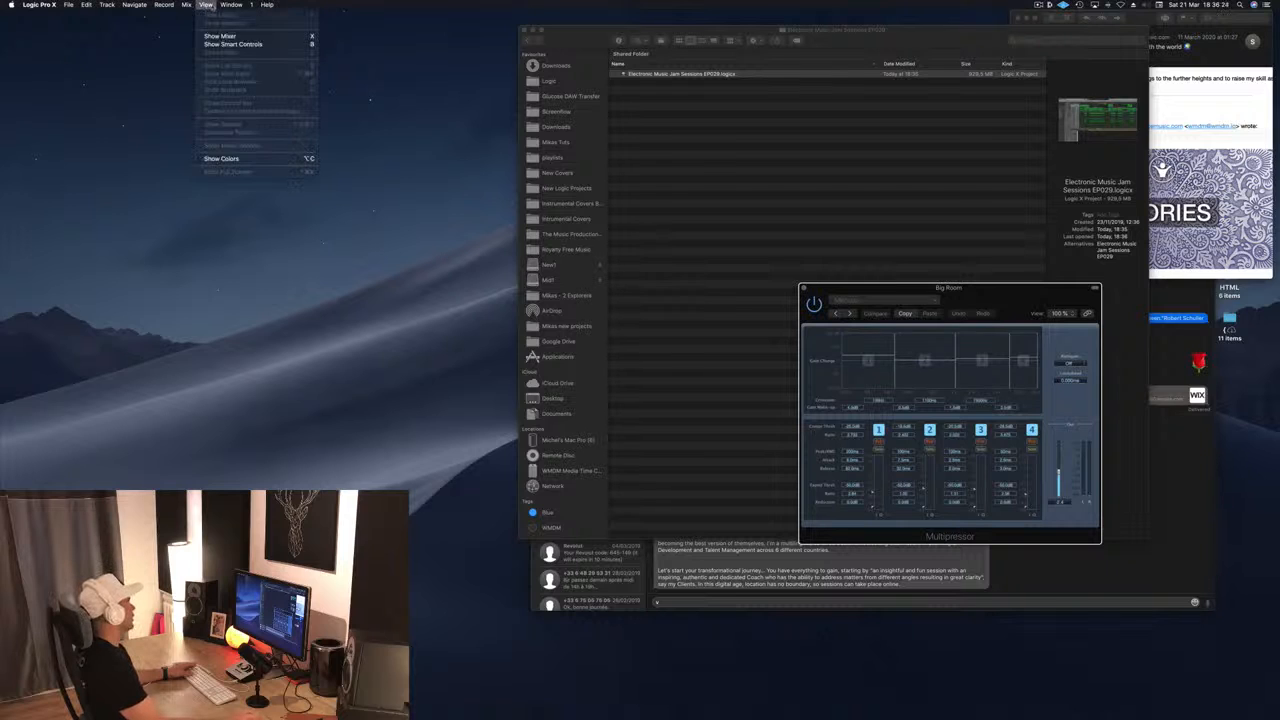
mouse_move(232, 5)
click(253, 57)
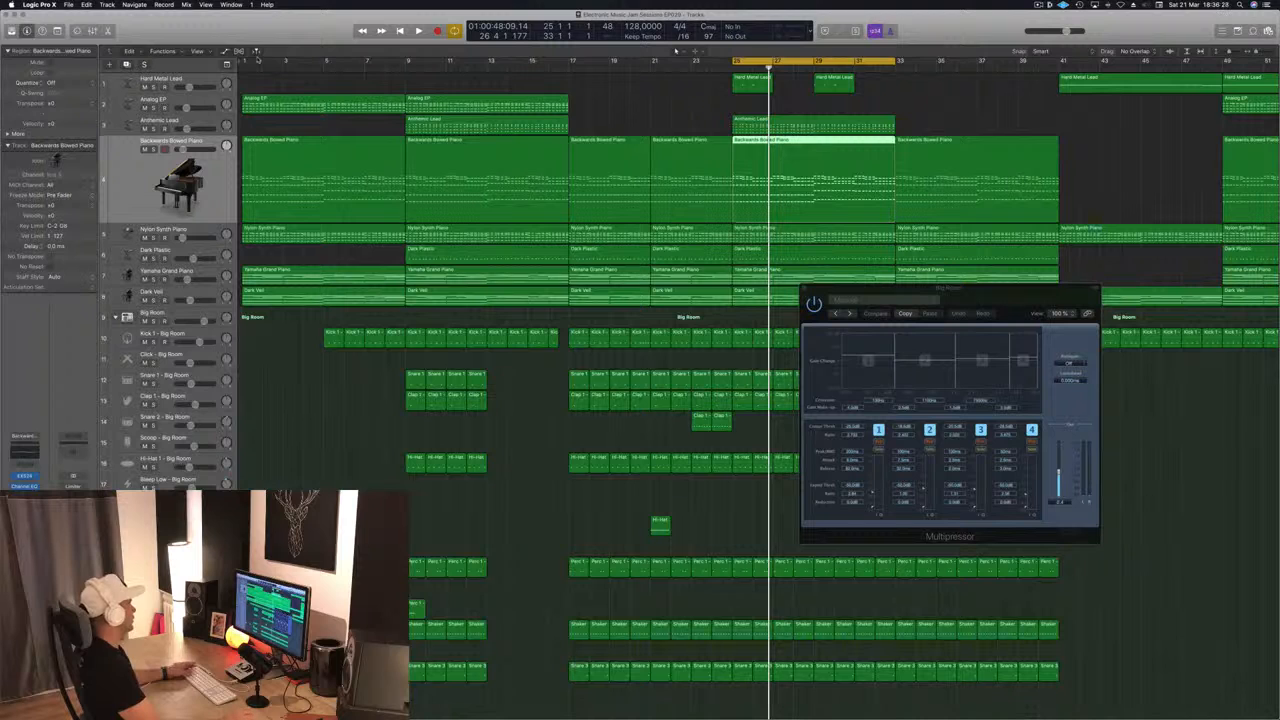
click(607, 102)
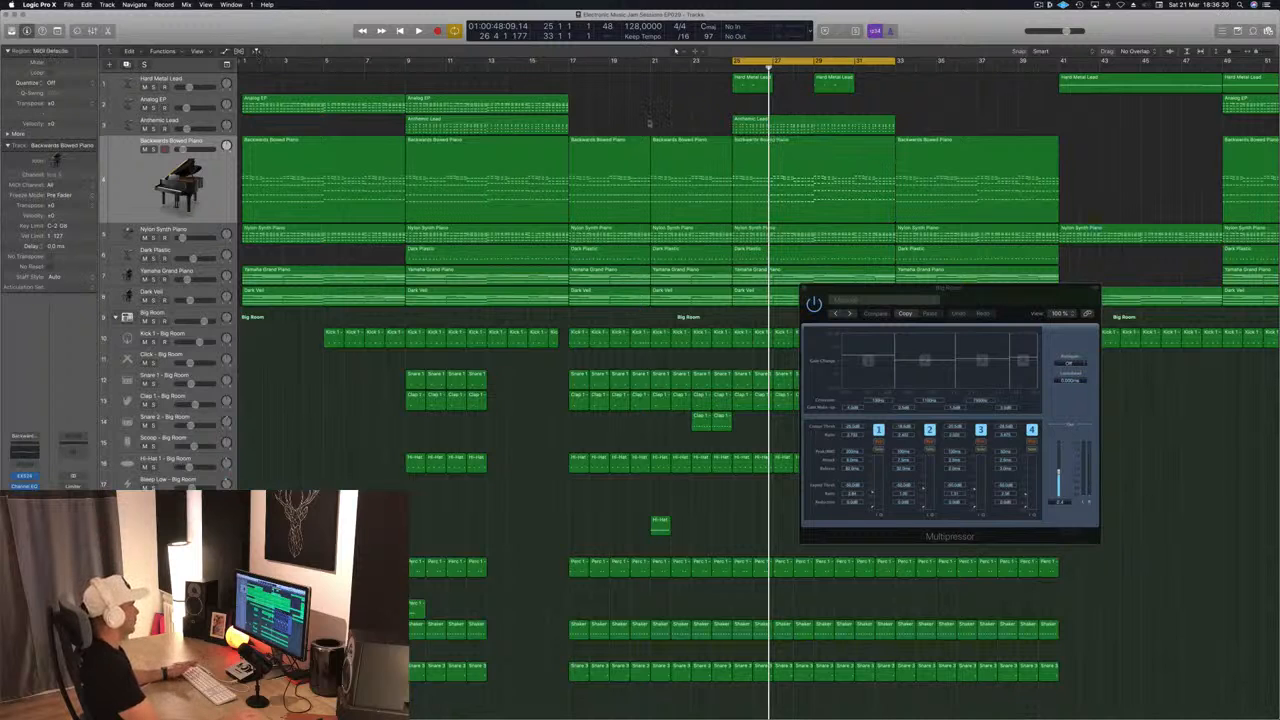
Play the loop and open the Compressor on the Backwards Bowed Piano track, placing its window over the arrangement.
key(space)
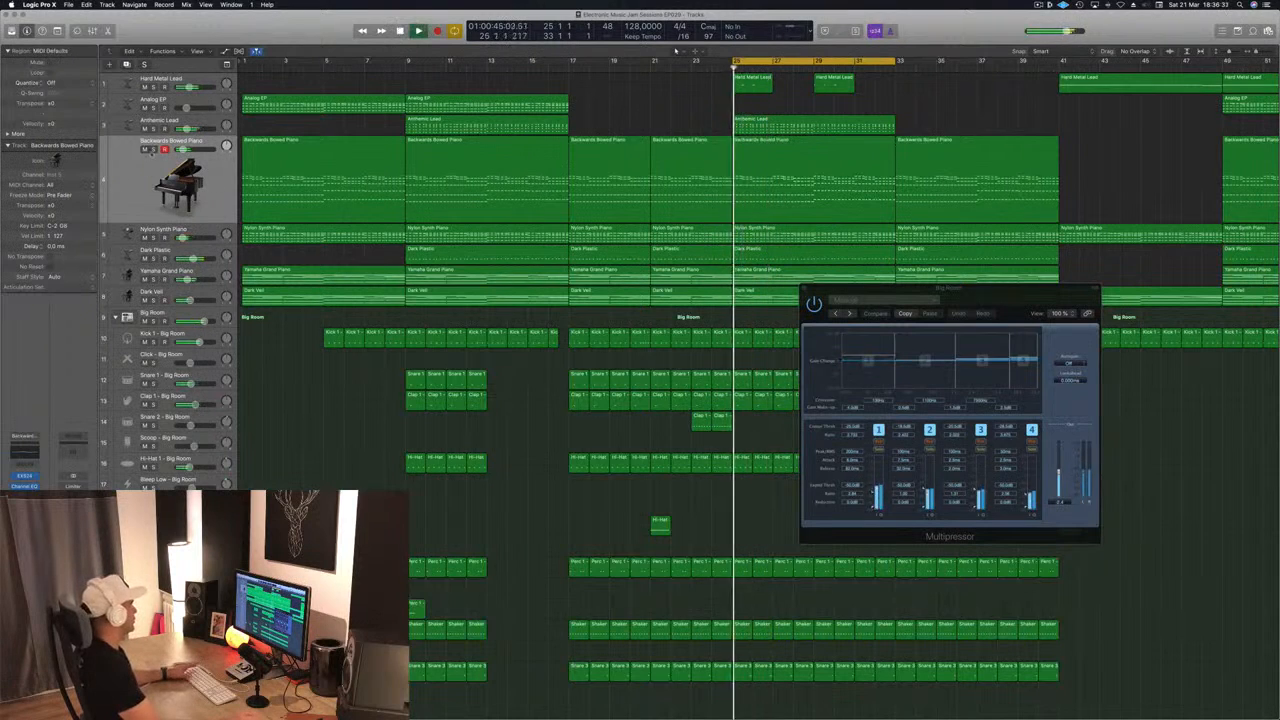
click(152, 154)
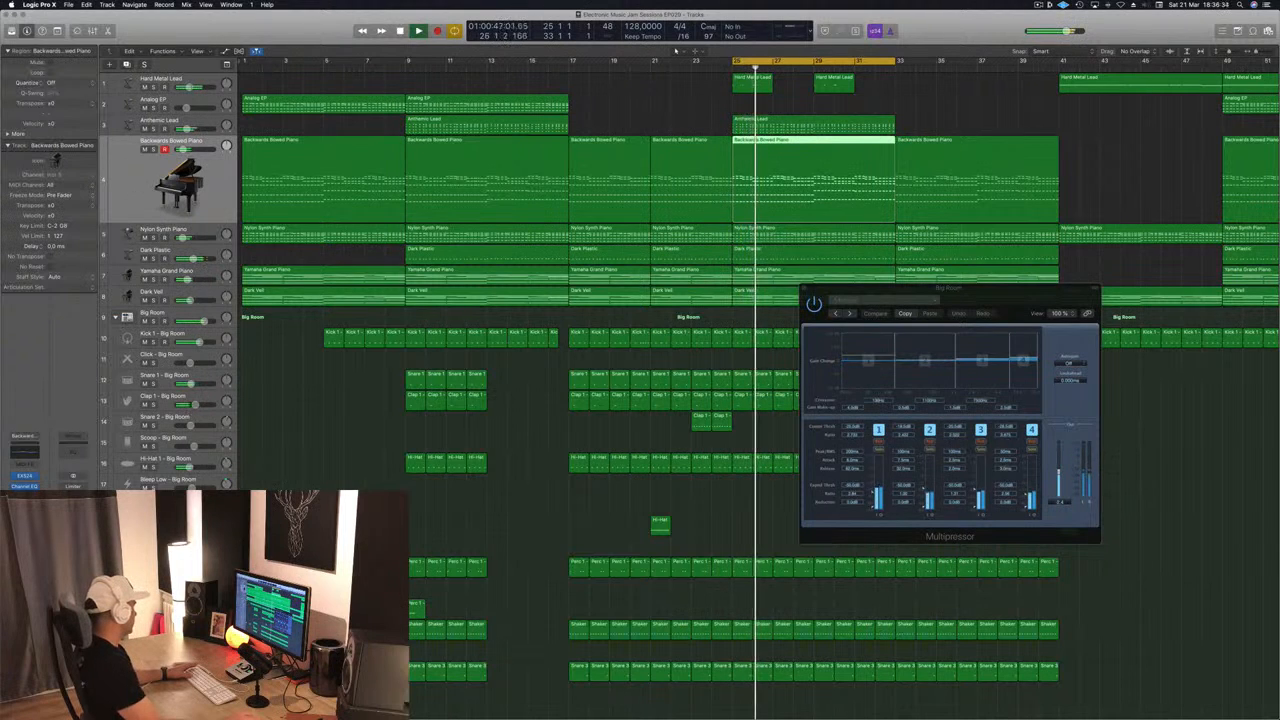
click(24, 496)
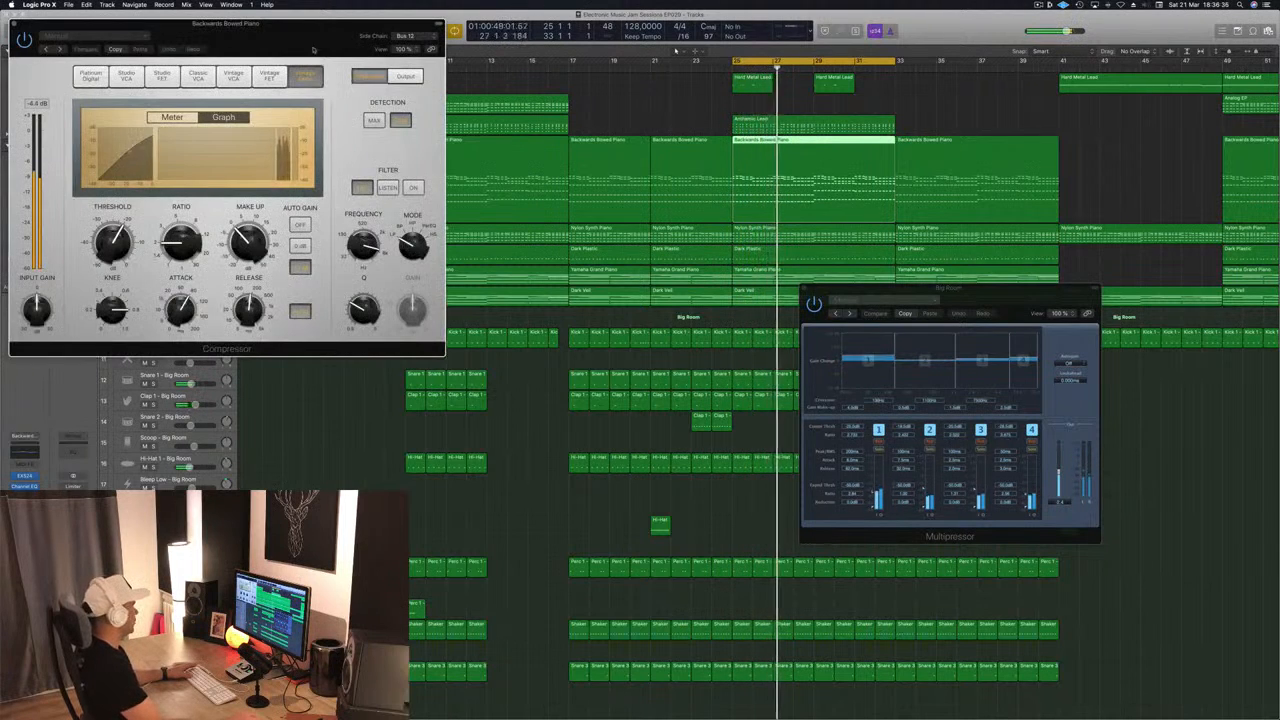
drag(313, 49, 813, 151)
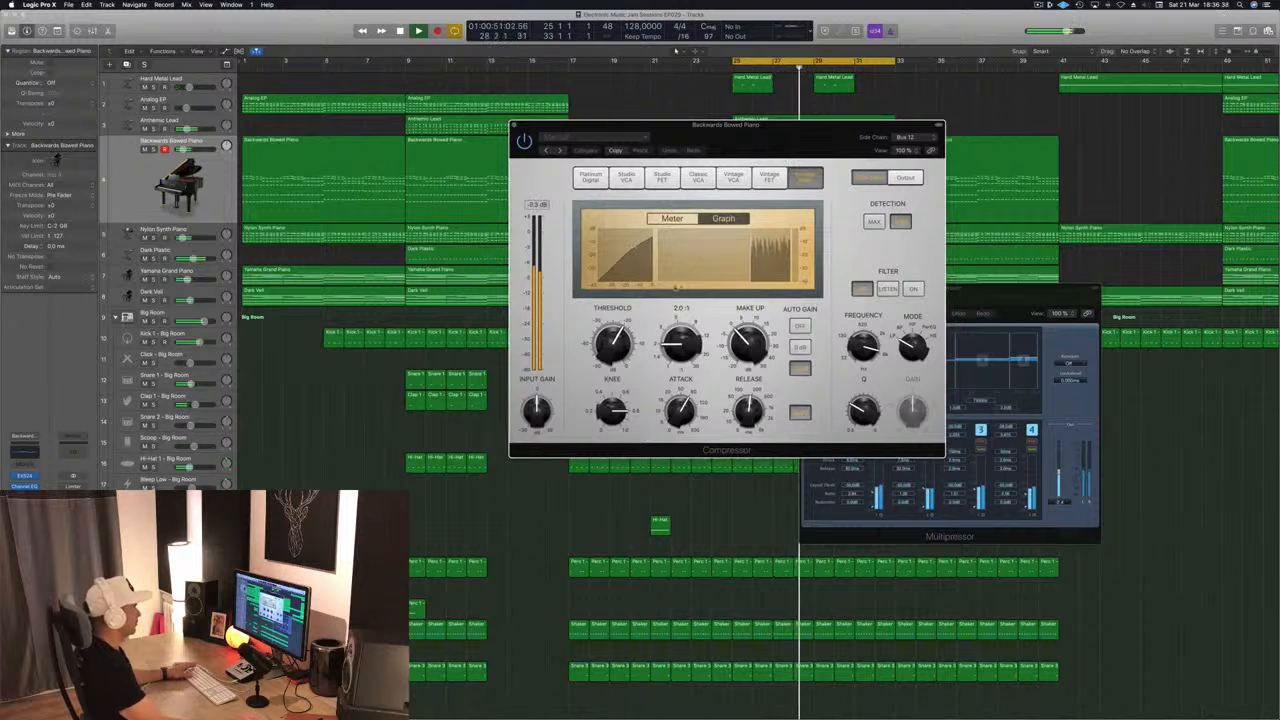
Switch the Compressor display to Meter and reassign Bus 12, Sidechain Trigger - Big Room, as its side chain.
click(672, 218)
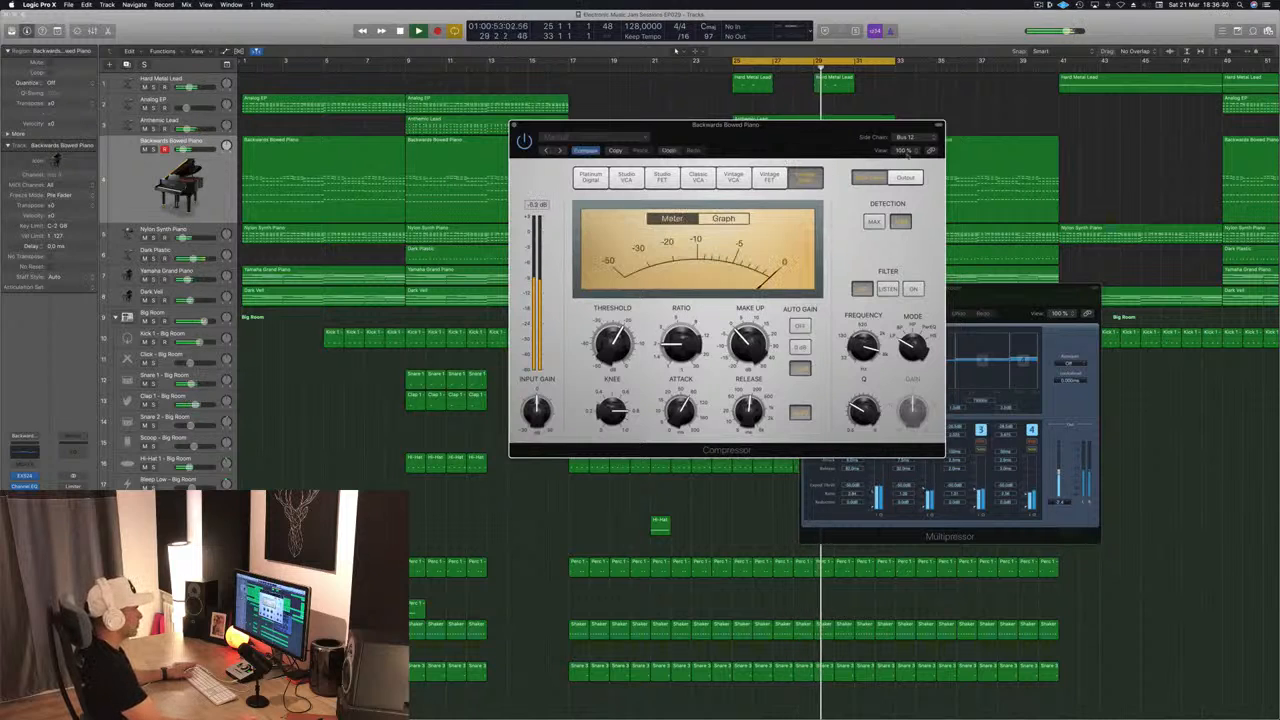
click(905, 137)
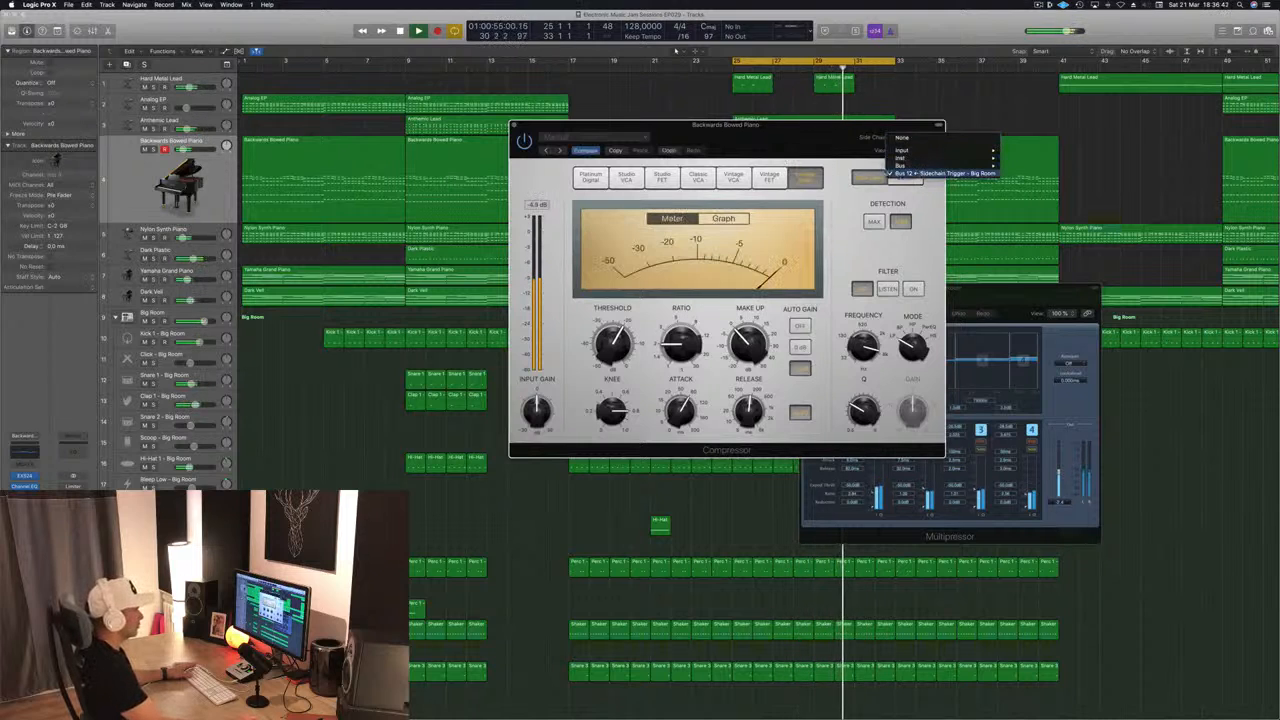
click(940, 173)
drag(836, 128, 767, 117)
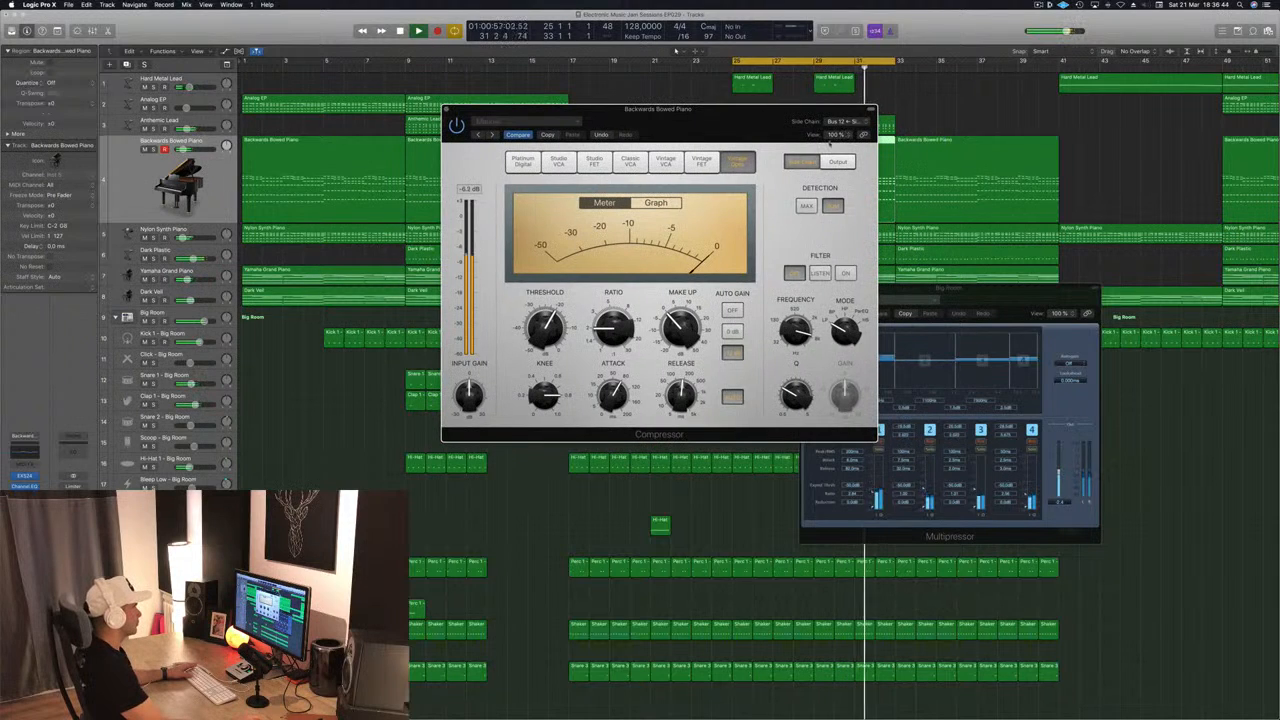
Check the Compressor's output and side chain views, then solo the Backwards Bowed Piano track and close the plug-in window.
click(830, 164)
click(803, 162)
drag(689, 127, 711, 122)
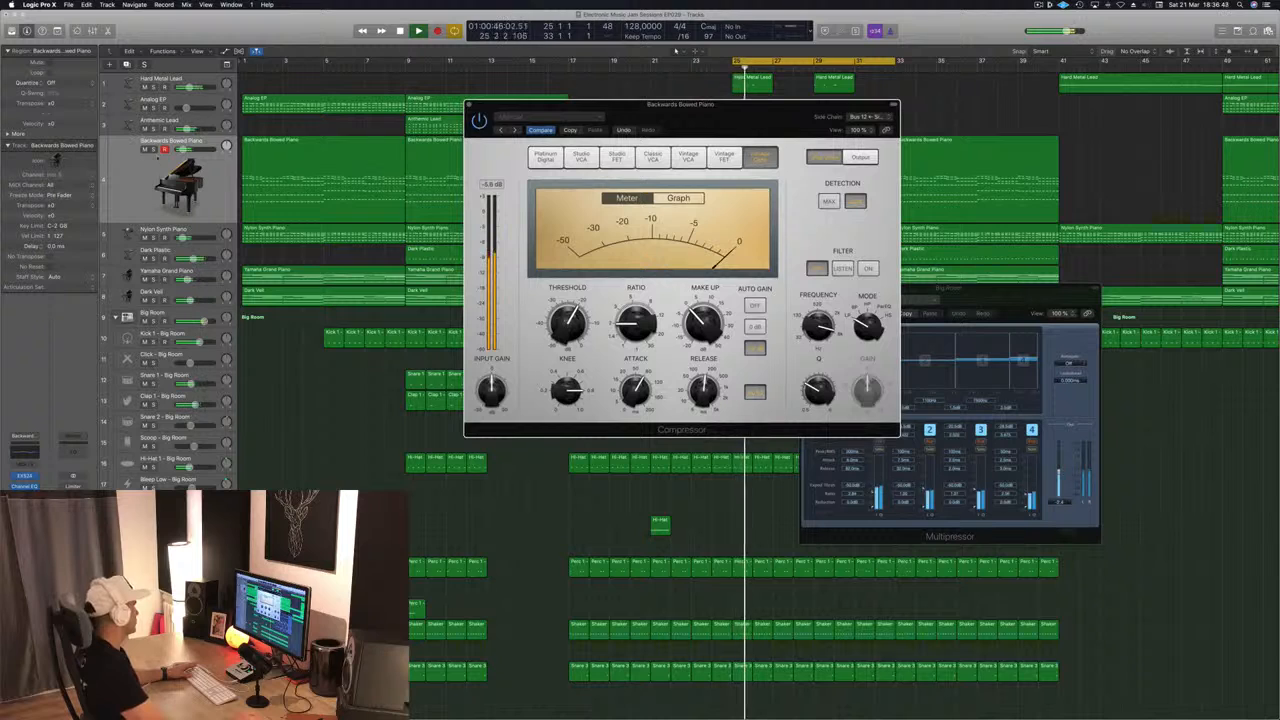
key(s)
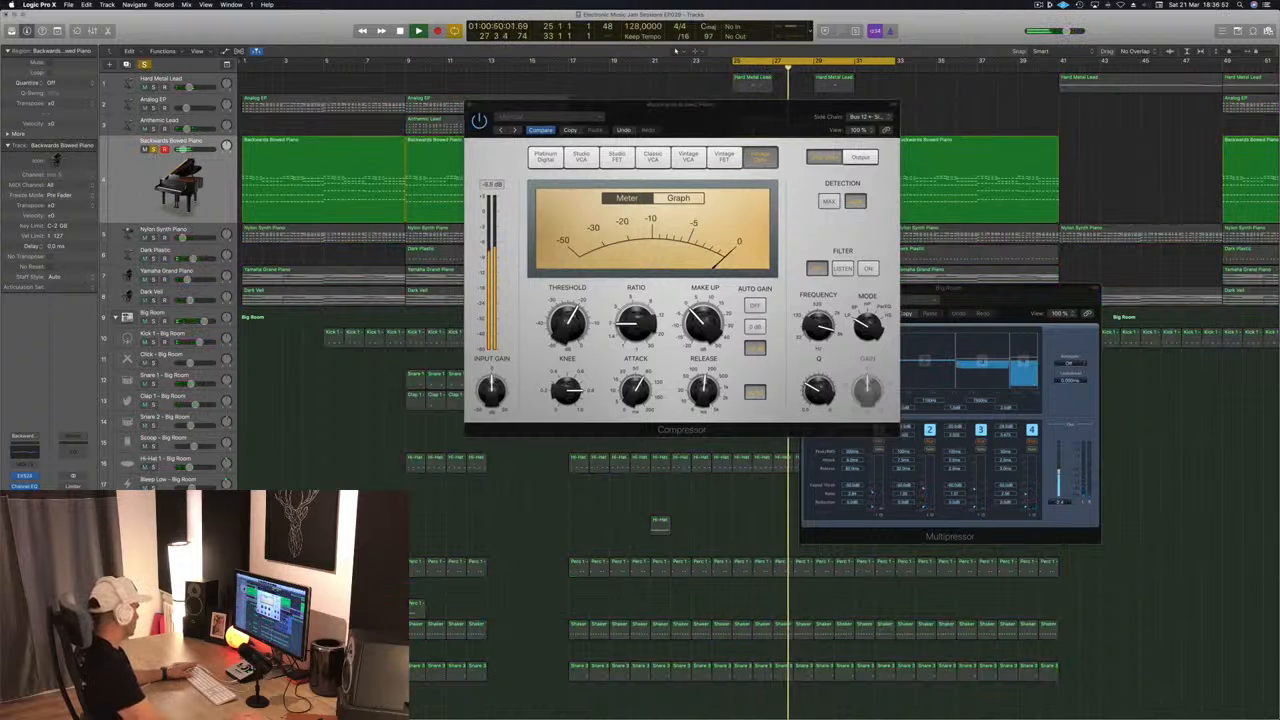
key(super+w)
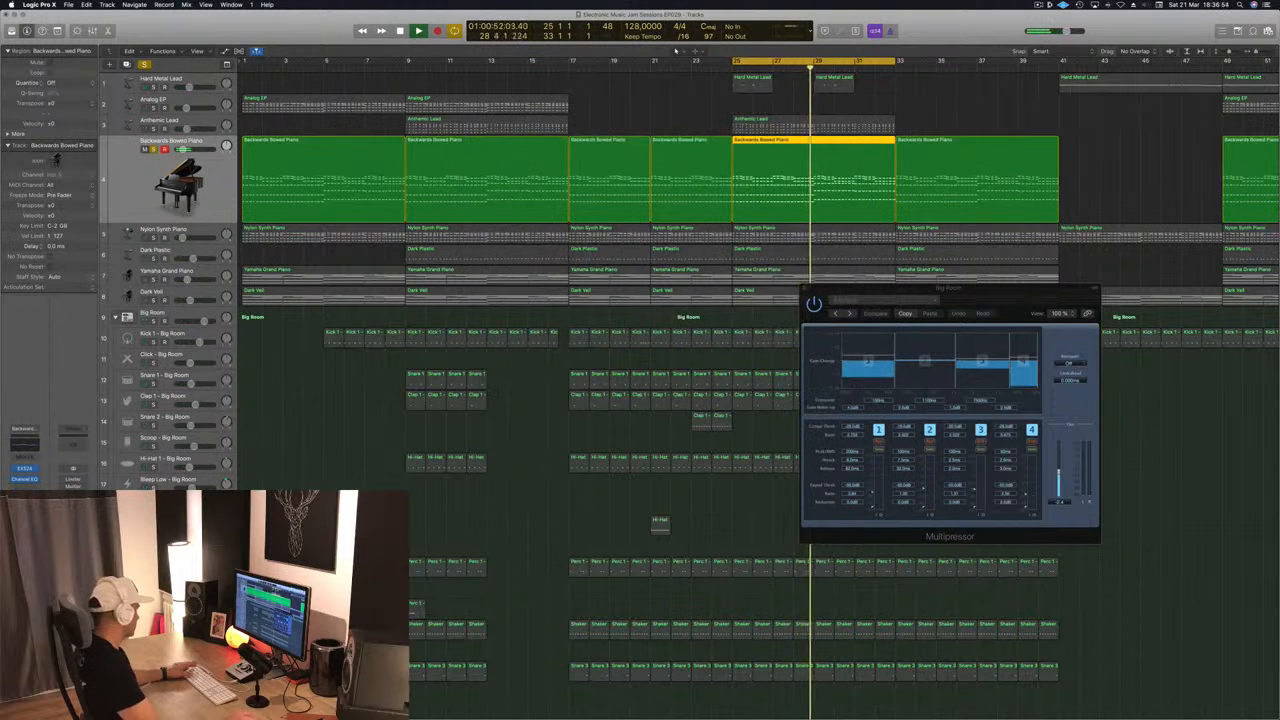
Reopen the Backwards Bowed Piano Compressor and set its side chain source to Bus 9 (Kick 1 and Kick 2 - Big Room).
click(24, 490)
drag(290, 32, 947, 167)
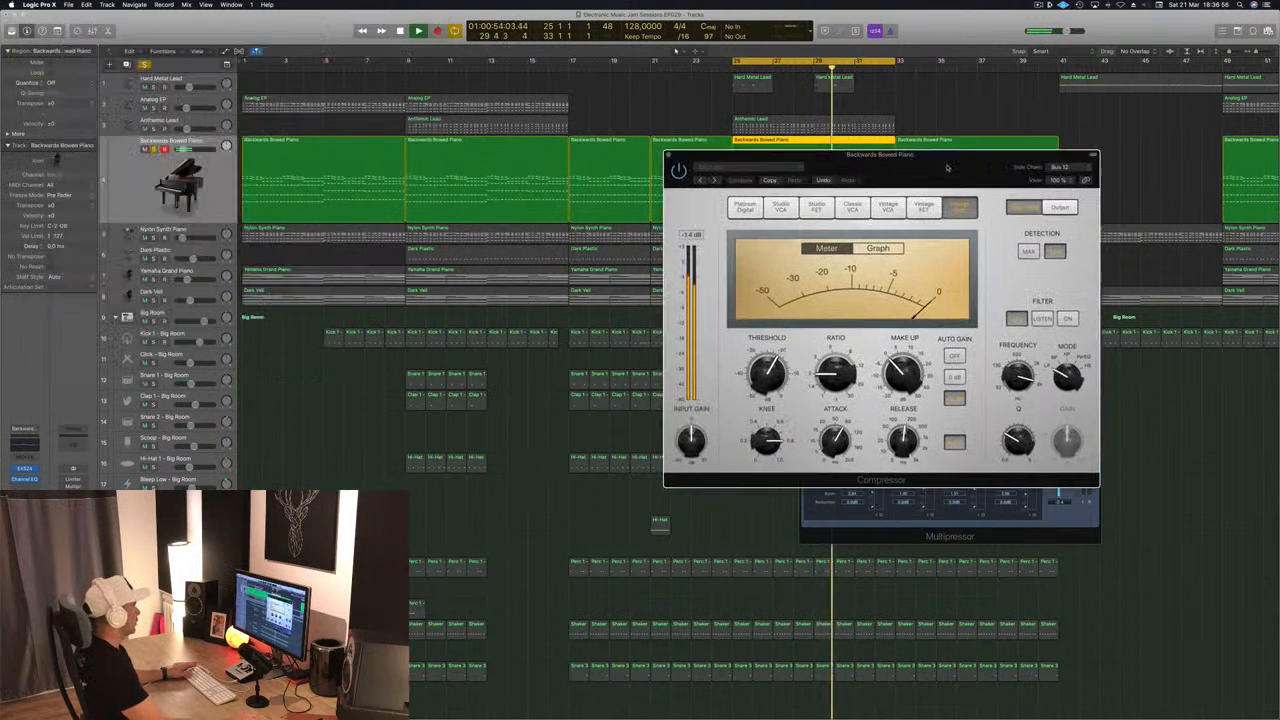
click(1083, 170)
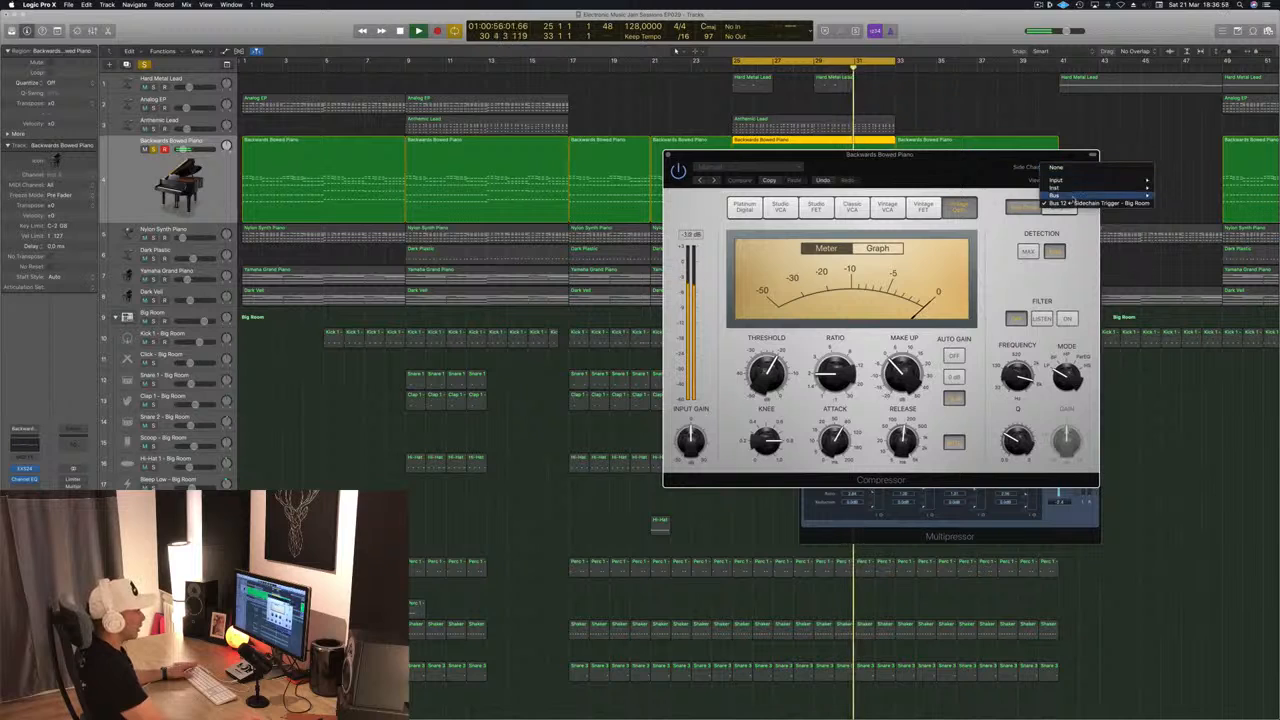
mouse_move(1078, 191)
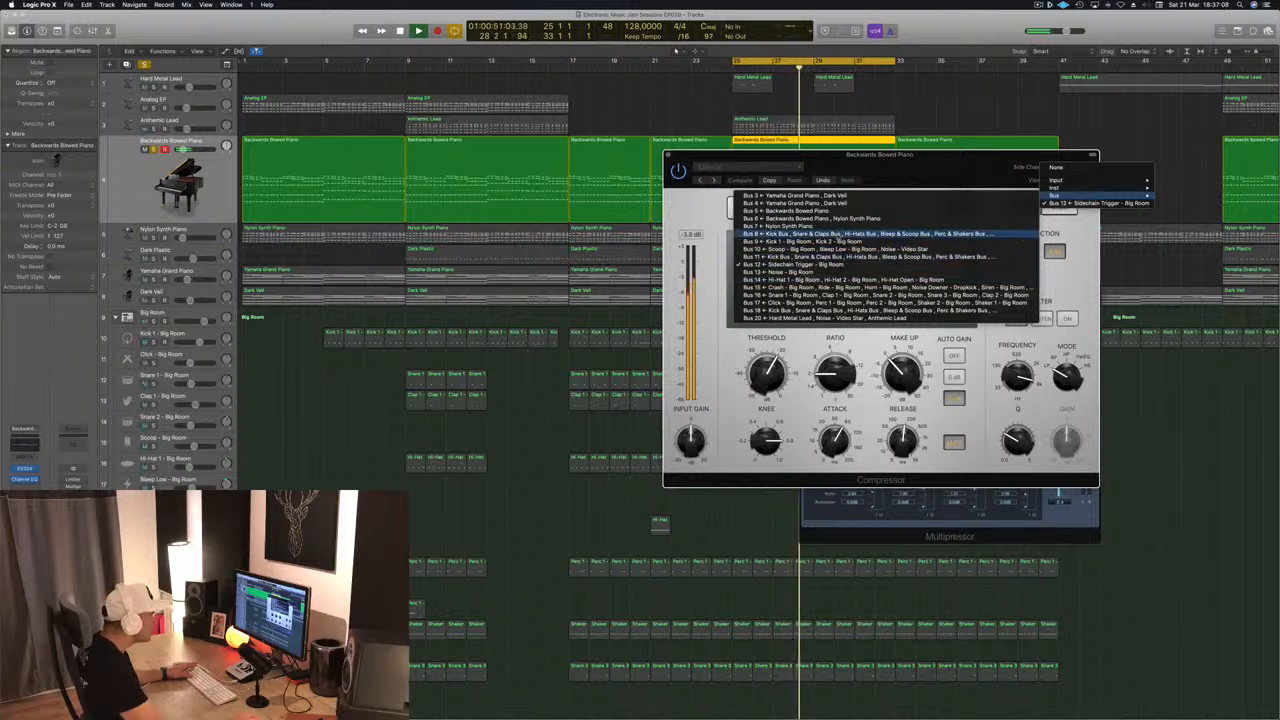
click(800, 241)
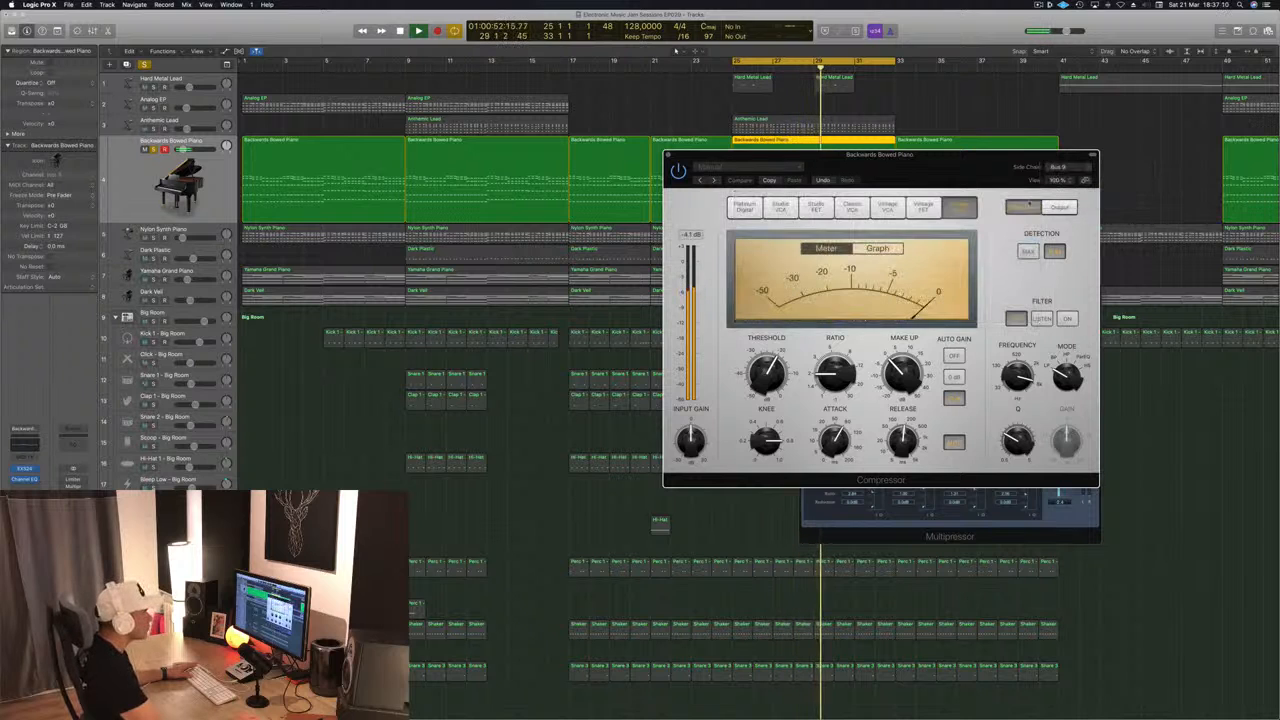
Set the Compressor's side chain source to Bus 12 (Sidechain Trigger - Big Room).
click(1063, 166)
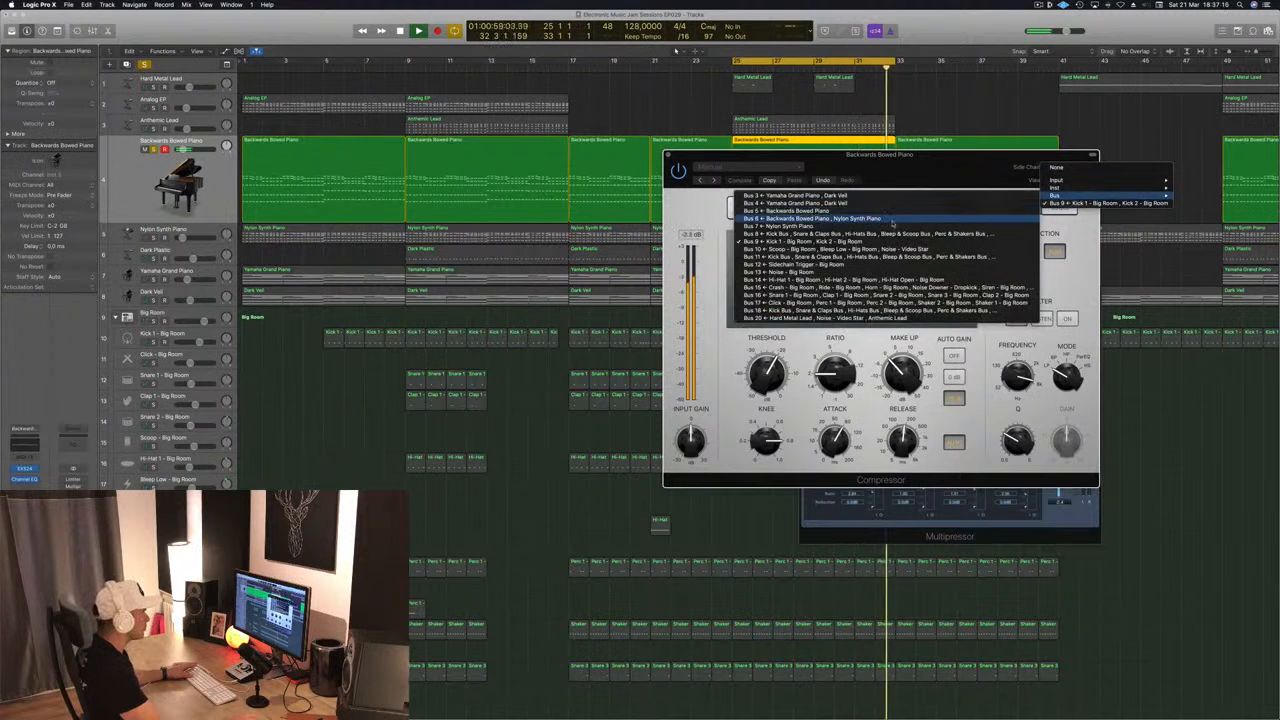
click(890, 264)
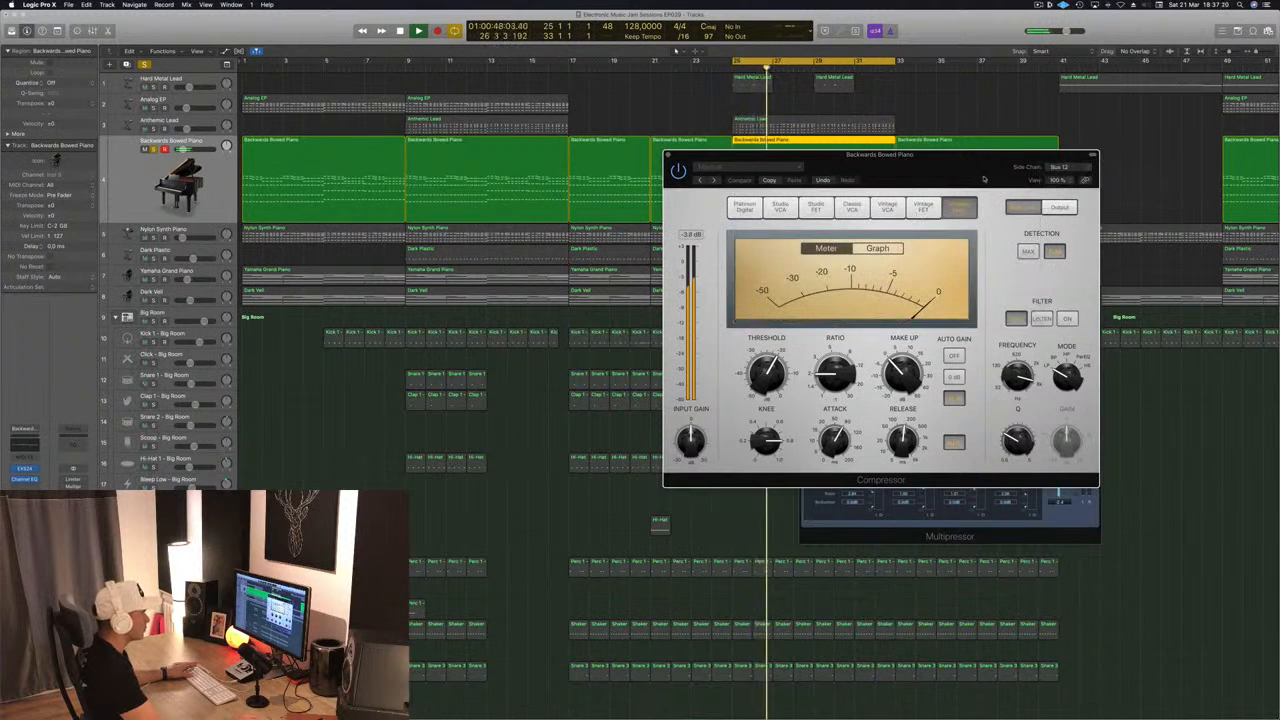
drag(982, 174, 961, 152)
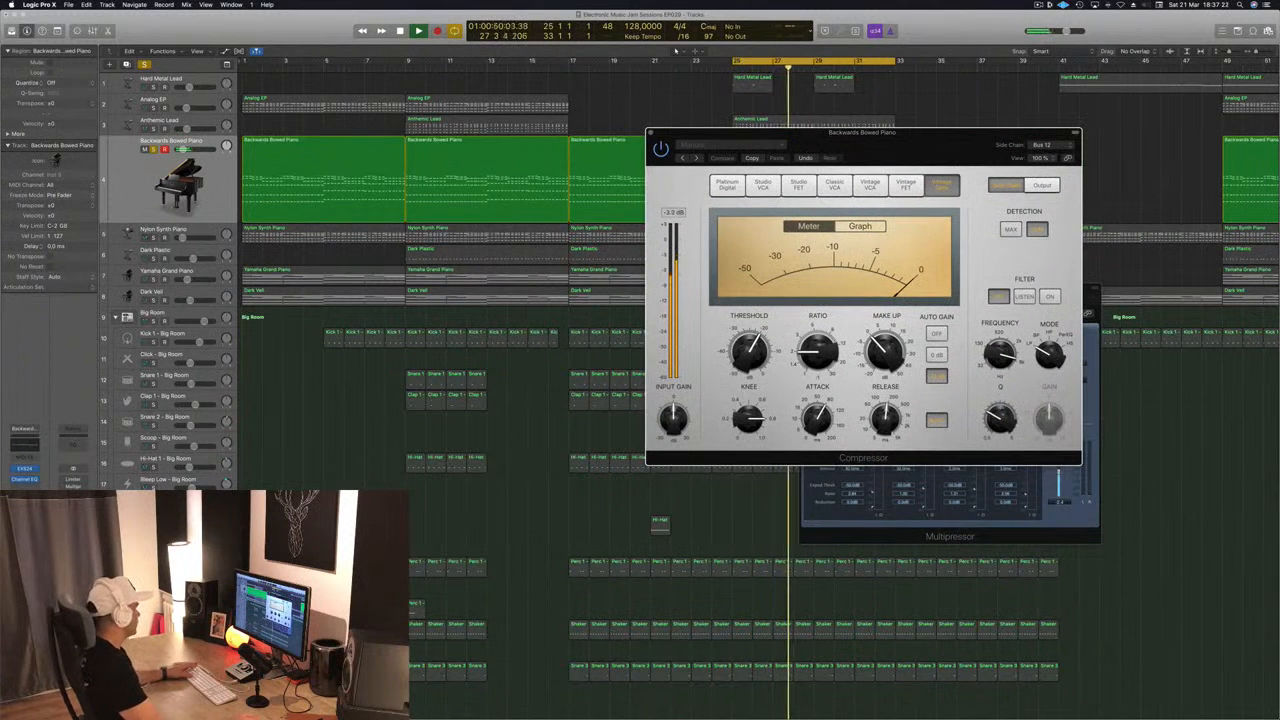
Solo and select the Sidechain Trigger - Big Room track.
scroll(440, 400, down, 5)
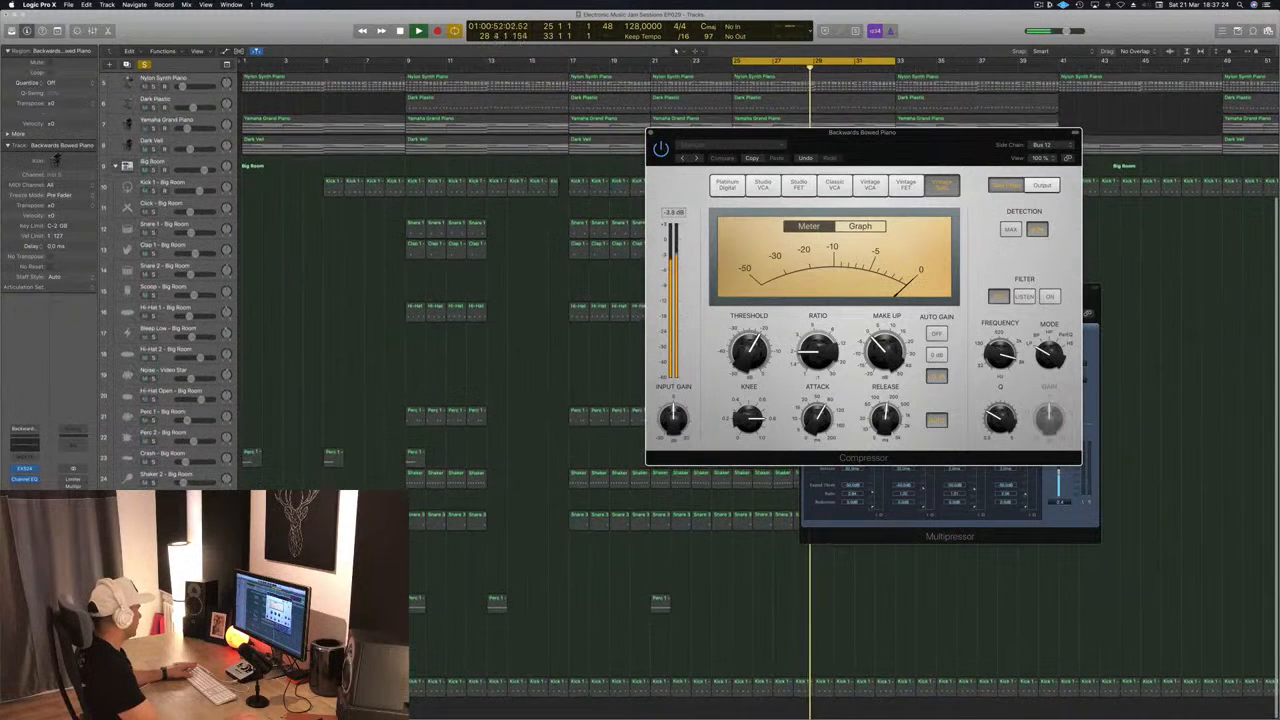
click(170, 687)
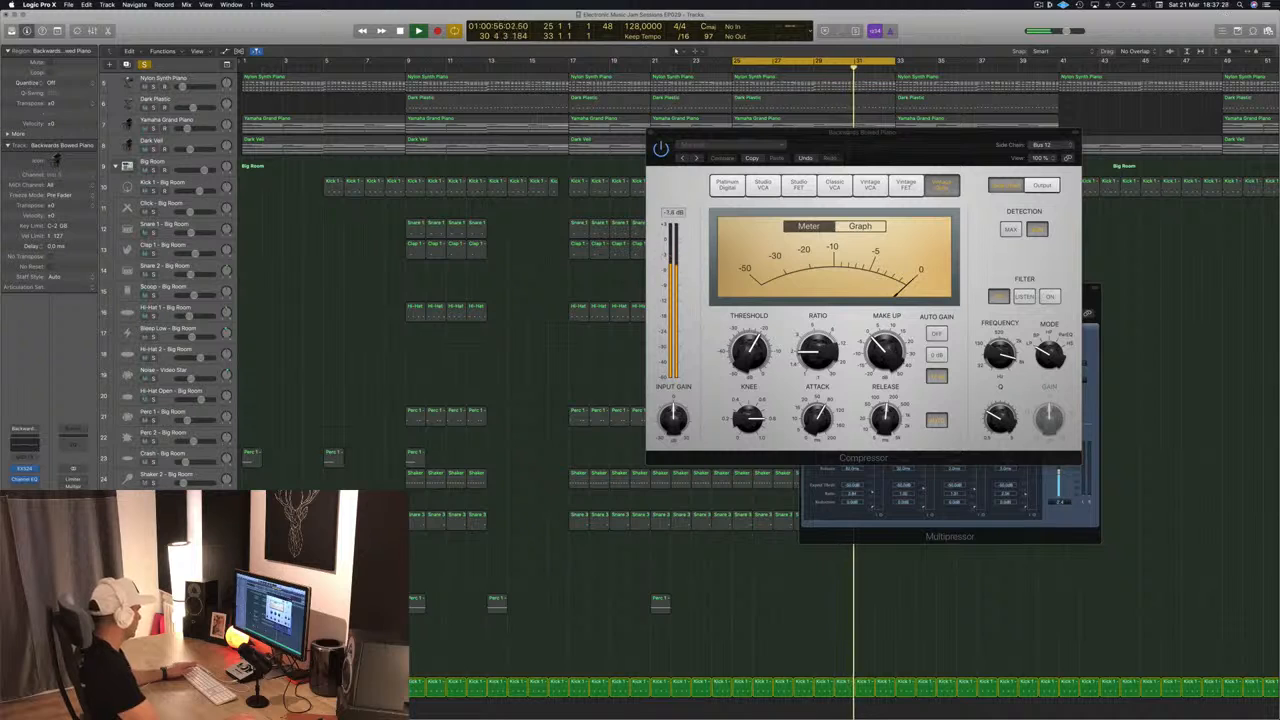
click(170, 687)
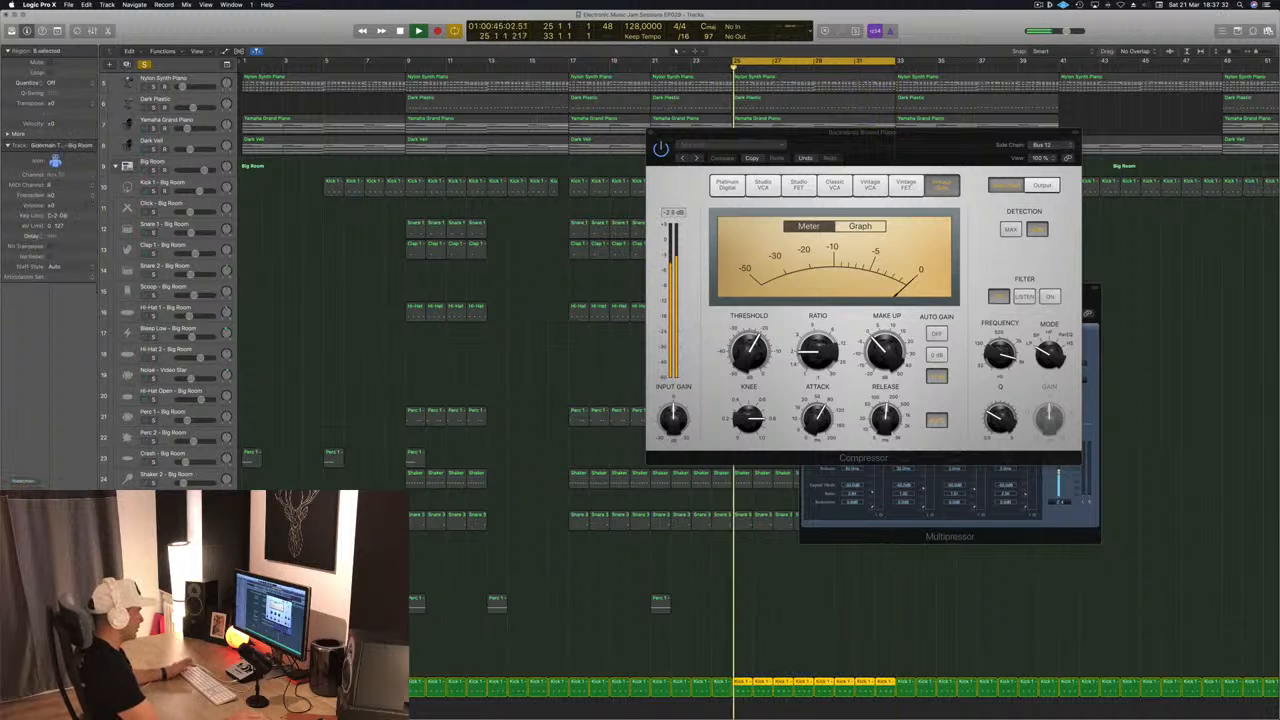
Select and solo the Nylon Synth Piano track.
scroll(458, 383, up, 3)
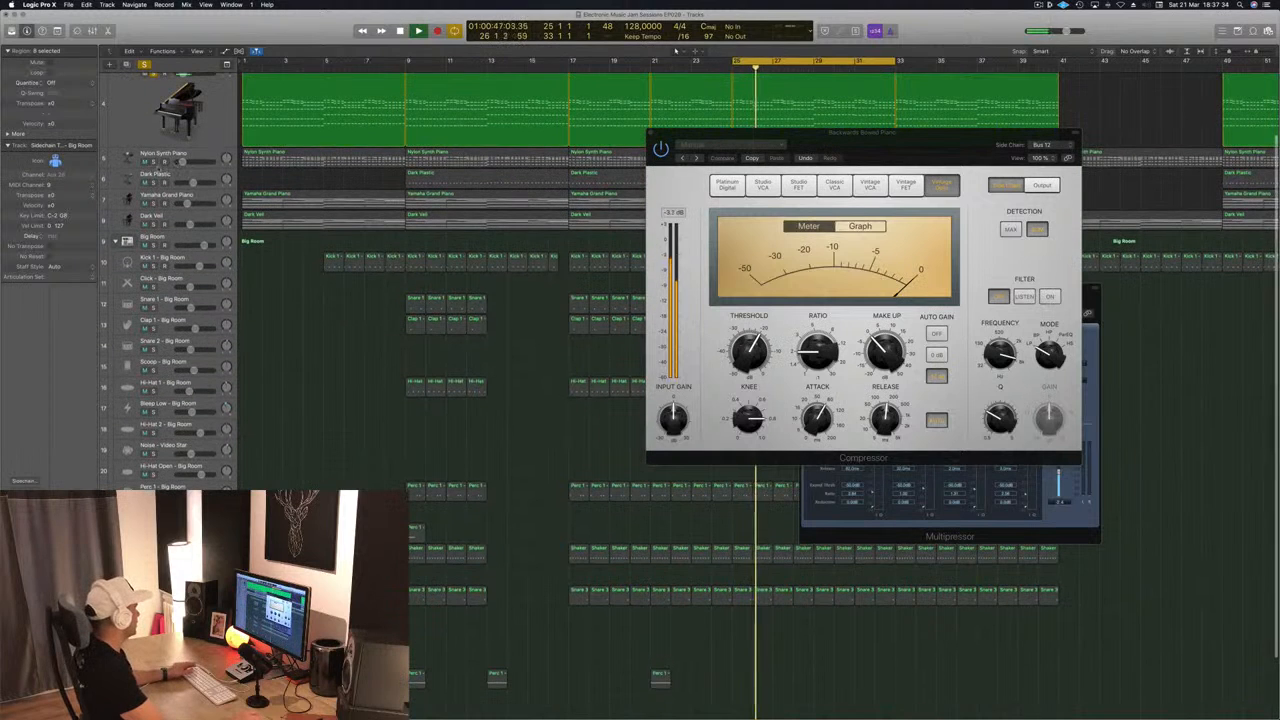
click(195, 157)
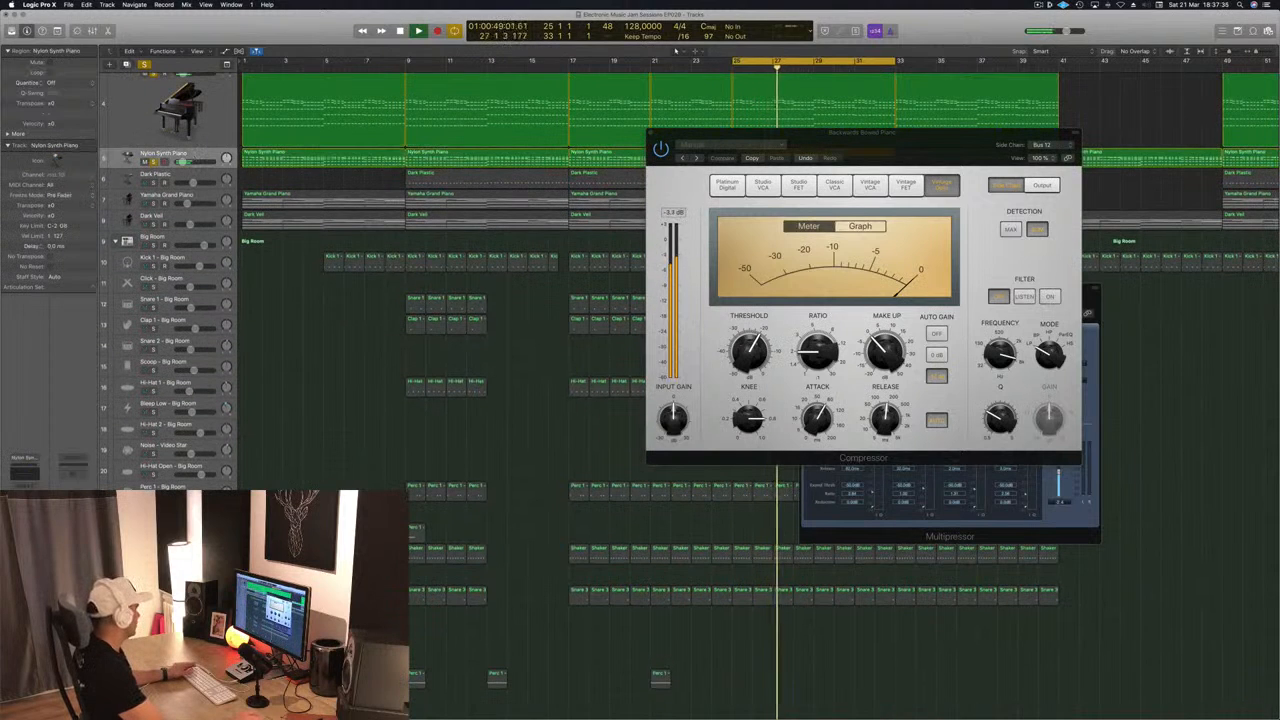
scroll(450, 380, up, 2)
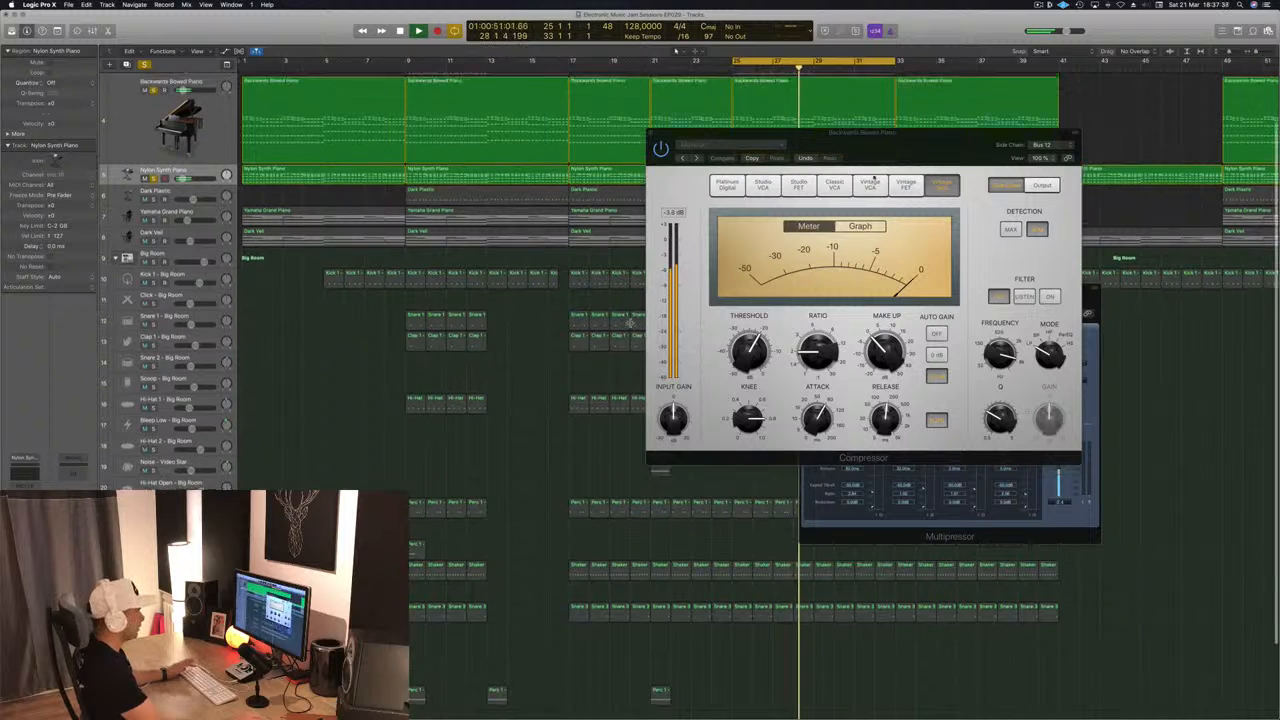
Close the Backwards Bowed Piano Compressor window and stop playback.
drag(915, 152, 871, 171)
click(608, 152)
key(space)
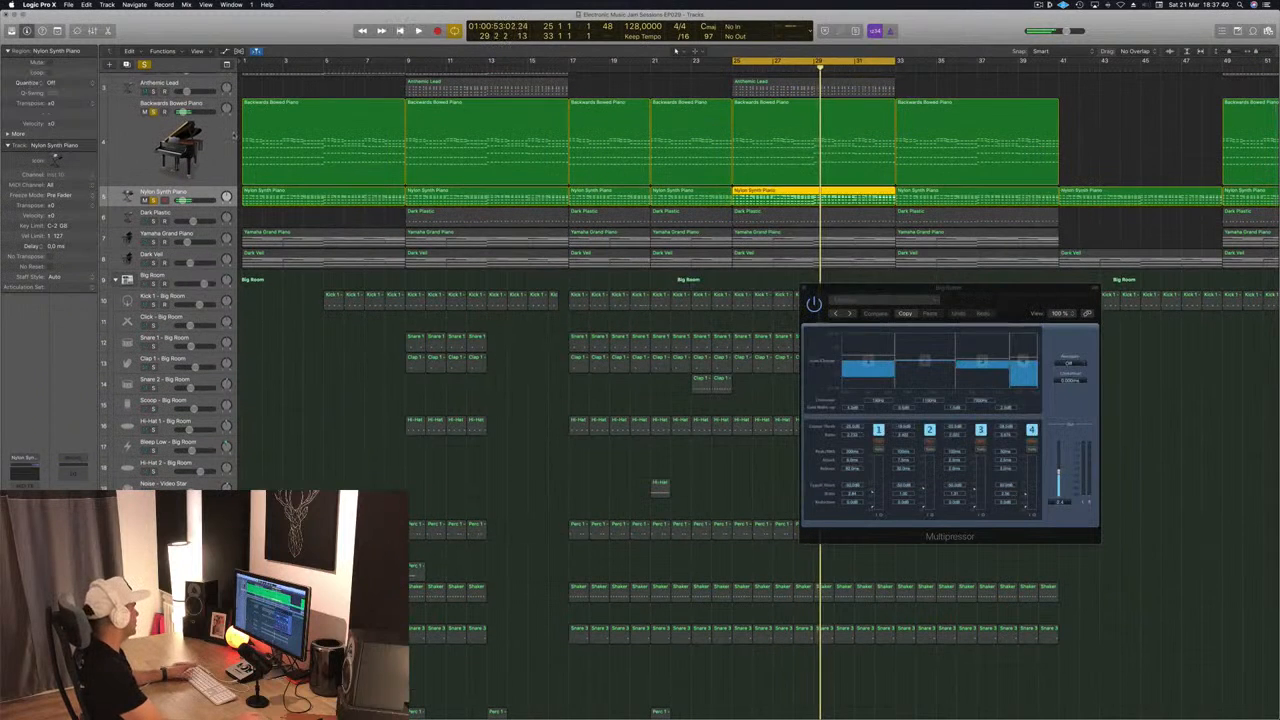
Add a Factory Default Compressor to the Backwards Bowed Piano track with Bus 12 (Sidechain Trigger - Big Room) as its side chain.
key(Up)
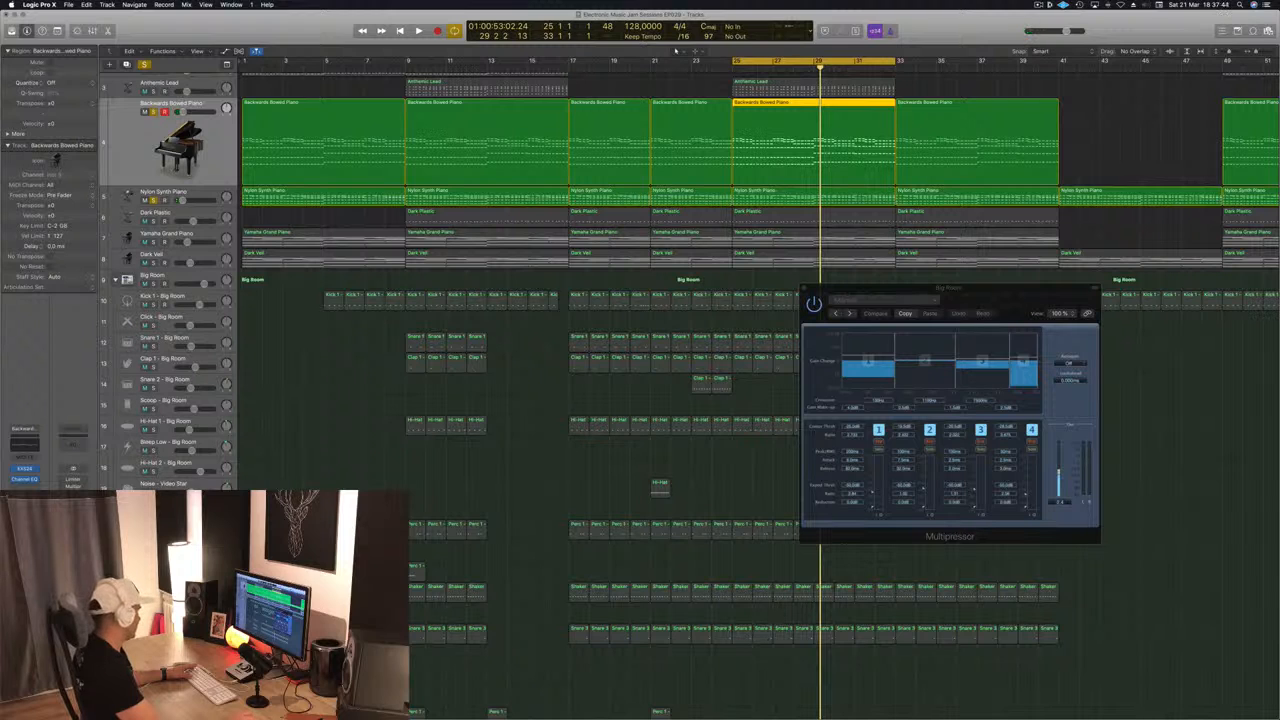
key(v)
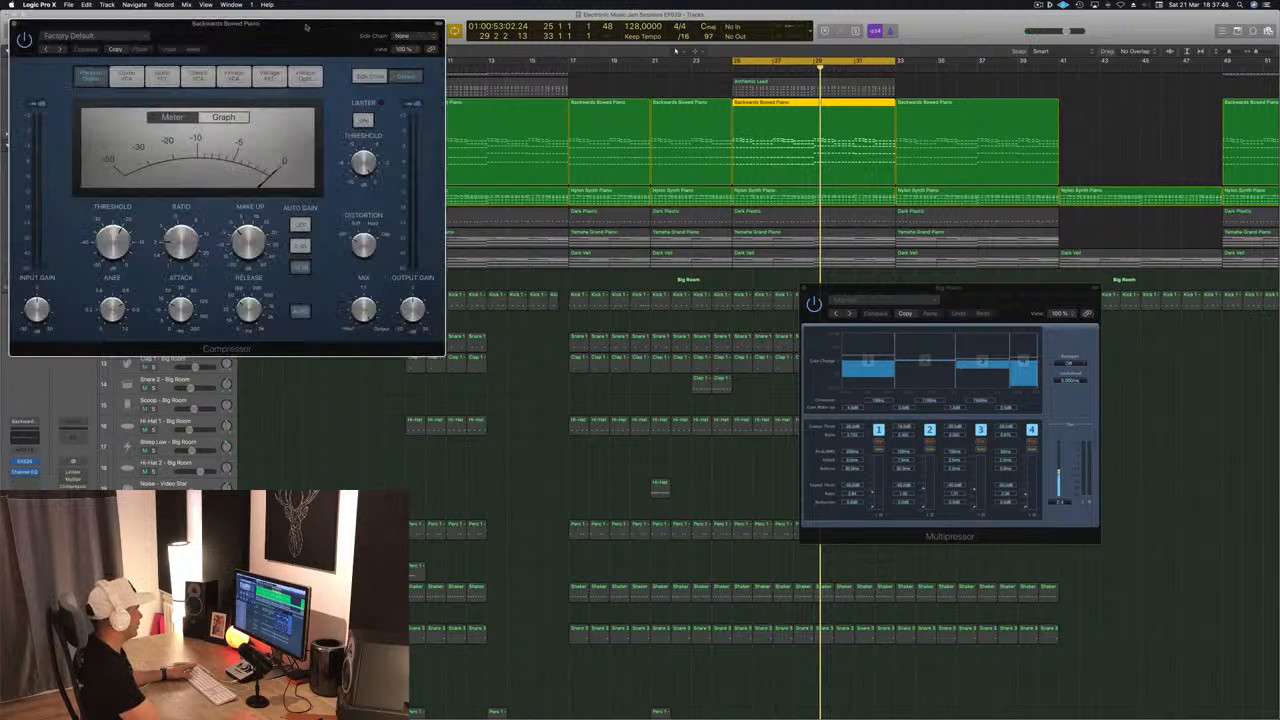
drag(306, 27, 789, 90)
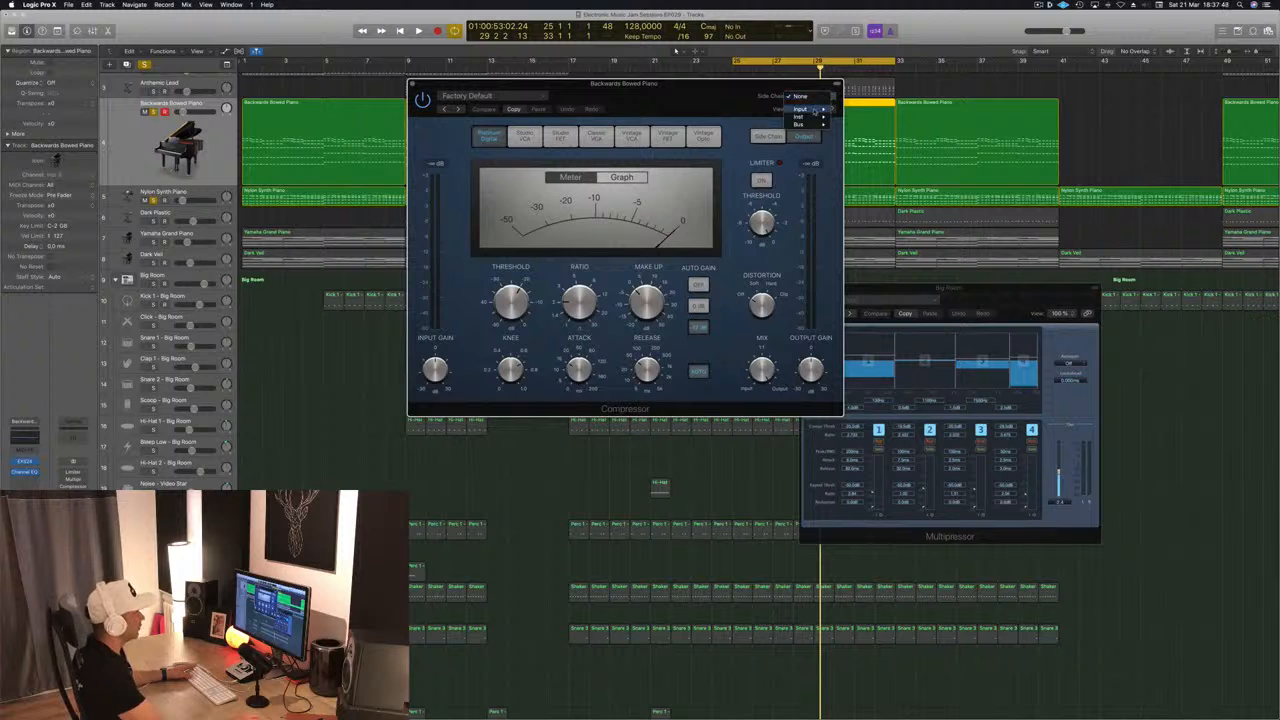
mouse_move(824, 124)
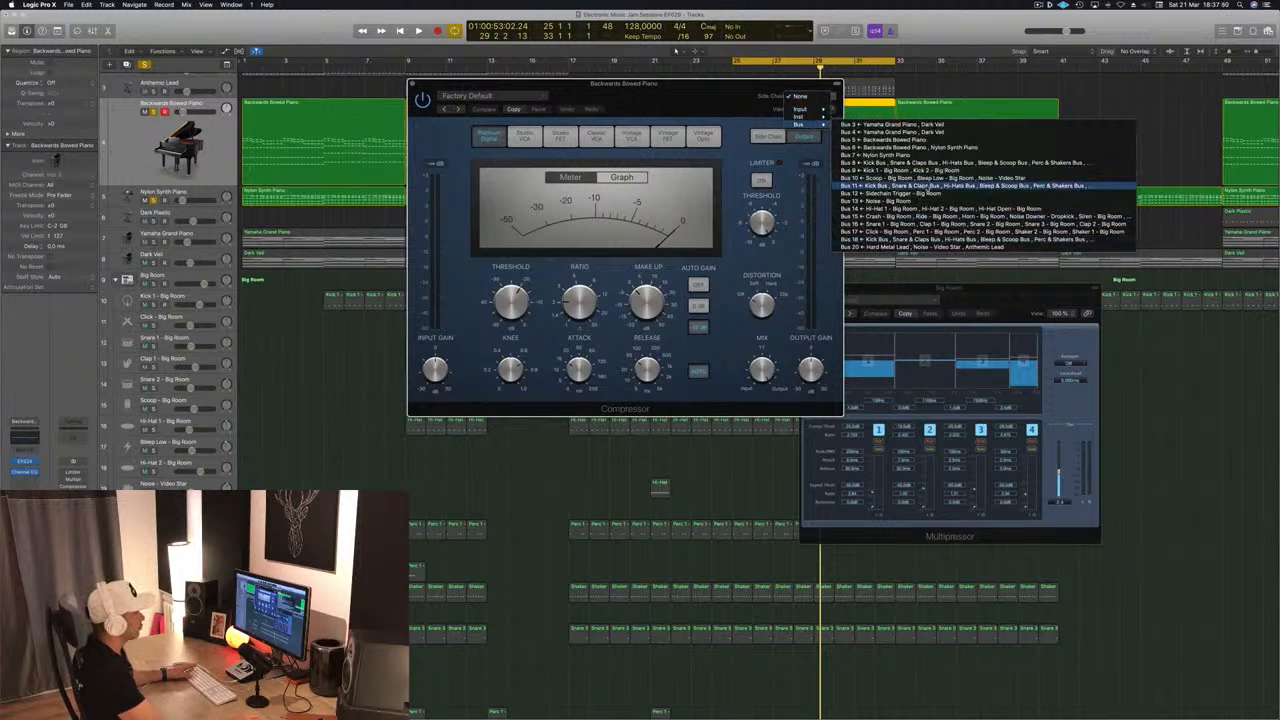
click(905, 193)
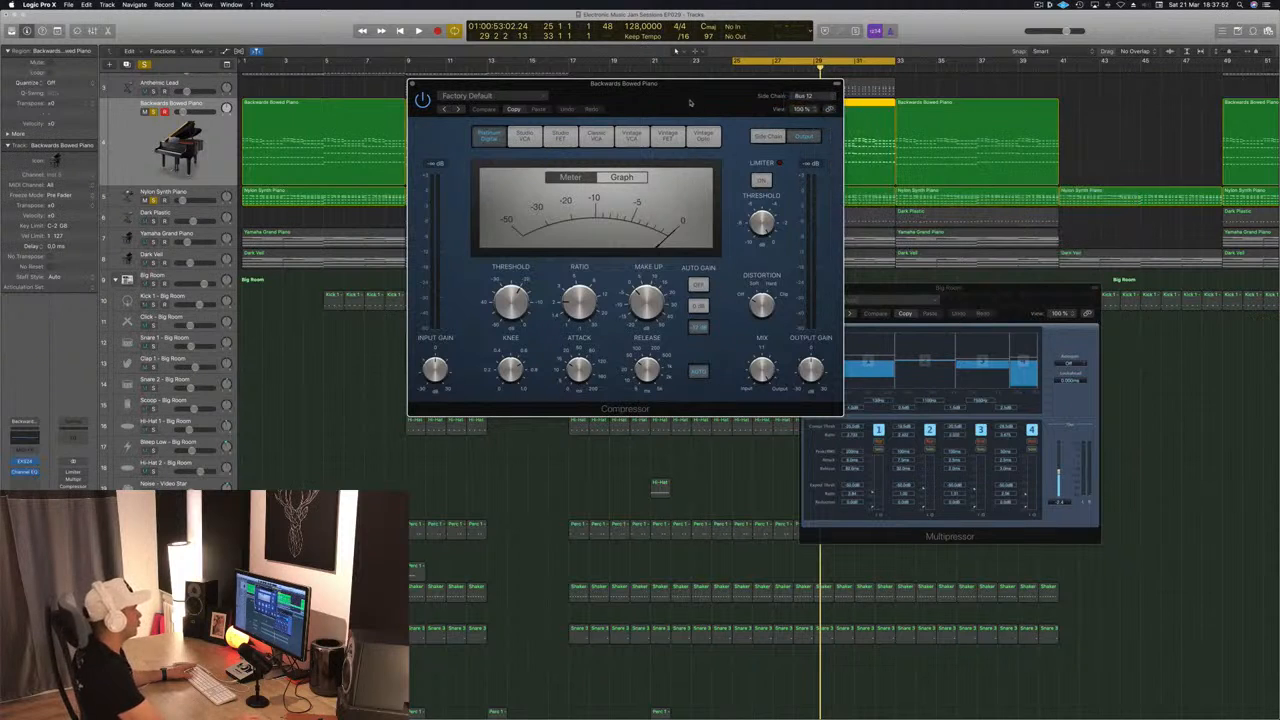
drag(693, 106, 947, 211)
Play back the piano briefly with the new side chain, then close the Compressor window and clear the region selection.
key(space)
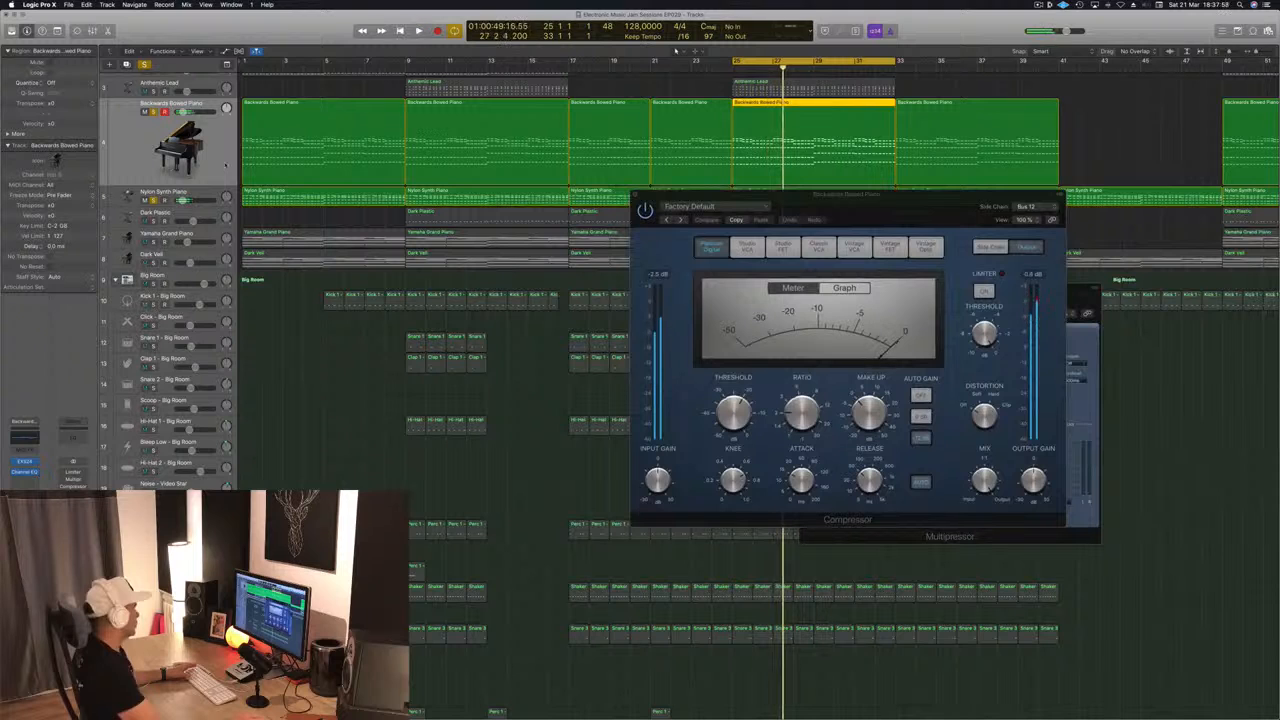
drag(715, 192, 687, 217)
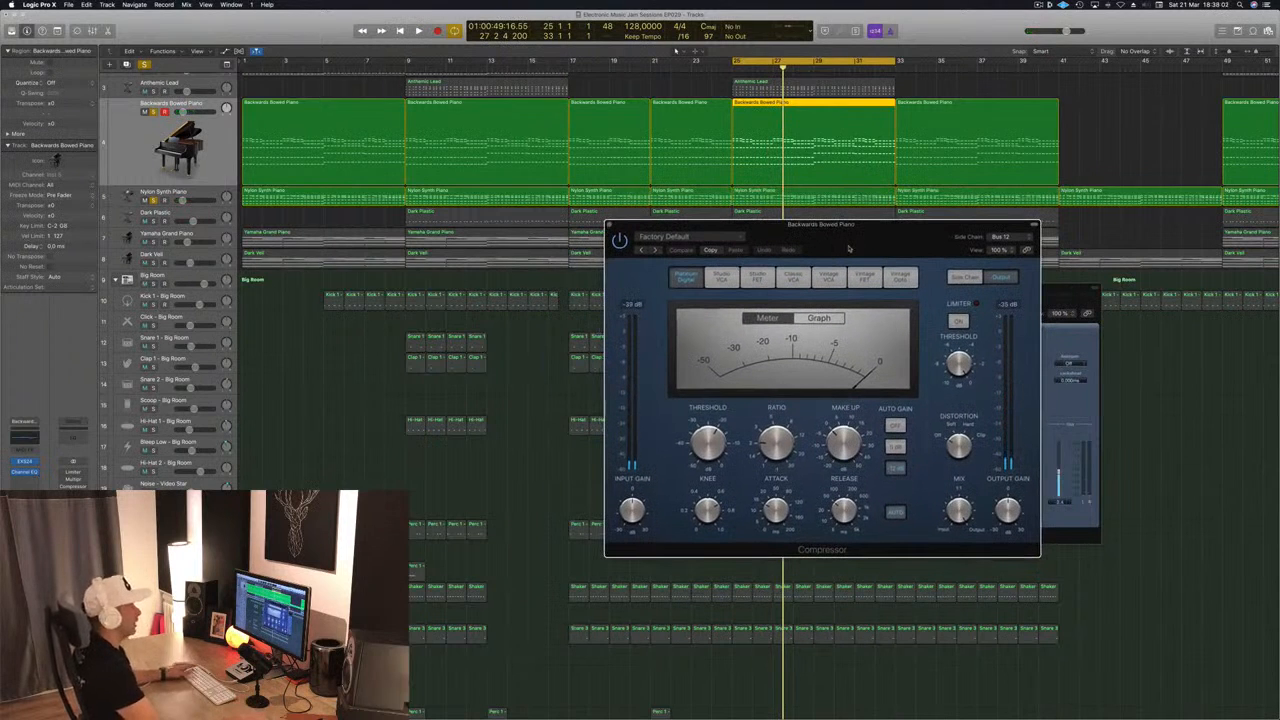
drag(850, 248, 806, 256)
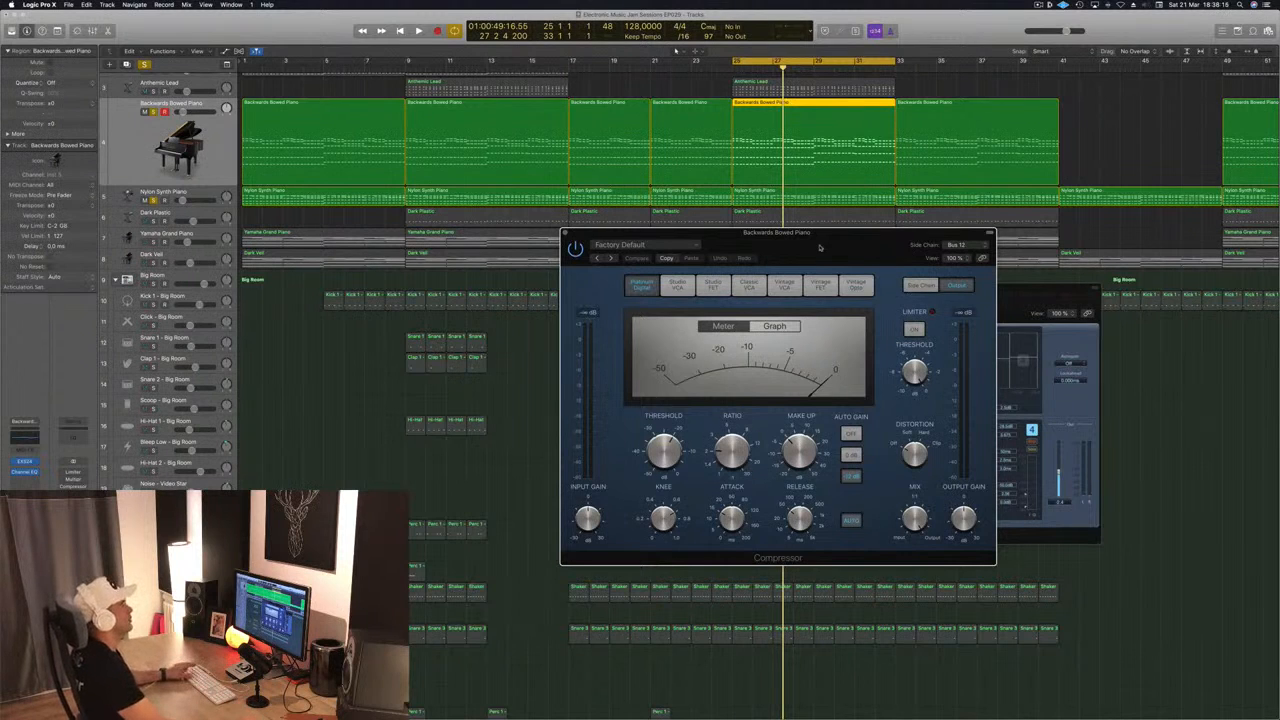
drag(820, 247, 716, 251)
click(463, 241)
click(311, 407)
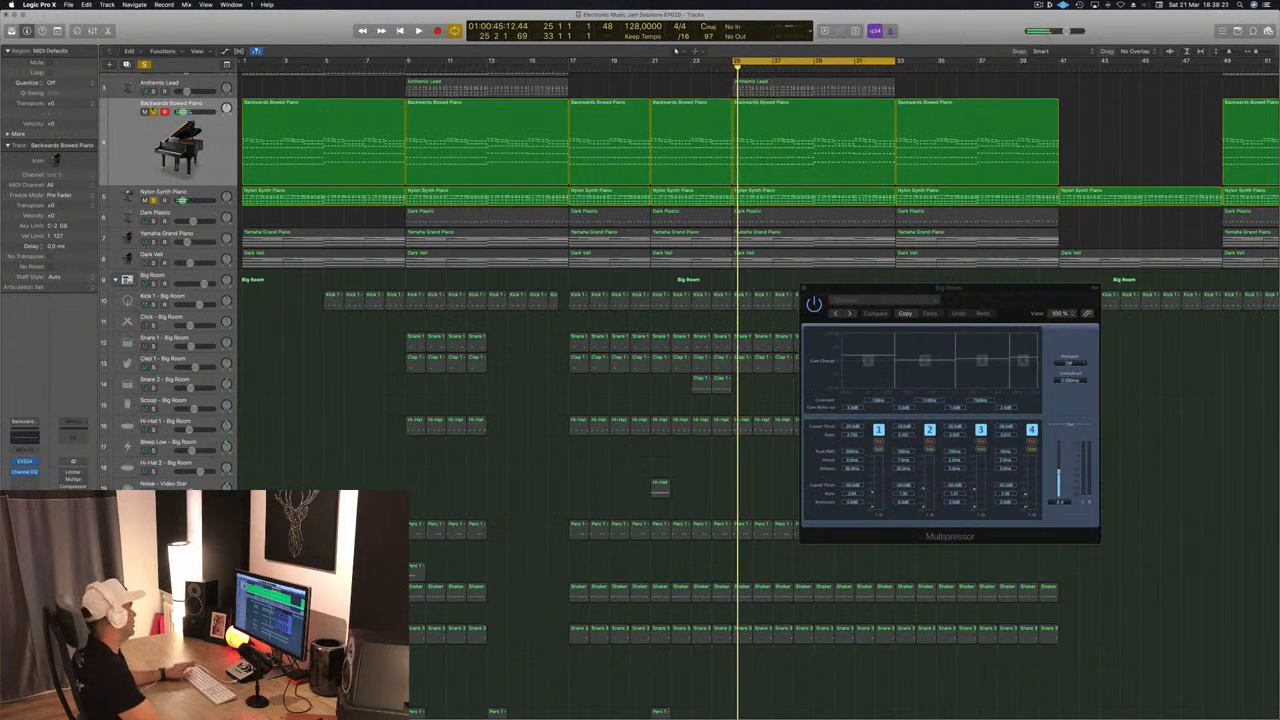
Play the cycled section from bar 25 with the Dark Plastic and Big Room tracks also soloed.
key(space)
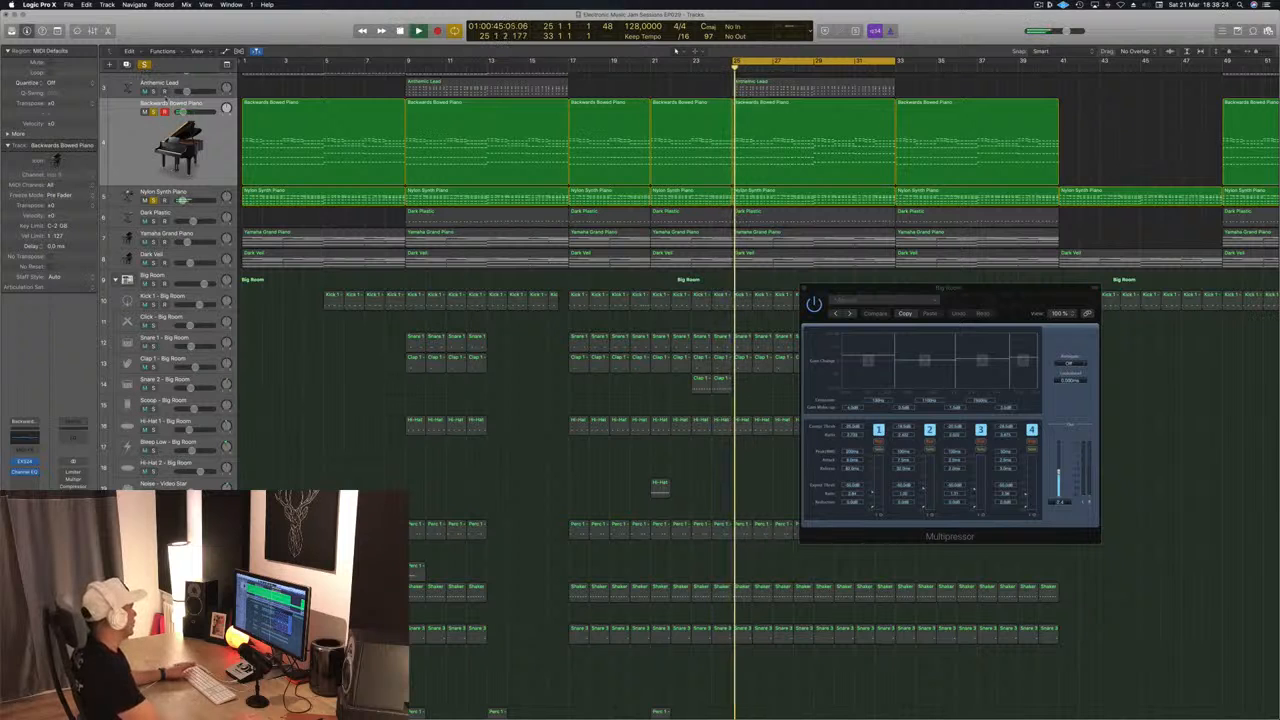
key(space)
key(space)
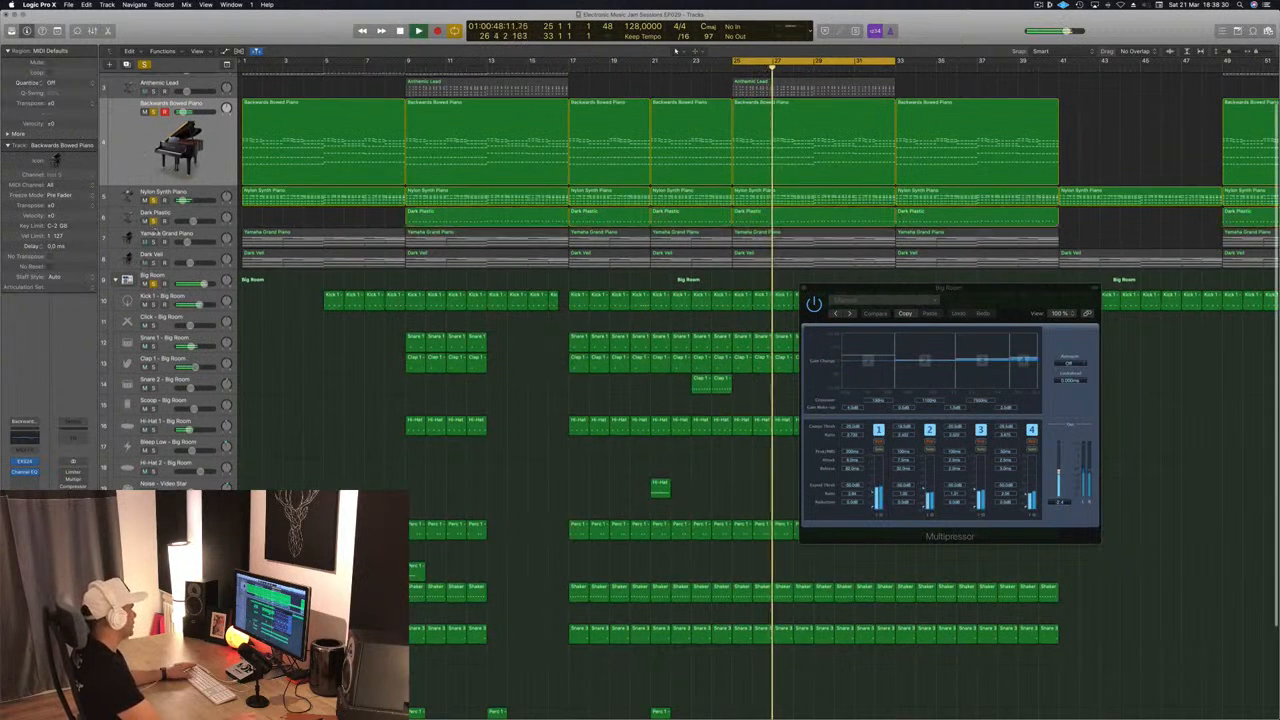
Mute the Backwards Bowed Piano track and select the Nylon Synth Piano track.
click(204, 214)
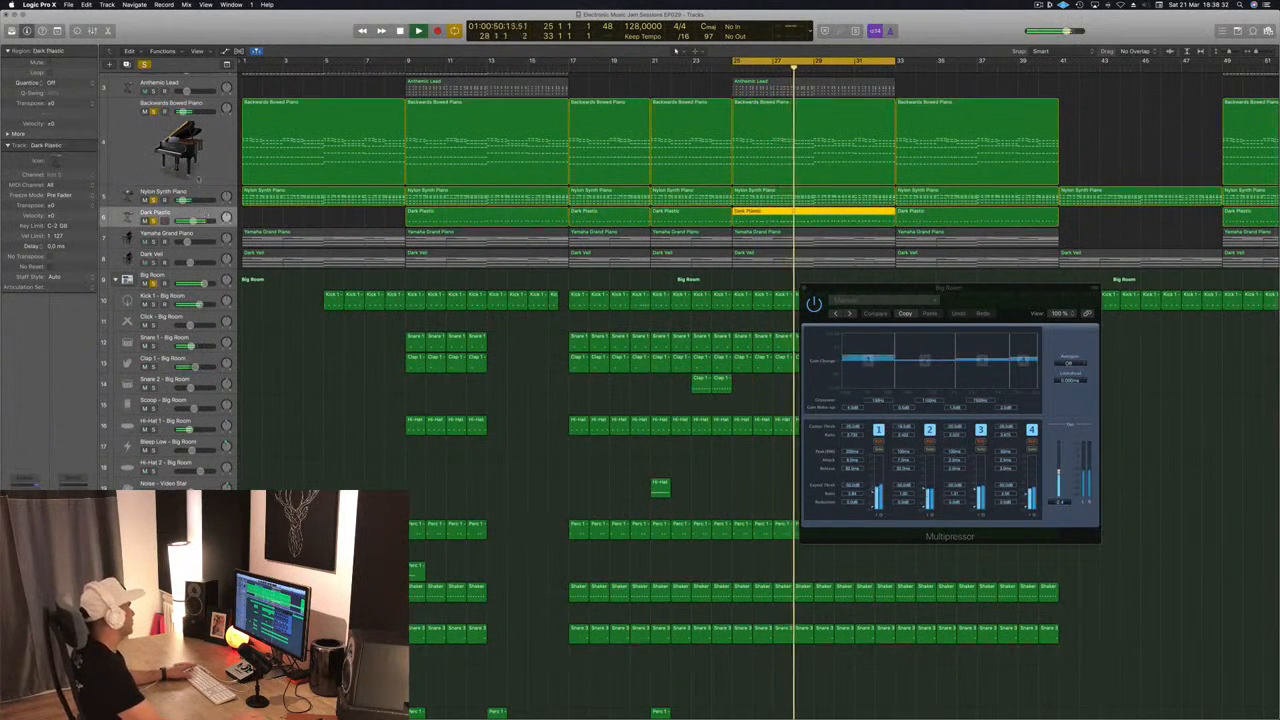
click(145, 111)
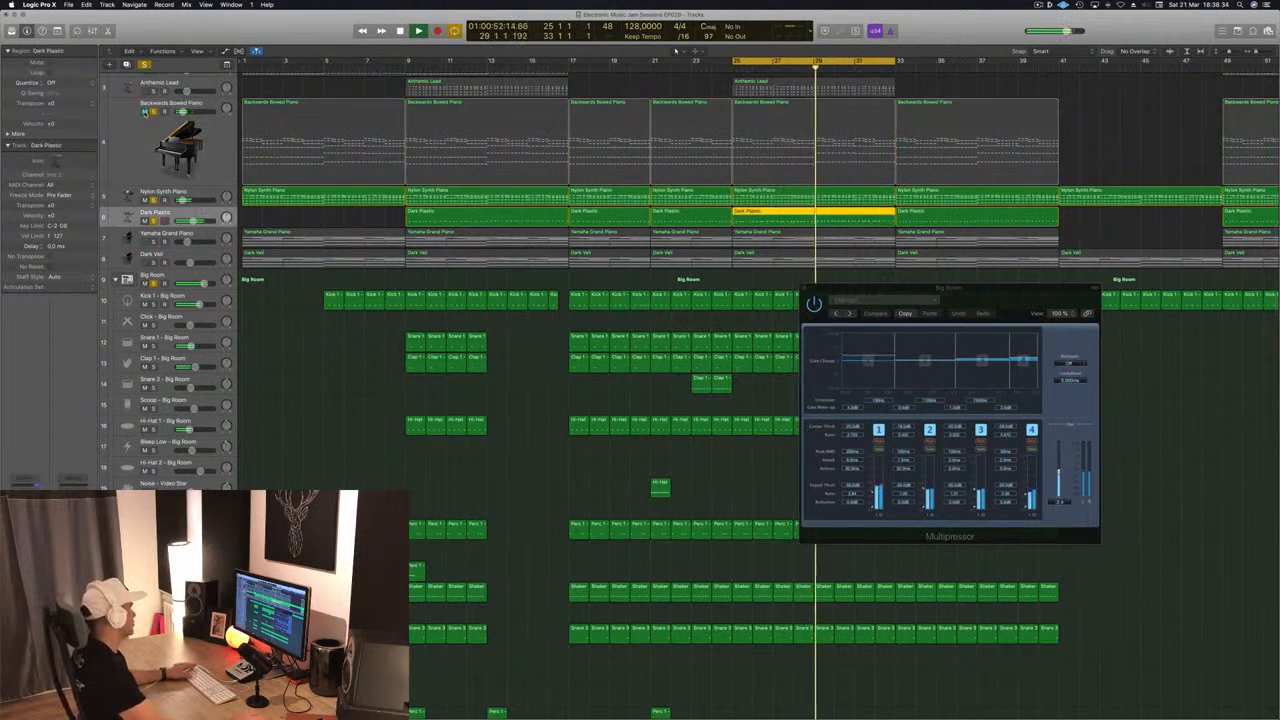
click(200, 194)
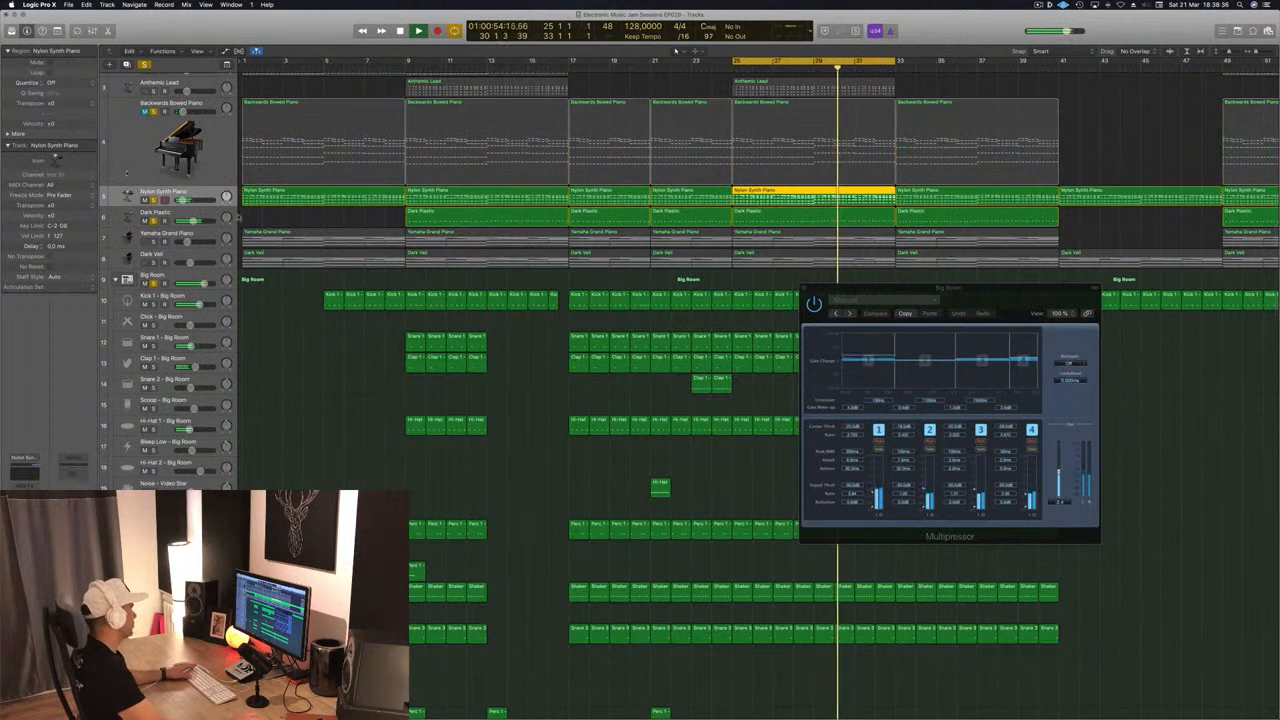
Copy the Analog EP region from bar 9 to bar 25 and solo the Analog EP track.
scroll(200, 194, up, 2)
scroll(660, 400, up, 1)
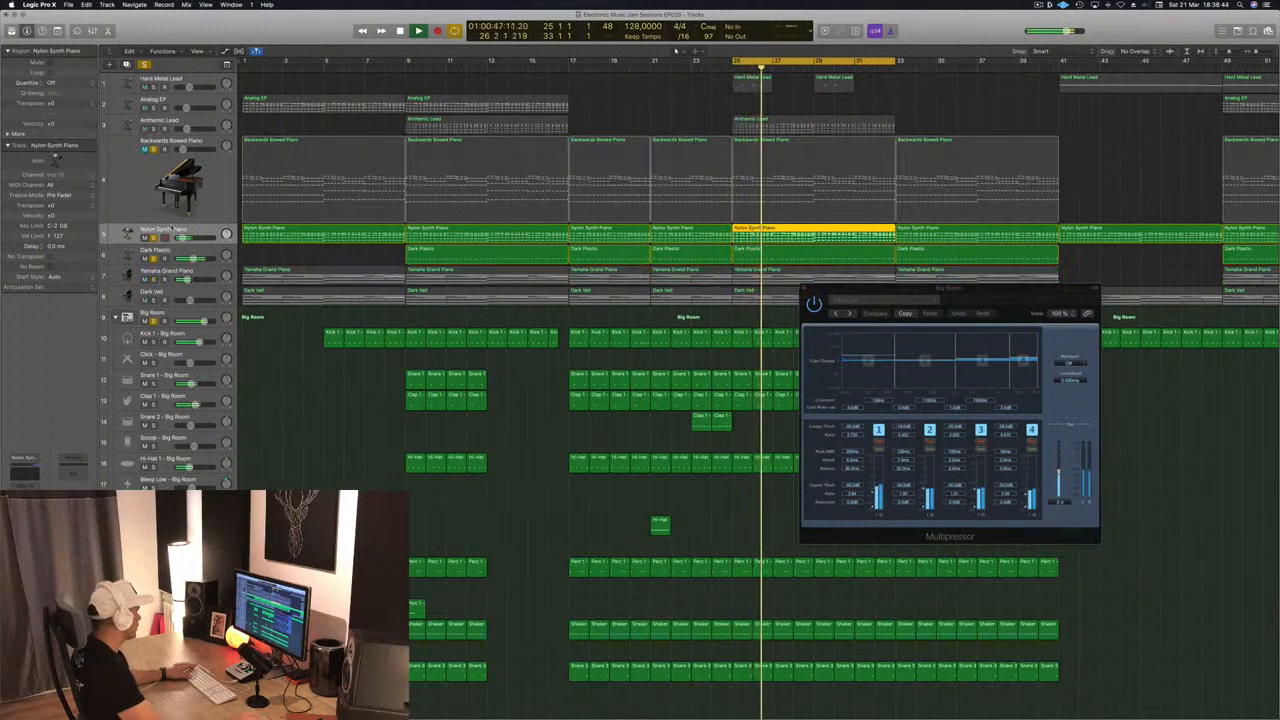
click(198, 101)
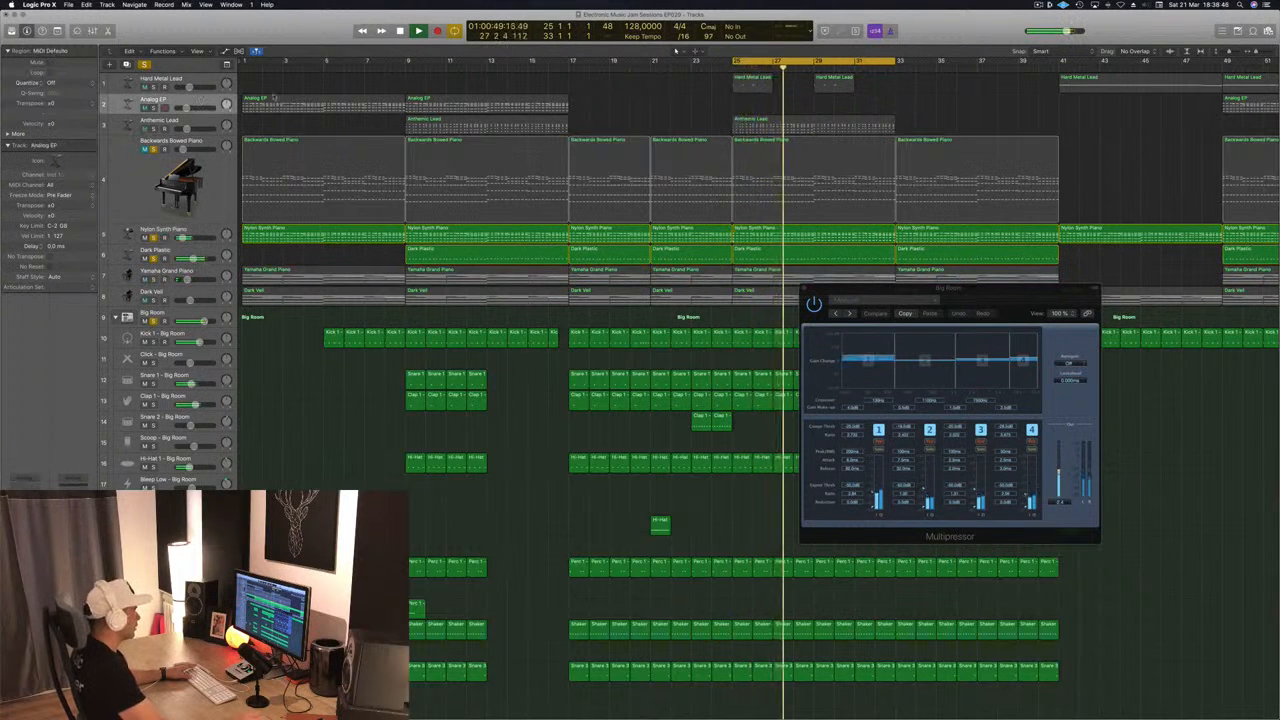
drag(459, 102, 799, 107)
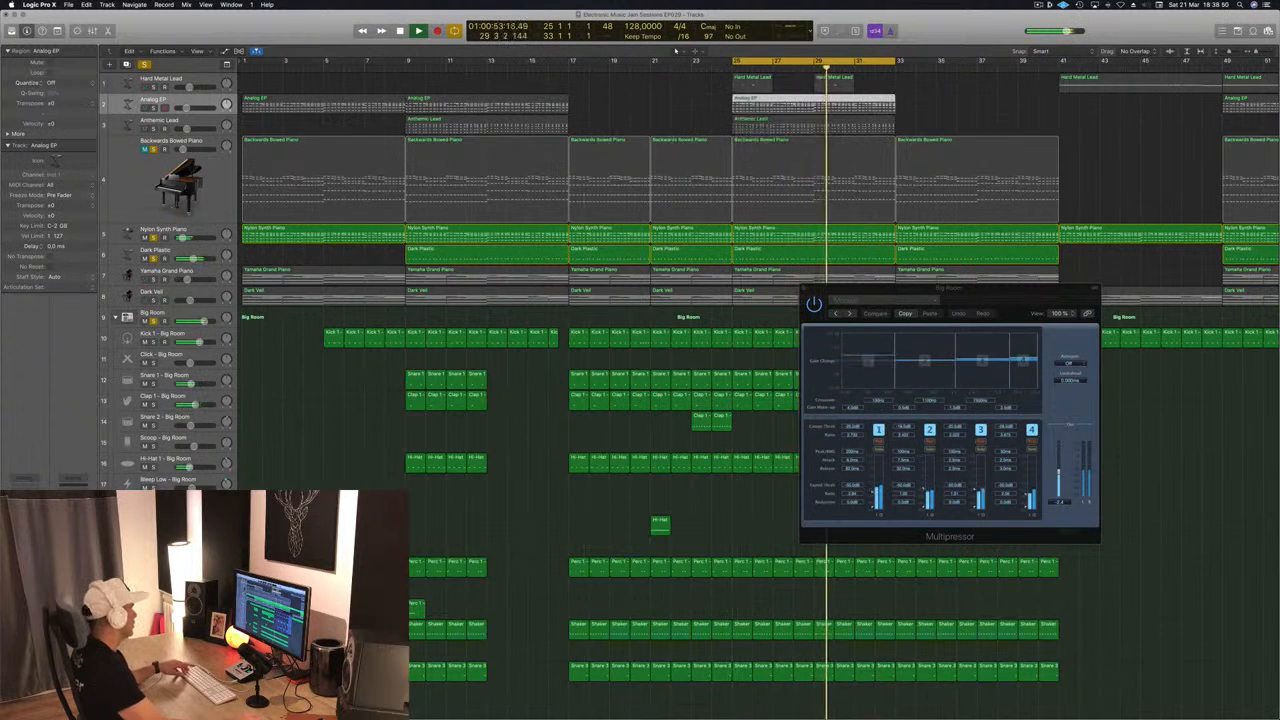
key(s)
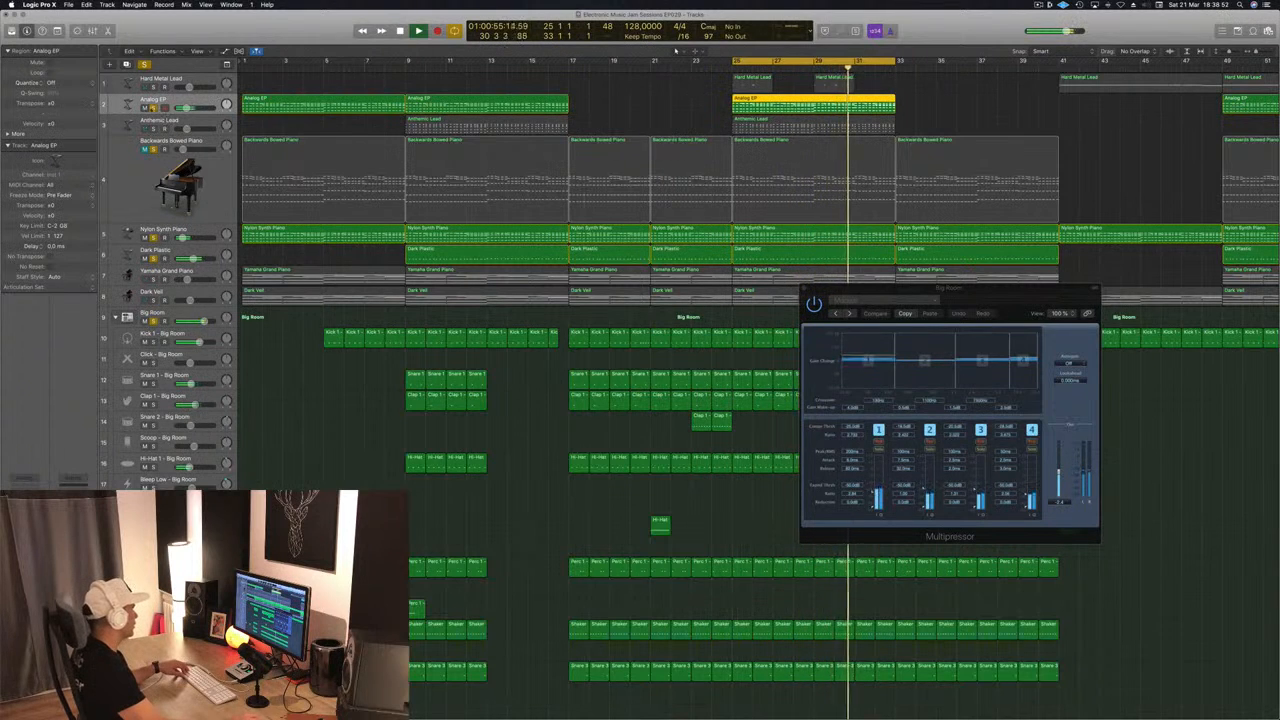
Undo the Analog EP region copy, then solo and select the Anthemic Lead track.
key(super+z)
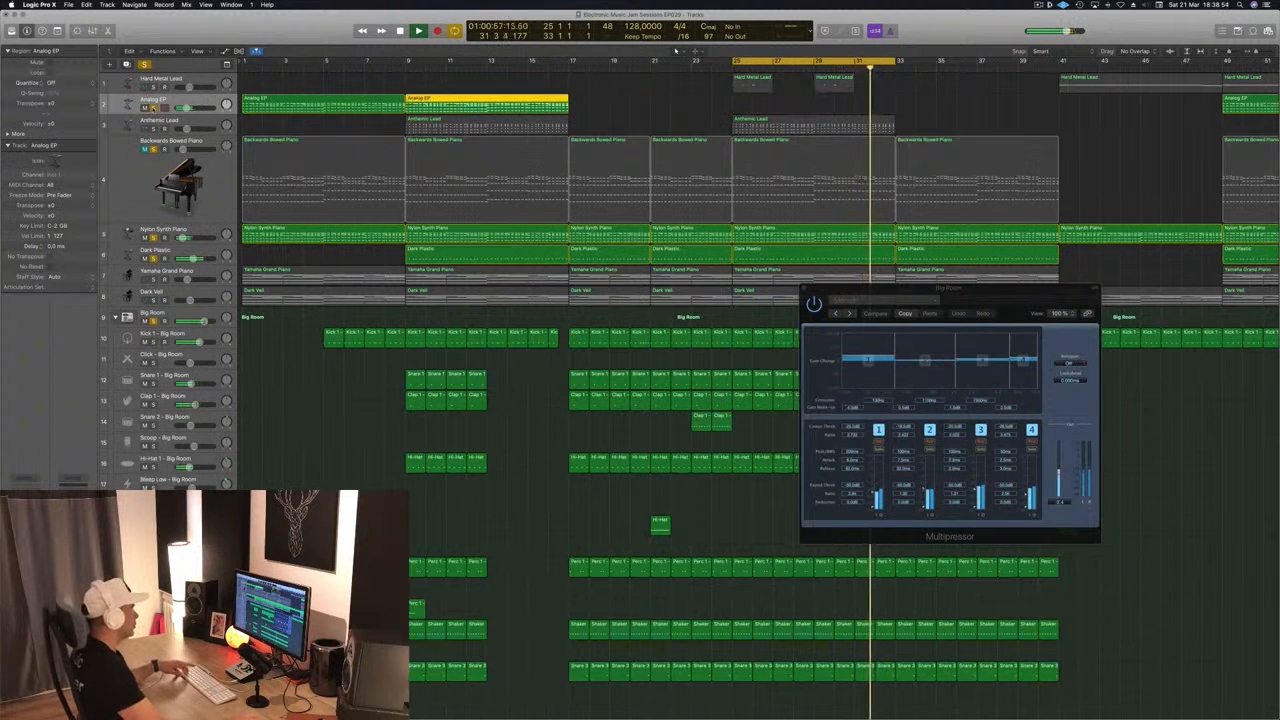
click(150, 128)
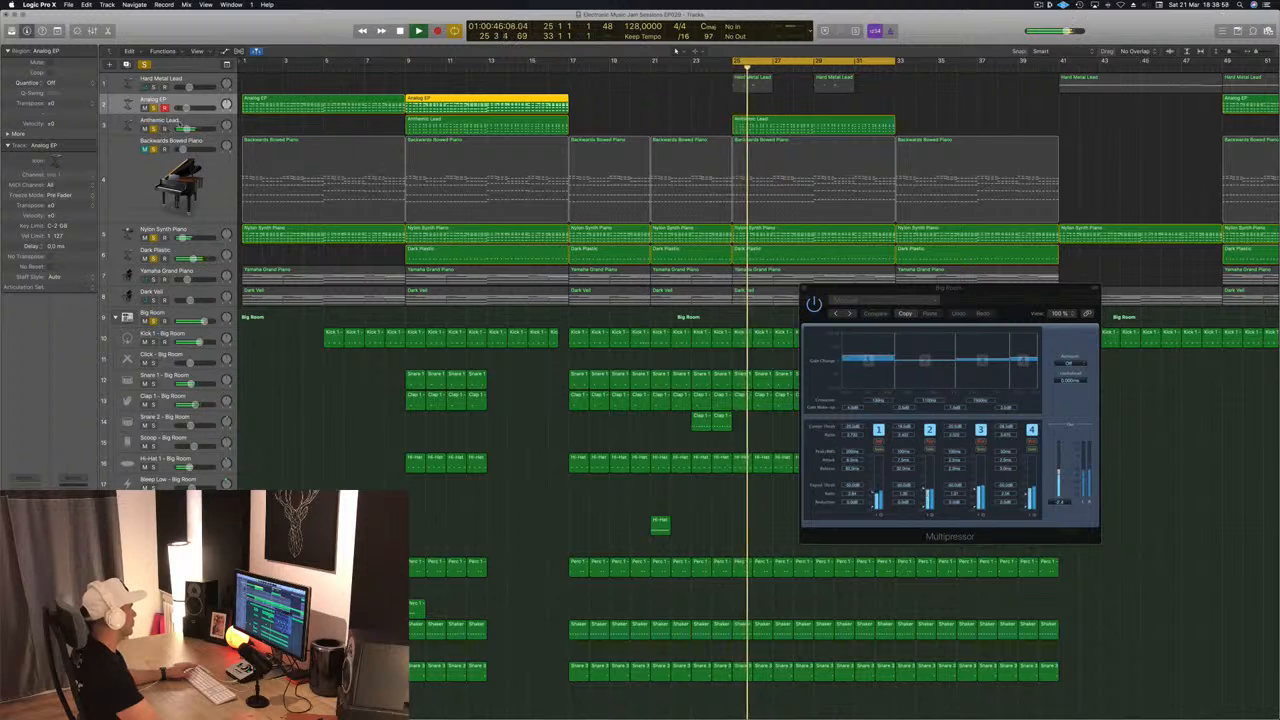
click(120, 127)
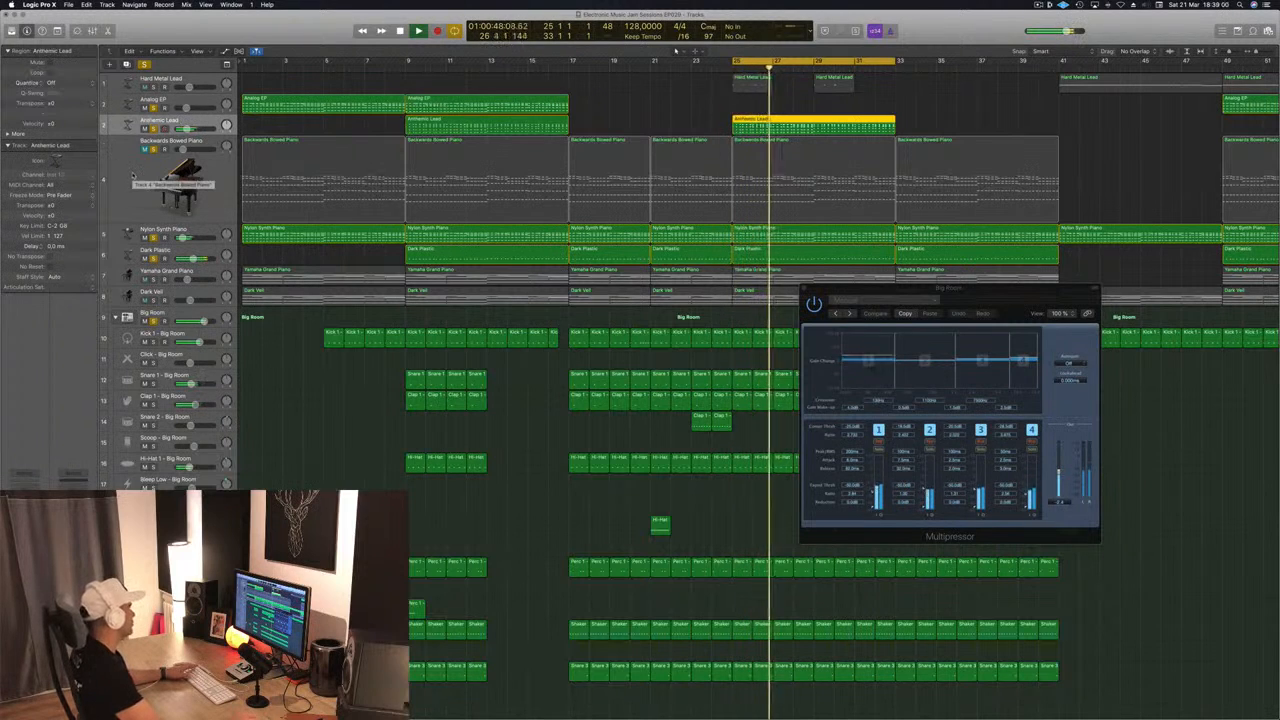
Unmute the Backwards Bowed Piano track and review its side-chained Compressor during playback, closing the plug-in window when done.
click(144, 149)
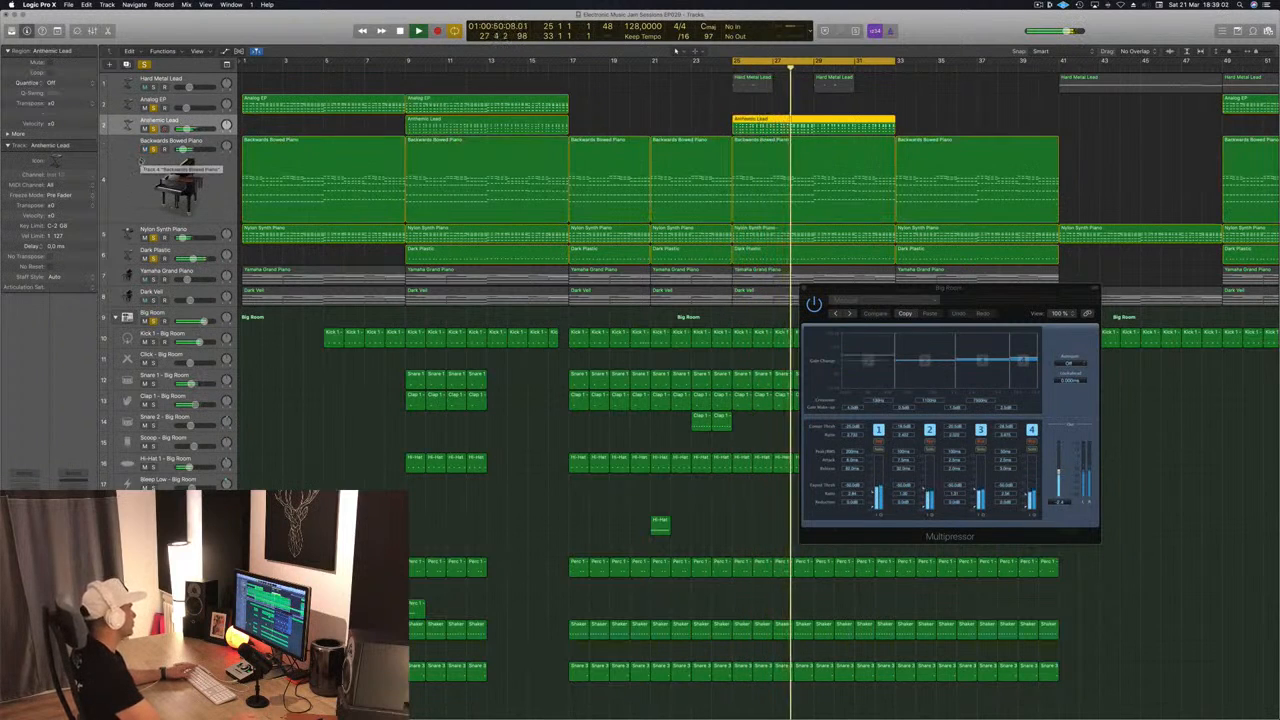
click(148, 162)
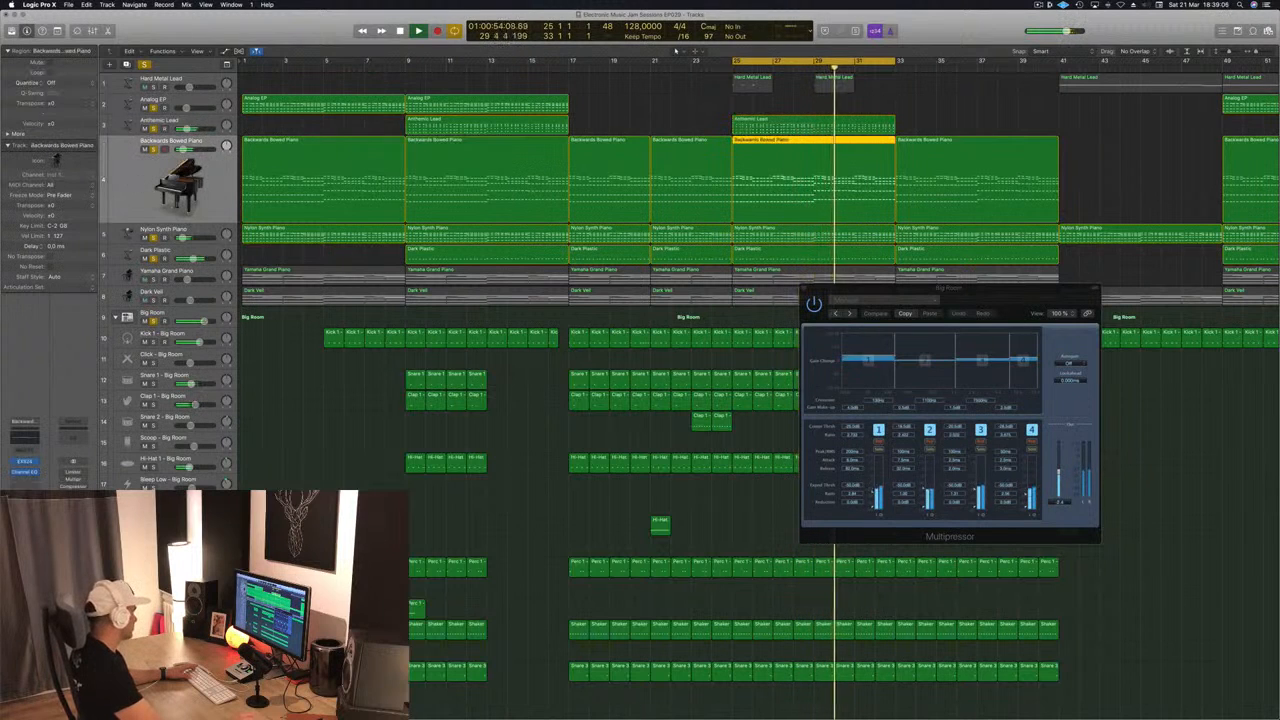
click(24, 482)
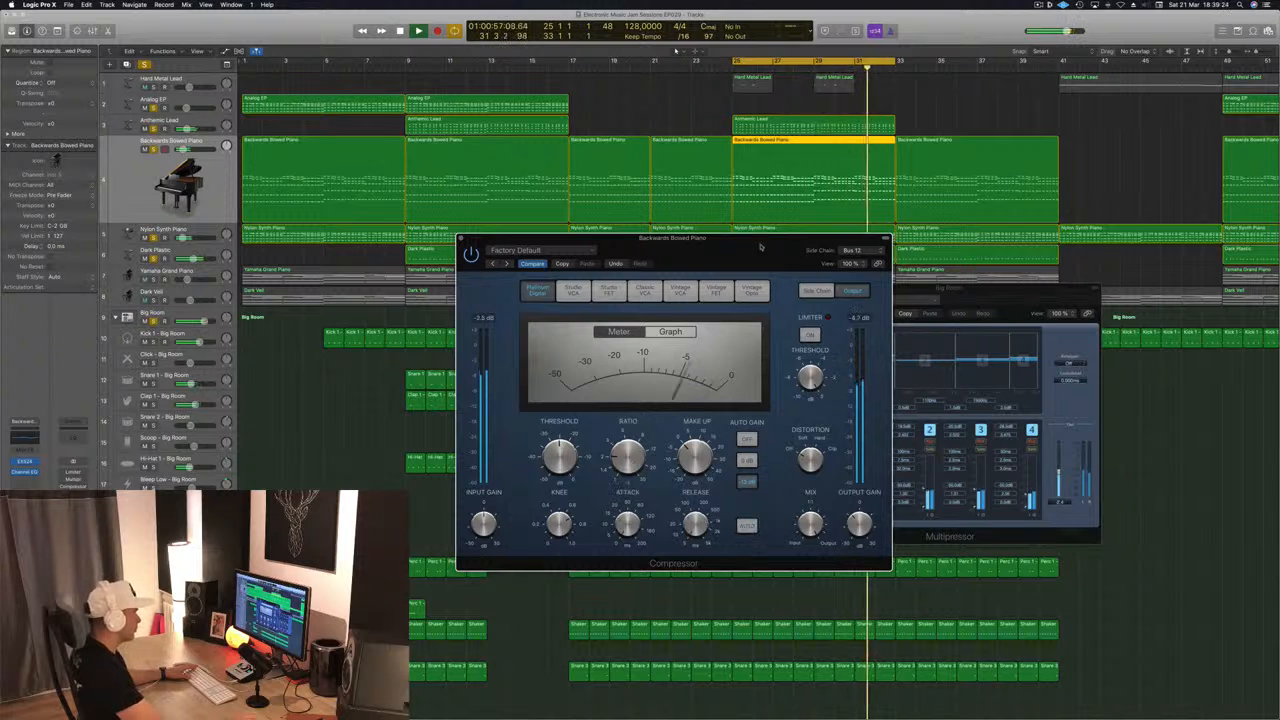
drag(760, 247, 731, 245)
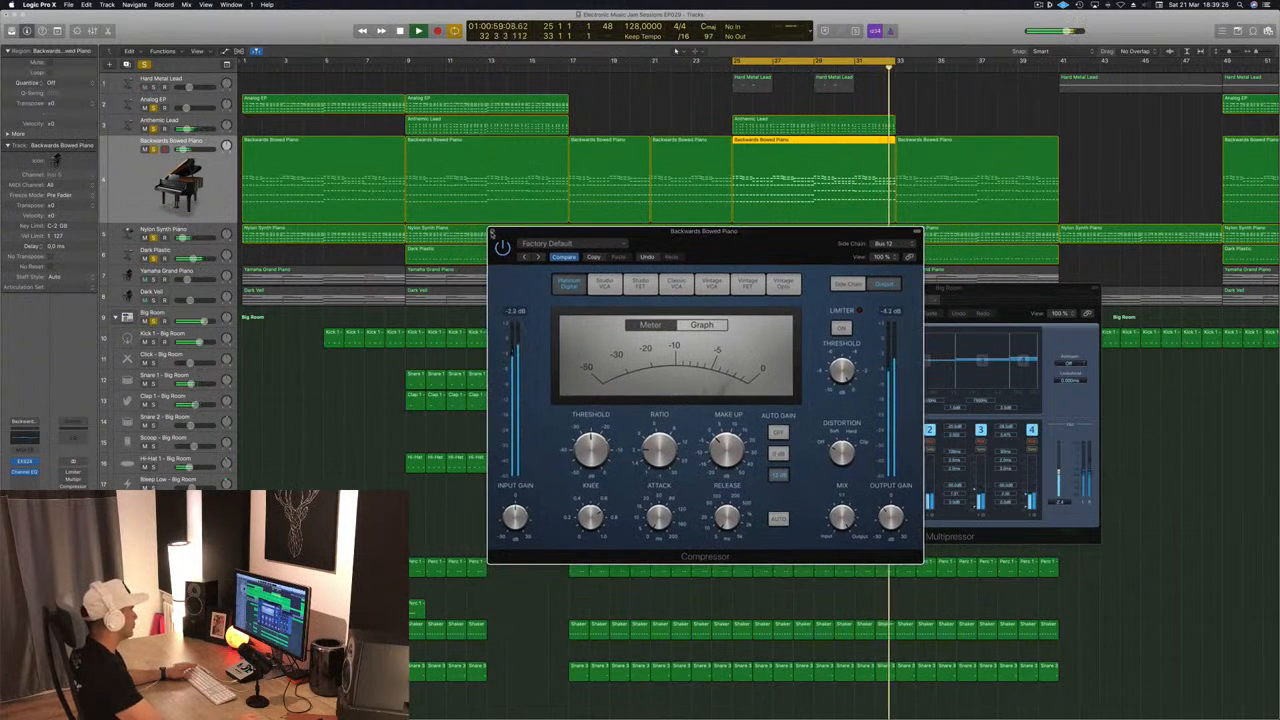
click(492, 232)
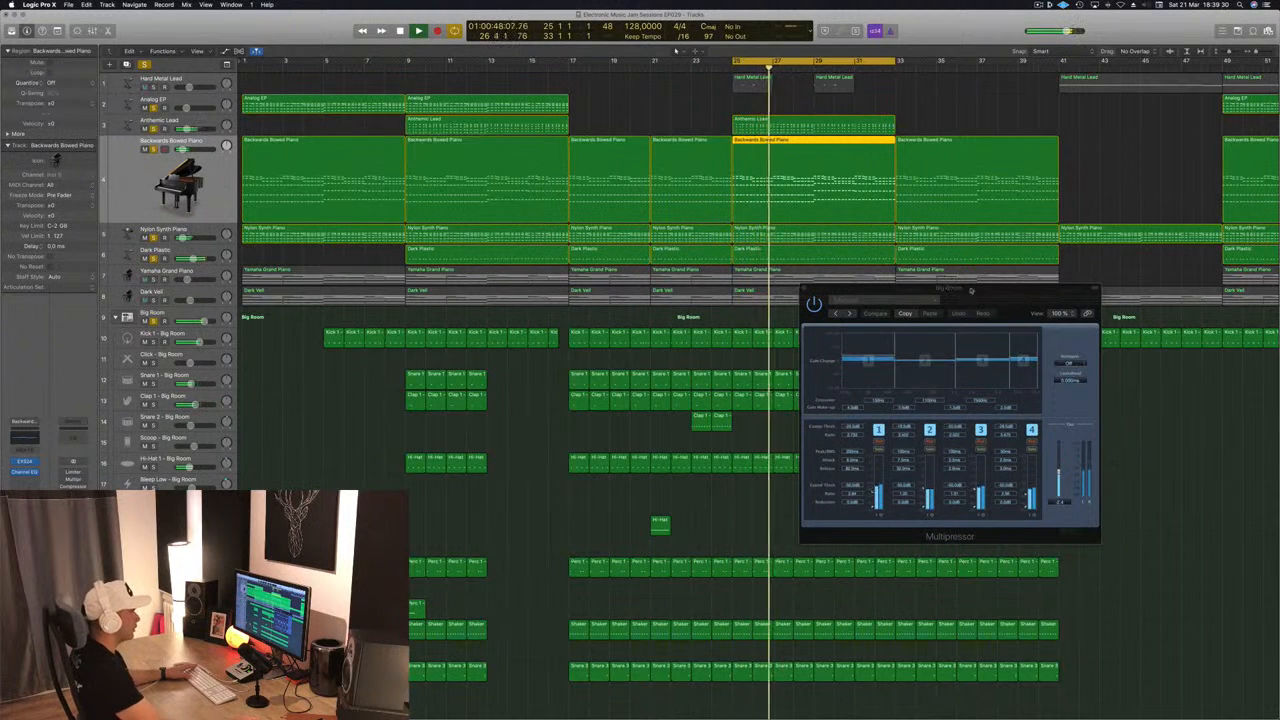
Close the Big Room Multipressor window, restart playback of the cycled section and select the Anthemic Lead track.
drag(970, 291, 879, 294)
click(714, 300)
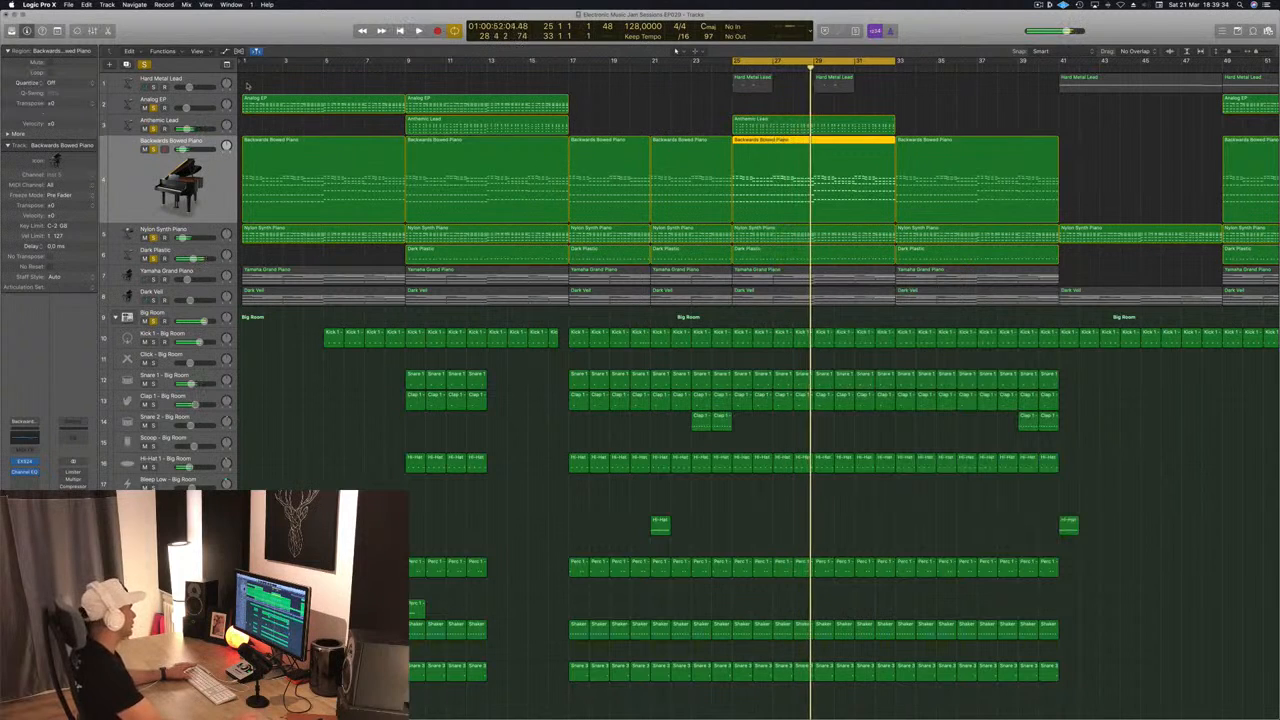
key(space)
click(205, 120)
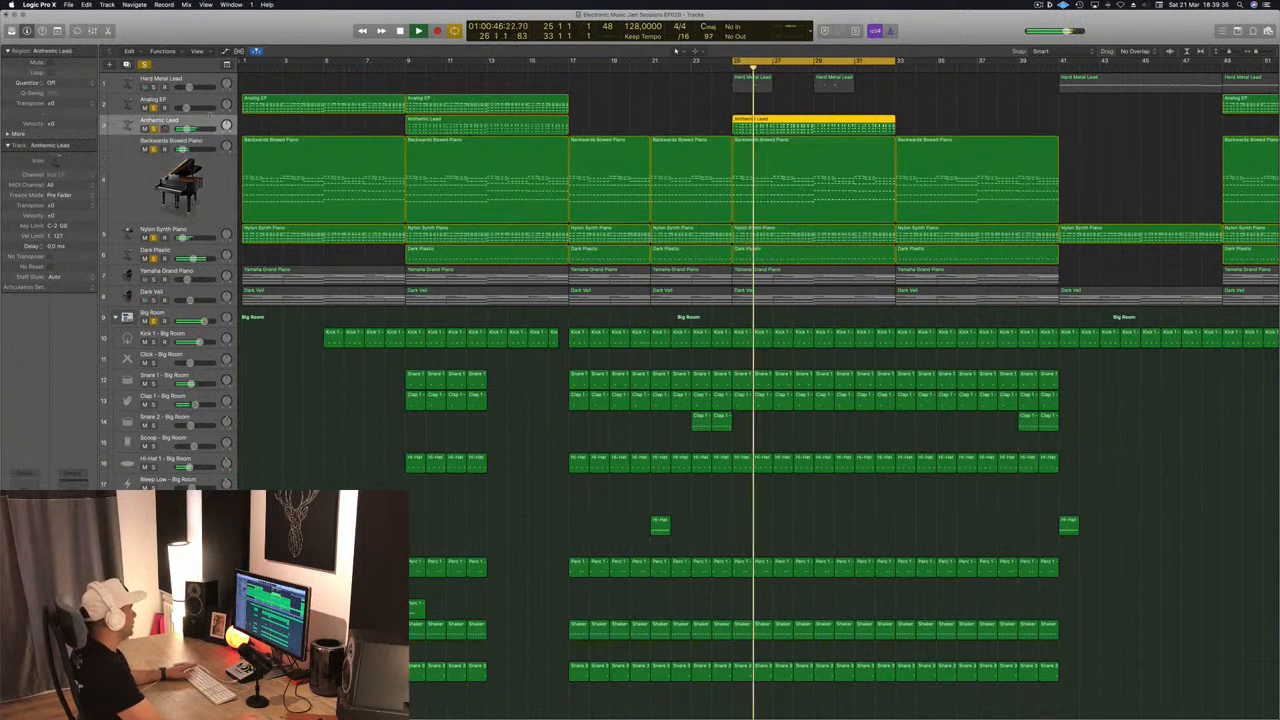
Clear all solos, then solo only the Anthemic Lead track and play the cycled section.
click(144, 64)
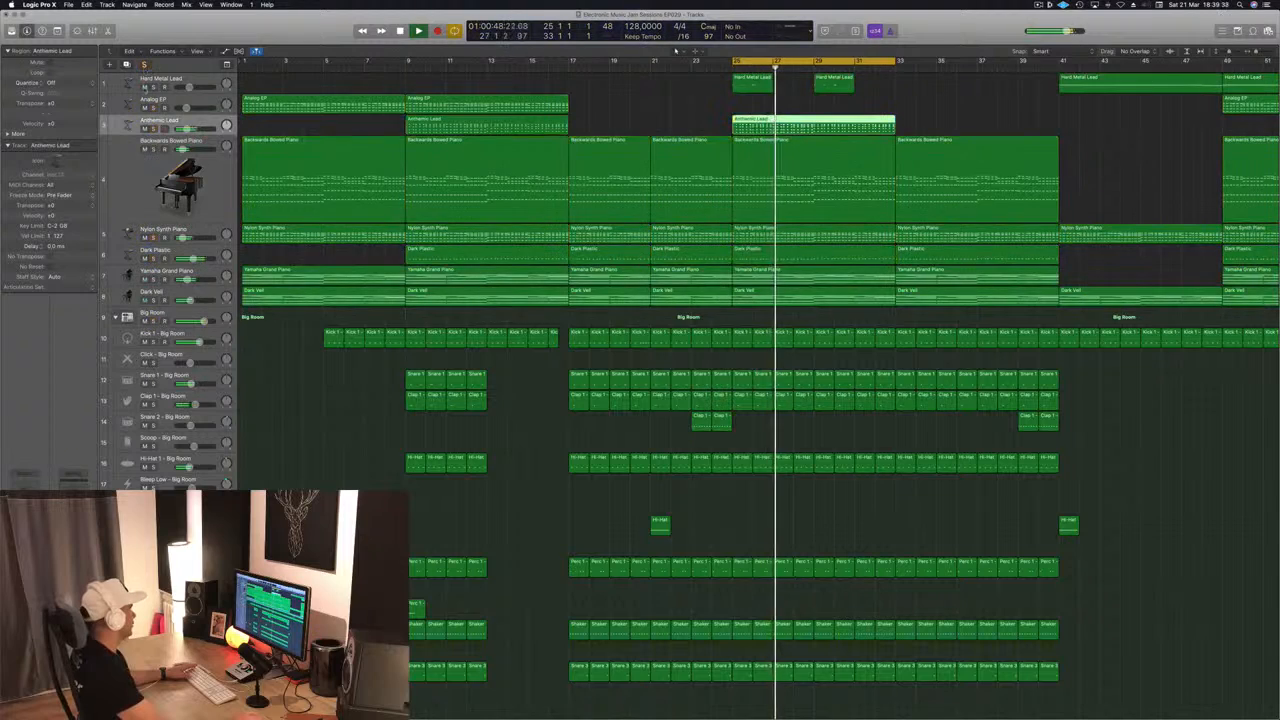
click(203, 104)
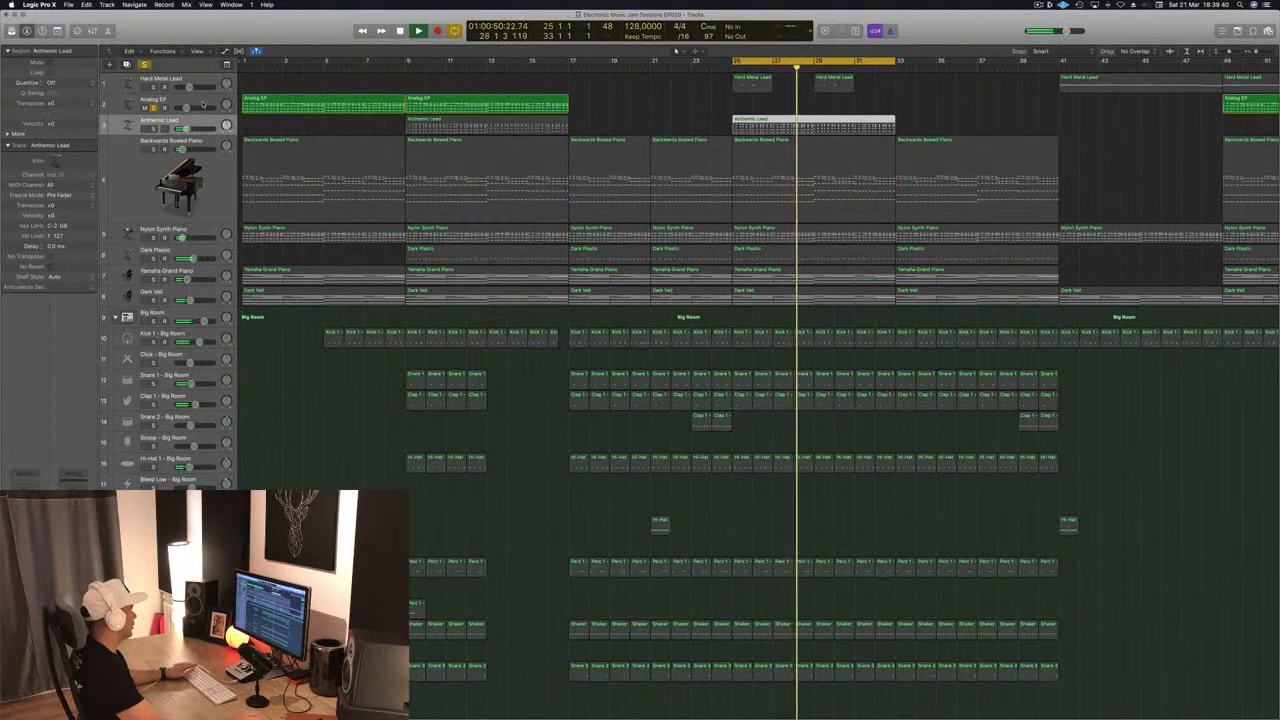
key(super+a)
click(205, 121)
key(space)
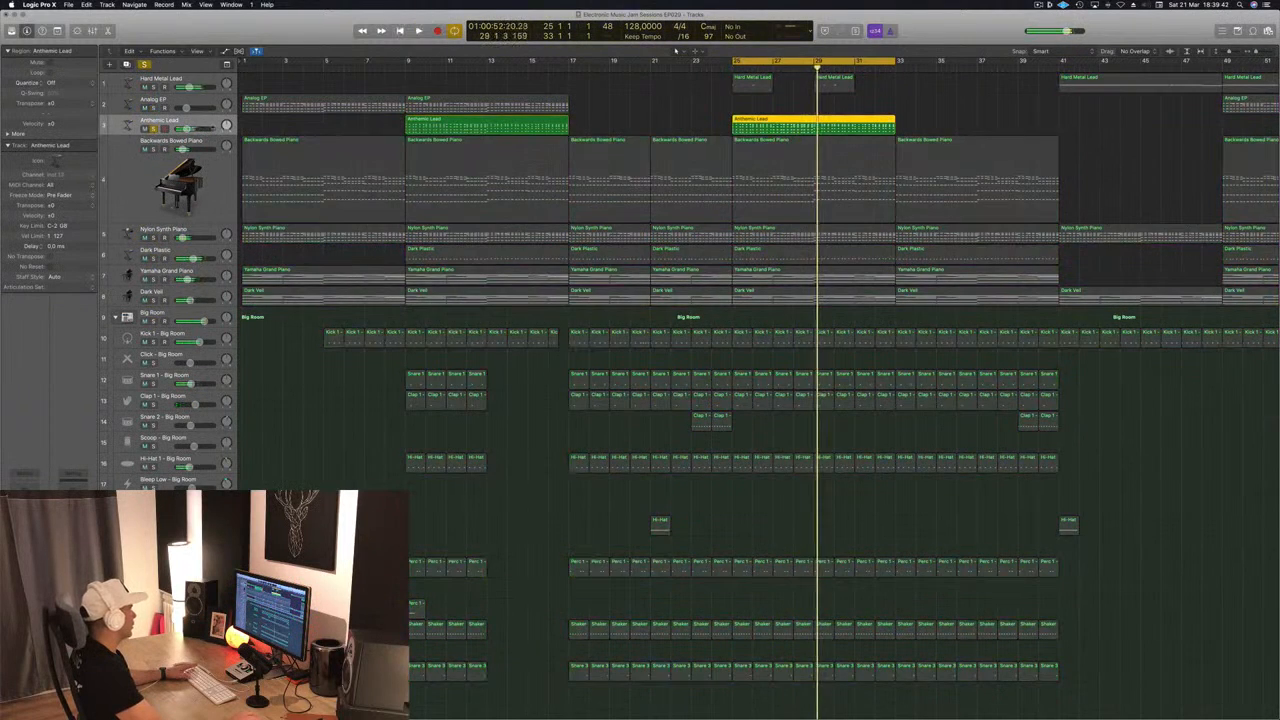
key(shift+space)
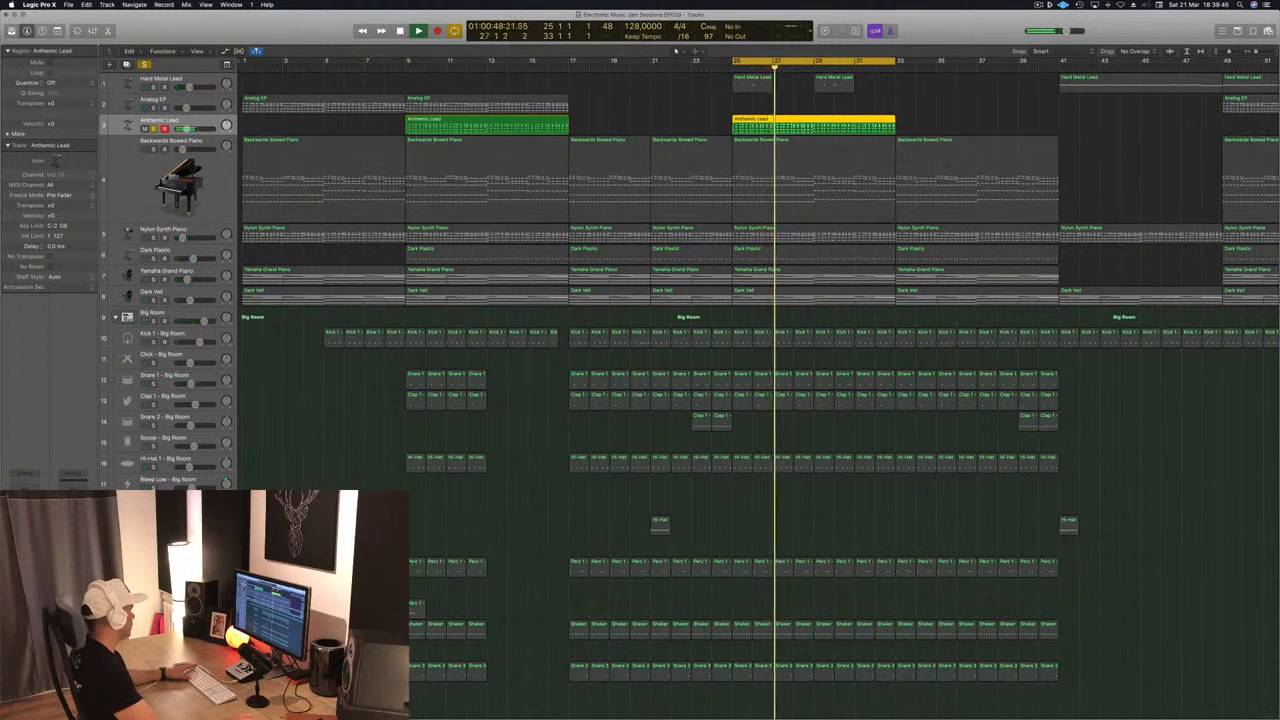
Open the Compressor on the Anthemic Lead track and adjust its release settings while the part plays.
click(25, 480)
drag(426, 76, 571, 120)
drag(526, 394, 510, 410)
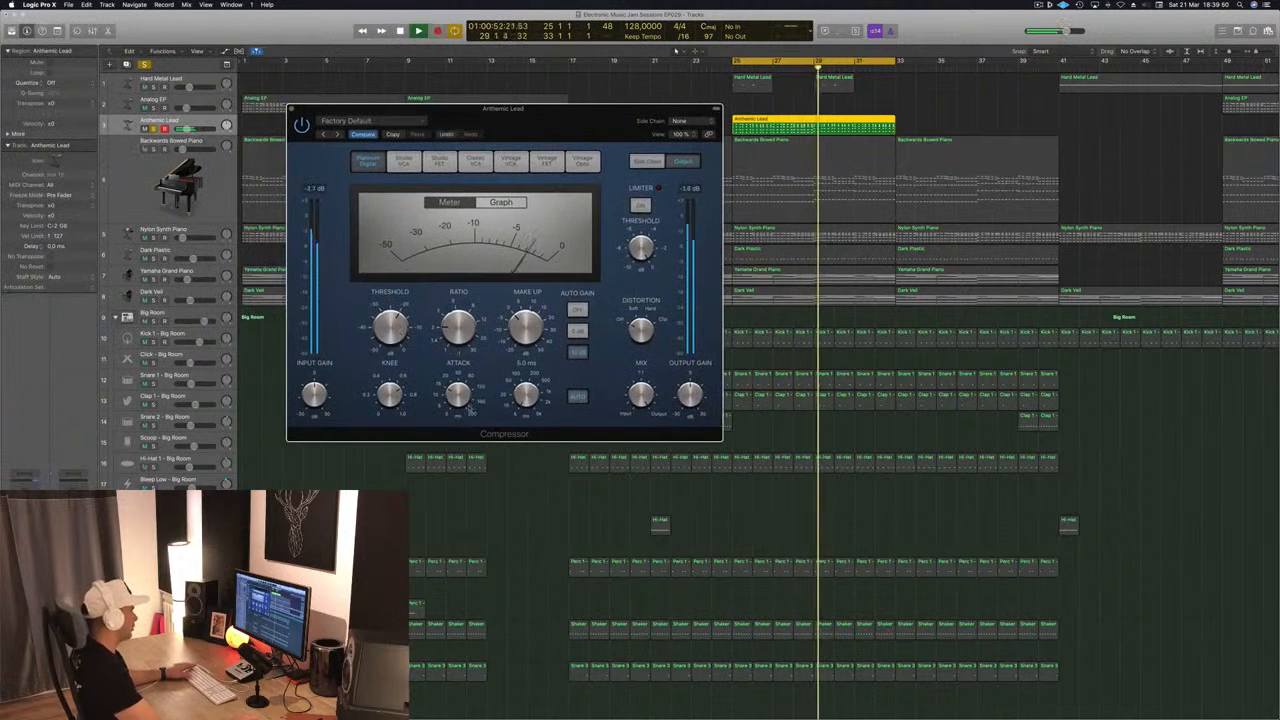
click(577, 396)
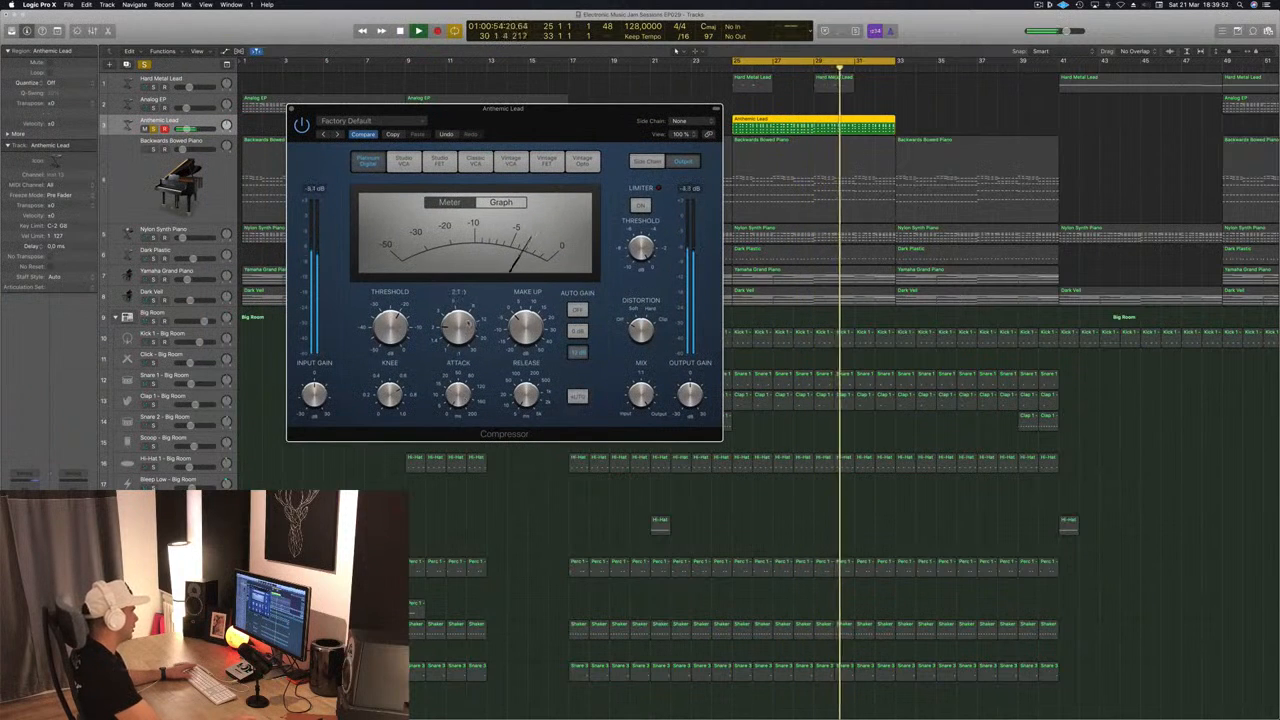
Set the Anthemic Lead Compressor's ratio to about 2.1:1 and check its release and attack times.
mouse_move(527, 394)
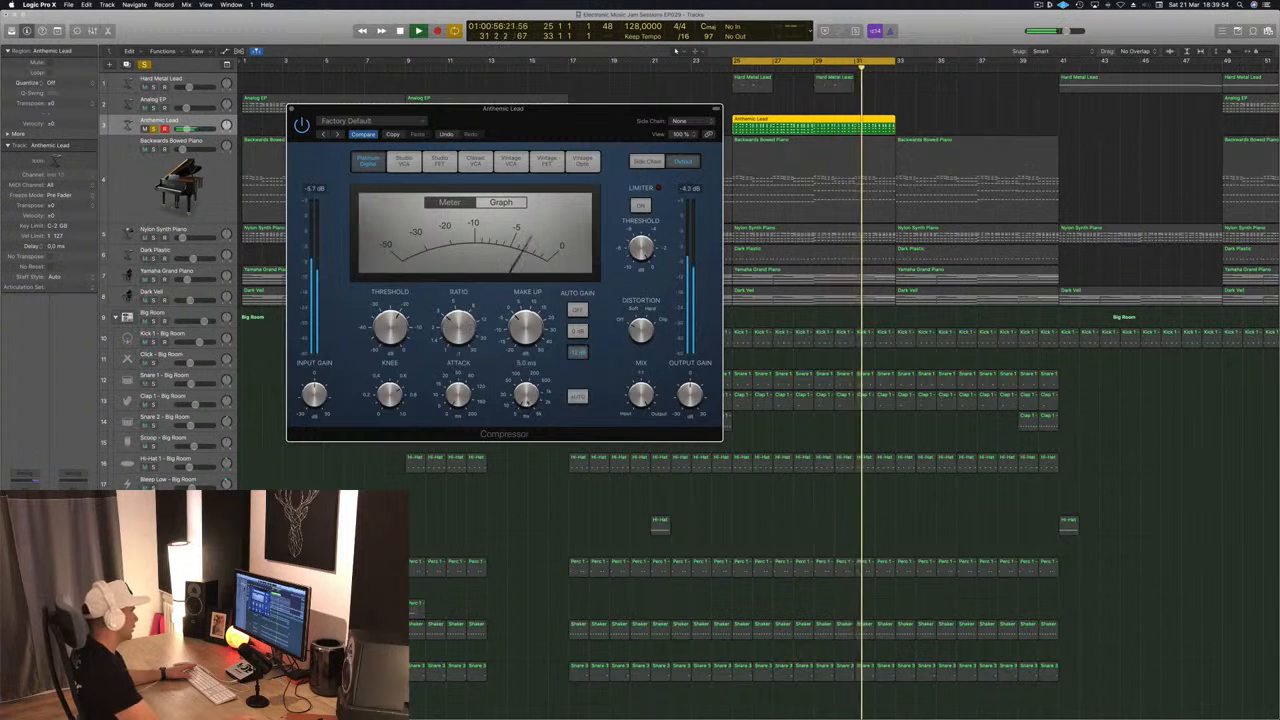
mouse_move(470, 327)
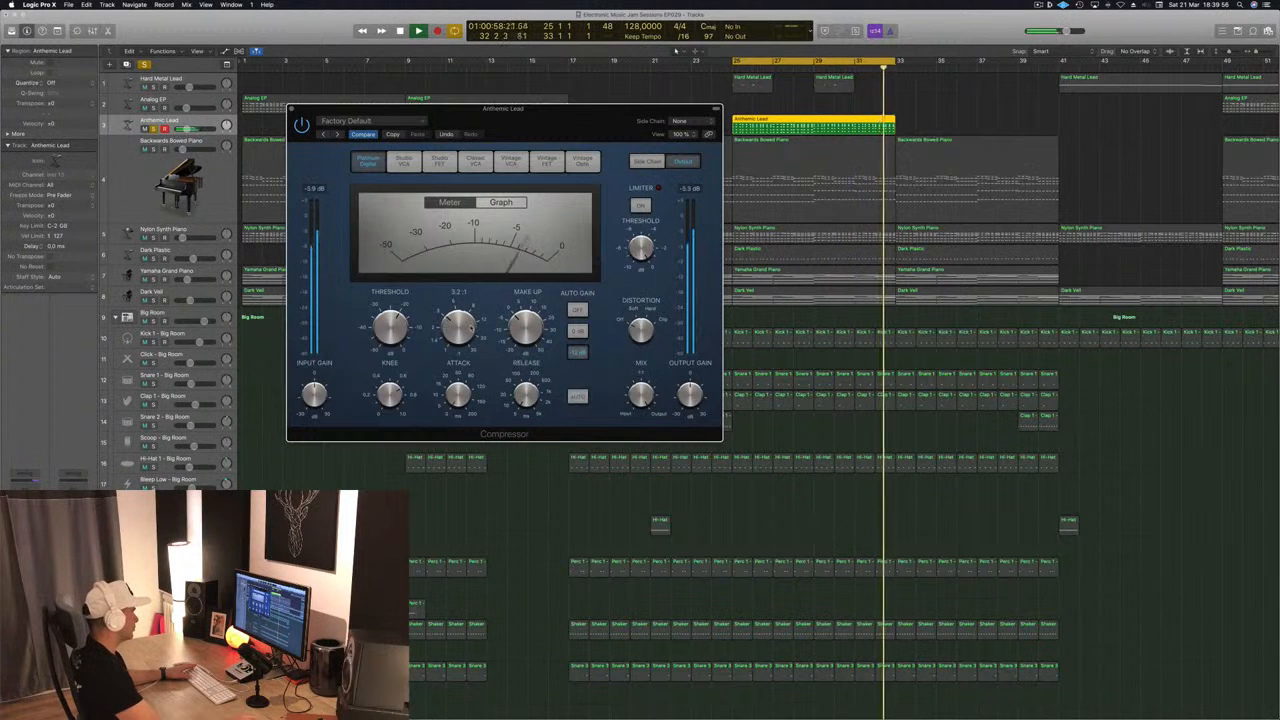
drag(470, 327, 470, 341)
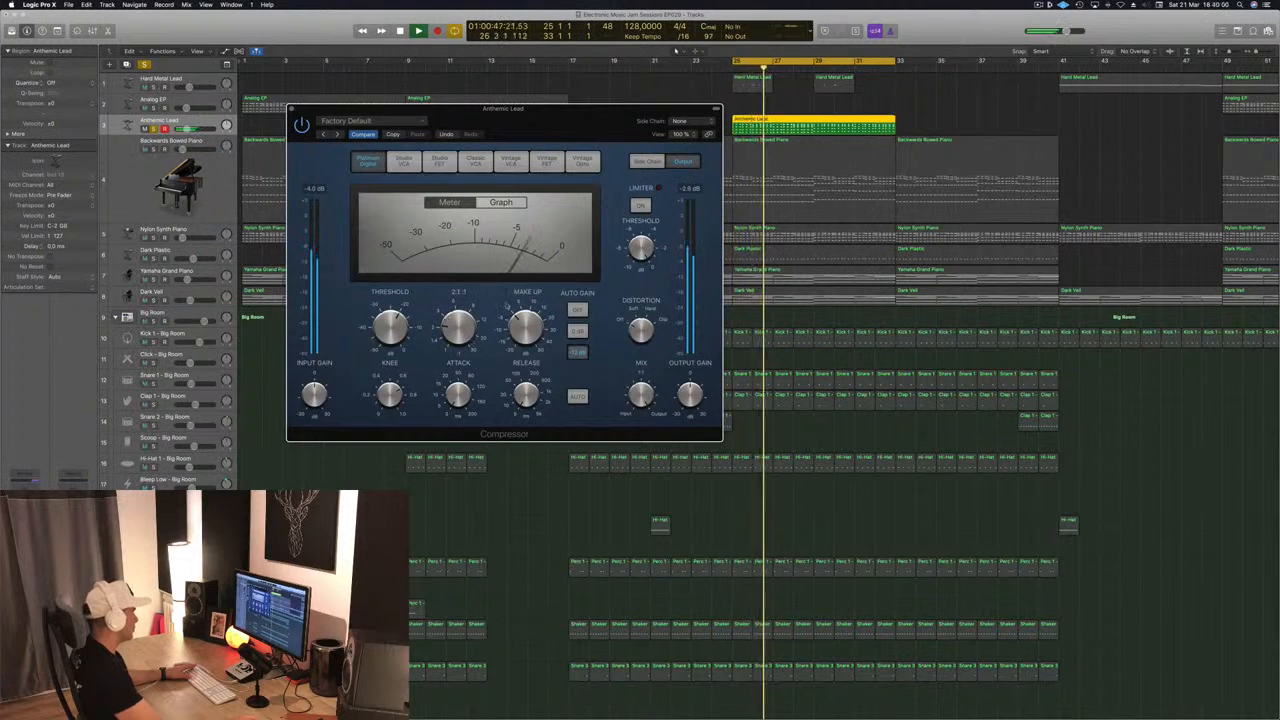
mouse_move(520, 364)
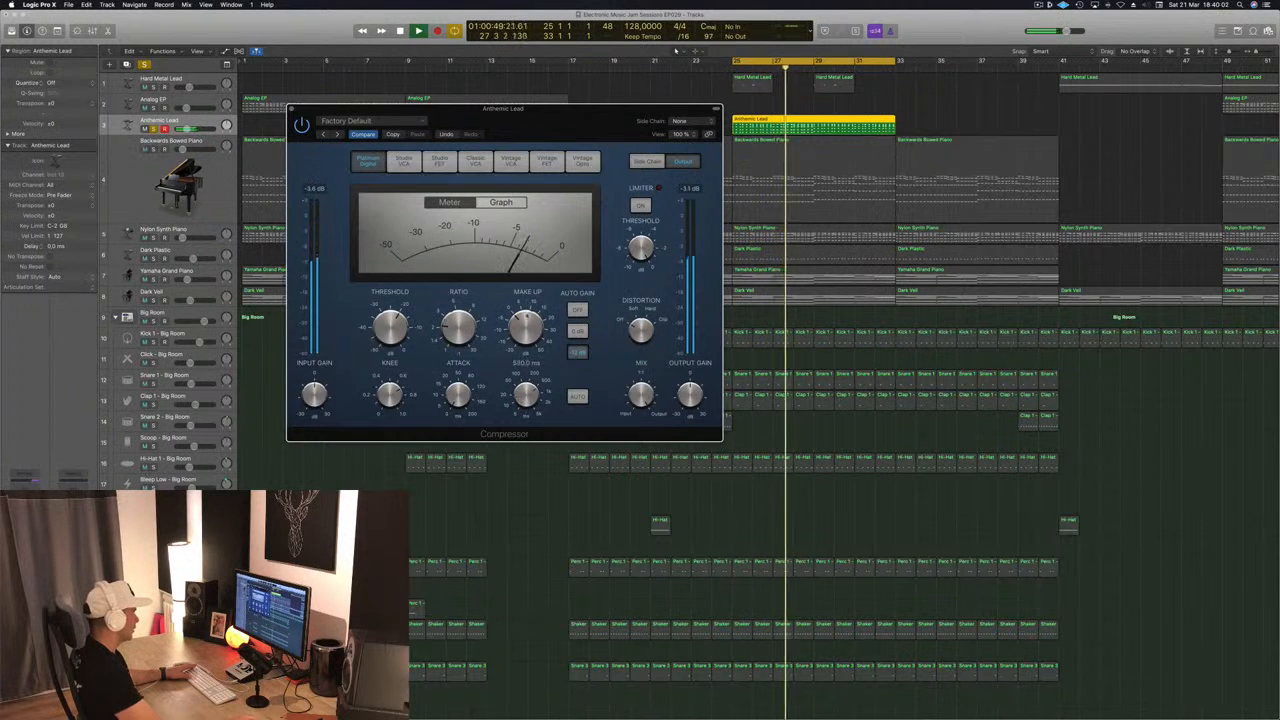
mouse_move(458, 400)
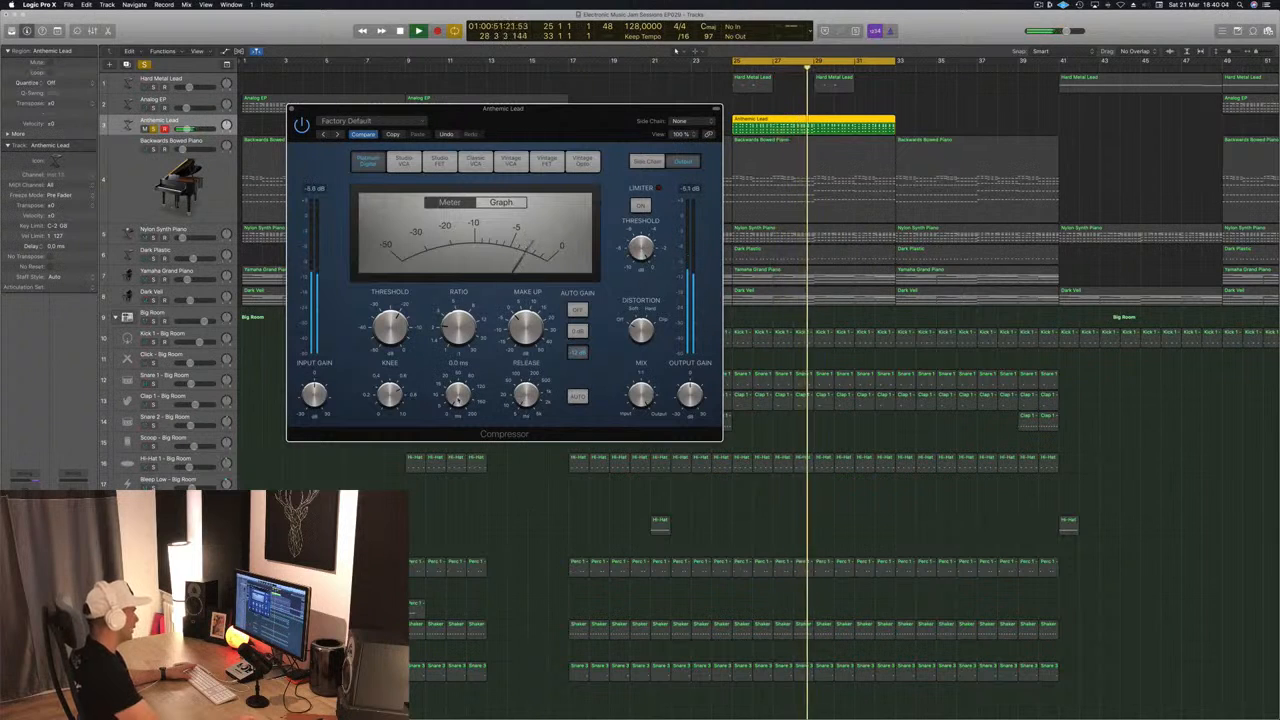
Move the Compressor window clear of the Anthemic Lead regions, then unsolo the track and play the full mix.
drag(552, 131, 635, 120)
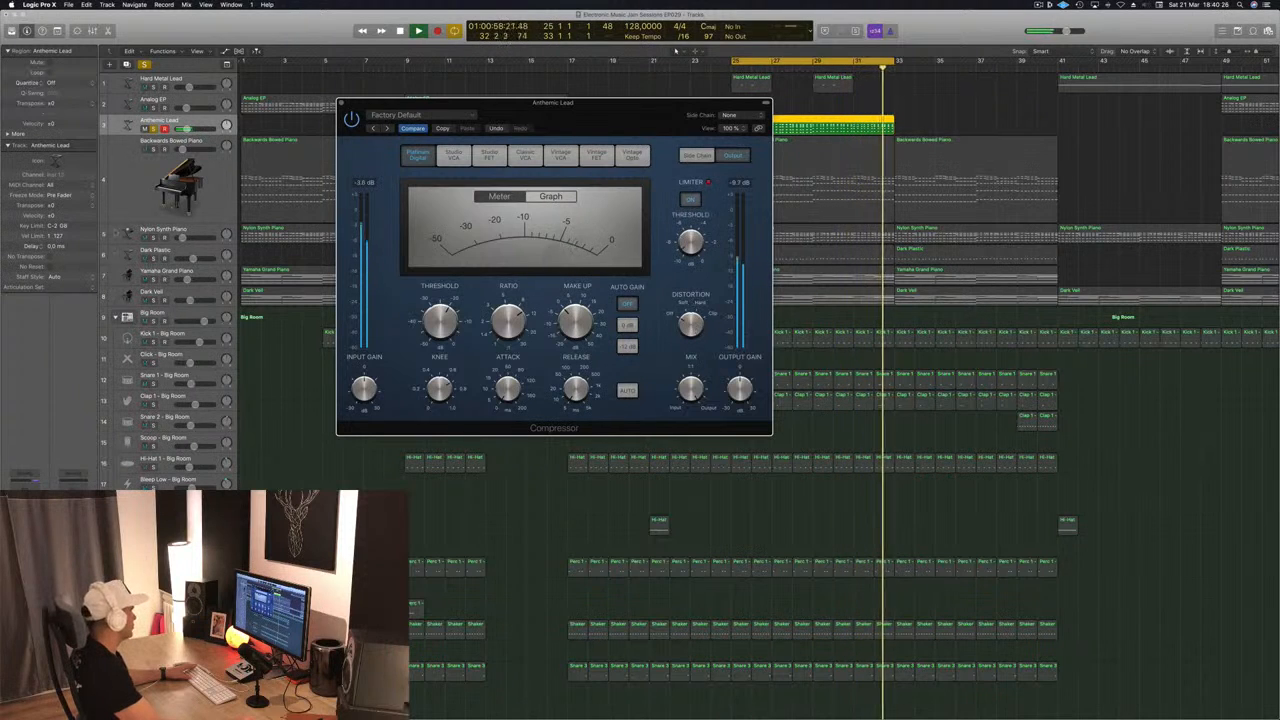
drag(555, 128, 769, 296)
click(676, 50)
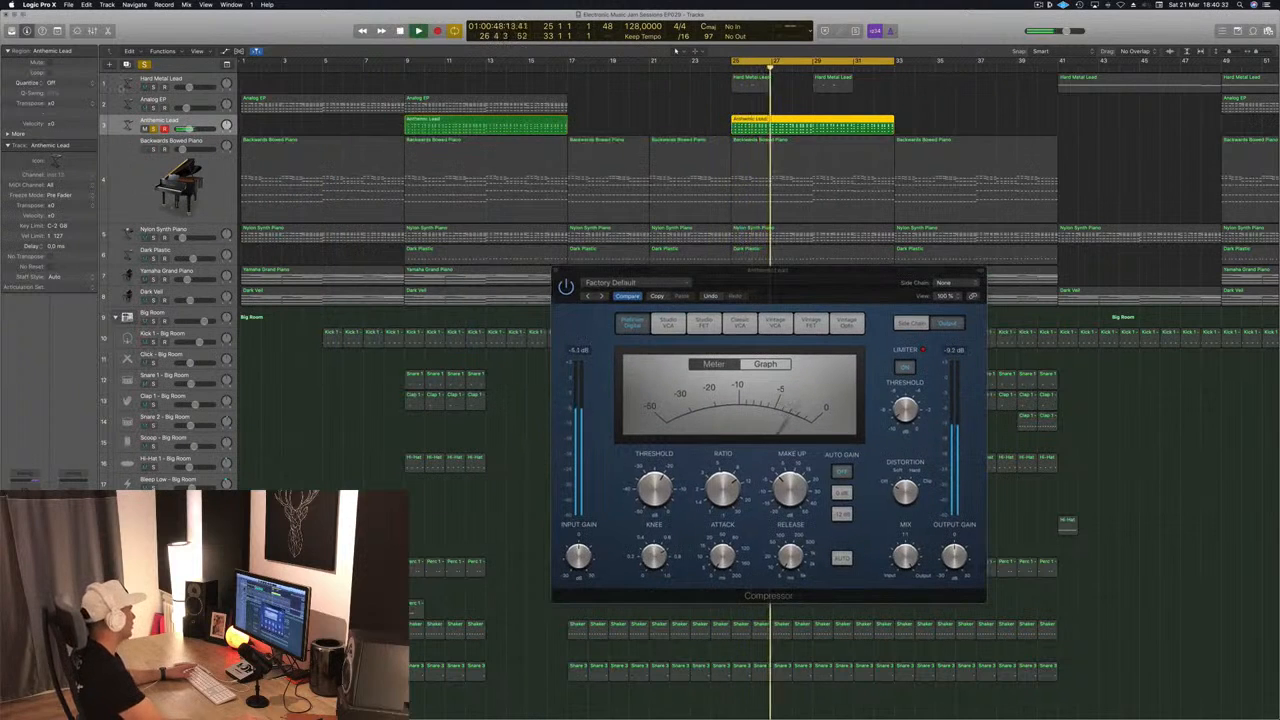
key(ctrl+s)
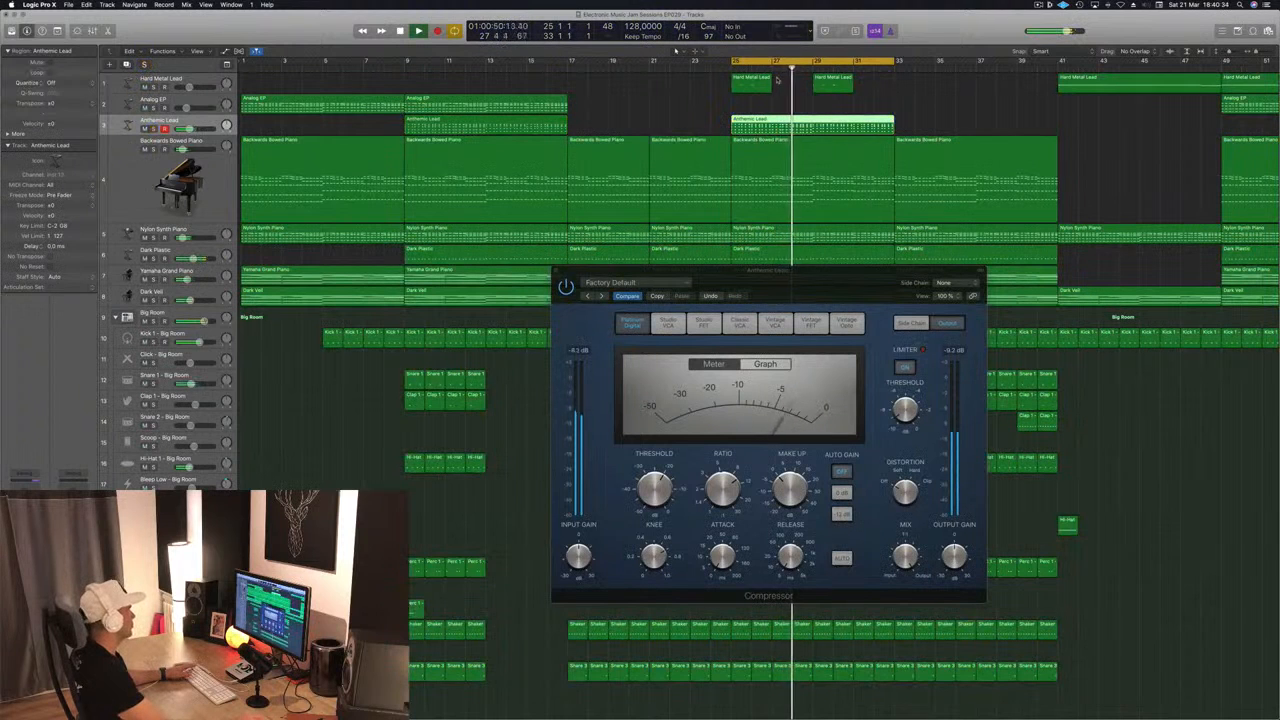
key(space)
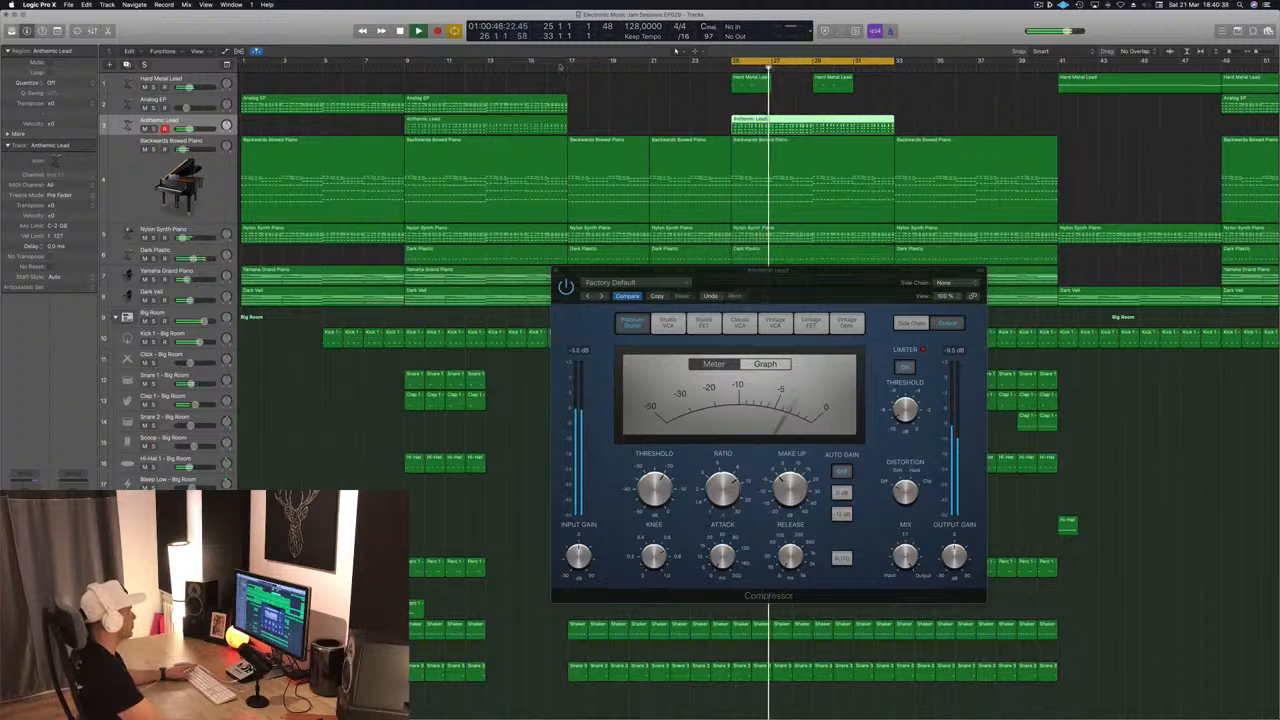
Open the Anthemic Lead track's Alchemy instrument and place its window below the lead and piano regions.
key(v)
drag(278, 21, 1048, 281)
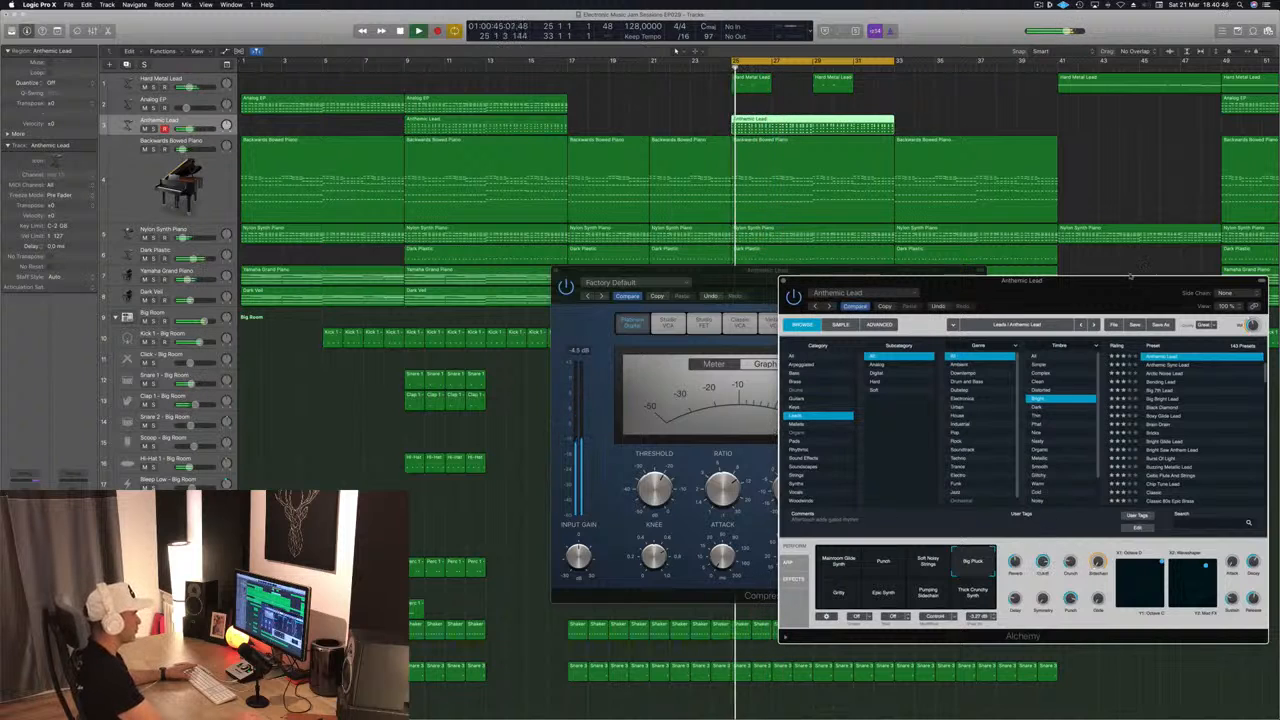
drag(1130, 276, 940, 268)
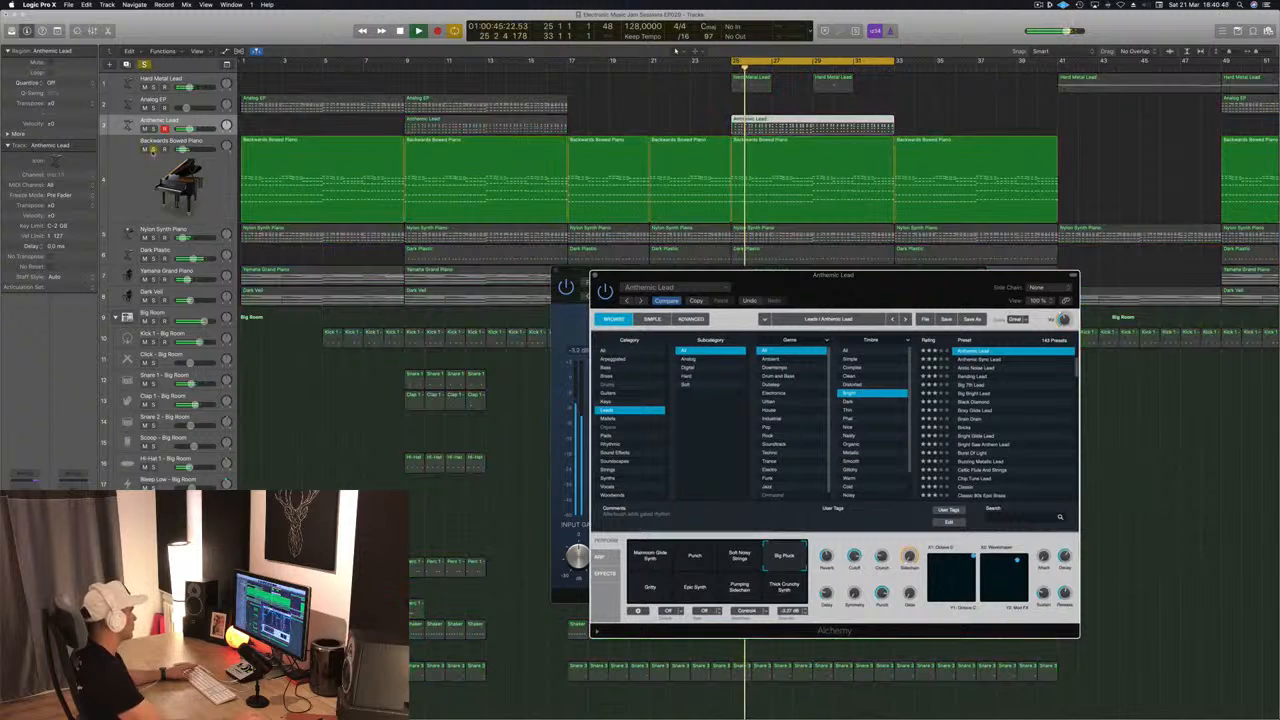
Solo the Anthemic Lead track, adjust Alchemy's Decay while listening, and unsolo the track to hear the mix.
key(ctrl+s)
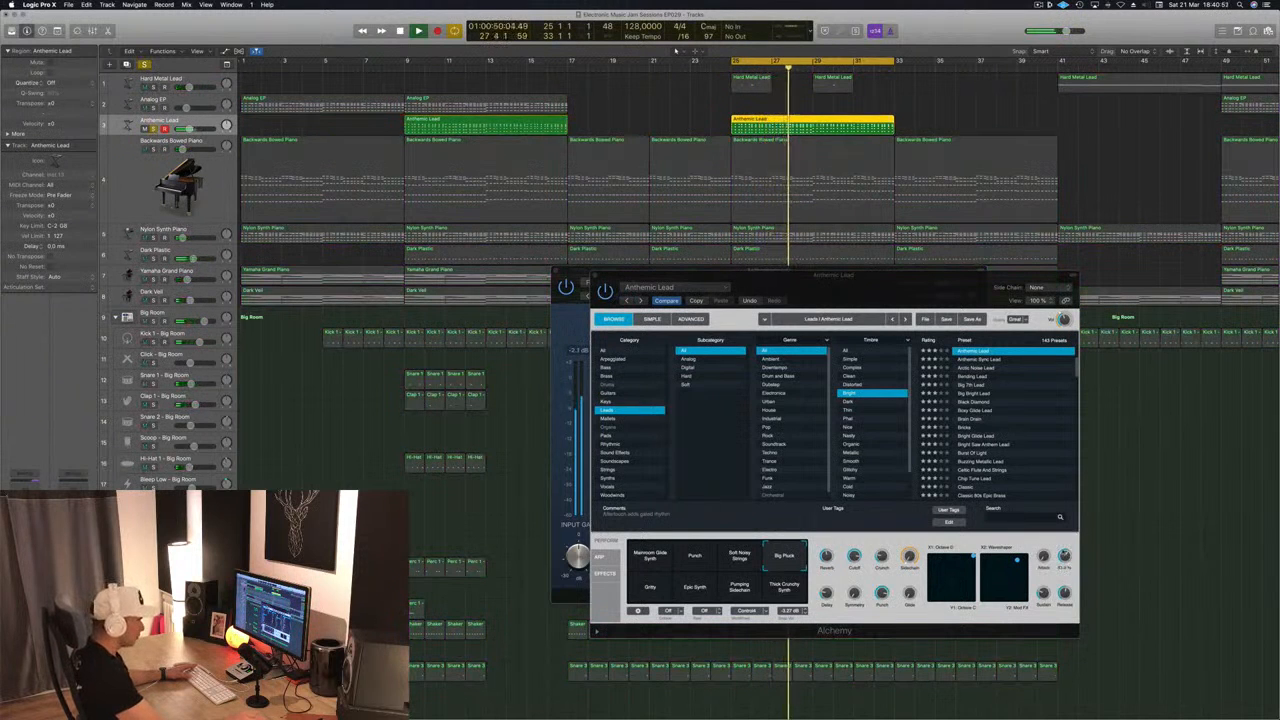
click(1066, 571)
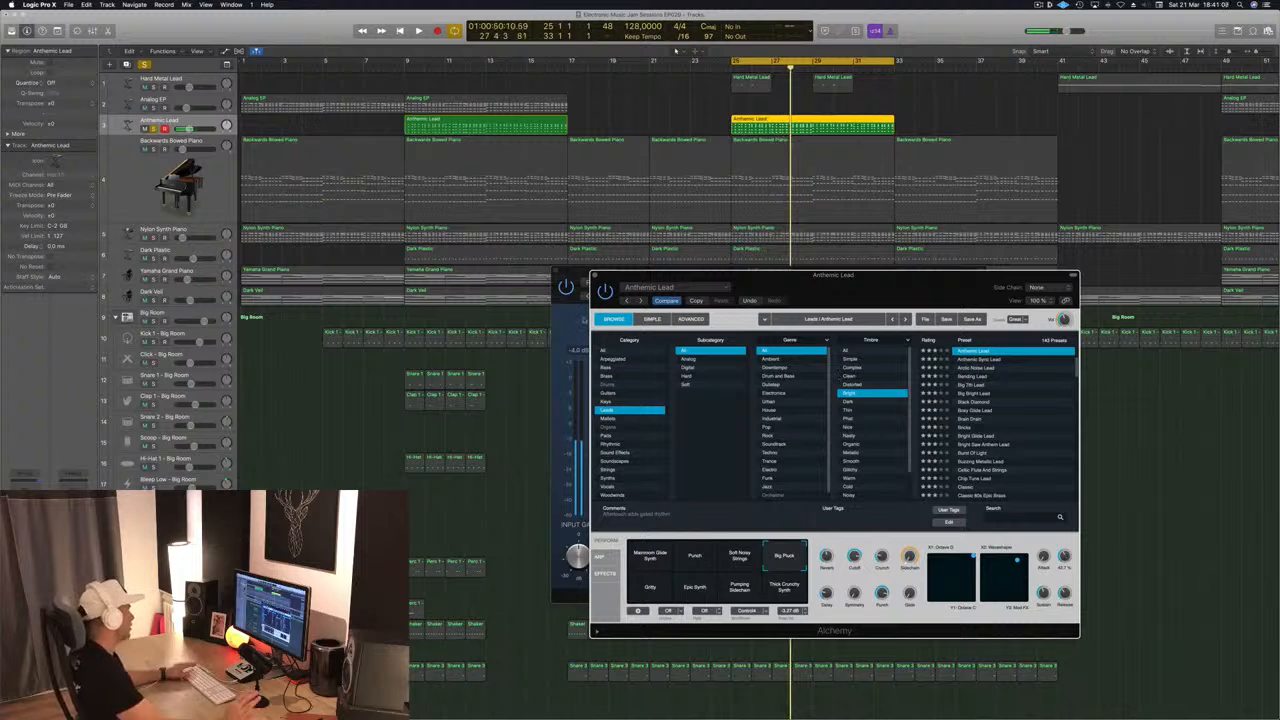
key(space)
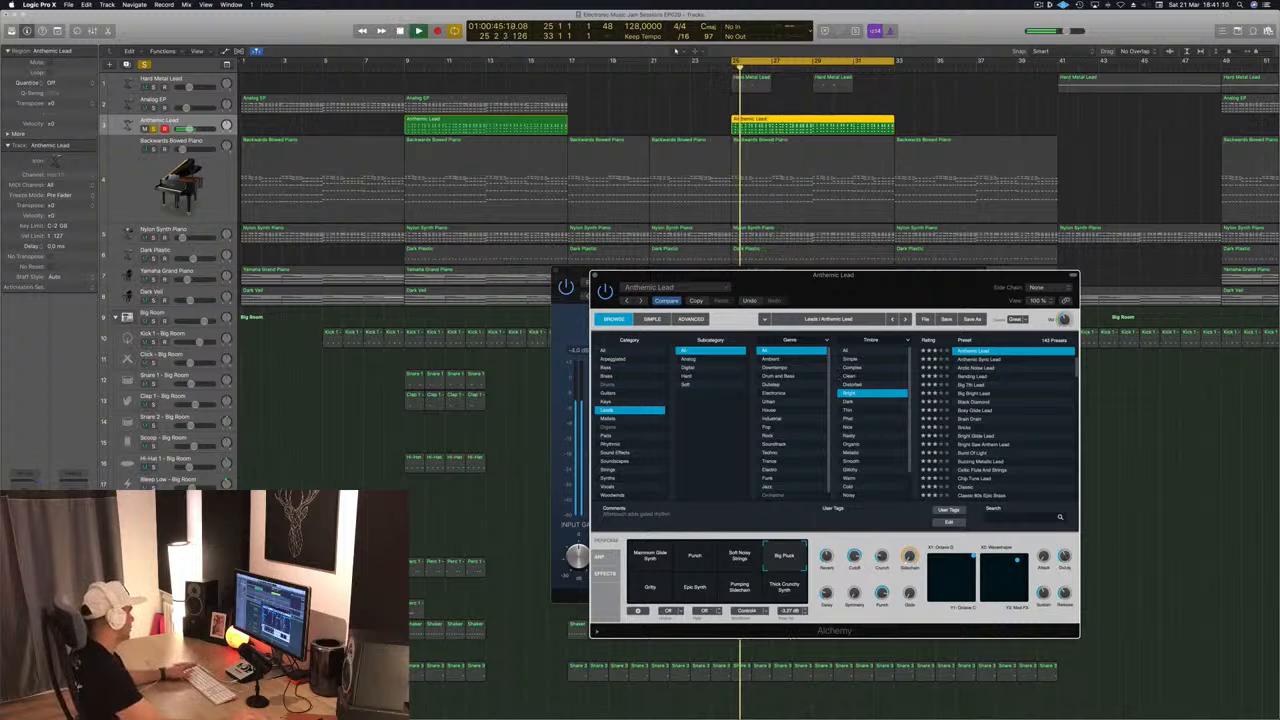
key(s)
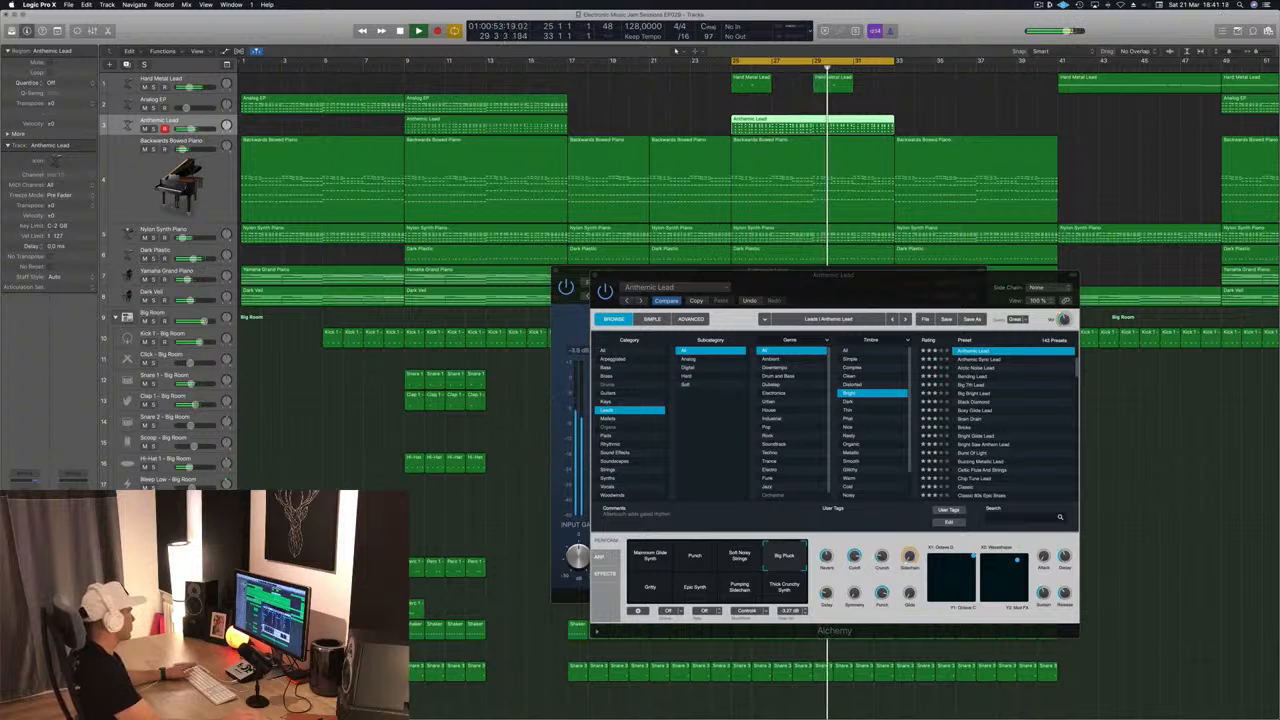
Reposition the Anthemic Lead's Alchemy window, solo the track and adjust the synth's Delay control while listening.
drag(959, 284, 846, 281)
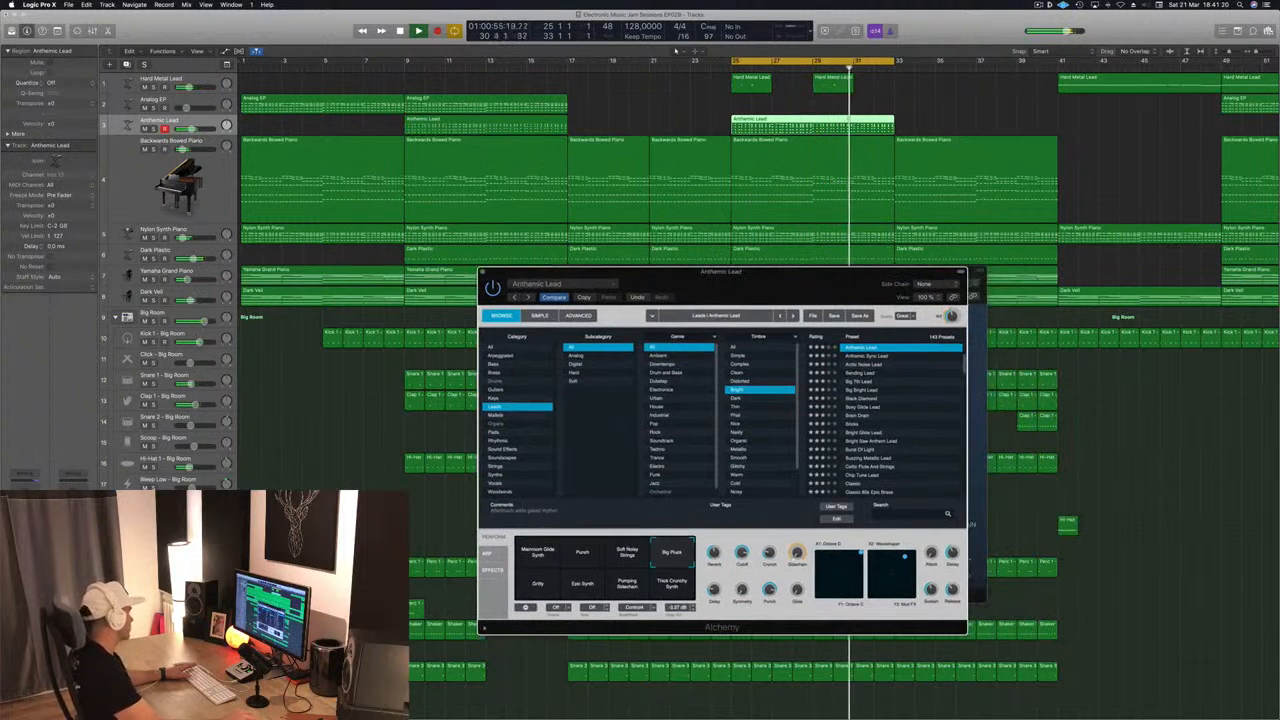
click(974, 283)
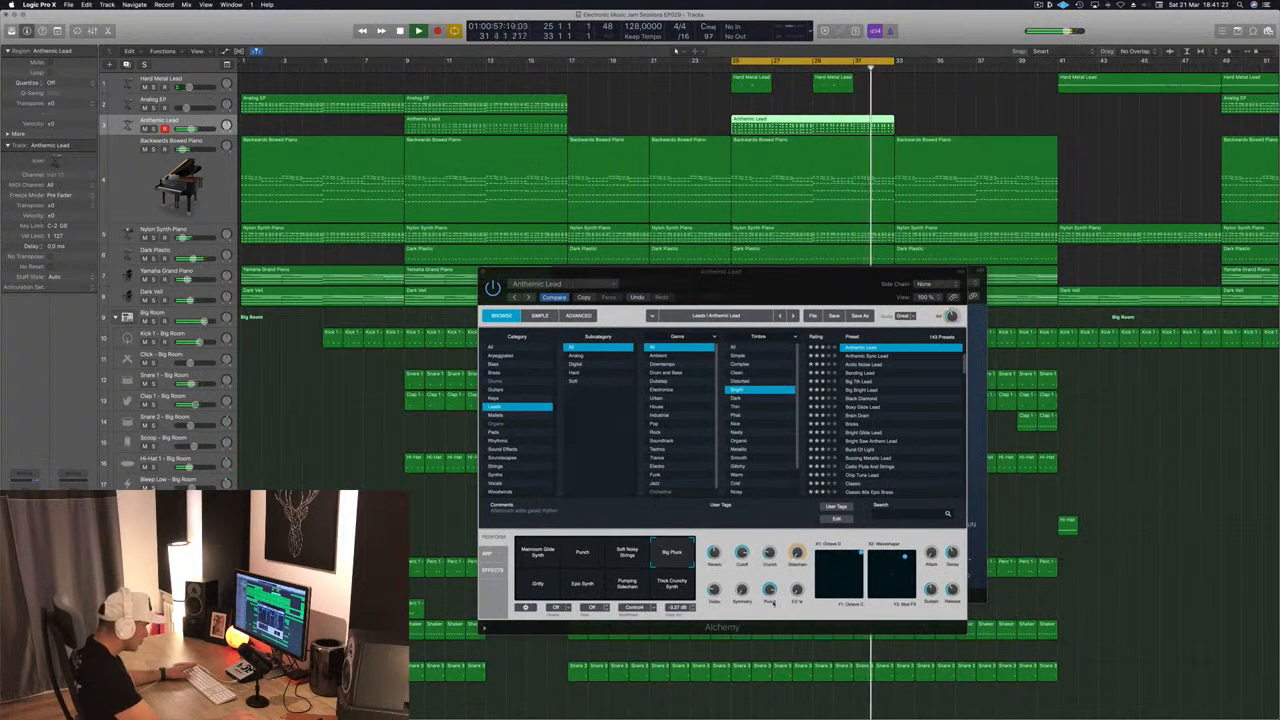
click(746, 537)
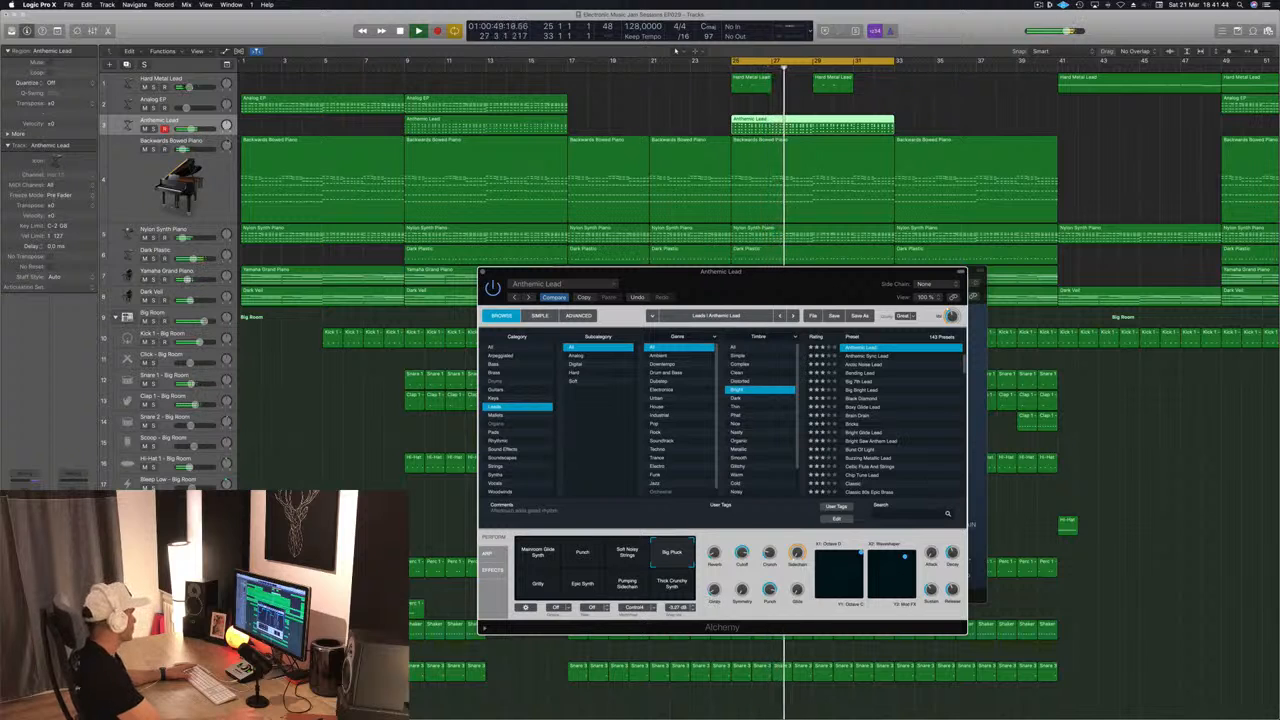
key(ctrl+s)
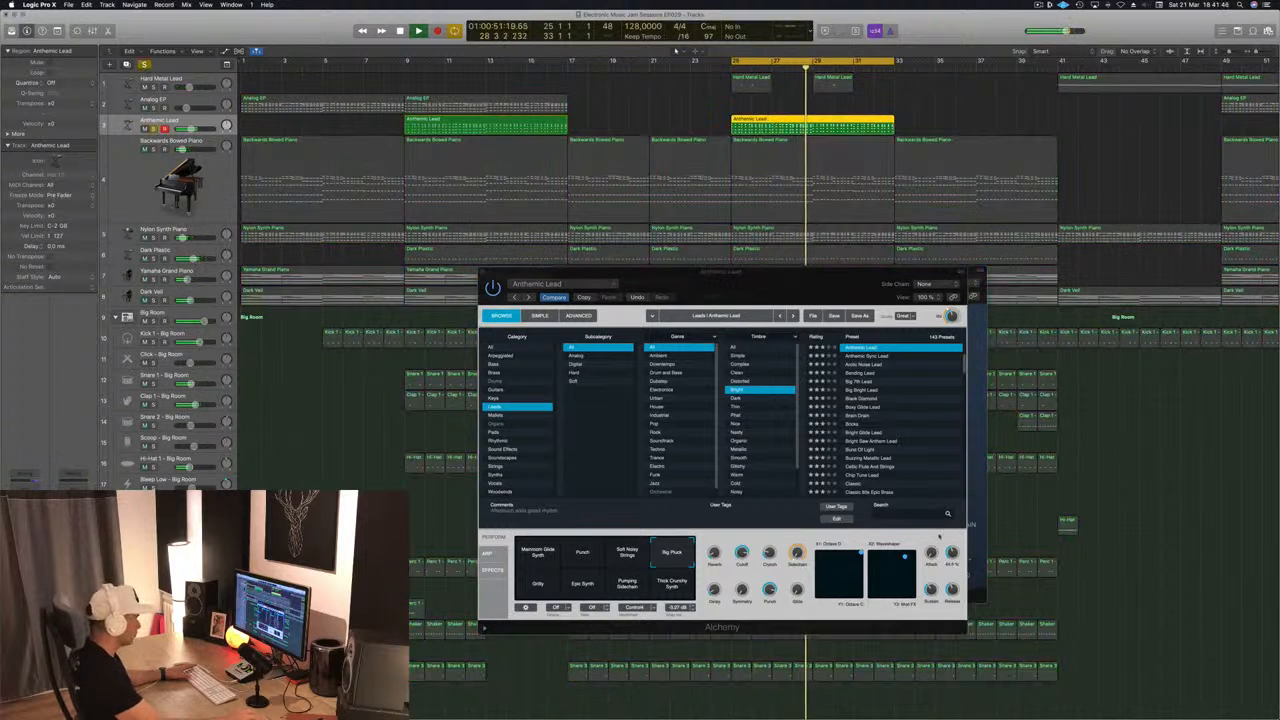
drag(716, 590, 716, 571)
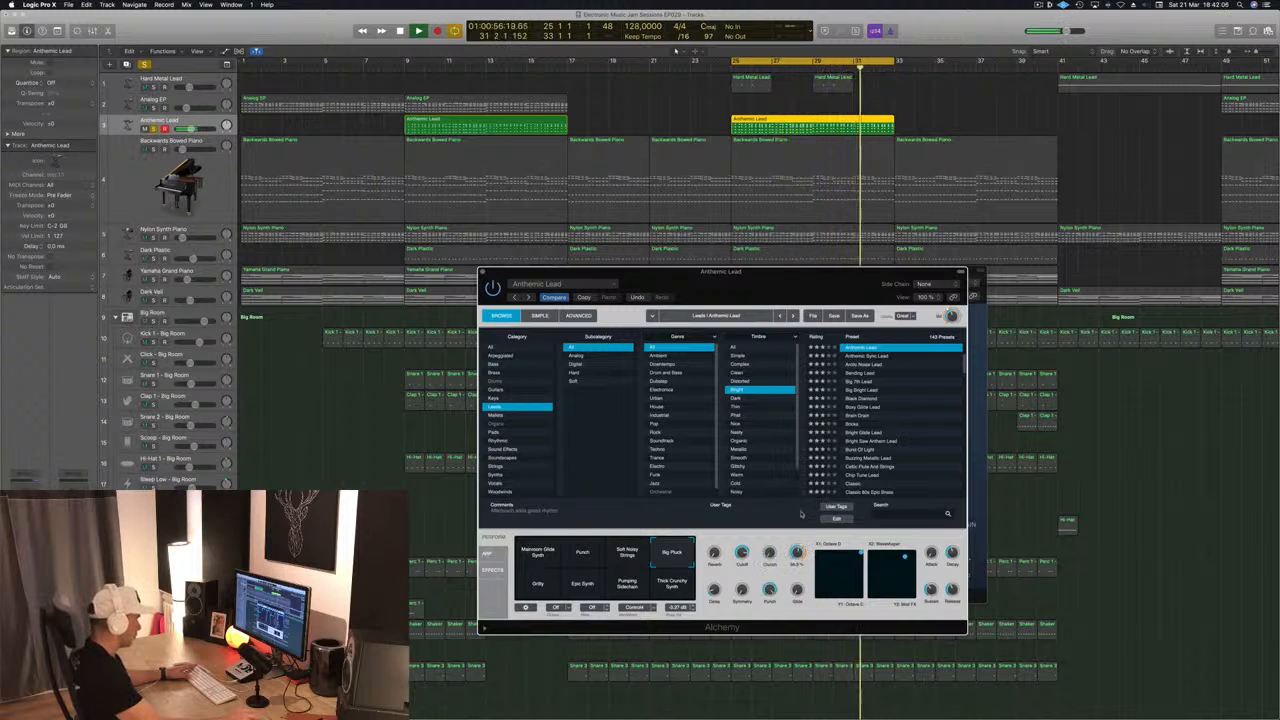
Set Alchemy's side chain source to Bus 12 (Sidechain Trigger - Big Room) and solo the trigger track with the lead.
click(949, 284)
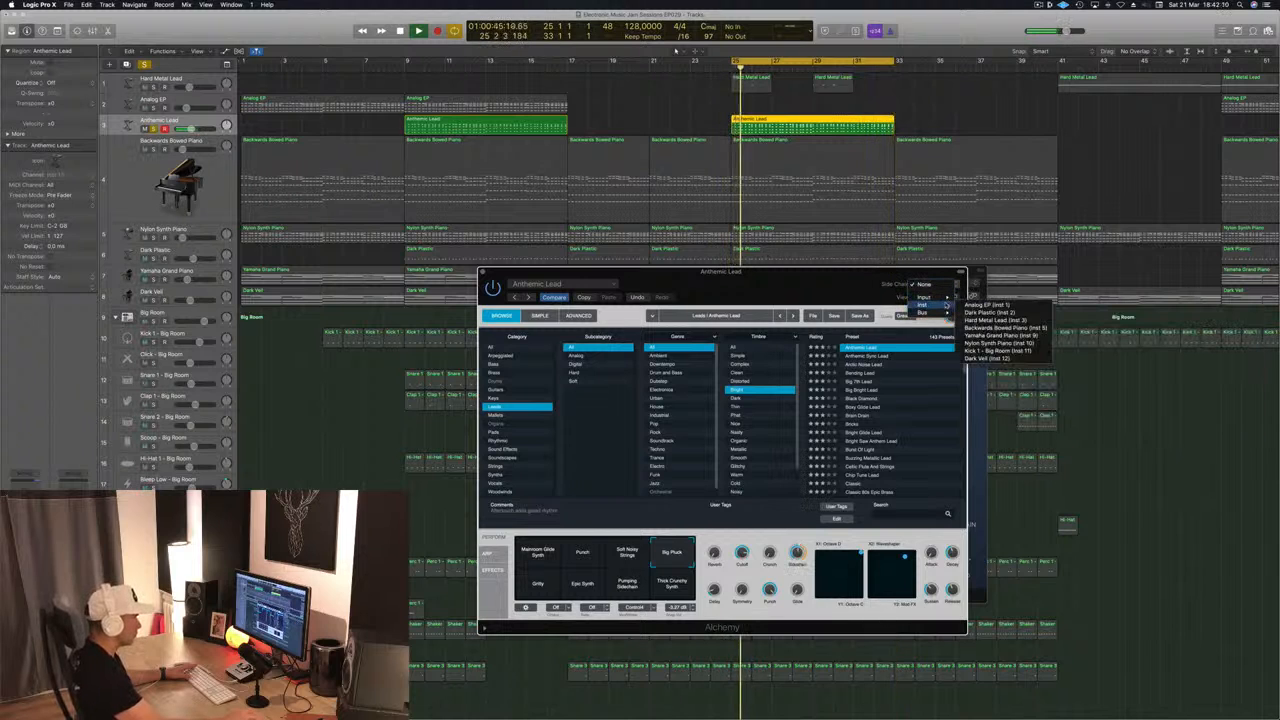
mouse_move(947, 300)
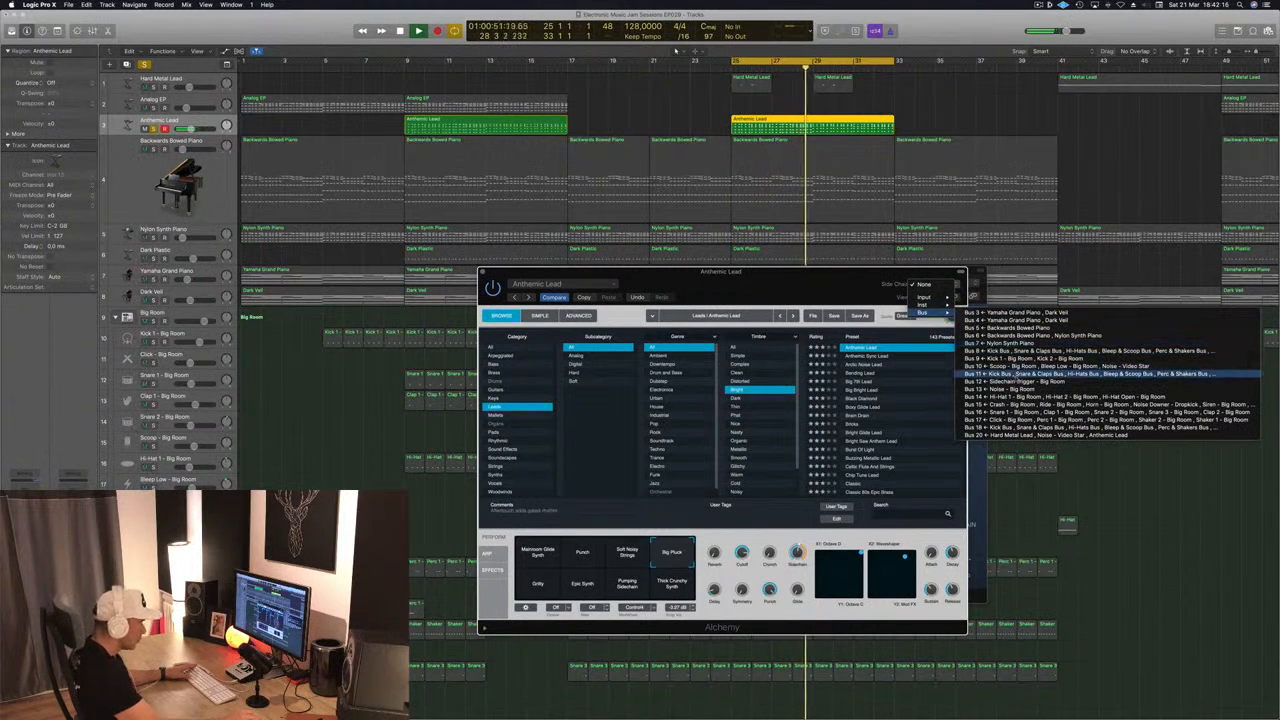
click(1010, 381)
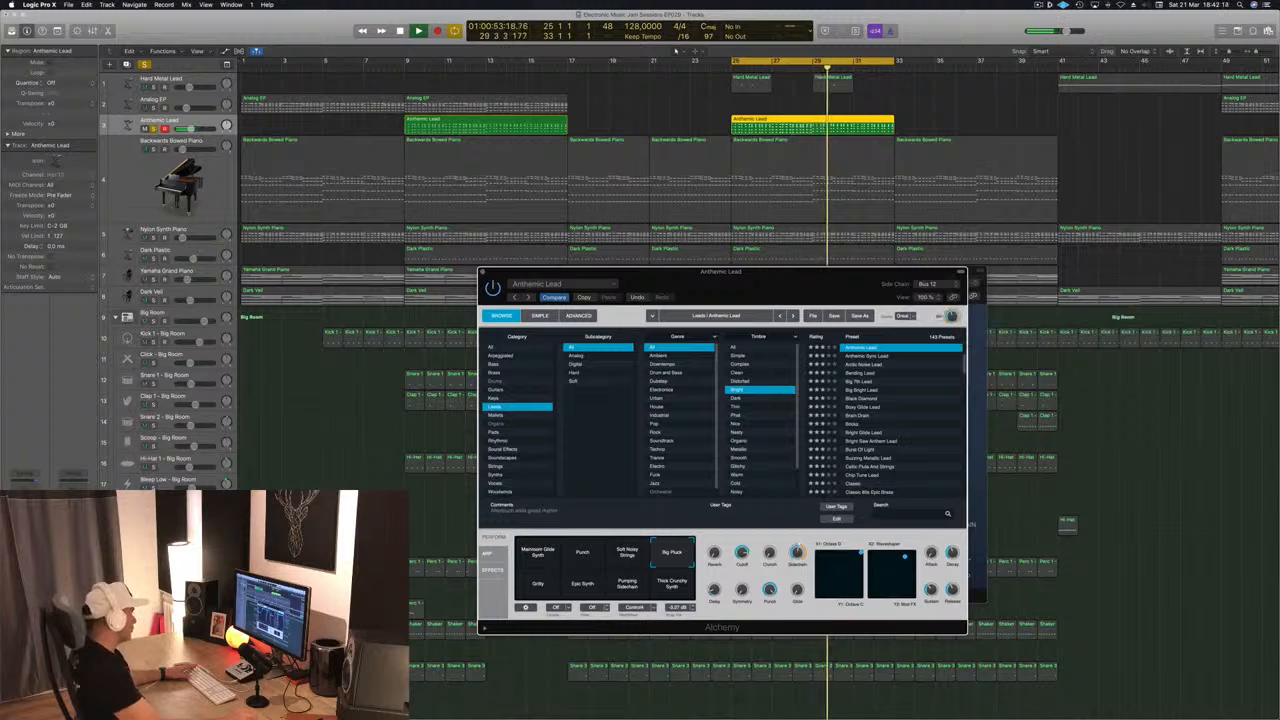
scroll(675, 50, down, 5)
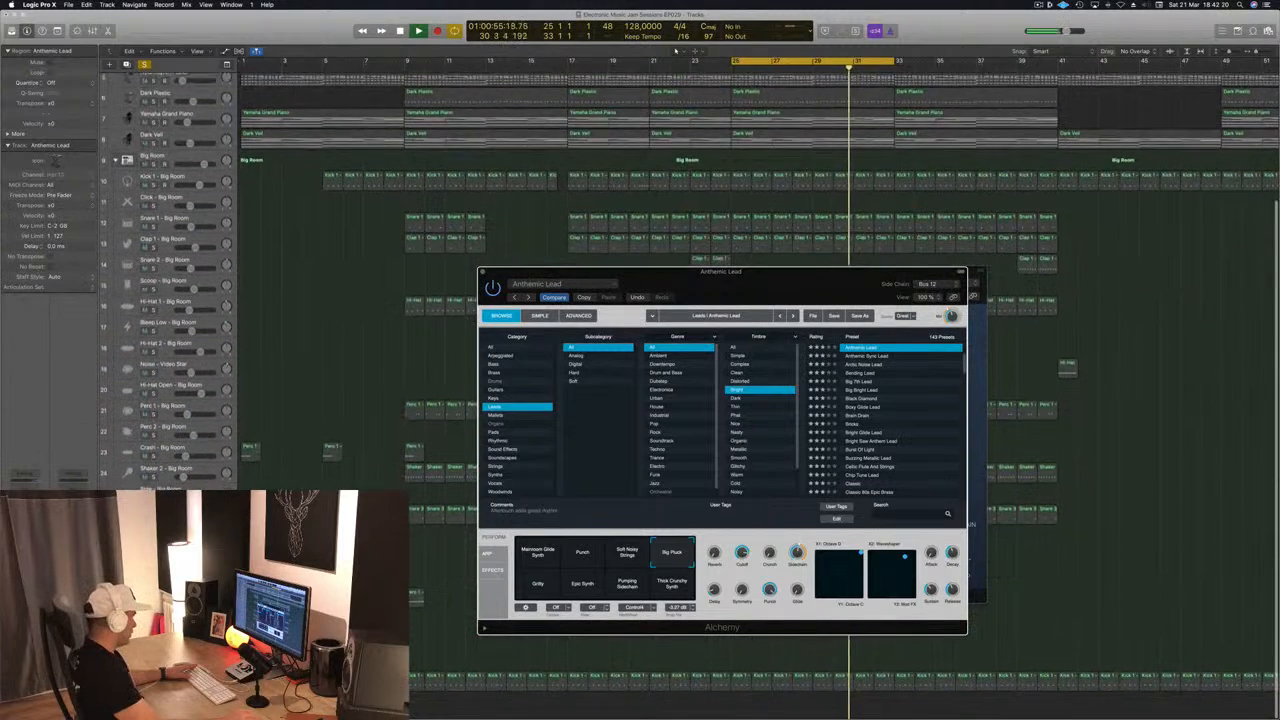
click(153, 691)
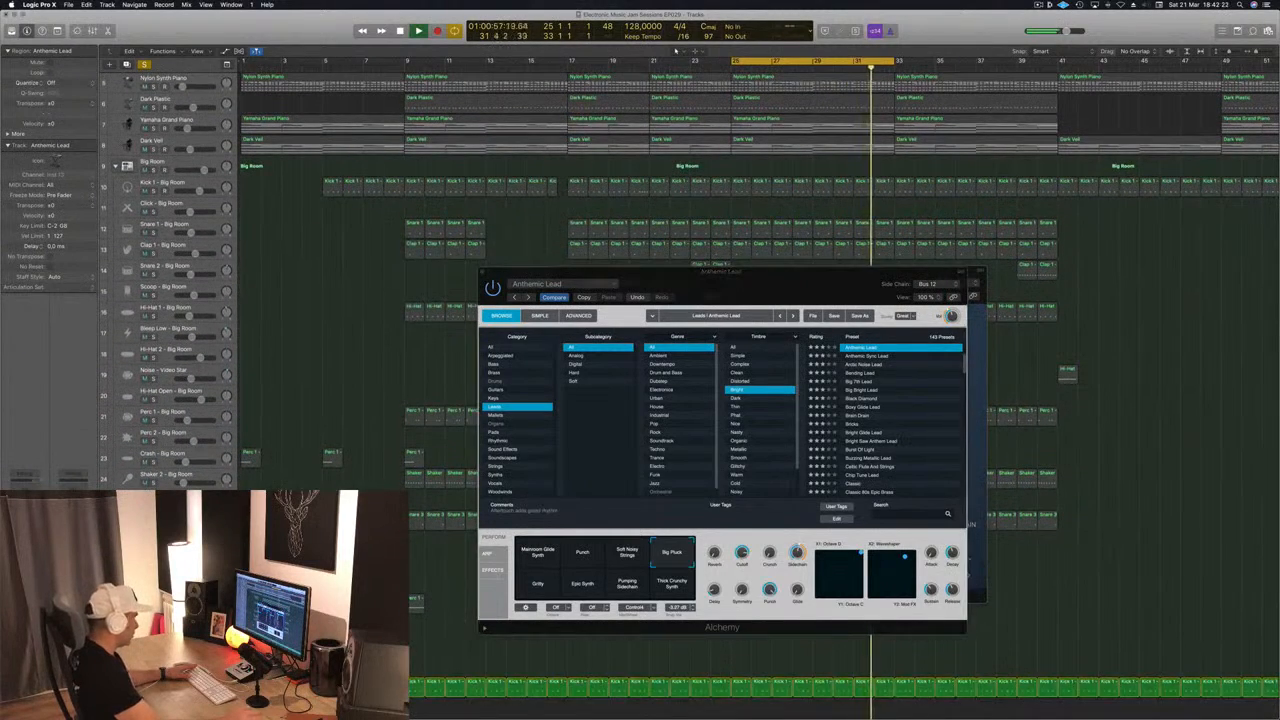
Clear all solos and close the Anthemic Lead's Alchemy and Compressor windows.
drag(824, 272, 795, 282)
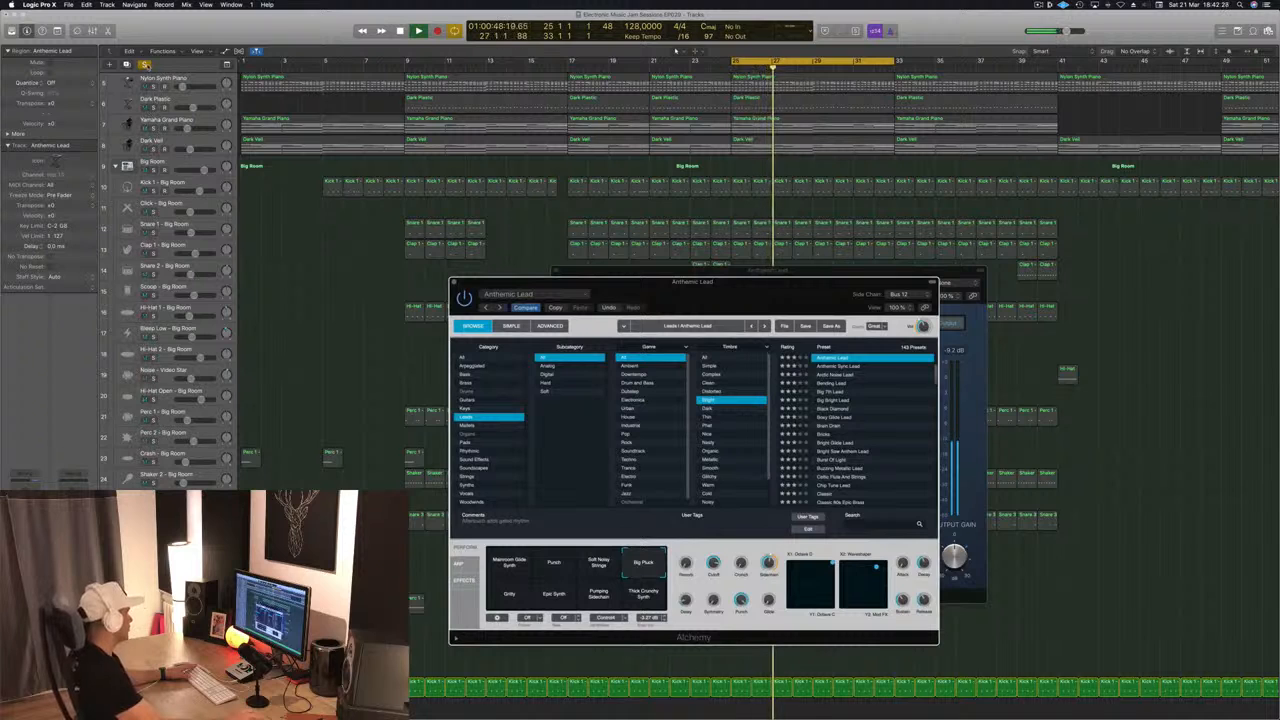
click(144, 64)
drag(741, 287, 699, 307)
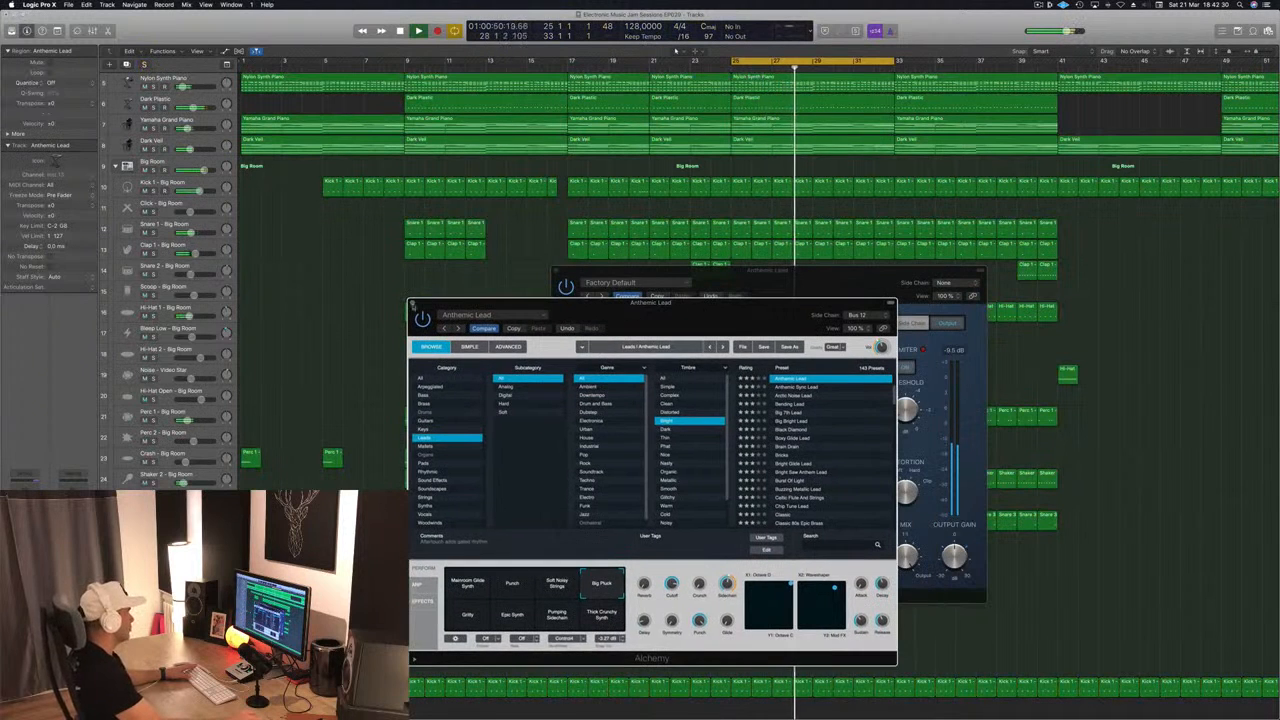
click(411, 303)
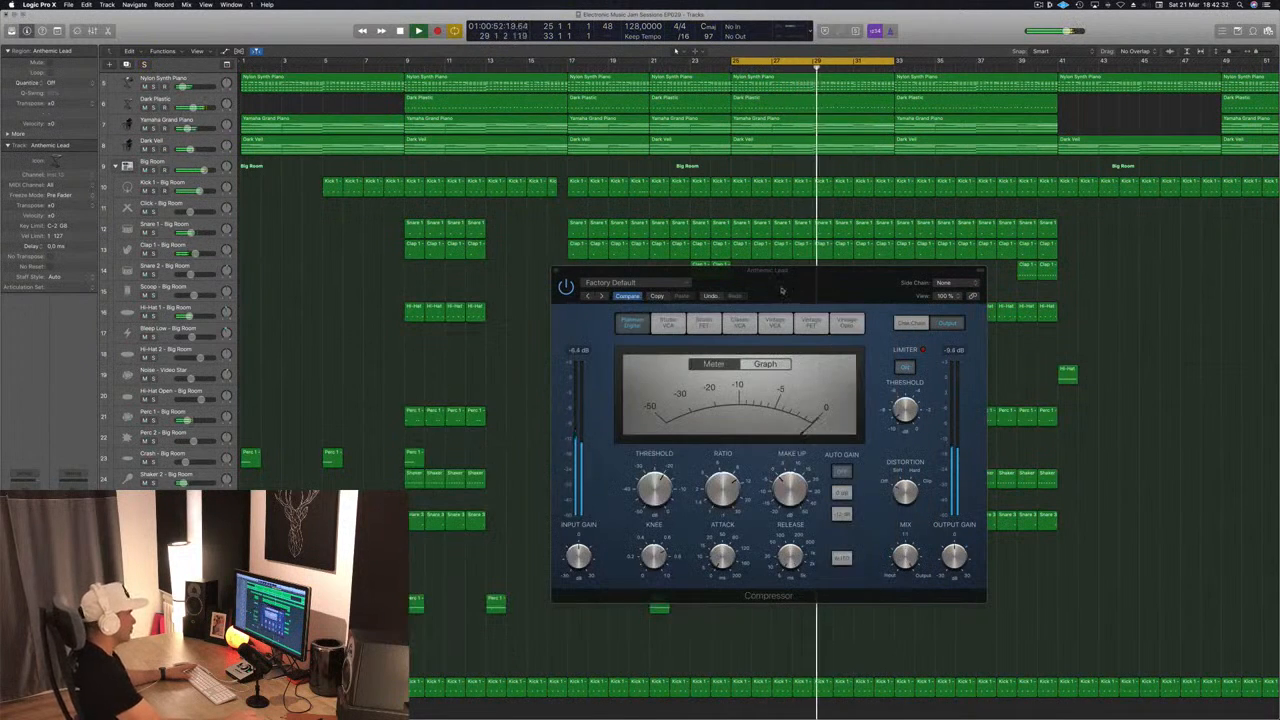
drag(808, 290, 729, 334)
key(super+w)
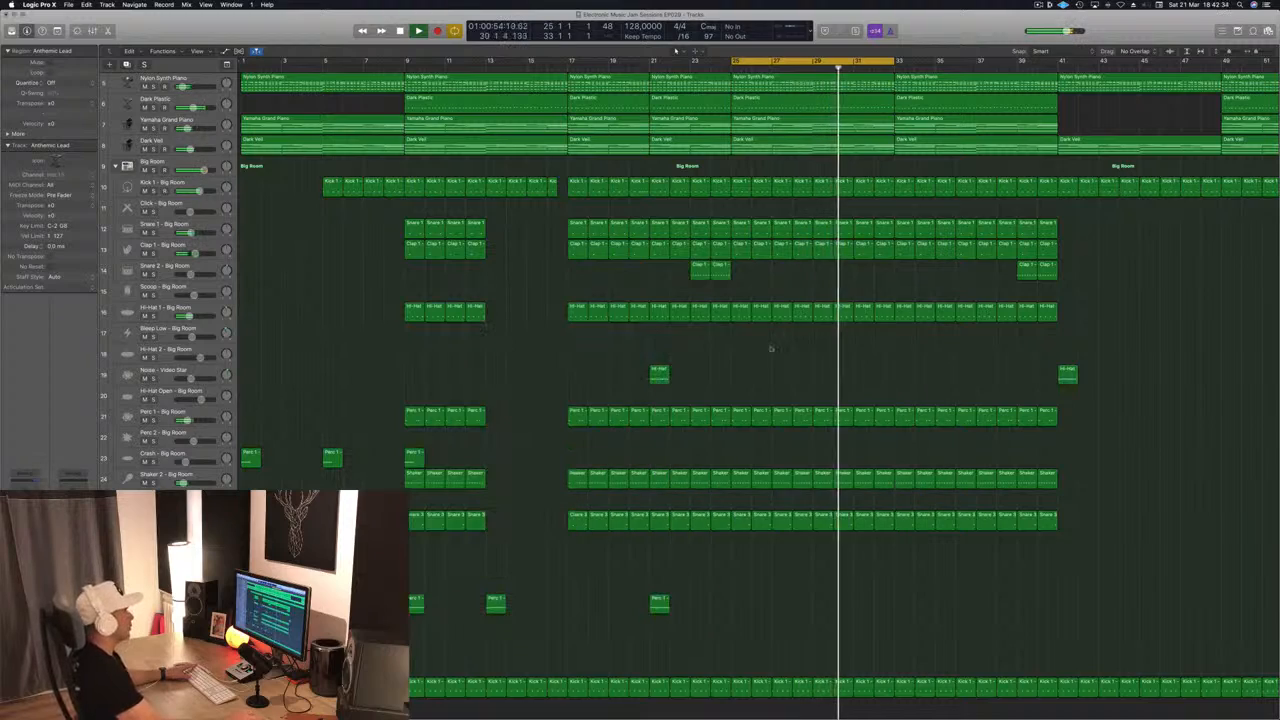
Restart the cycled playback, select the Hard Metal Lead track and bring up its Alchemy and Channel EQ windows.
scroll(924, 98, up, 5)
scroll(924, 98, up, 3)
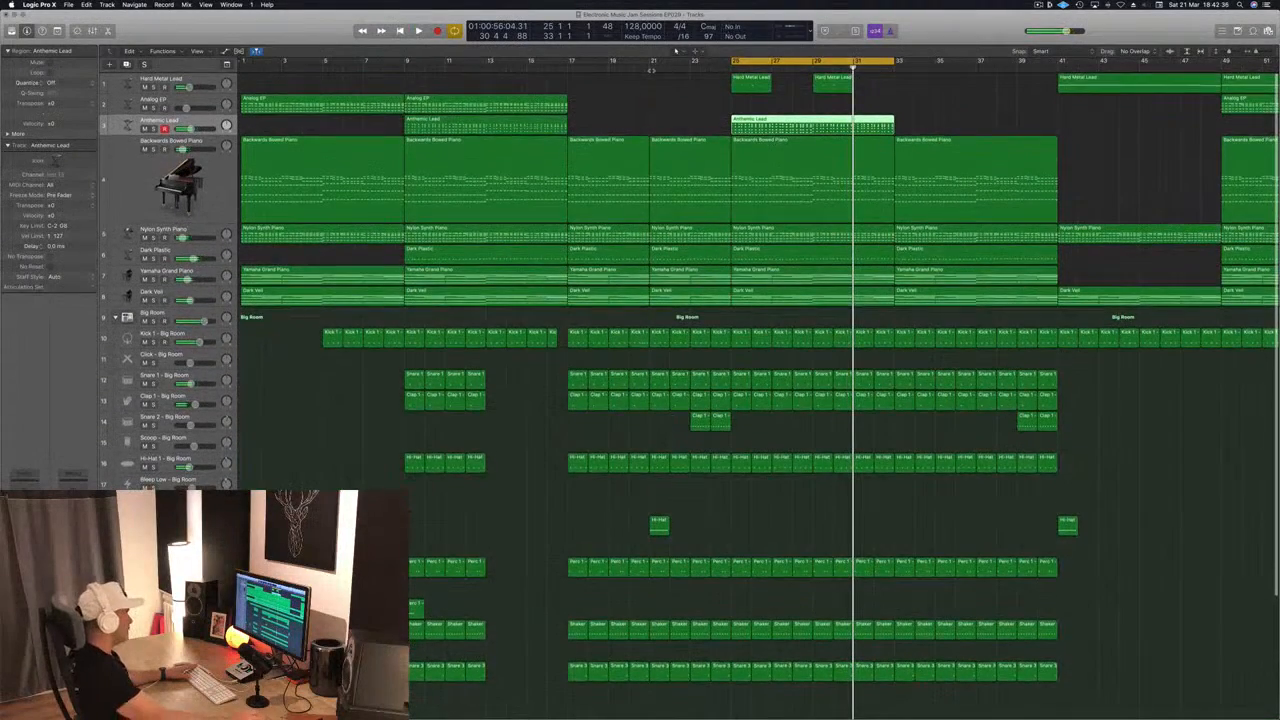
key(space)
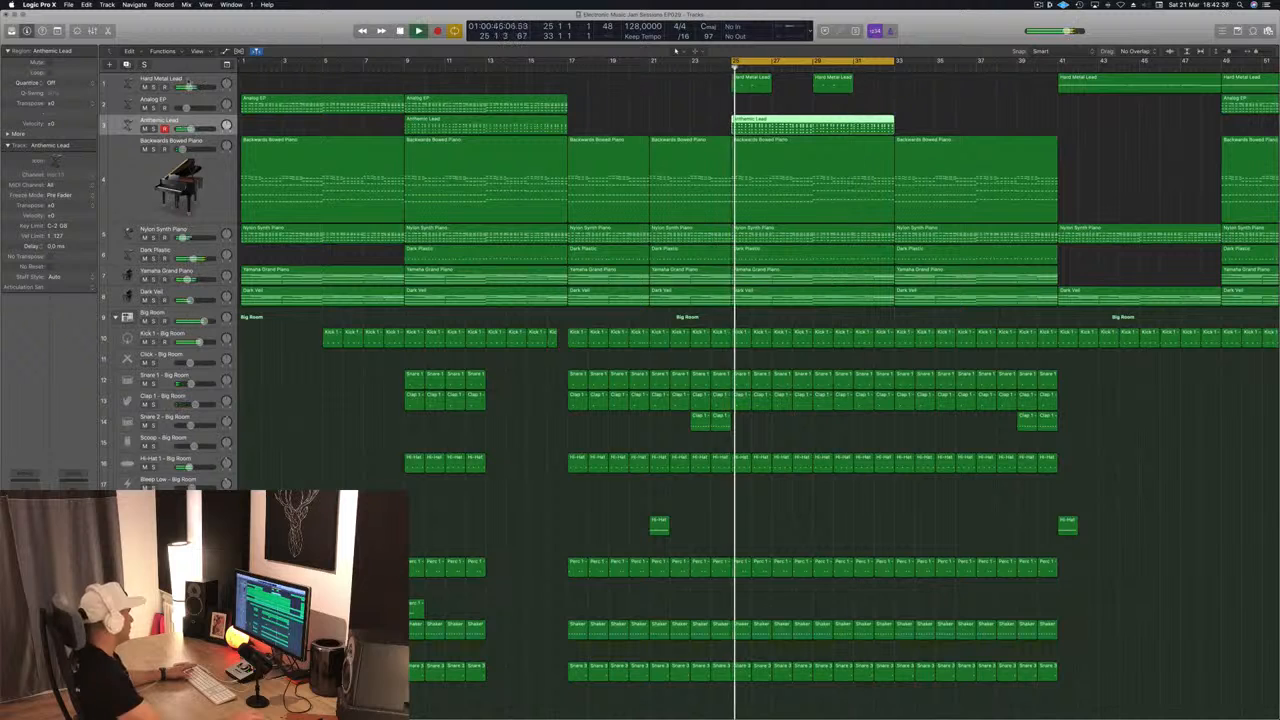
click(164, 82)
key(space)
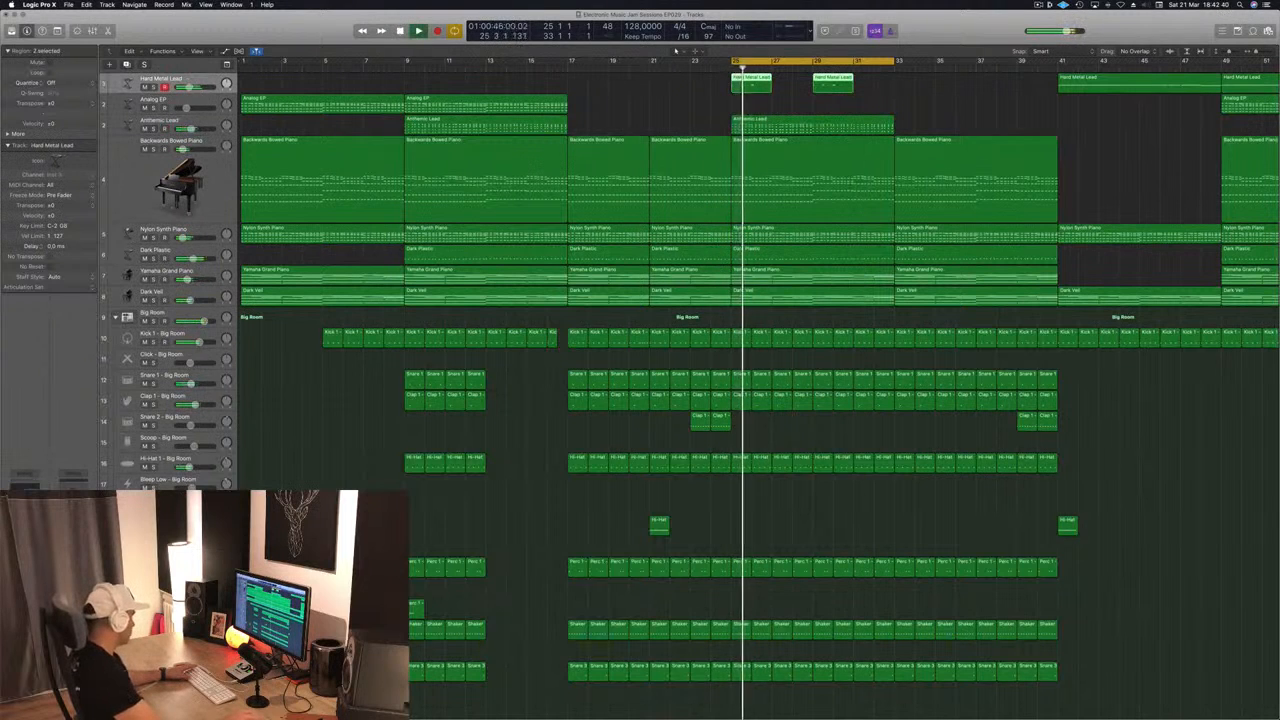
key(space)
key(v)
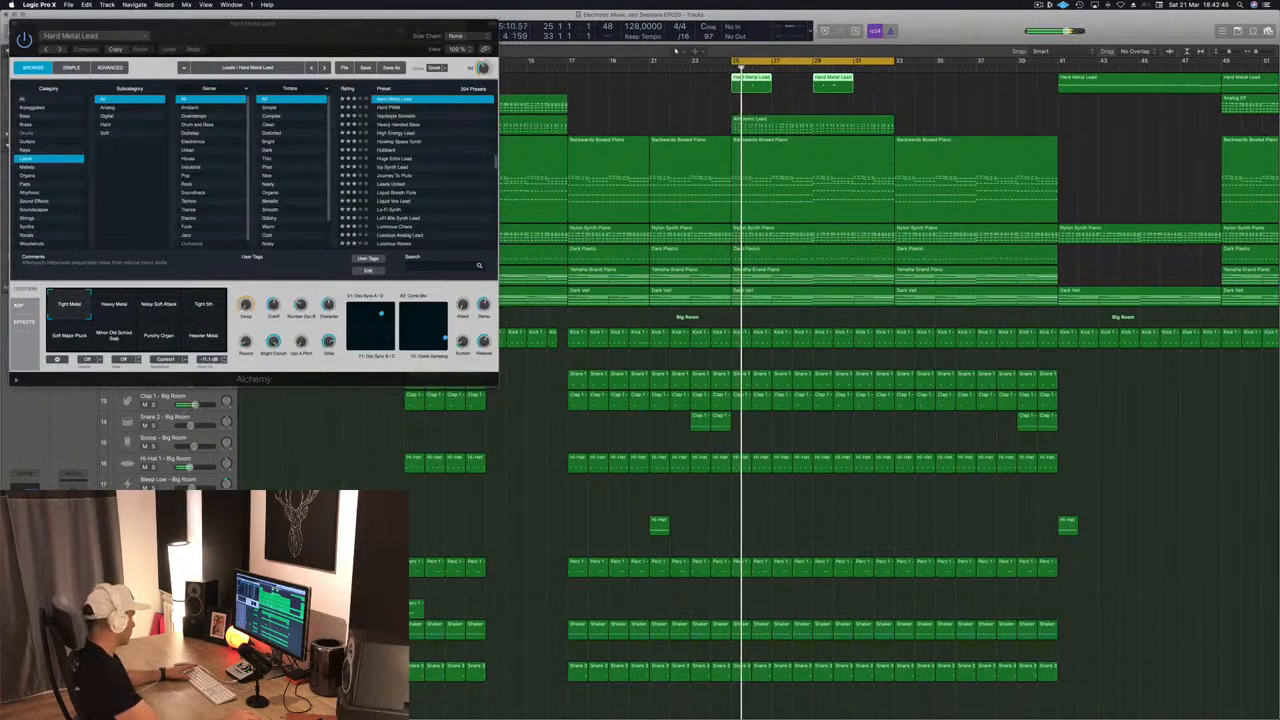
key(v)
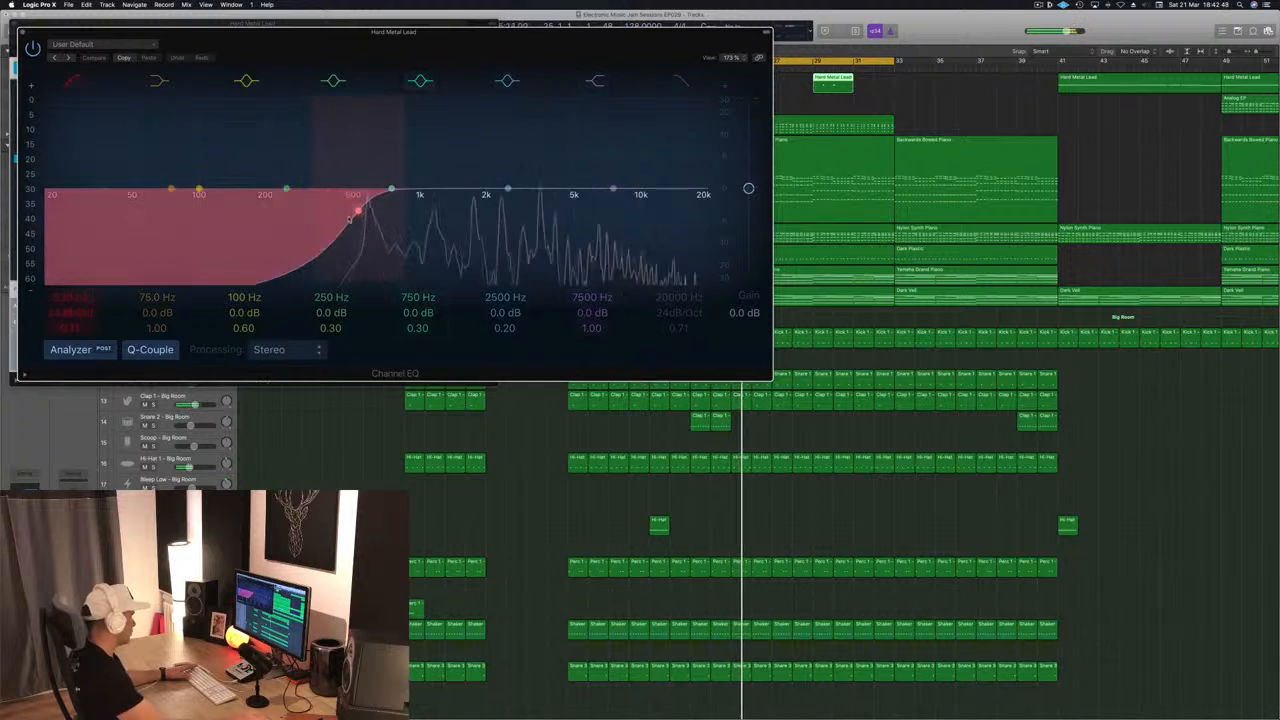
Set the Hard Metal Lead EQ's low cut to about 1320 Hz and high shelf to 10400 Hz, -1.5 dB, and close its plug-ins.
drag(358, 212, 450, 226)
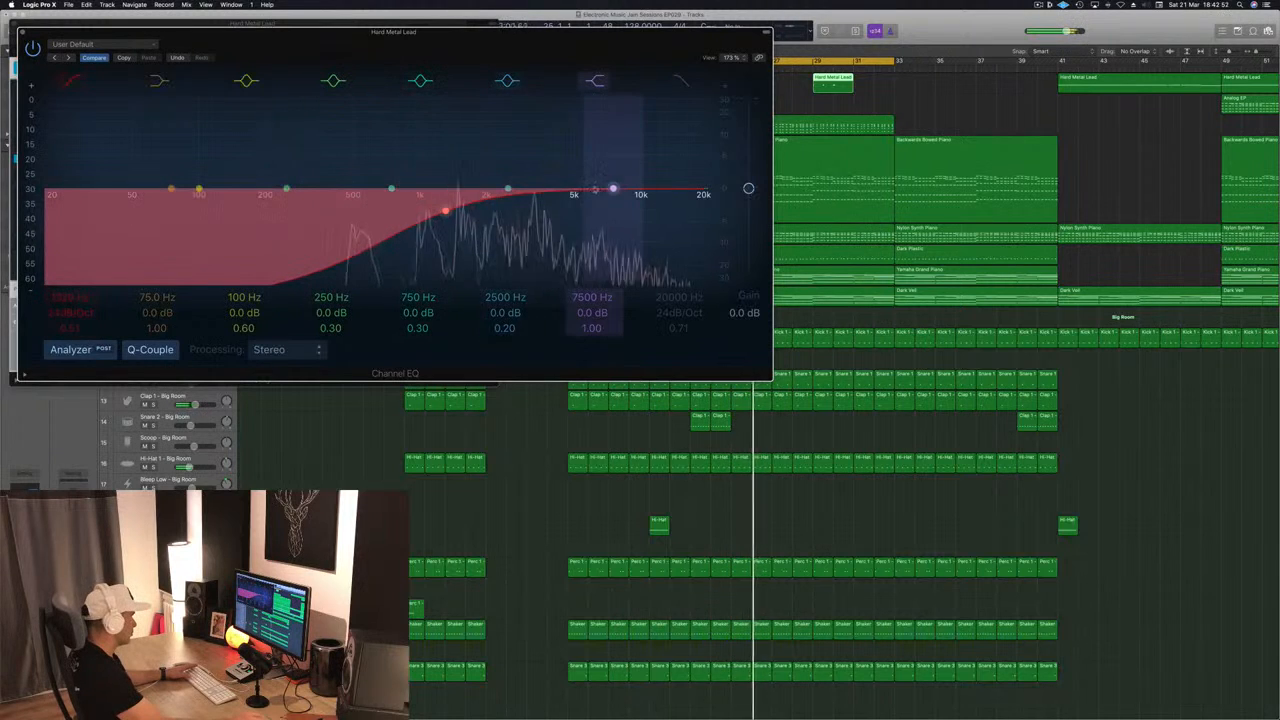
drag(612, 189, 642, 194)
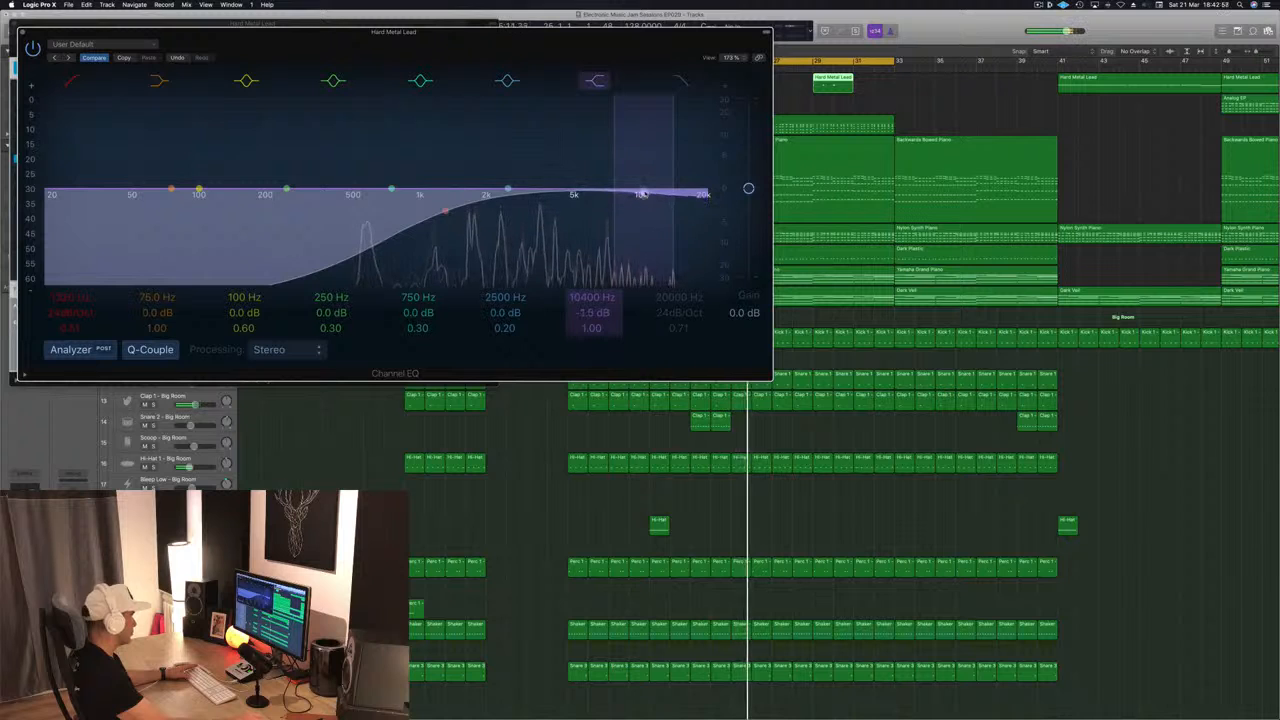
click(22, 32)
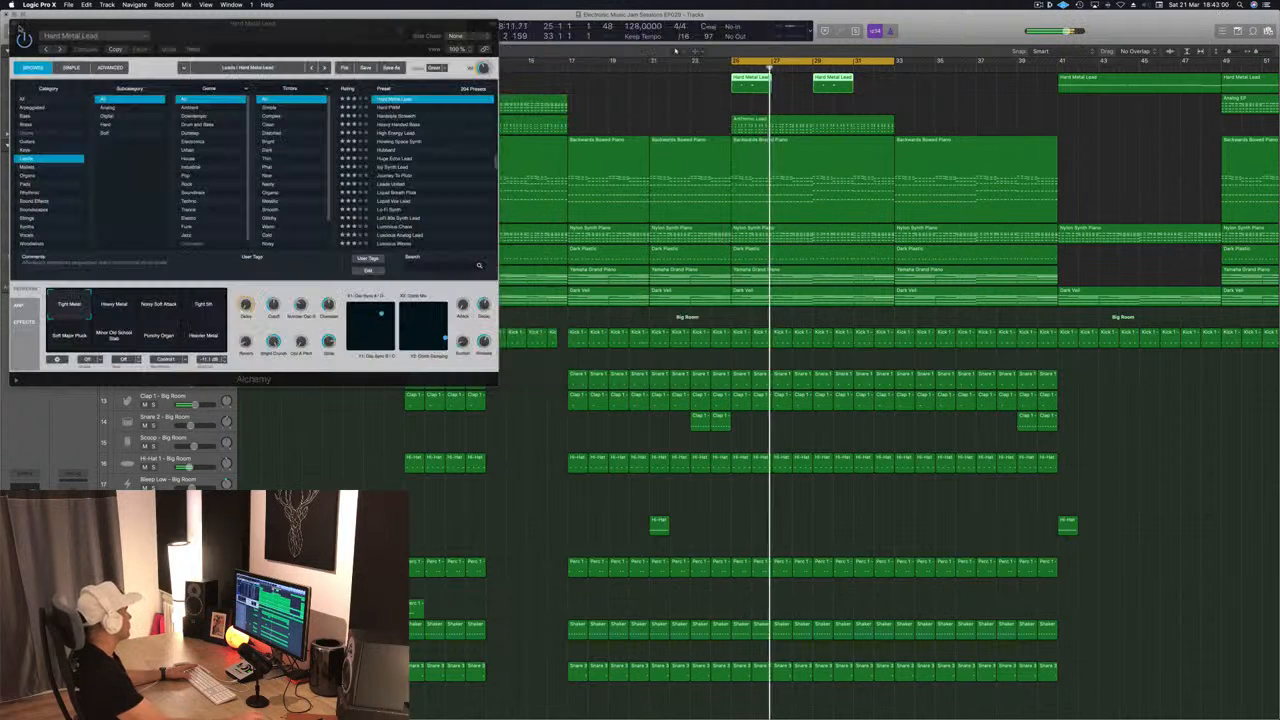
click(18, 31)
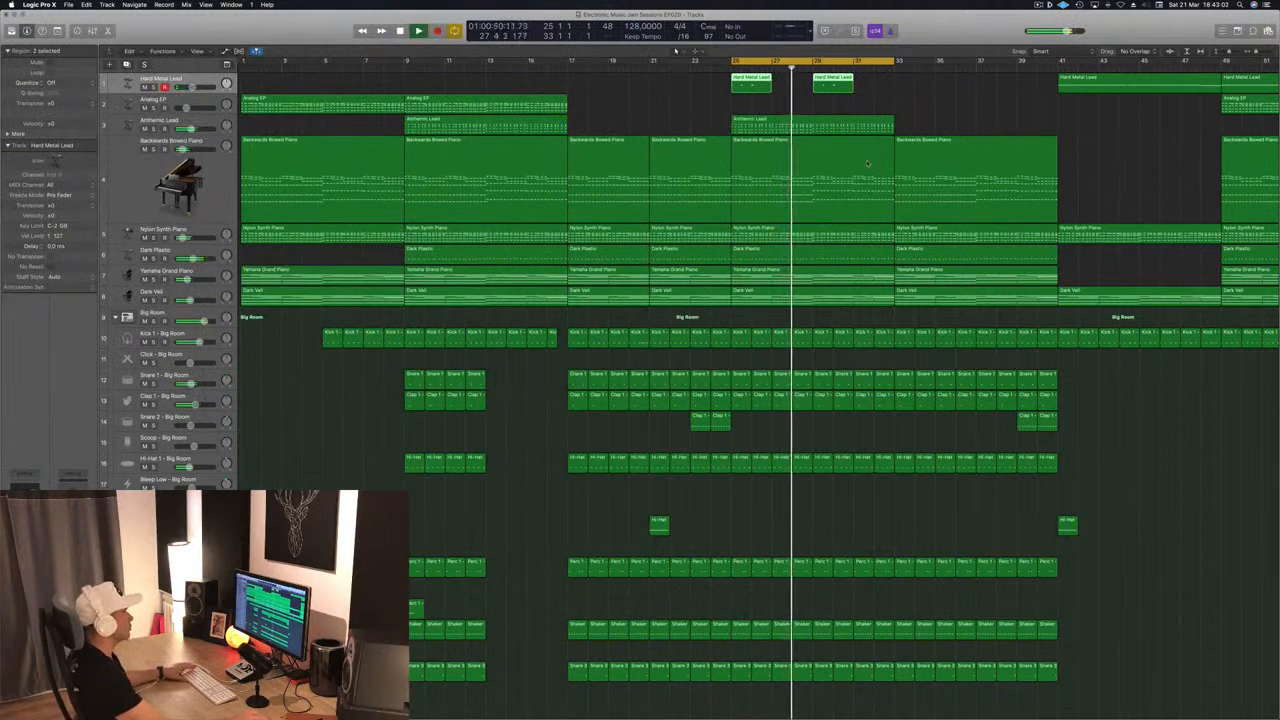
Deselect the Hard Metal Lead regions, save the project and replay the cycled section from its start.
click(616, 100)
key(super+s)
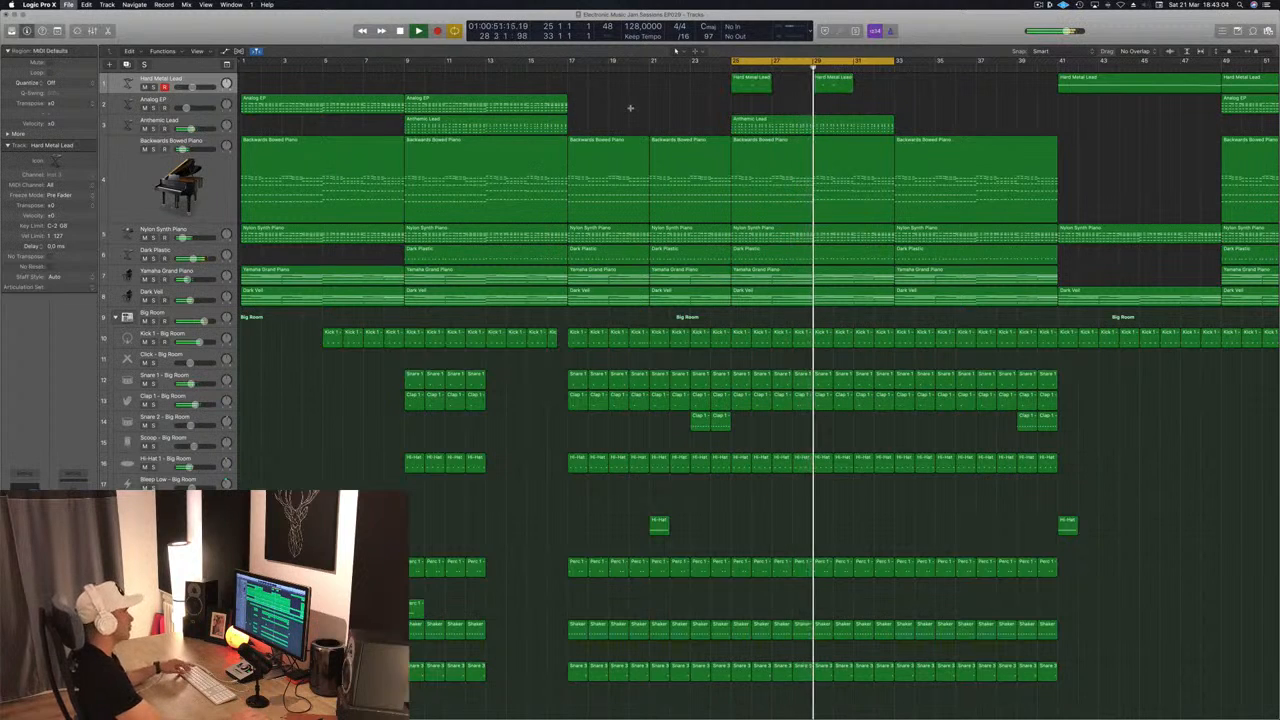
key(Return)
key(super+Left)
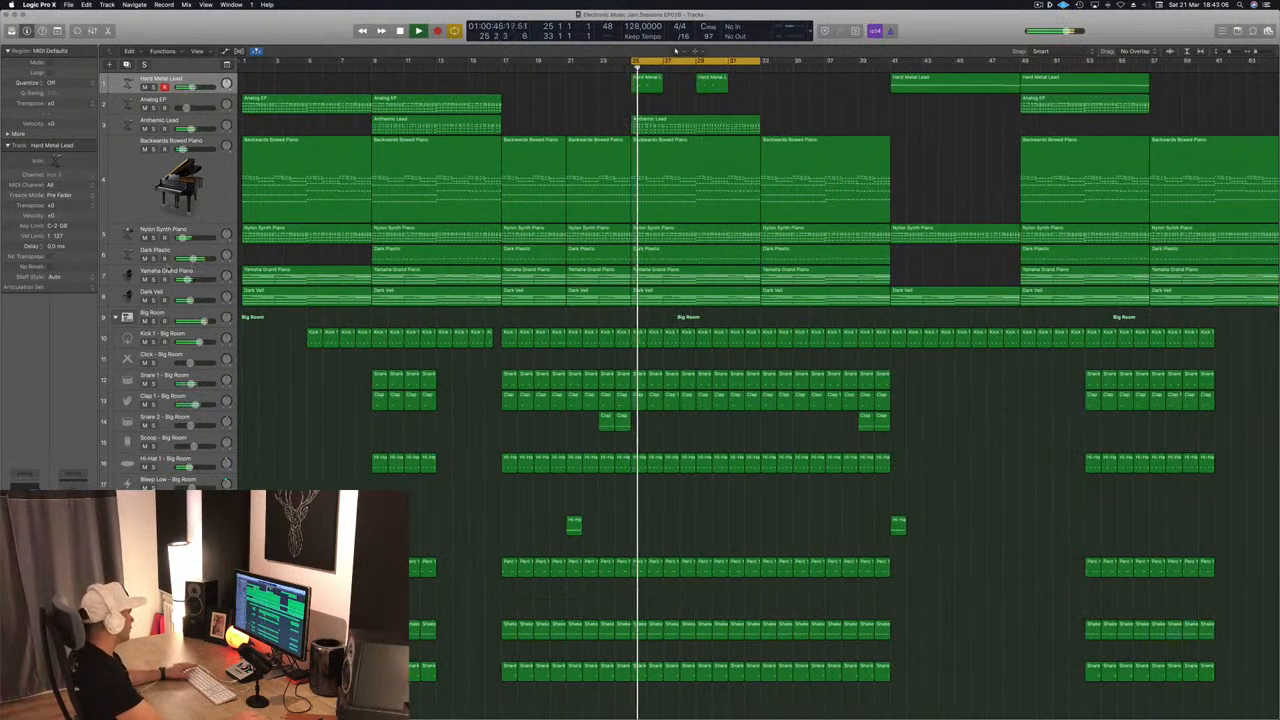
Solo the Yamaha Grand Piano for a short listen, unsolo it and select its track.
click(153, 279)
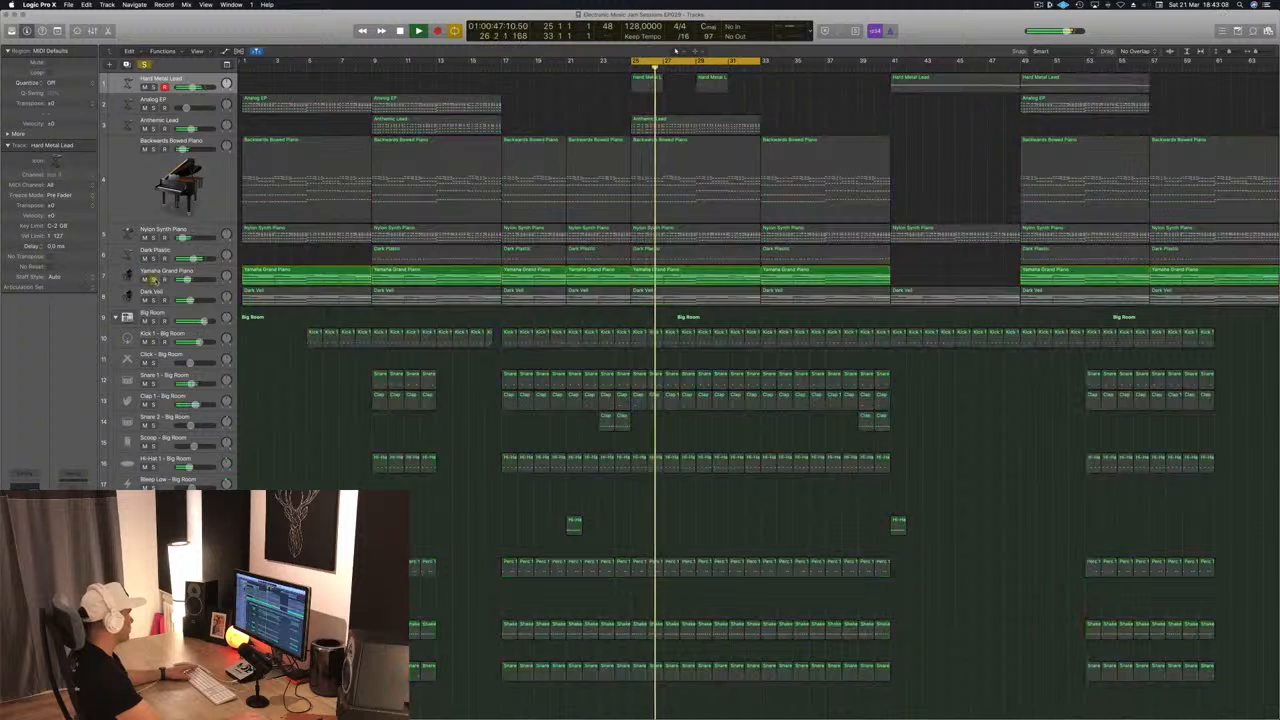
click(153, 279)
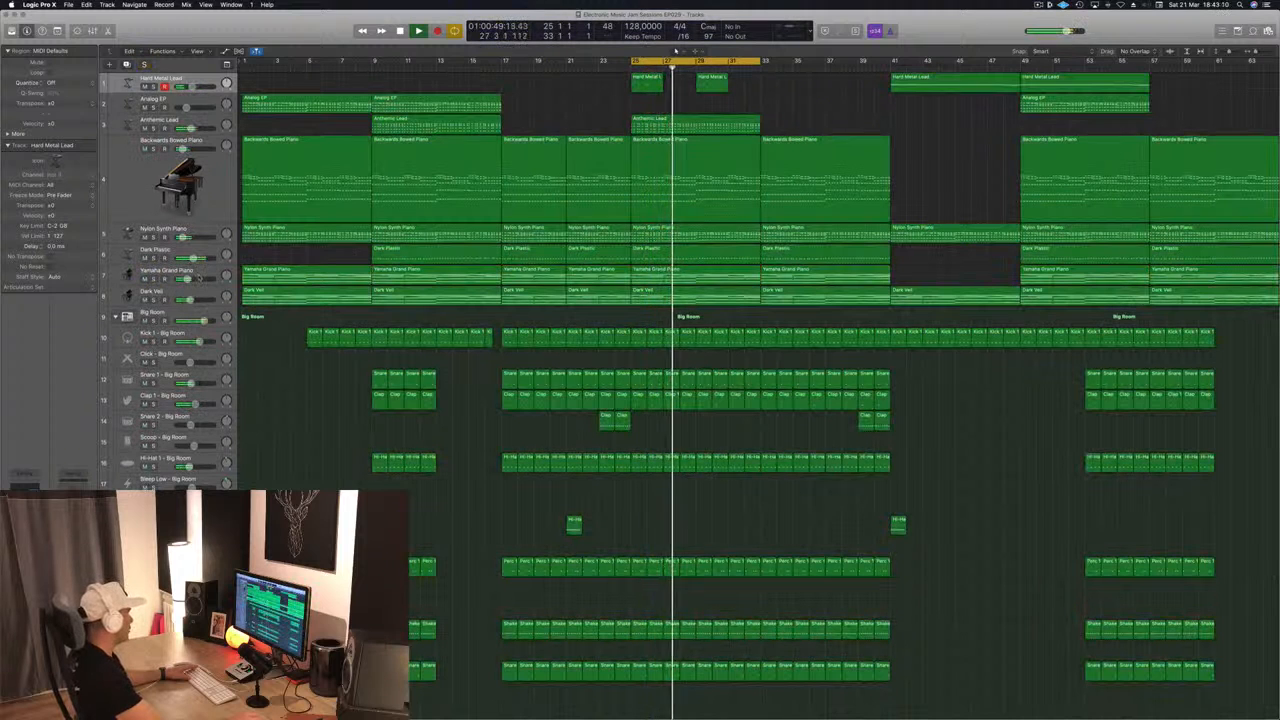
click(197, 277)
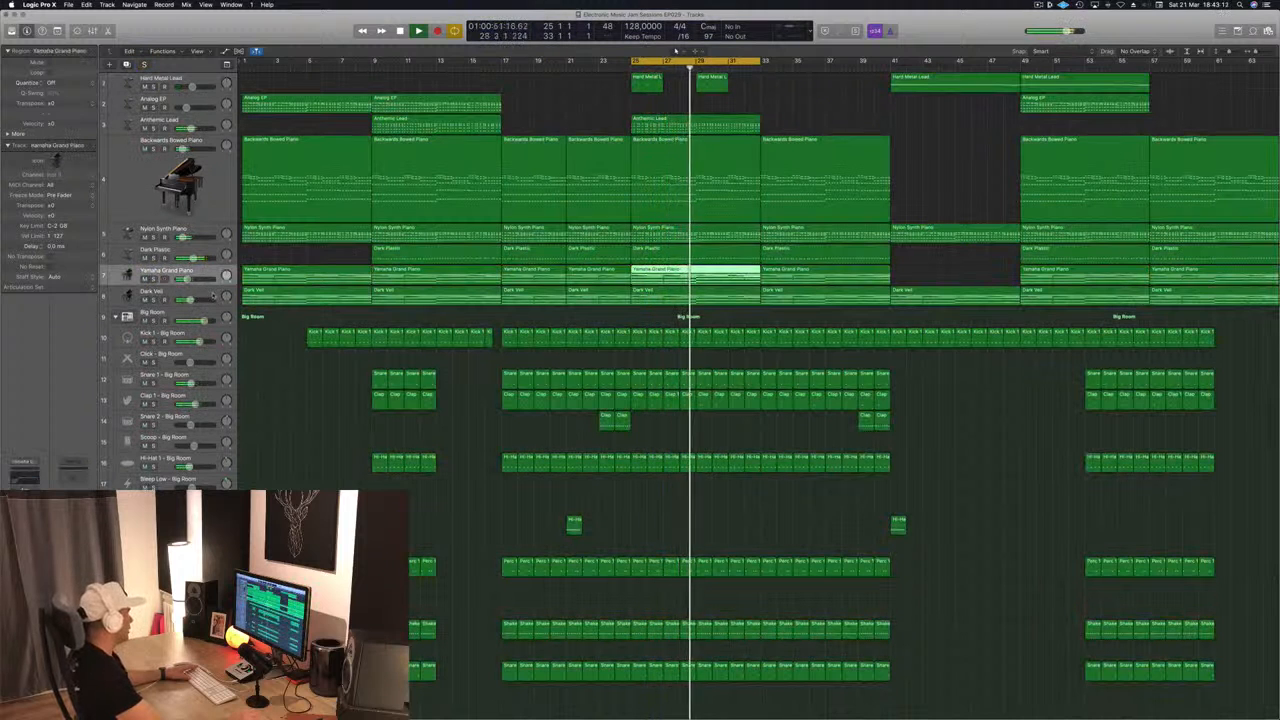
Solo the Dark Veil track and set its Compressor's side chain source to Bus 12 (Sidechain Trigger - Big Room).
click(201, 296)
key(s)
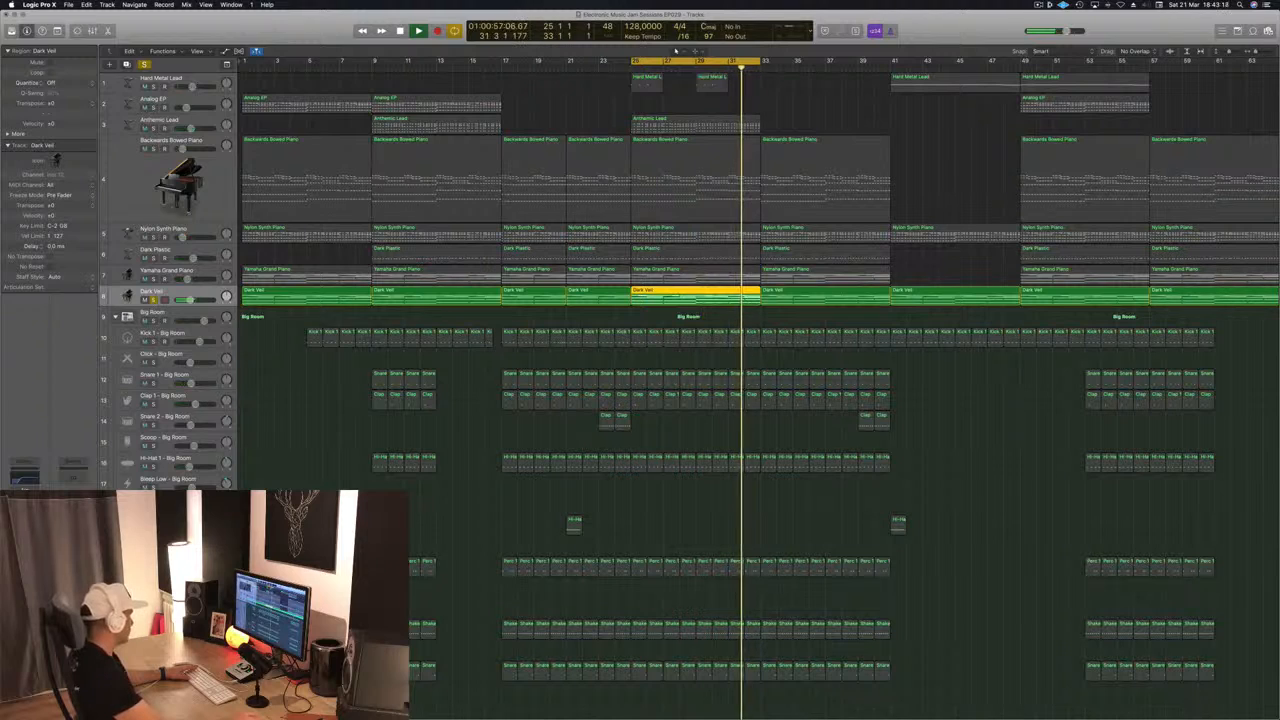
key(v)
click(407, 37)
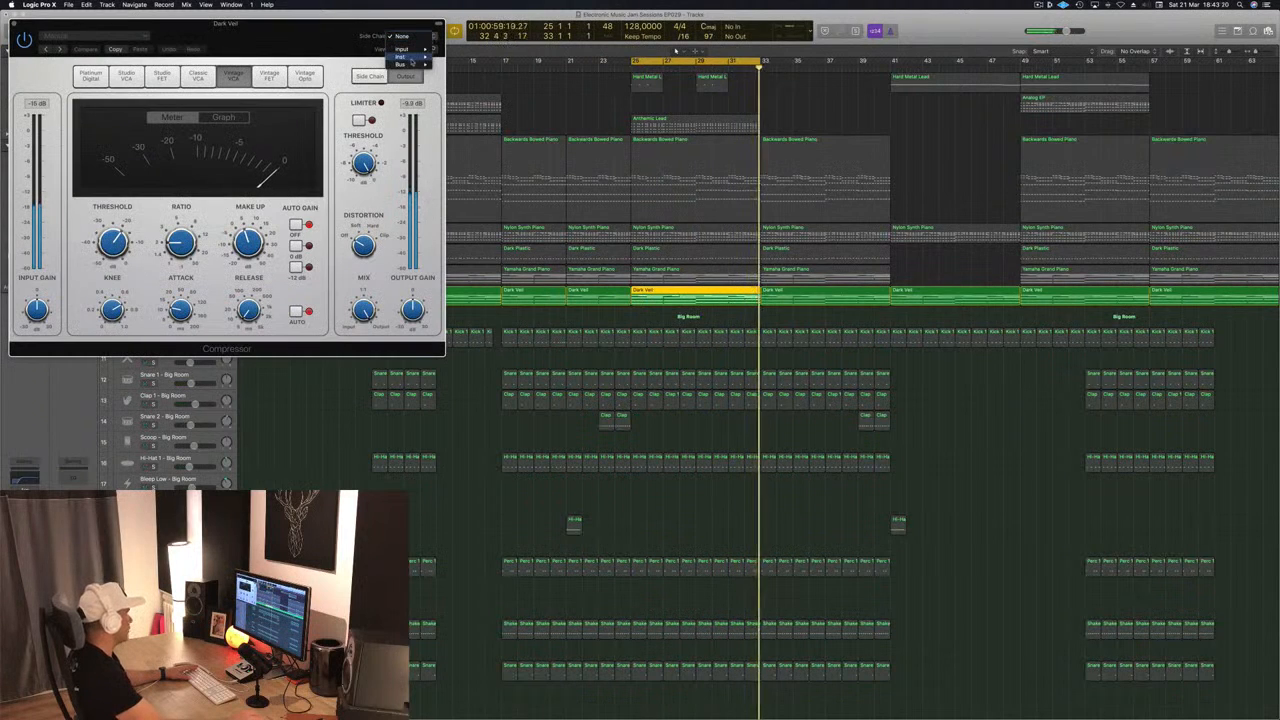
mouse_move(405, 64)
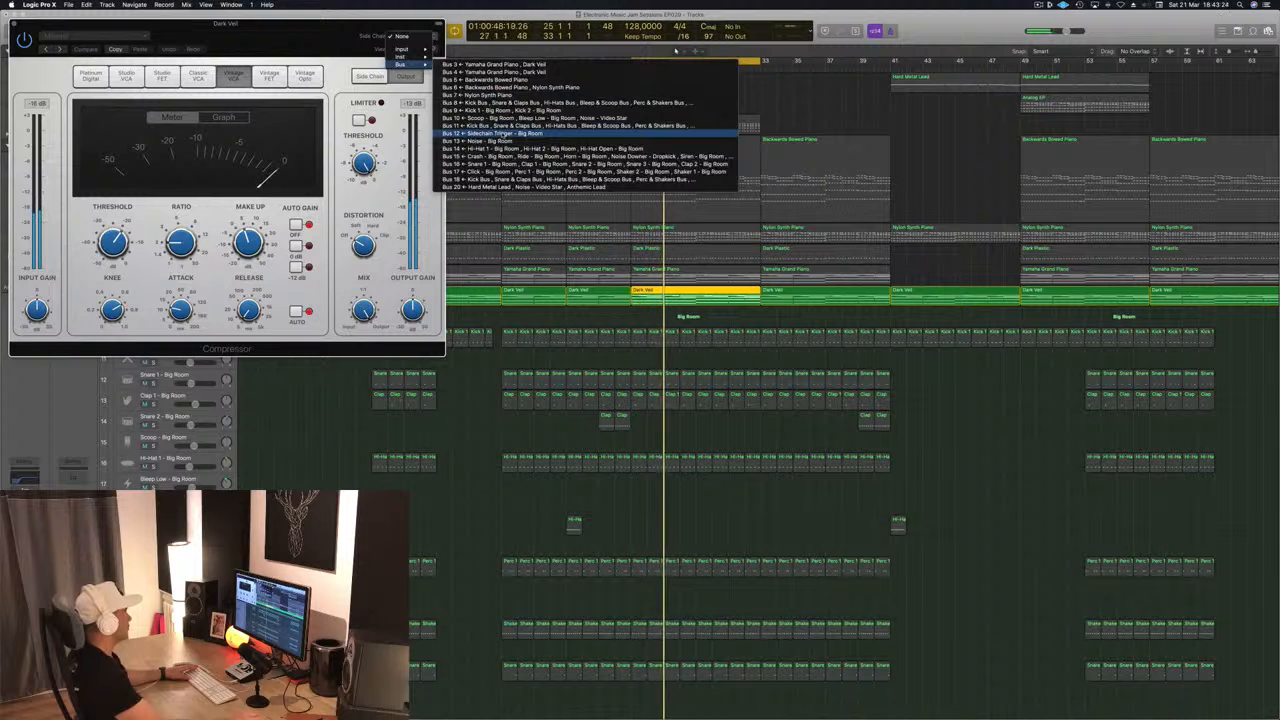
click(497, 133)
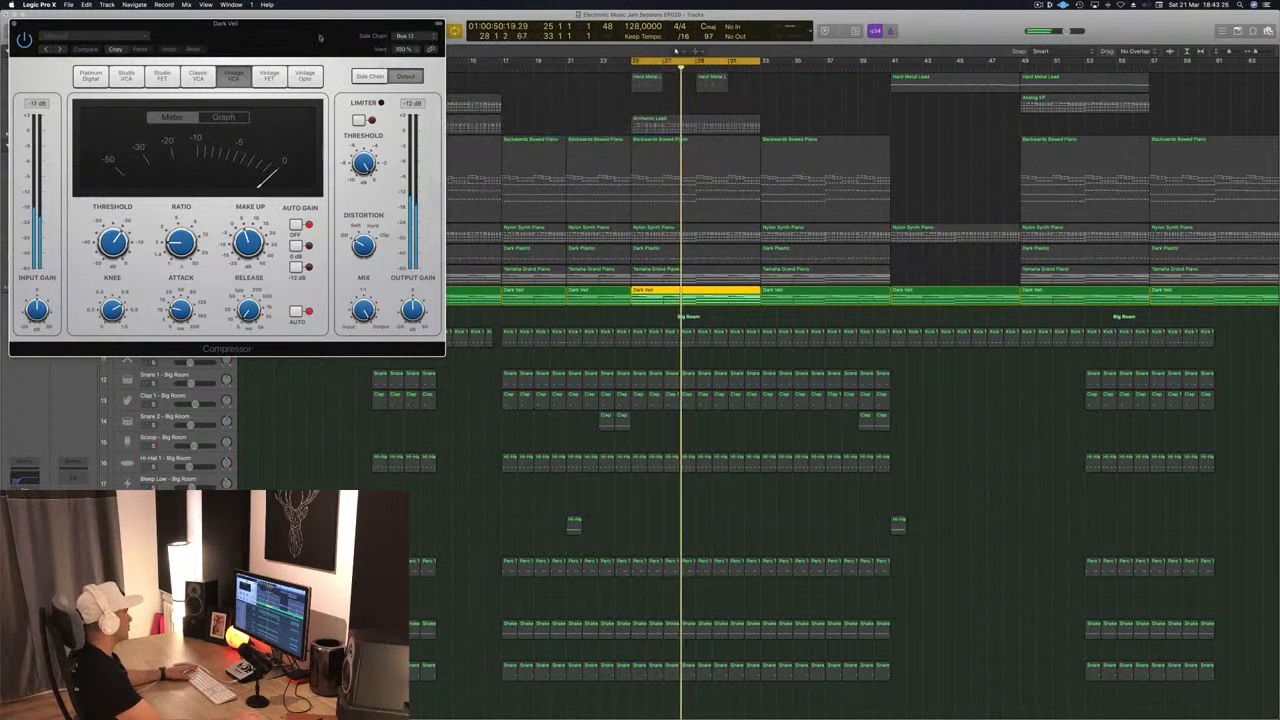
Move the Dark Veil Compressor window clear of the track headers and solo the side-chain trigger track below the Big Room drums.
drag(319, 37, 915, 176)
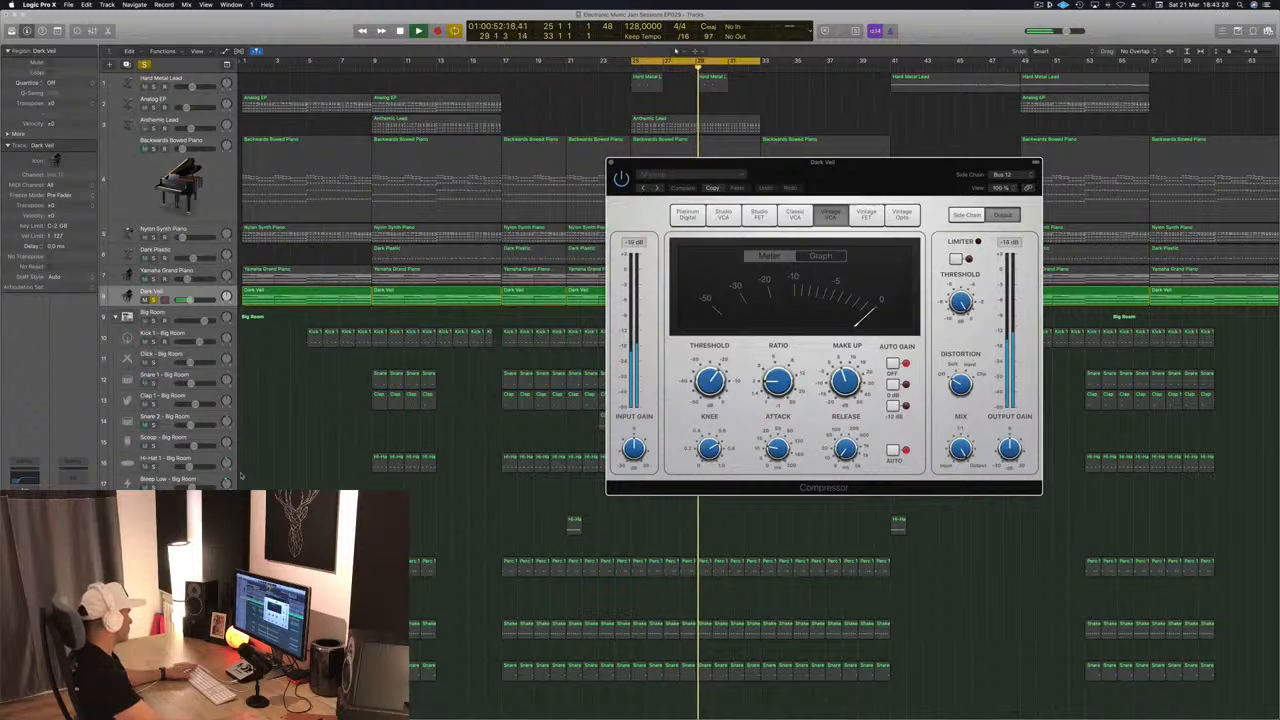
scroll(240, 476, down, 5)
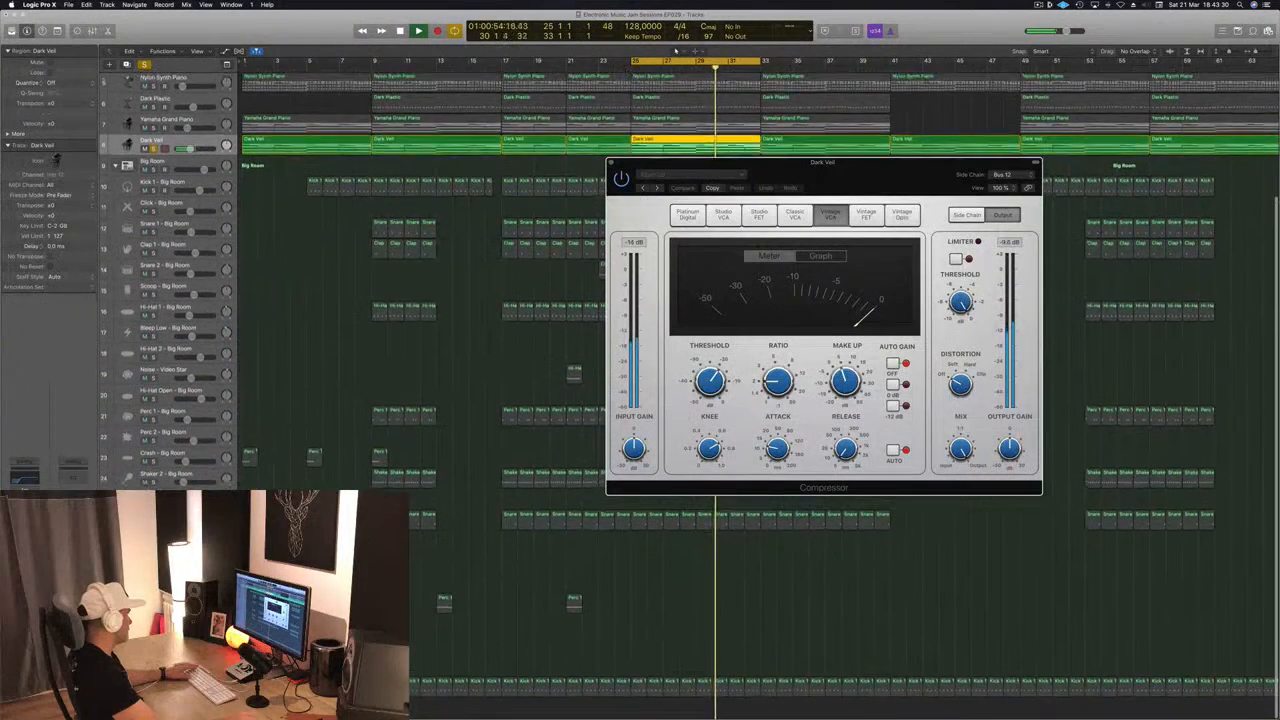
click(153, 690)
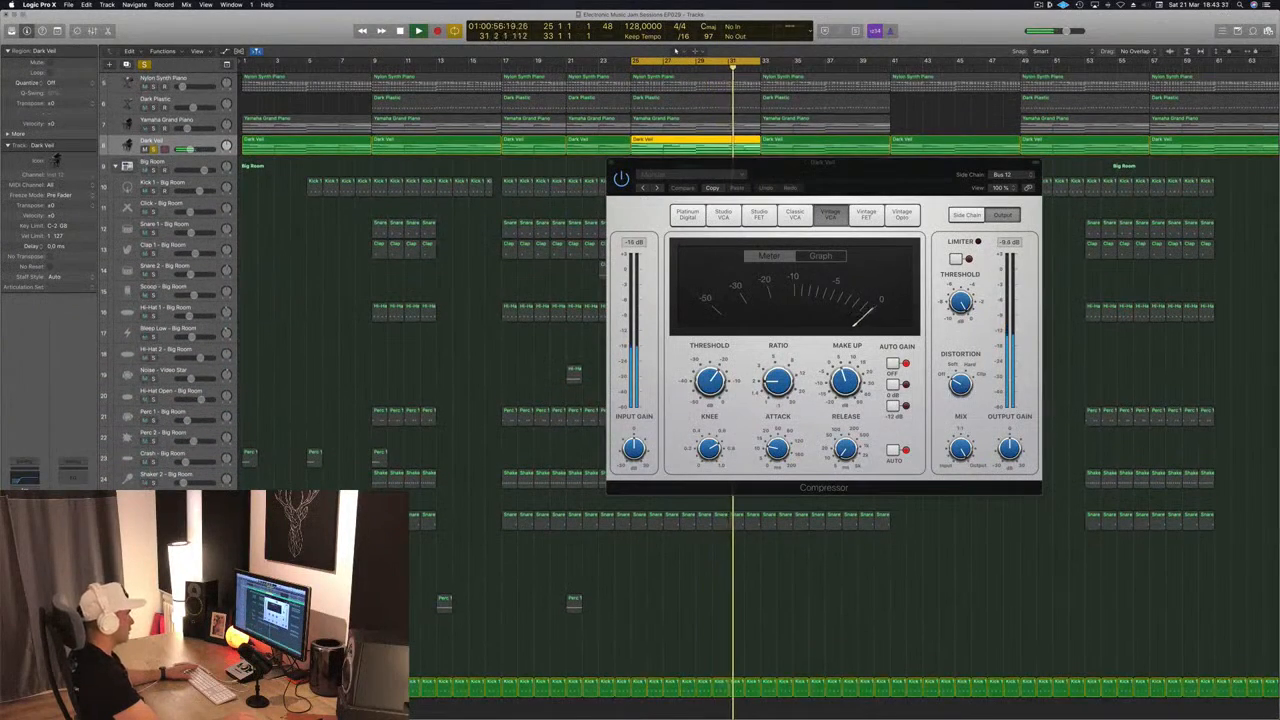
Set the Dark Veil Compressor's threshold to about -26.5 dB and its ratio to about 3.9:1, and shorten its attack.
drag(714, 380, 718, 398)
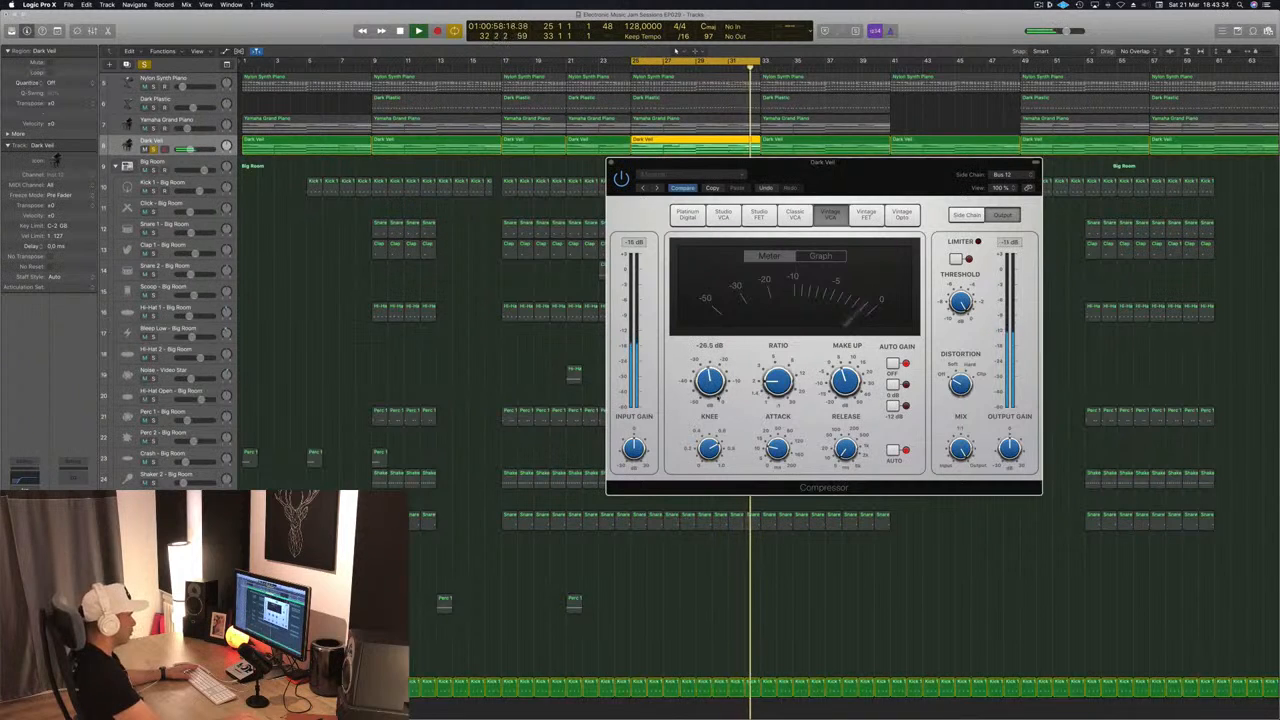
click(778, 381)
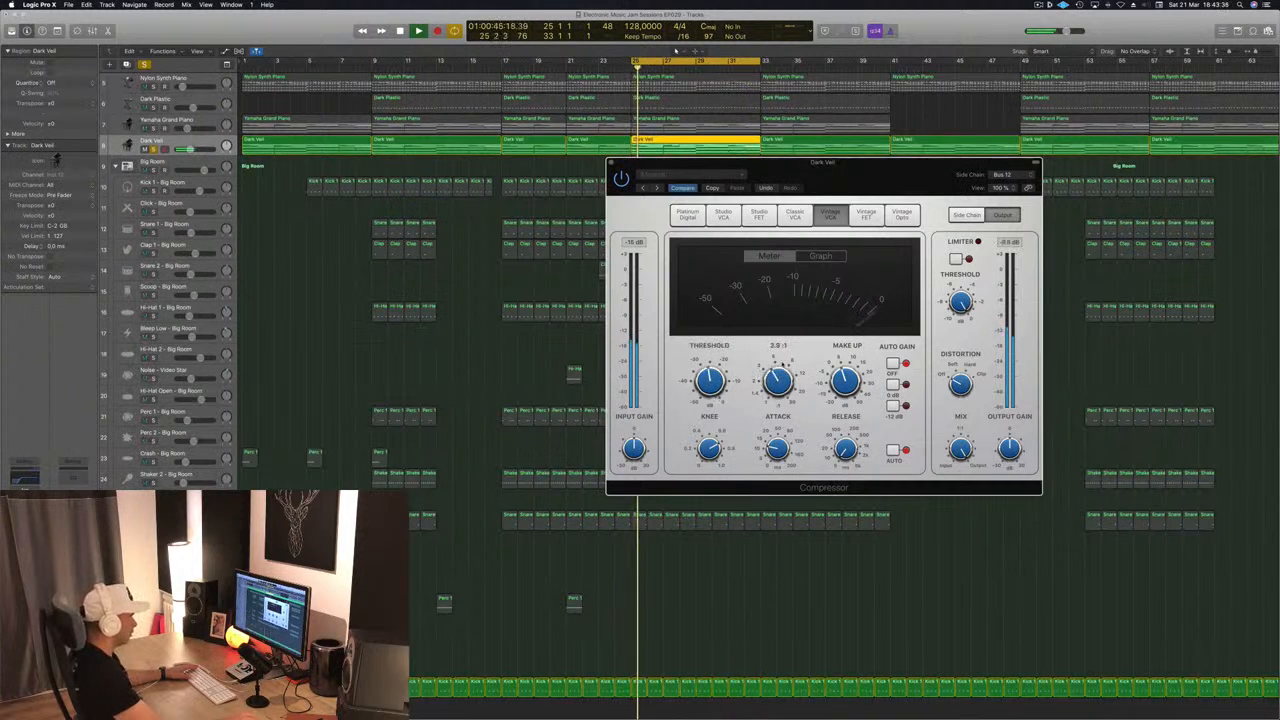
drag(778, 381, 778, 361)
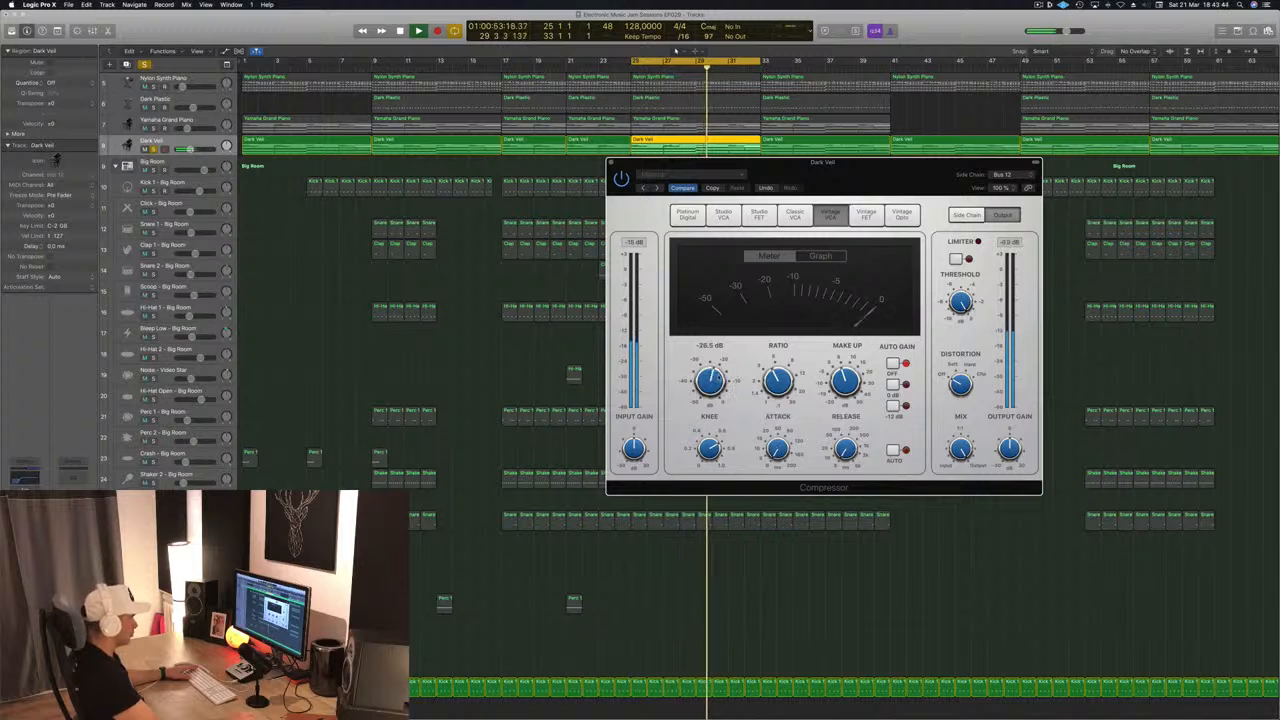
Try the Dark Veil Compressor's threshold at -18.5 dB, lower it again, then close the Compressor and unsolo the tracks.
drag(714, 380, 720, 362)
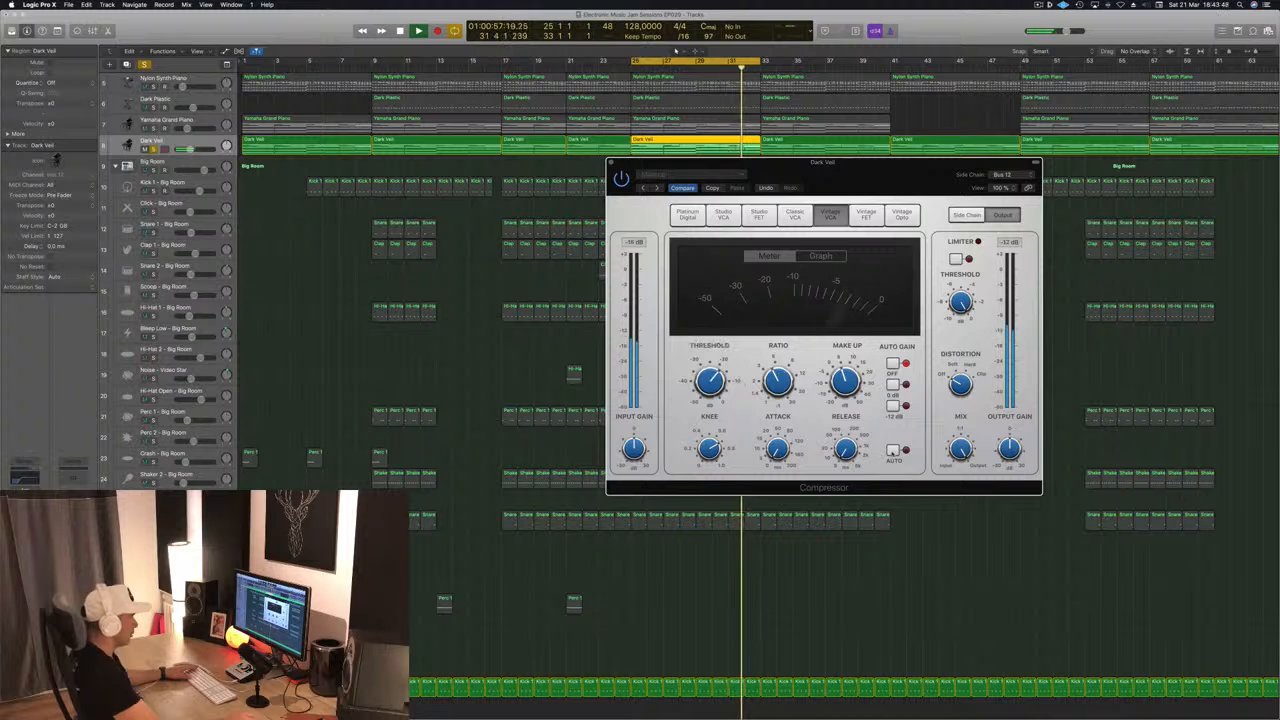
click(893, 451)
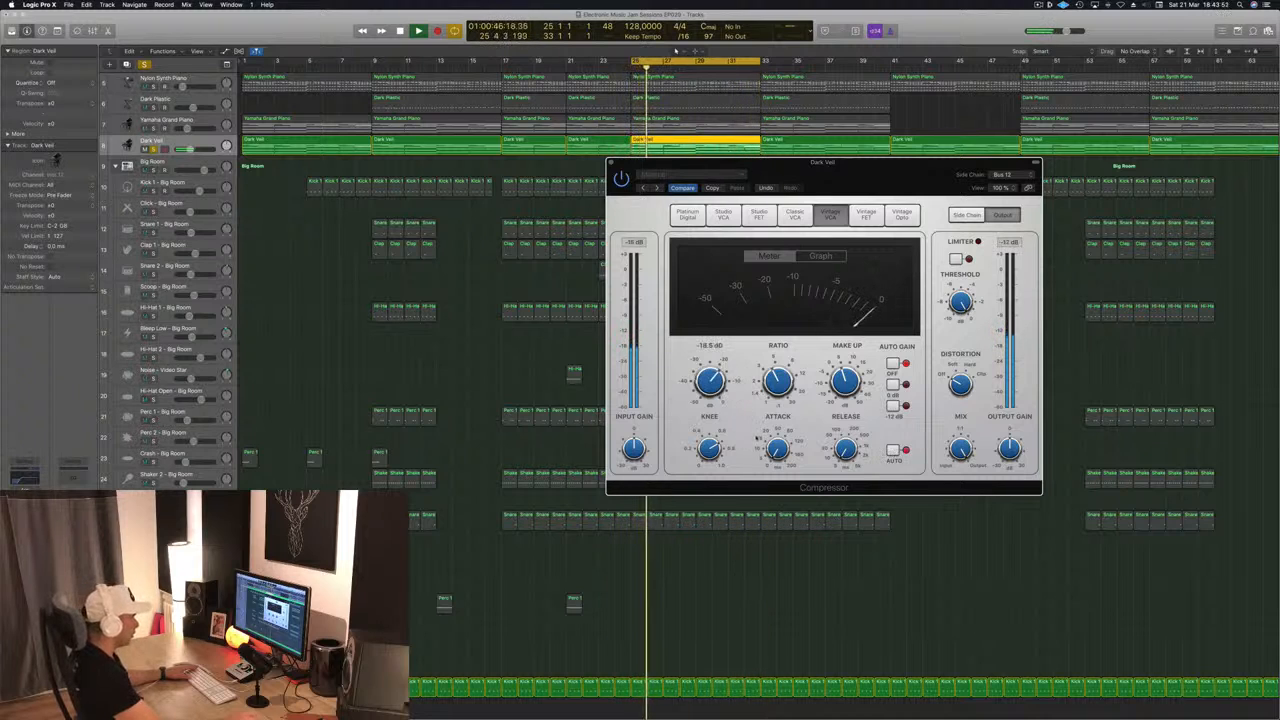
mouse_move(777, 449)
drag(856, 452, 845, 443)
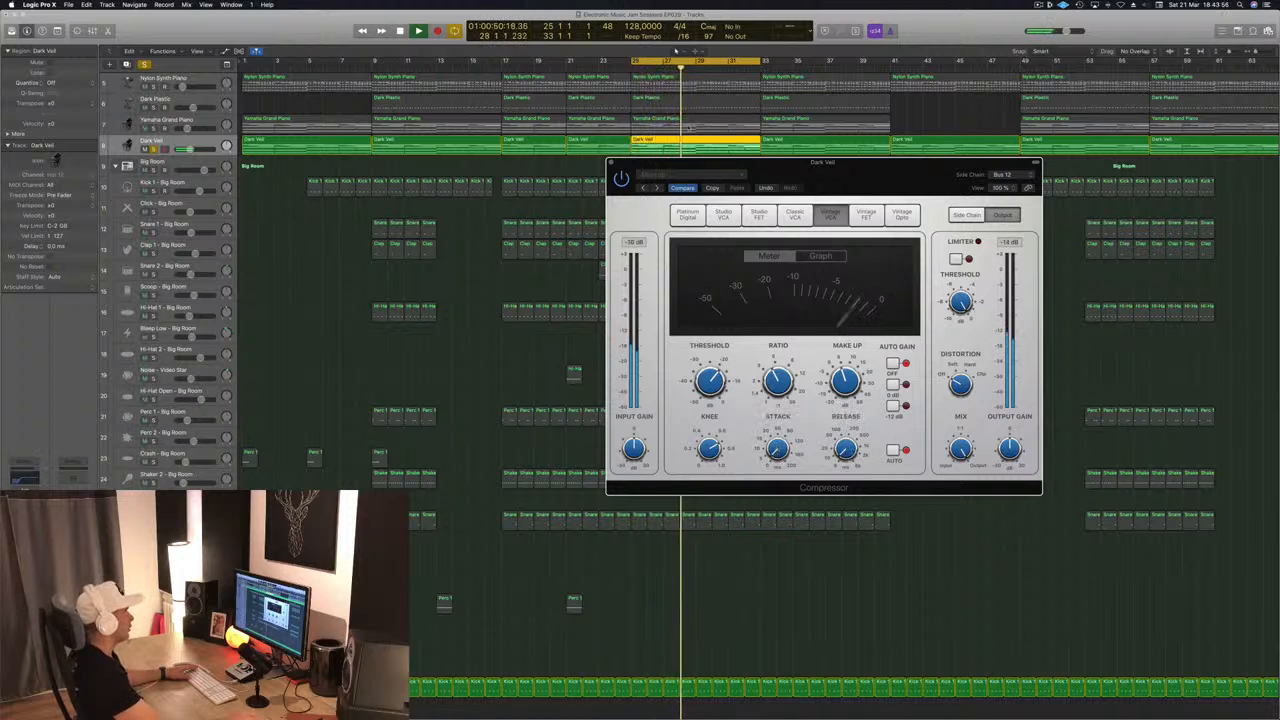
drag(709, 380, 709, 378)
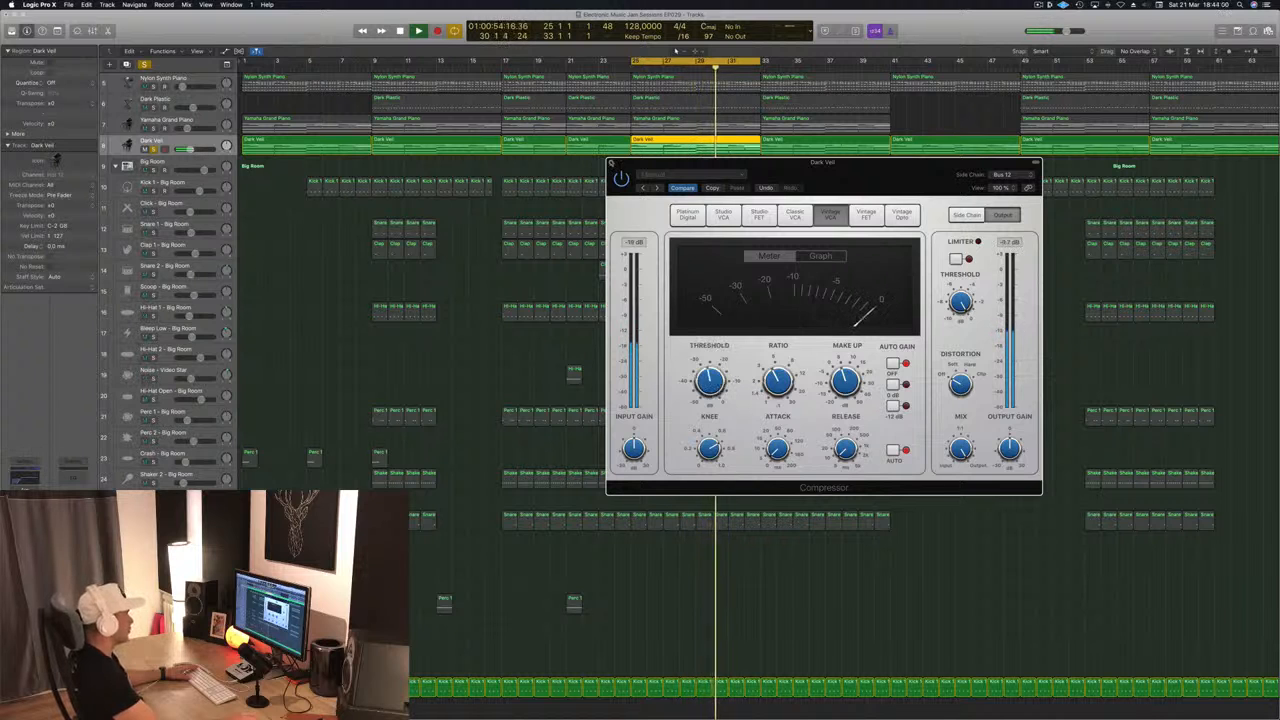
click(611, 162)
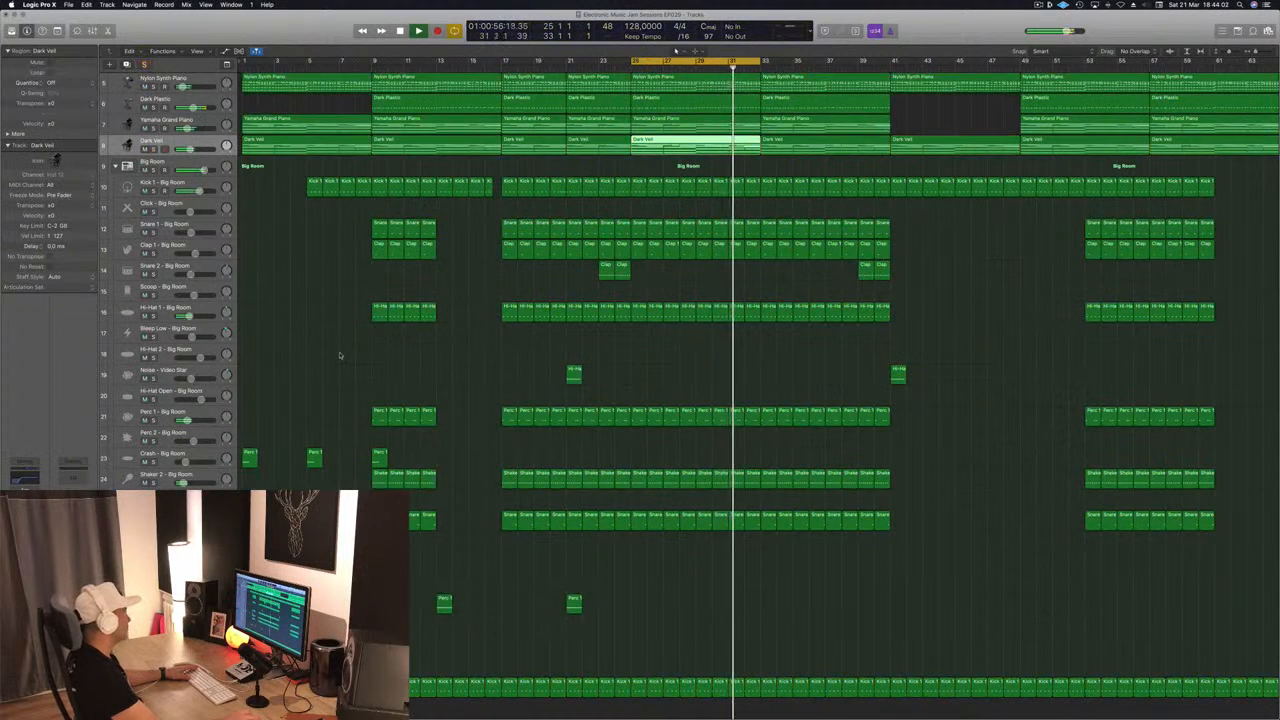
click(688, 382)
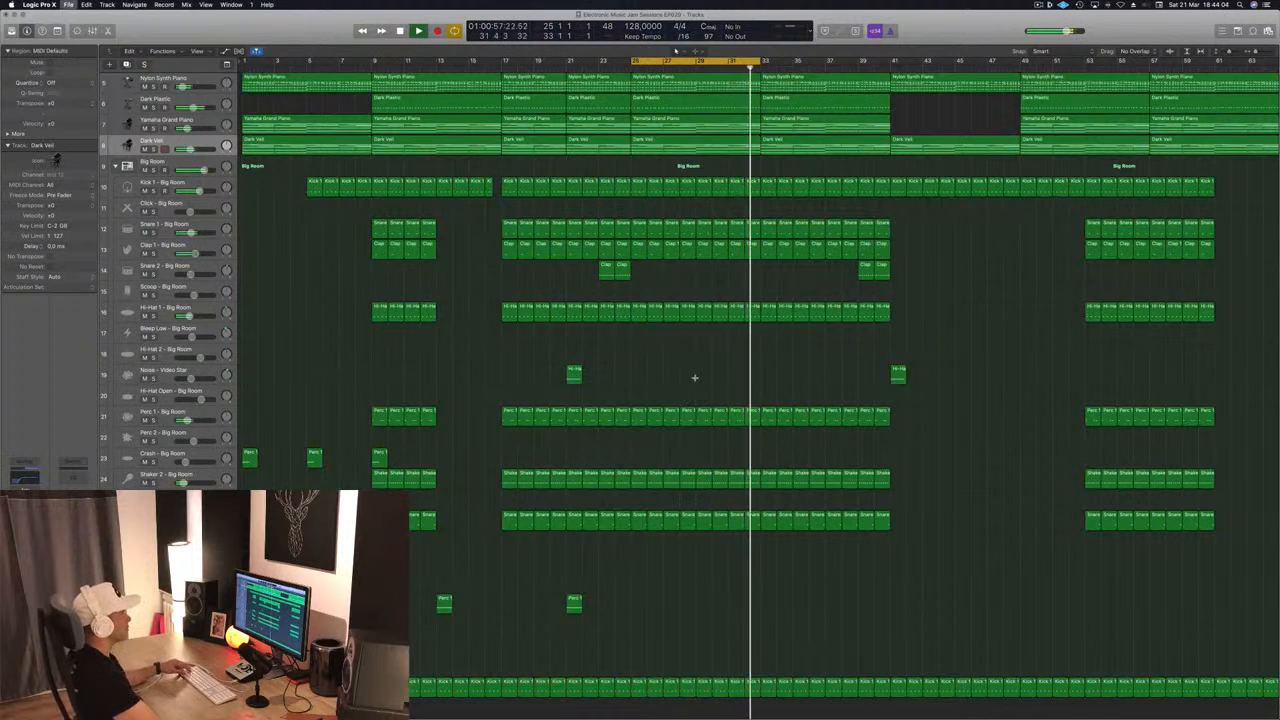
Extend the cycle range's end to about bar 66 and resume playback from around bar 32.
scroll(695, 378, down, 3)
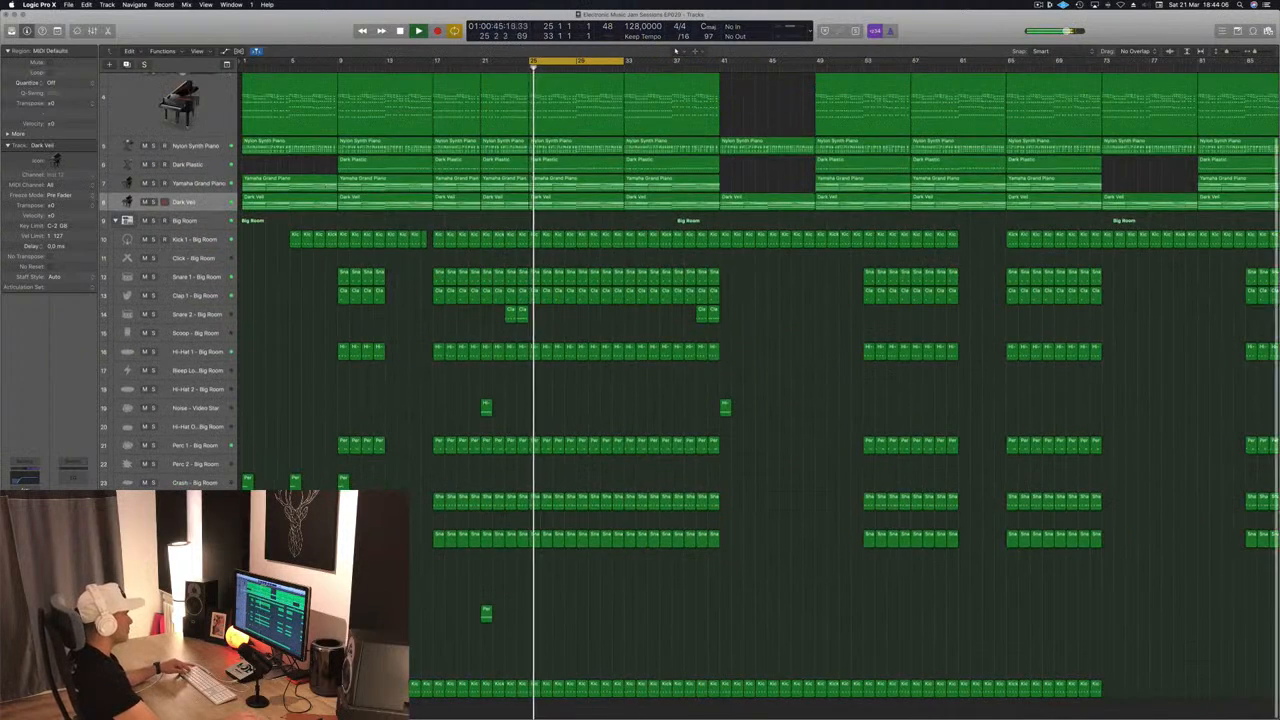
scroll(609, 386, up, 1)
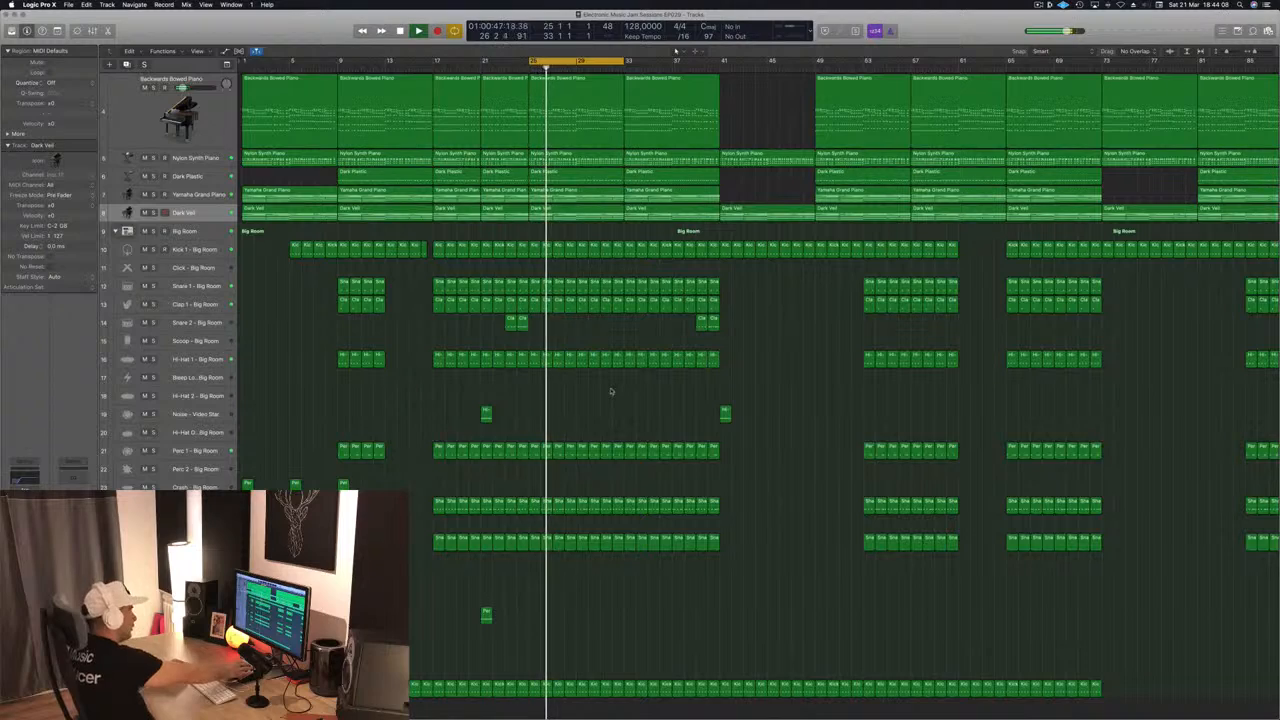
scroll(611, 391, up, 2)
scroll(608, 388, up, 3)
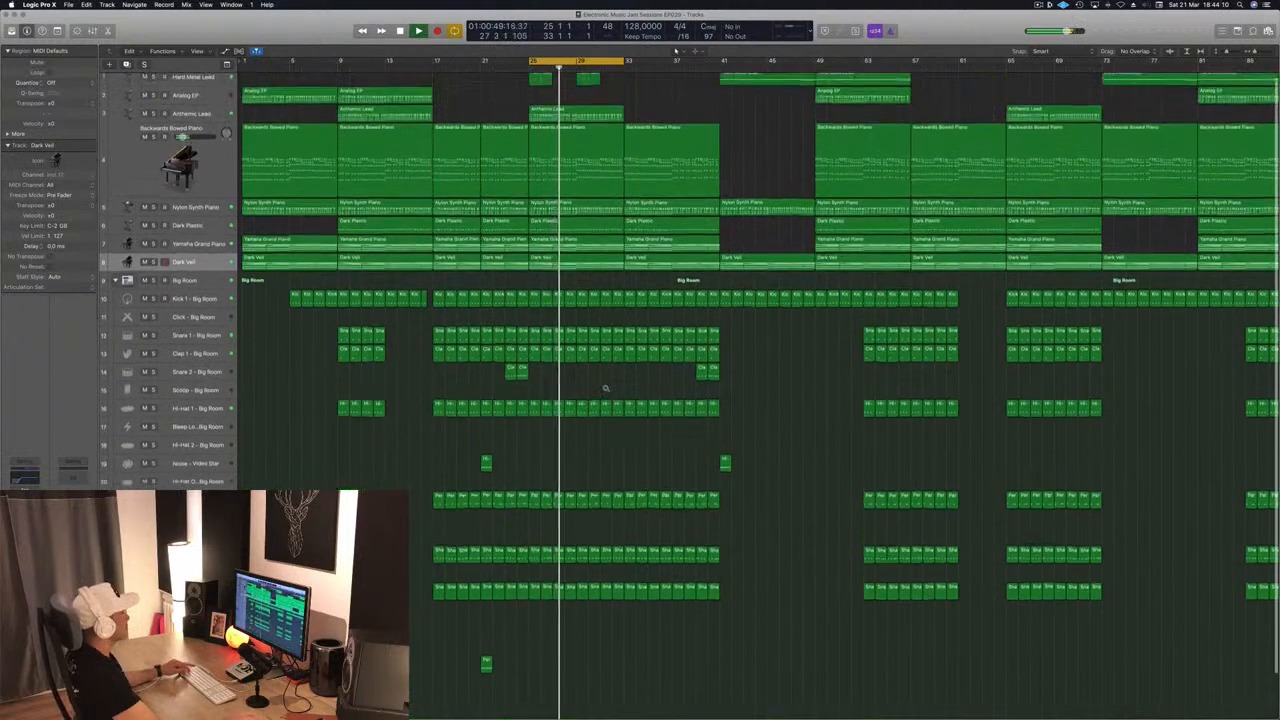
scroll(589, 398, down, 2)
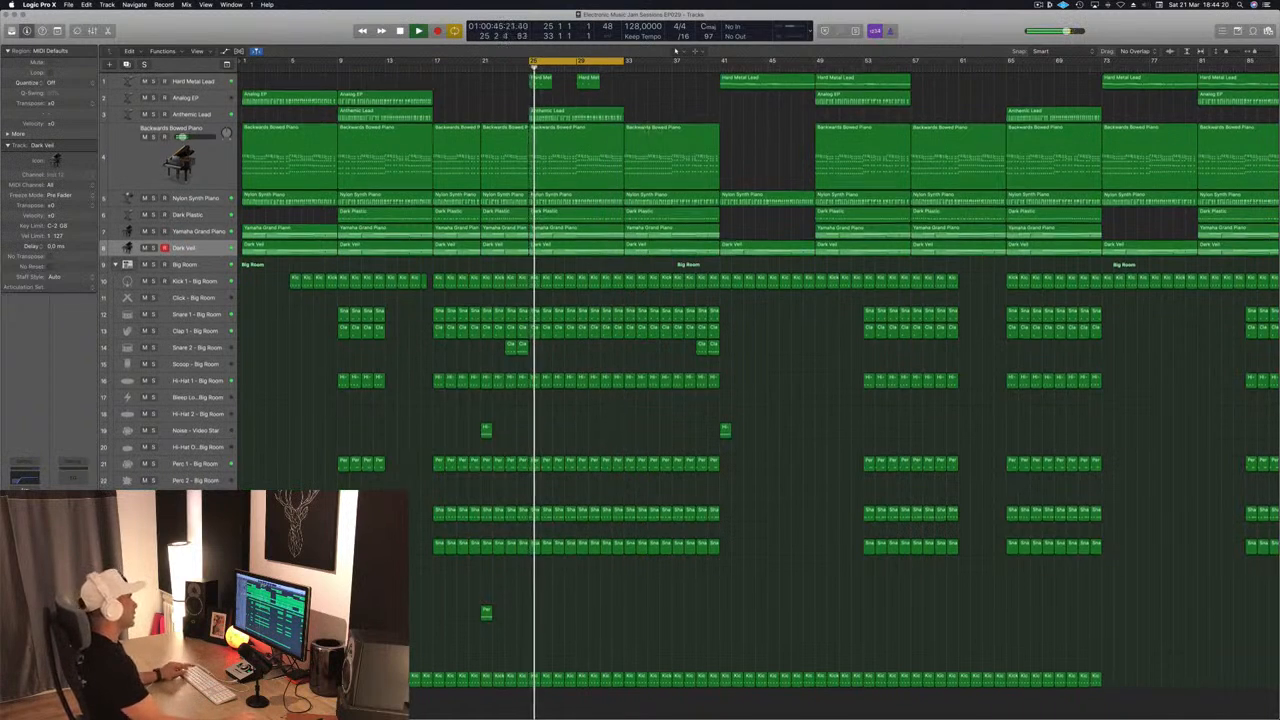
key(super+Left)
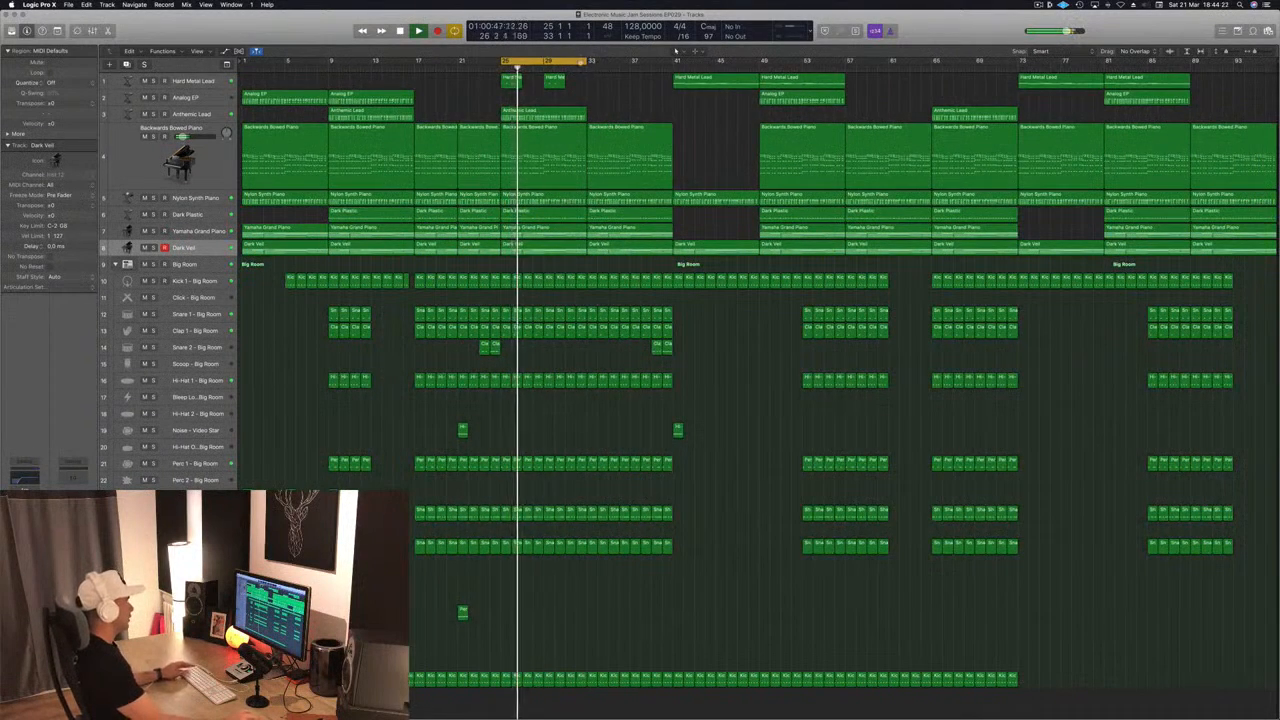
drag(587, 61, 942, 67)
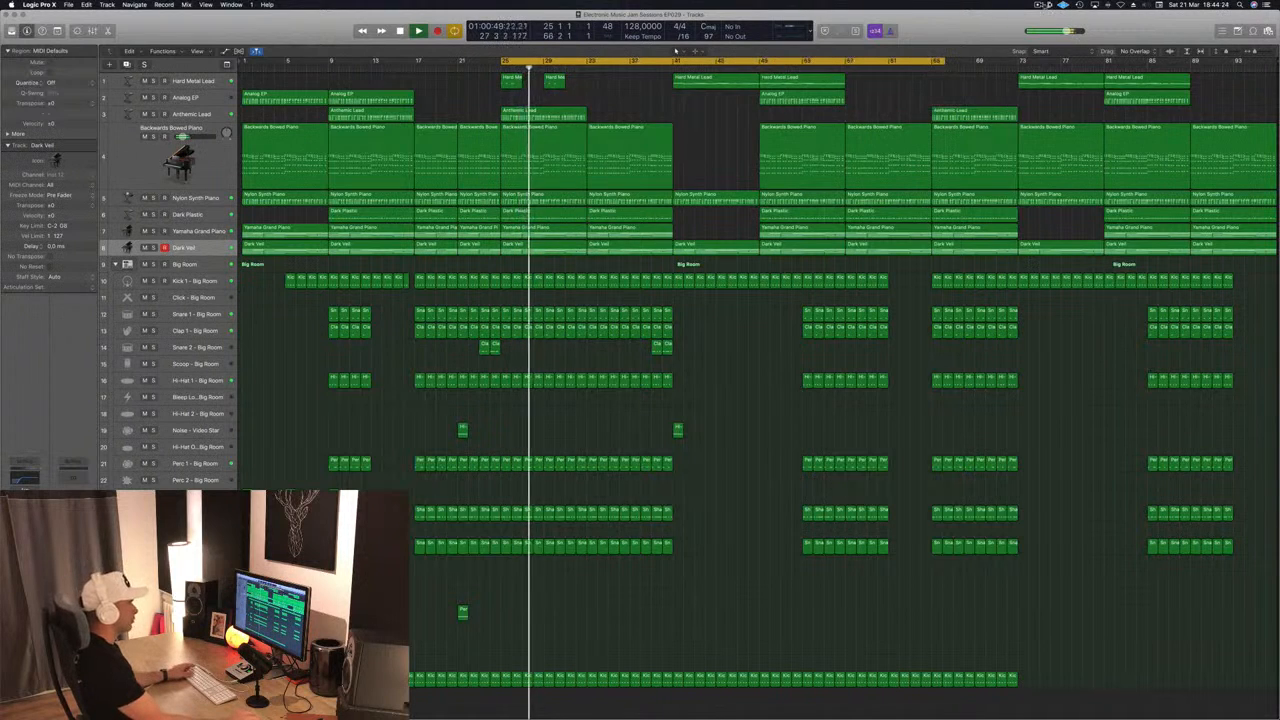
click(1040, 5)
click(977, 34)
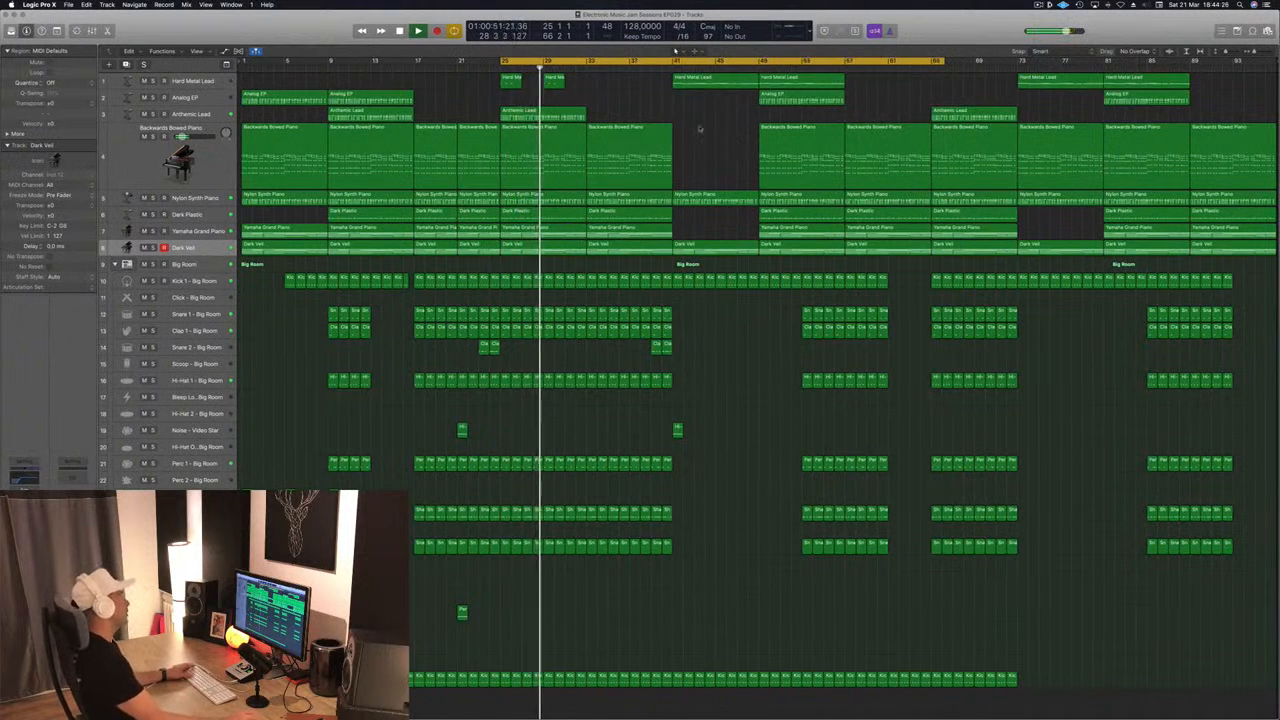
click(576, 68)
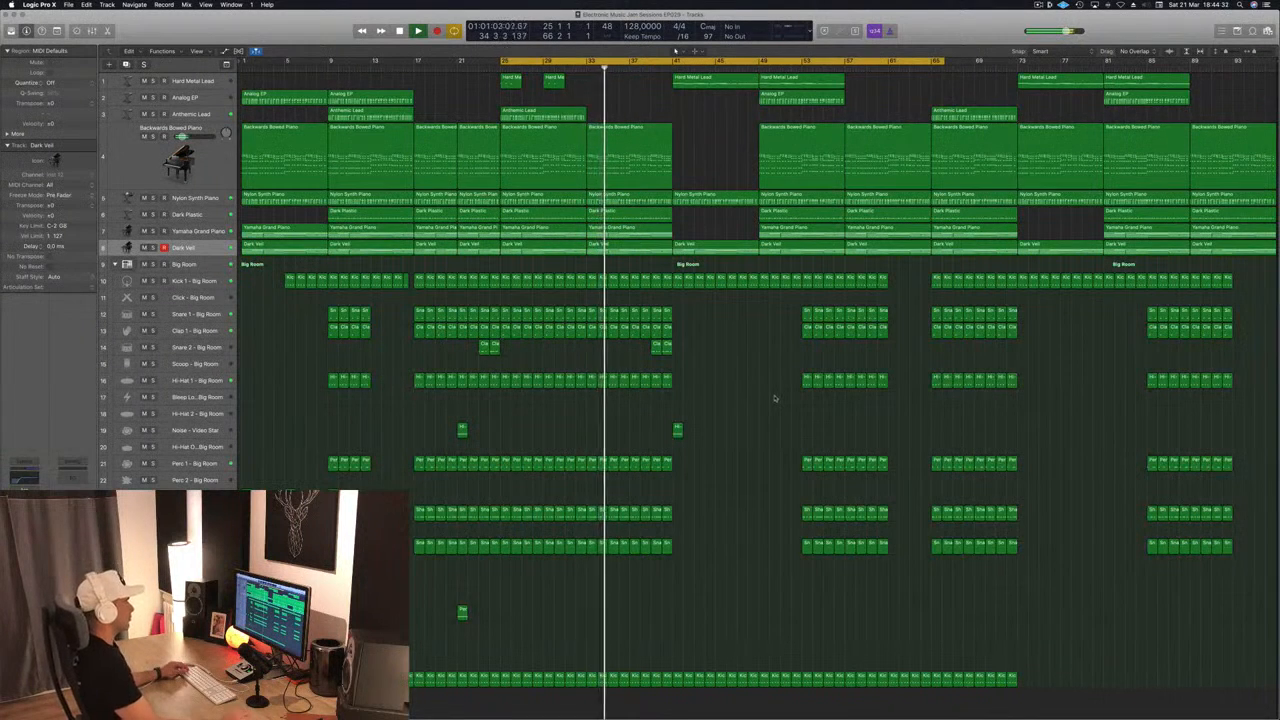
Delete the snare, clap, hi-hat, percussion and shaker regions from bar 53 up to bar 61, keeping the kick.
drag(774, 305, 886, 556)
key(Delete)
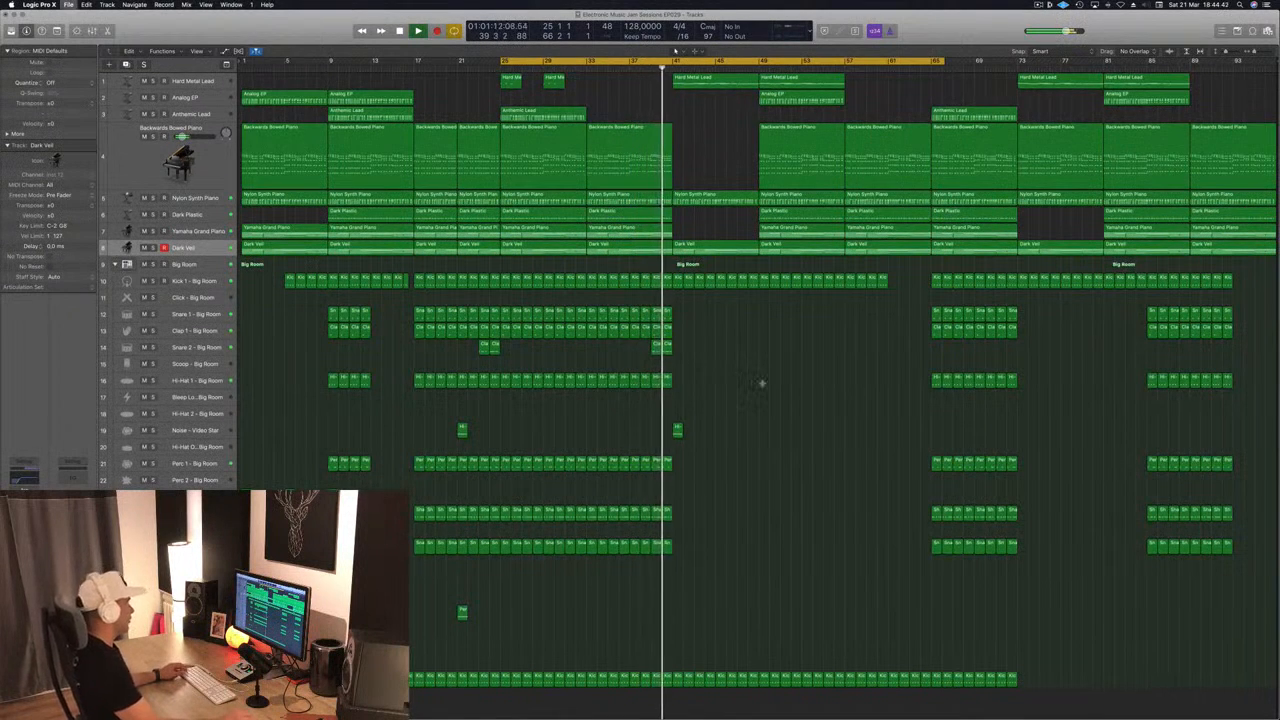
Replace the Noise - Video Star region at bar 41 with a copied crash region, and copy the lower percussion track's bar 21 region there.
key(super+Right)
key(super+Left)
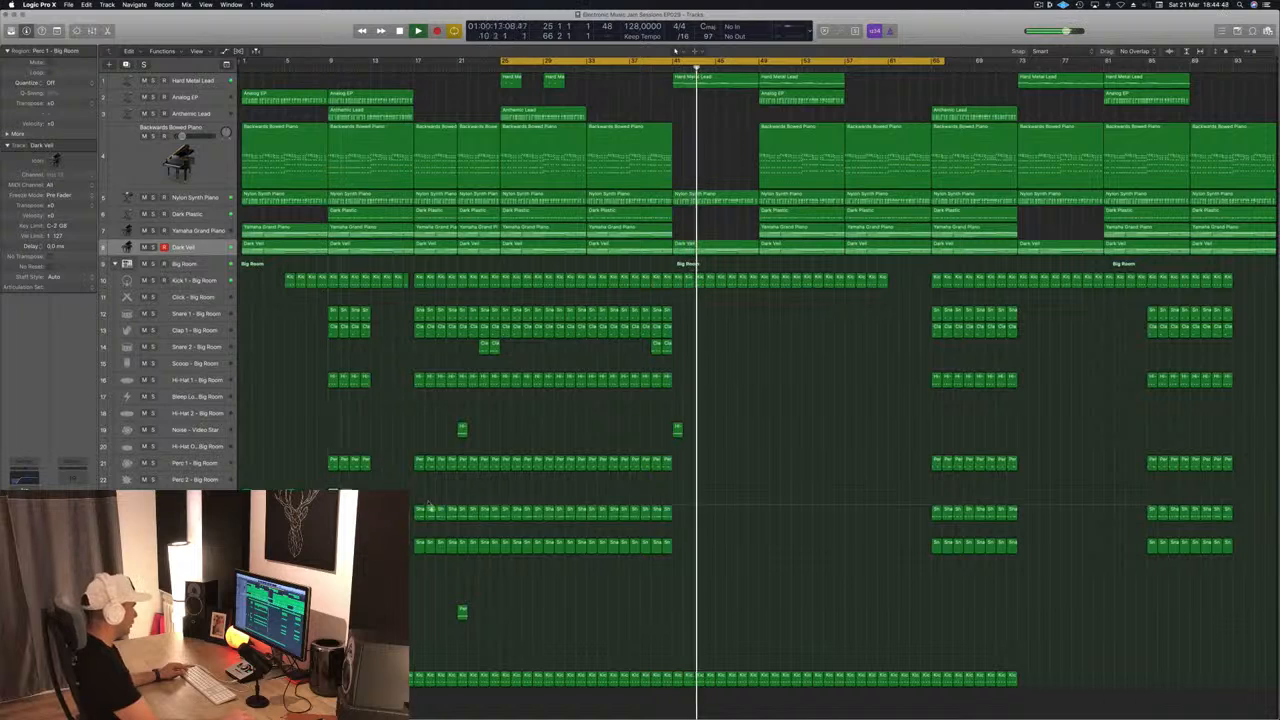
drag(677, 430, 683, 511)
click(661, 69)
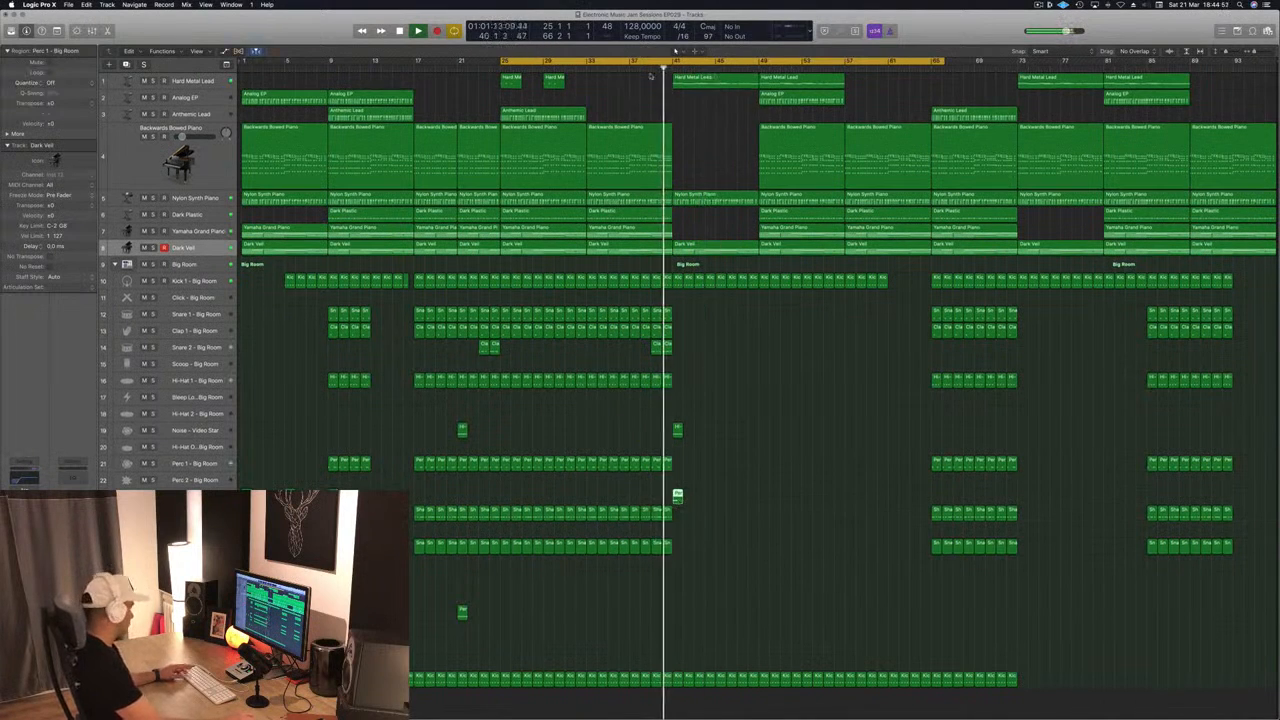
key(super+s)
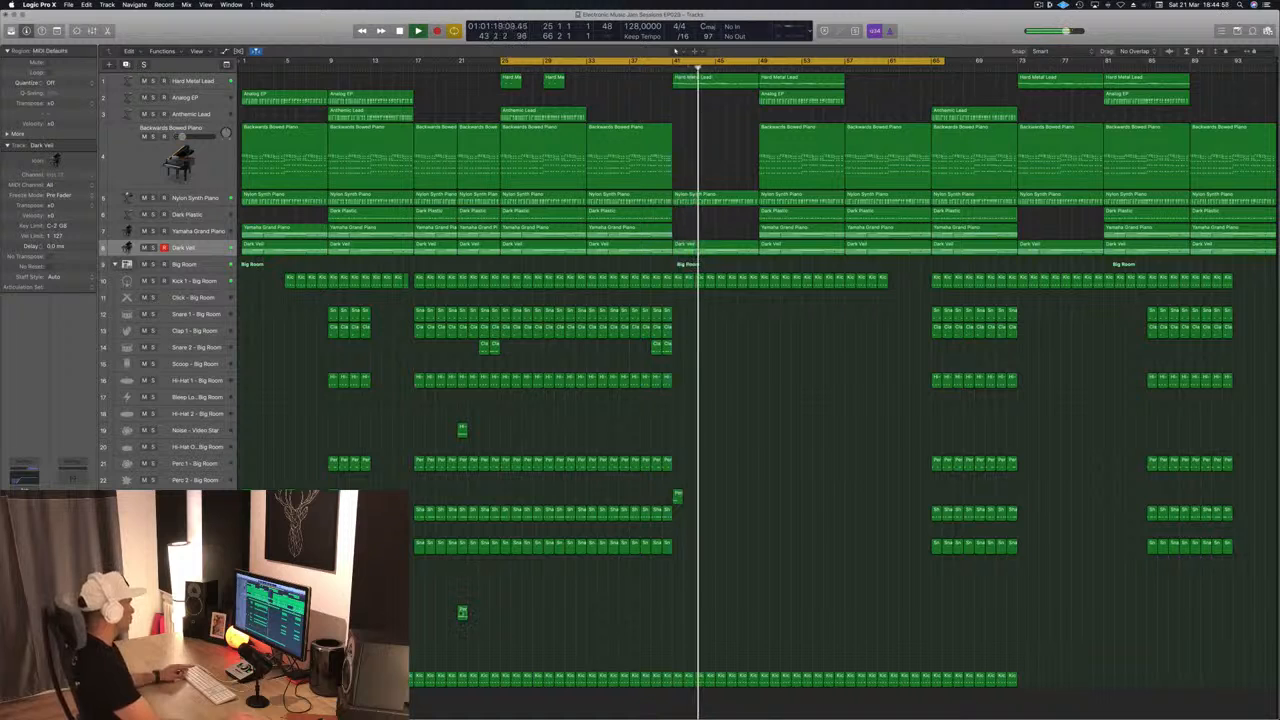
drag(462, 612, 678, 612)
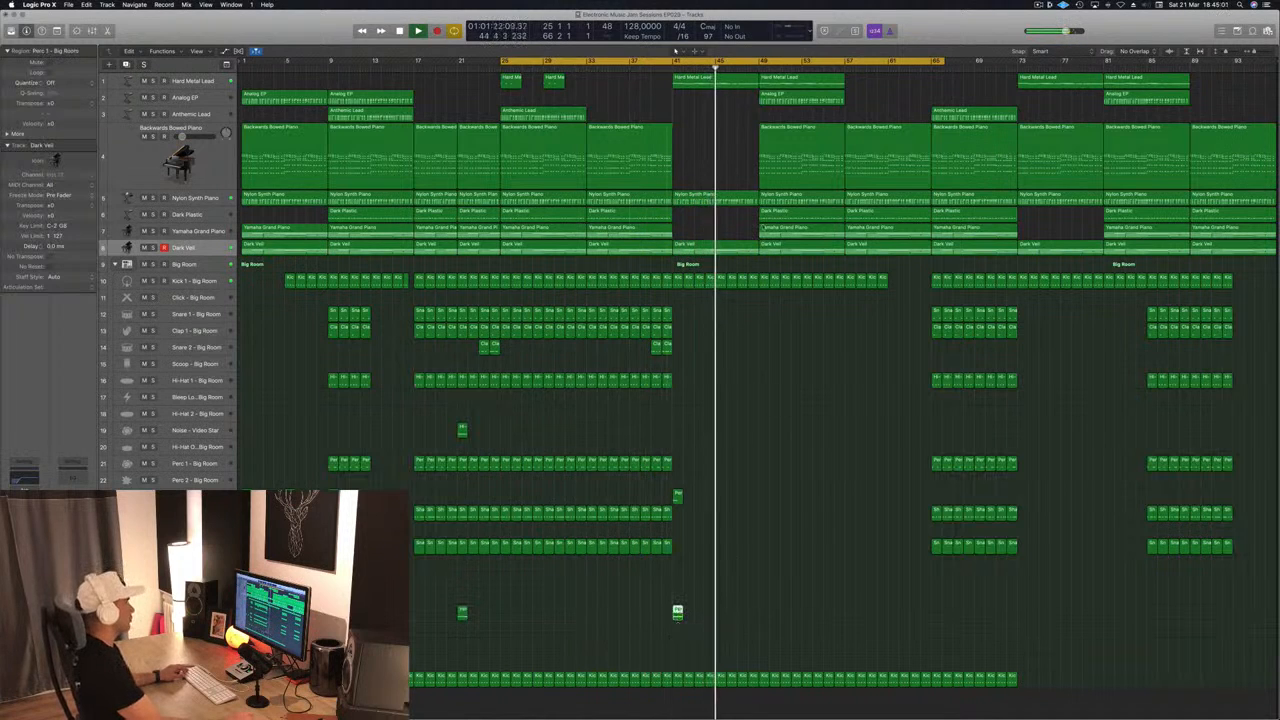
click(662, 66)
Remove the Nylon Synth Piano part from bar 45 to 49 and the Kick 1 regions from bar 49 to 57.
super+double_click(716, 199)
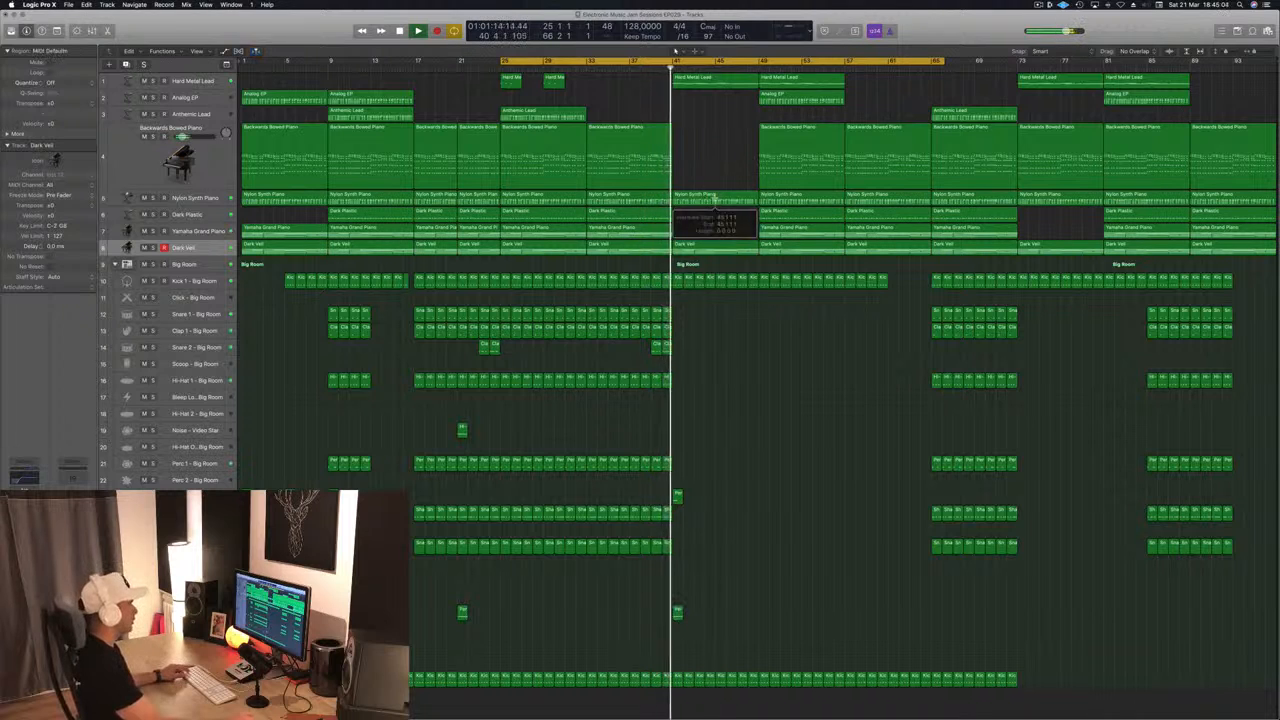
click(707, 239)
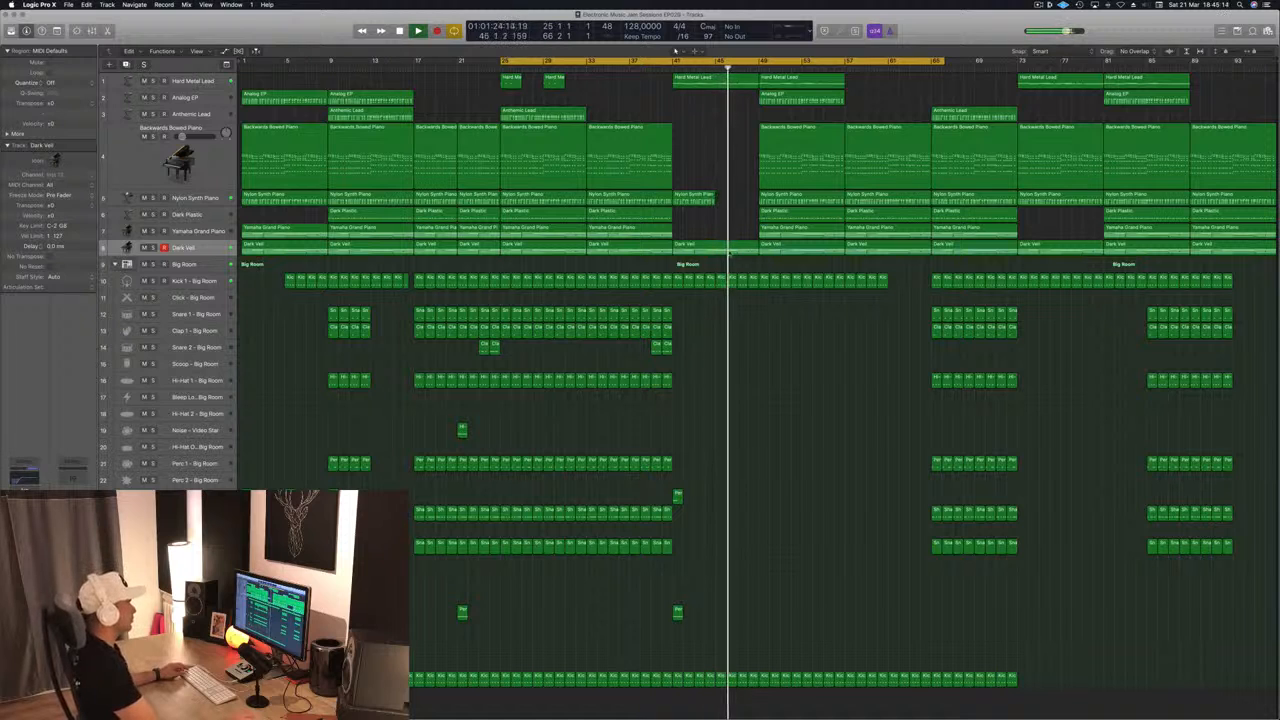
drag(760, 272, 846, 284)
key(Delete)
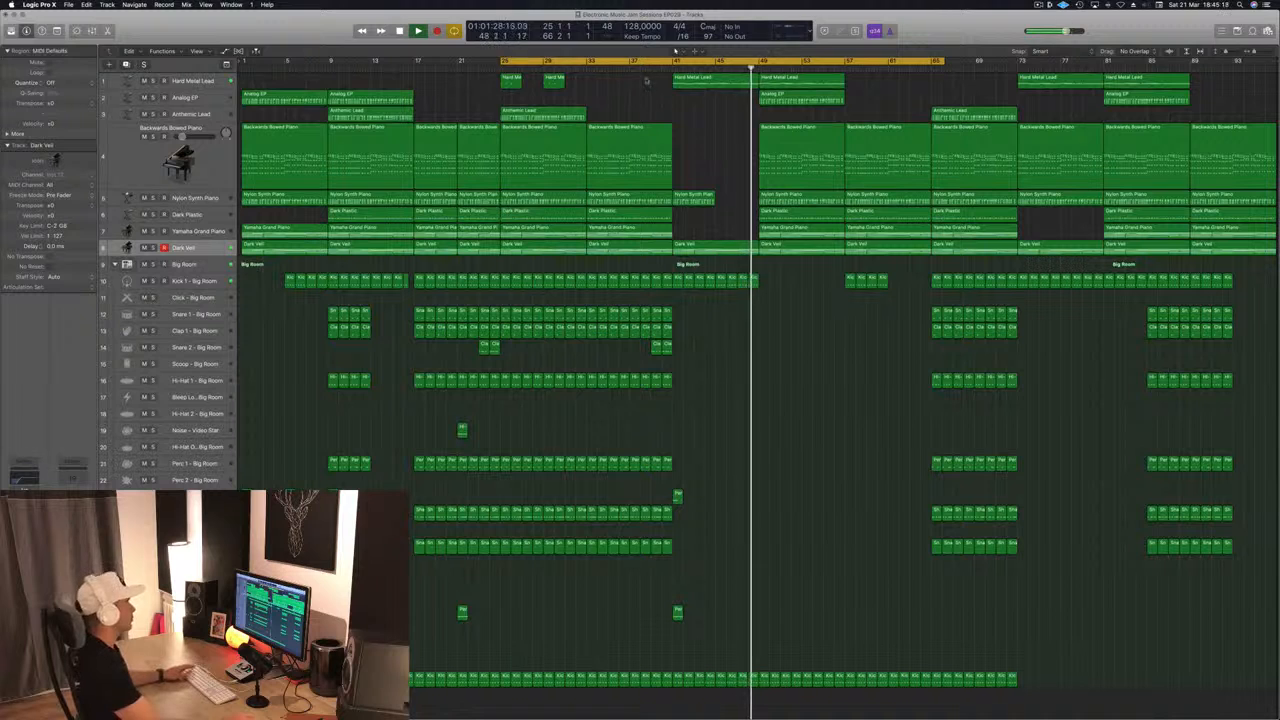
Select the Big Room drum track and show its Smart Controls.
click(195, 282)
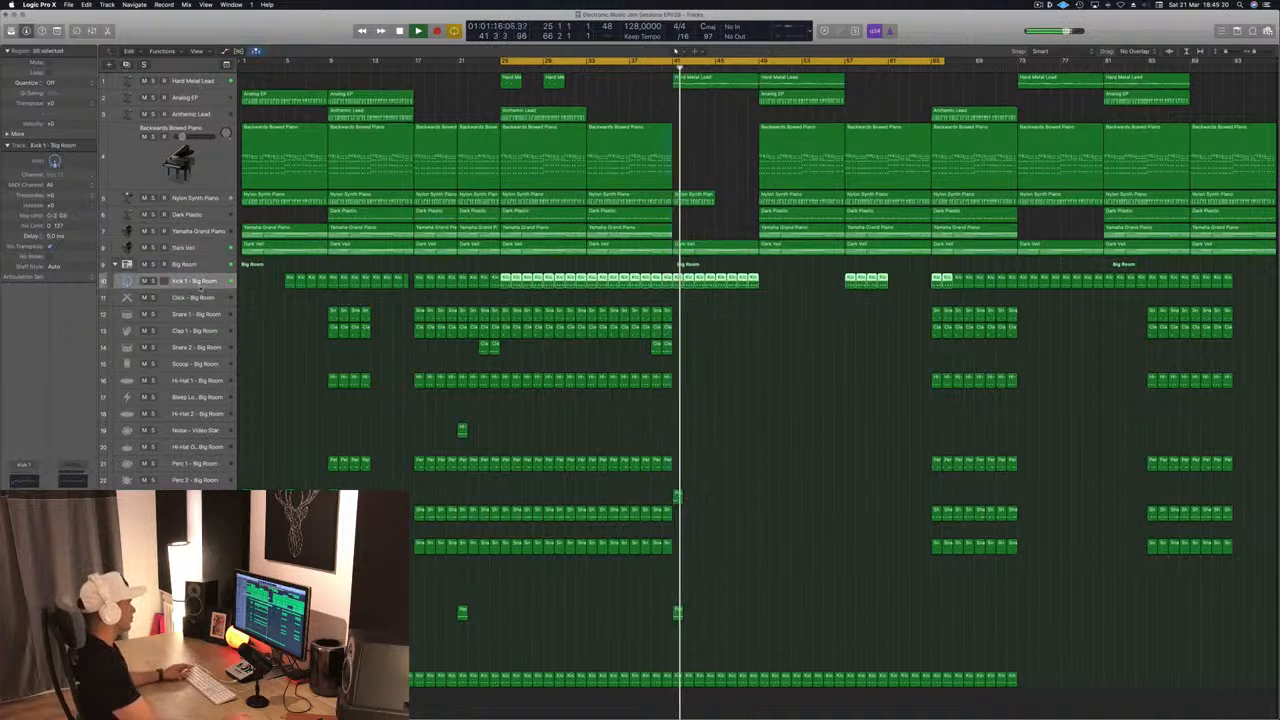
click(196, 265)
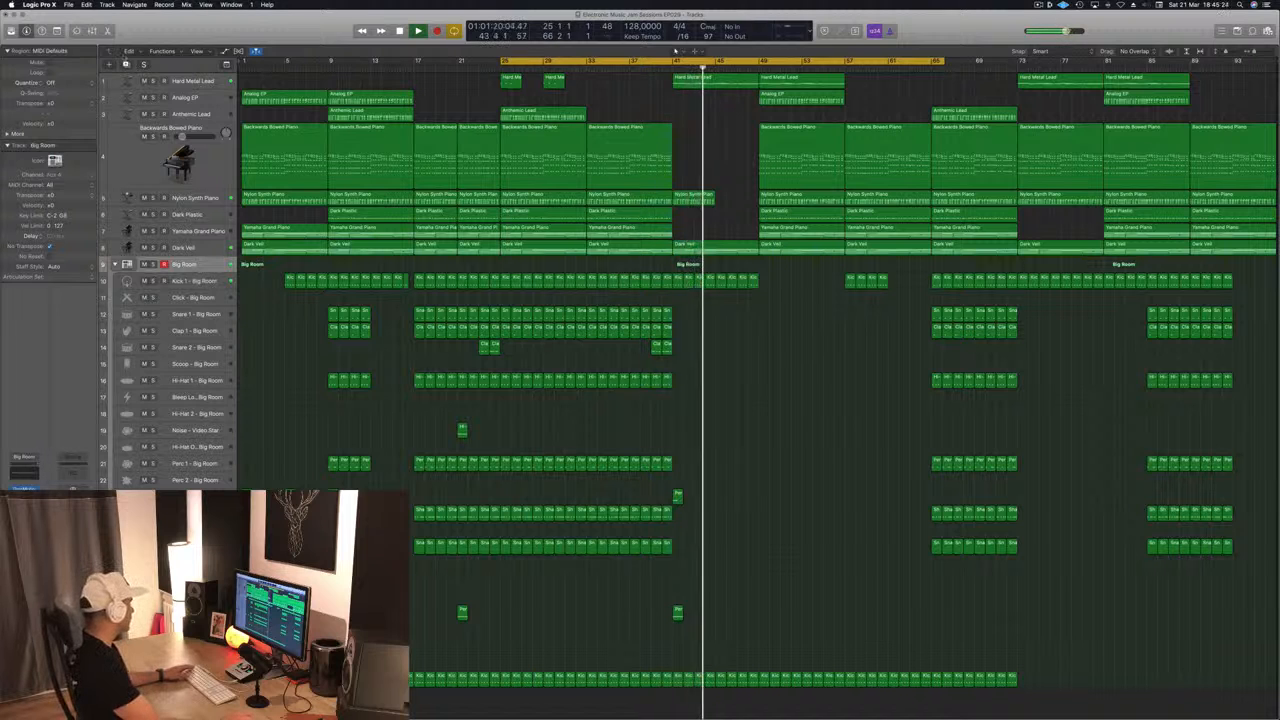
key(x)
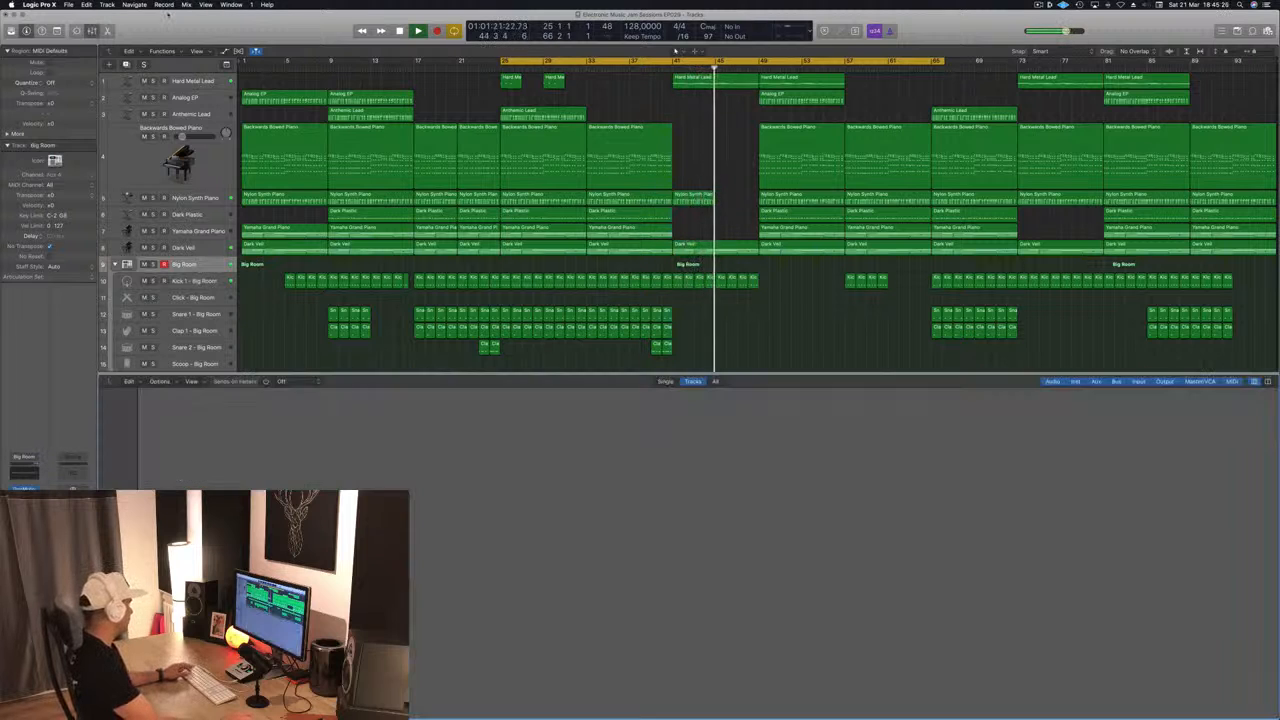
key(b)
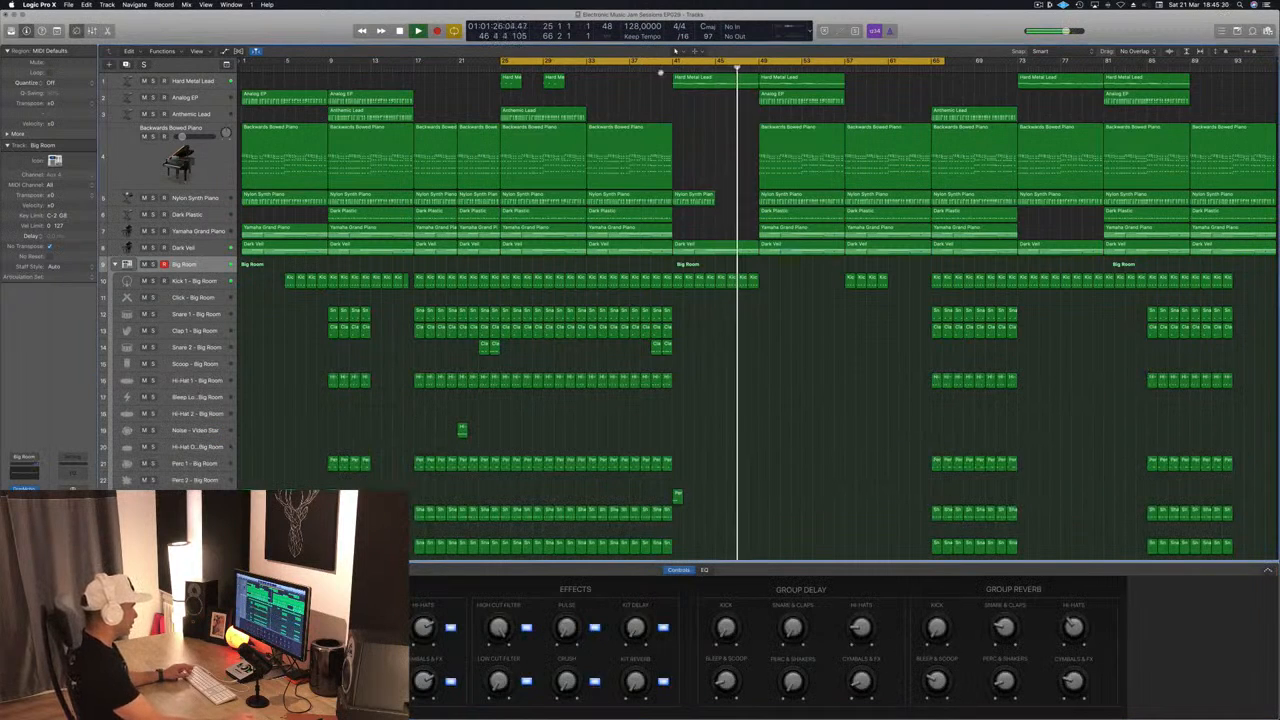
Play from bar 41, sweep Big Room's High Cut Filter down towards bar 49 to record automation, and stop playback around bar 40.
click(672, 70)
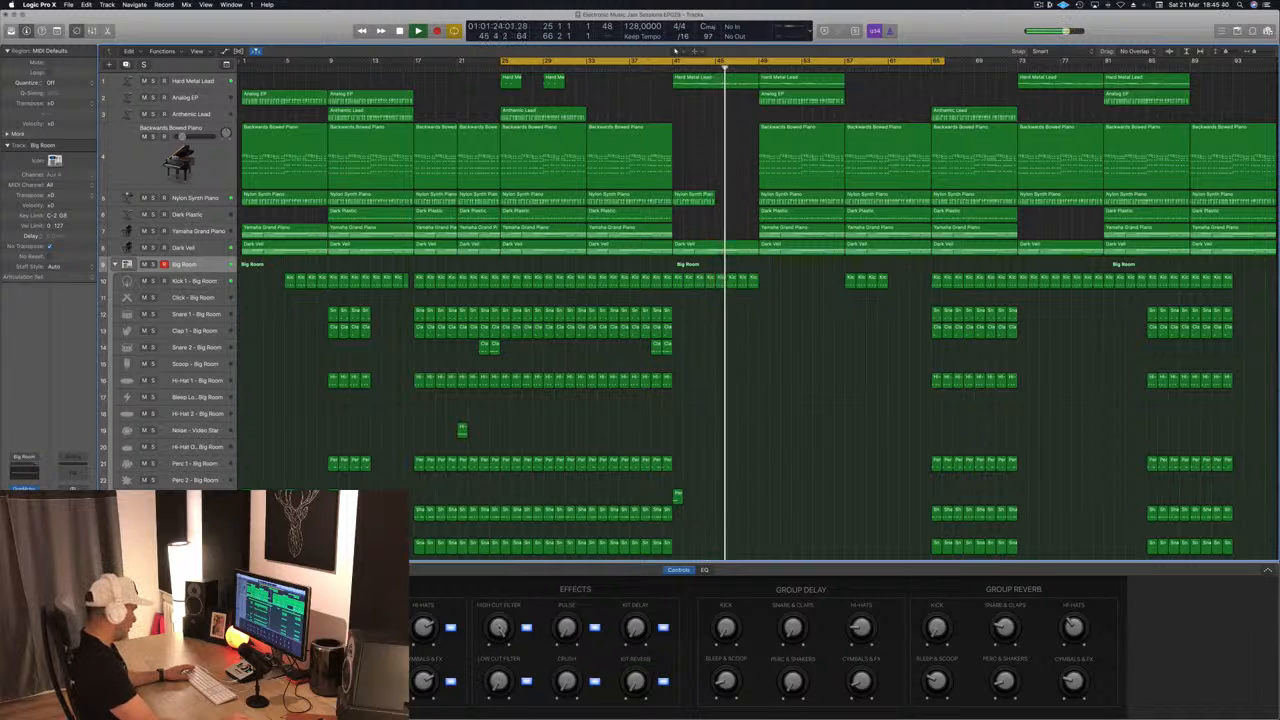
drag(498, 633, 497, 672)
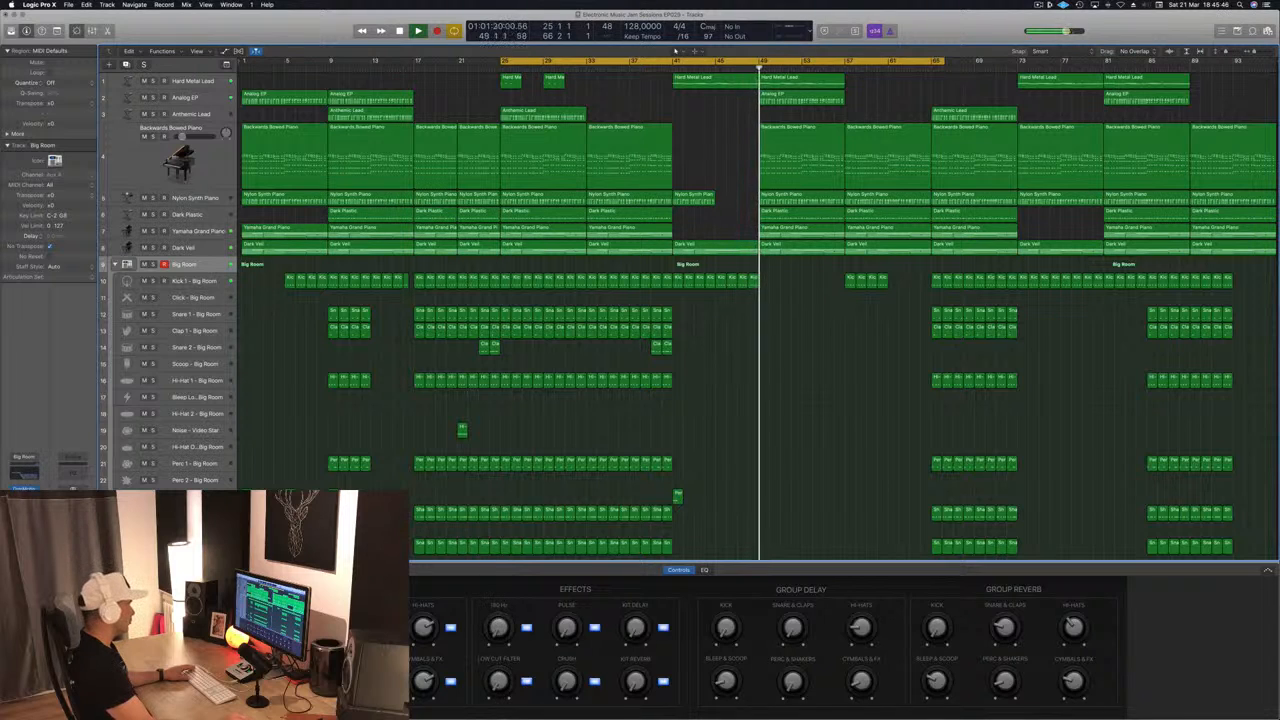
double_click(661, 70)
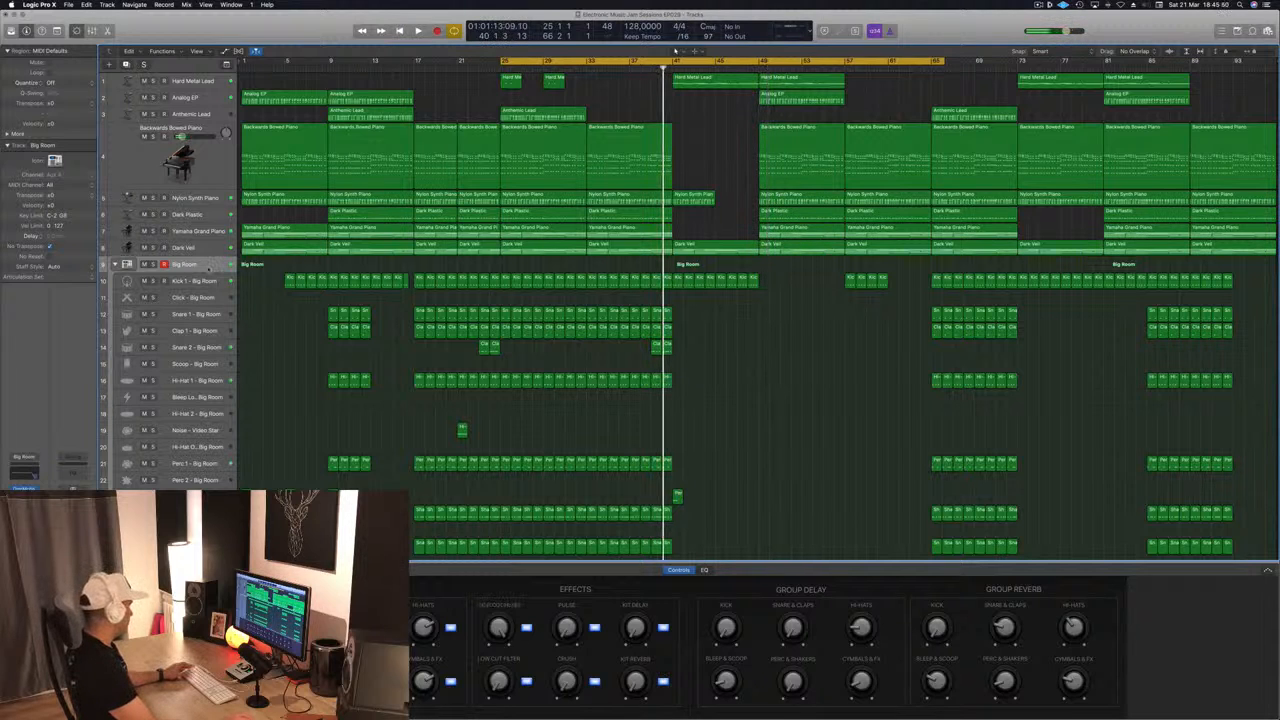
Show track automation and display the High Cut Filter curve on the Big Room track.
key(a)
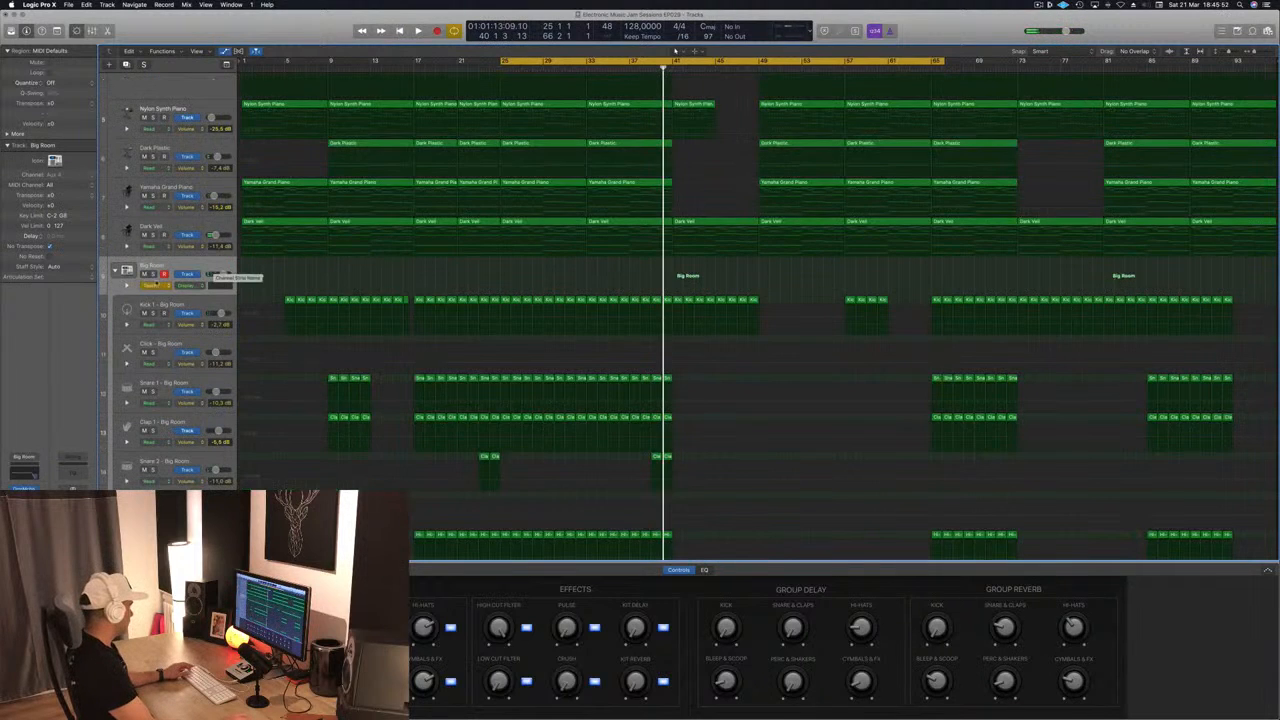
click(156, 286)
click(177, 285)
click(190, 286)
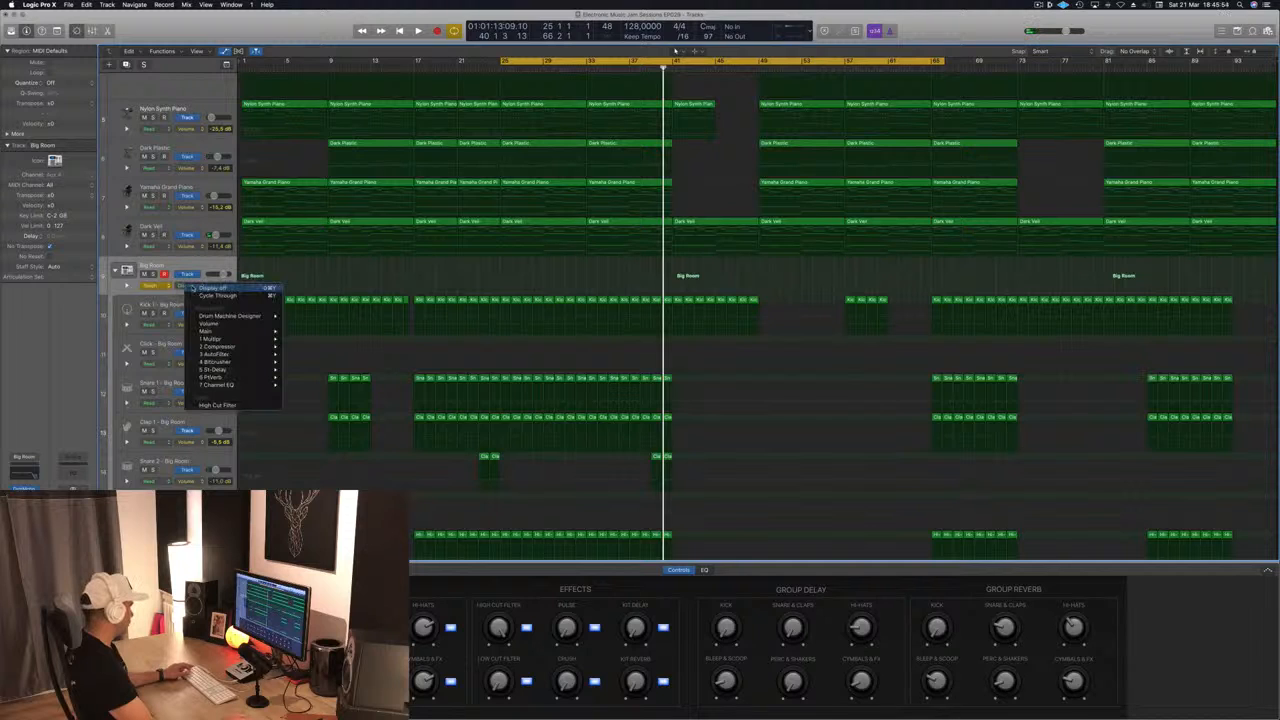
click(216, 405)
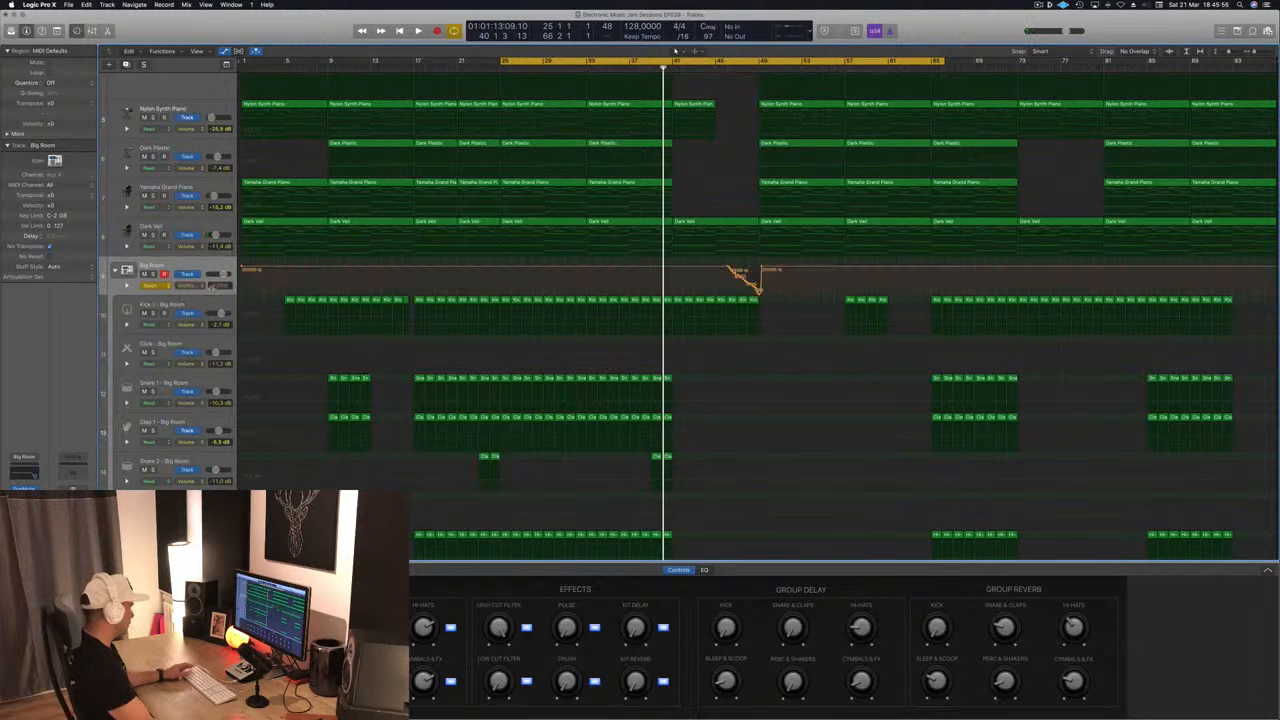
Switch Big Room's automation to Read and redraw its High Cut Filter curve as a straight ramp down from bar 41, resetting sharply at bar 49.
click(158, 285)
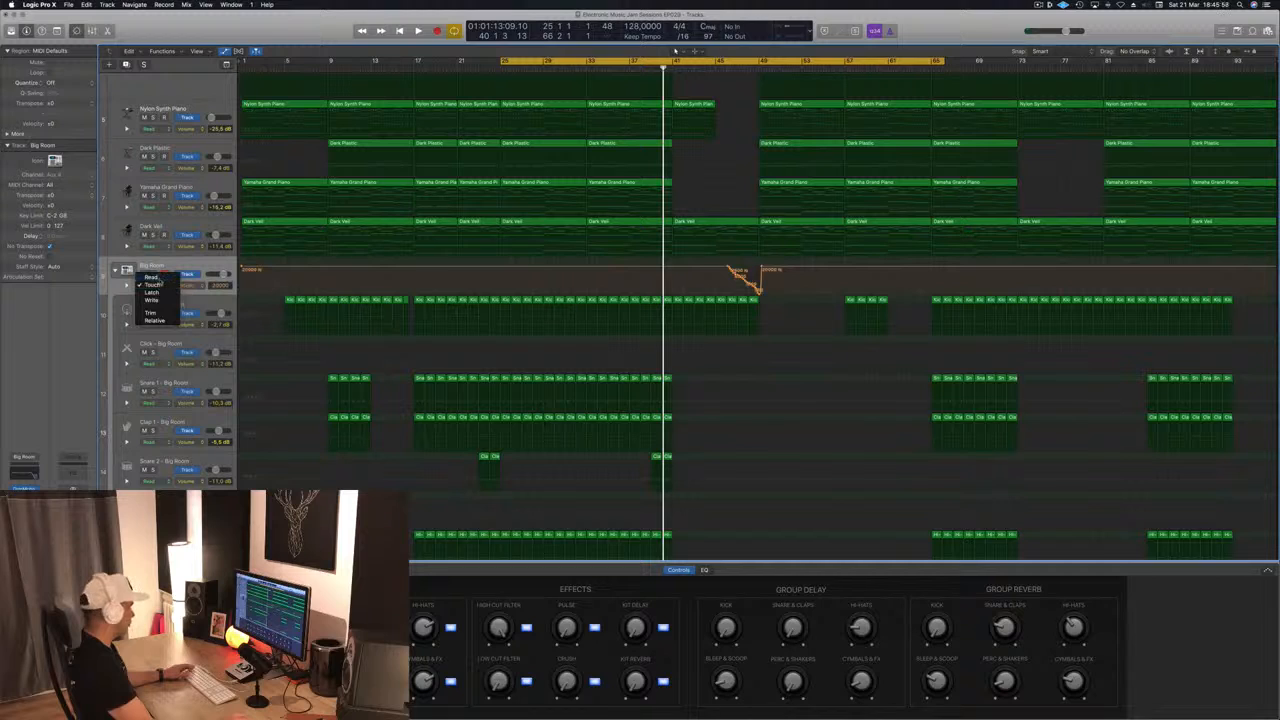
click(152, 277)
drag(758, 290, 672, 269)
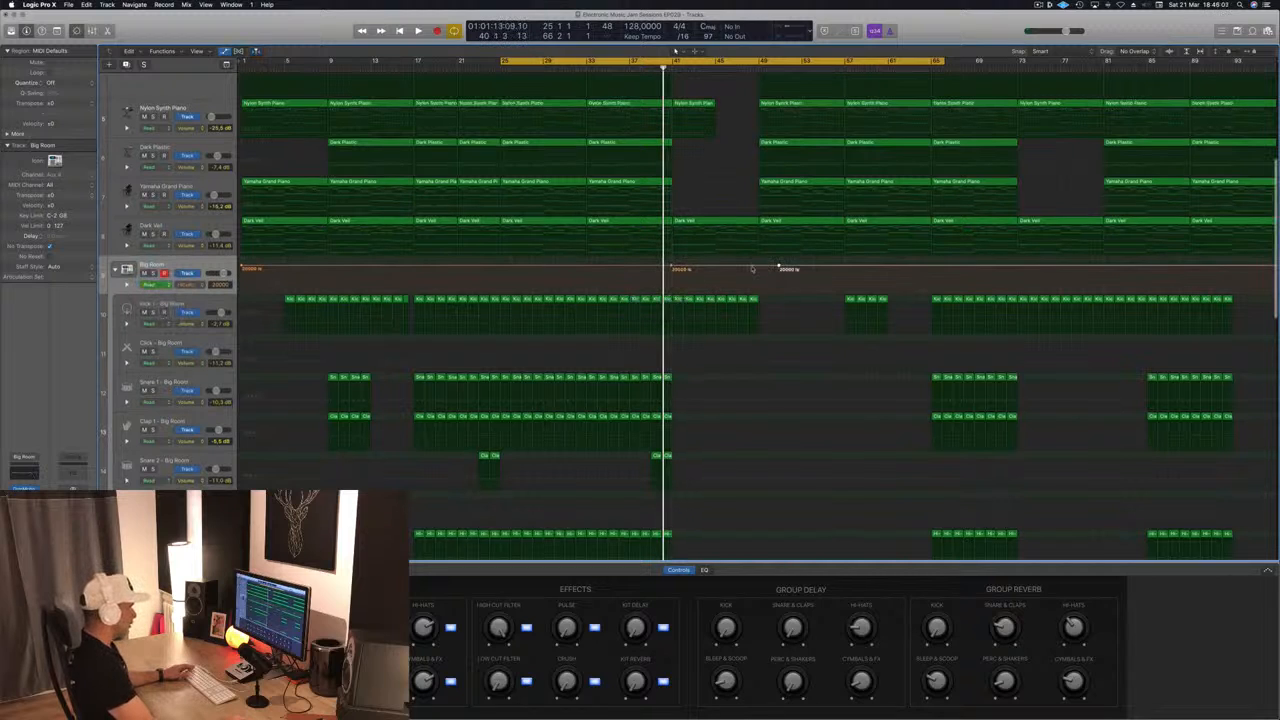
drag(758, 268, 763, 290)
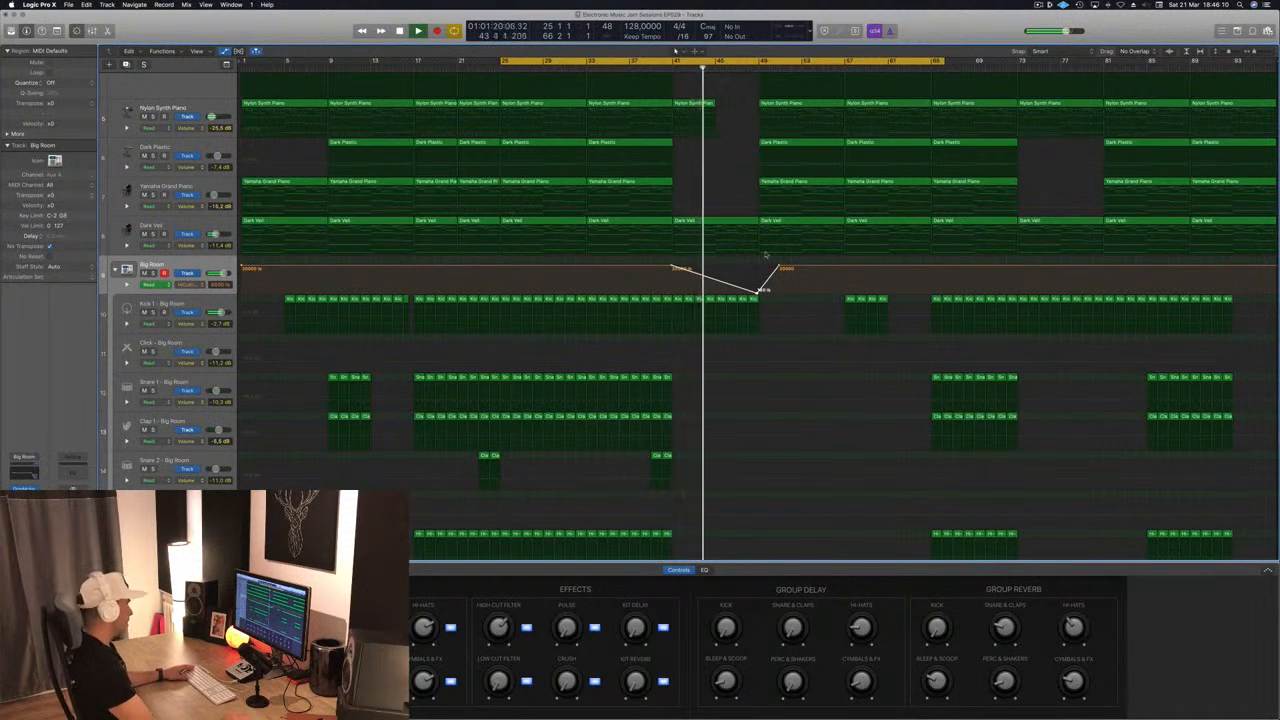
scroll(719, 205, up, 2)
scroll(719, 205, up, 3)
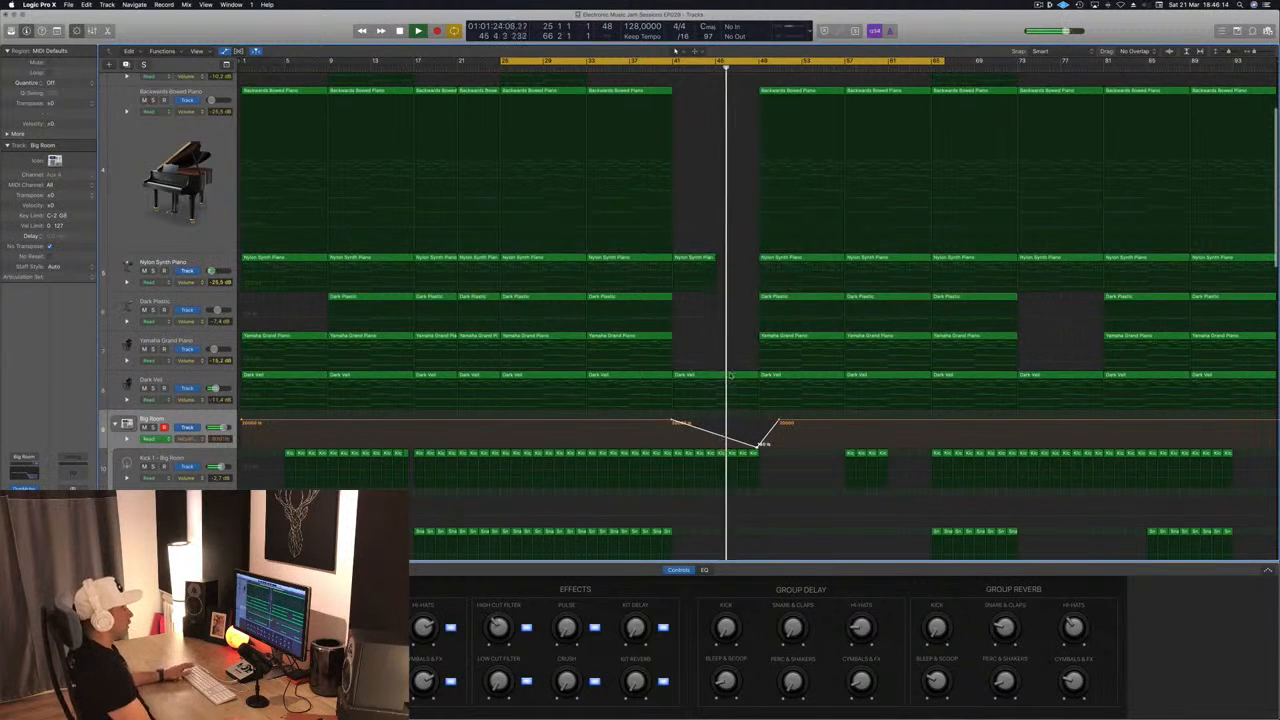
drag(780, 421, 757, 421)
Restart playback around bar 25 and draw a second High Cut Filter sweep falling from bar 25, with a sharp reset at bar 29.
key(space)
key(space)
key(space)
key(space)
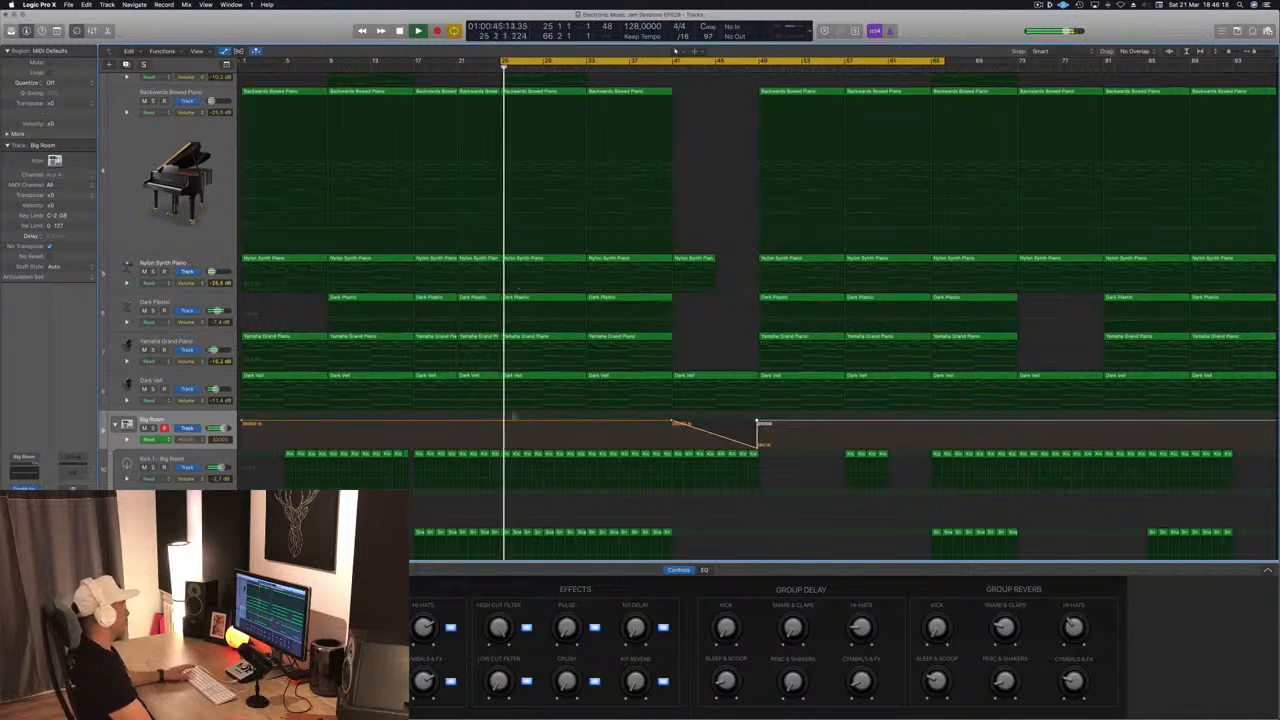
click(500, 422)
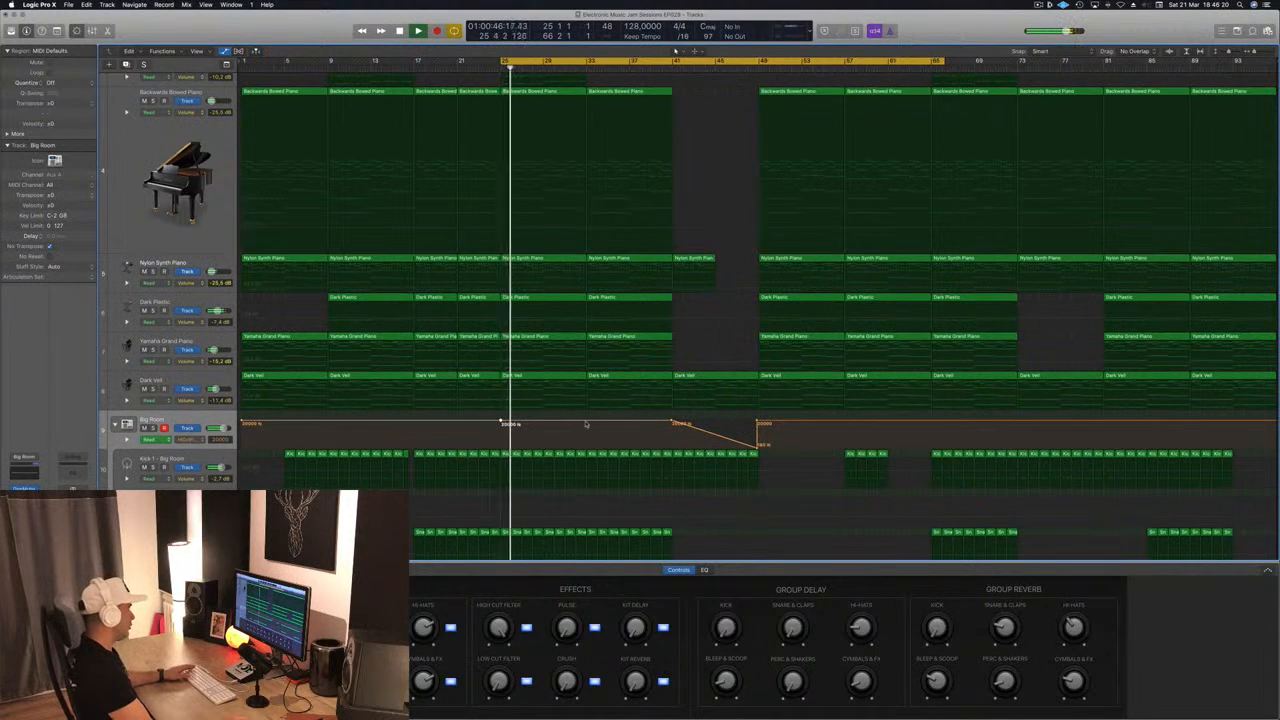
click(586, 424)
drag(547, 424, 547, 438)
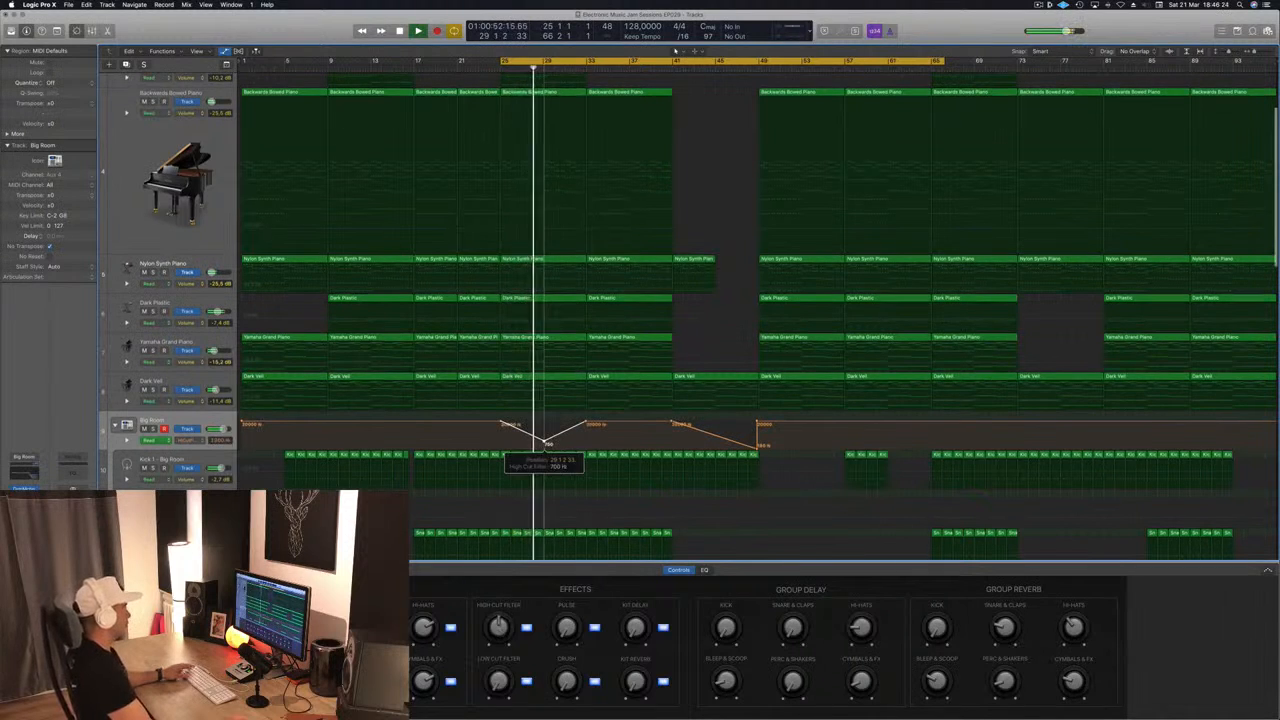
drag(547, 443, 547, 424)
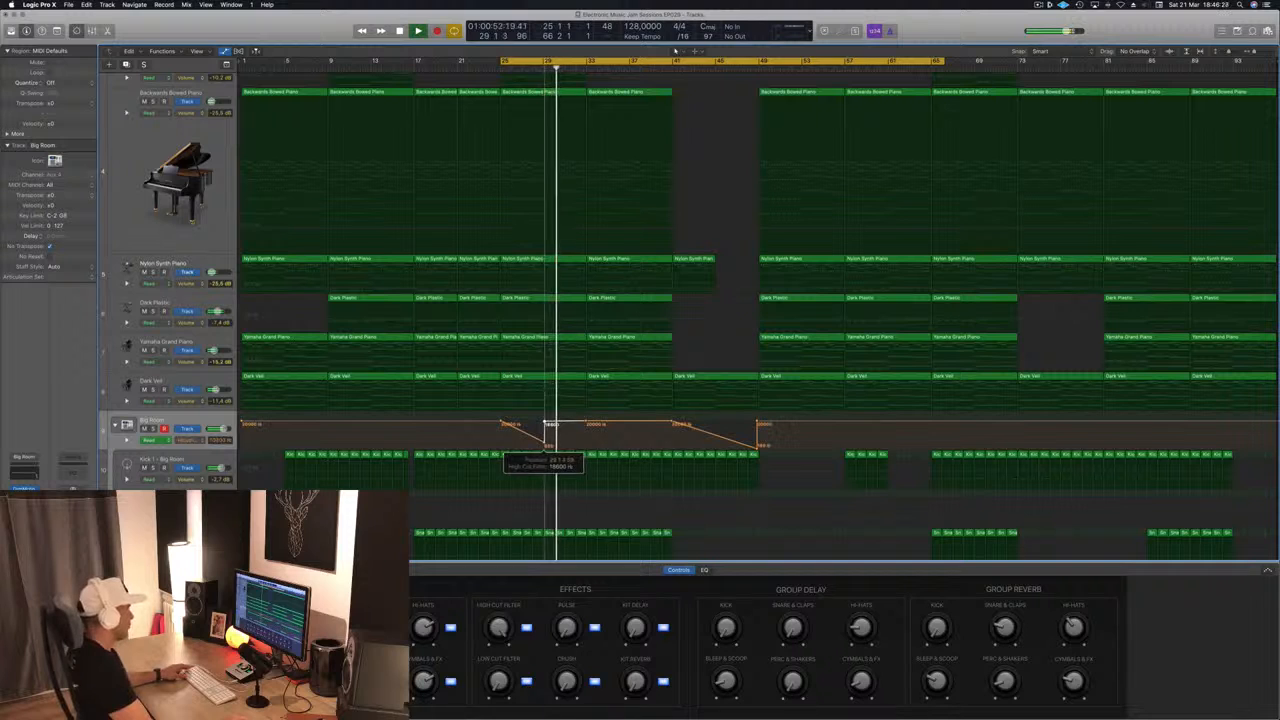
Align the High Cut Filter reset point with bar 29 at 20000 Hz and check the sweep during playback.
key(Return)
click(543, 443)
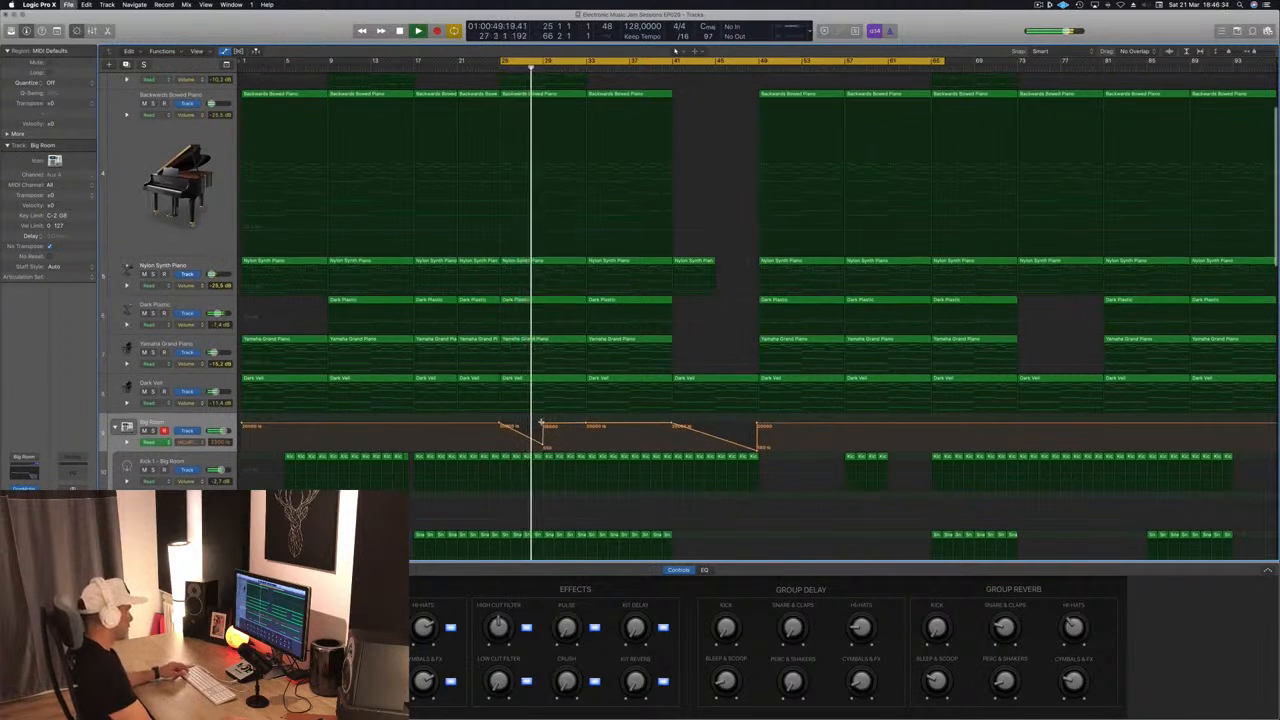
key(super+Right)
key(super+Right)
key(super+Right)
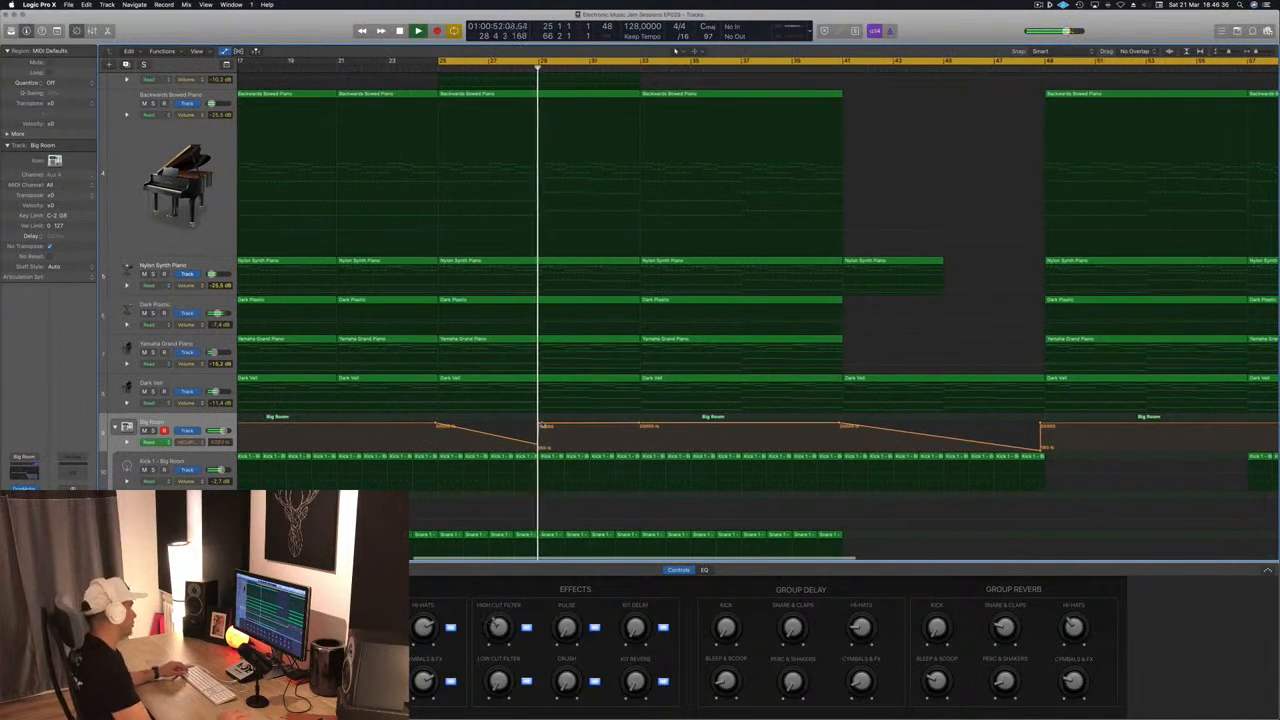
scroll(541, 428, down, 5)
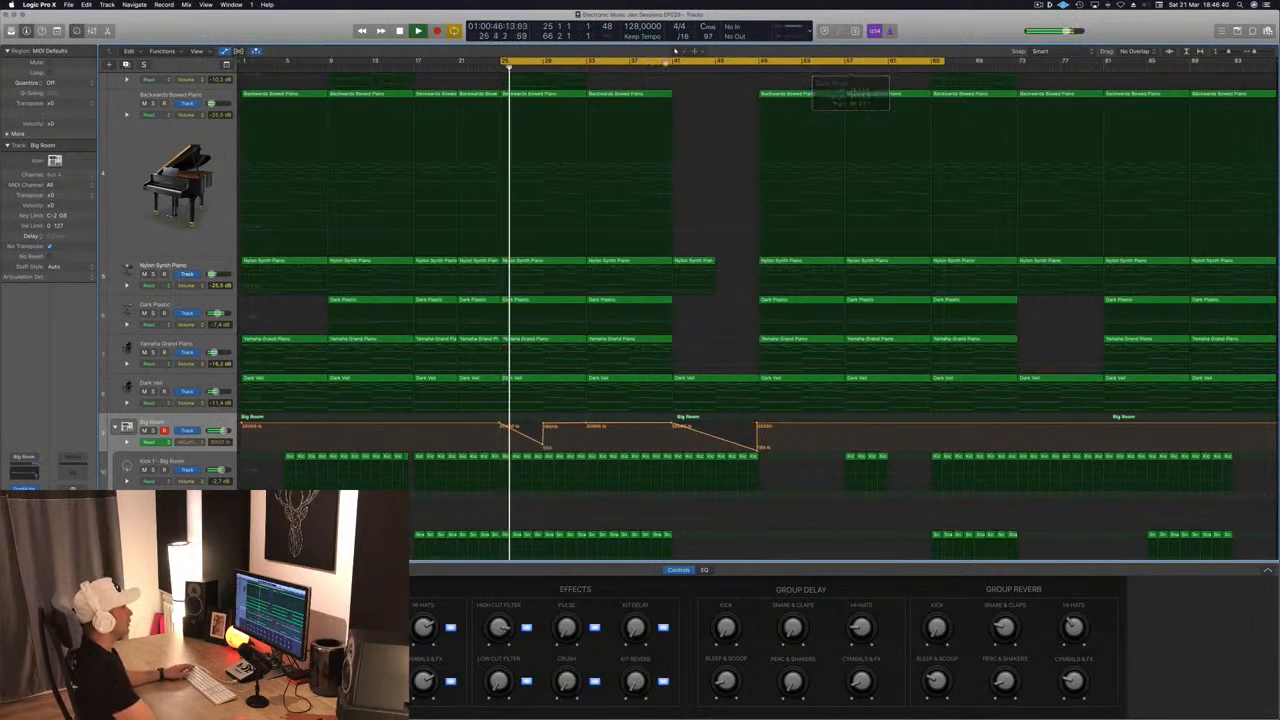
Set the cycle range to bars 41 to 57, play it back and hide the track automation.
drag(676, 57, 843, 72)
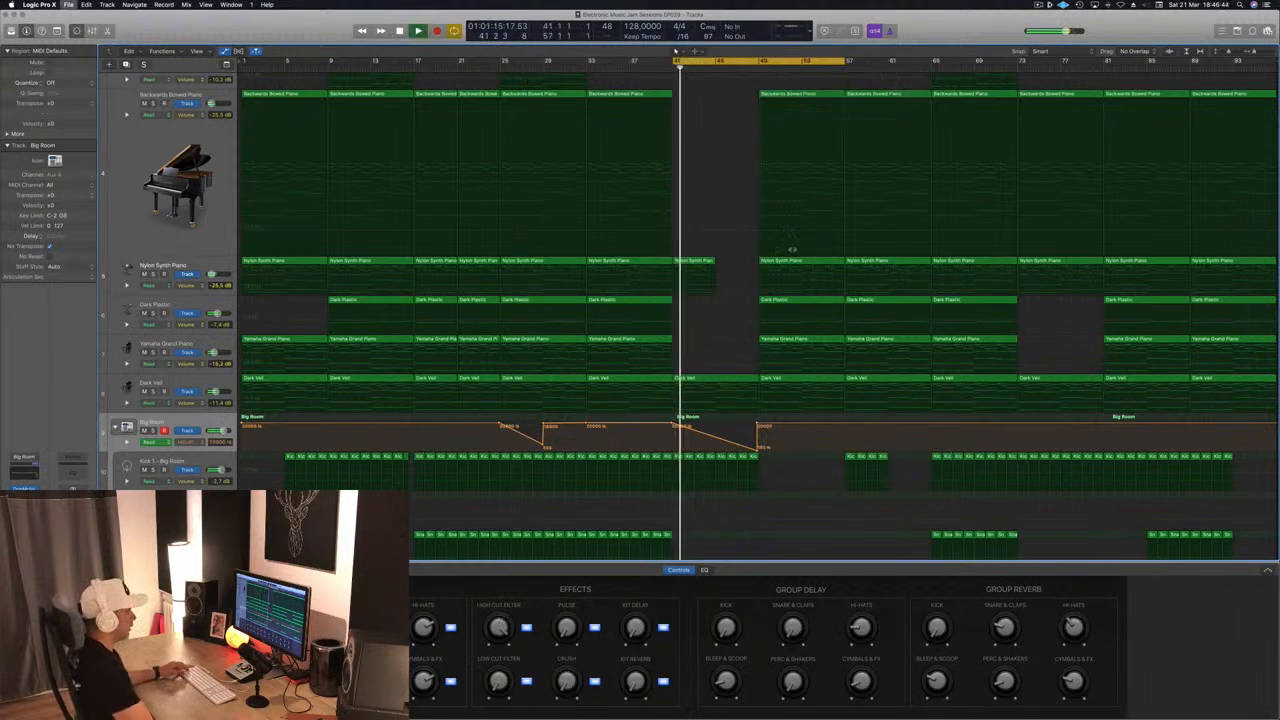
scroll(766, 353, down, 2)
scroll(763, 422, down, 2)
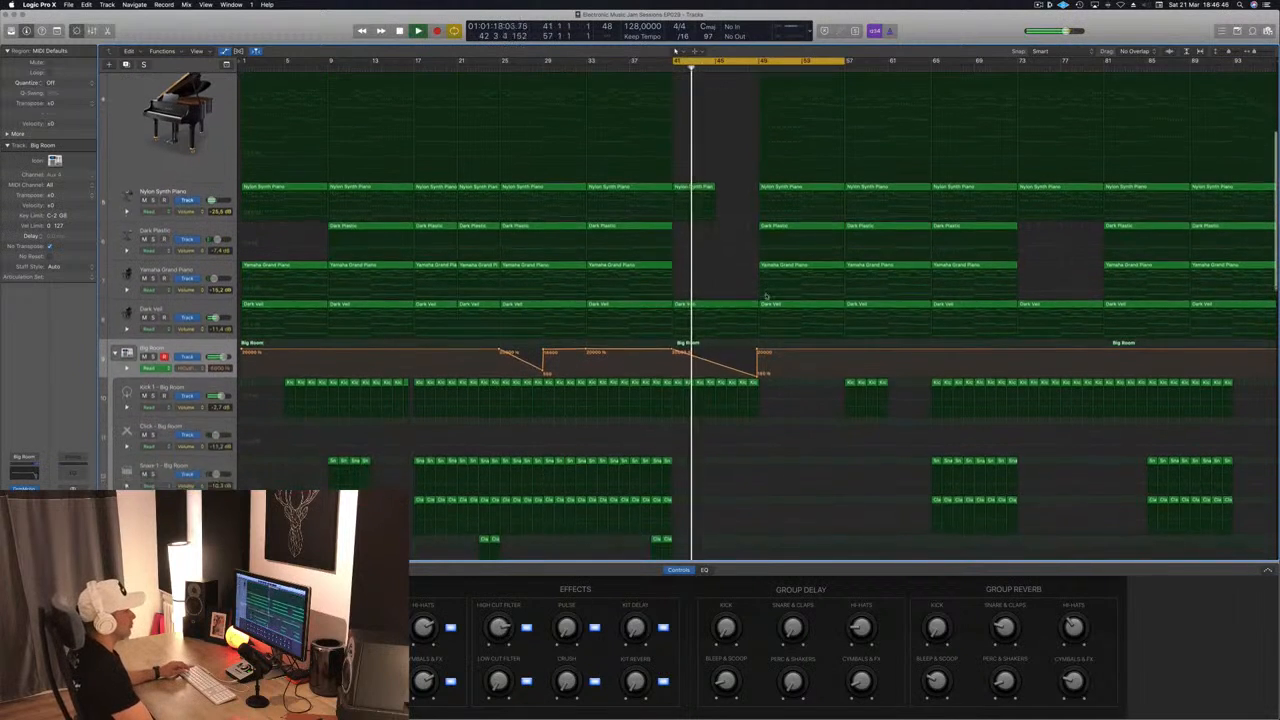
scroll(714, 323, up, 5)
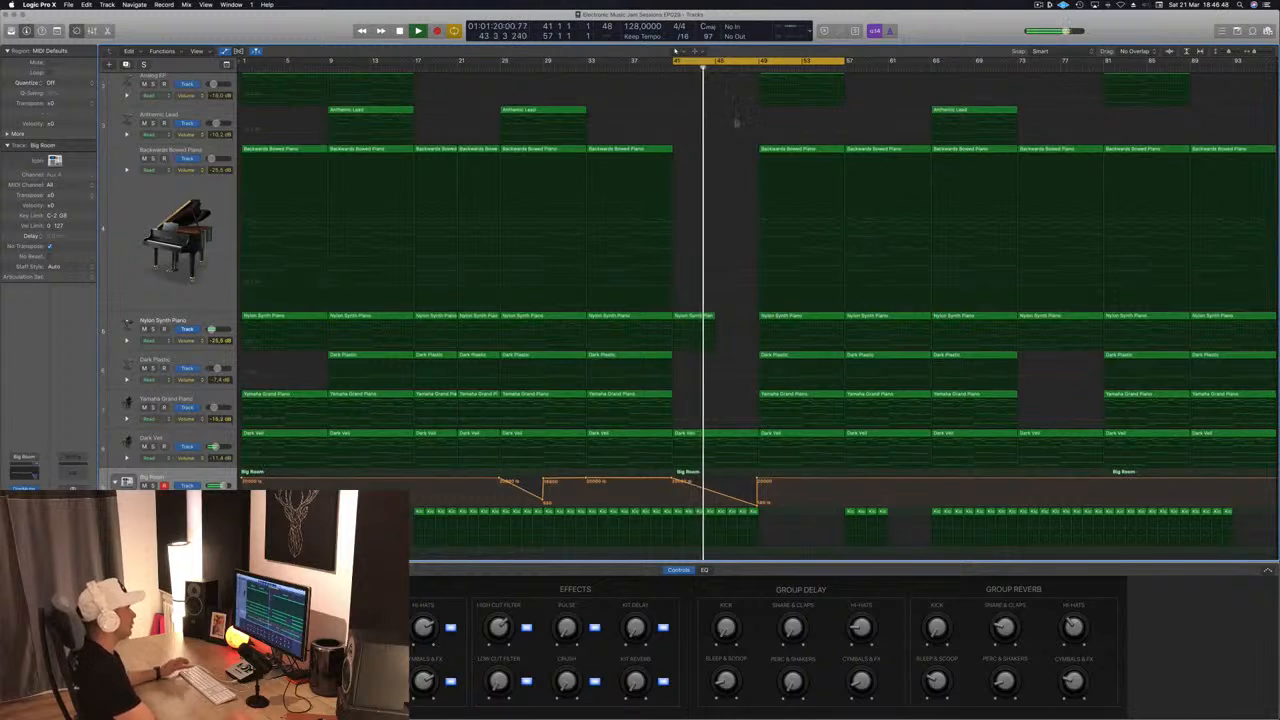
scroll(735, 123, down, 3)
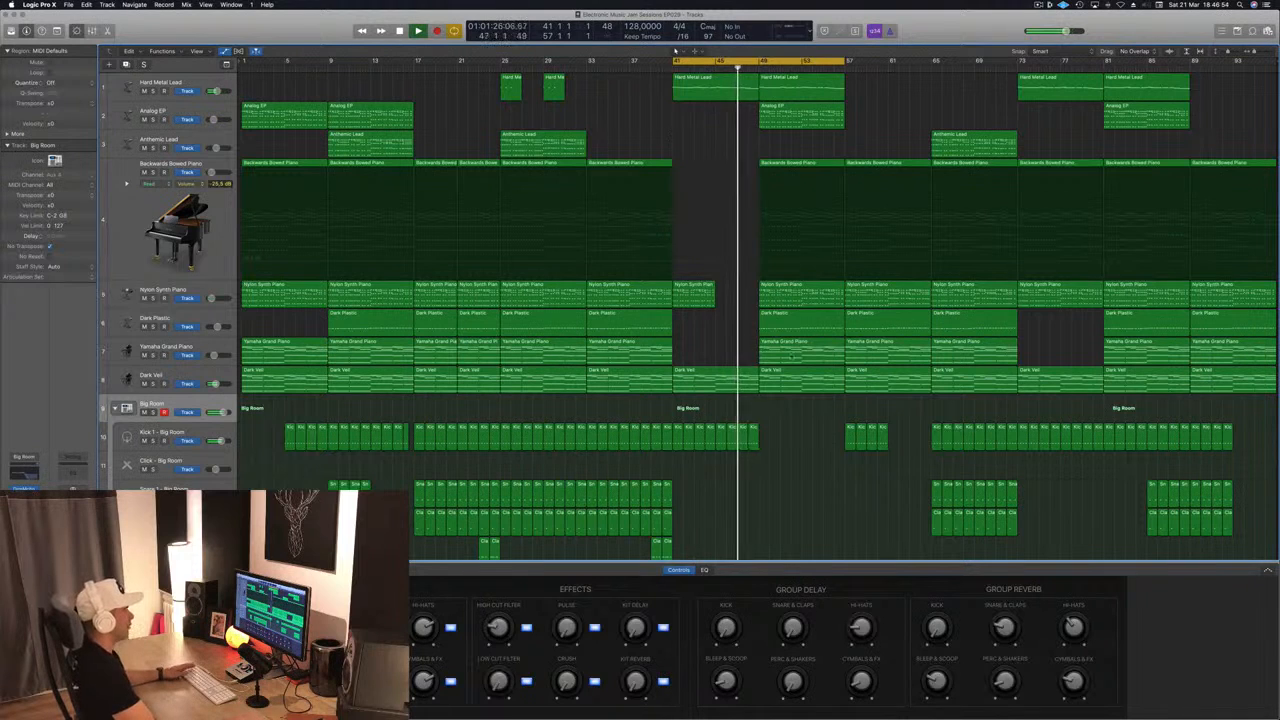
Remove the Dark Plastic region from bar 49 to 57, replay the transition around bar 49 and save the project.
click(808, 330)
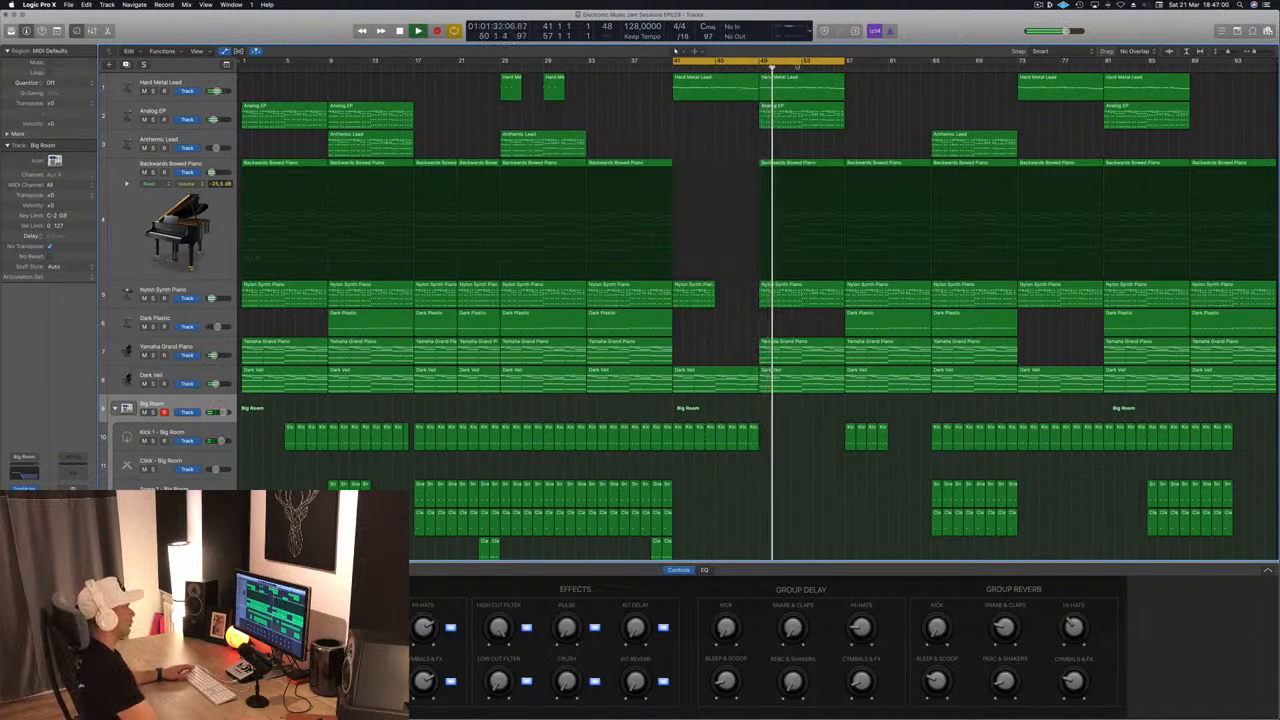
click(808, 87)
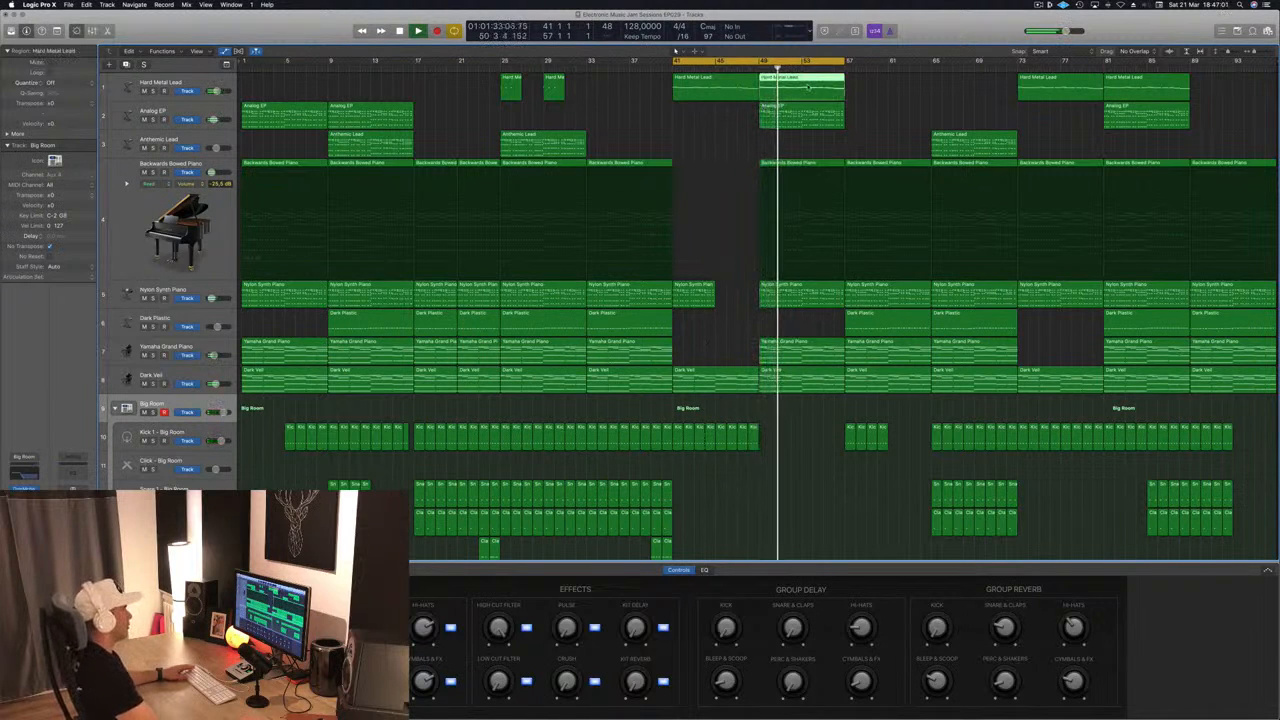
click(760, 67)
click(790, 116)
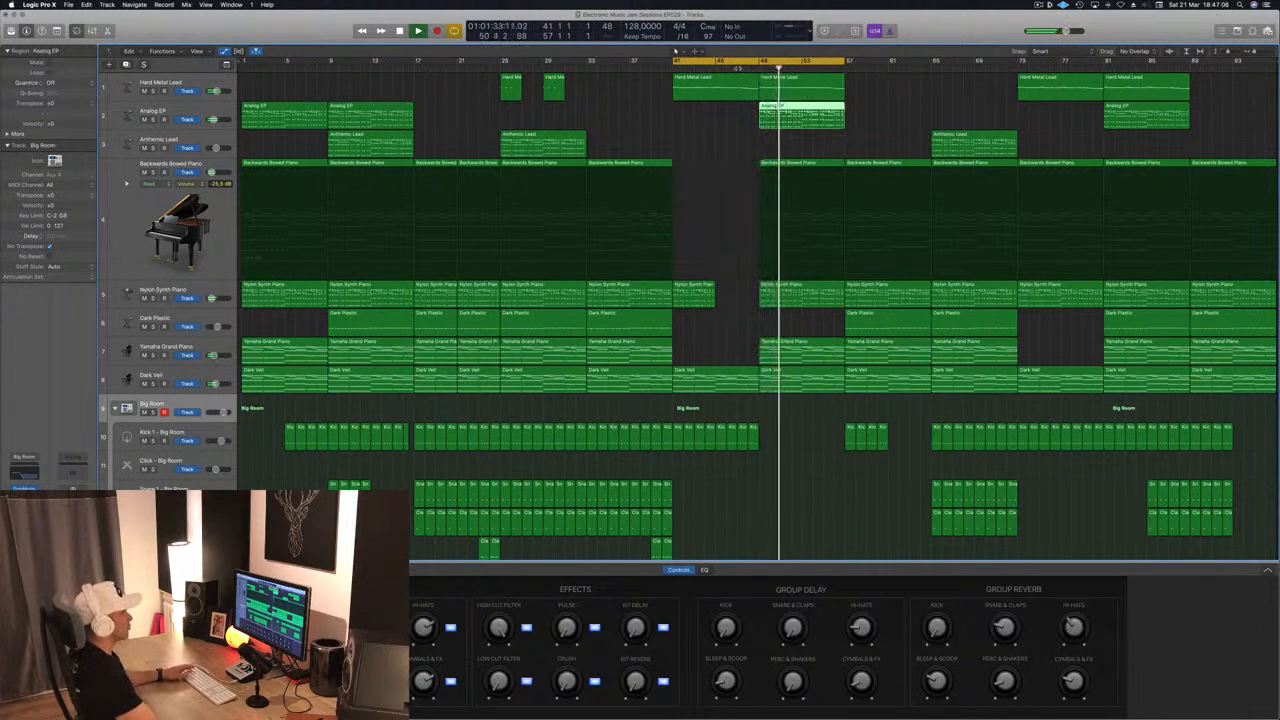
click(738, 68)
key(super+s)
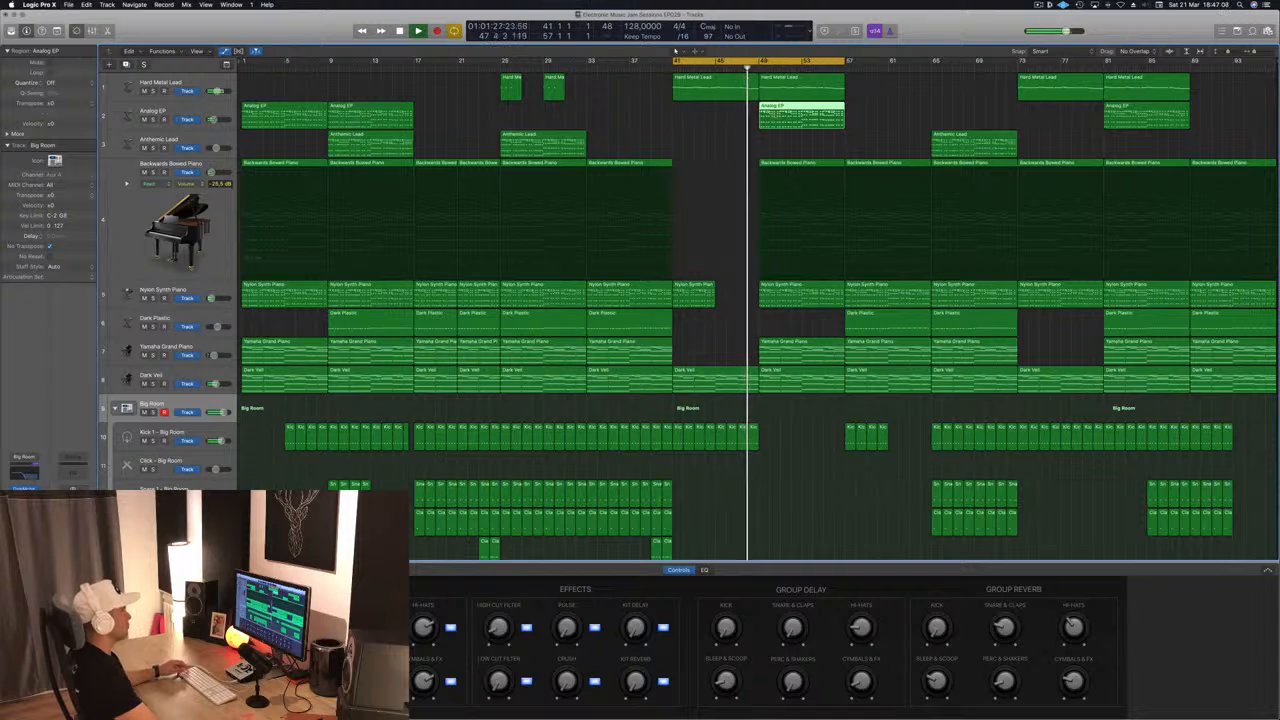
click(734, 123)
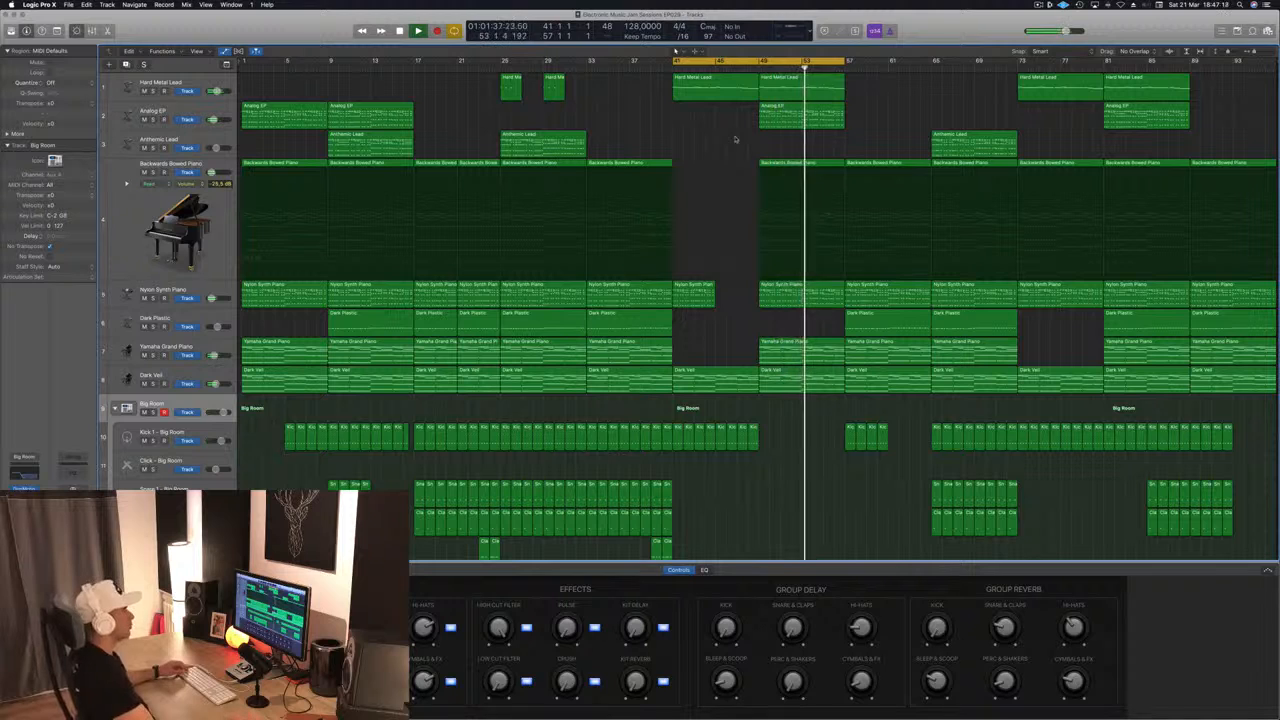
Delete the Kick 1 regions from bar 57 to 61 and audition the section with the cycle range extended to bar 65.
key(super+Right)
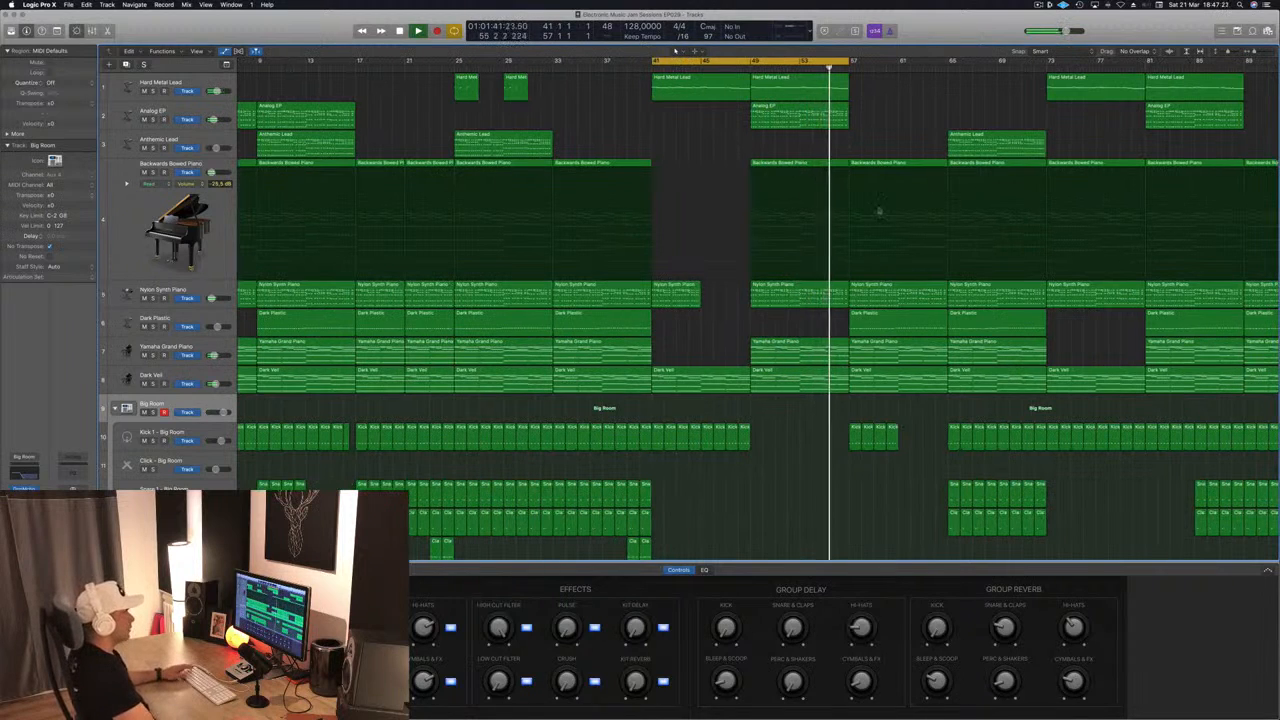
click(862, 427)
key(Delete)
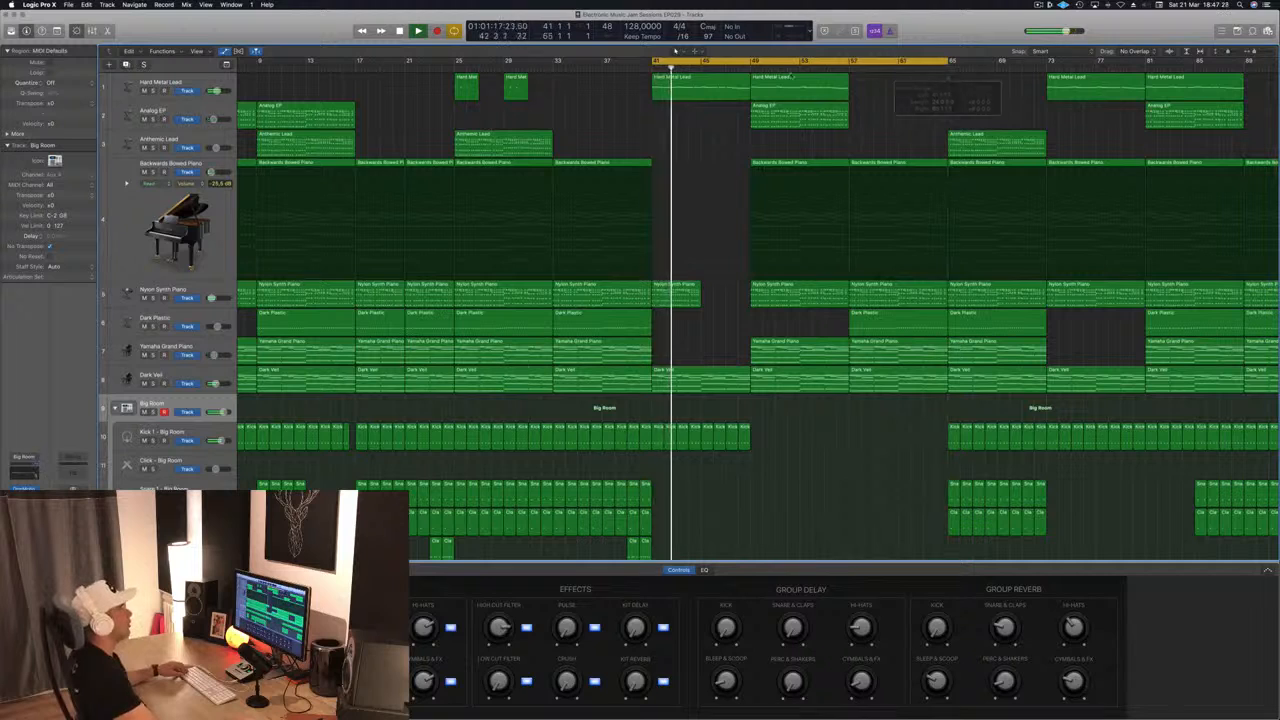
click(751, 68)
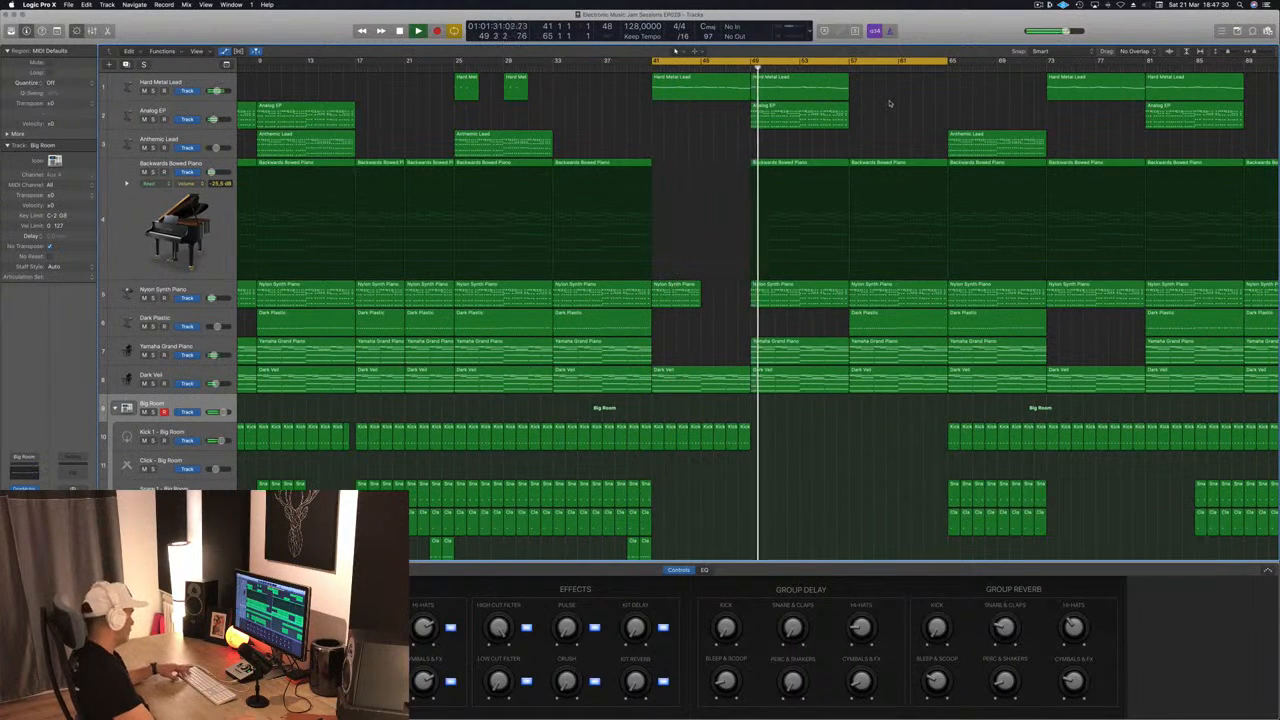
click(846, 67)
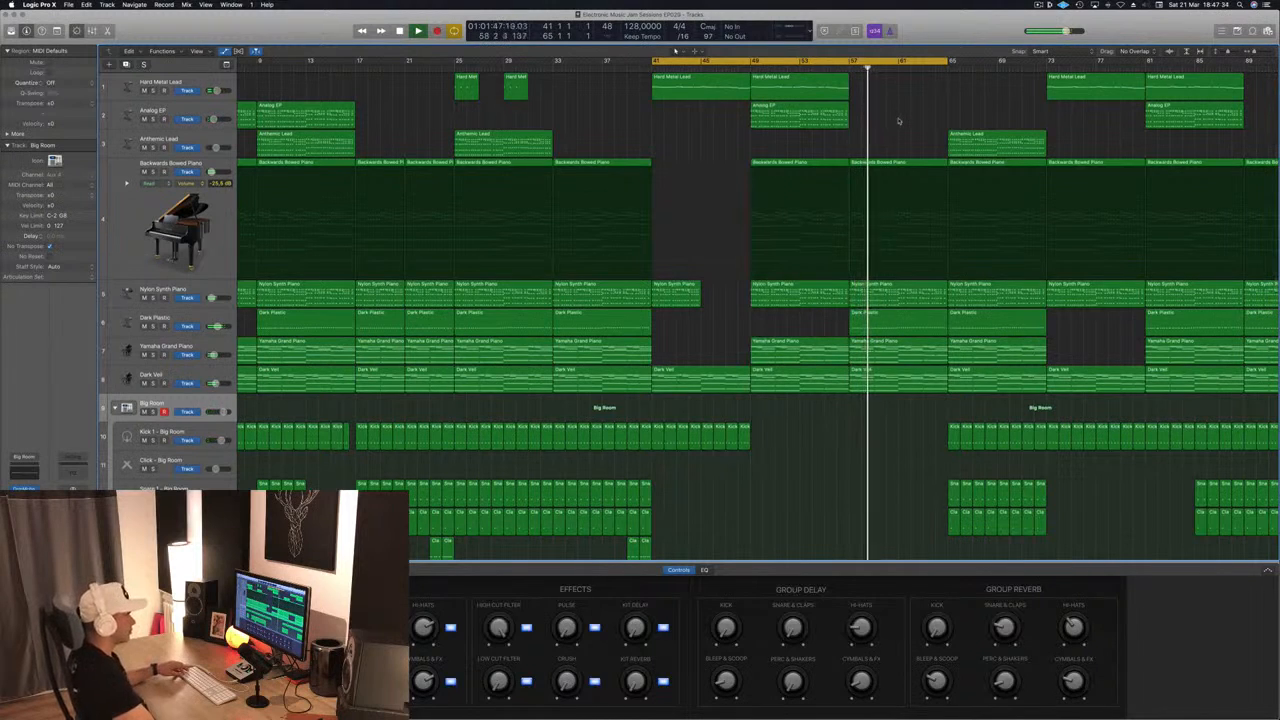
Copy the Anthemic Lead region from bar 65 to bar 57 while replaying from just before that point.
click(965, 140)
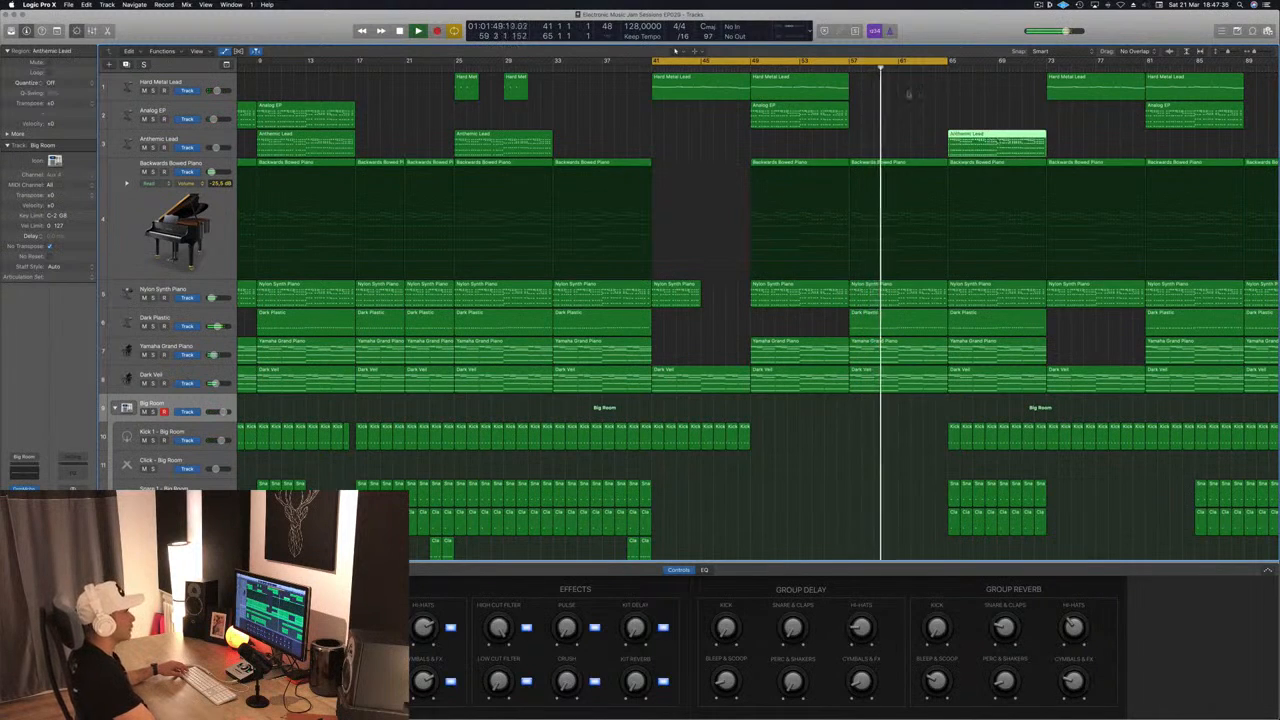
click(837, 70)
drag(1006, 148, 909, 151)
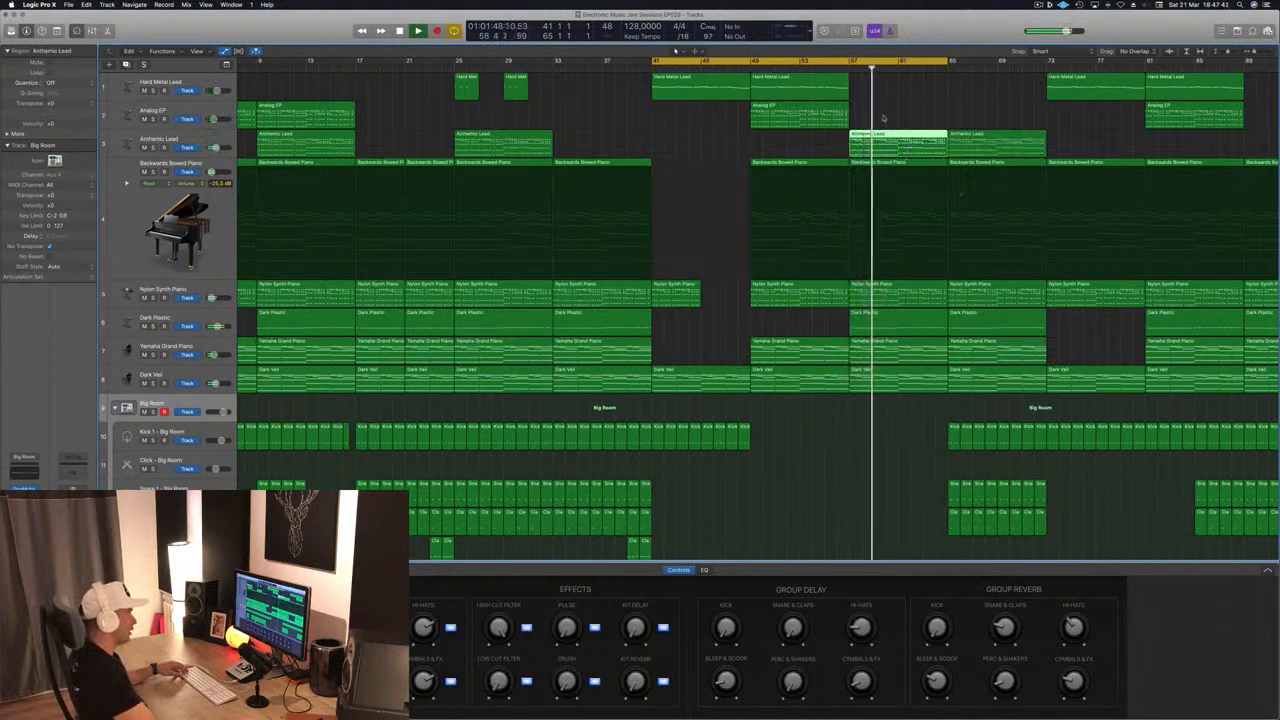
Copy the two Snare 2 fill regions before bar 41 to bar 57 and play them back.
scroll(738, 515, down, 6)
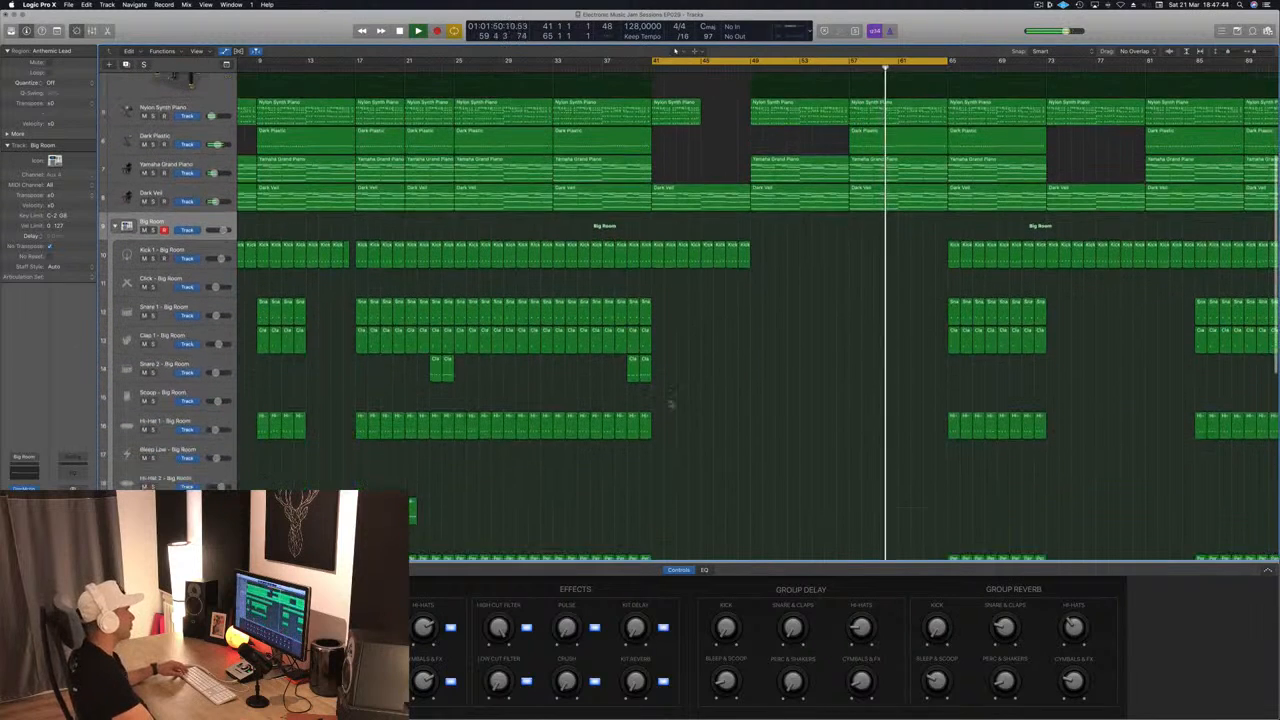
drag(614, 367, 861, 368)
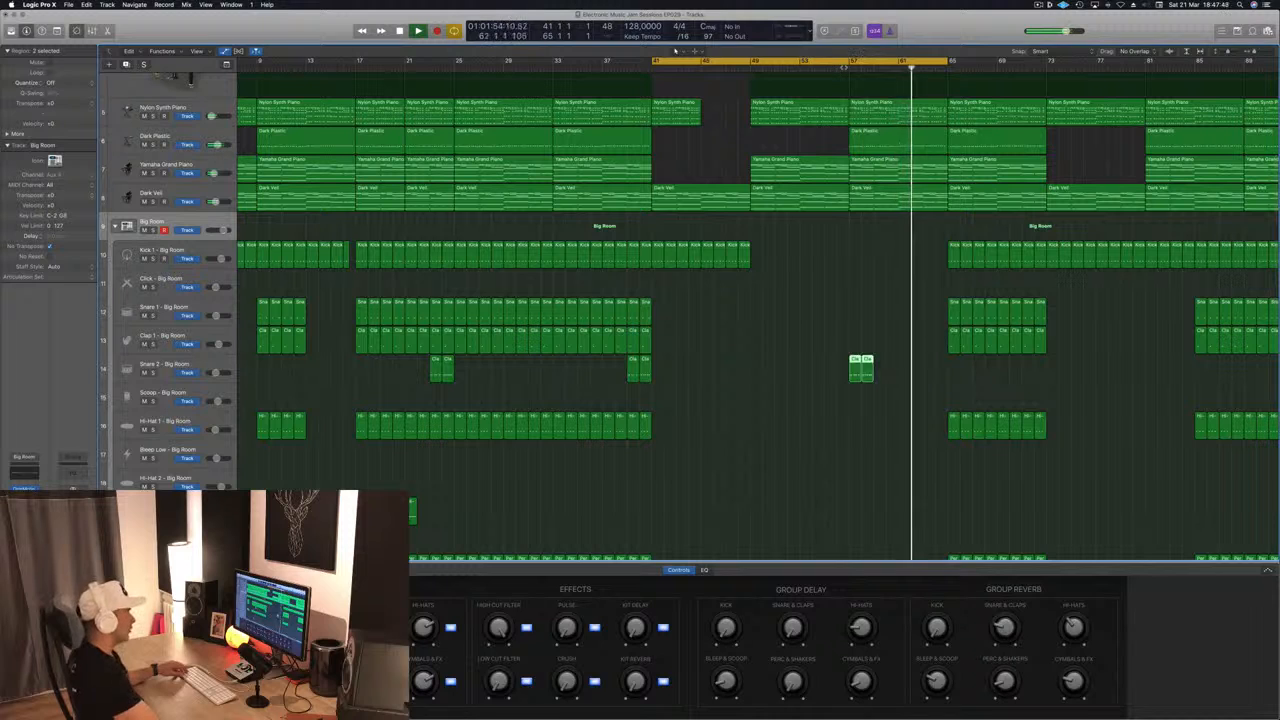
click(846, 67)
Rearrange the Snare 2 fill across bars 61 to 65, with two sparser regions followed by two denser ones, and replay from bar 57.
click(903, 357)
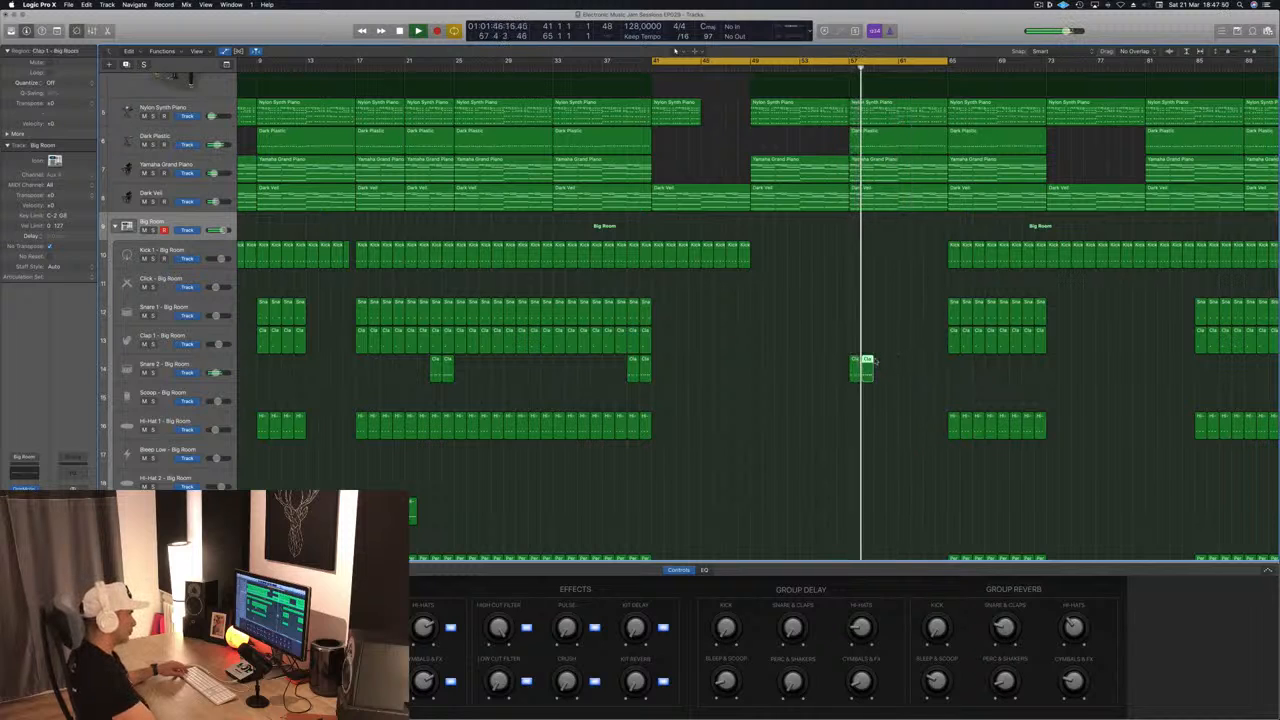
key(e)
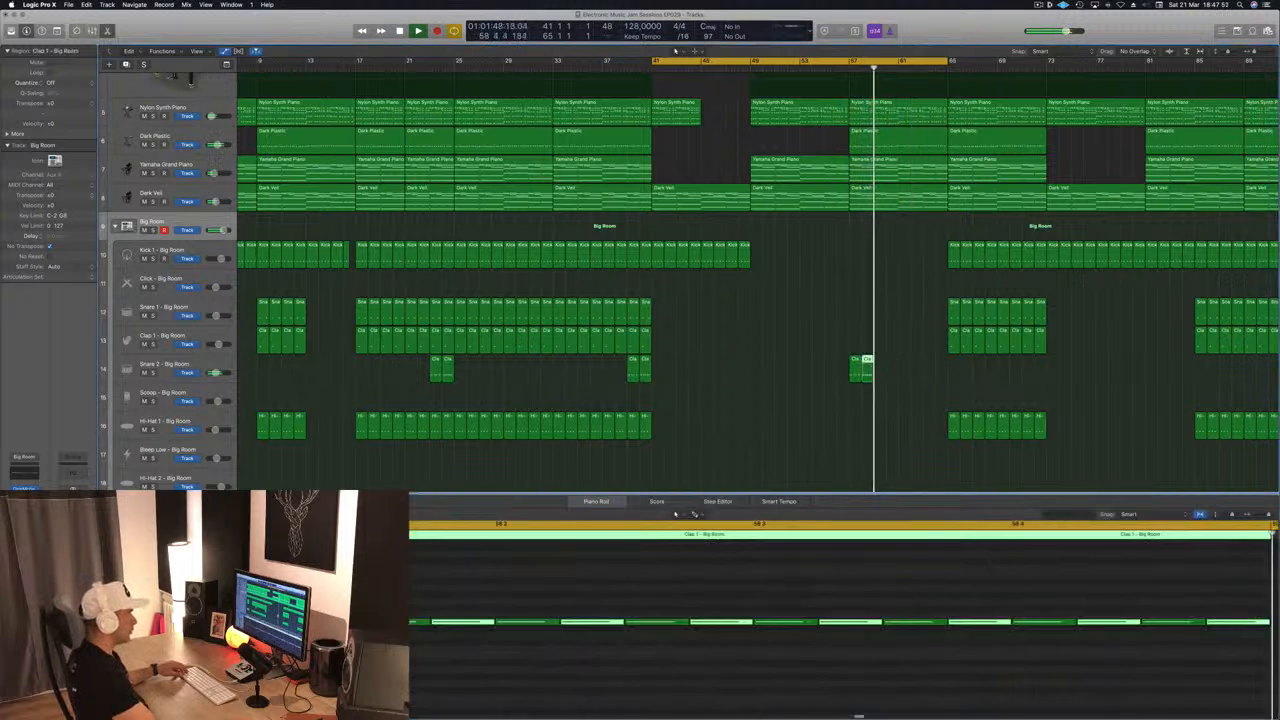
drag(898, 367, 931, 367)
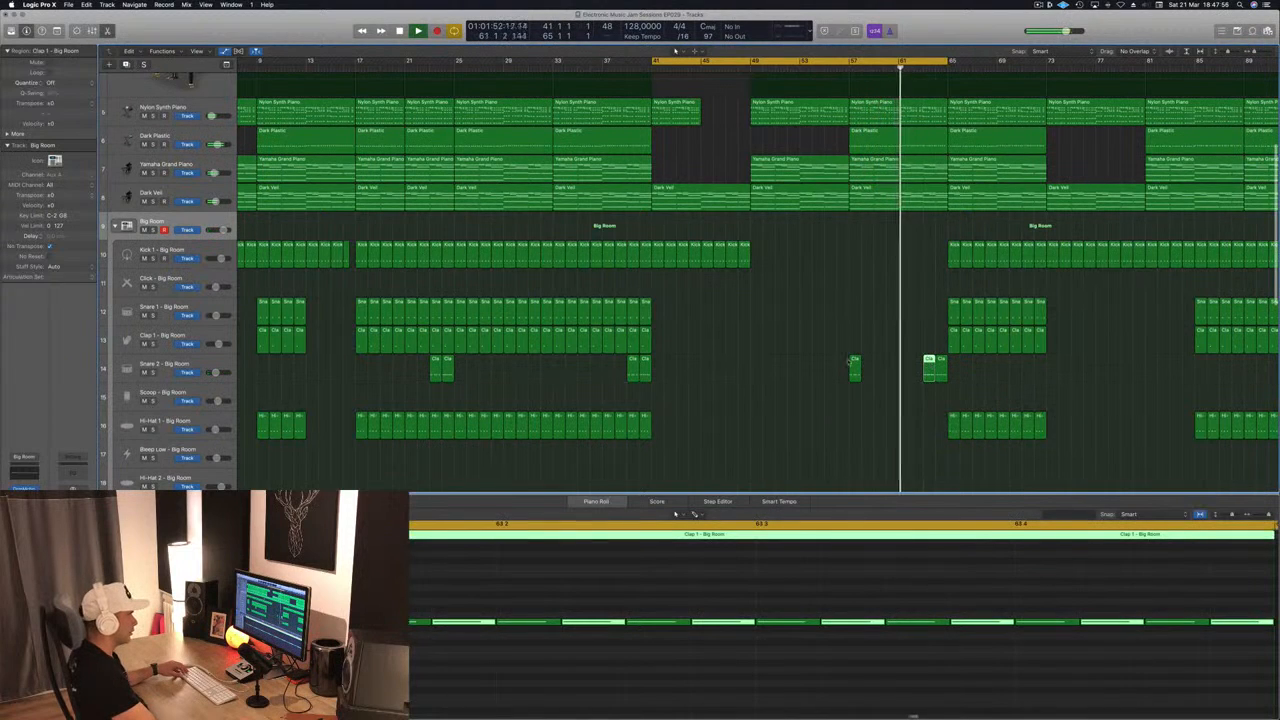
click(855, 361)
key(super+4)
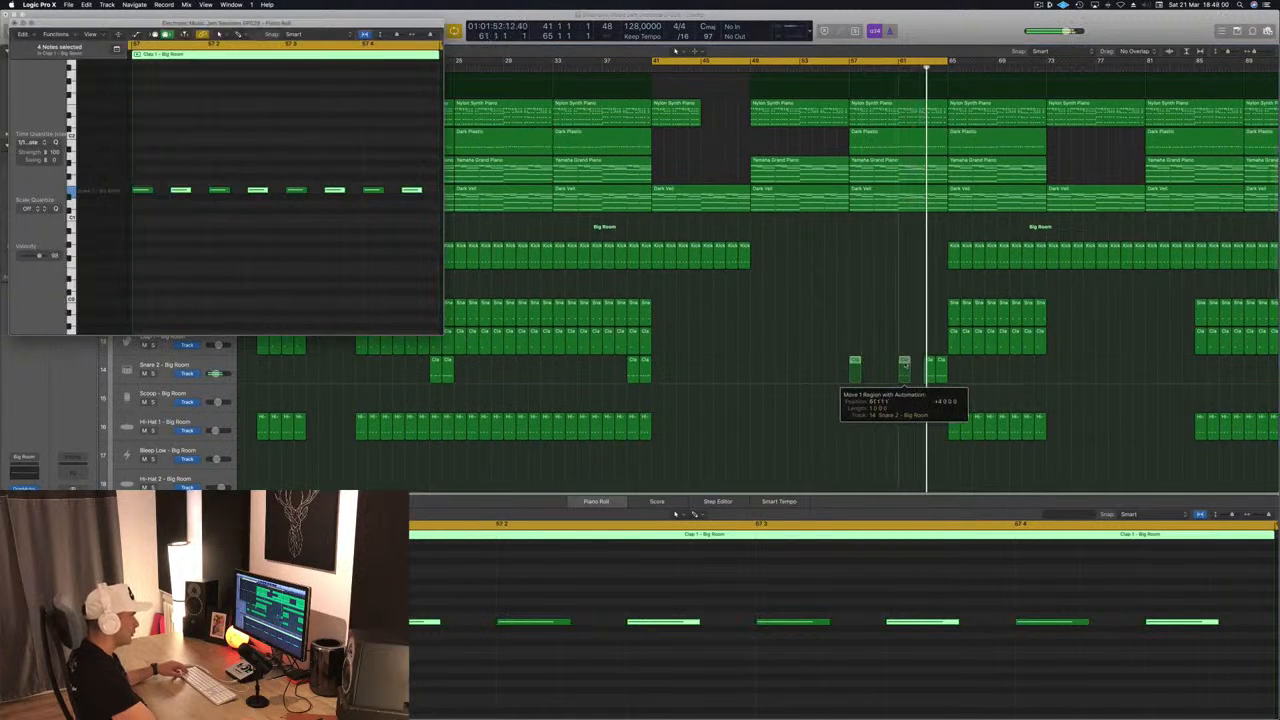
key(super+4)
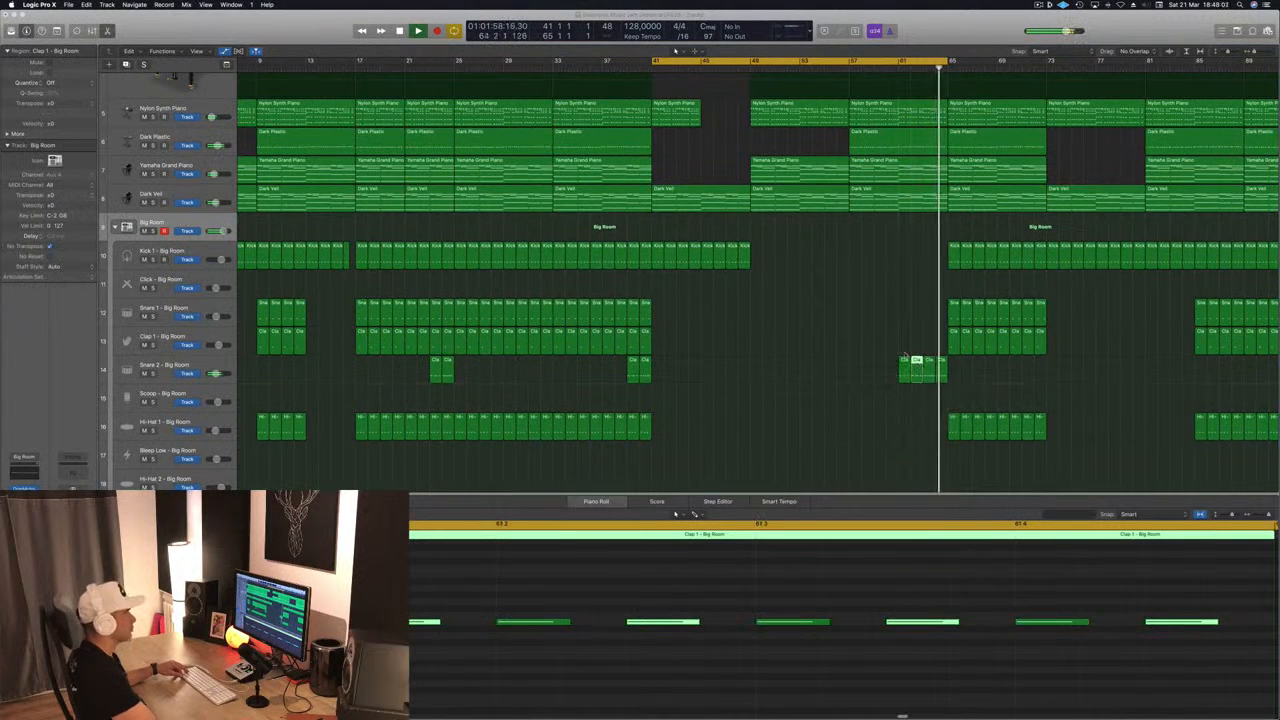
scroll(905, 366, up, 8)
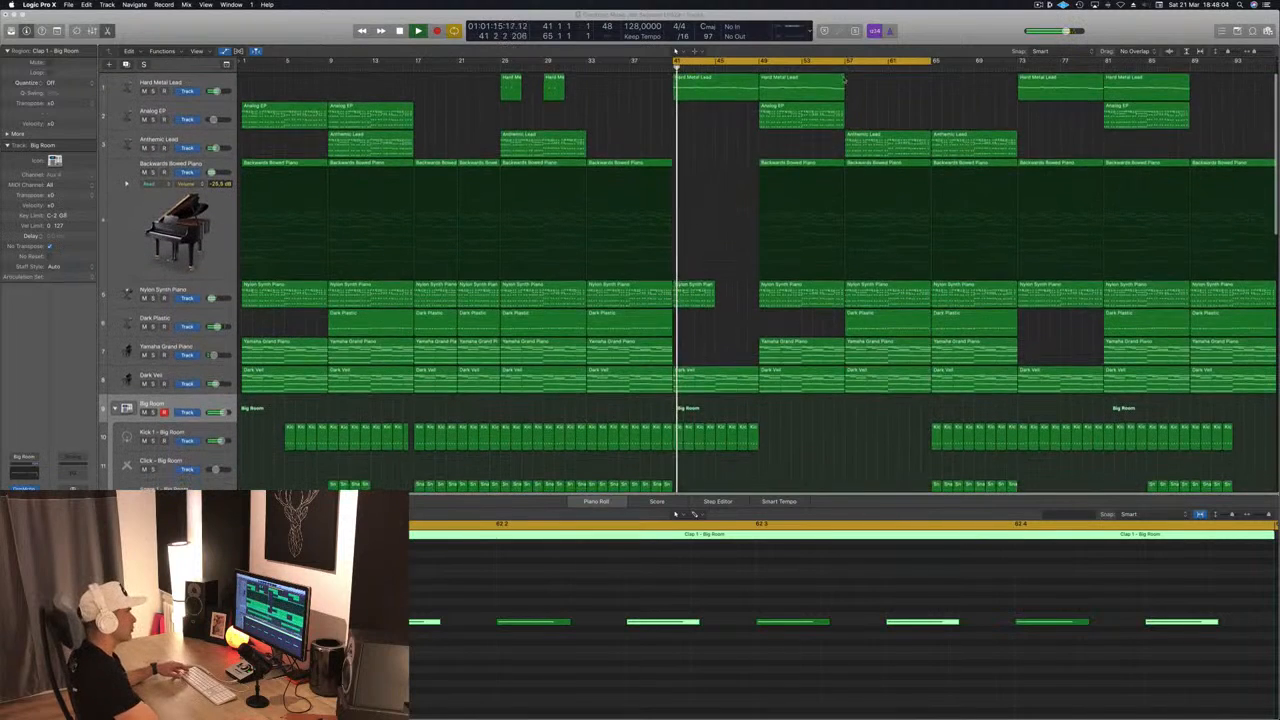
click(842, 68)
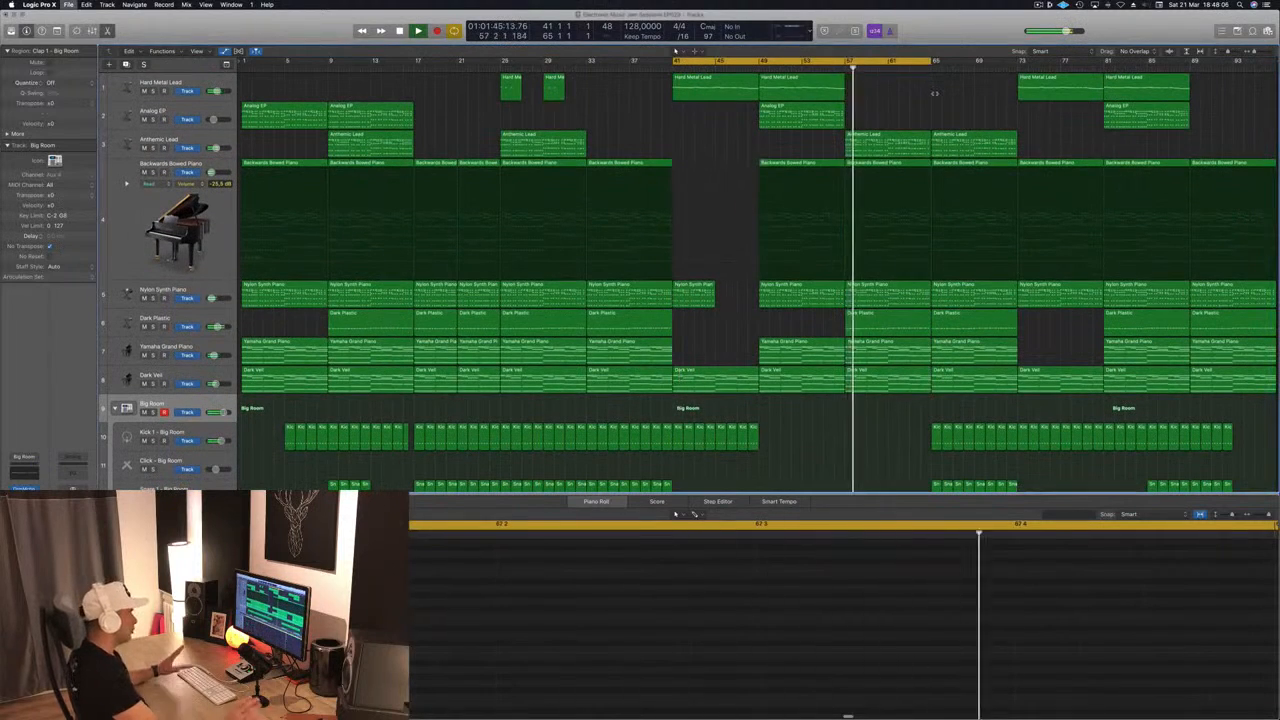
Close the piano roll, audition the drum arrangement from bar 41, and move the cycle range to bars 57 to 81.
scroll(895, 216, down, 3)
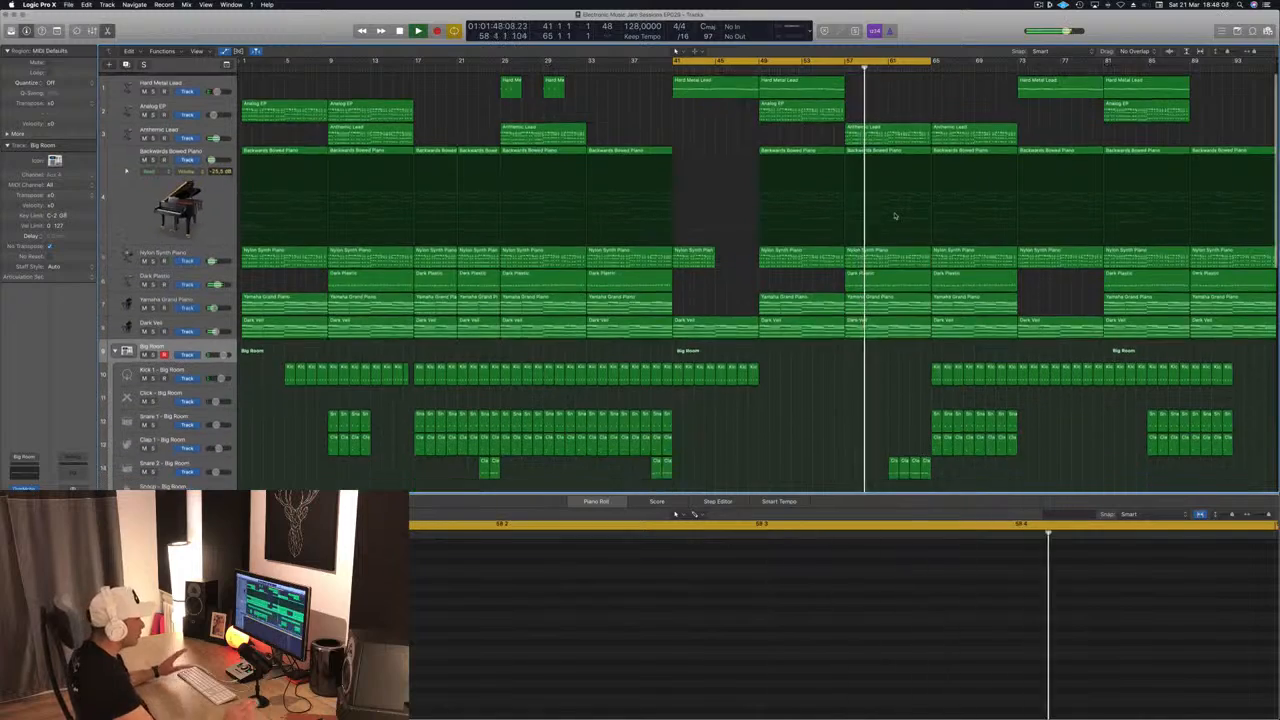
key(x)
key(x)
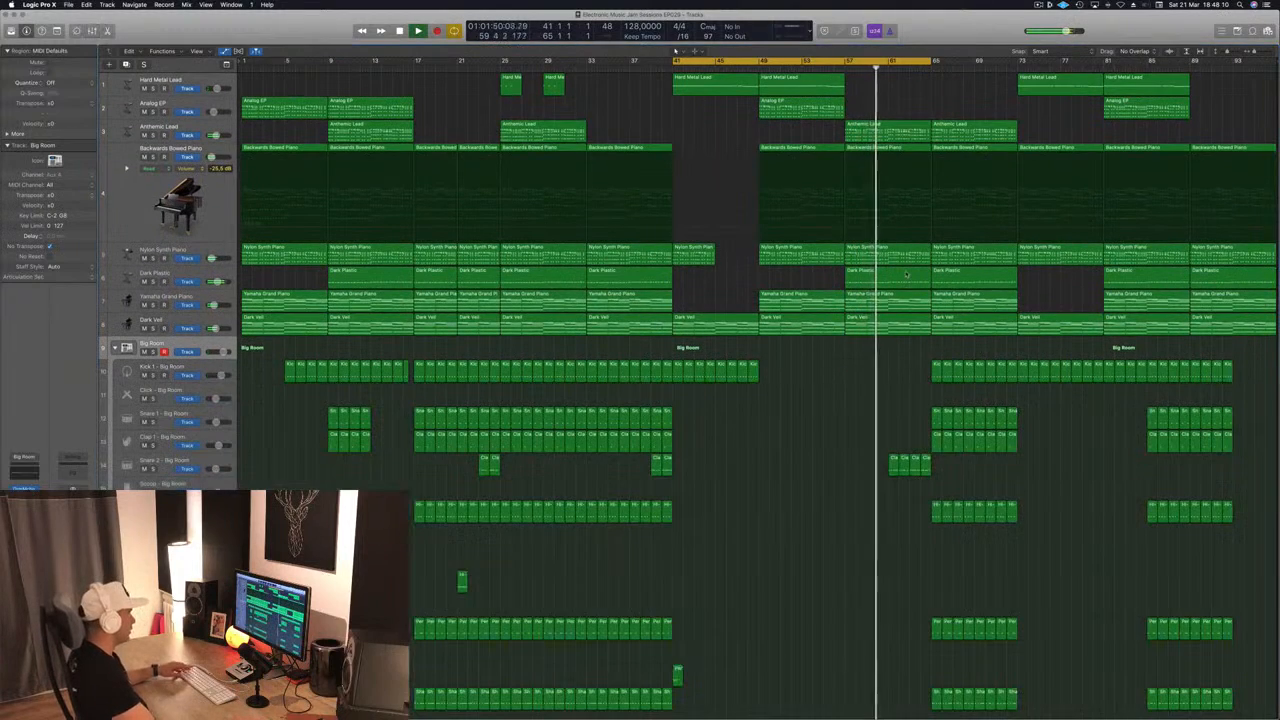
scroll(837, 449, down, 5)
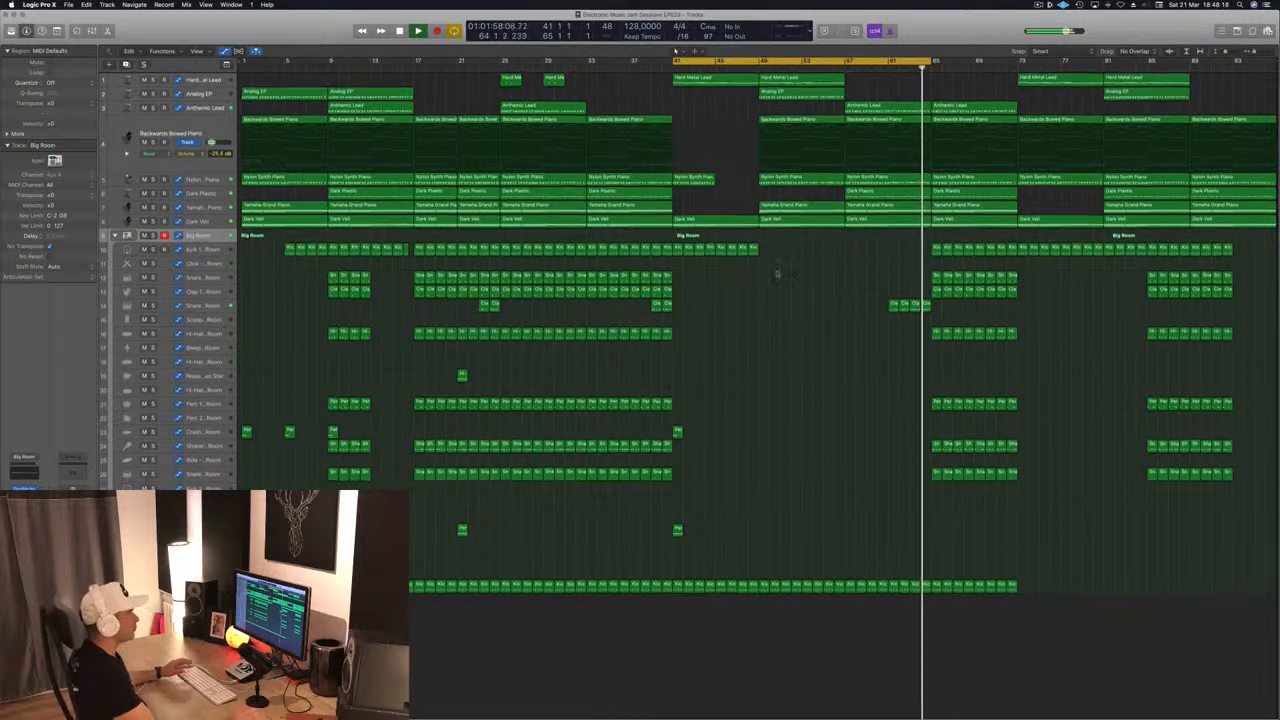
scroll(786, 371, up, 4)
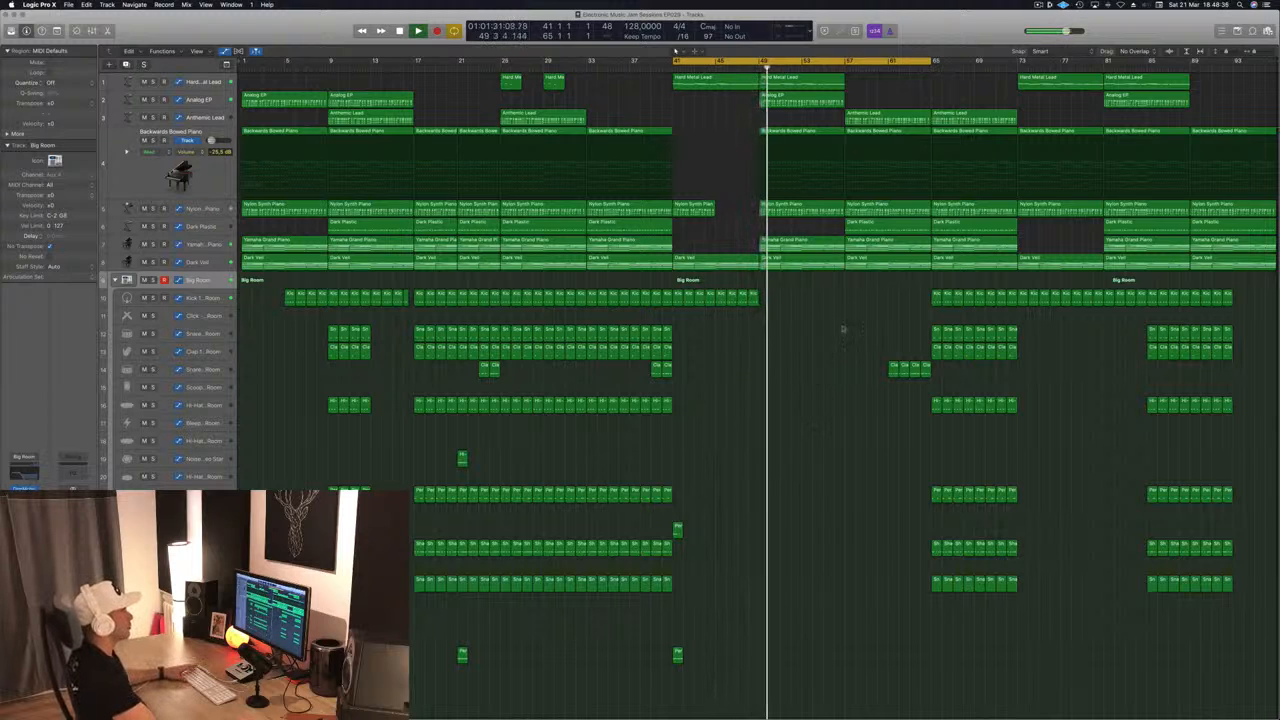
click(837, 67)
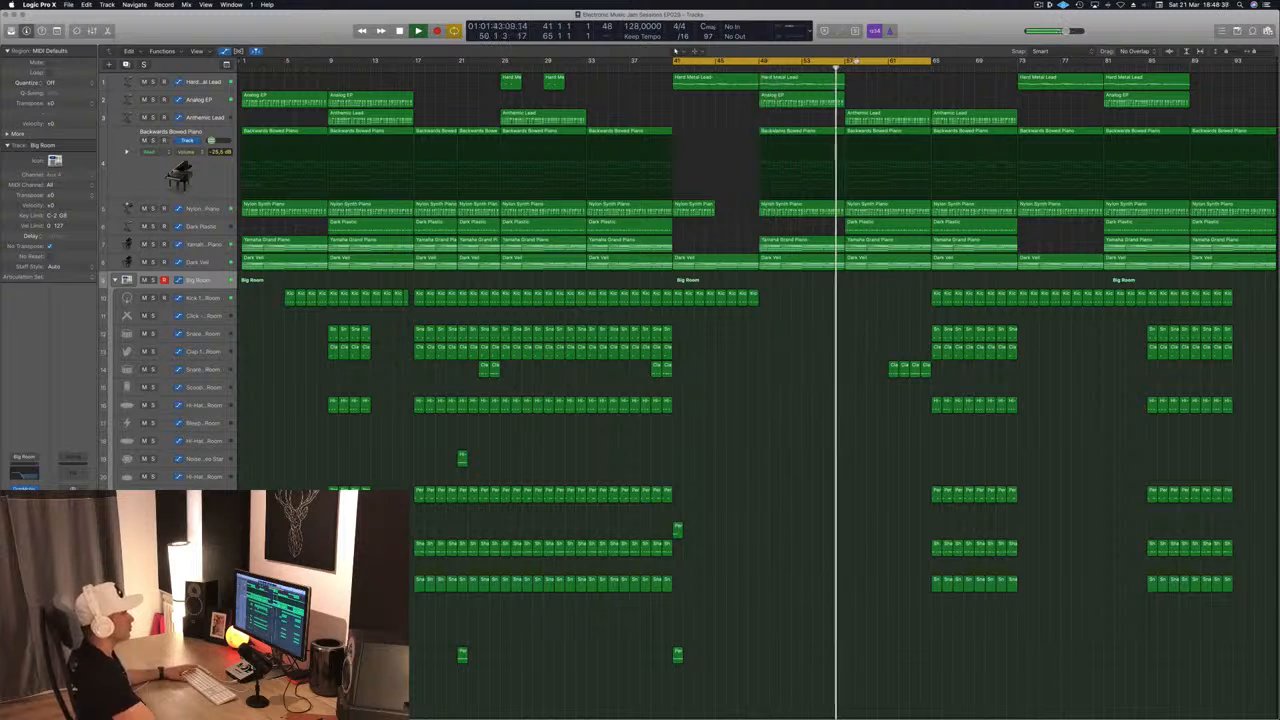
drag(857, 62, 1030, 62)
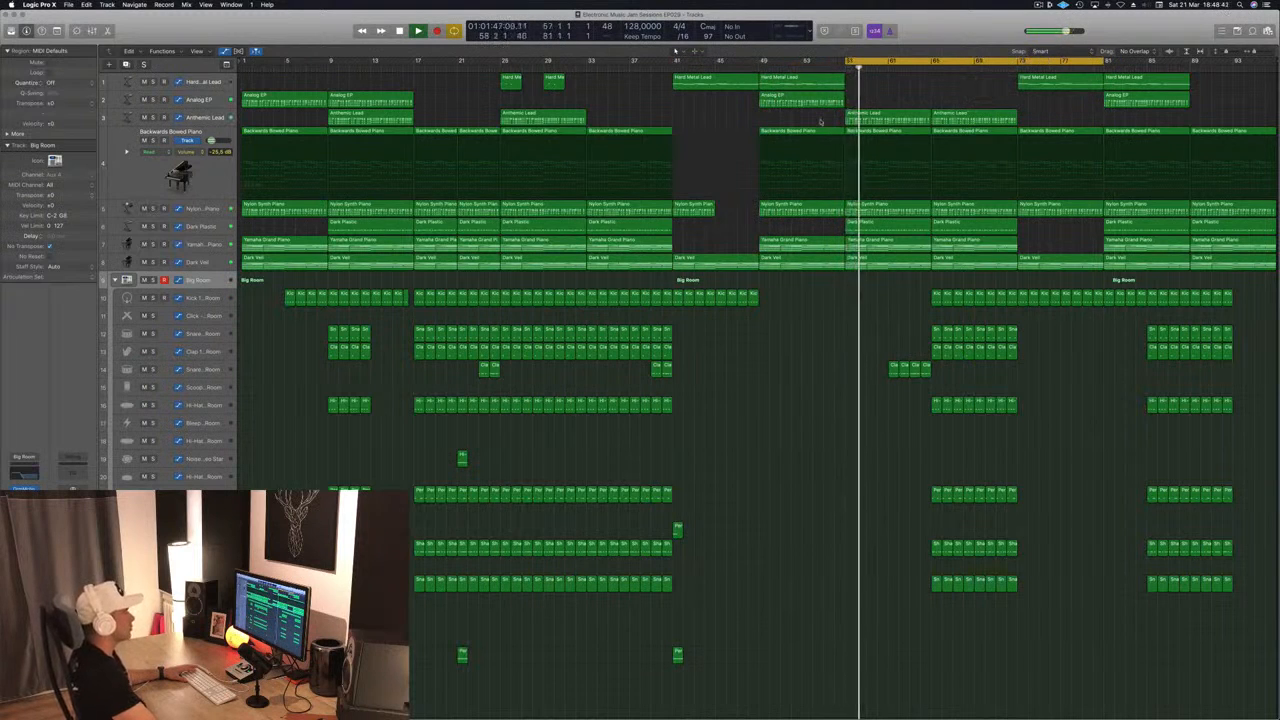
Delete the Dark Plastic region between bars 57 and 65 and replay from just before bar 57.
click(871, 226)
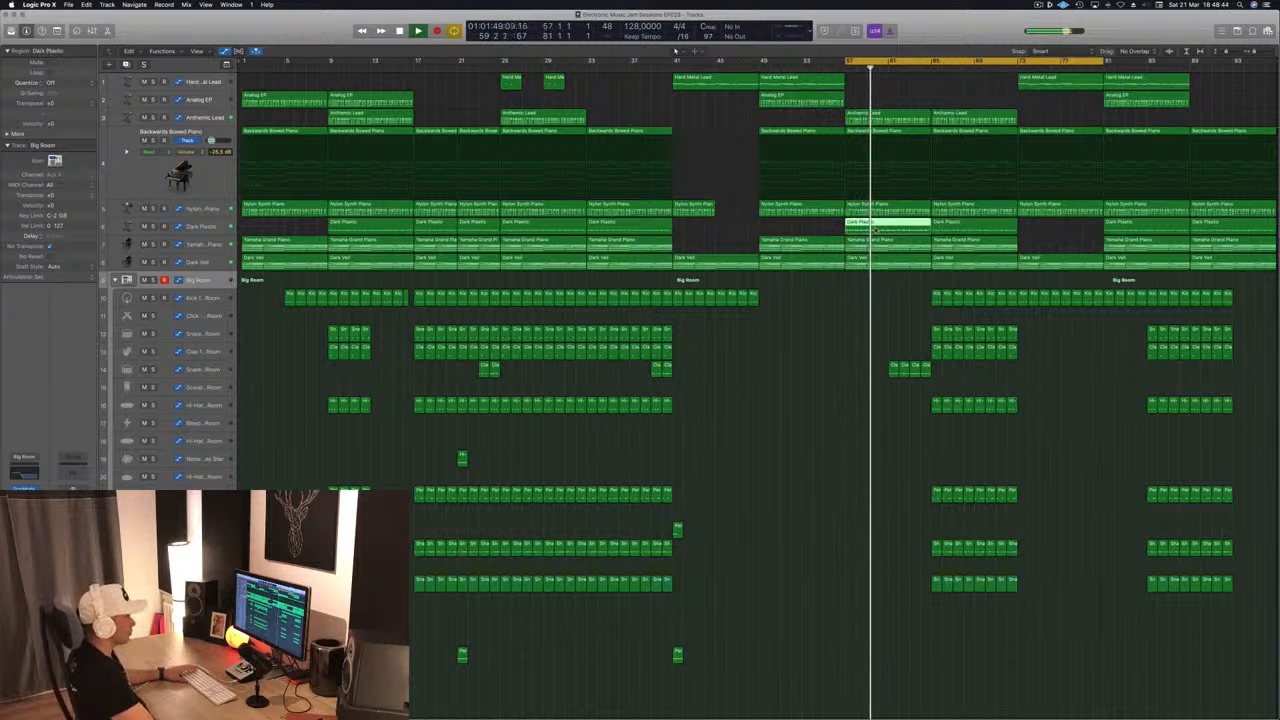
click(838, 114)
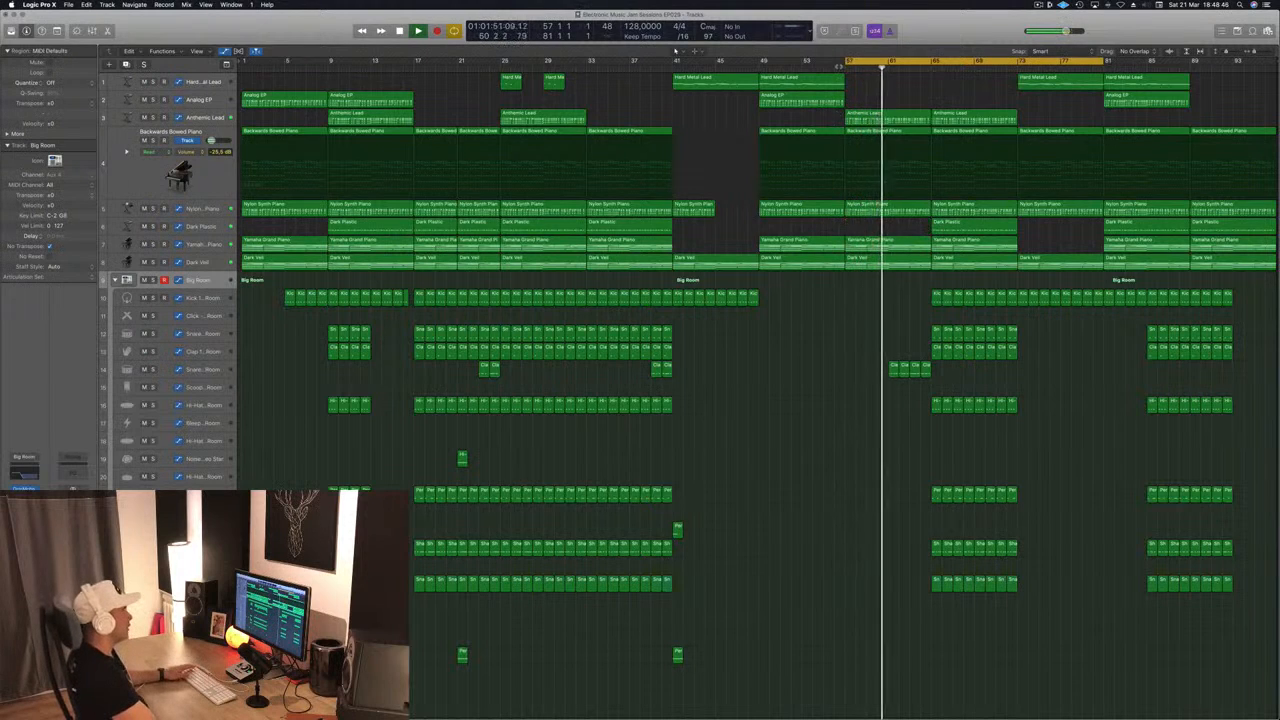
click(835, 68)
Duplicate the Dark Veil track and copy the Dark Plastic region from bar 65 to bar 57 on the new track.
click(210, 261)
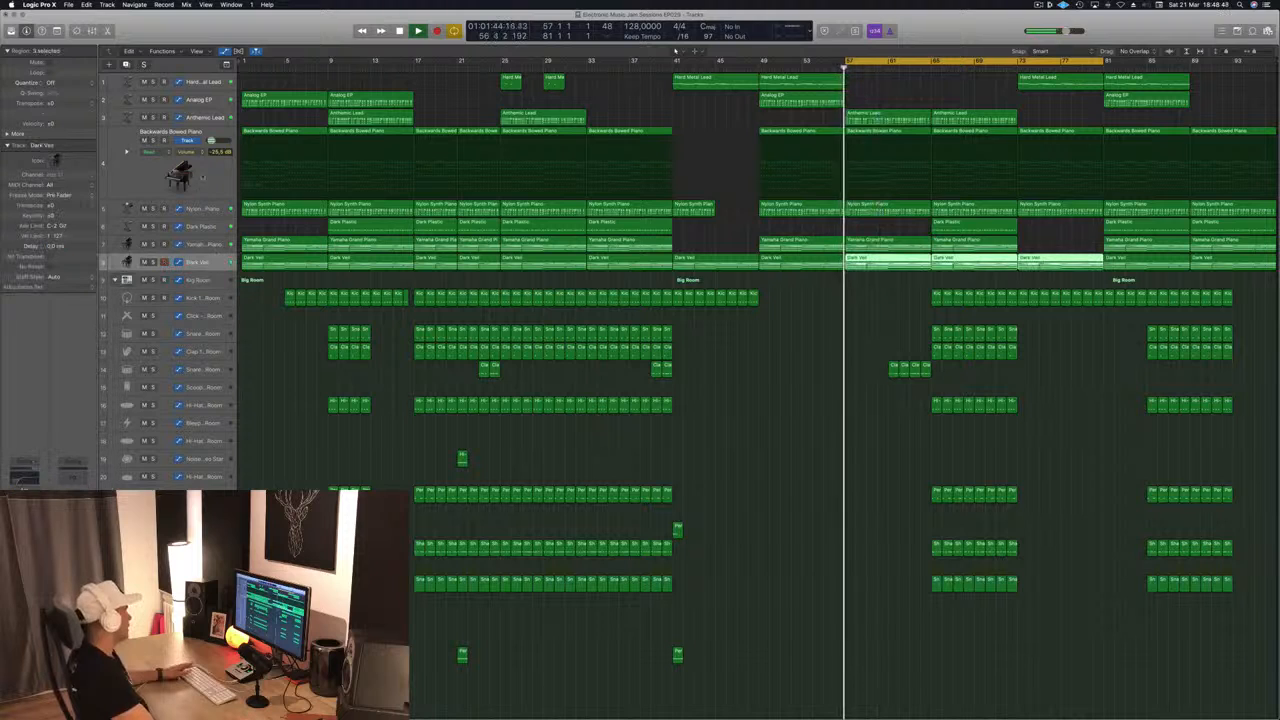
key(super+d)
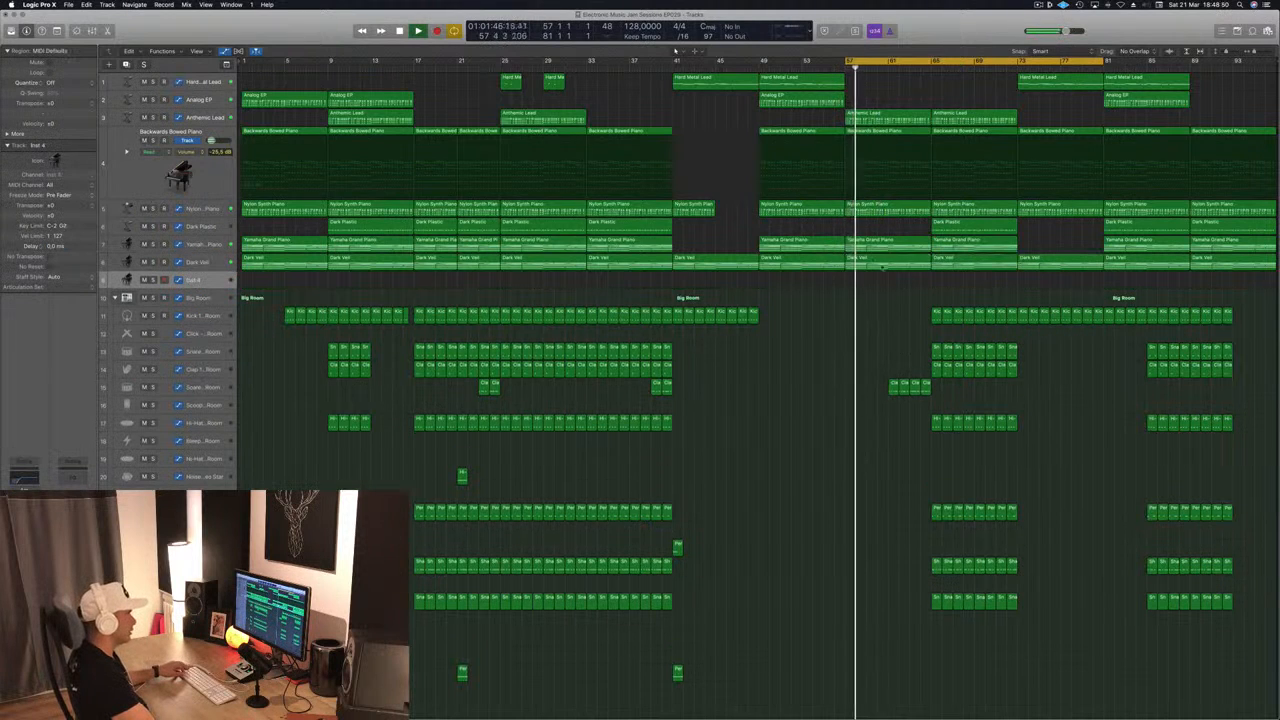
click(873, 263)
drag(873, 263, 877, 286)
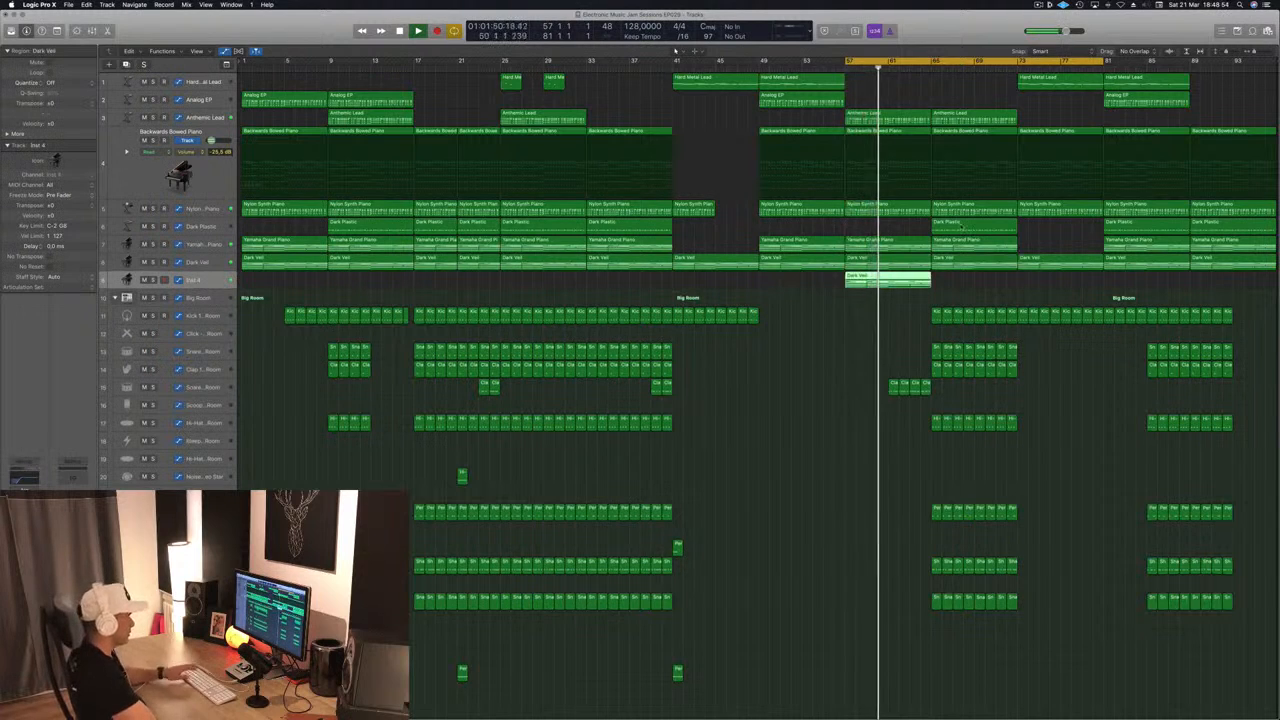
drag(980, 224, 890, 288)
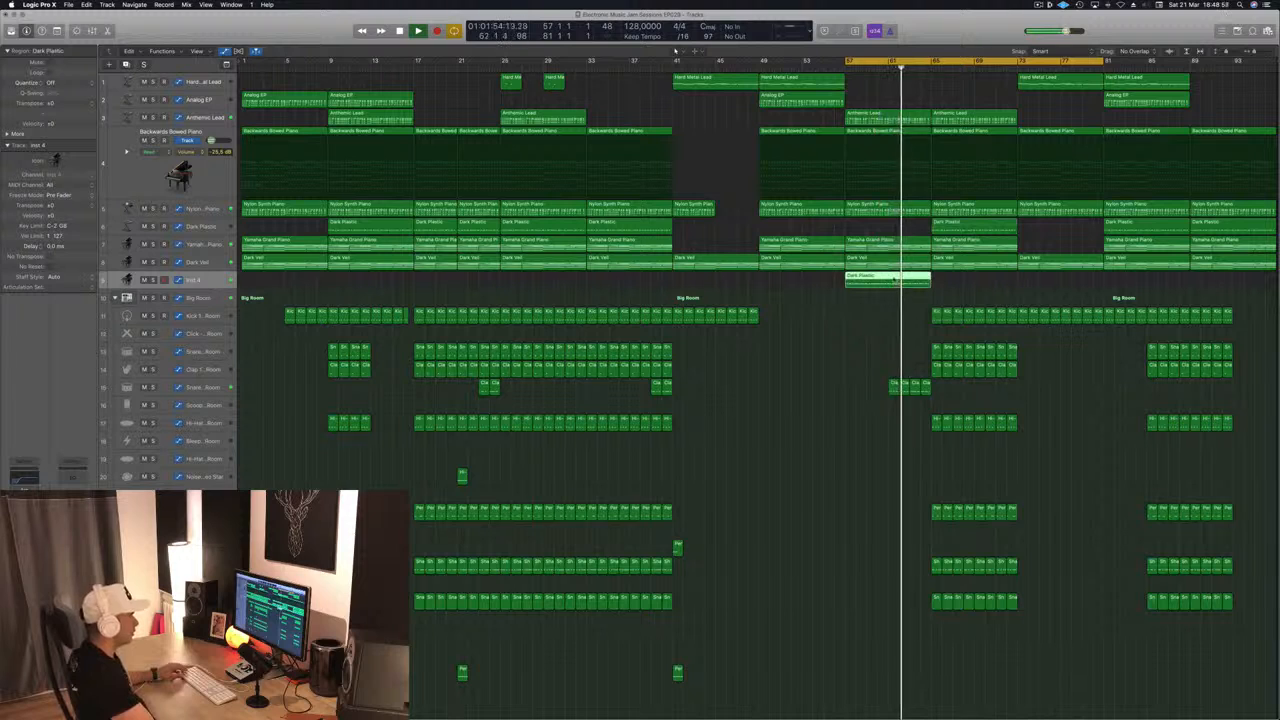
Reduce the copied Dark Plastic region to its first note at bars 57 and 61, and stretch each note to four bars.
double_click(893, 280)
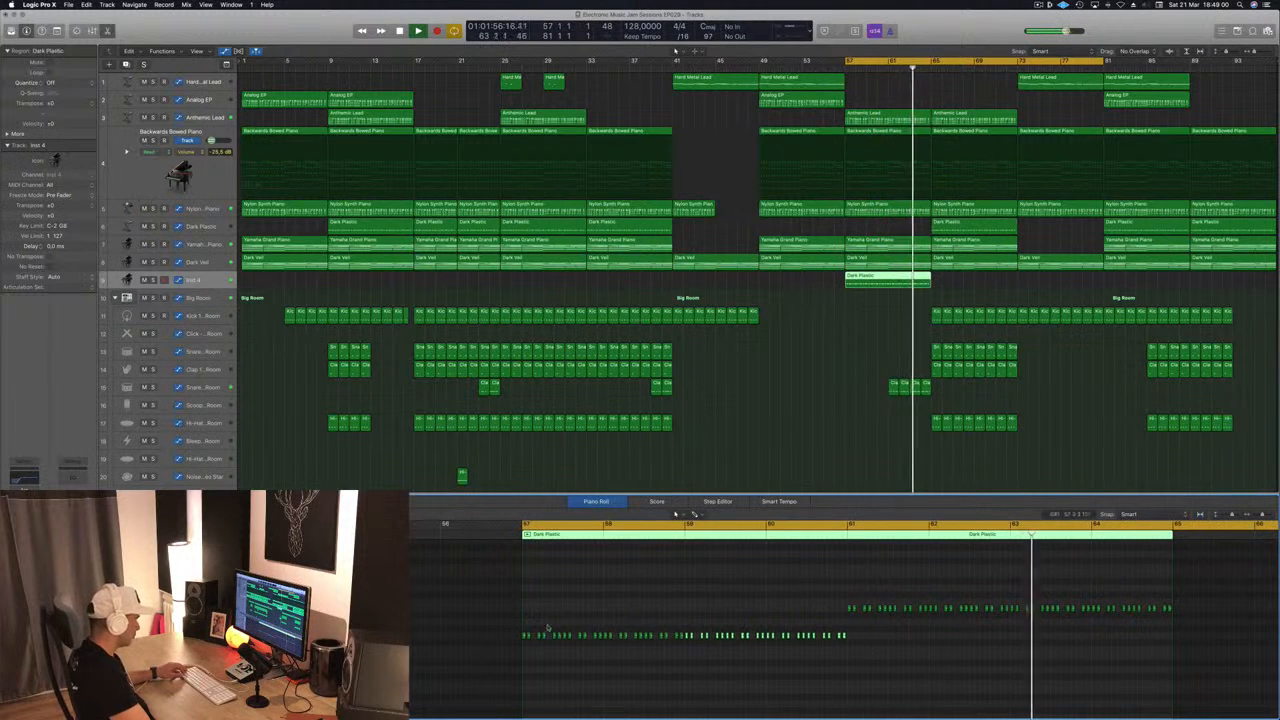
drag(528, 628, 844, 650)
key(Delete)
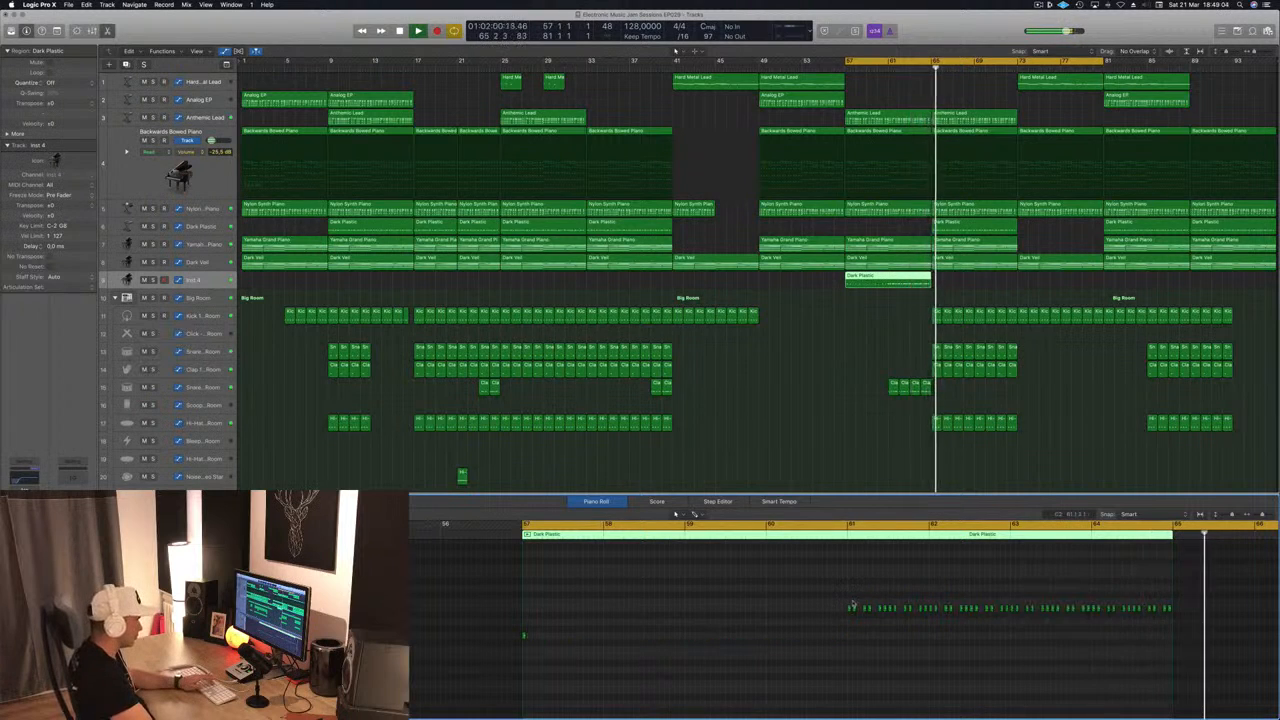
drag(853, 604, 1210, 627)
key(Delete)
drag(439, 587, 1073, 693)
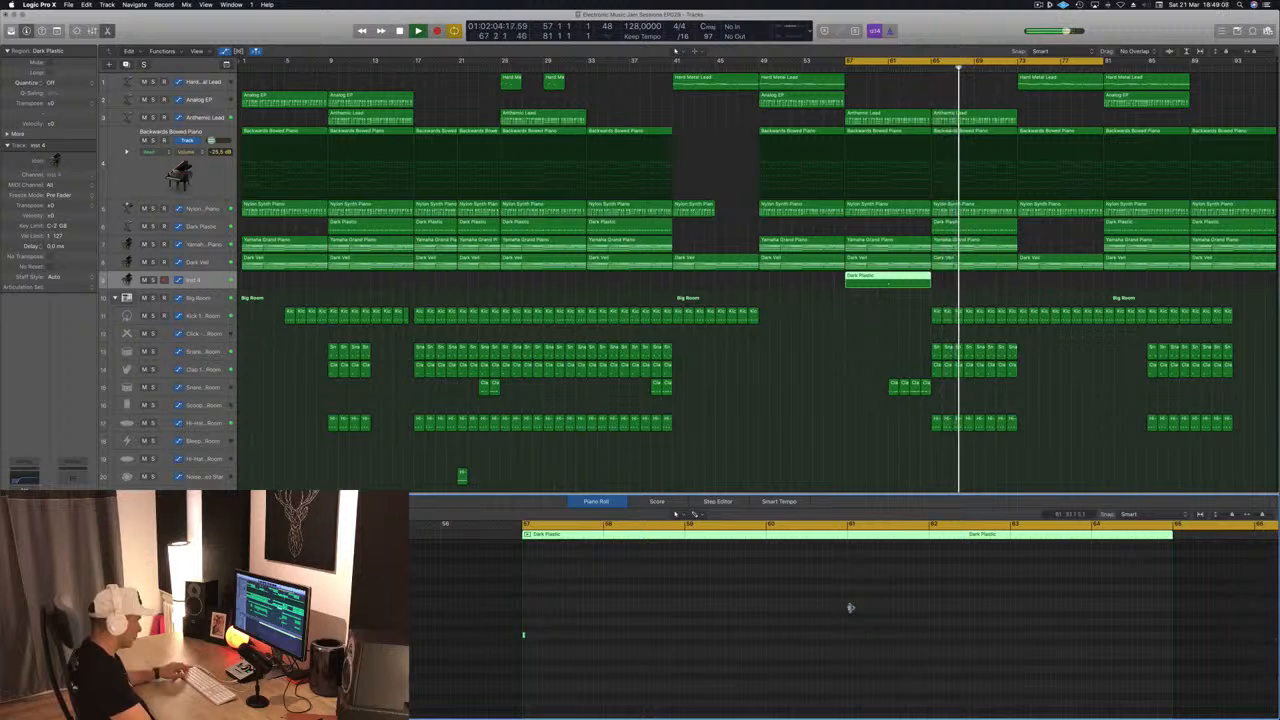
drag(850, 607, 1172, 610)
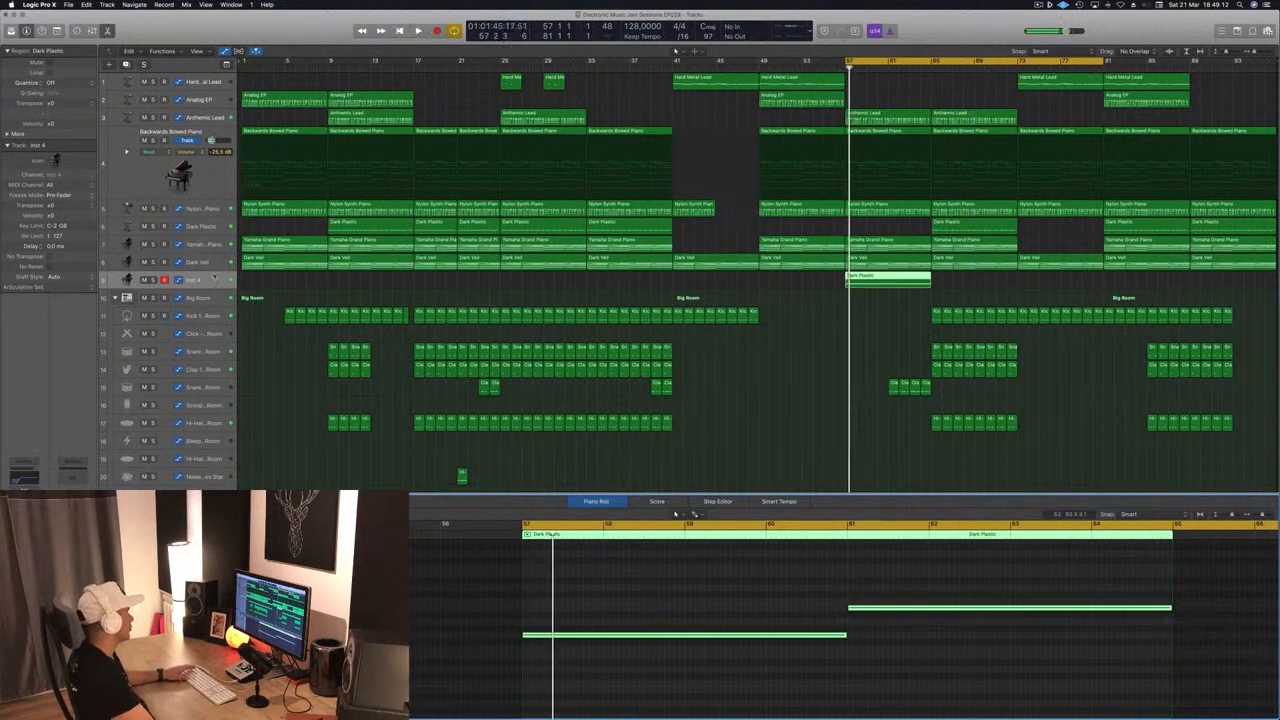
Open Alchemy on the new track and load the pad preset Deeper Emotion (1) while the section plays.
key(Tab)
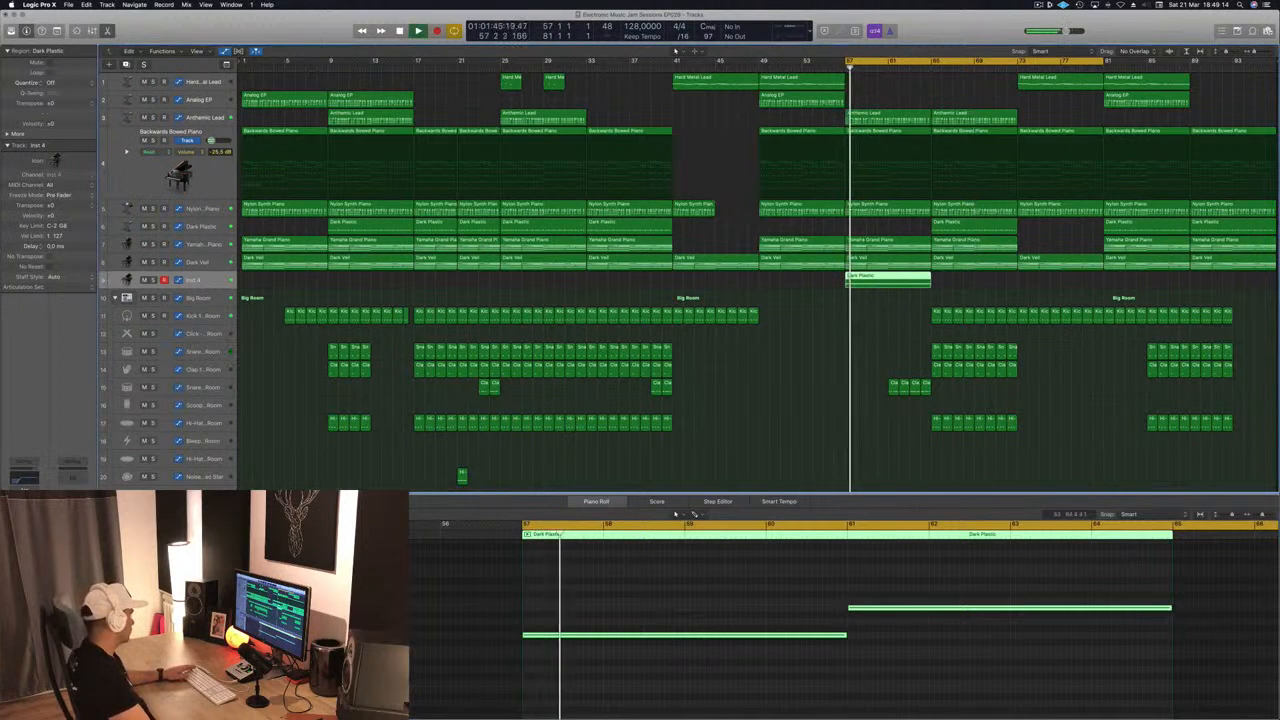
key(v)
key(Return)
drag(257, 34, 580, 147)
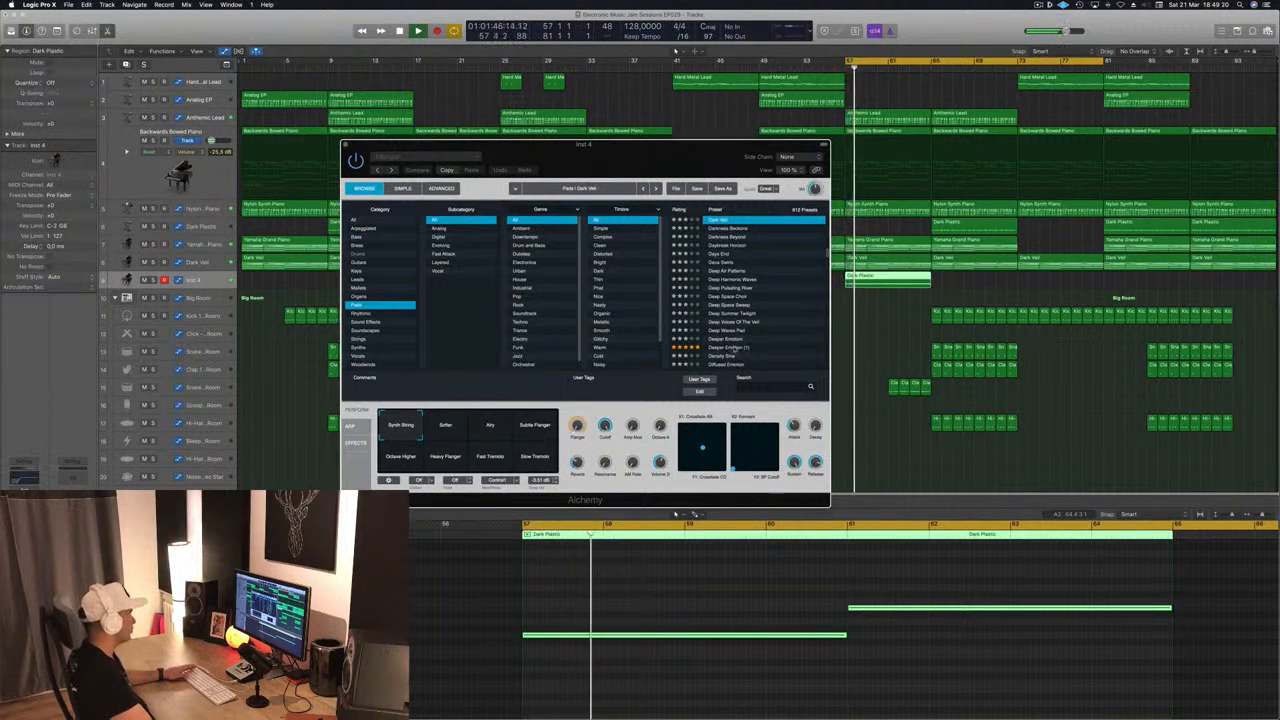
click(736, 348)
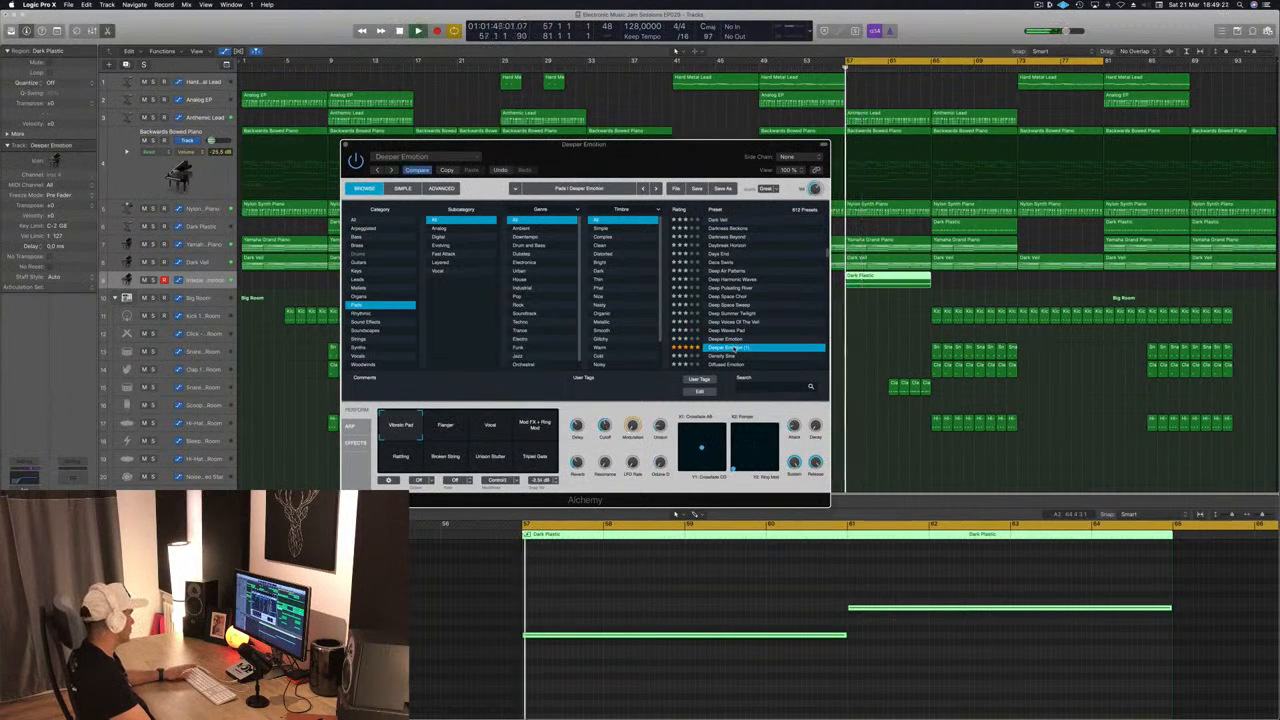
Lower the Channel EQ's low cut on the Deeper Emotion track to 20 Hz and close the EQ.
click(22, 481)
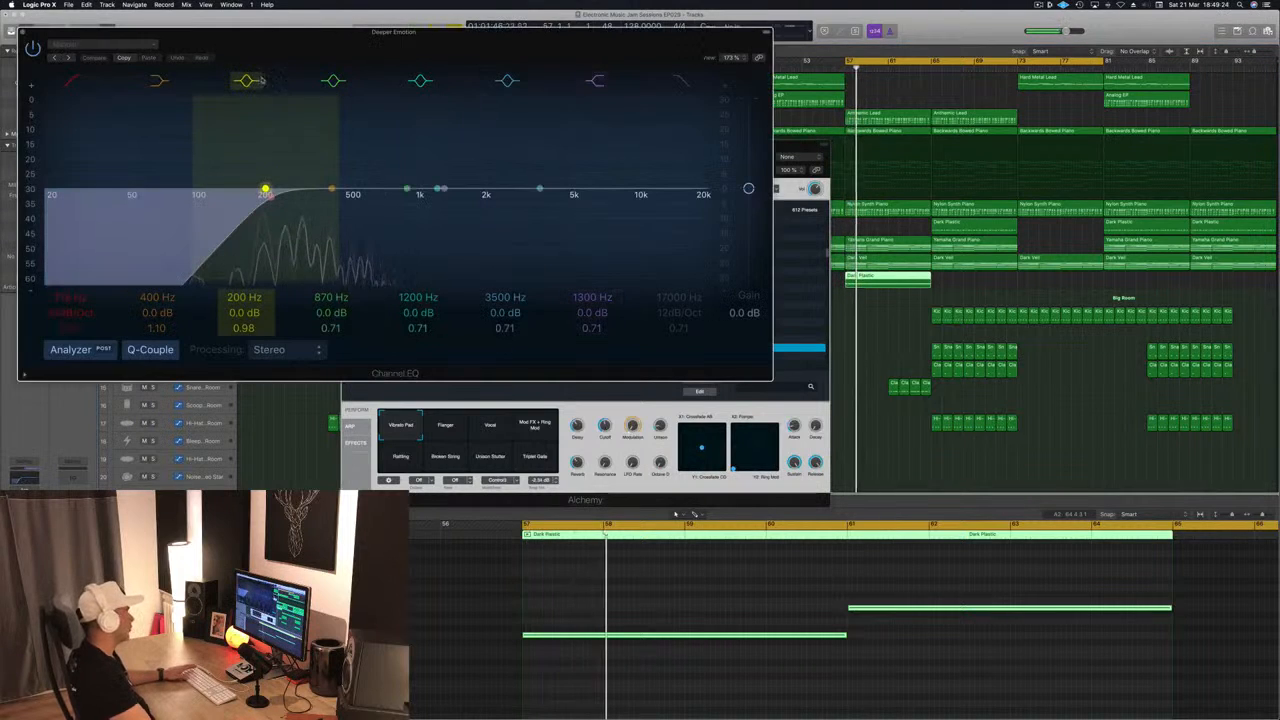
drag(288, 180, 48, 190)
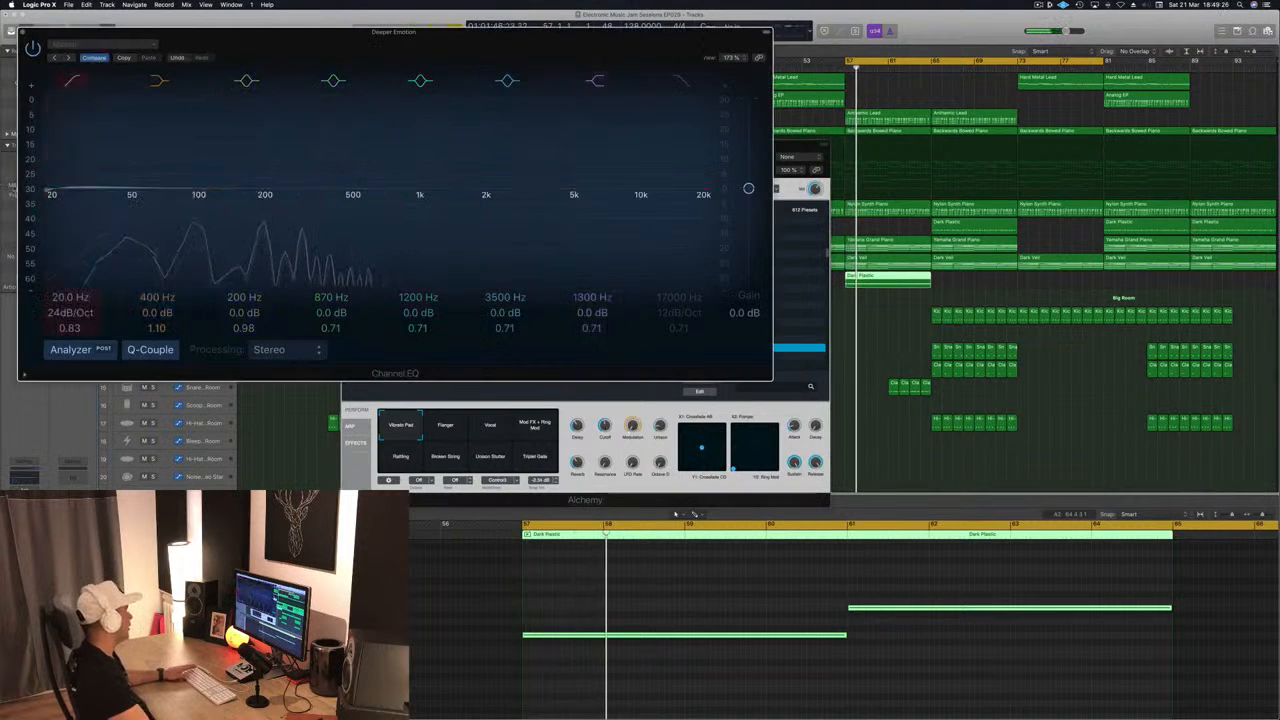
click(23, 33)
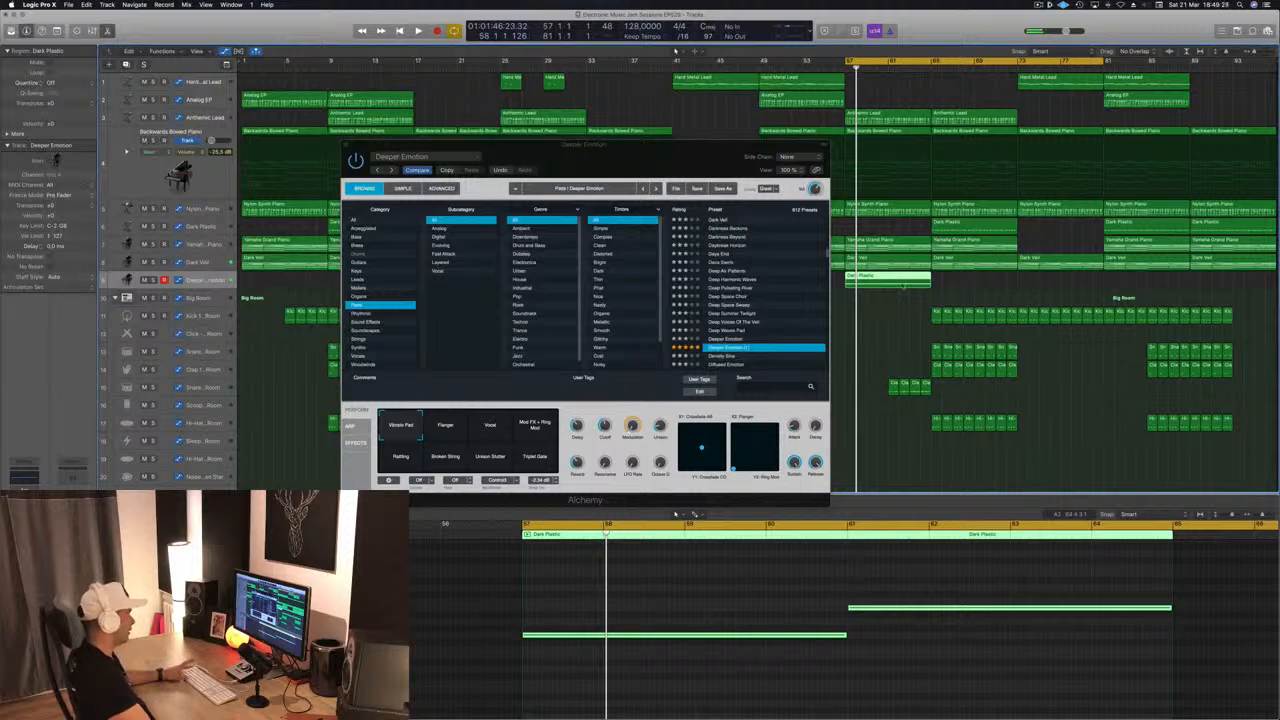
Audition the Deeper Emotion pad with the Mod FX + Ring Mod snapshot, return to Vibrato Pad and close Alchemy.
click(710, 166)
click(675, 513)
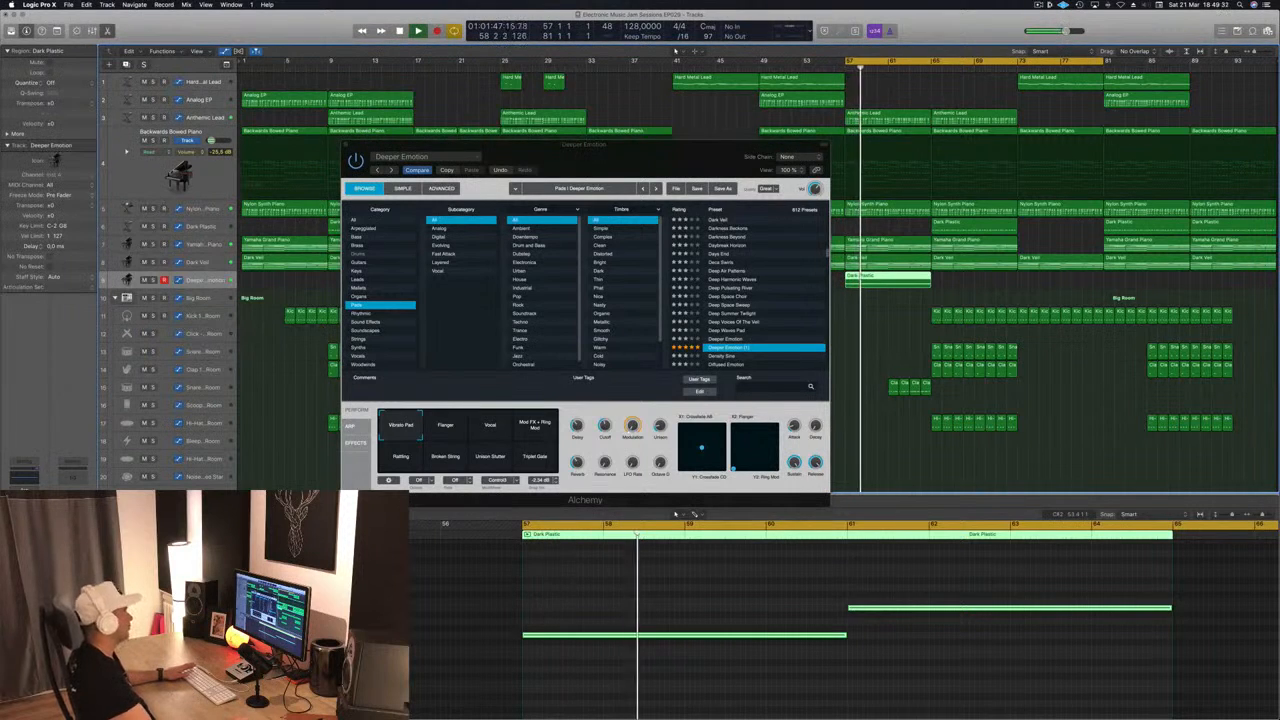
drag(585, 144, 462, 155)
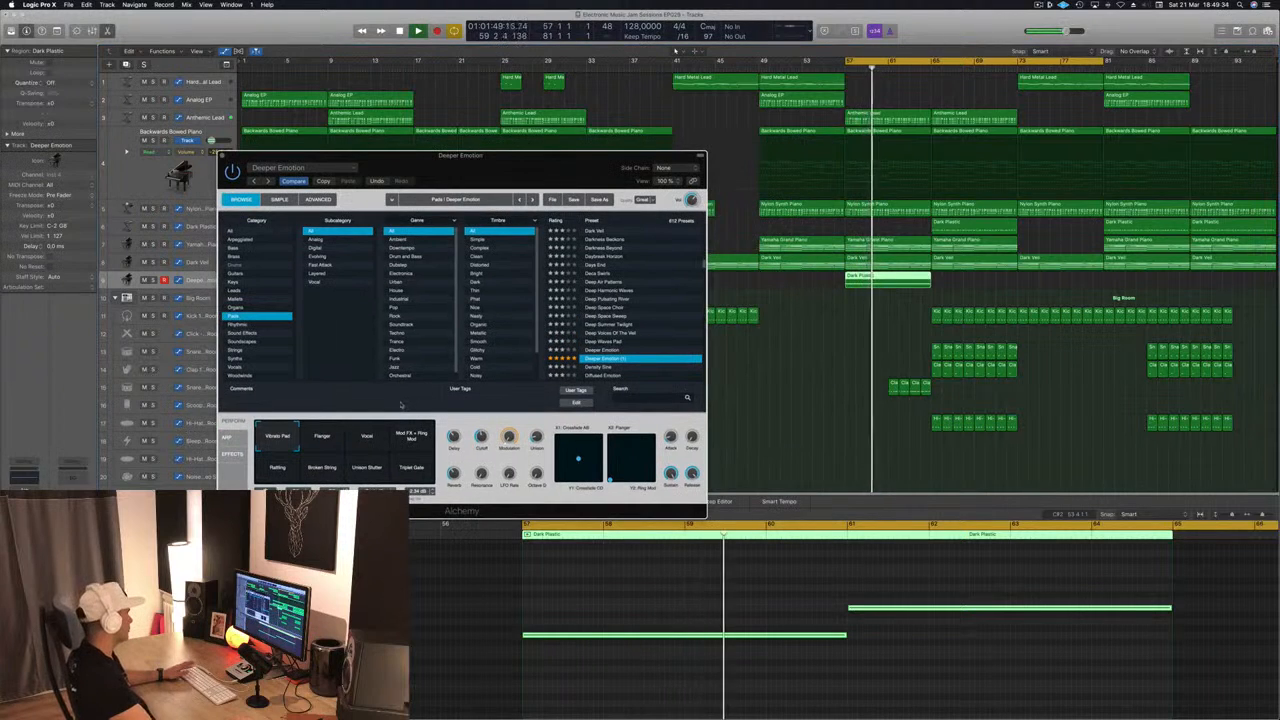
click(325, 447)
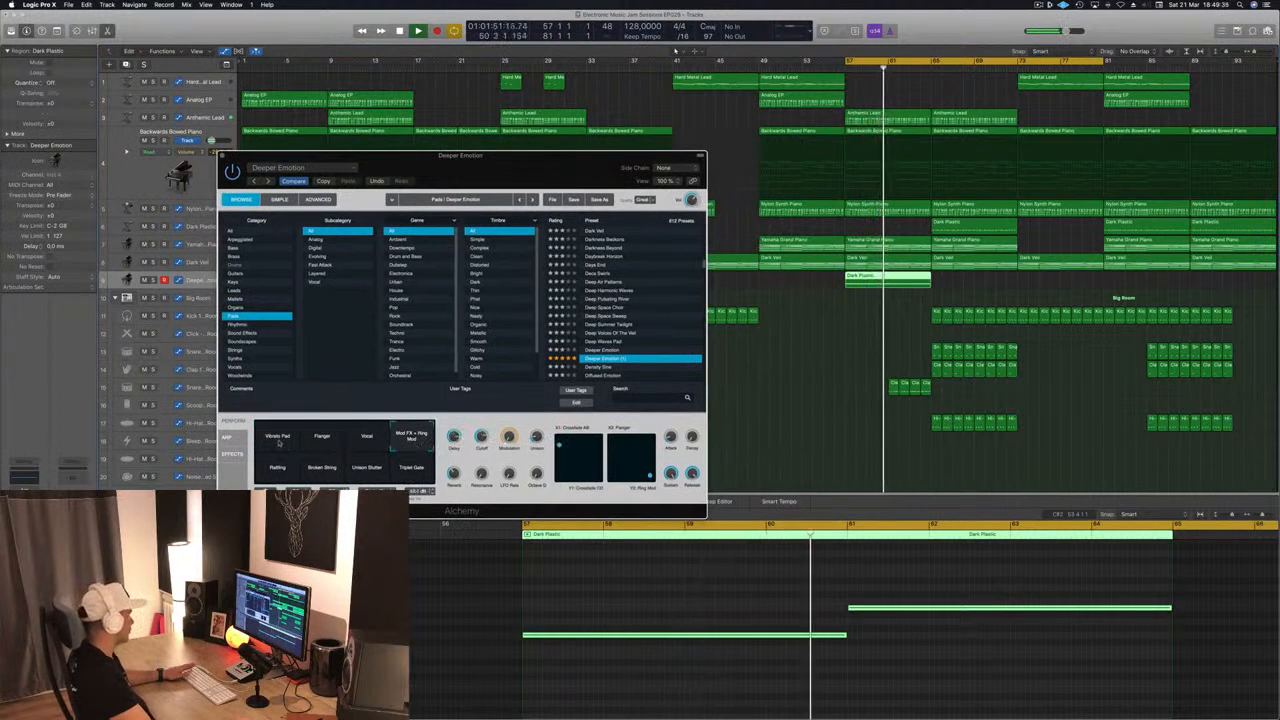
click(279, 438)
drag(248, 168, 340, 169)
key(super+w)
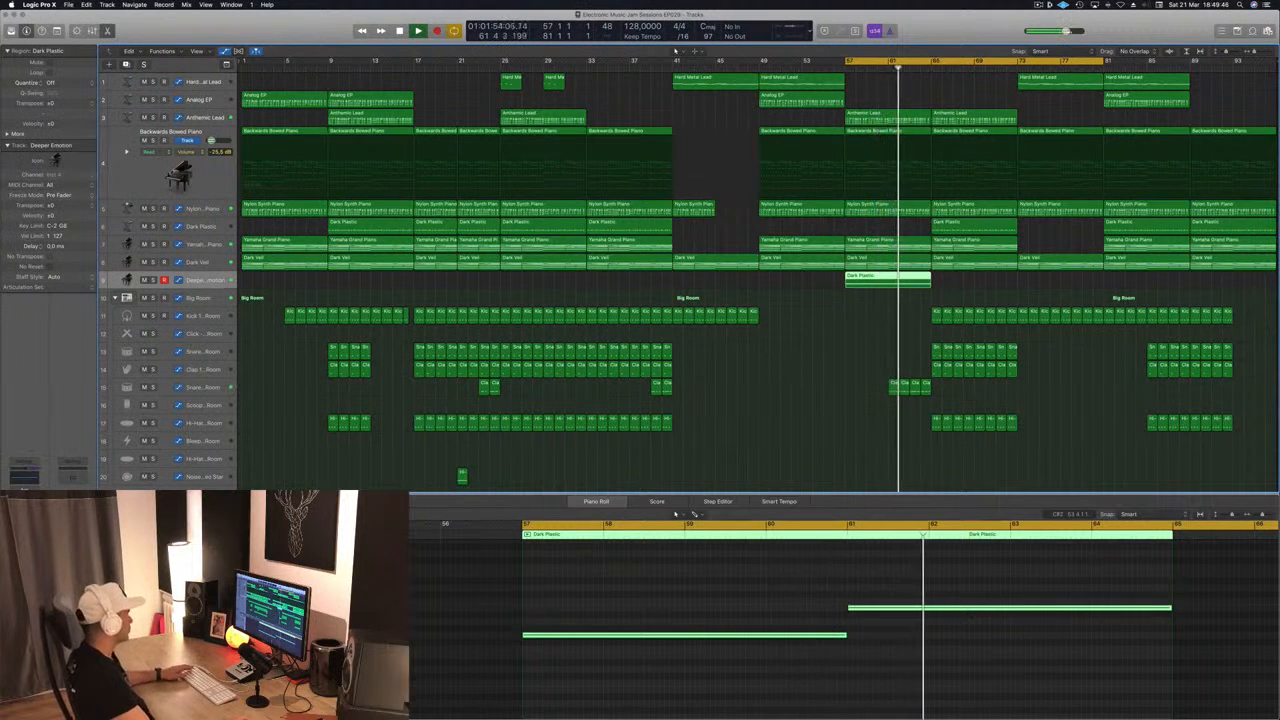
Select the four Snare 2 regions between bars 61 and 65 and replay the section from bar 57.
drag(936, 396, 837, 376)
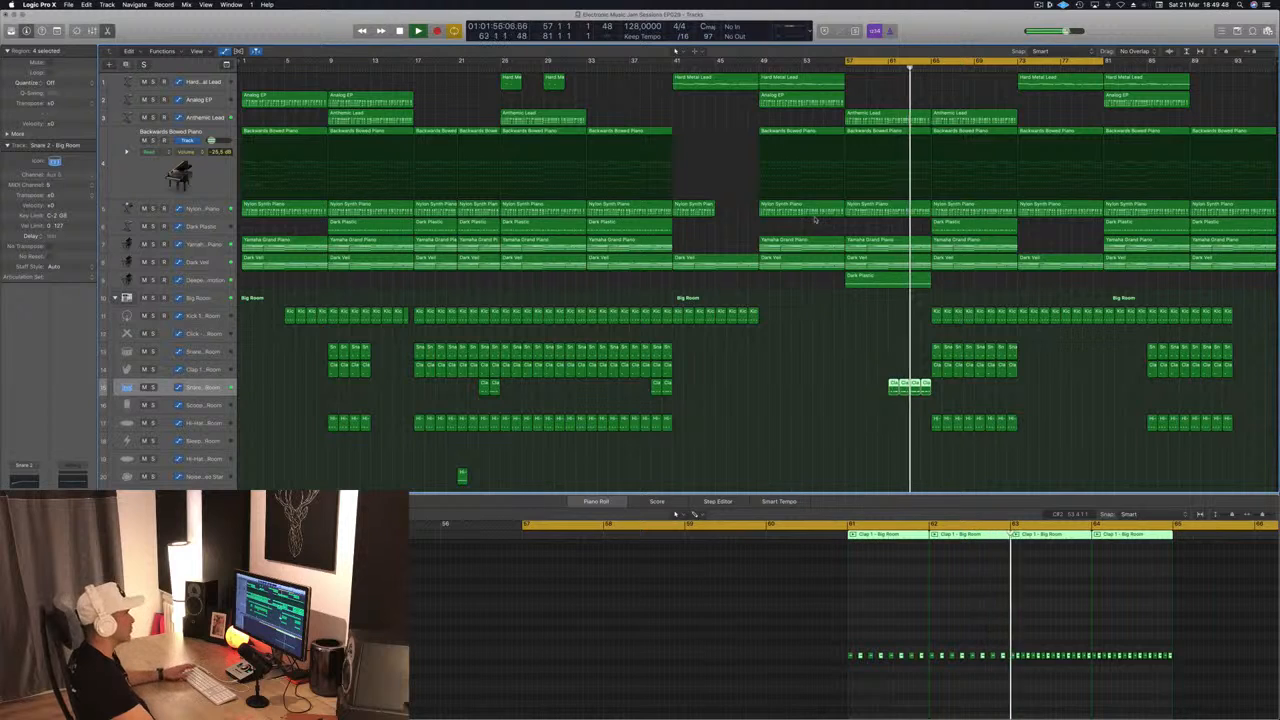
key(space)
key(space)
Enlarge the Dark Veil track, open its Alchemy instrument and solo the track during playback.
click(217, 264)
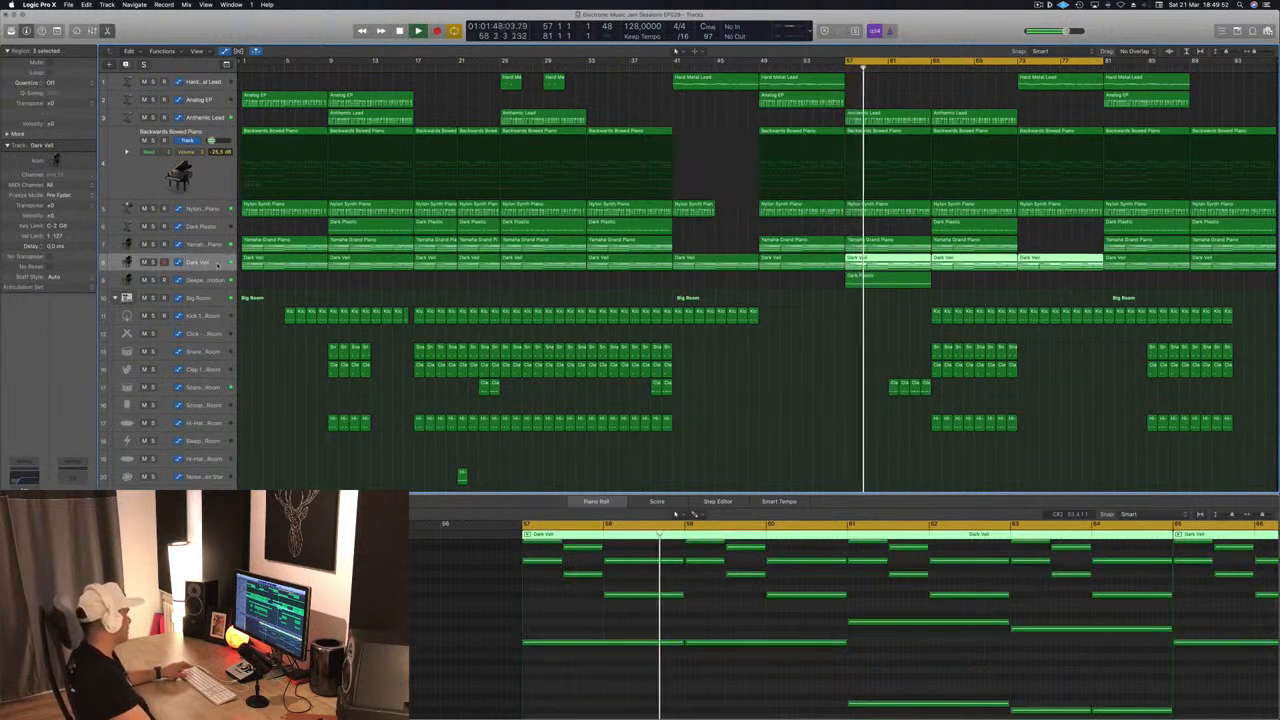
drag(213, 271, 212, 324)
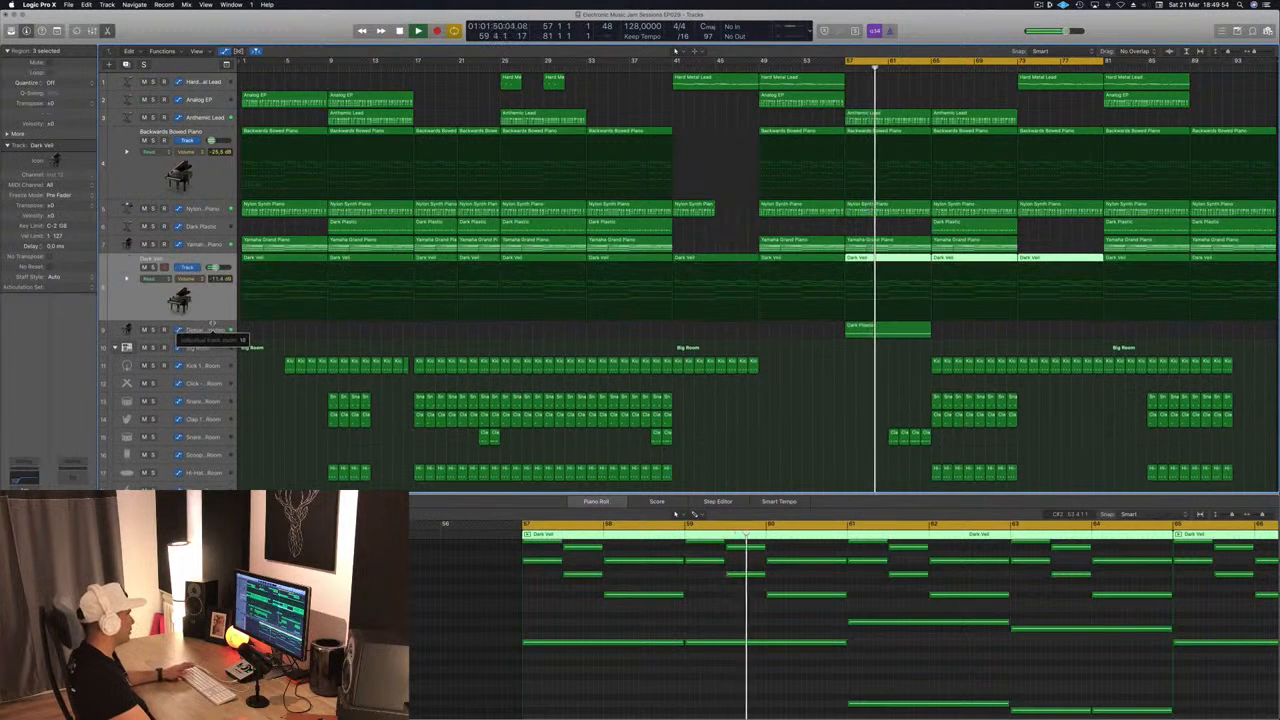
key(Return)
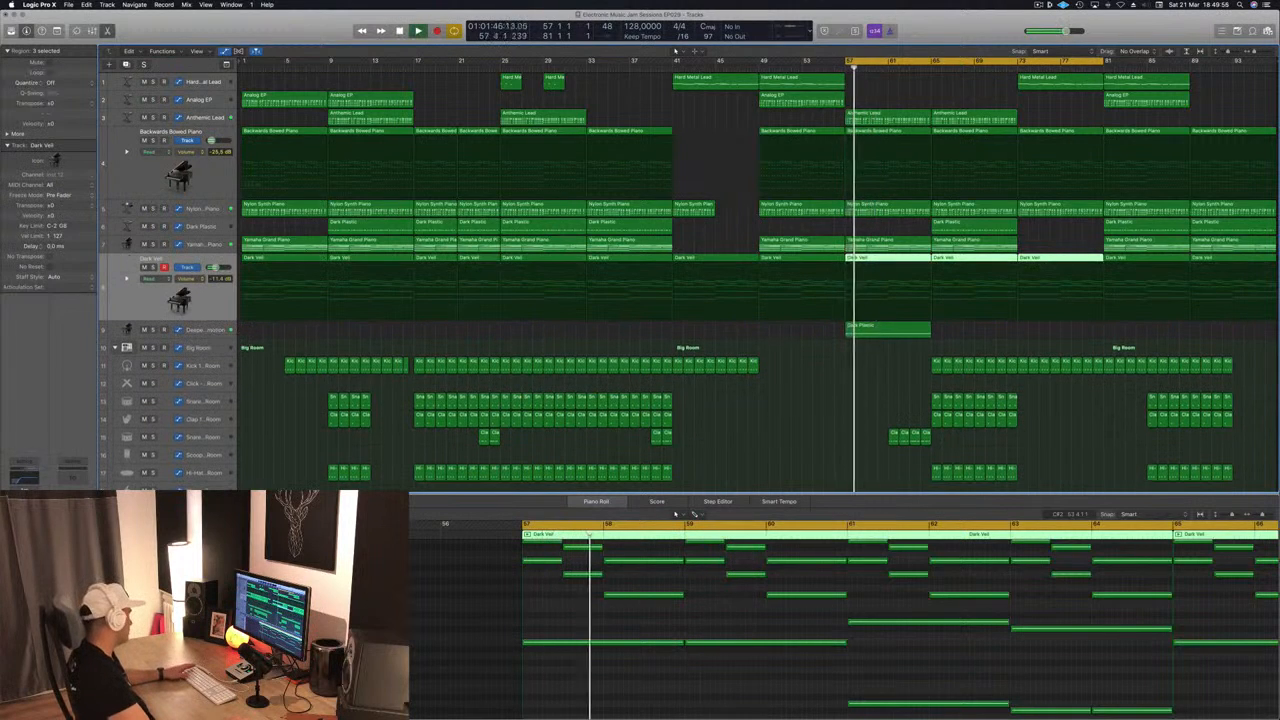
key(v)
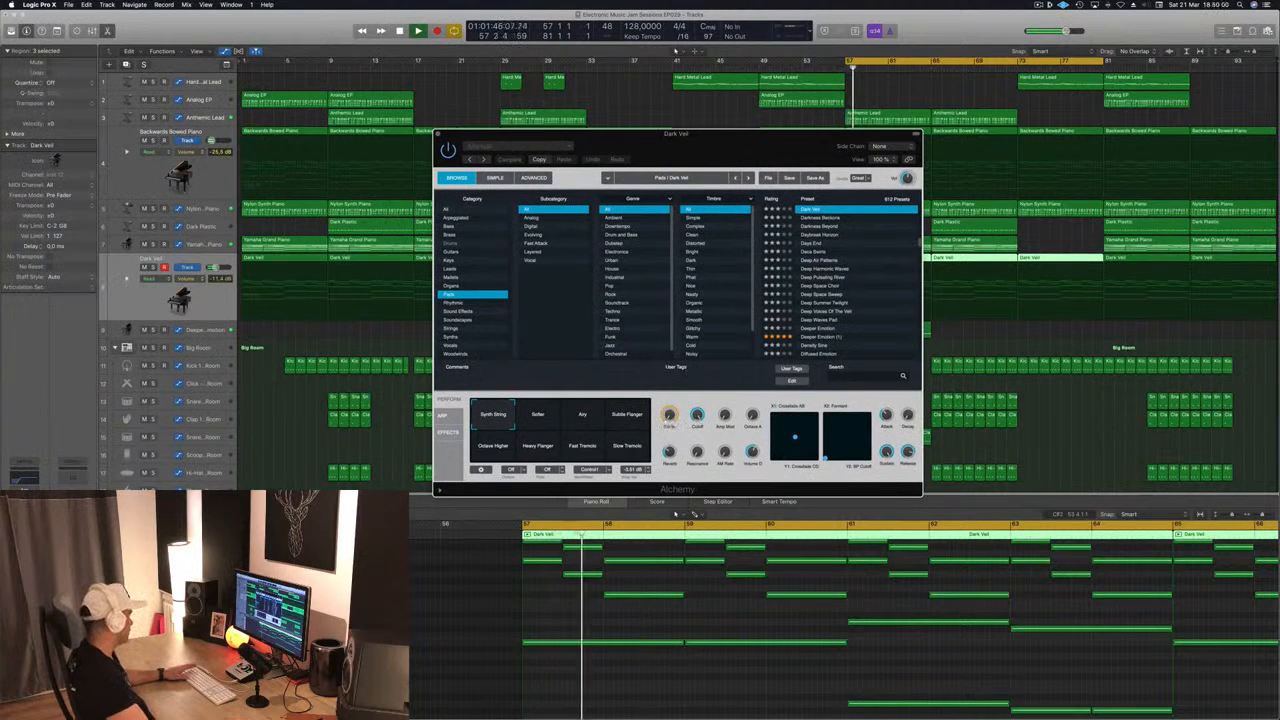
key(ctrl+s)
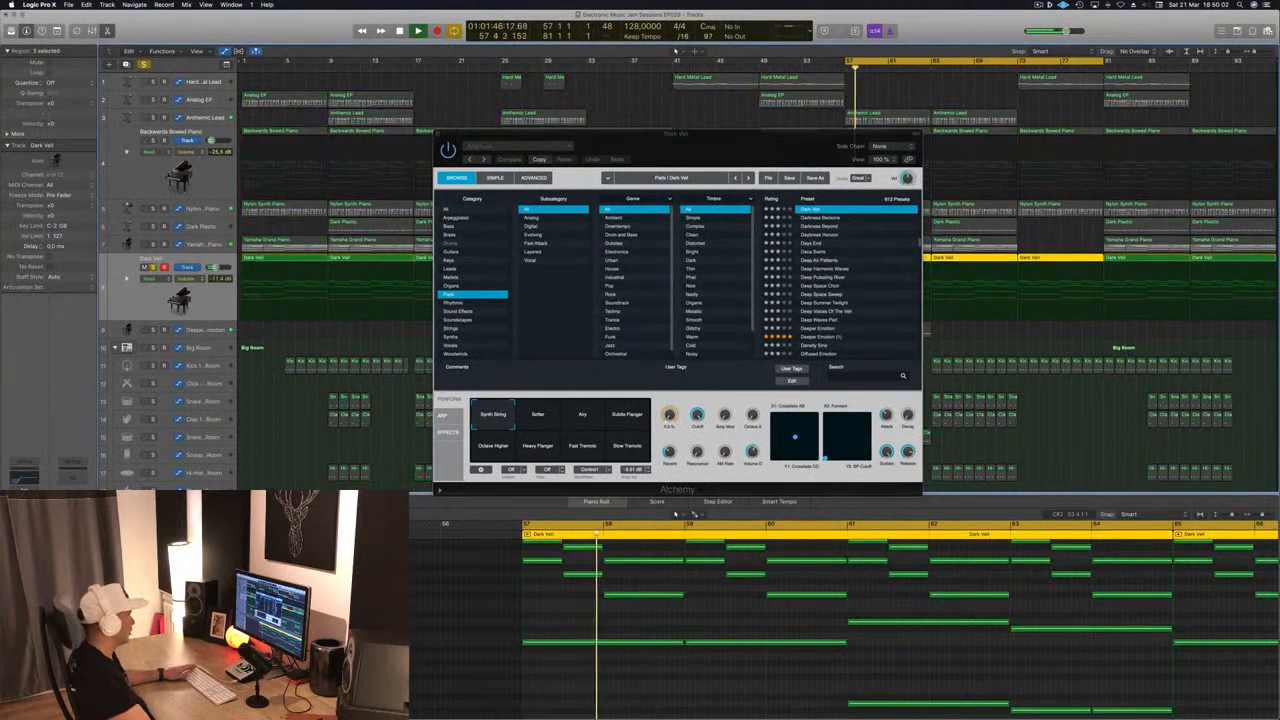
Audition the Airy snapshot of the Dark Veil preset in Alchemy and return to Synth String.
drag(645, 152, 564, 138)
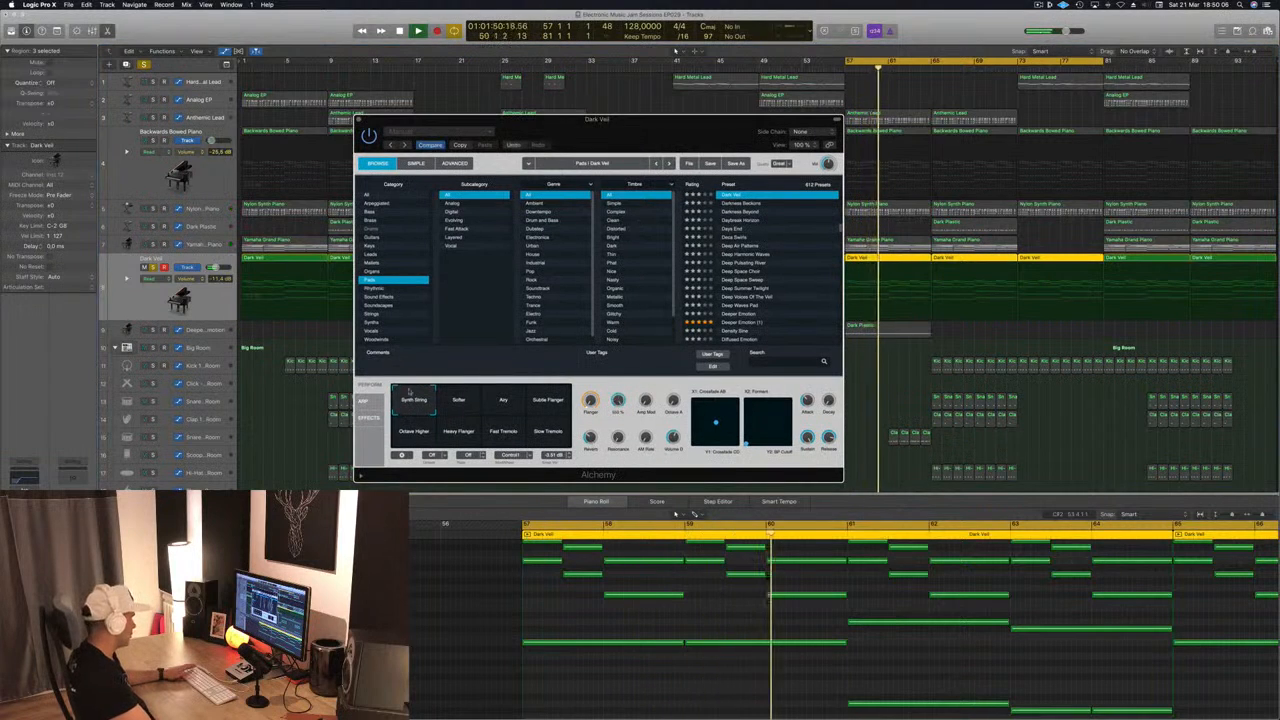
click(503, 400)
click(404, 408)
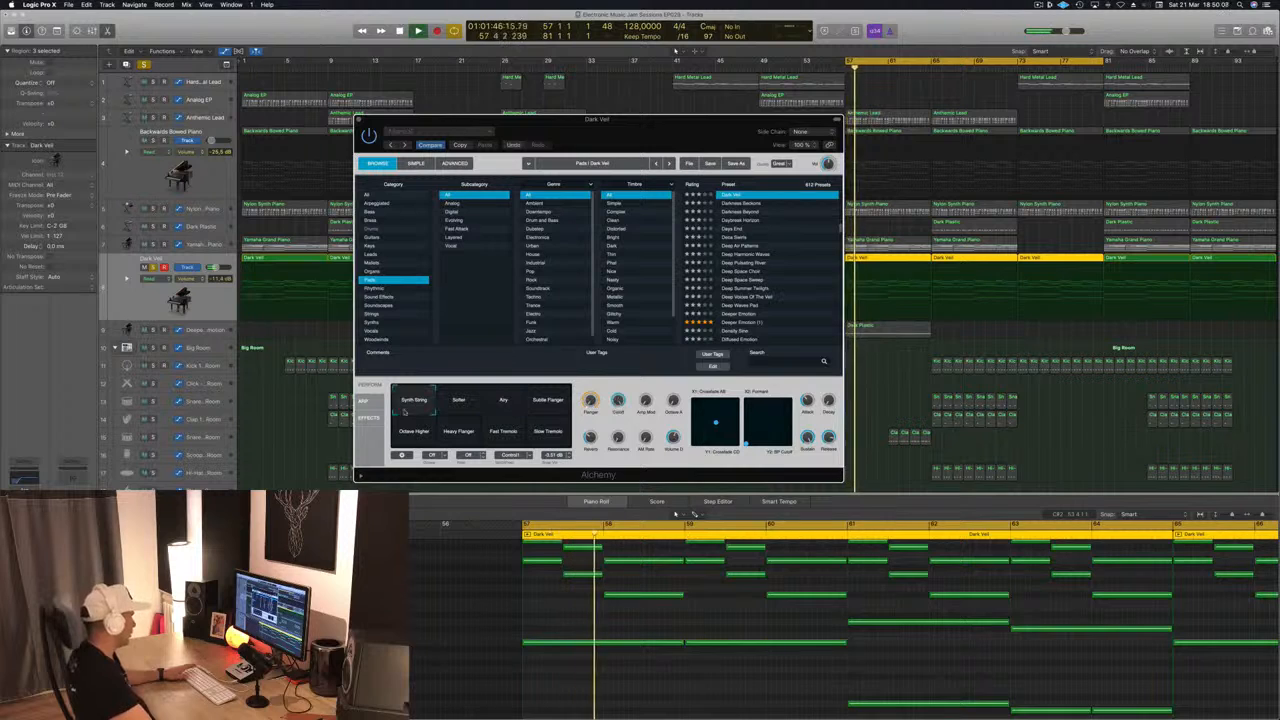
drag(576, 151, 530, 126)
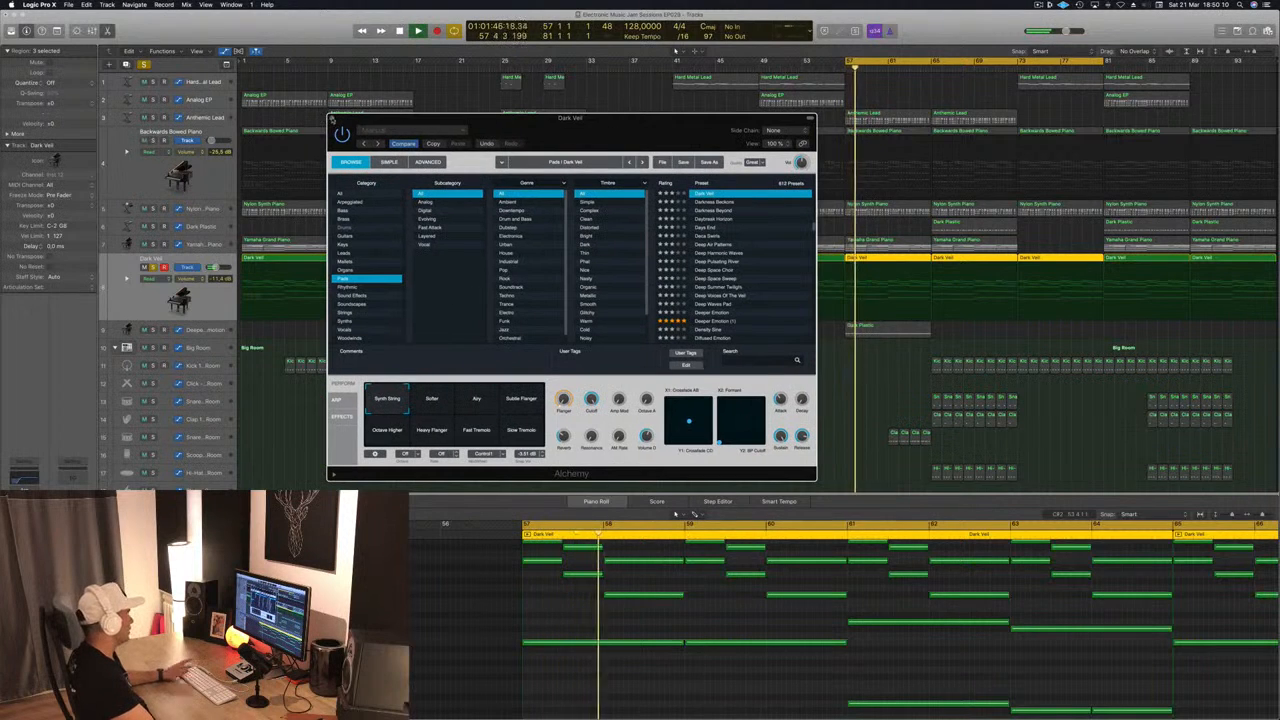
Close Alchemy, unsolo the Dark Veil track and restart playback from bar 57 with all tracks.
click(332, 119)
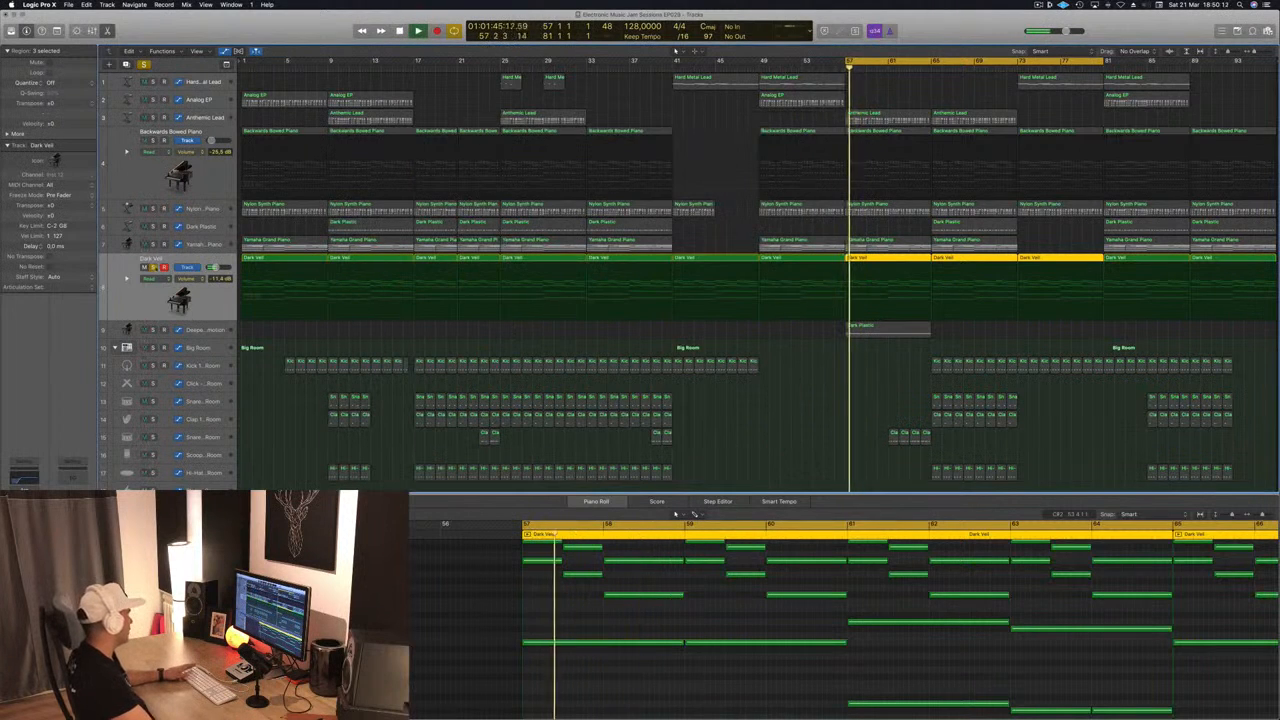
key(super+a)
key(space)
key(space)
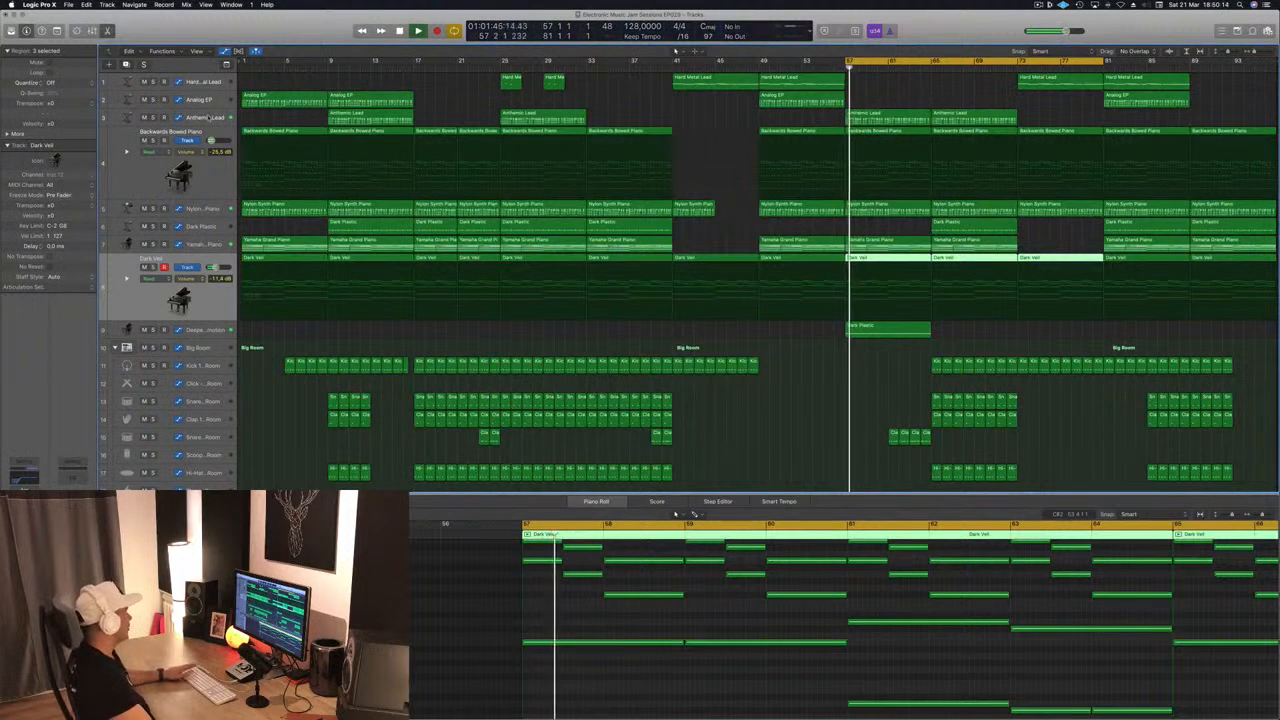
Open the Anthemic Lead track's Alchemy instrument and show the track's Cutoff automation in Touch mode.
click(207, 117)
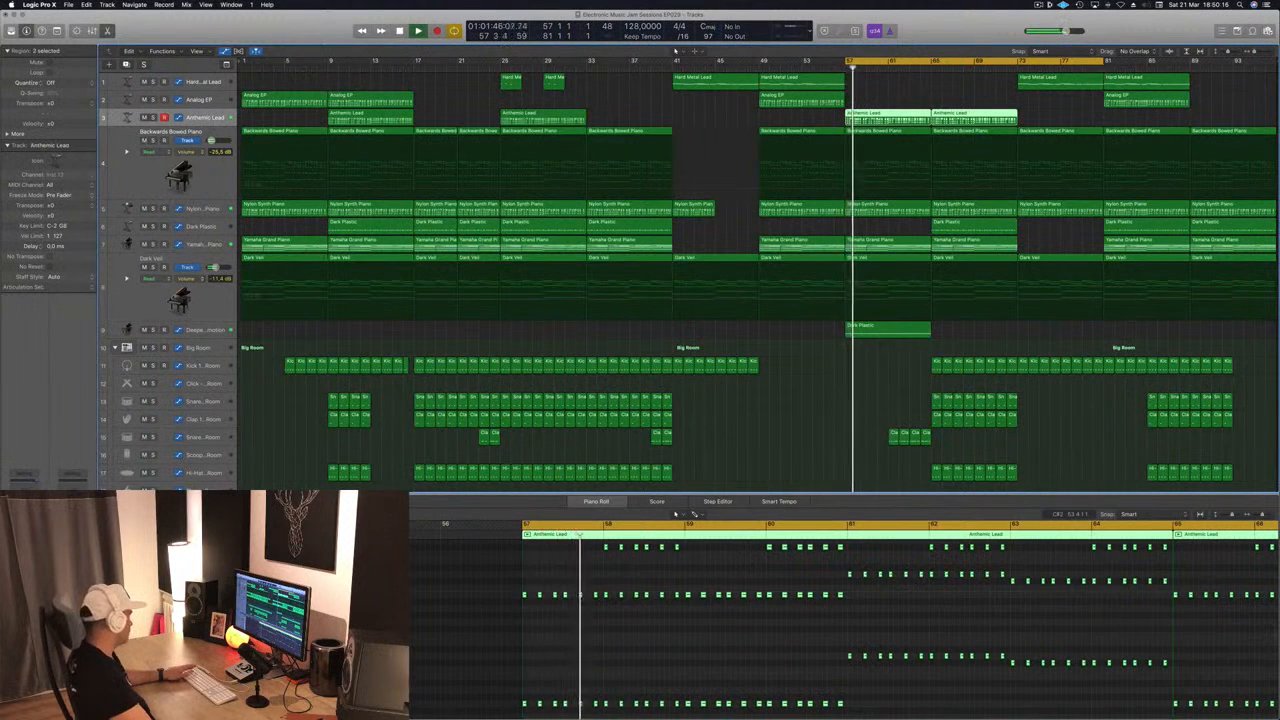
key(v)
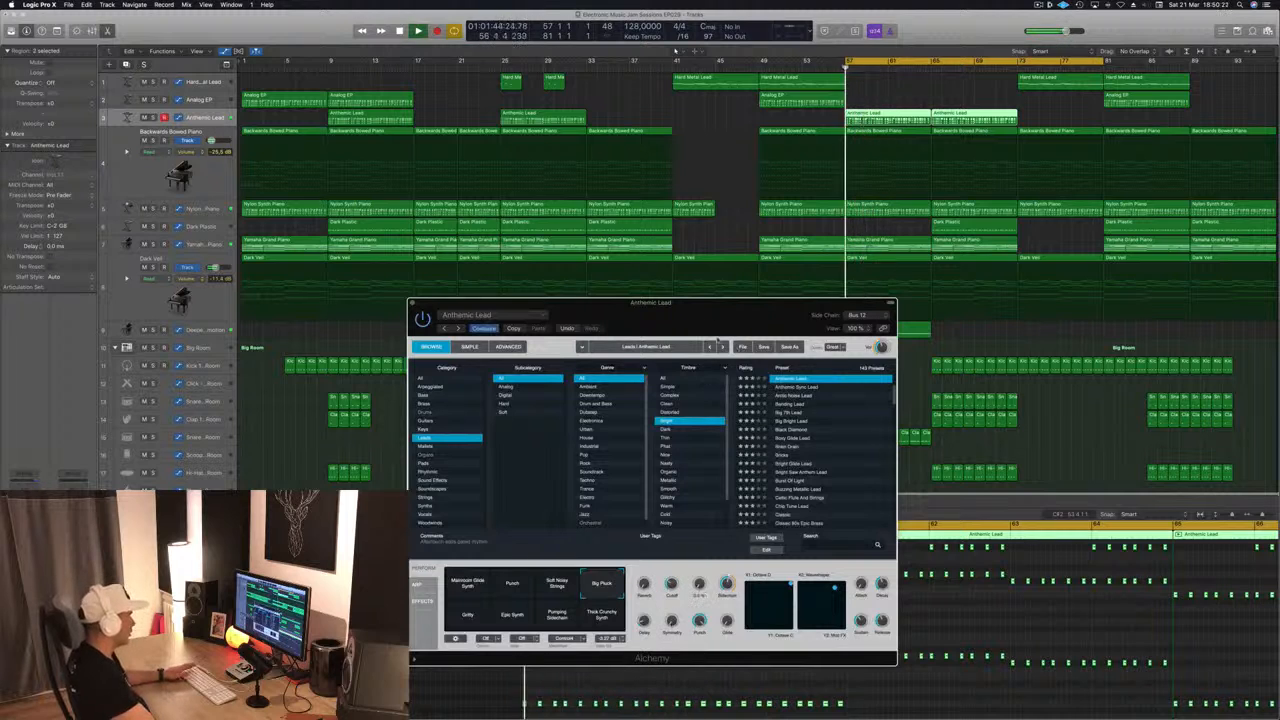
drag(717, 340, 1082, 298)
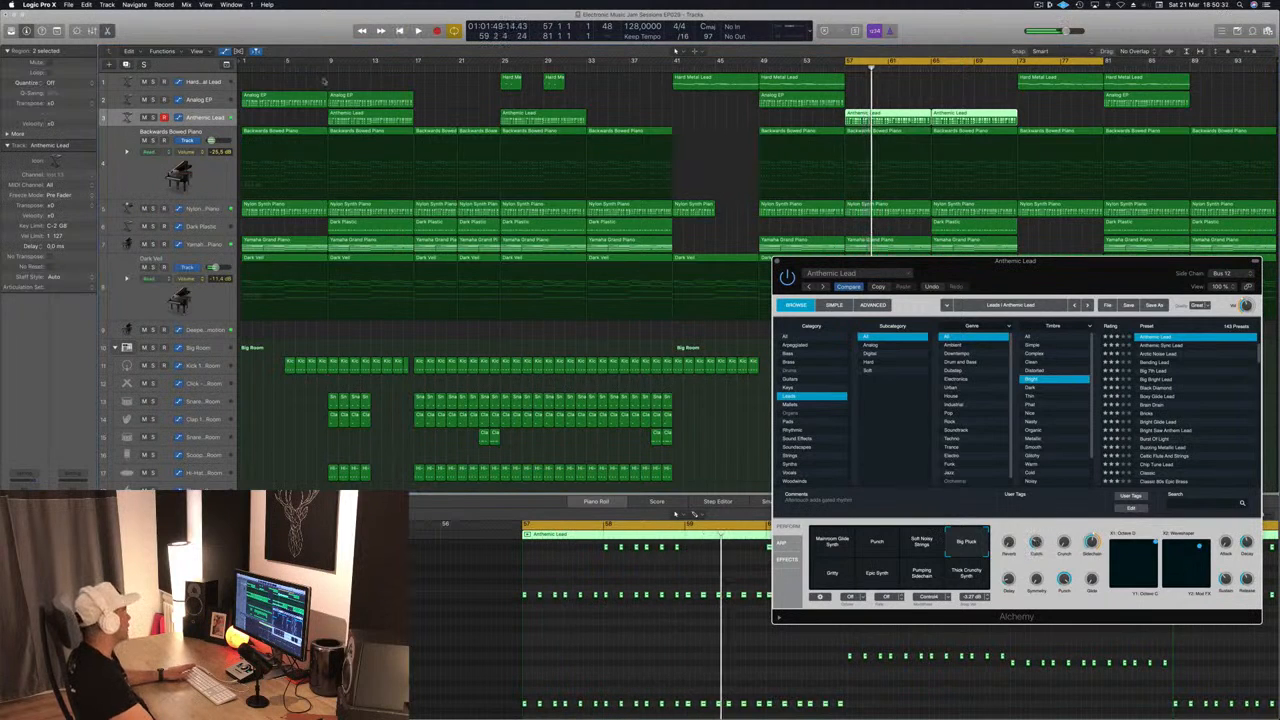
key(a)
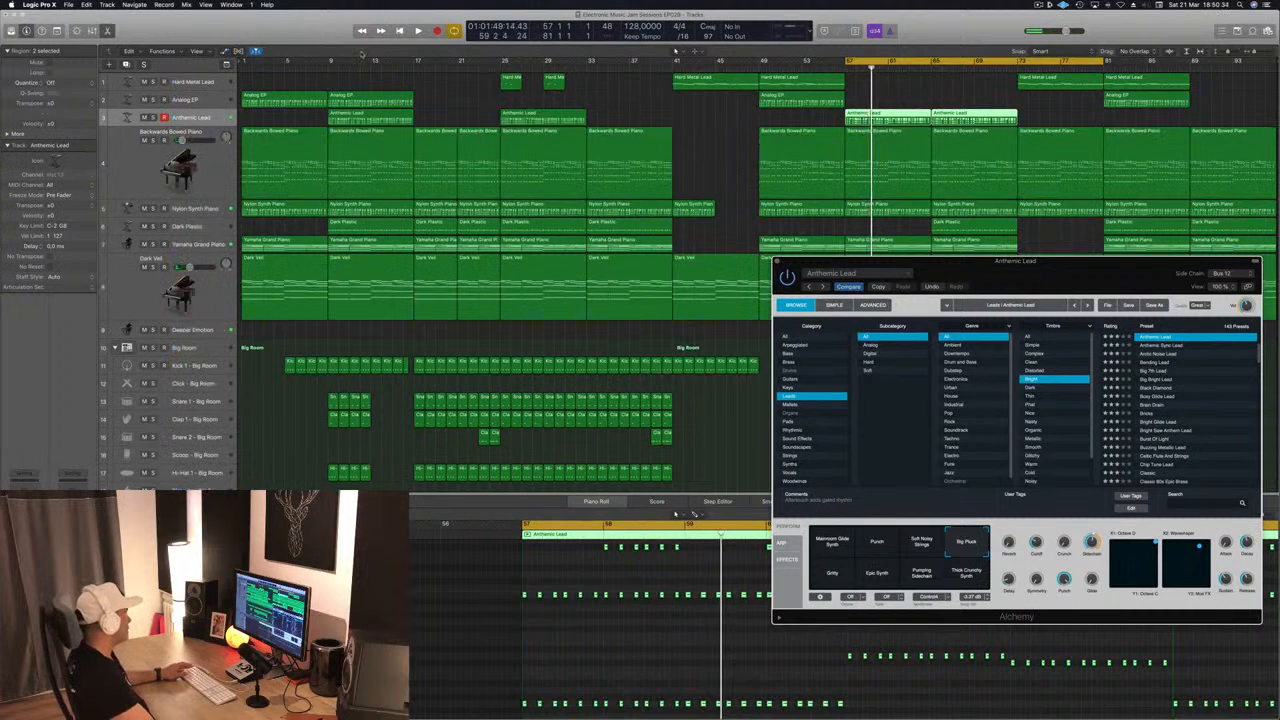
click(460, 90)
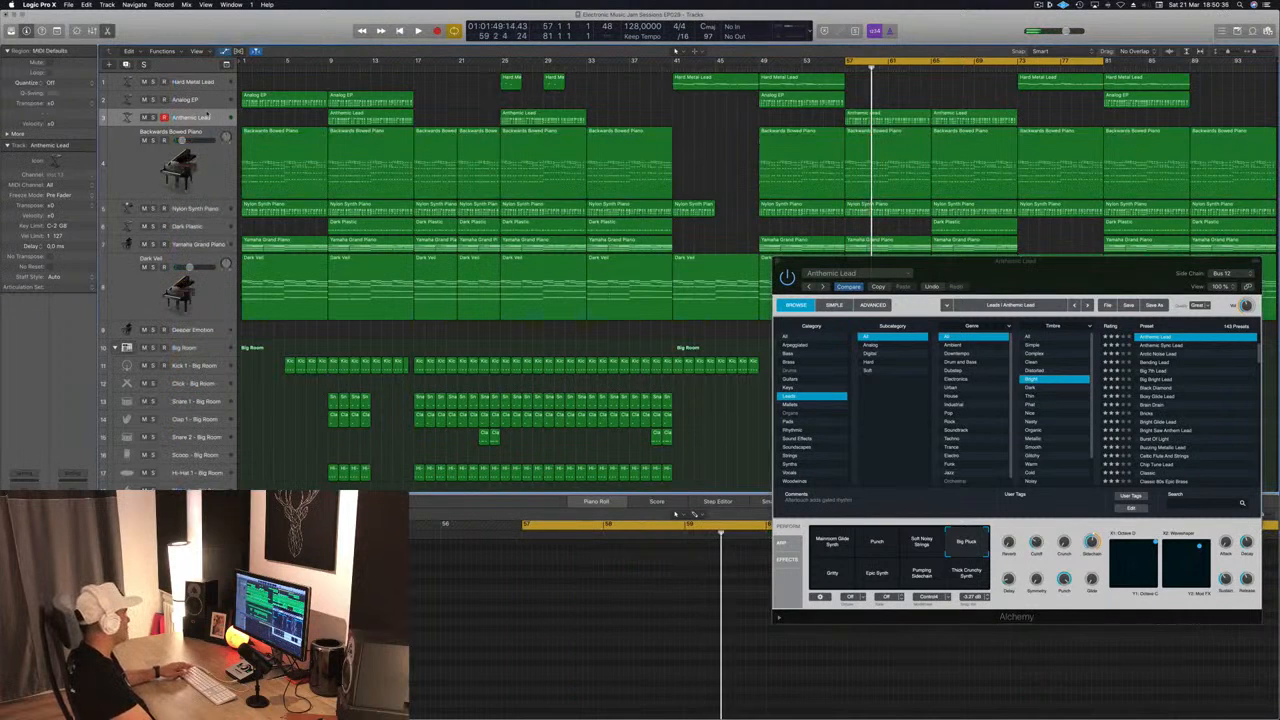
key(a)
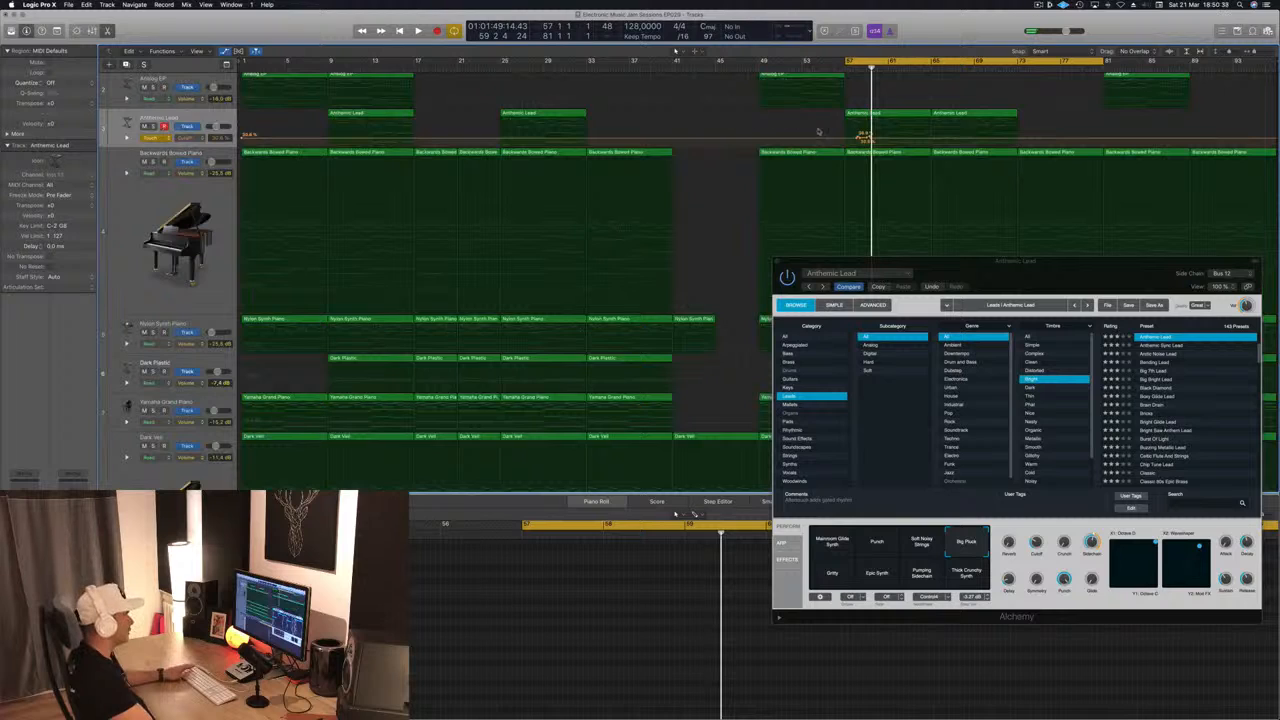
Draw Anthemic Lead Cutoff automation rising from bar 57 to about 60.7% at bar 61, dropping to 37.4%, and climbing to 100% near bar 65.
key(space)
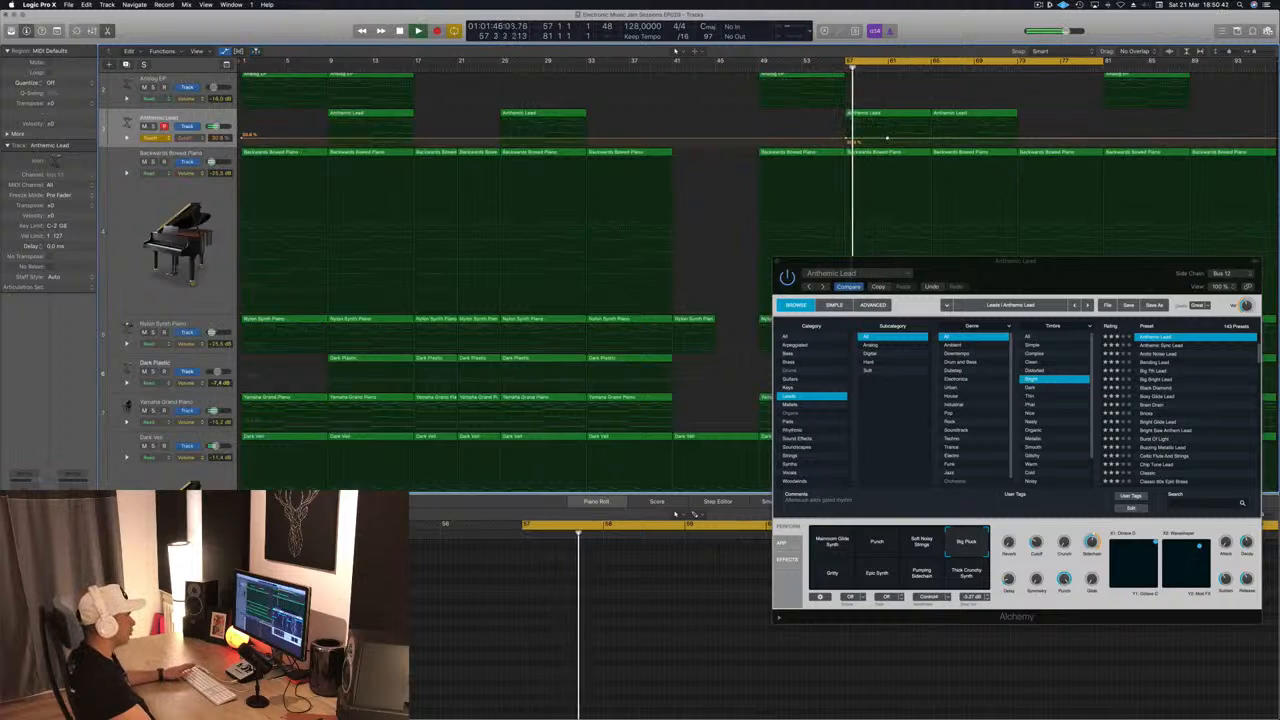
drag(887, 138, 888, 131)
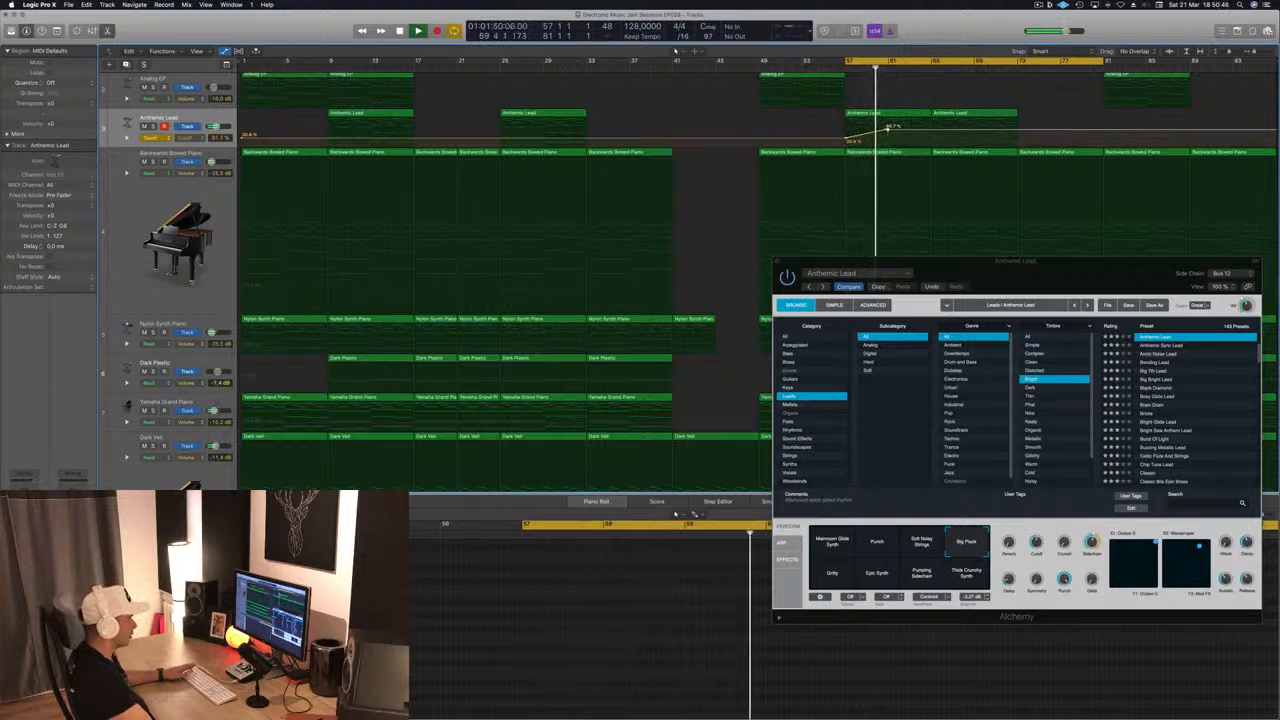
click(887, 139)
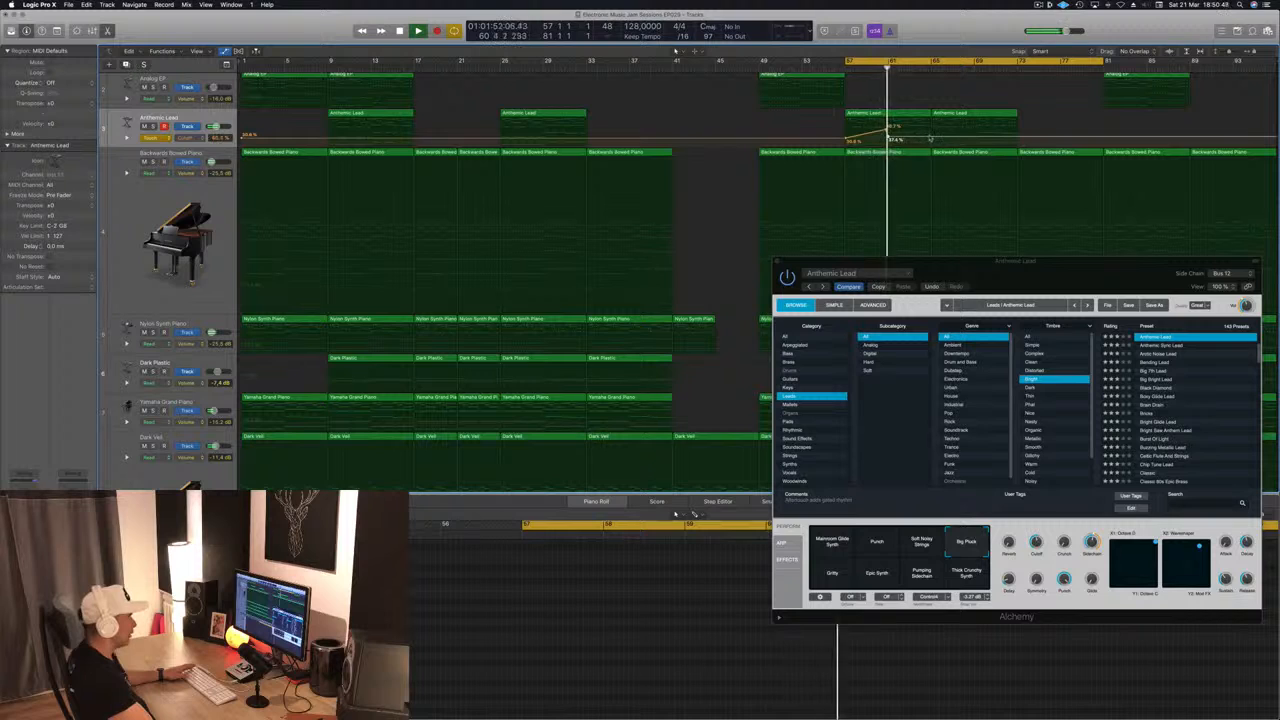
drag(930, 137, 925, 95)
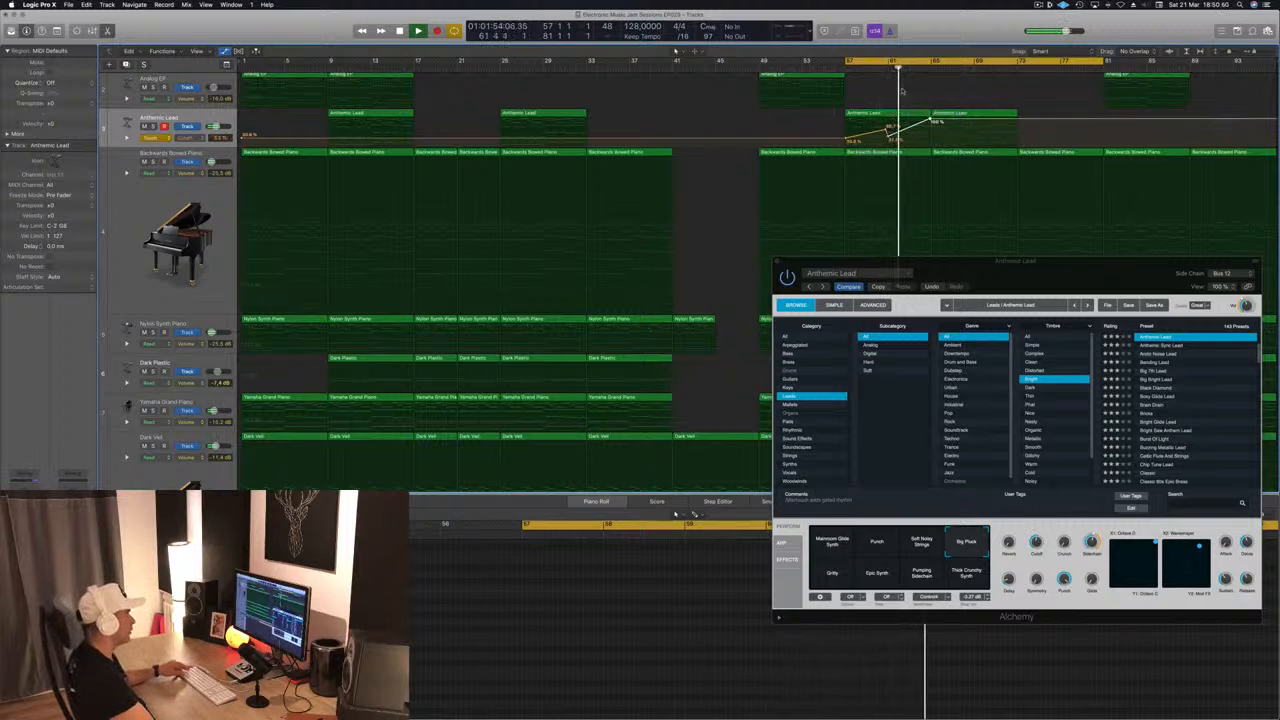
Close Alchemy, set the Anthemic Lead automation mode back to Read and stop playback.
click(779, 265)
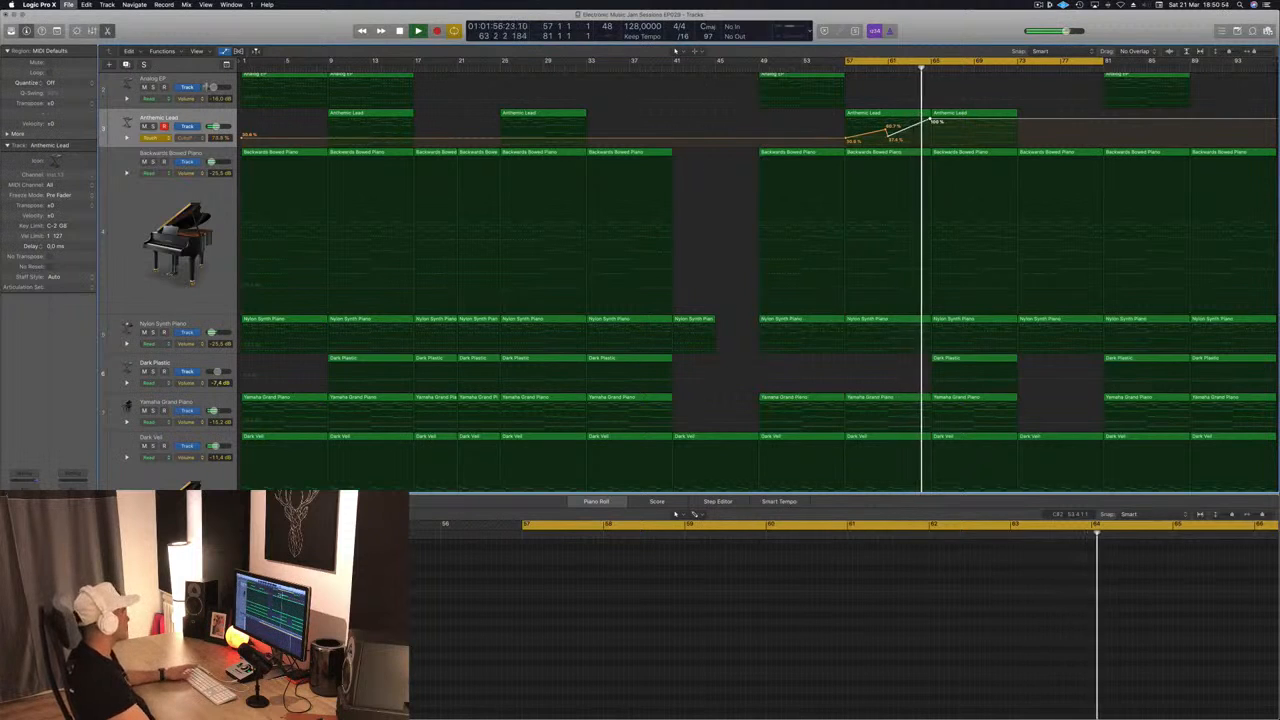
click(166, 138)
click(152, 129)
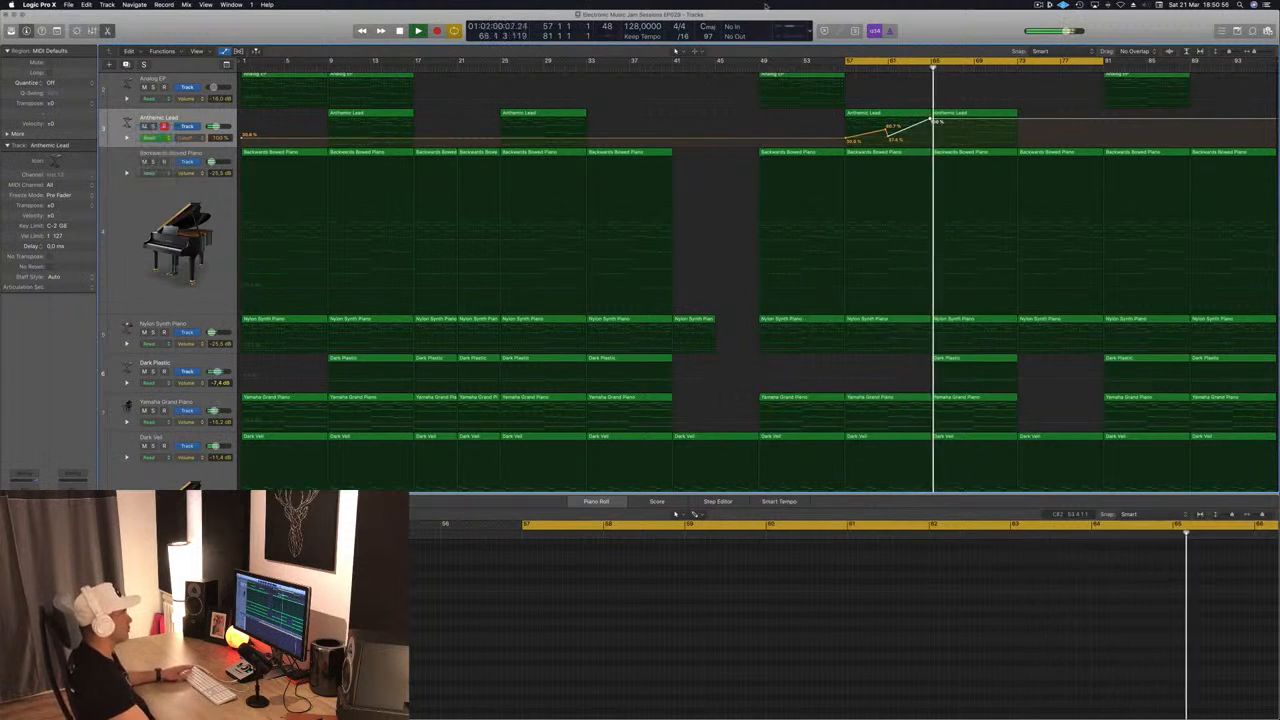
key(space)
Enlarge the Anthemic Lead track with Track Zoom to display its Cutoff automation and replay from bar 57.
scroll(729, 200, up, 3)
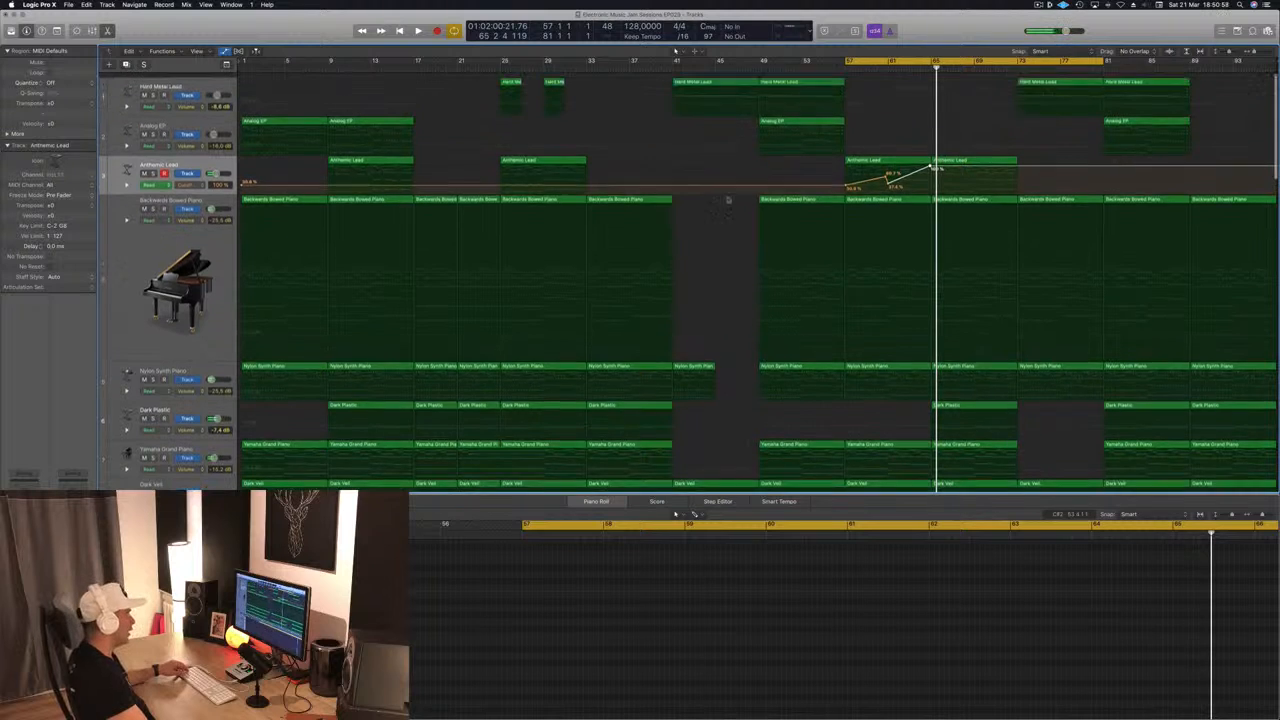
scroll(683, 183, down, 3)
scroll(345, 188, up, 1)
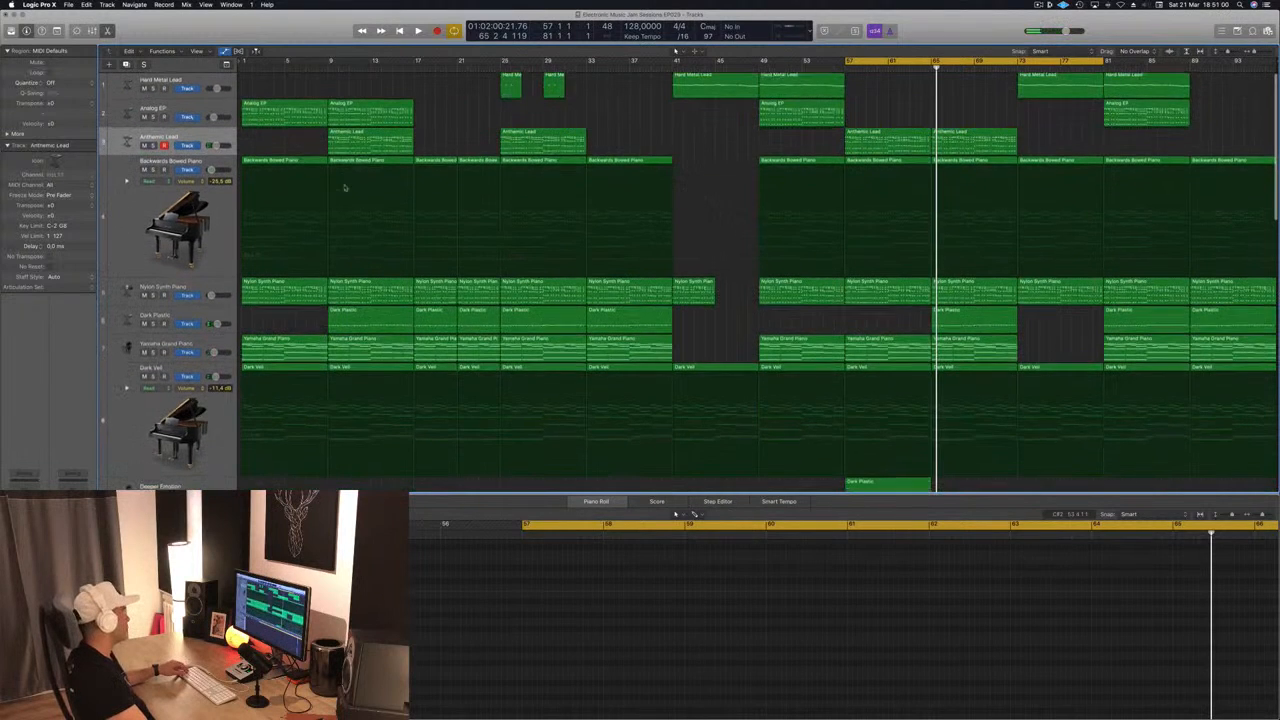
click(57, 31)
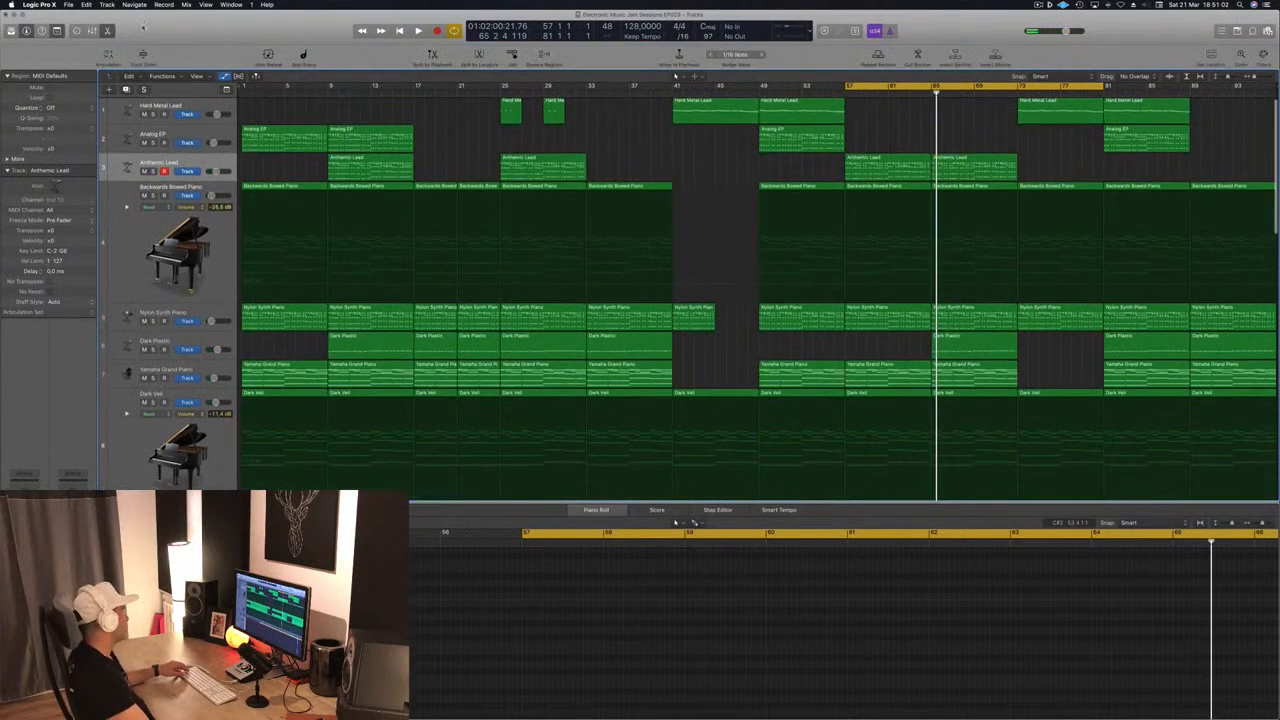
click(143, 54)
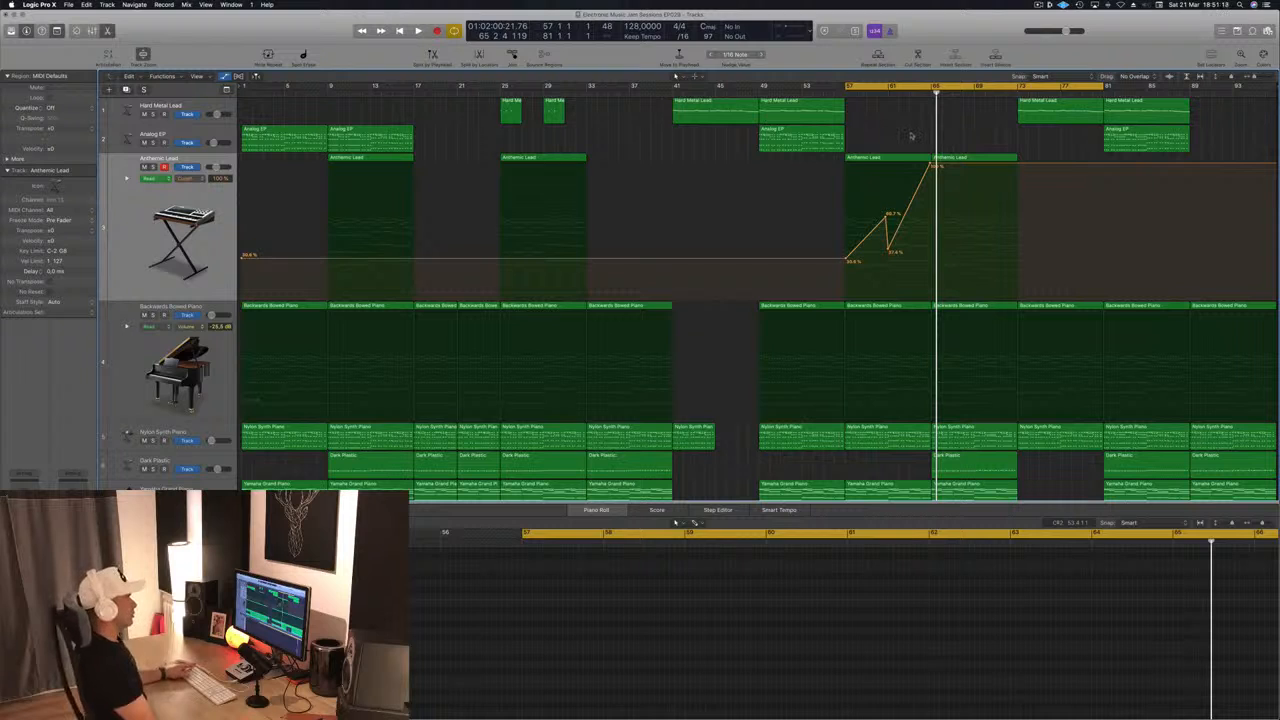
key(space)
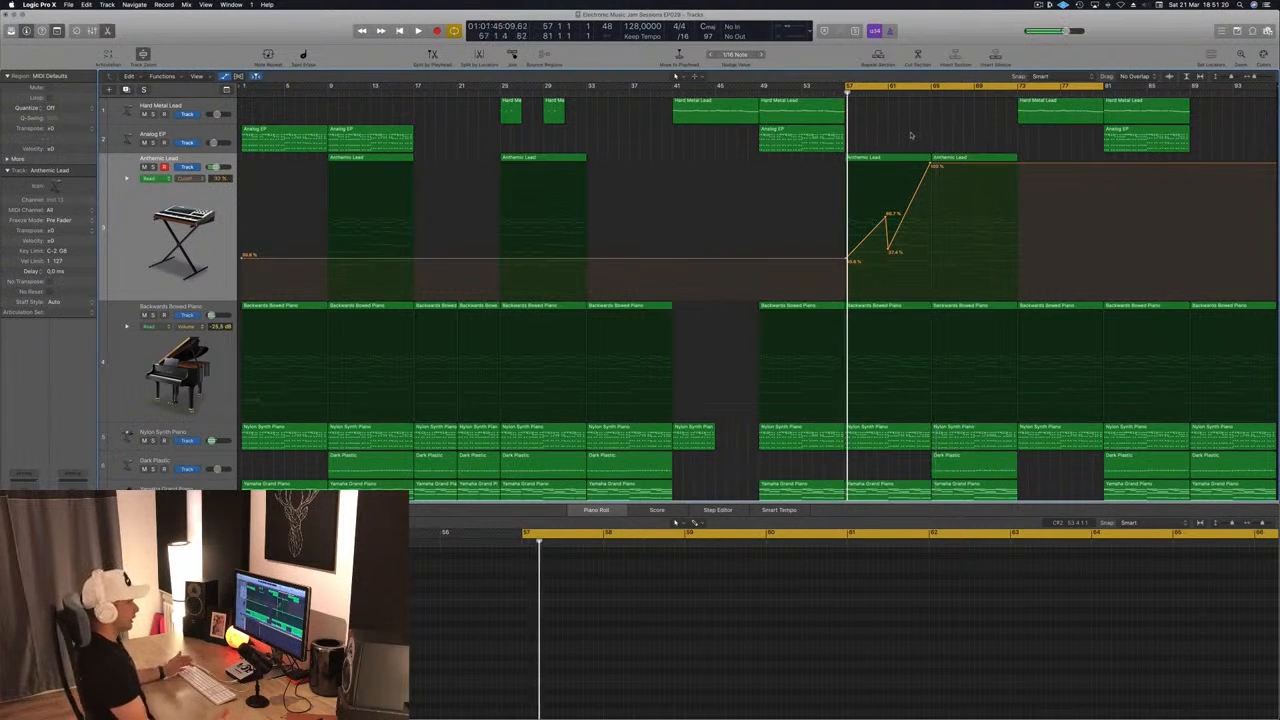
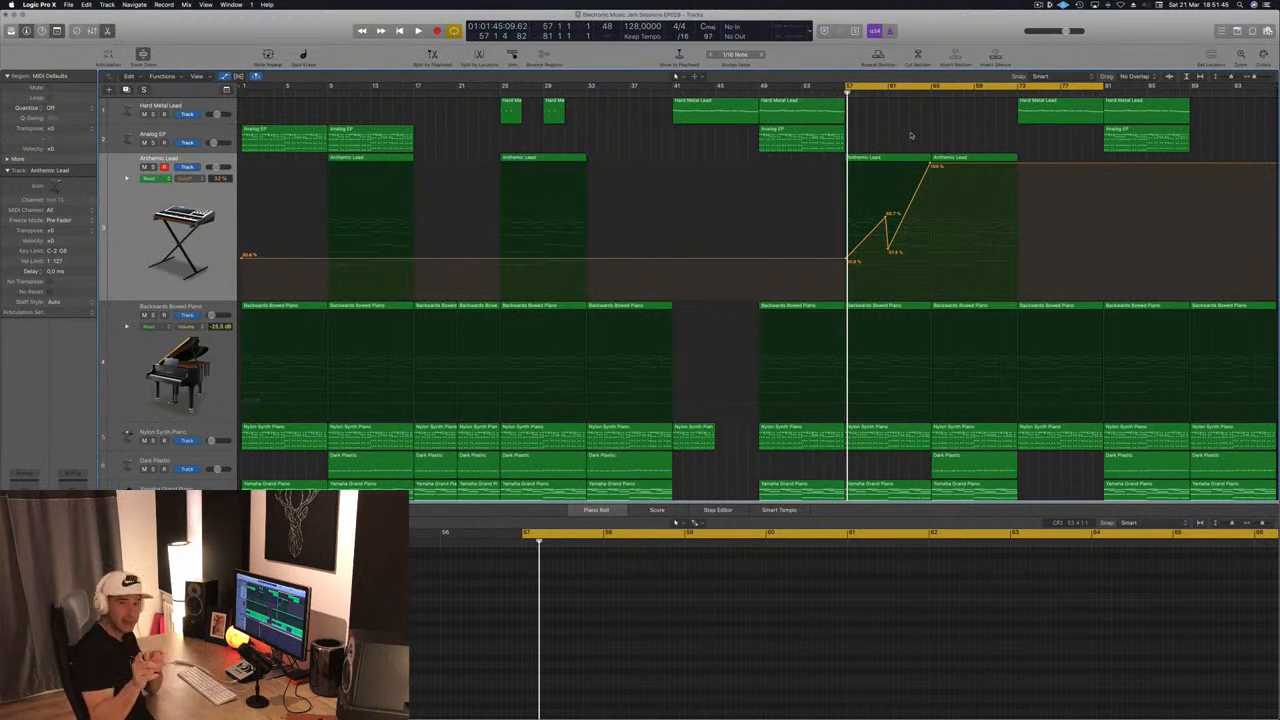
Raise the Anthemic Lead Cutoff peak at bar 61 to about 66.4% and the dip after it to about 53.1%.
key(space)
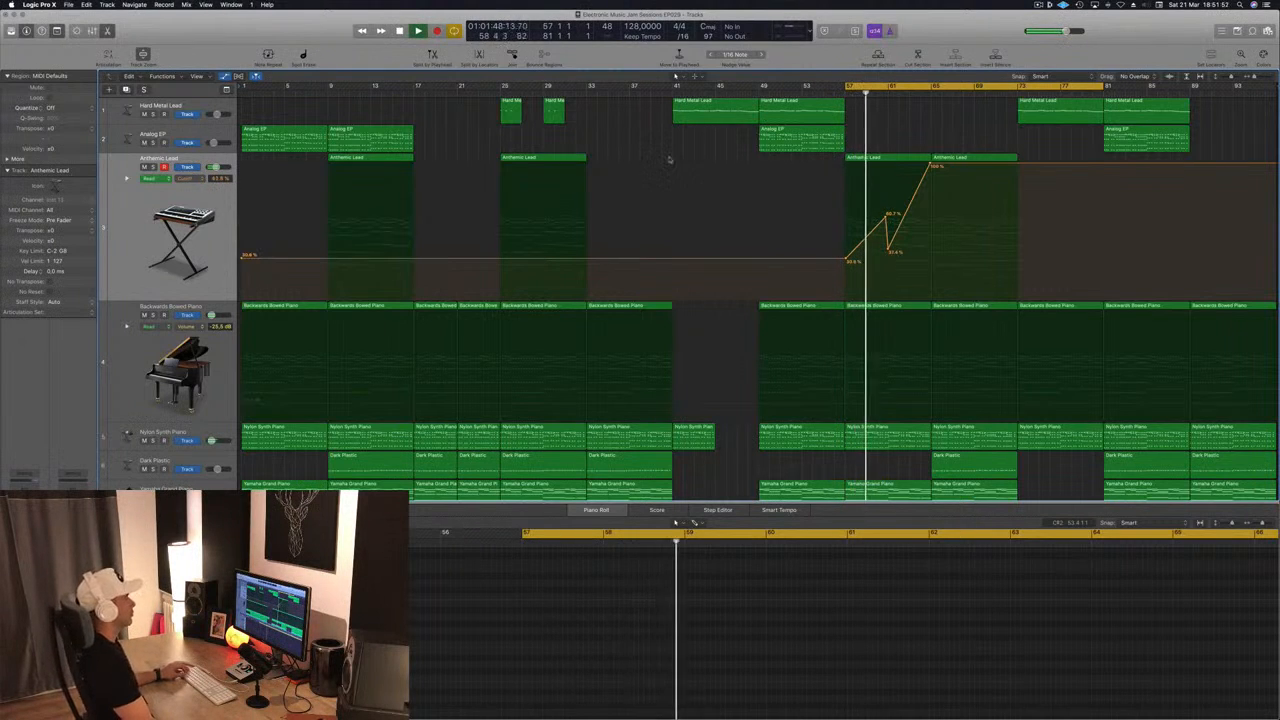
scroll(886, 218, down, 1)
drag(887, 214, 887, 206)
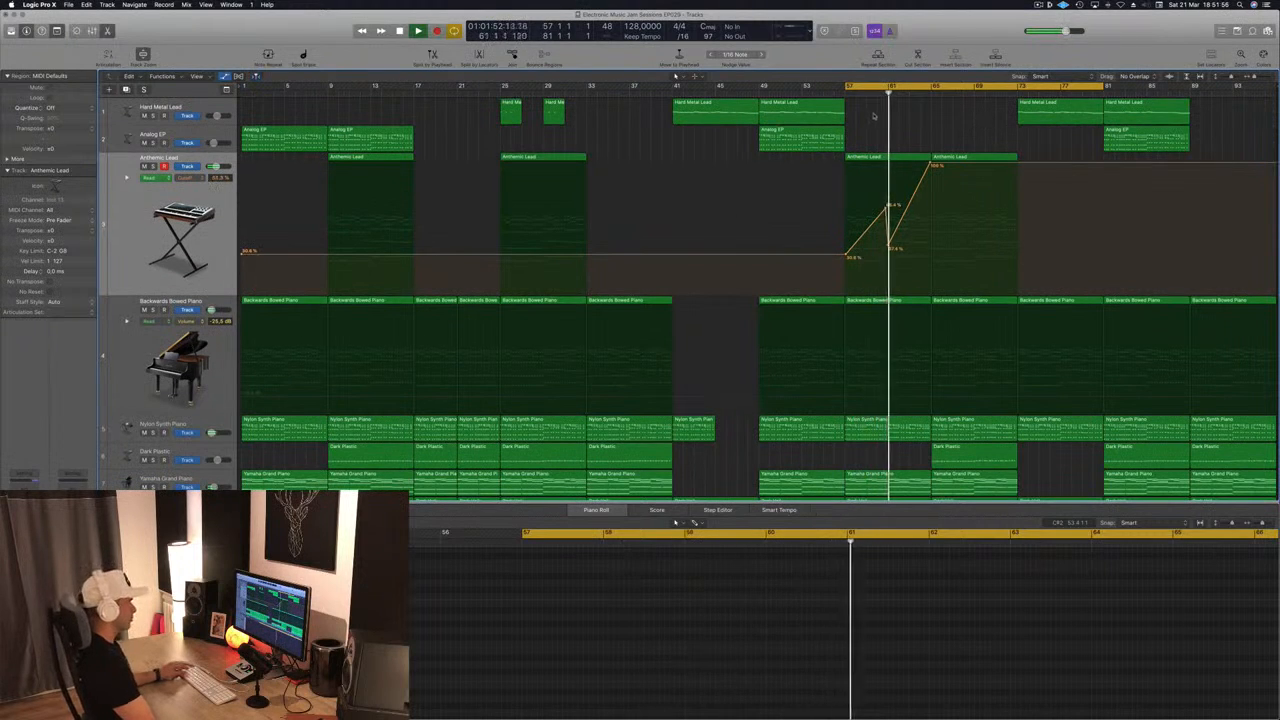
drag(888, 247, 896, 228)
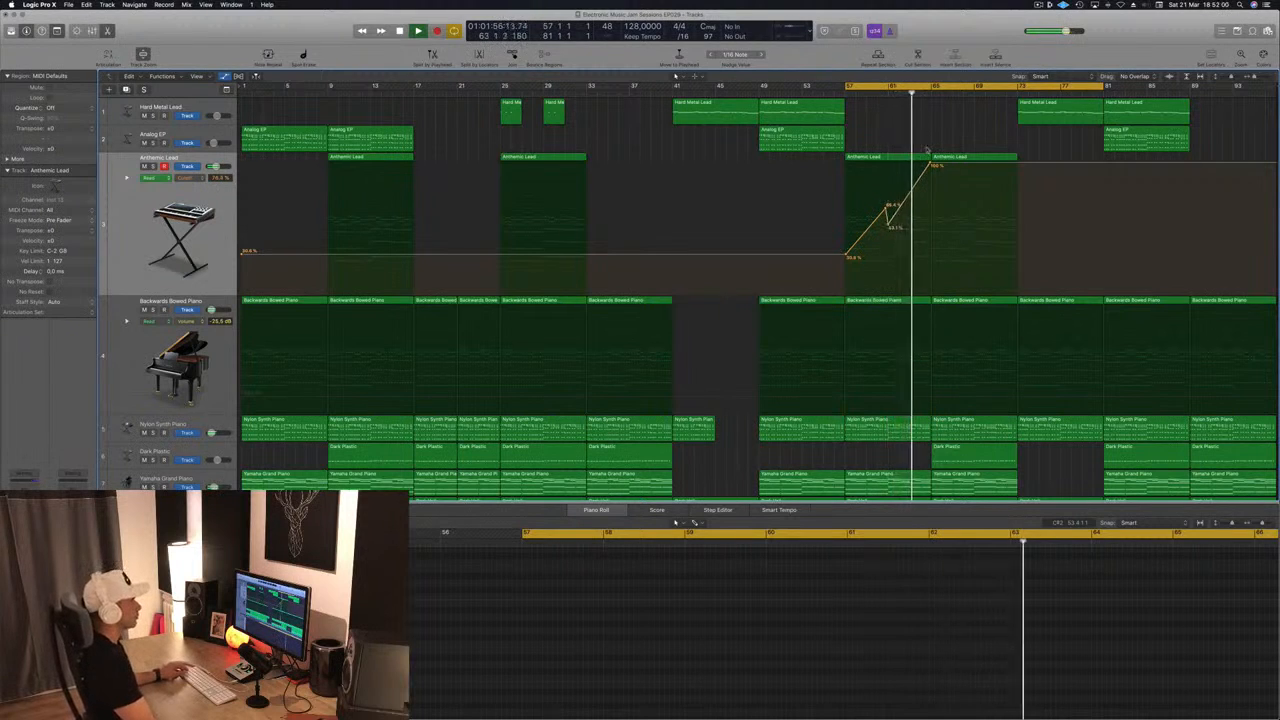
Drop the Anthemic Lead Cutoff to 0% just before bar 65, bring it back to 100% at bar 65, and save the project.
click(926, 169)
drag(930, 163, 930, 294)
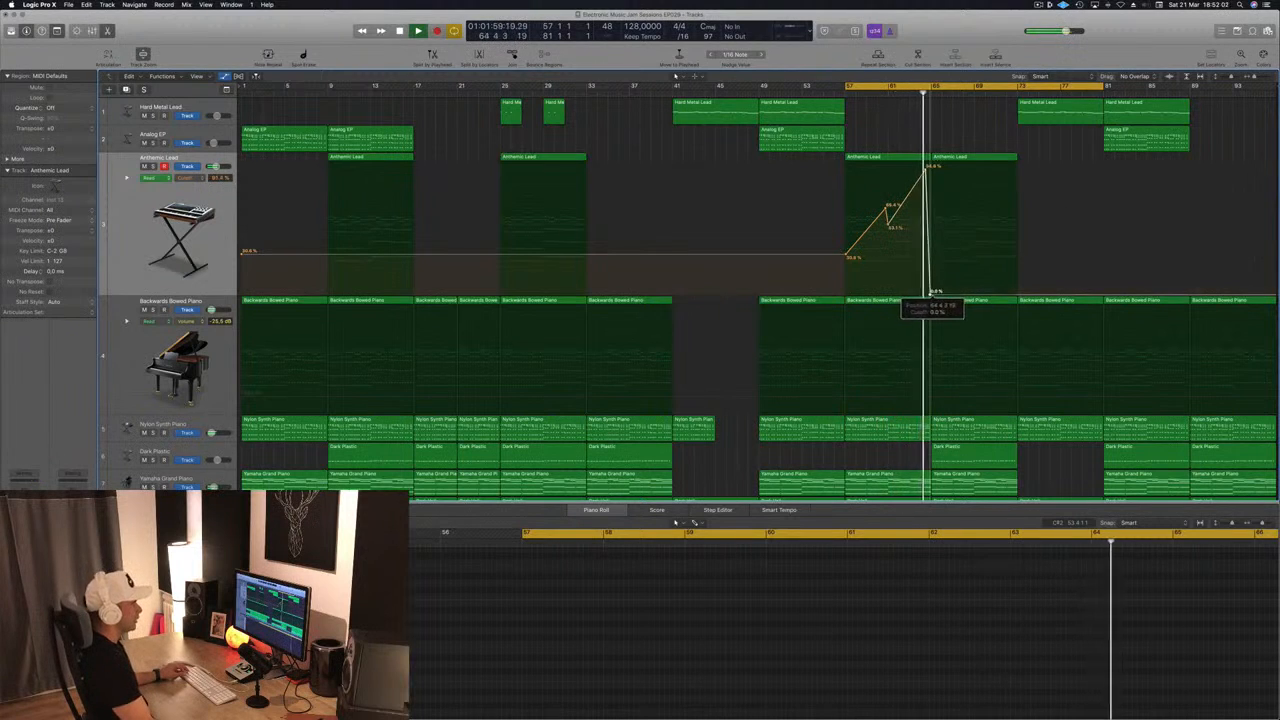
key(super+Right)
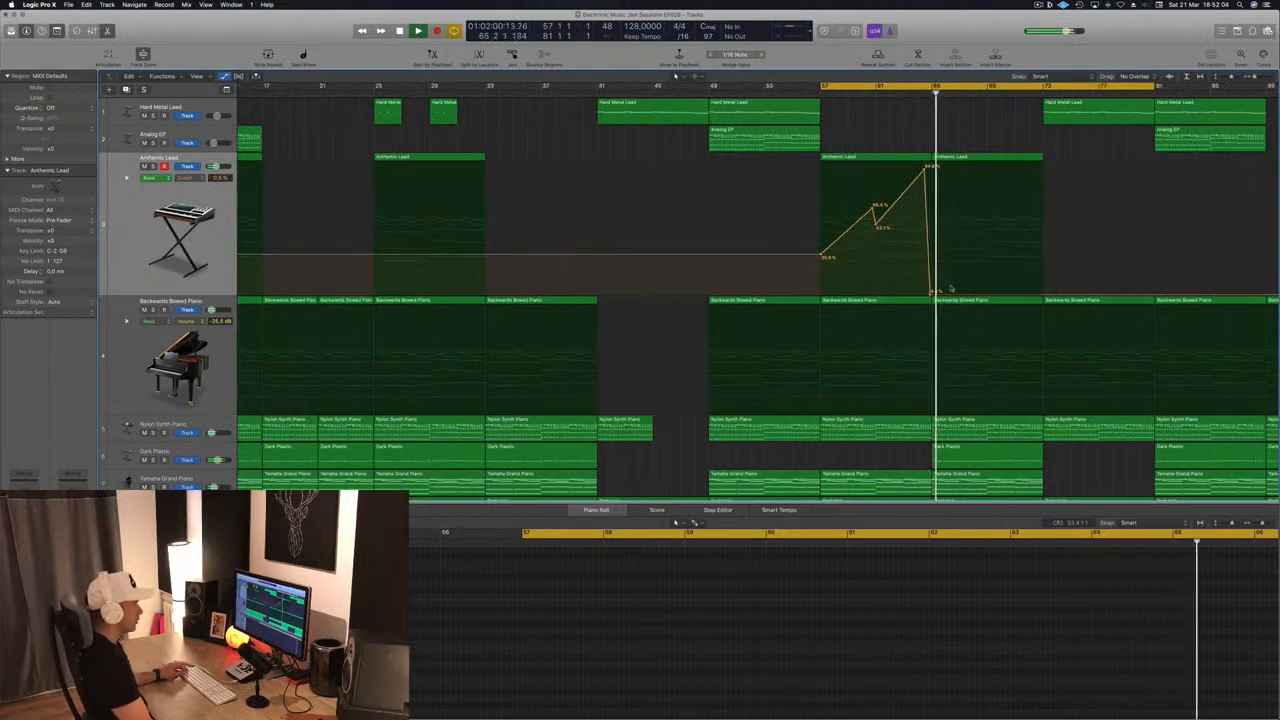
drag(934, 294, 937, 167)
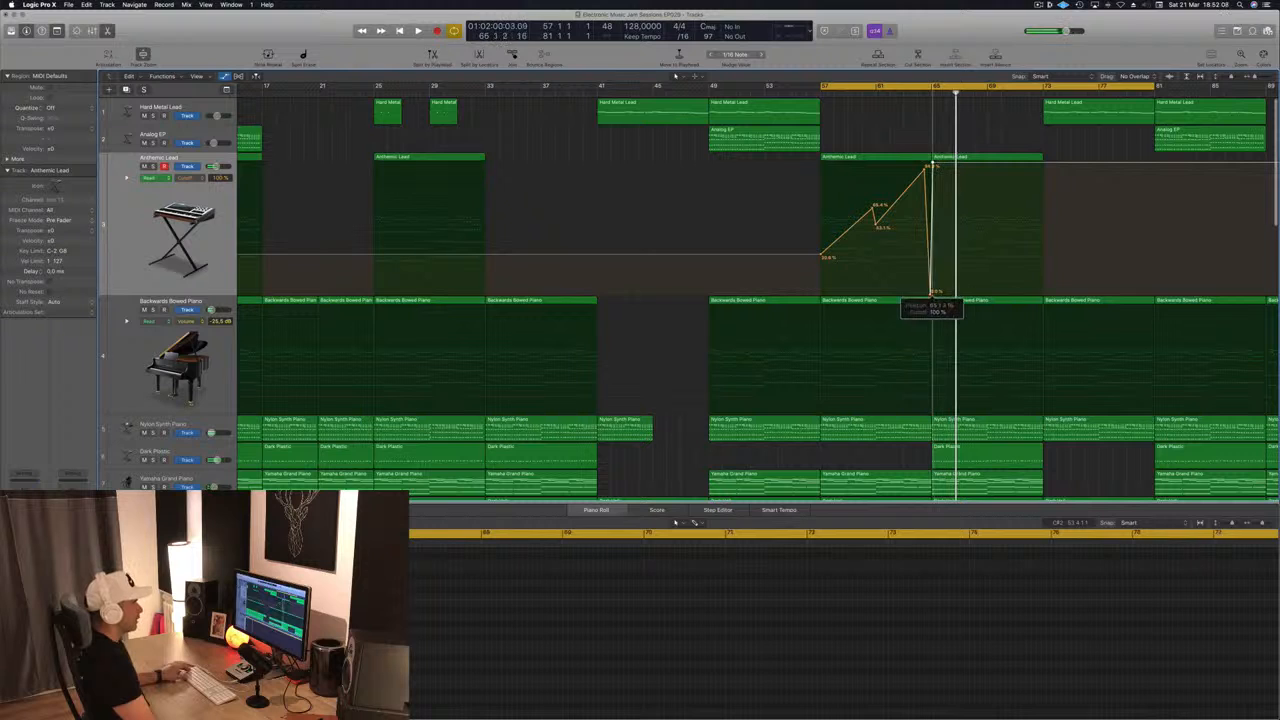
key(space)
key(super+s)
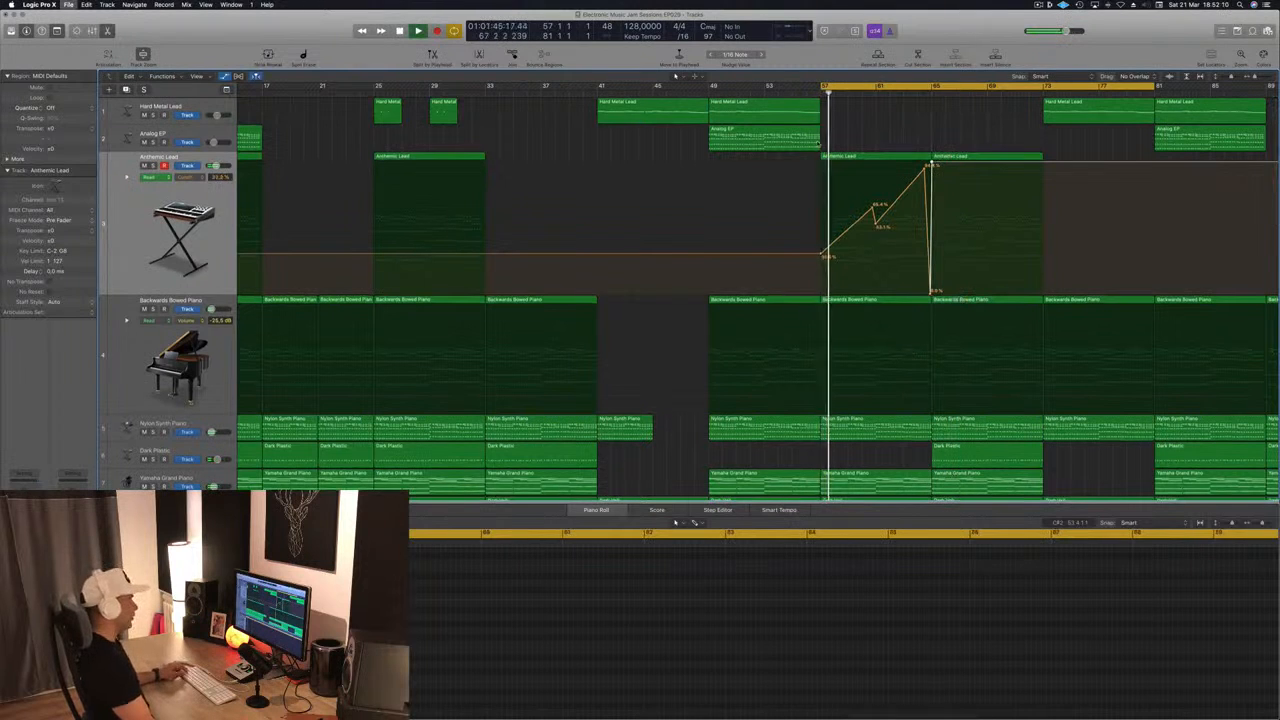
Copy the Dark Plastic region on the Deeper Emotion track from bar 57 to bar 65.
scroll(751, 161, left, 3)
scroll(706, 261, down, 3)
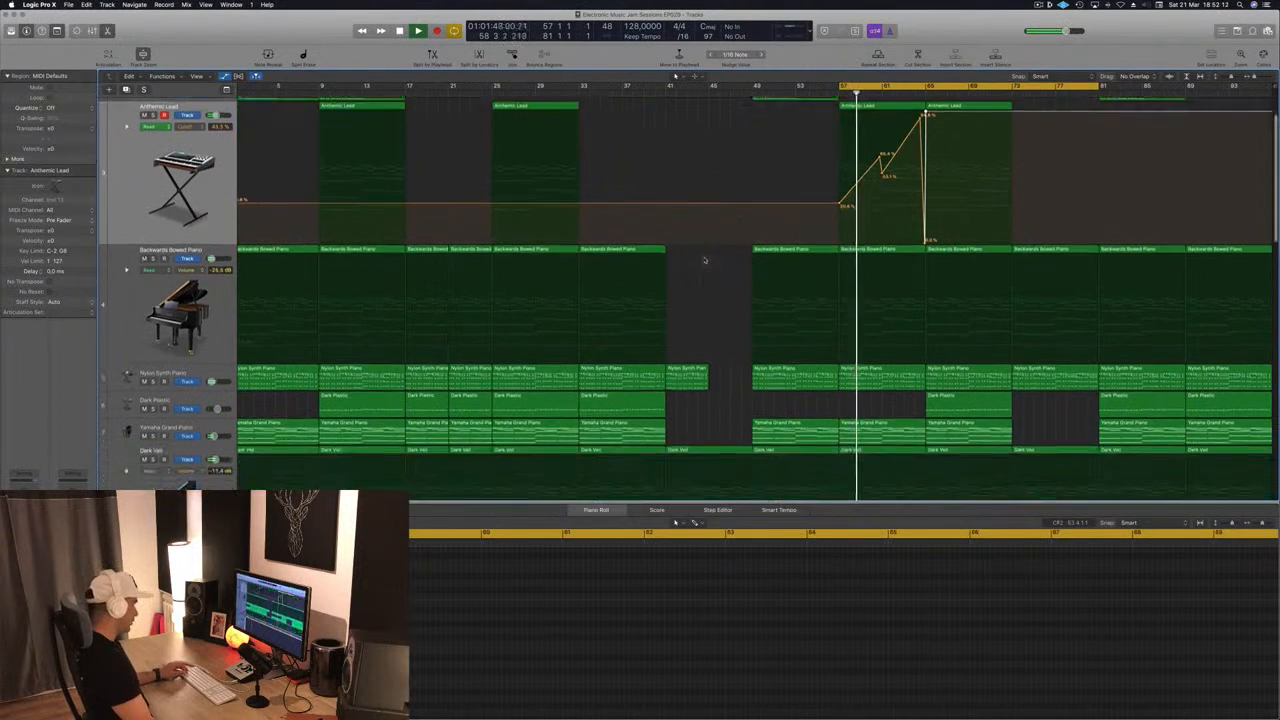
scroll(704, 300, down, 4)
key(x)
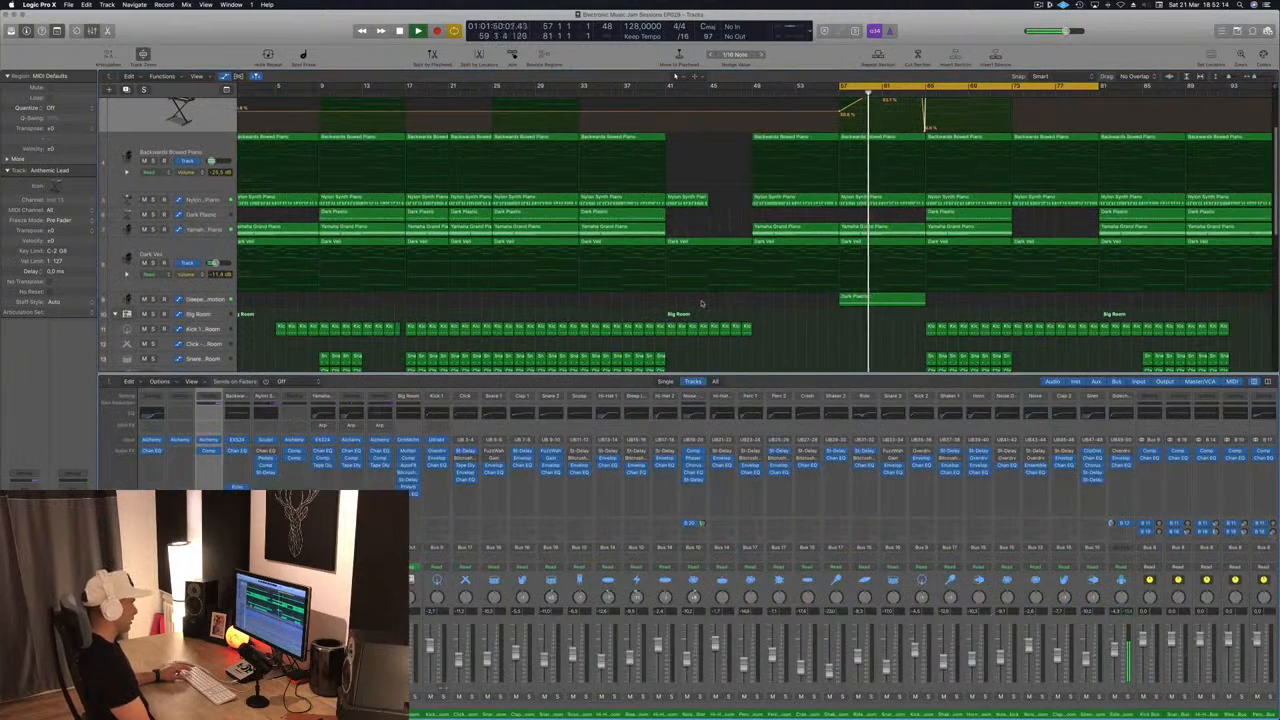
key(x)
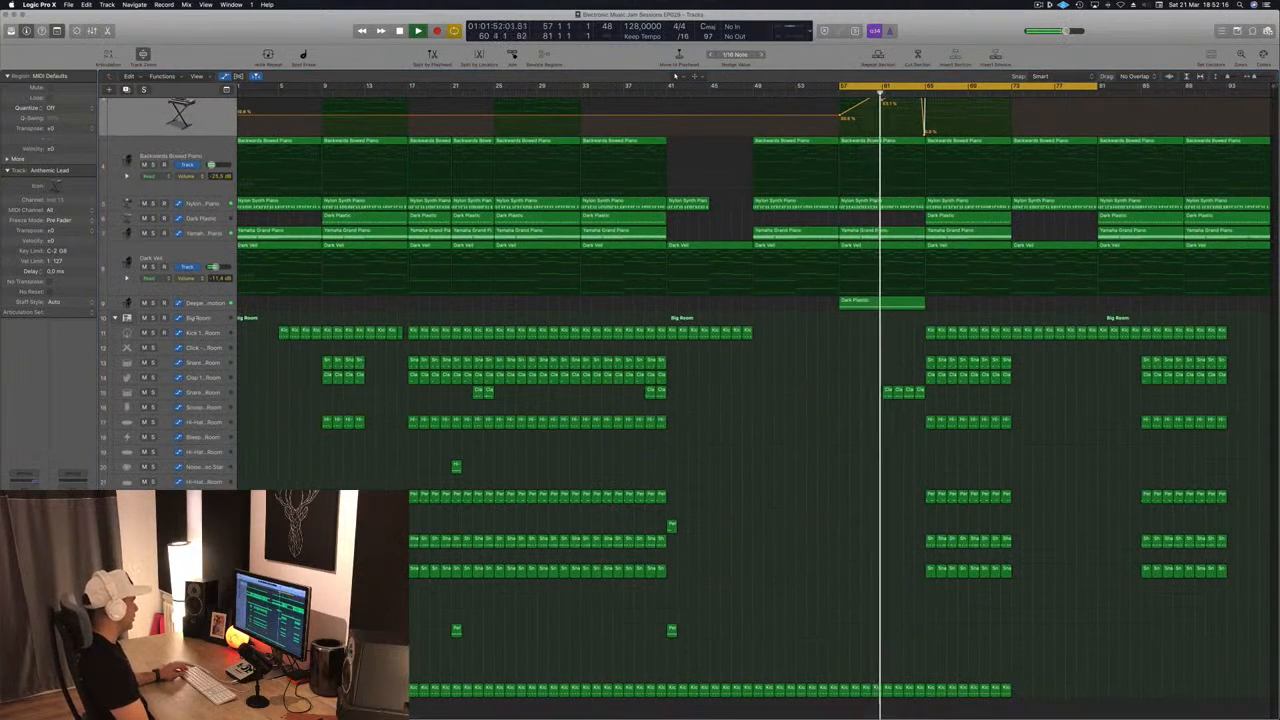
drag(886, 302, 969, 304)
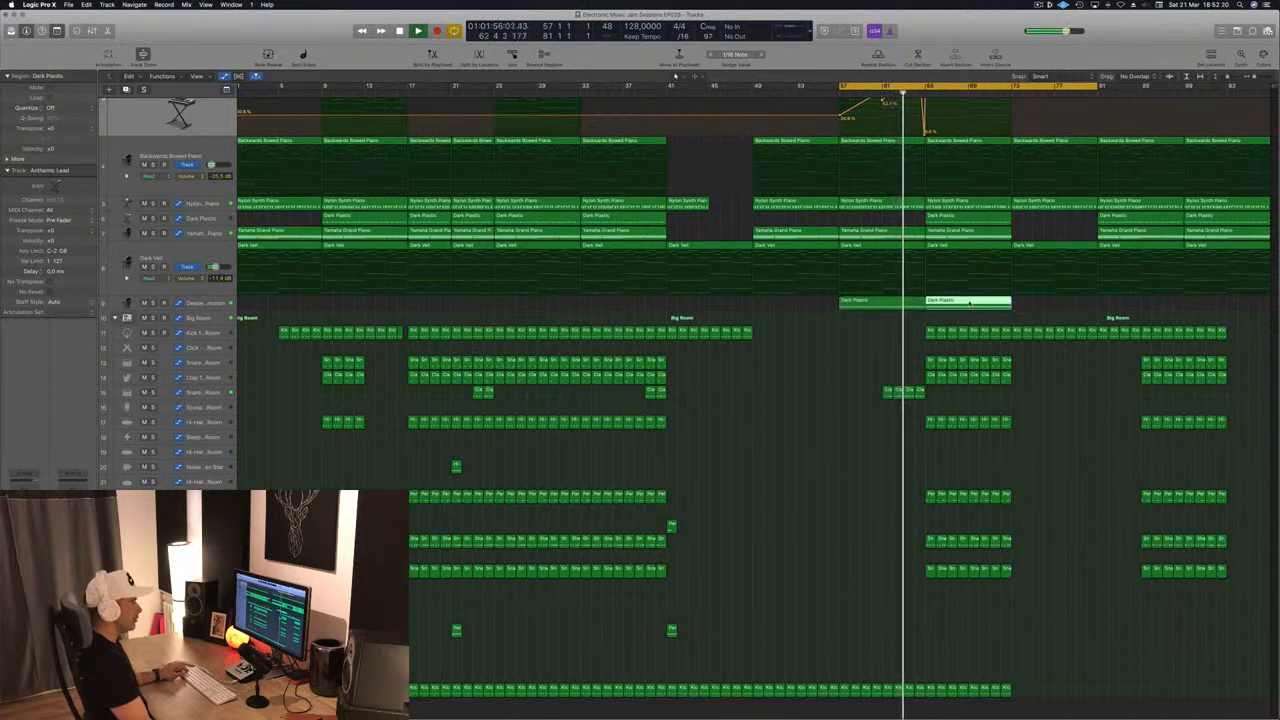
click(1040, 362)
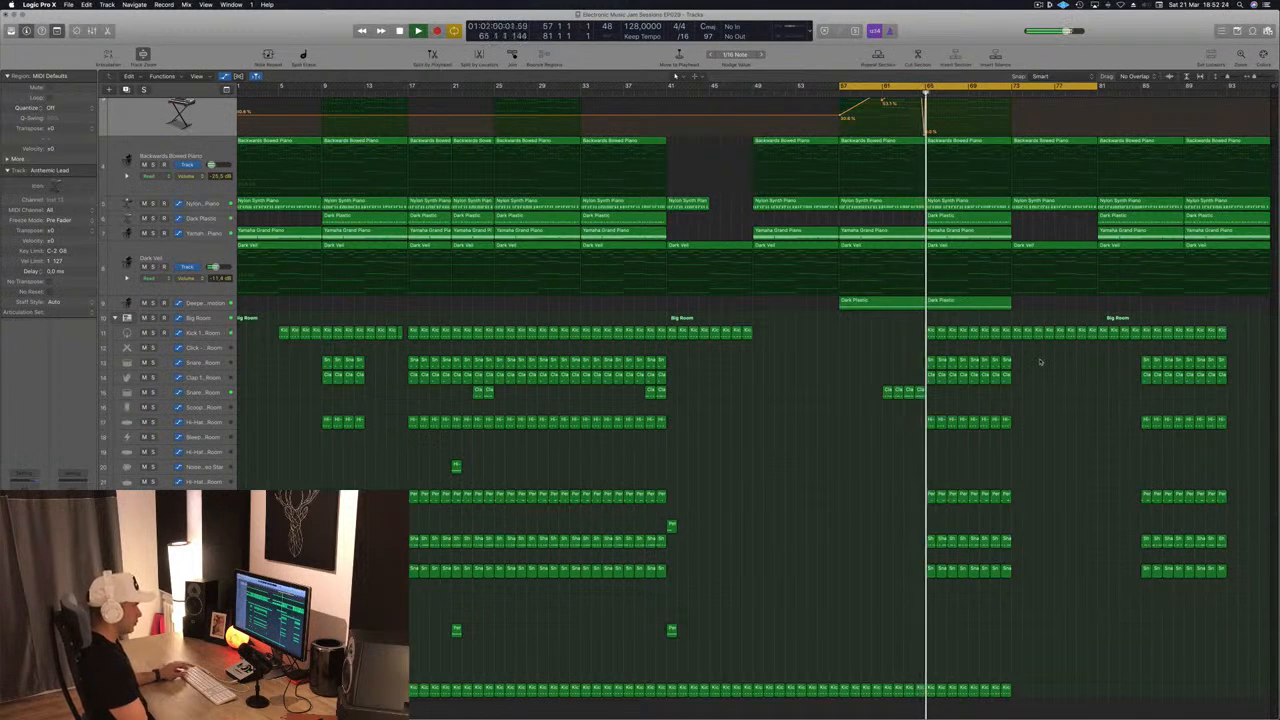
Delete the snare, clap, hi-hat and percussion regions between bars 65 and 73, keeping the kick, and listen to the section.
drag(1031, 358, 928, 590)
key(Delete)
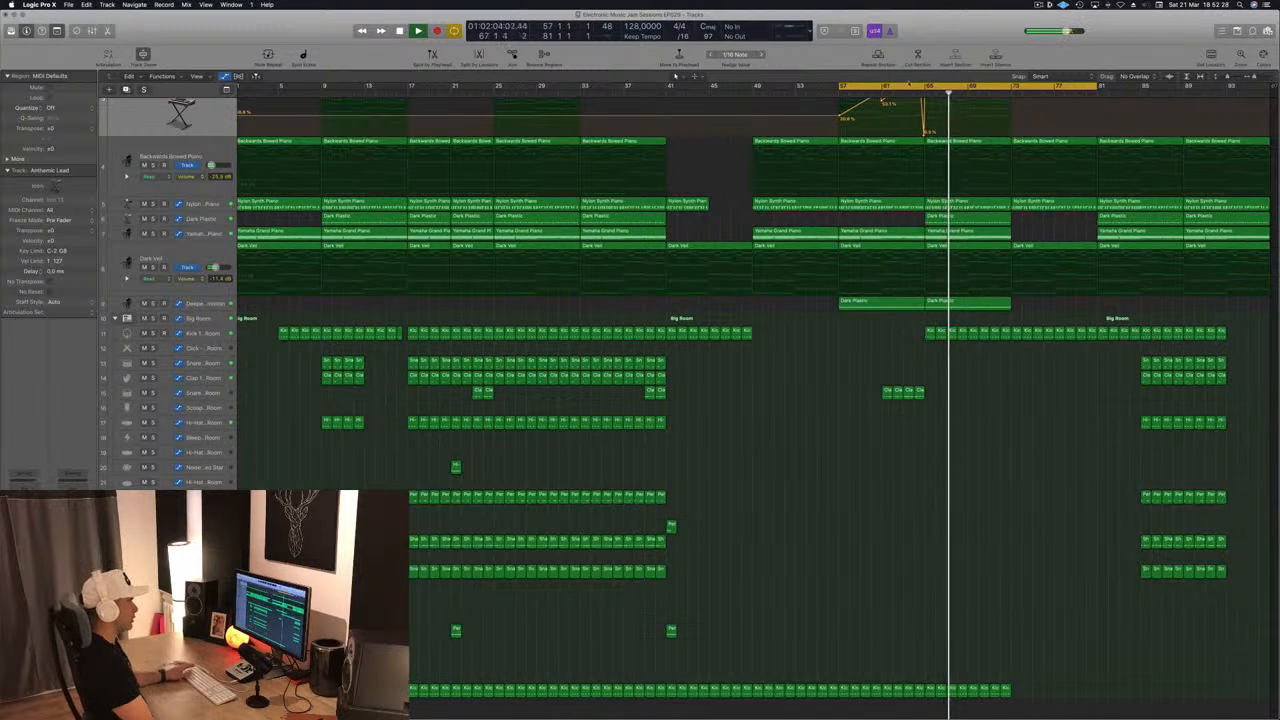
scroll(997, 254, up, 1)
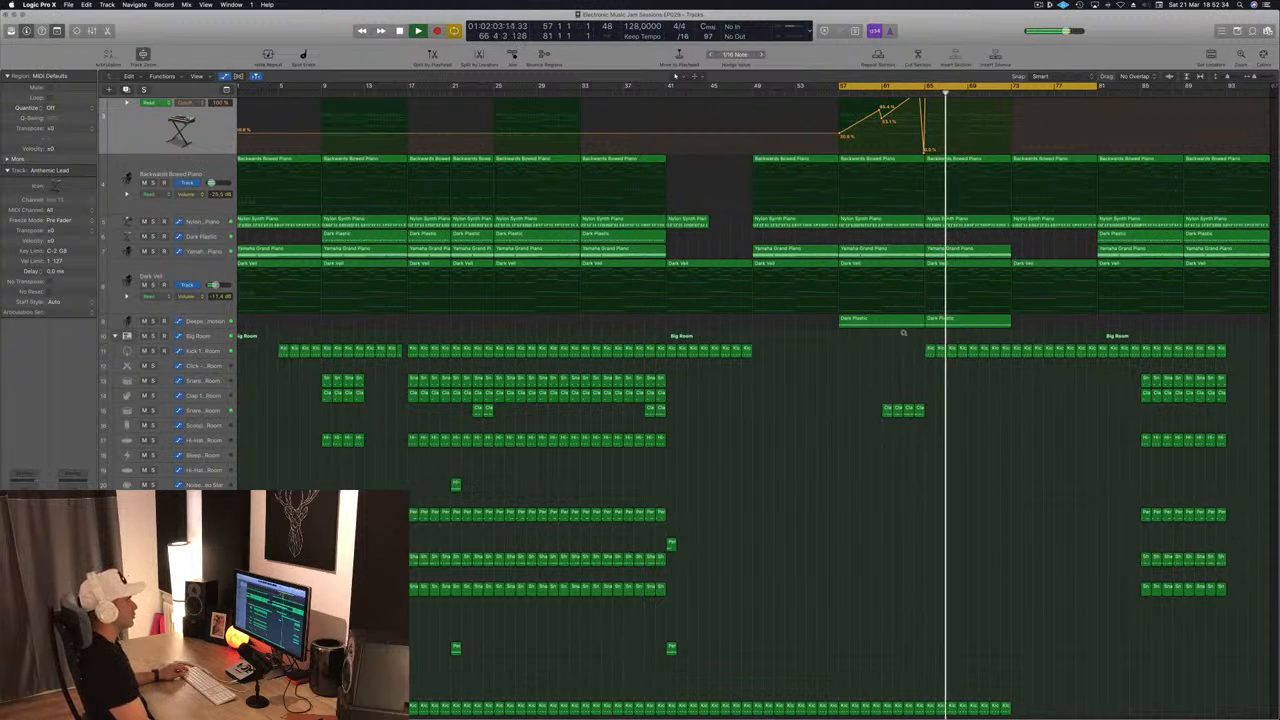
scroll(1023, 354, up, 5)
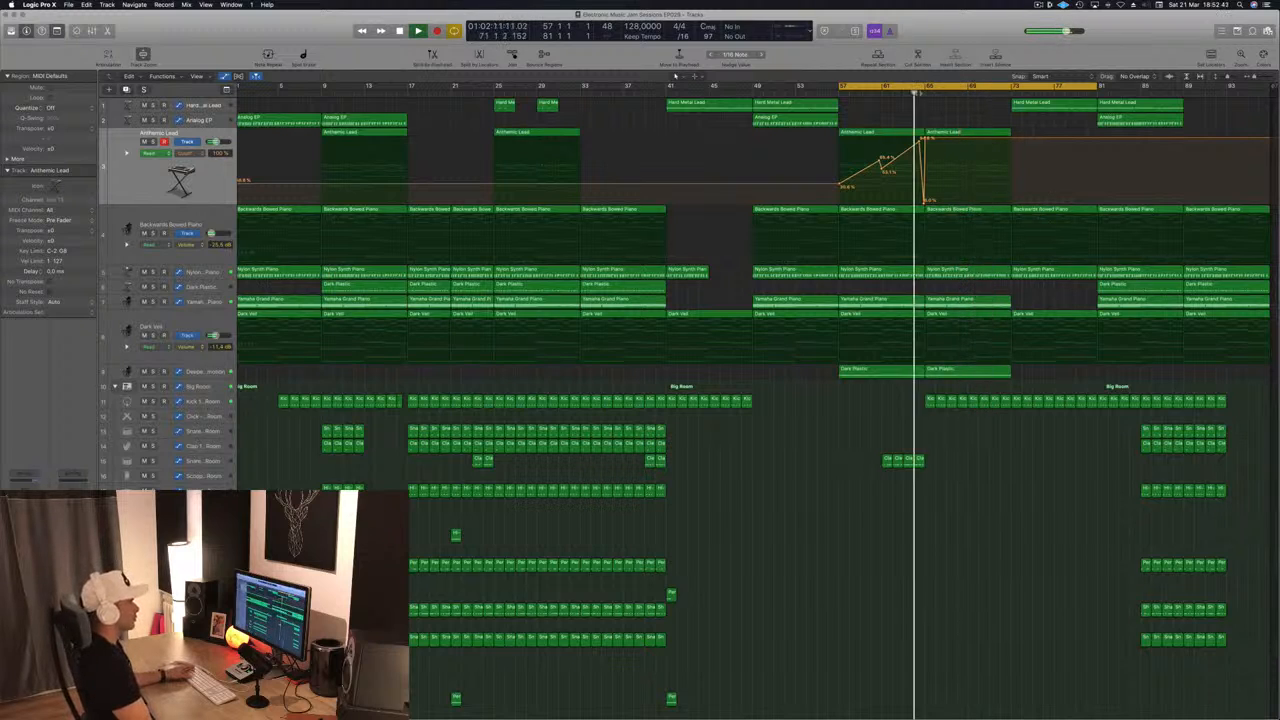
Copy the Analog EP region from bar 49 to bar 65.
drag(810, 124, 970, 128)
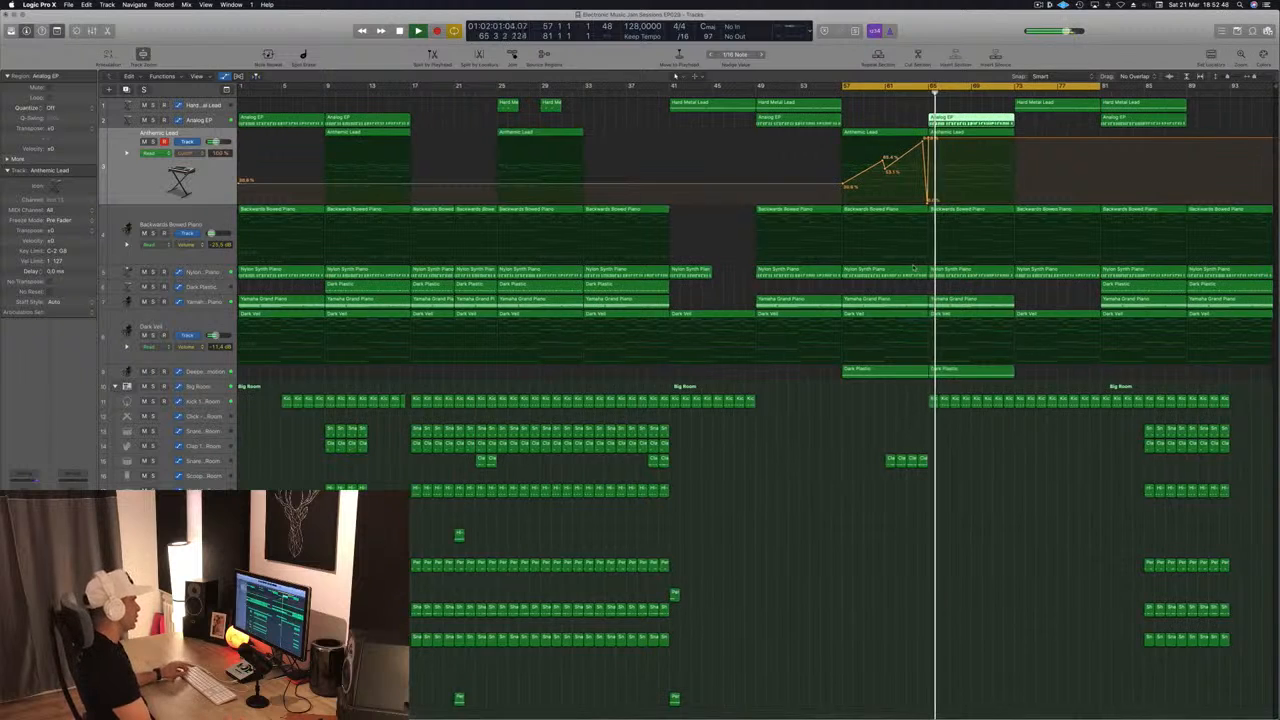
click(632, 286)
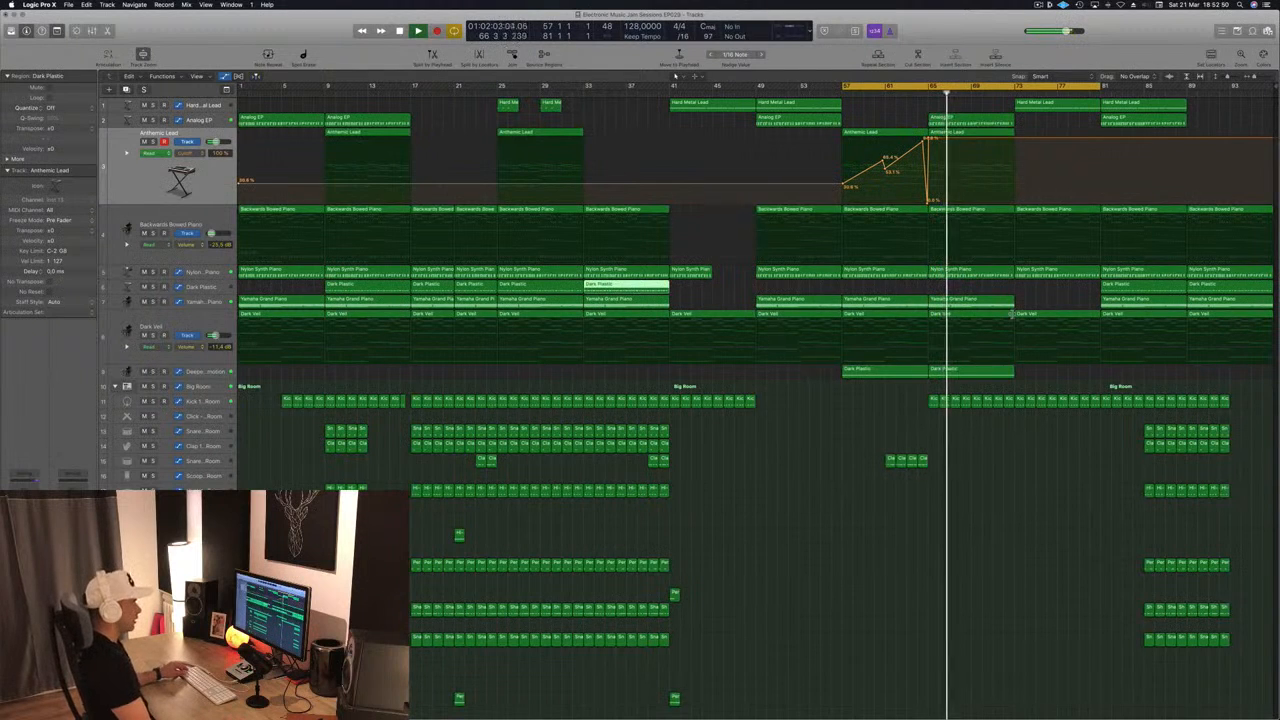
click(1060, 295)
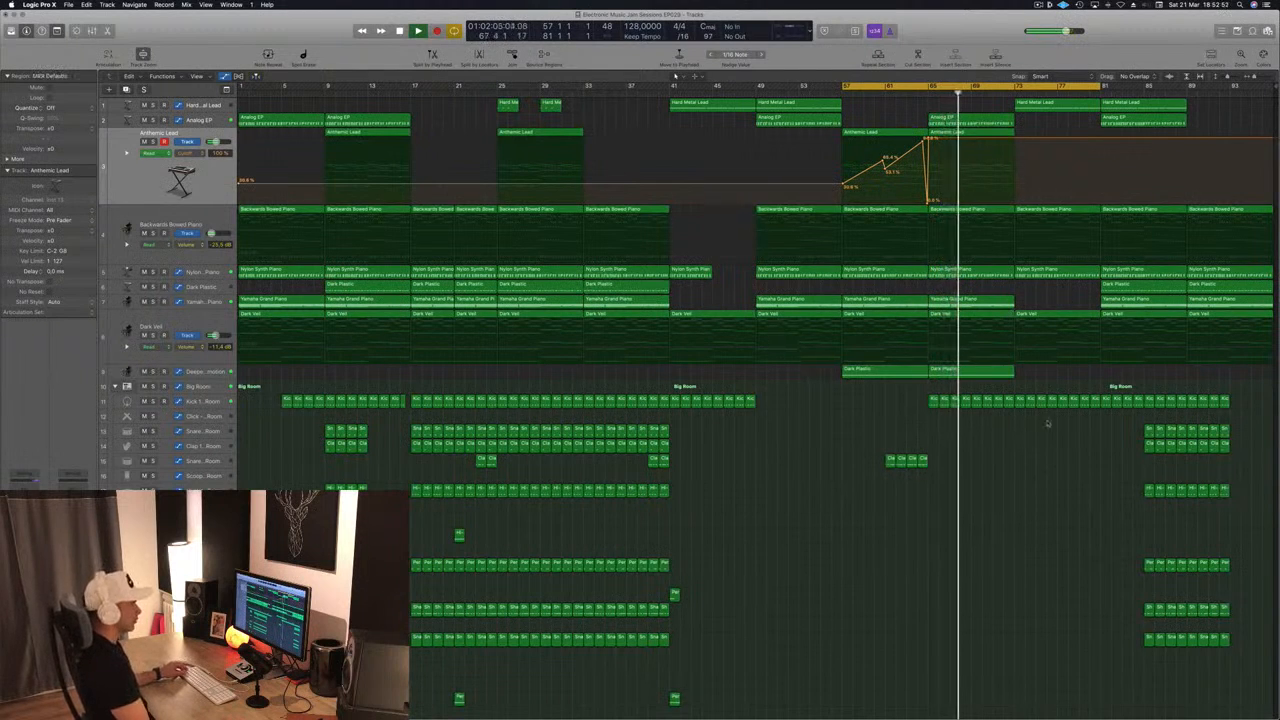
Fill bars 73 to 85 with copies of the snare, clap, hi-hat, percussion and shaker regions that start at bar 85, and save the project.
drag(1100, 420, 1250, 680)
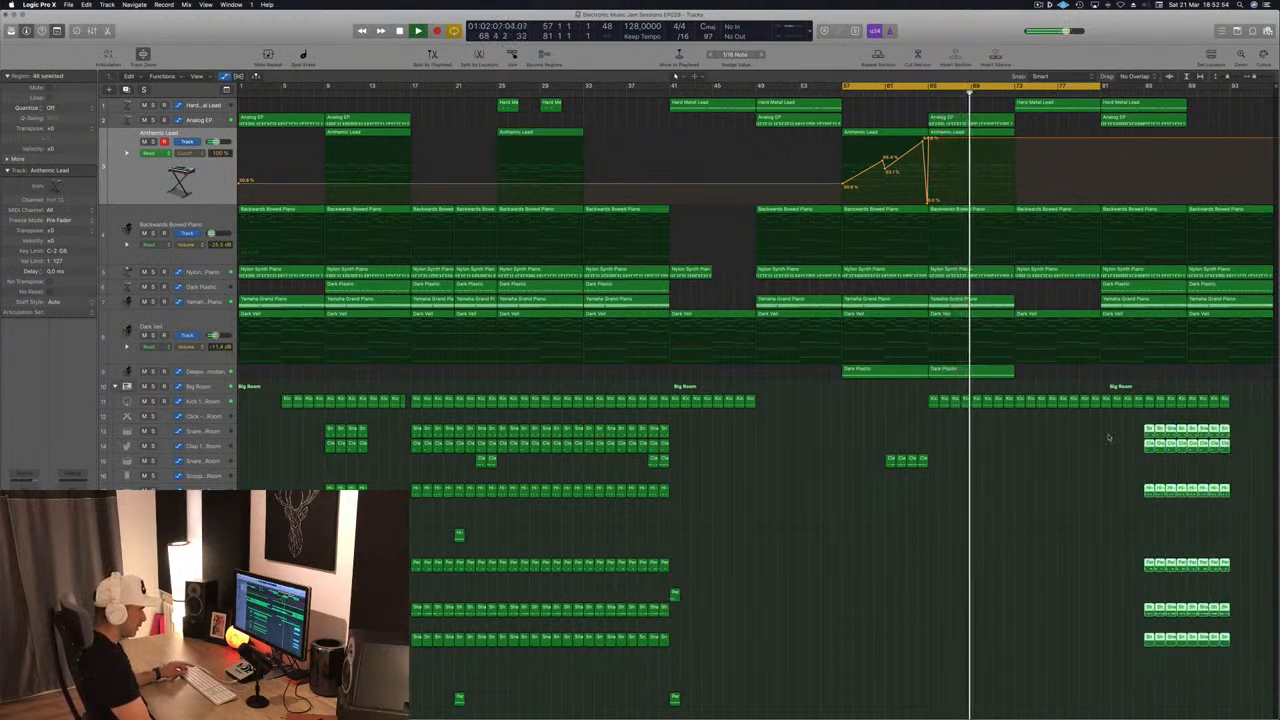
drag(1140, 428, 1108, 443)
click(948, 418)
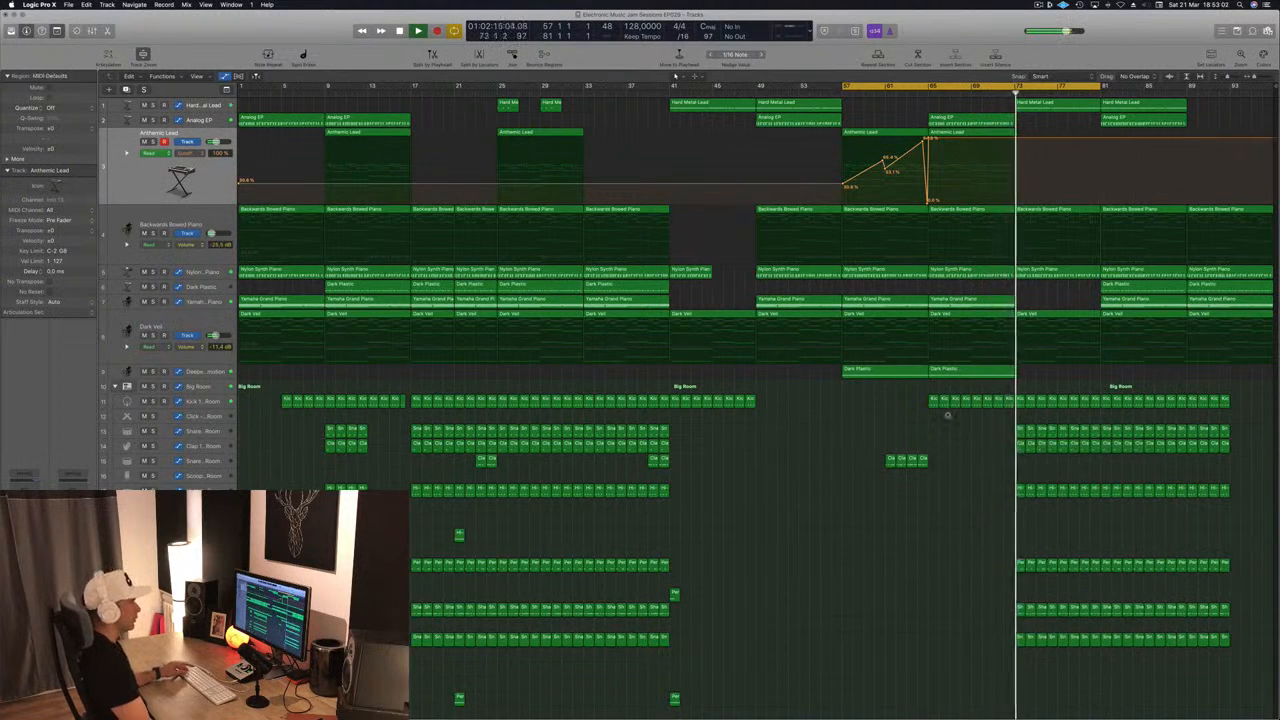
key(super+s)
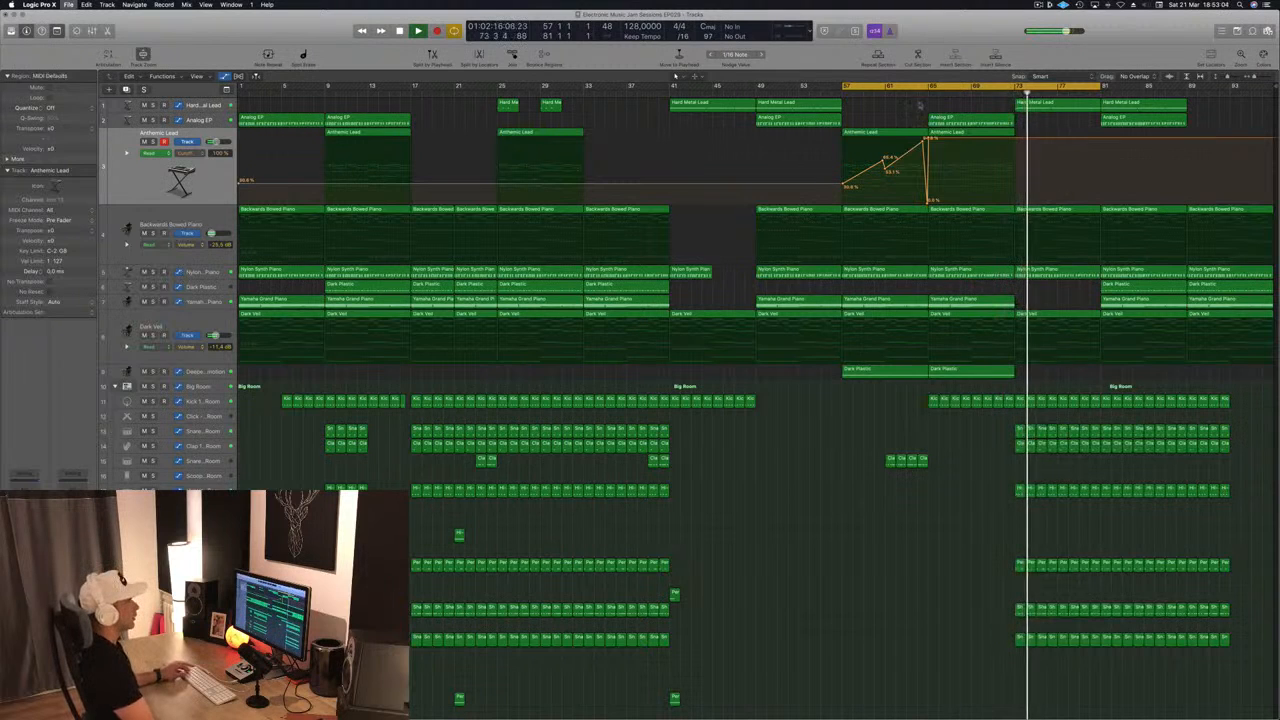
Fill bars 73 to 81 with copies of the neighbouring Analog EP, Anthemic Lead, Dark Plastic and Yamaha Grand Piano regions.
click(918, 94)
drag(1028, 122, 1066, 130)
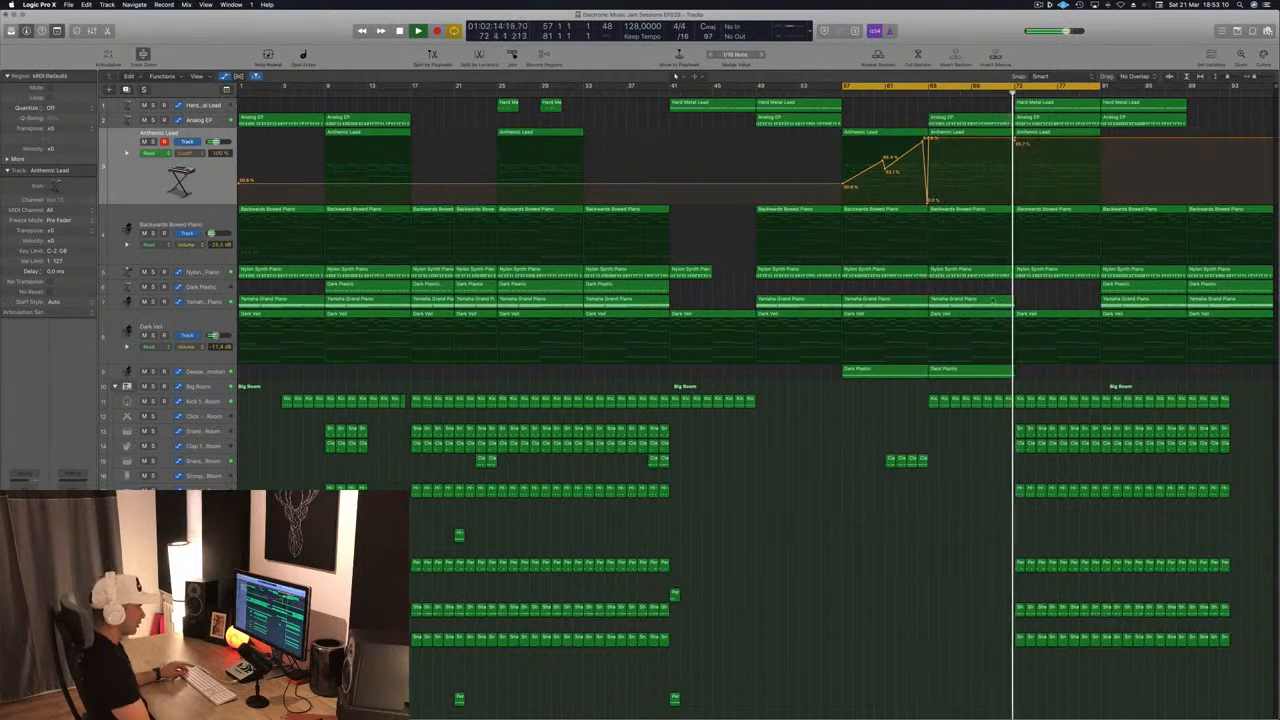
click(1120, 286)
drag(1120, 286, 1041, 293)
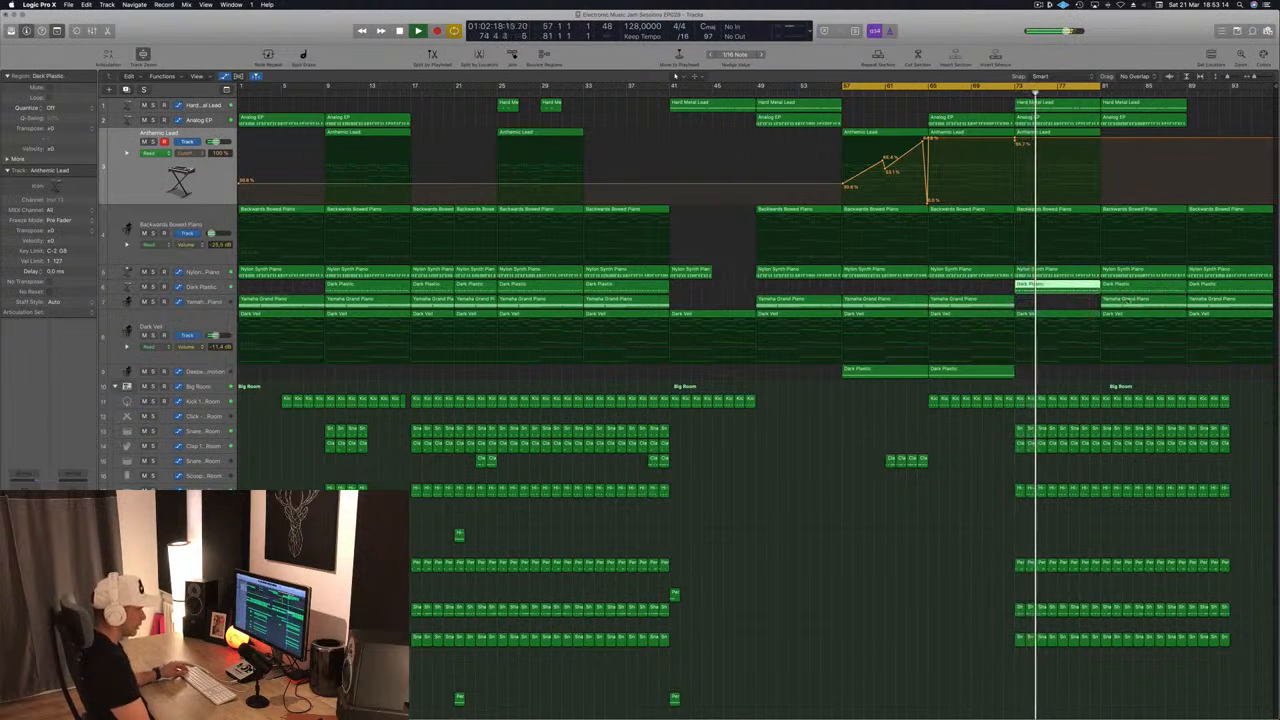
drag(1120, 300, 1050, 313)
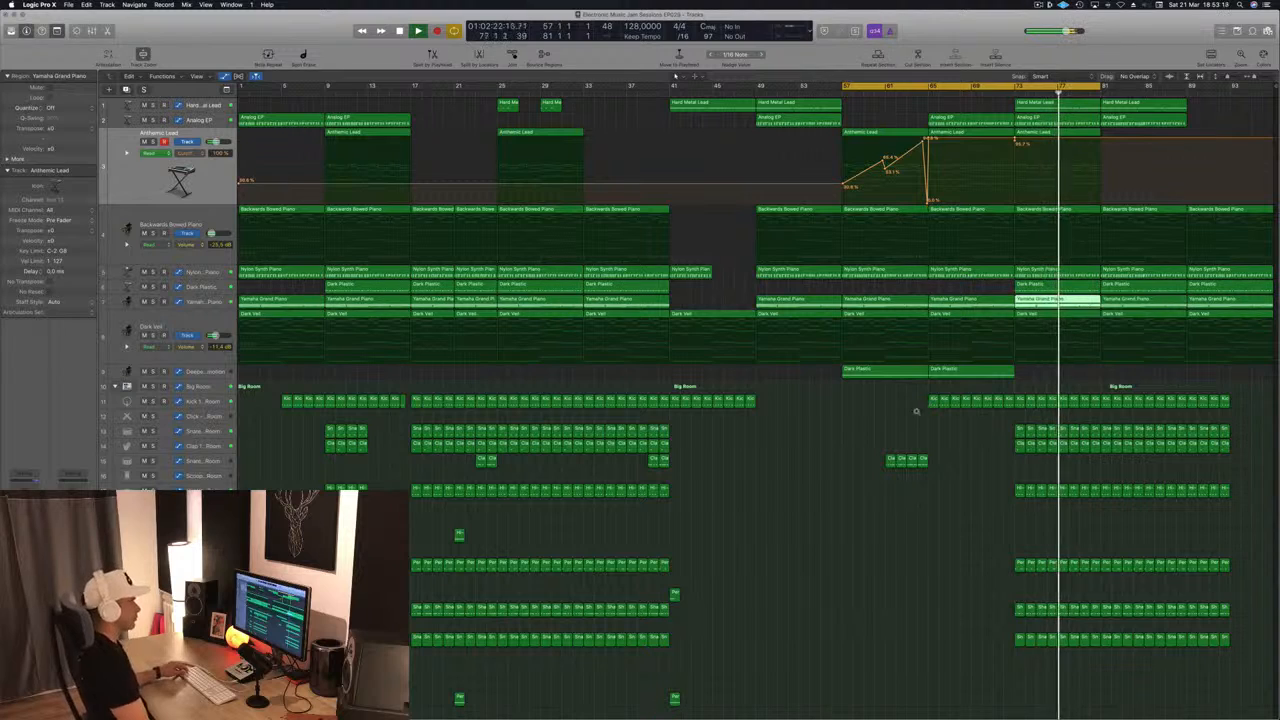
click(876, 109)
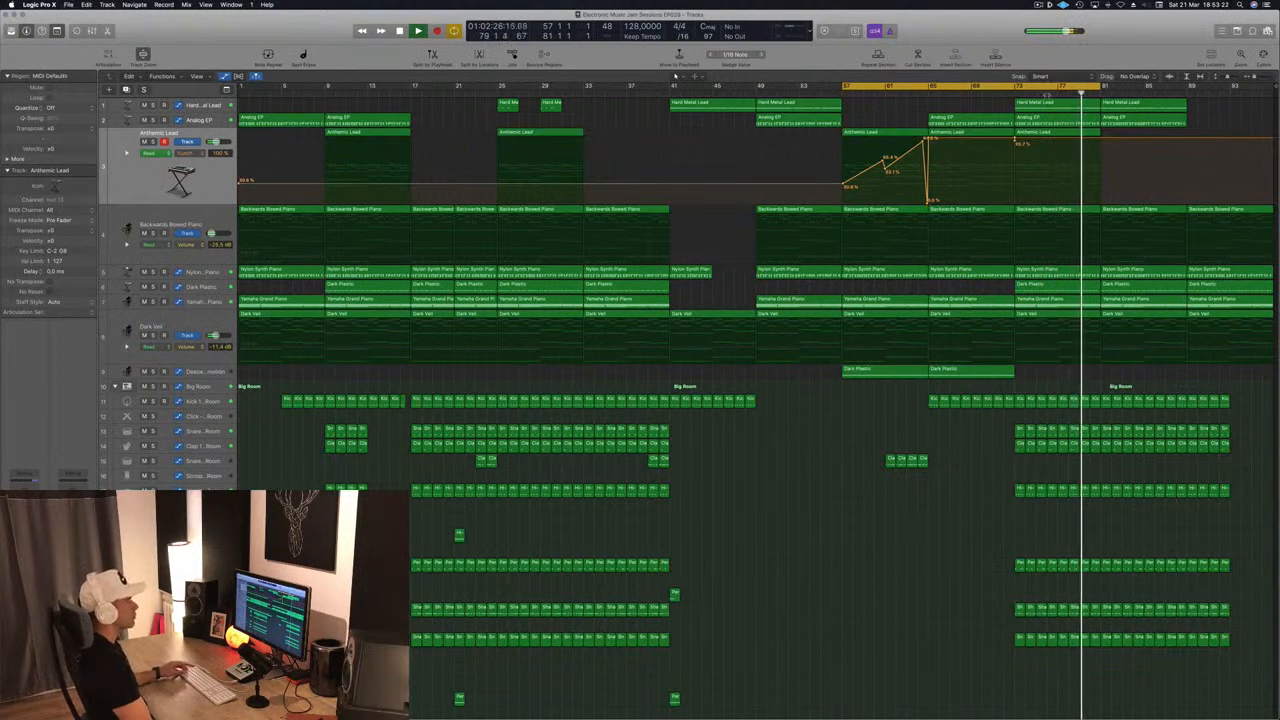
Extend the cycle range's end to bar 97 and review the arrangement from bar 81 onward across all tracks.
drag(1100, 86, 1268, 88)
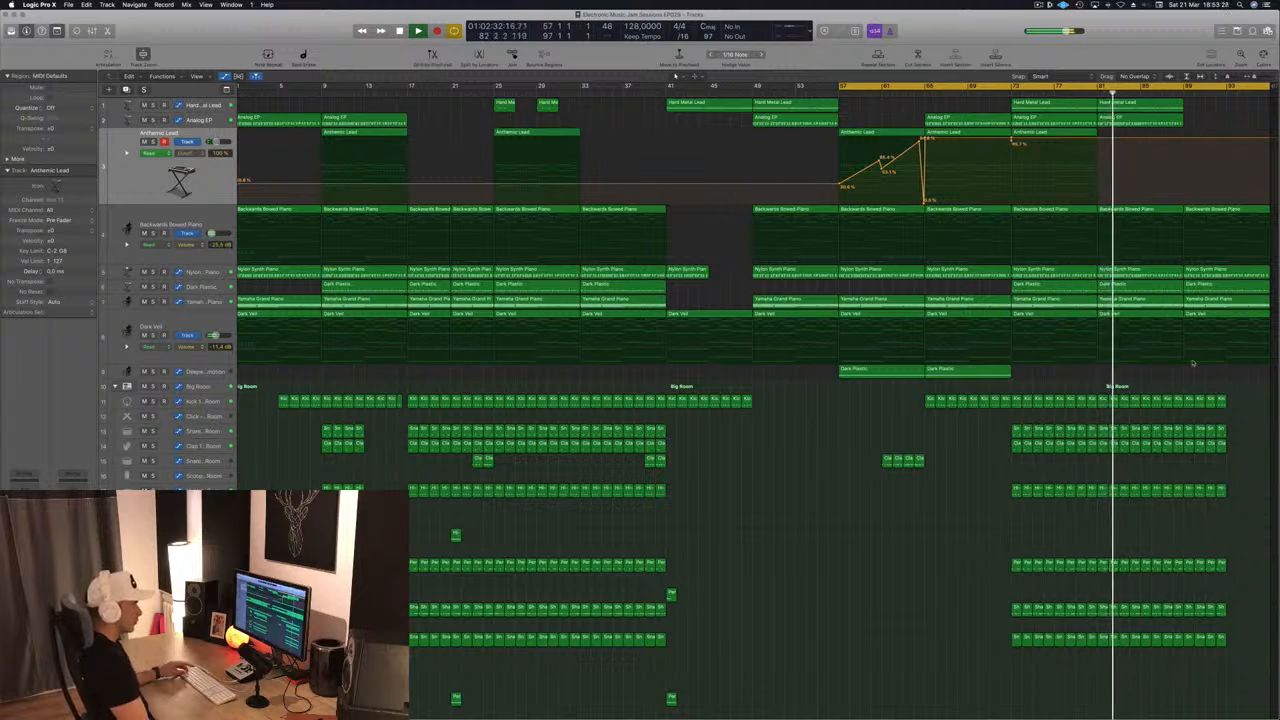
click(1202, 286)
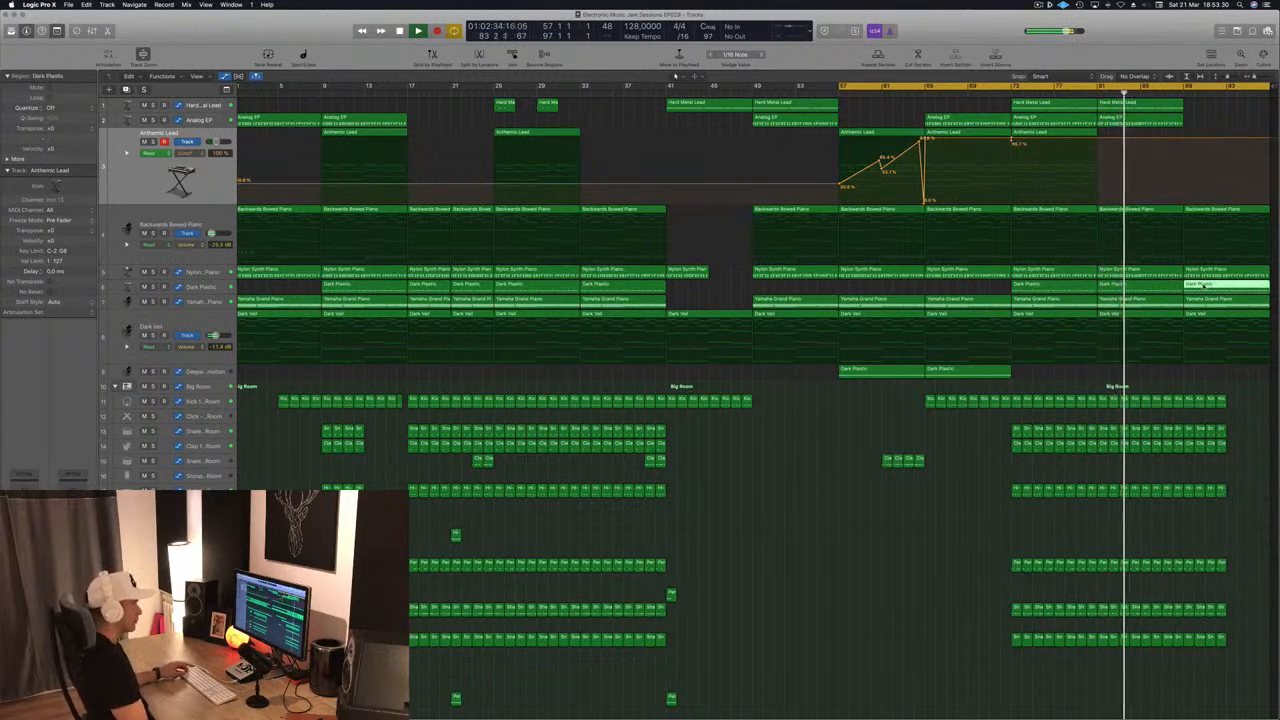
click(1204, 113)
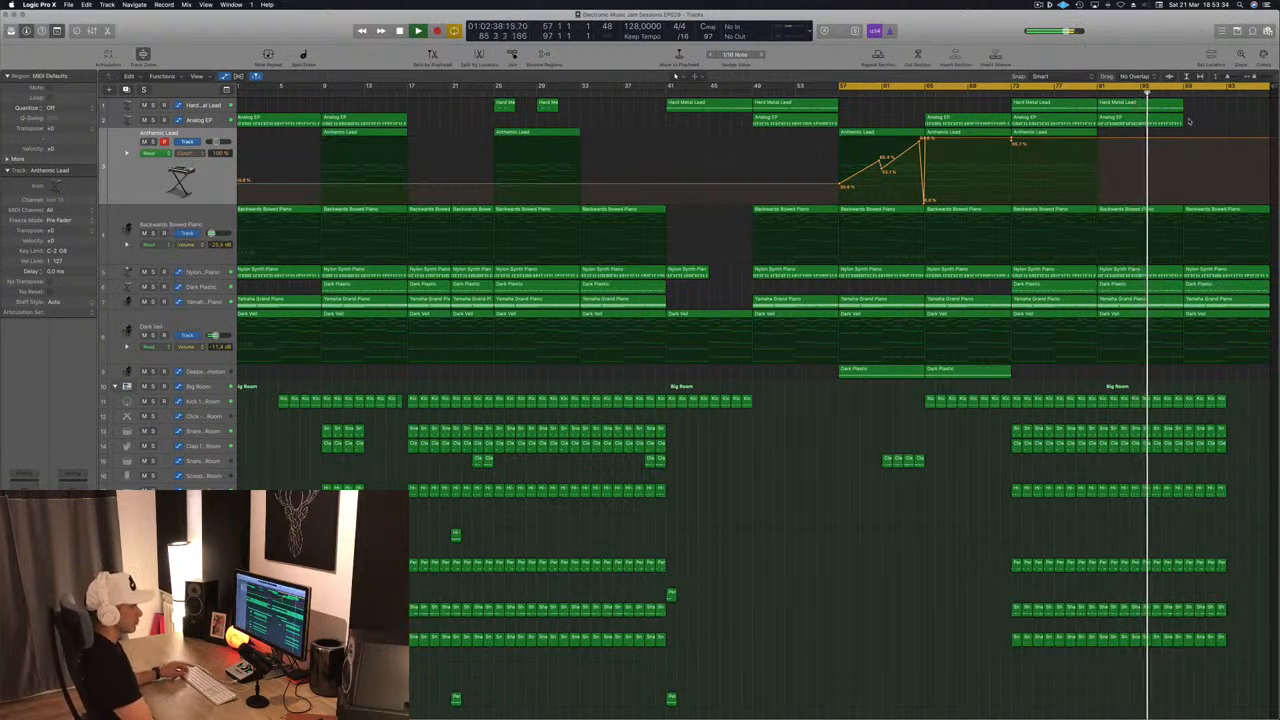
click(1172, 108)
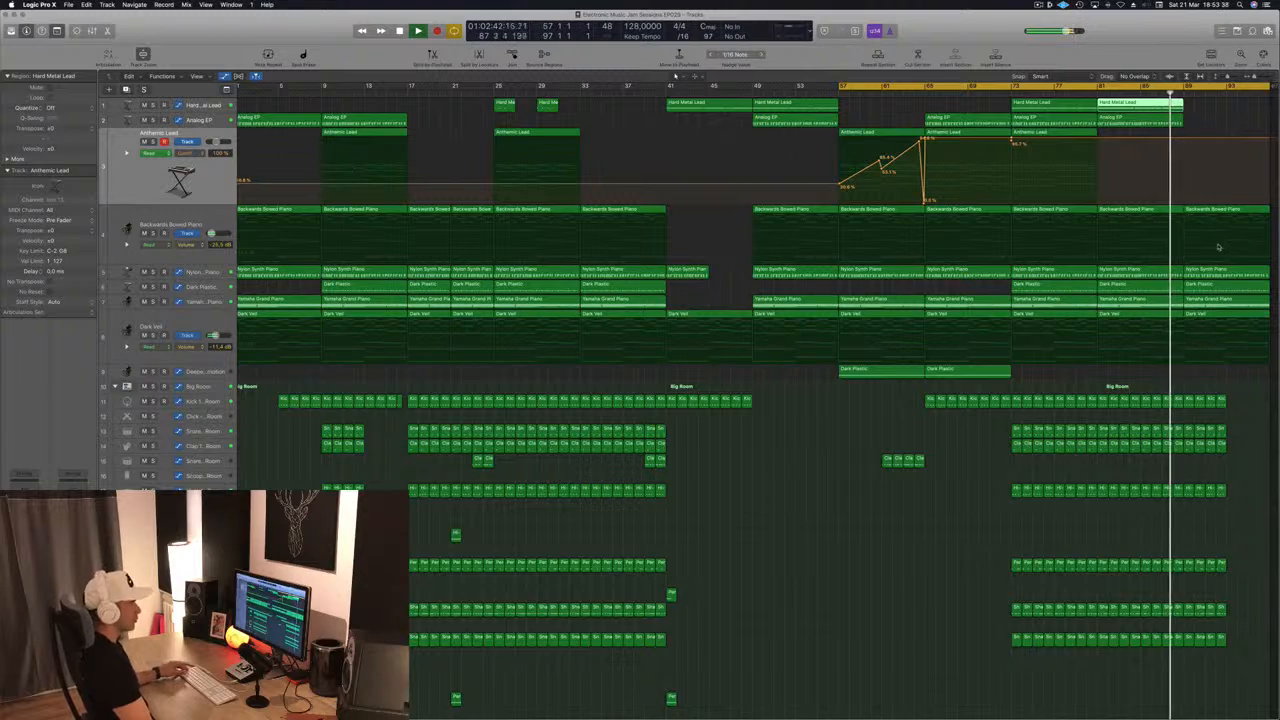
scroll(805, 663, down, 1)
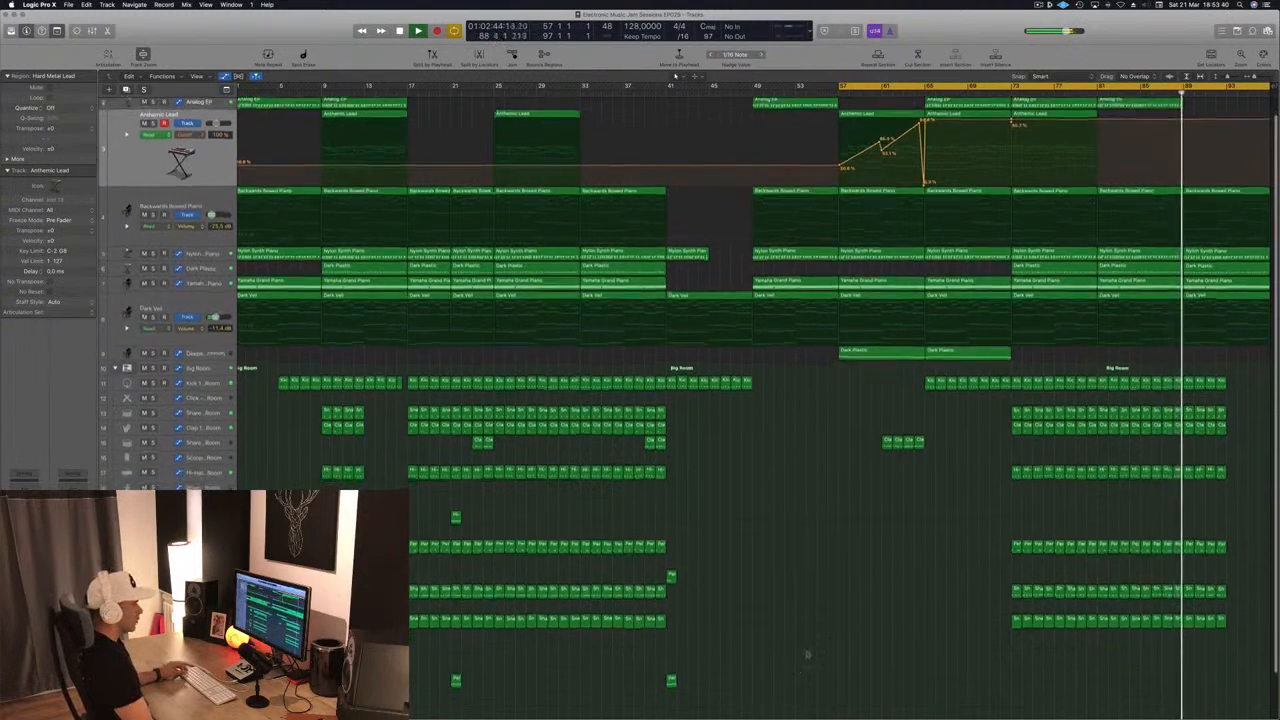
scroll(831, 526, down, 3)
scroll(830, 515, down, 5)
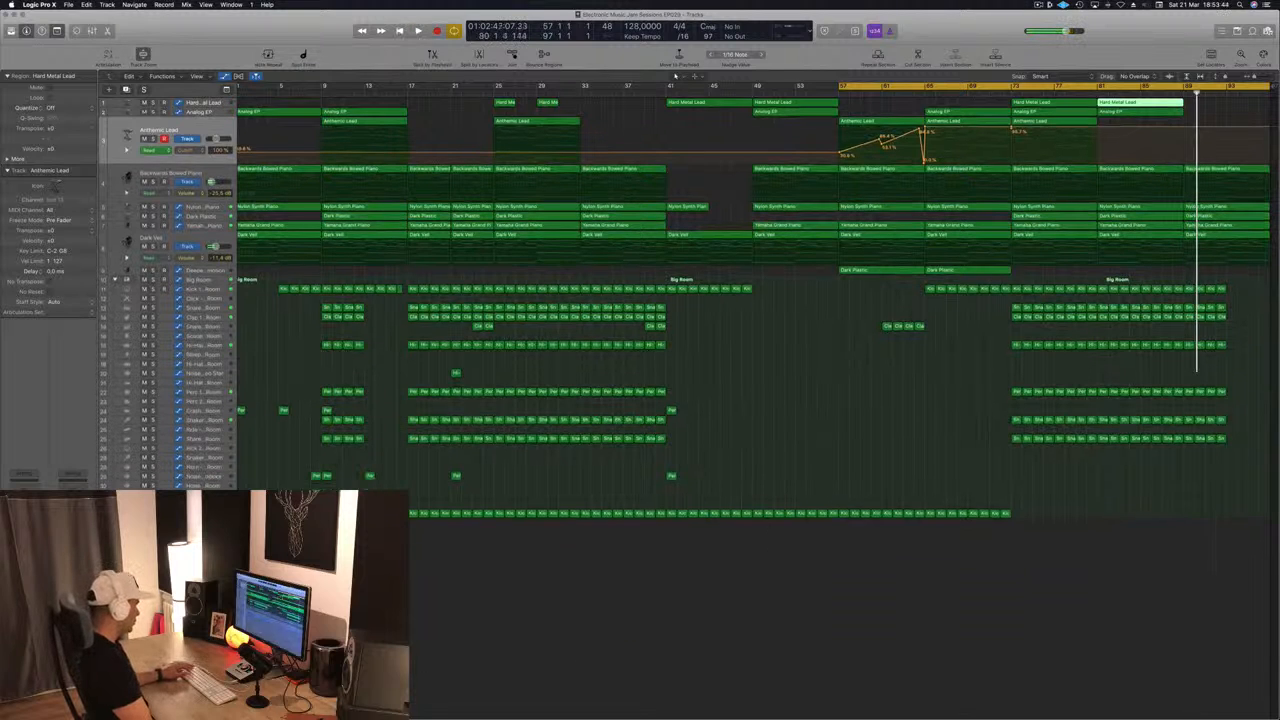
Create an arrangement track for the Master channel from the mixer and move it below all the other tracks.
key(x)
scroll(1250, 681, right, 6)
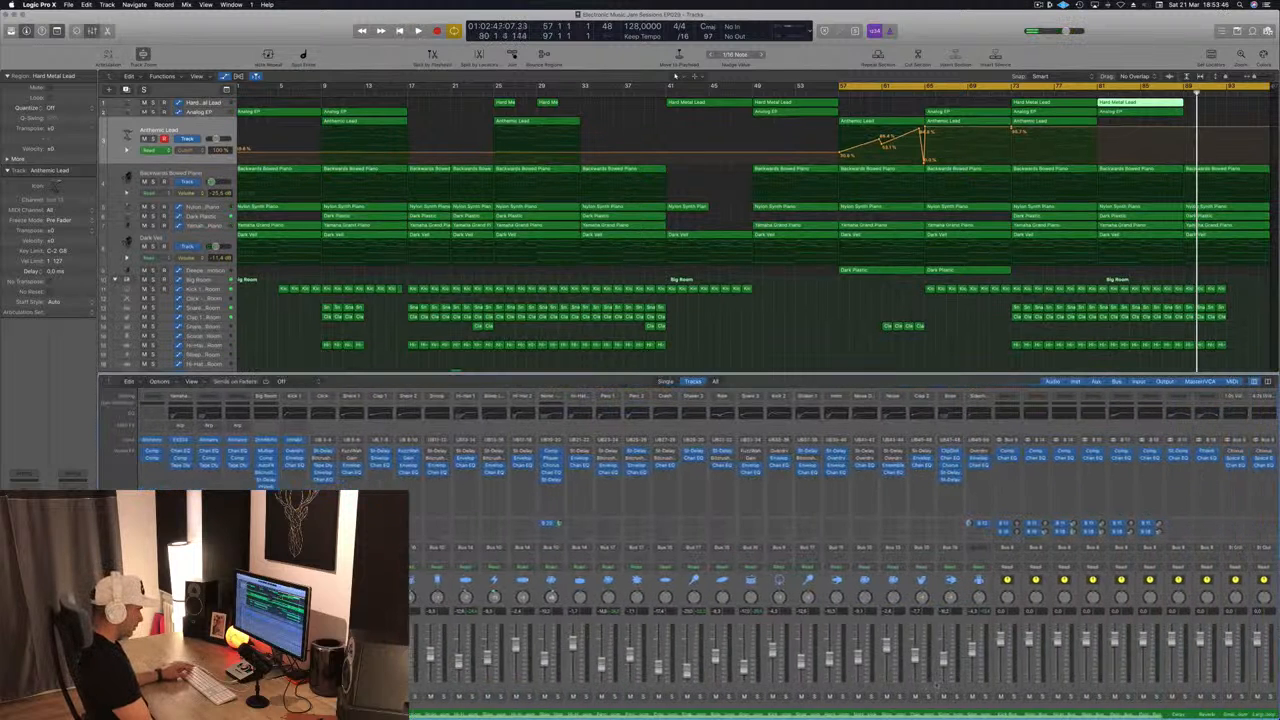
scroll(840, 550, left, 1)
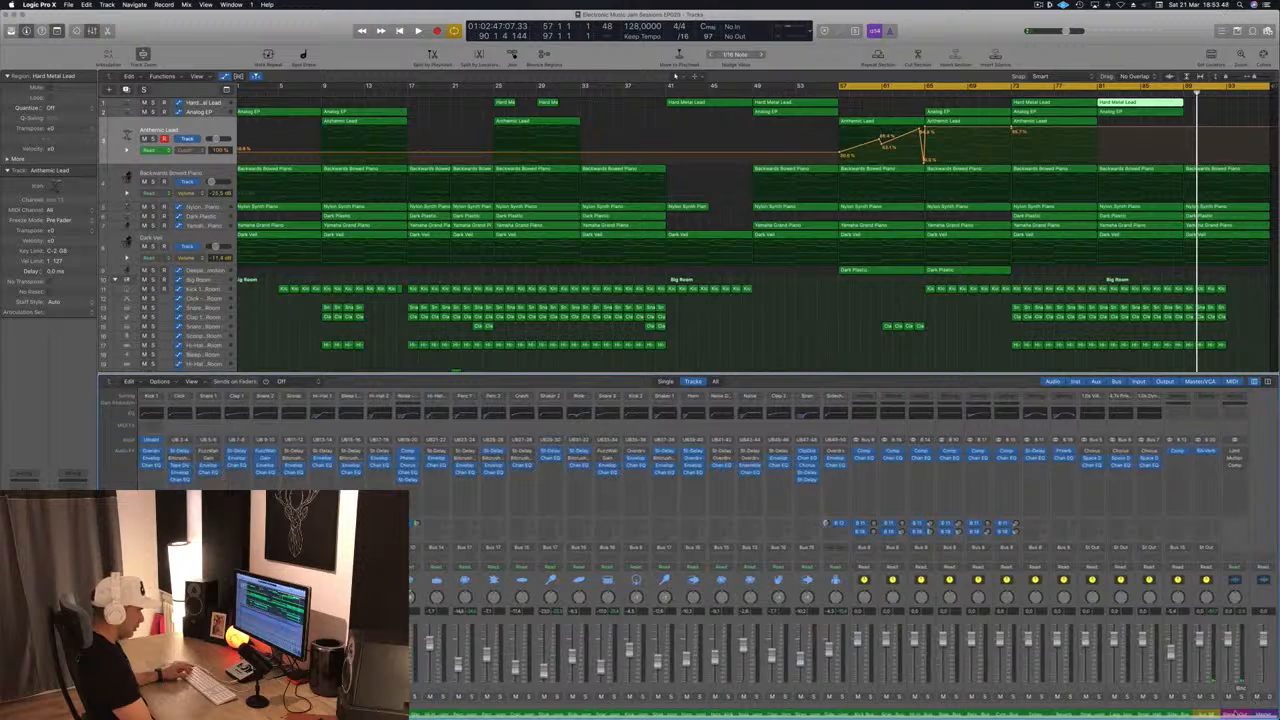
right_click(1228, 670)
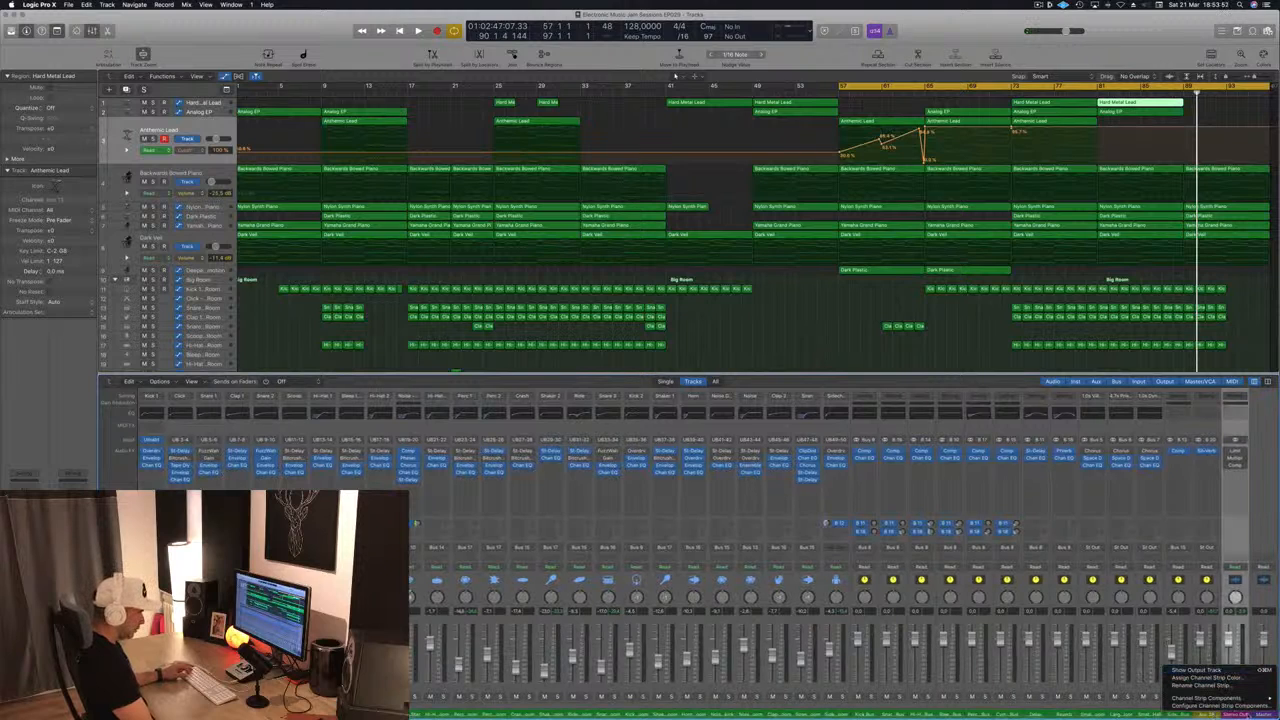
right_click(1265, 713)
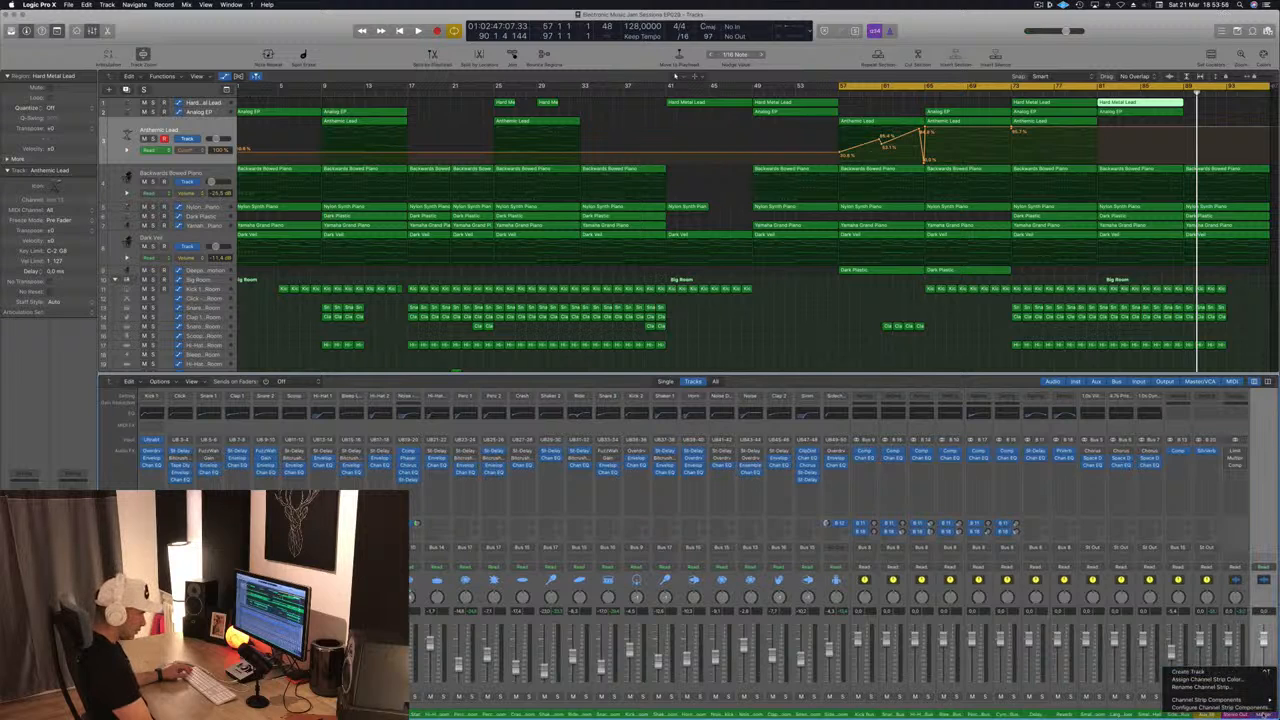
click(1215, 673)
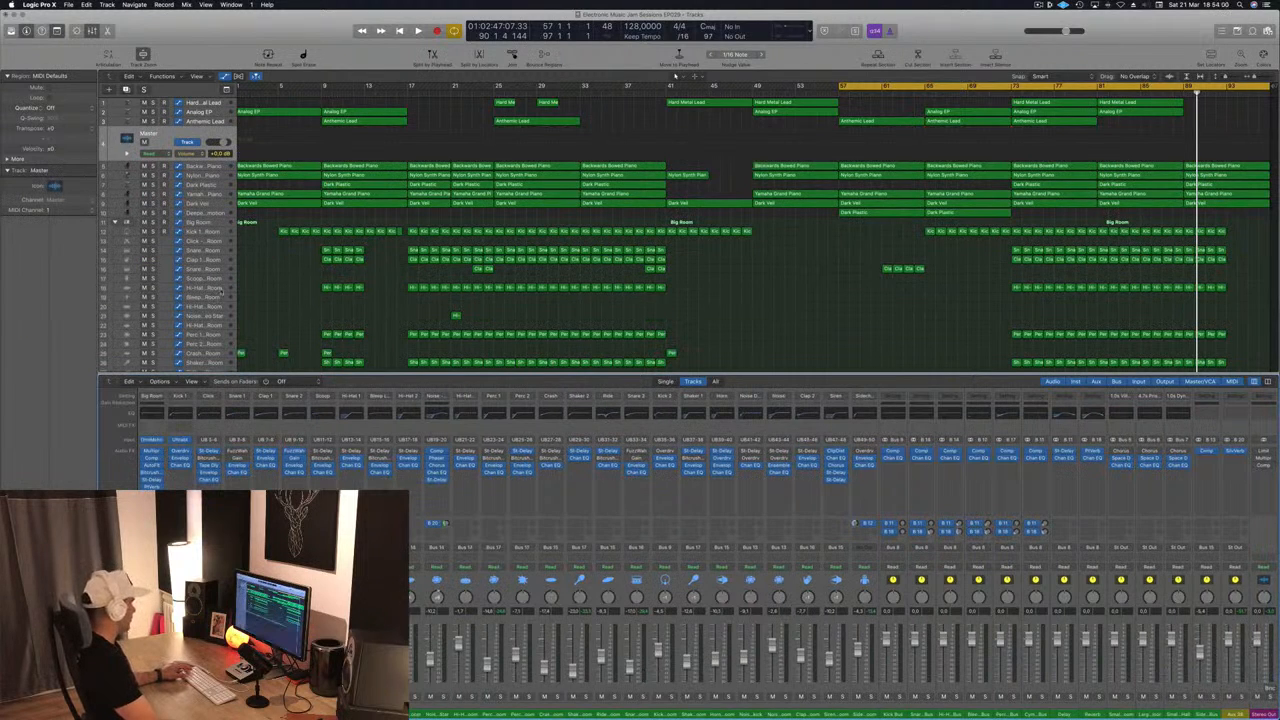
key(x)
drag(176, 138, 176, 480)
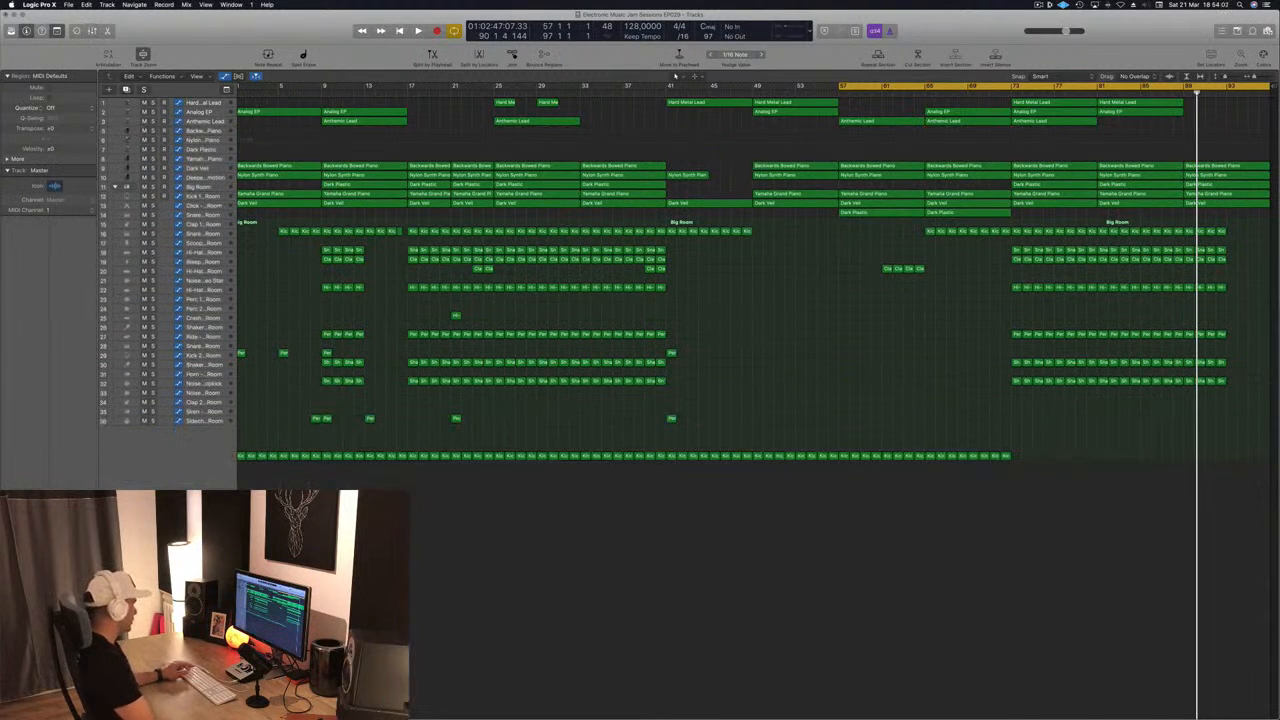
Open the Channel EQ on Stereo Out and enable its low cut at 20 Hz with a 48 dB/Oct slope.
key(space)
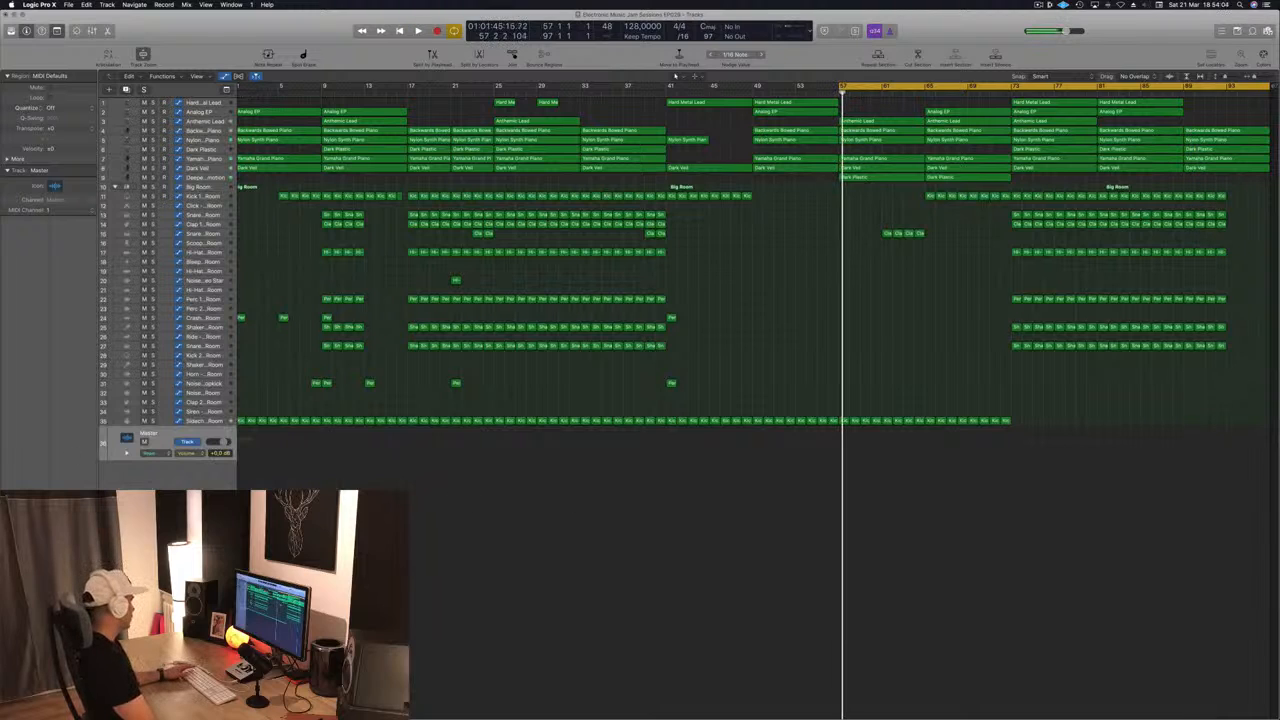
key(space)
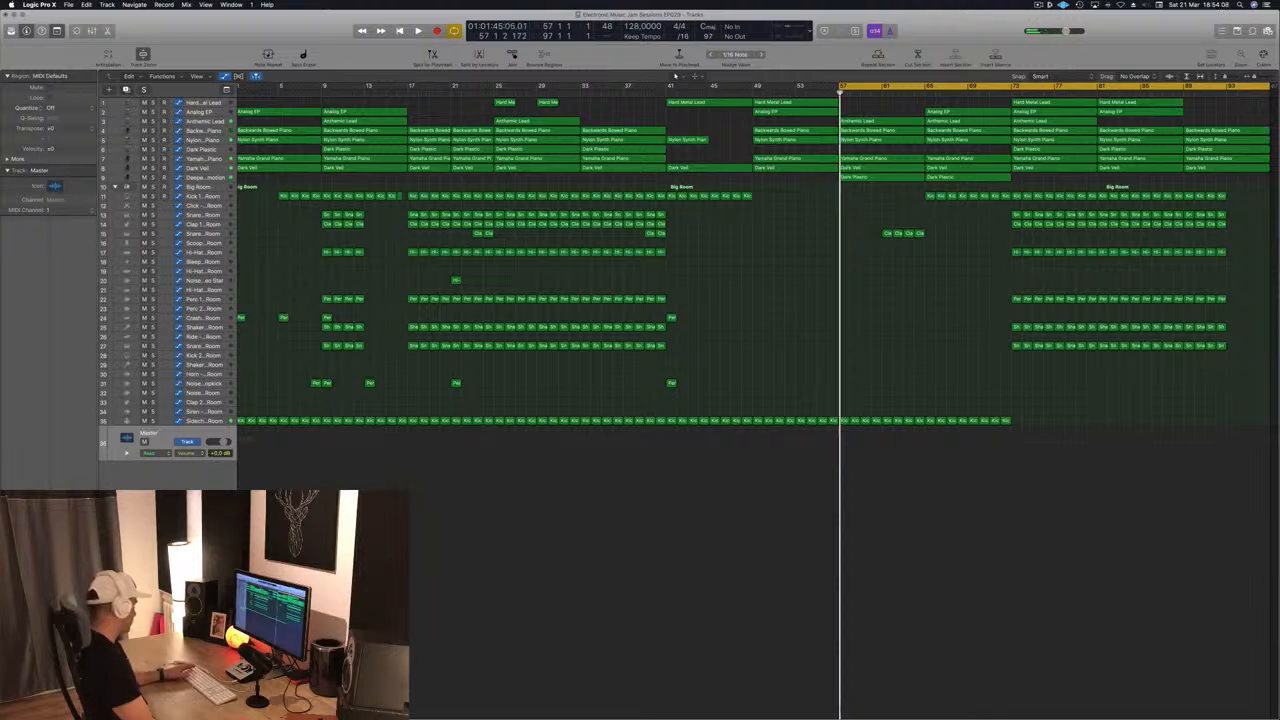
key(v)
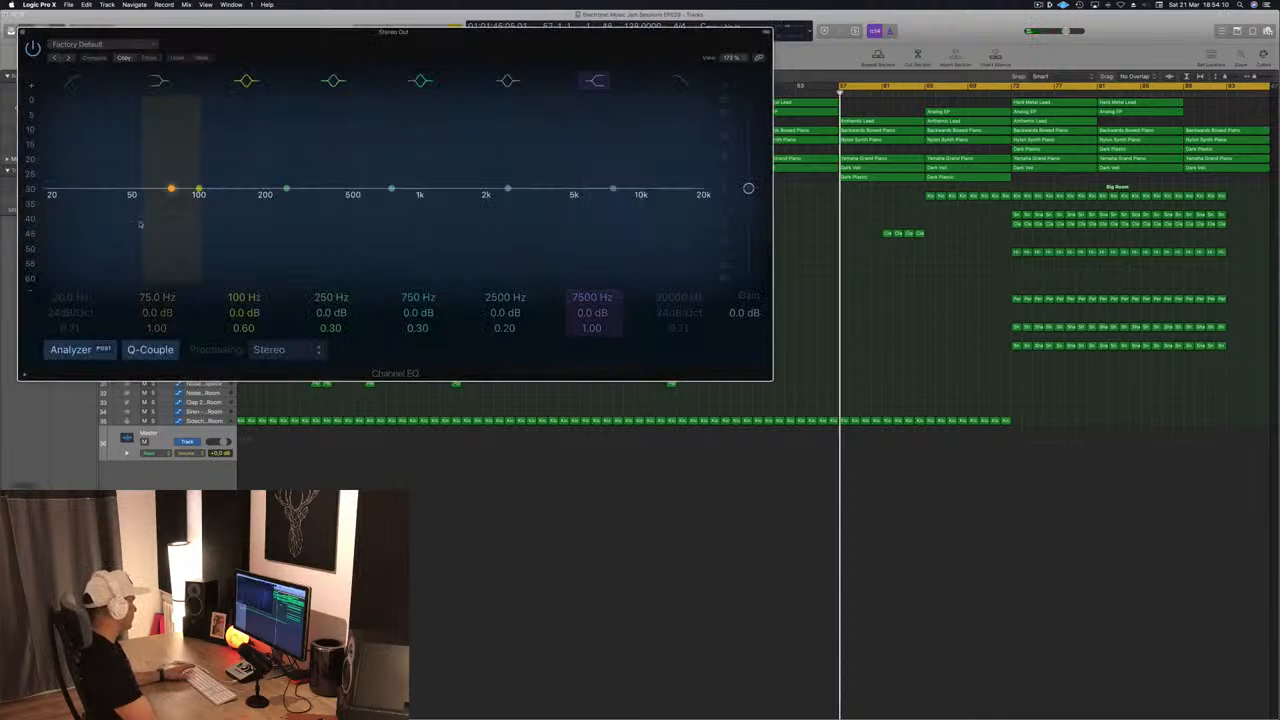
key(space)
click(71, 80)
mouse_move(48, 208)
mouse_down()
mouse_move(676, 197)
mouse_move(44, 212)
mouse_up()
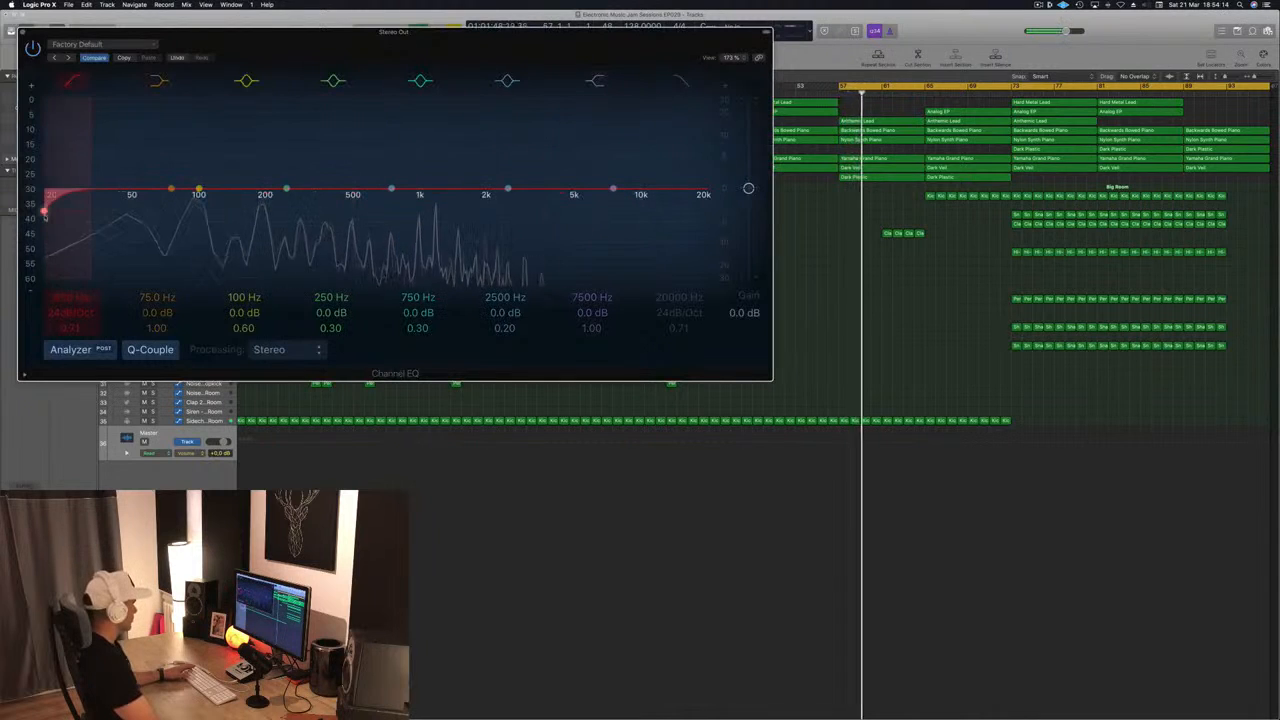
drag(67, 311, 67, 290)
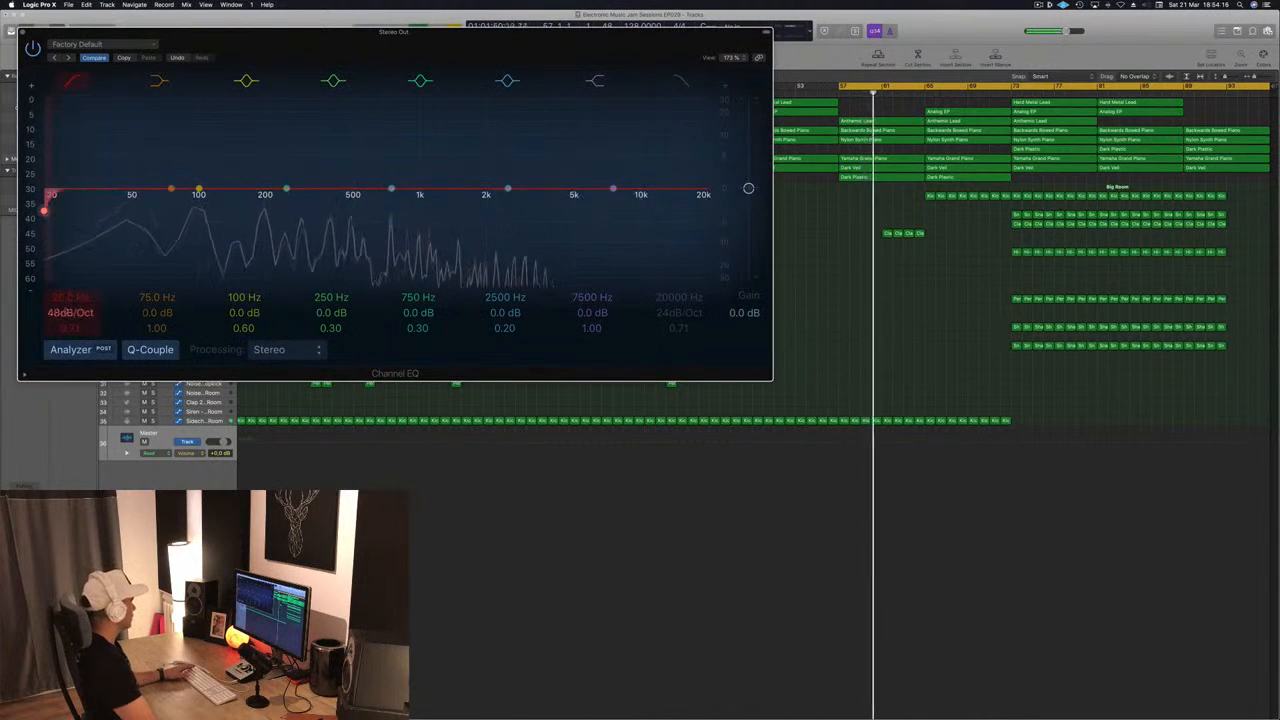
Show the Stereo Out track below the Master track and write low cut frequency automation from bar 57 during playback.
drag(305, 55, 579, 90)
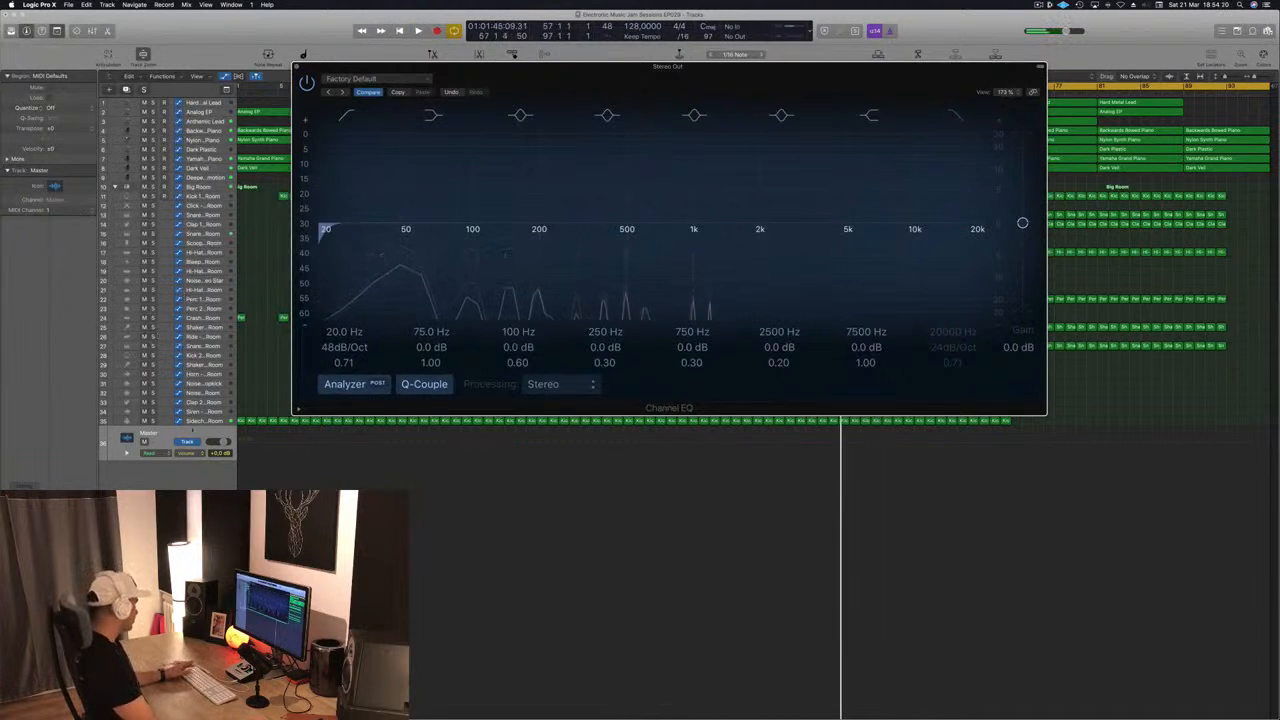
click(170, 434)
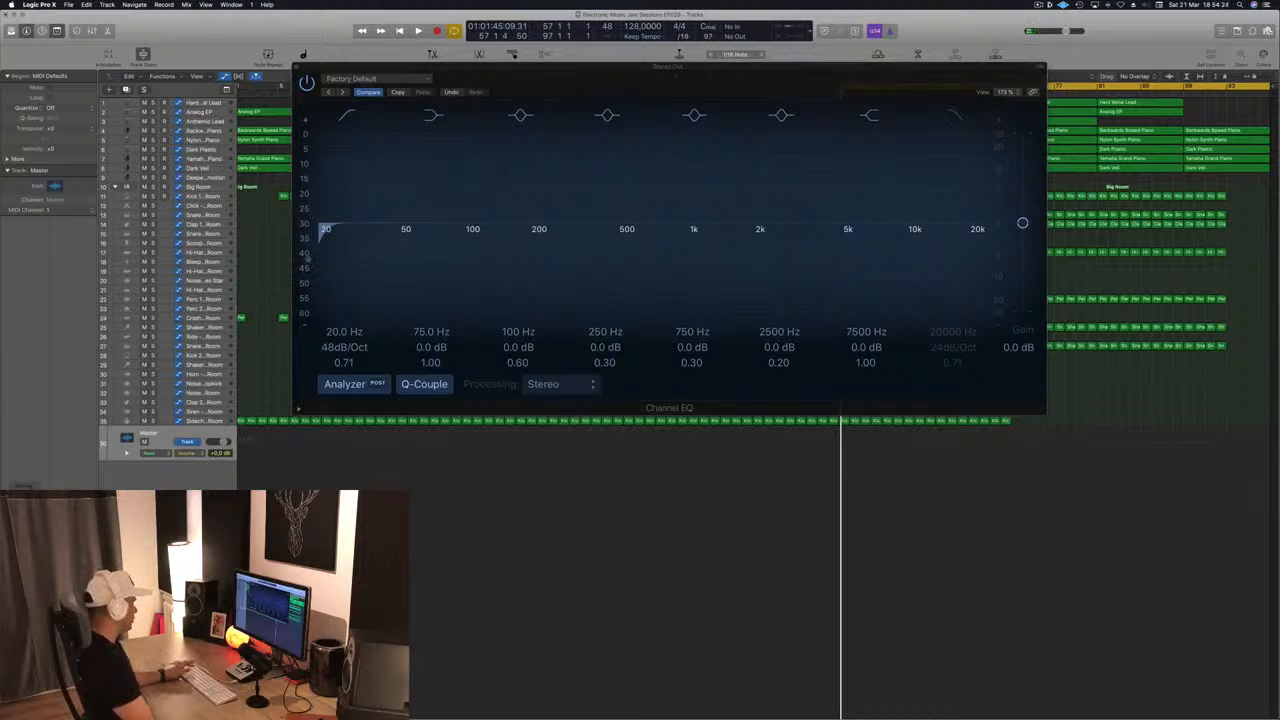
key(space)
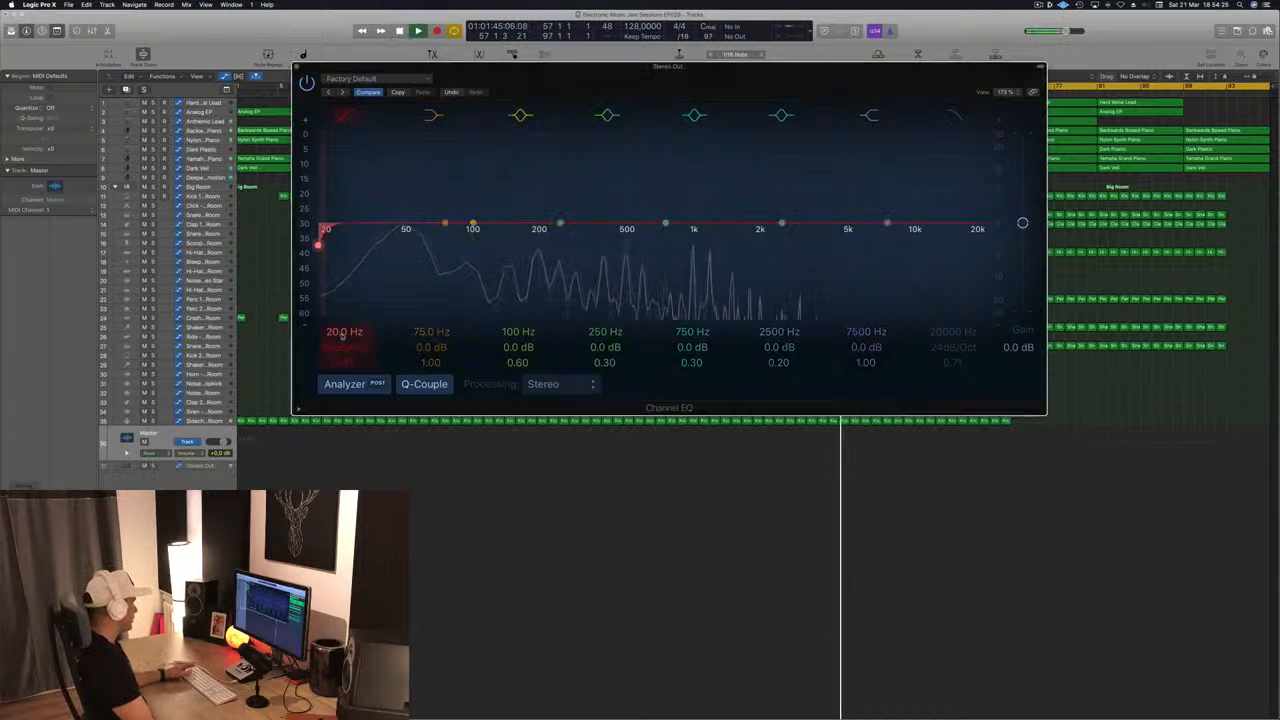
key(space)
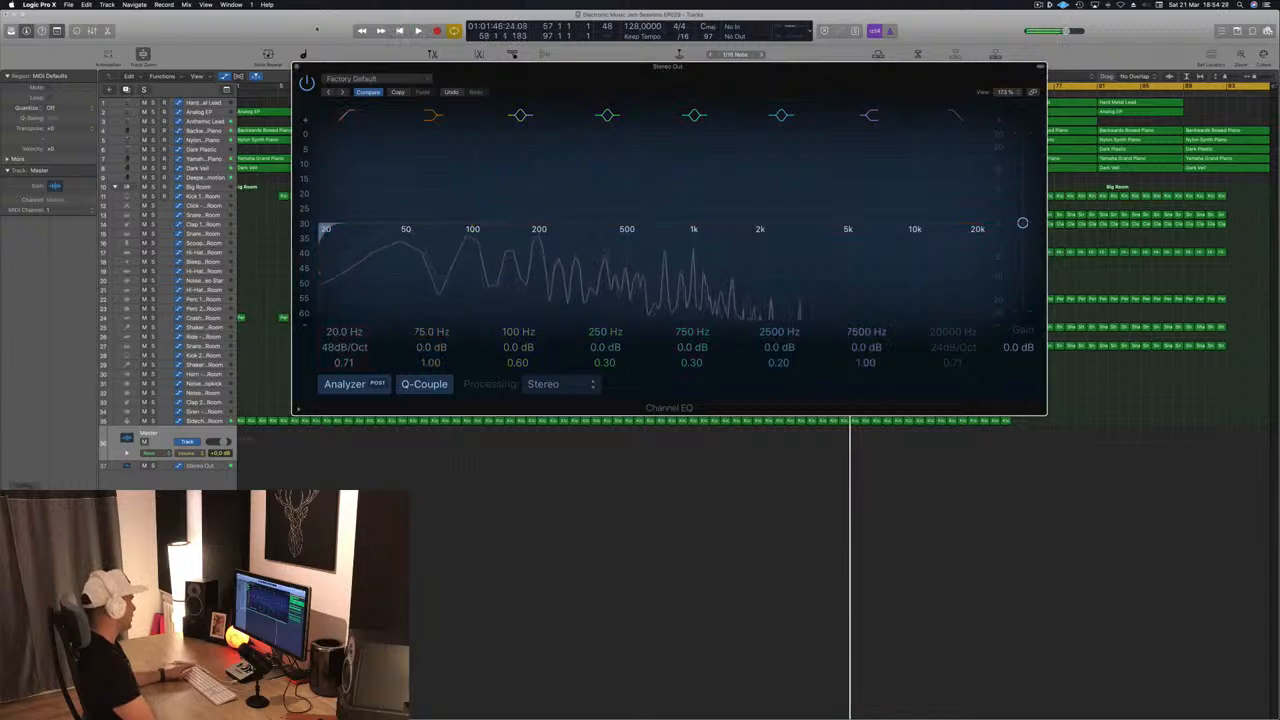
key(super+w)
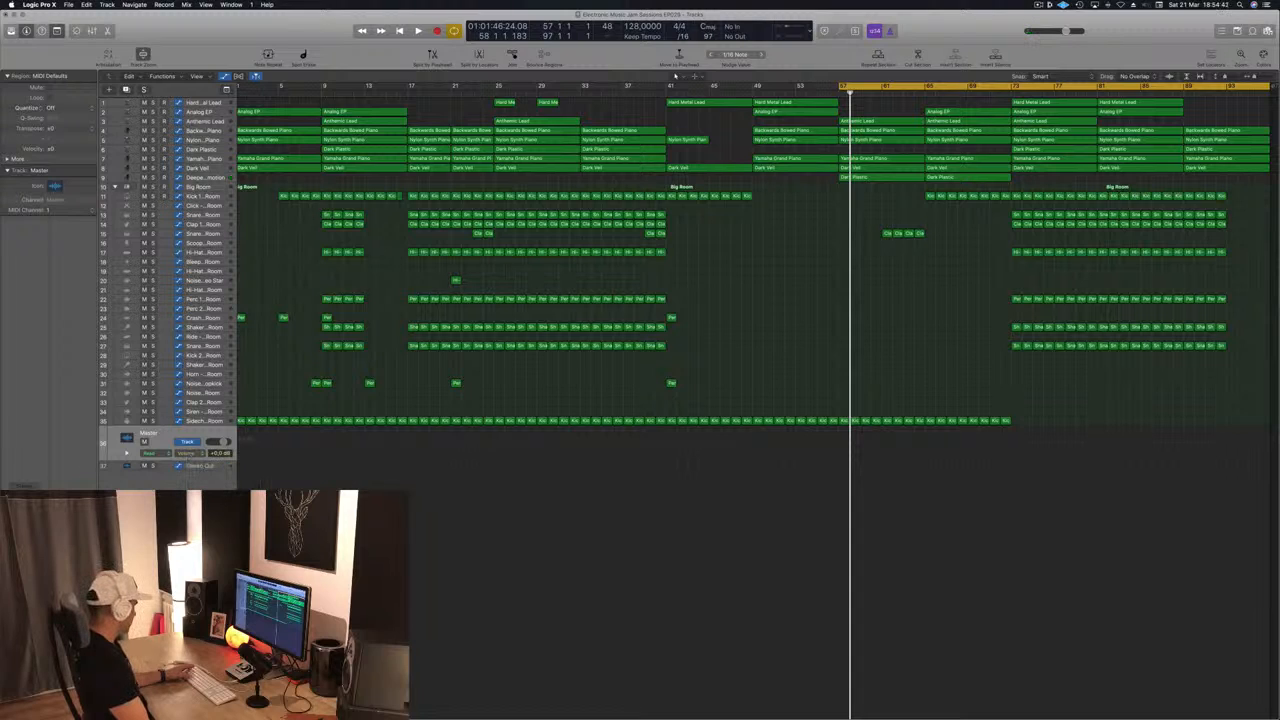
Draw the Stereo Out low cut automation rising gradually from 20 Hz at bar 57 to bar 65, then falling sharply back at bar 65.
key(space)
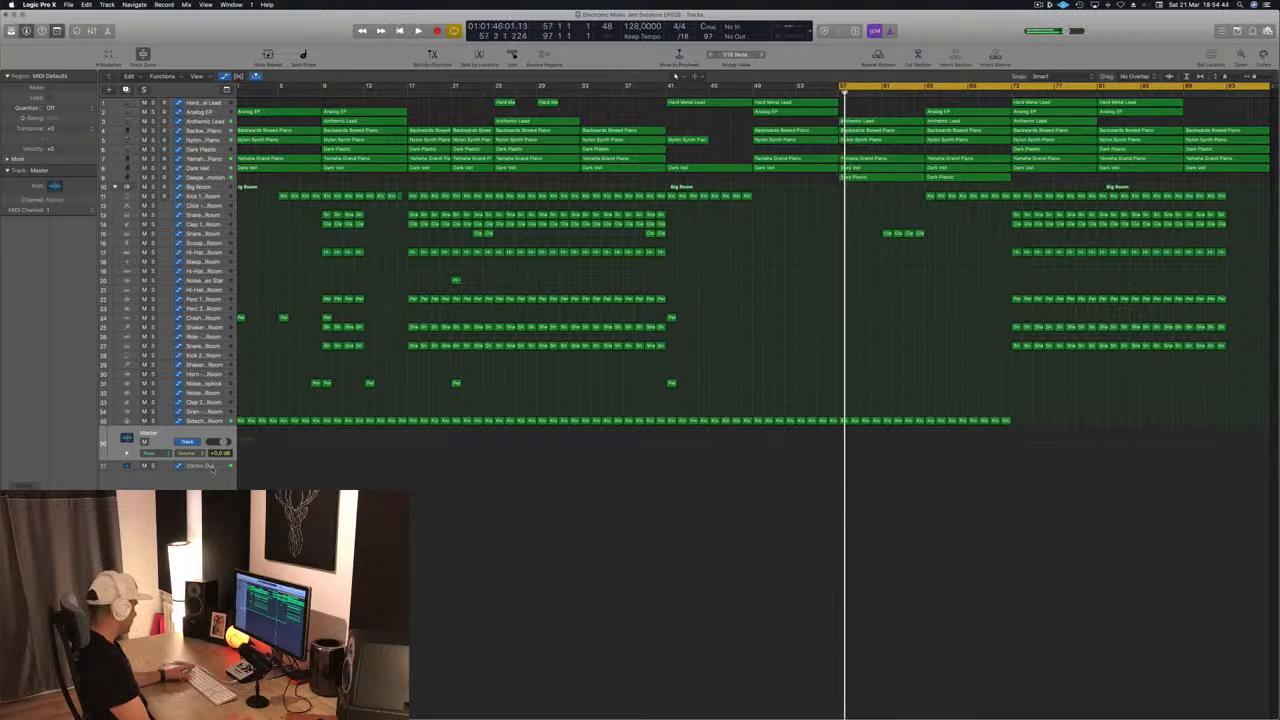
click(211, 467)
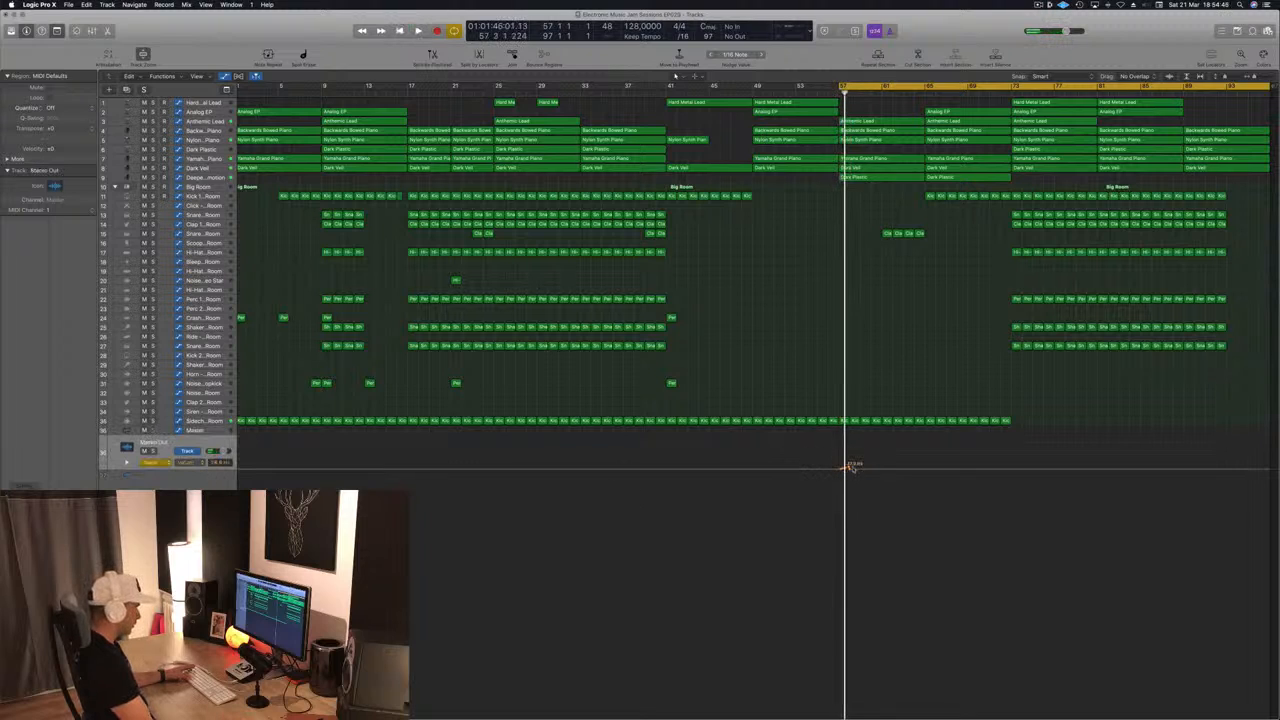
drag(850, 466, 924, 468)
key(space)
click(927, 457)
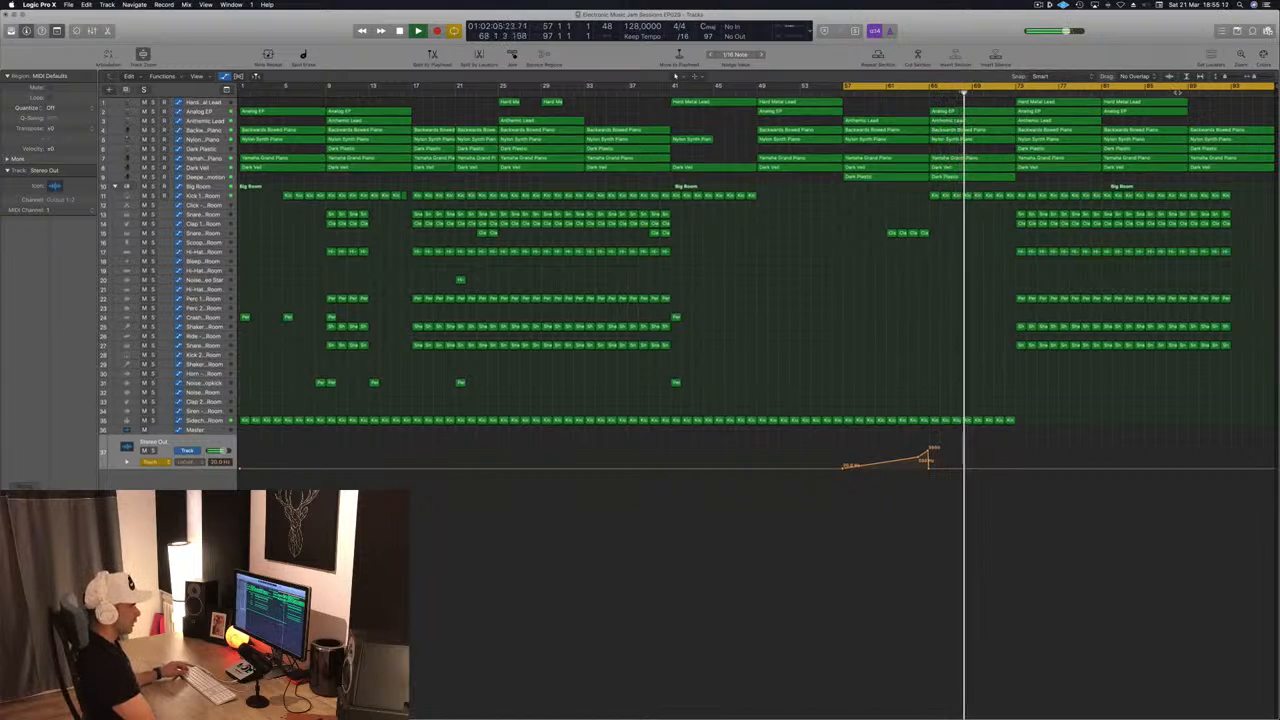
Draw Stereo Out low cut automation rising from 20 Hz at bar 89 up to bar 97.
click(1177, 92)
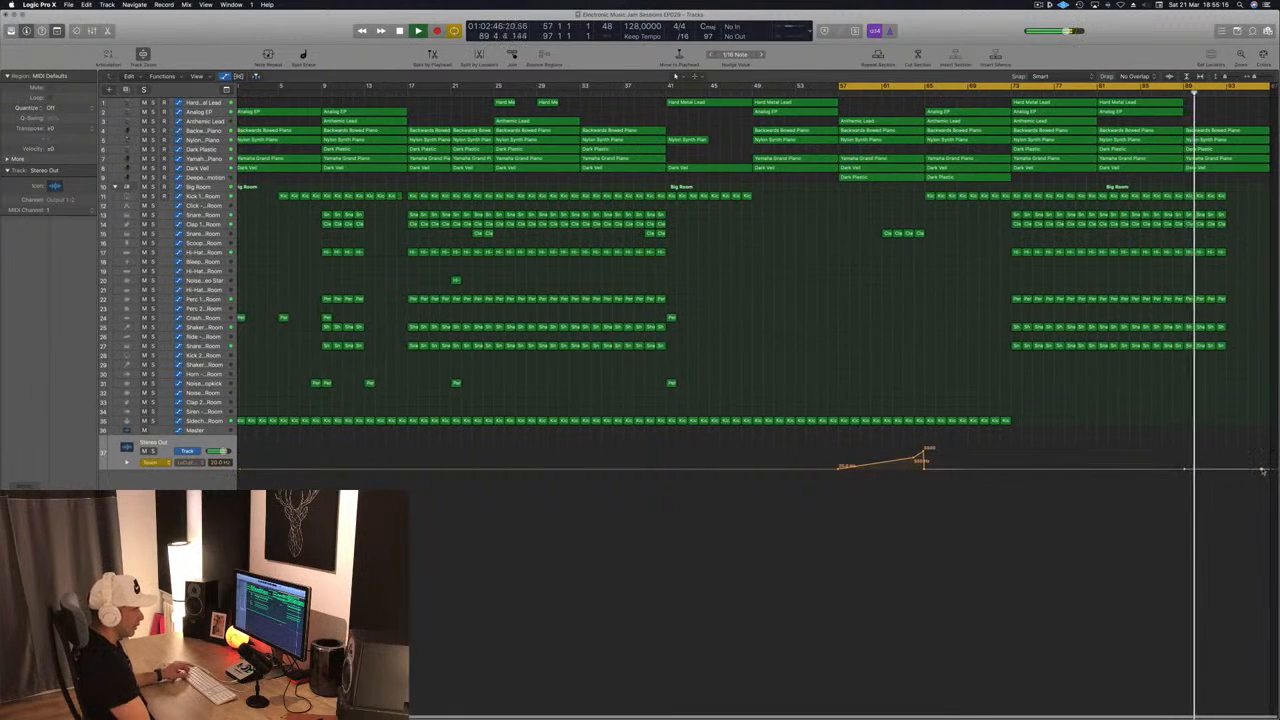
drag(1262, 468, 1263, 448)
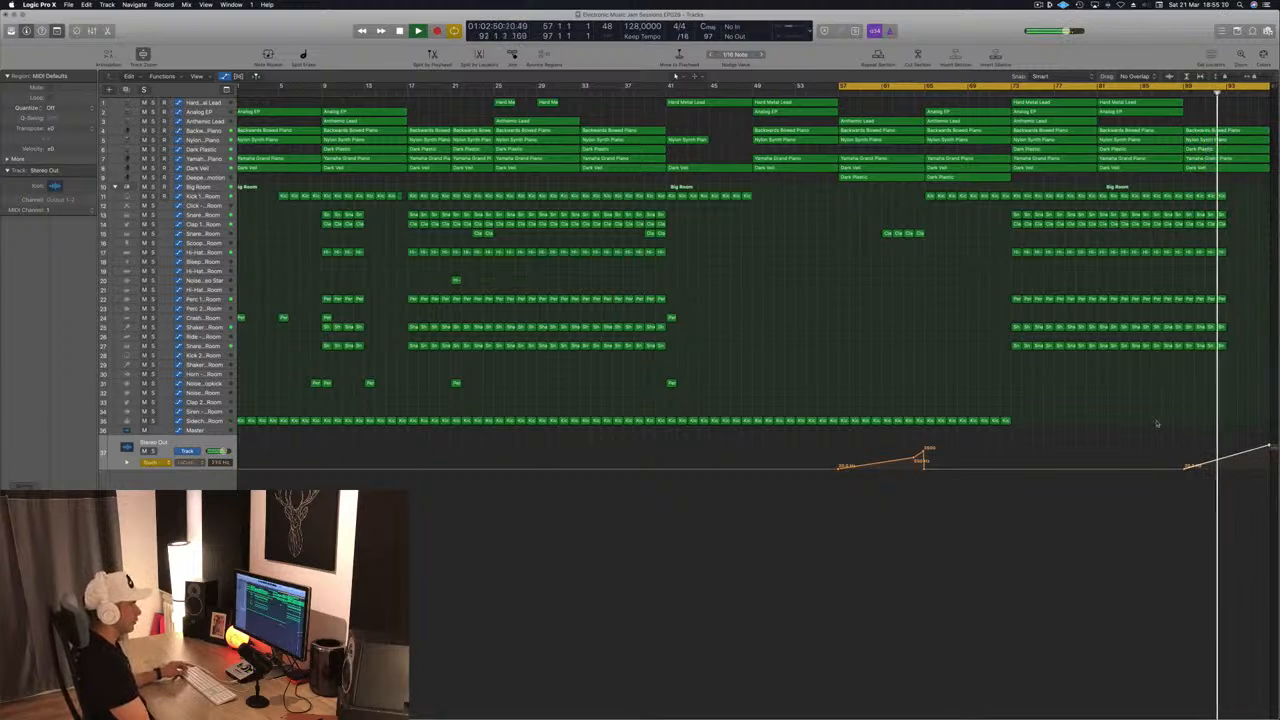
Copy the noise track's region from bar 41 to bar 93 and play the arrangement from bar 92.
click(671, 383)
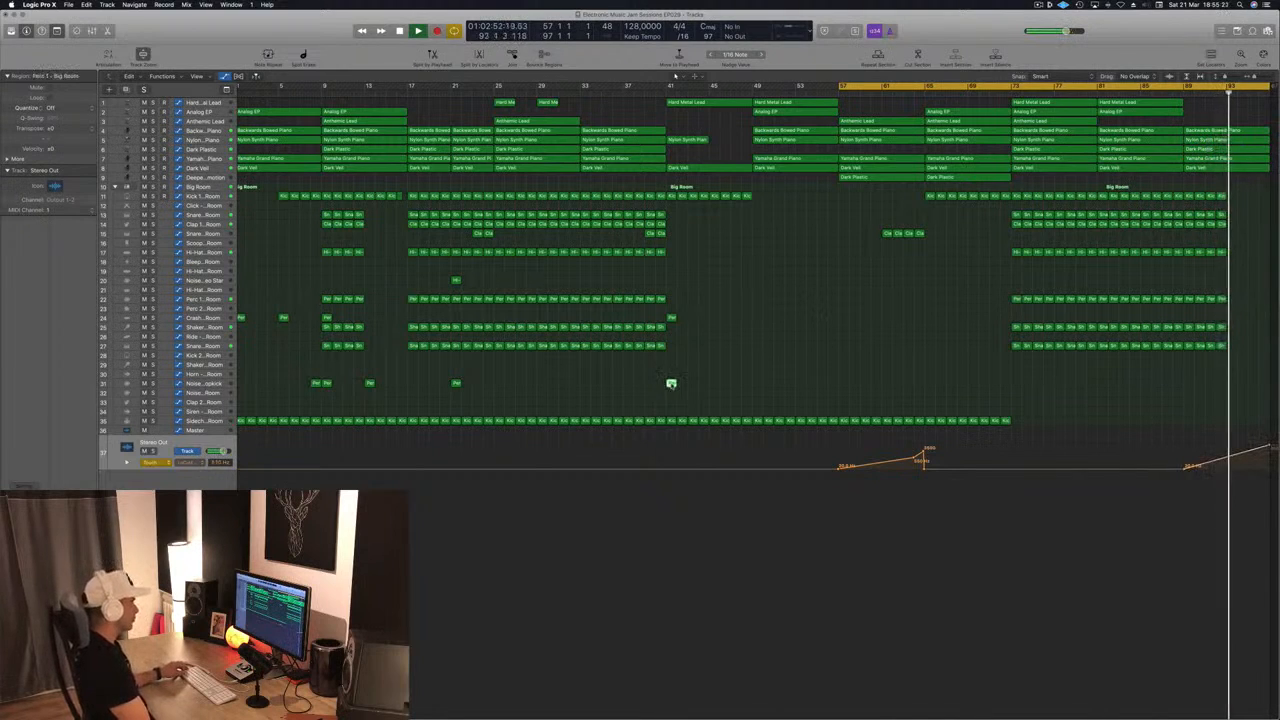
drag(671, 383, 1229, 383)
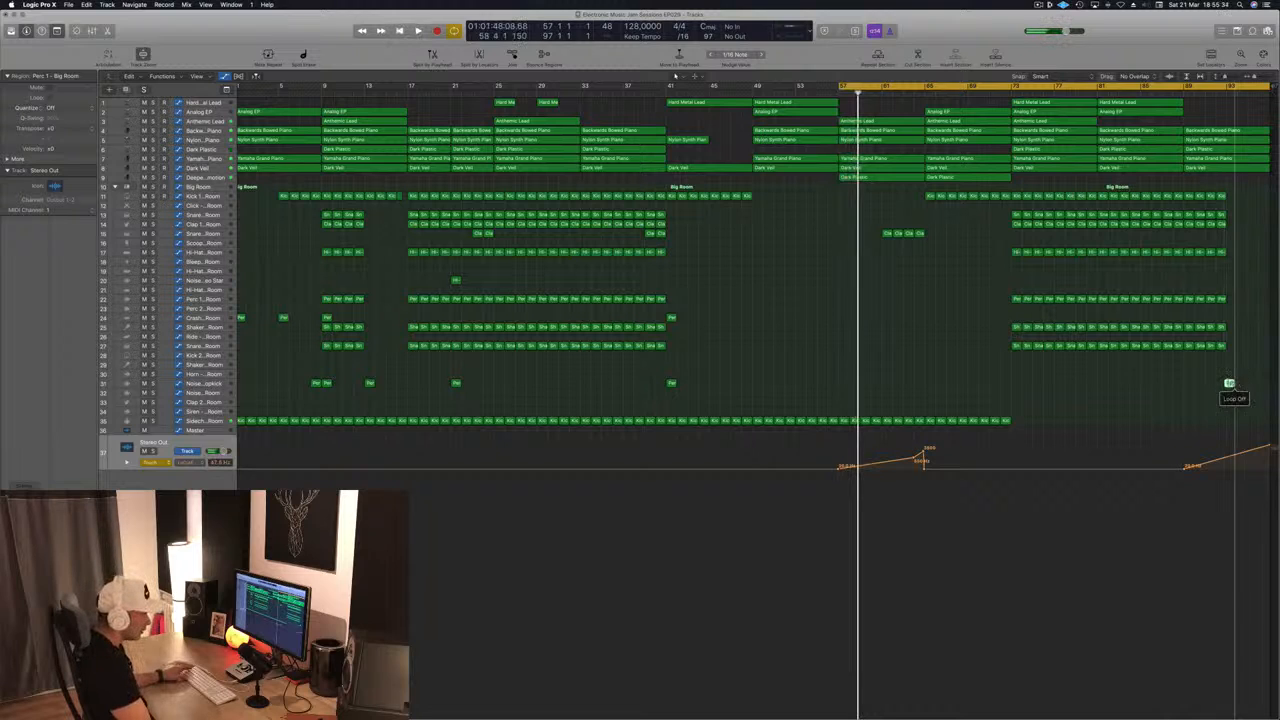
drag(1231, 385, 1232, 383)
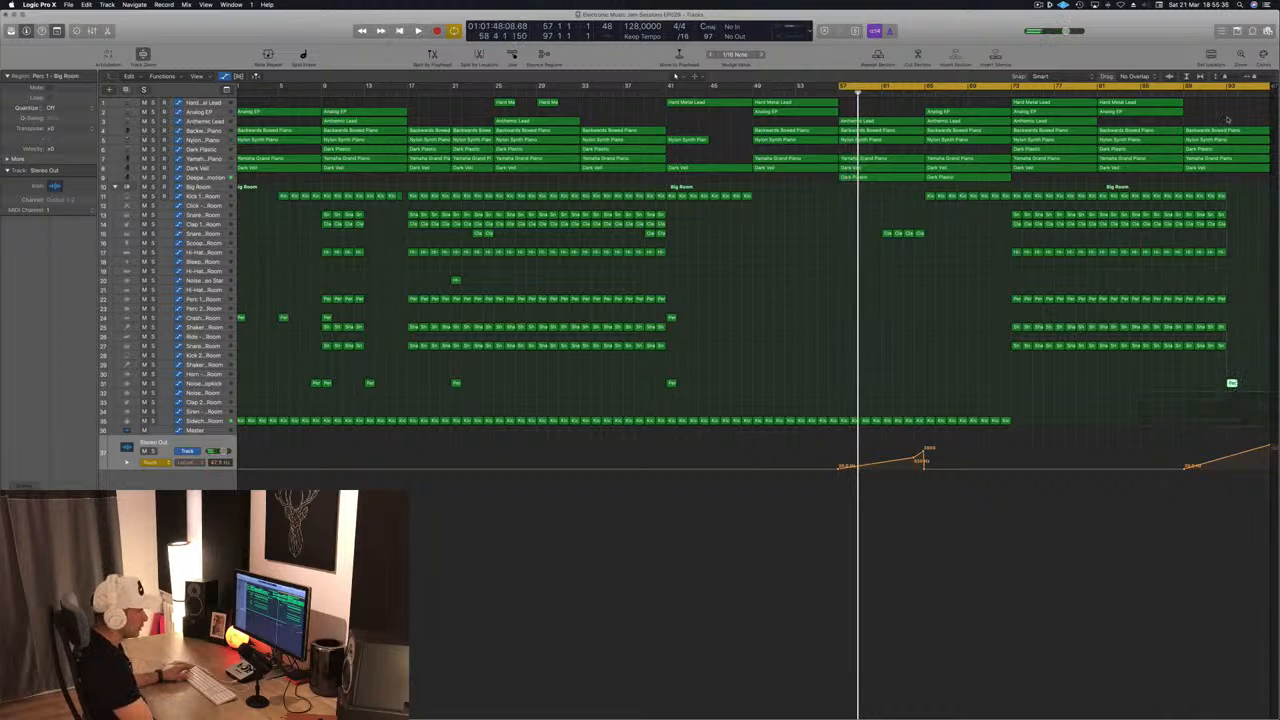
click(1214, 92)
key(space)
click(1215, 92)
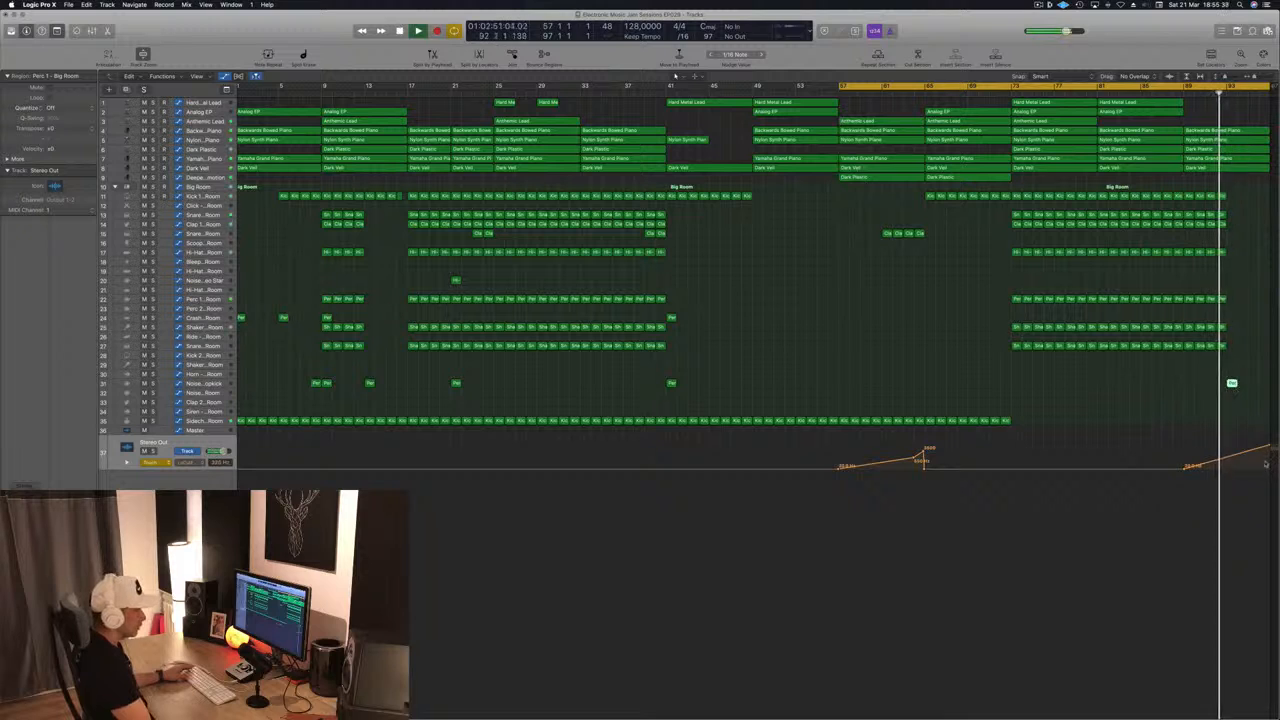
Reshape the end of the Stereo Out low cut rise so the frequency jumps straight up at bar 97.
drag(1270, 446, 1270, 450)
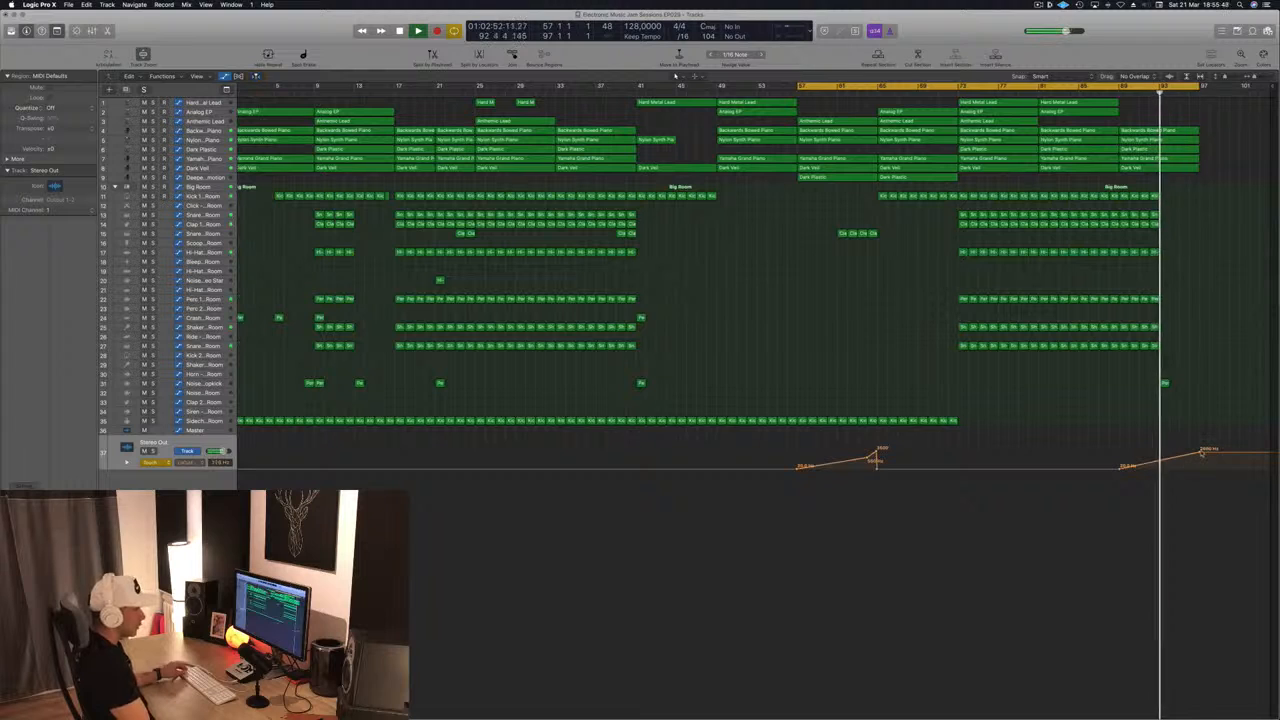
drag(1199, 453, 1201, 452)
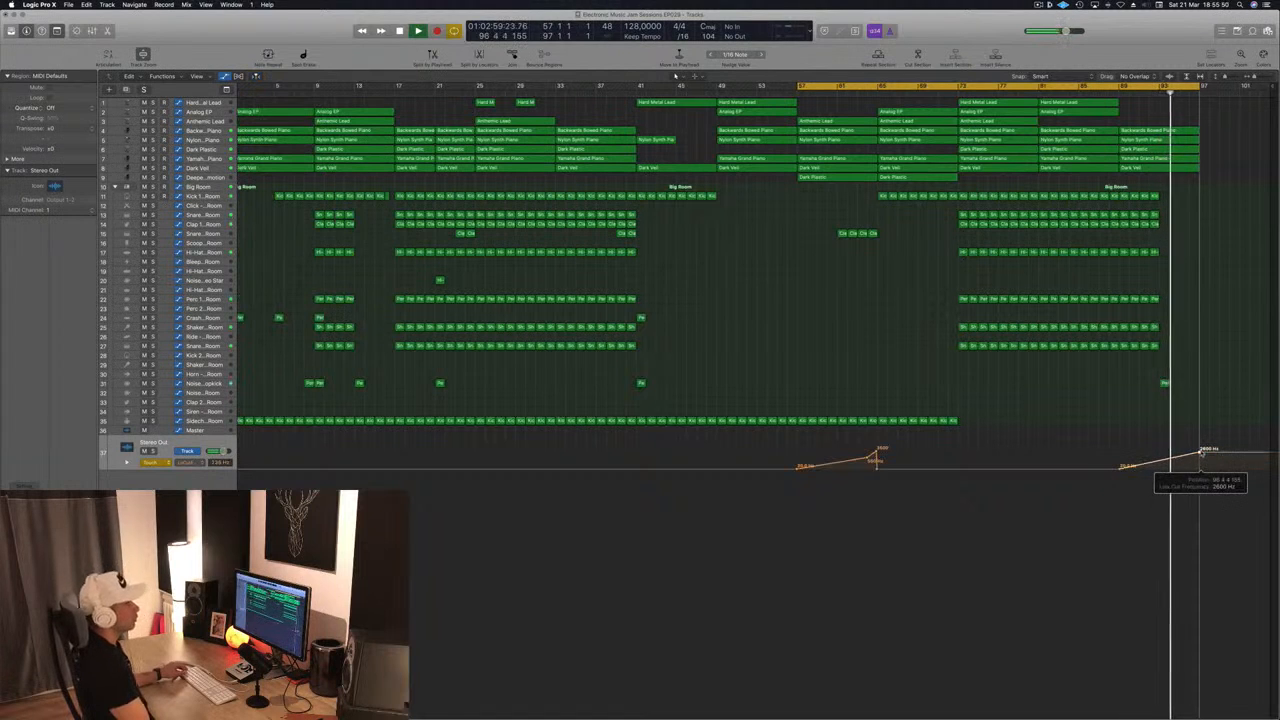
drag(1201, 452, 1199, 456)
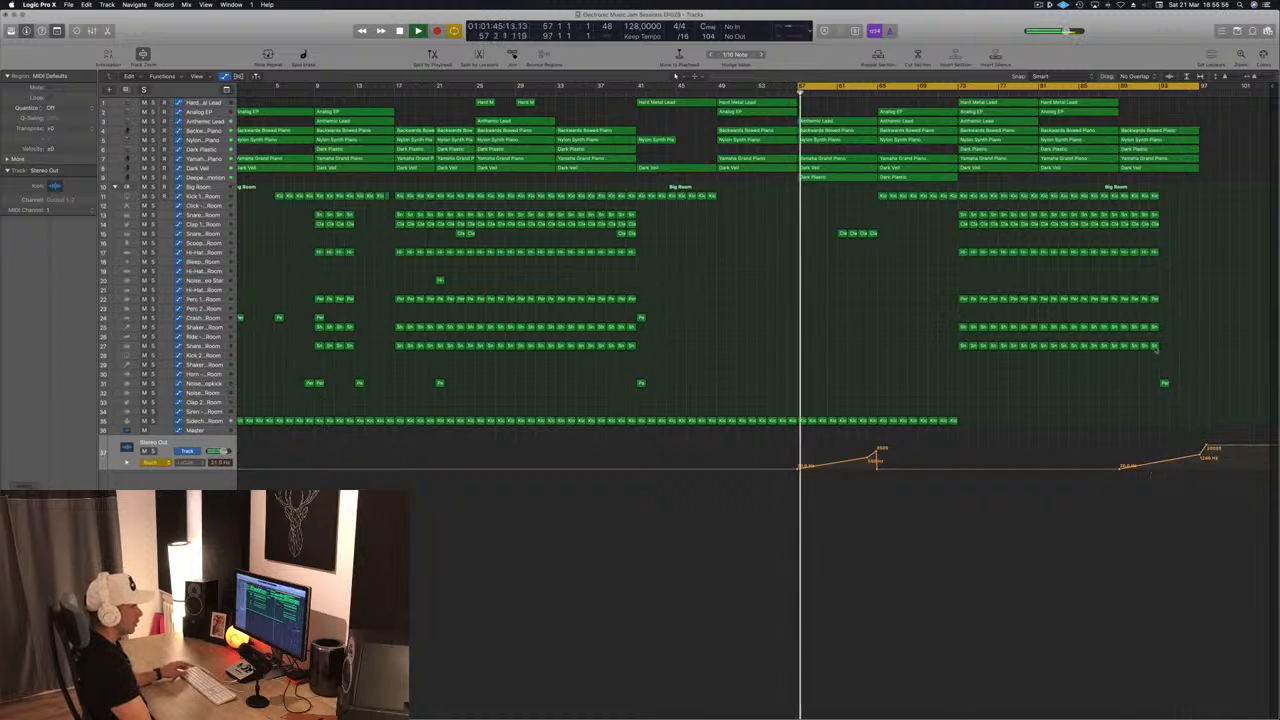
key(space)
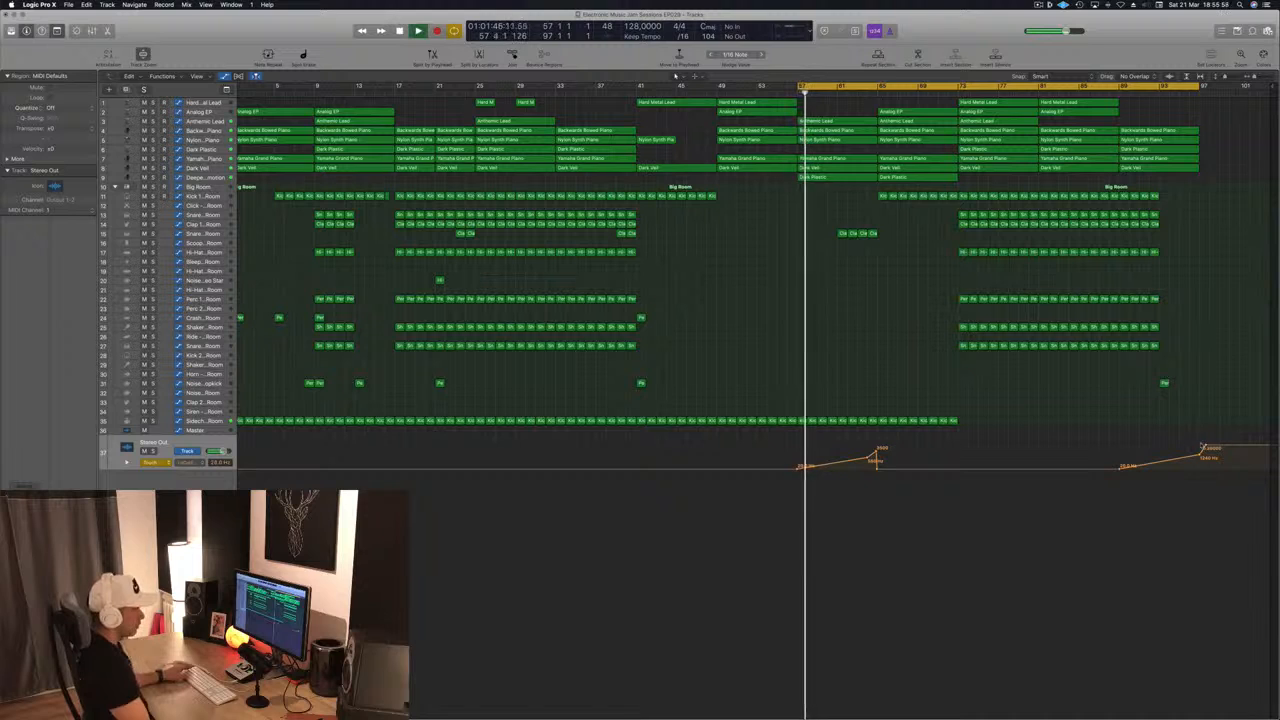
drag(1206, 446, 1199, 446)
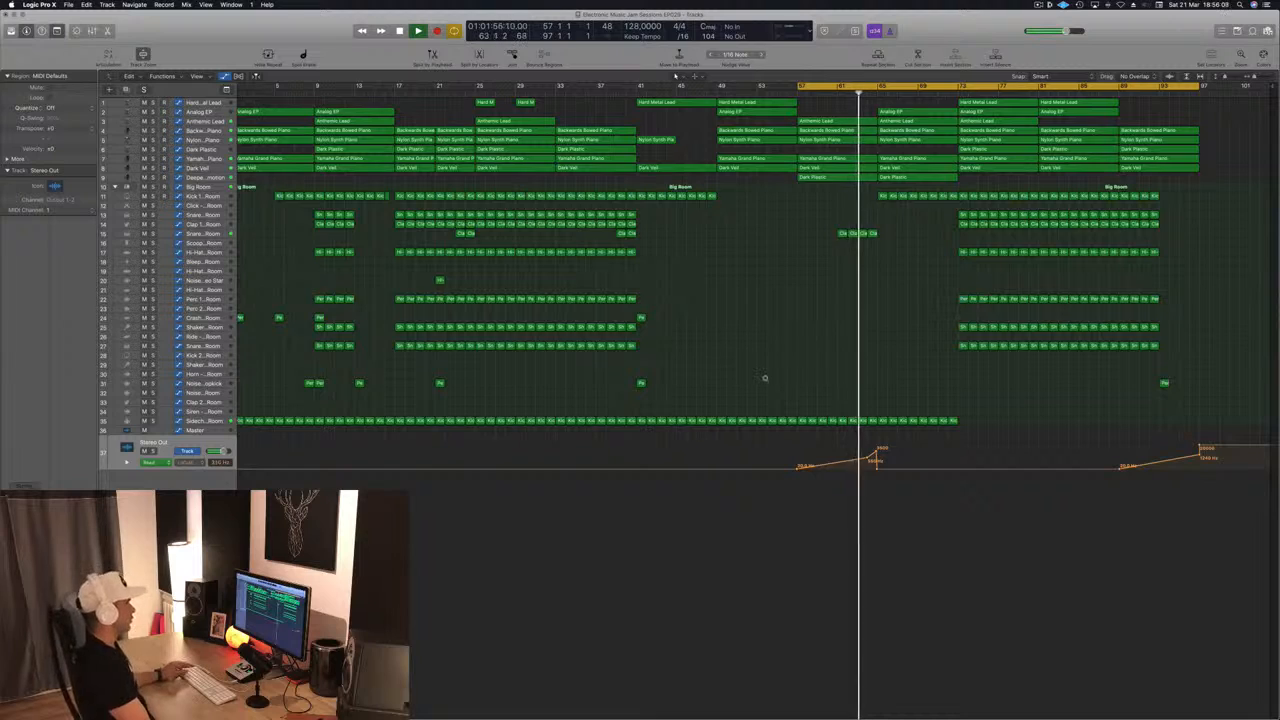
key(super+Down)
key(super+Down)
key(super+Down)
key(super+Down)
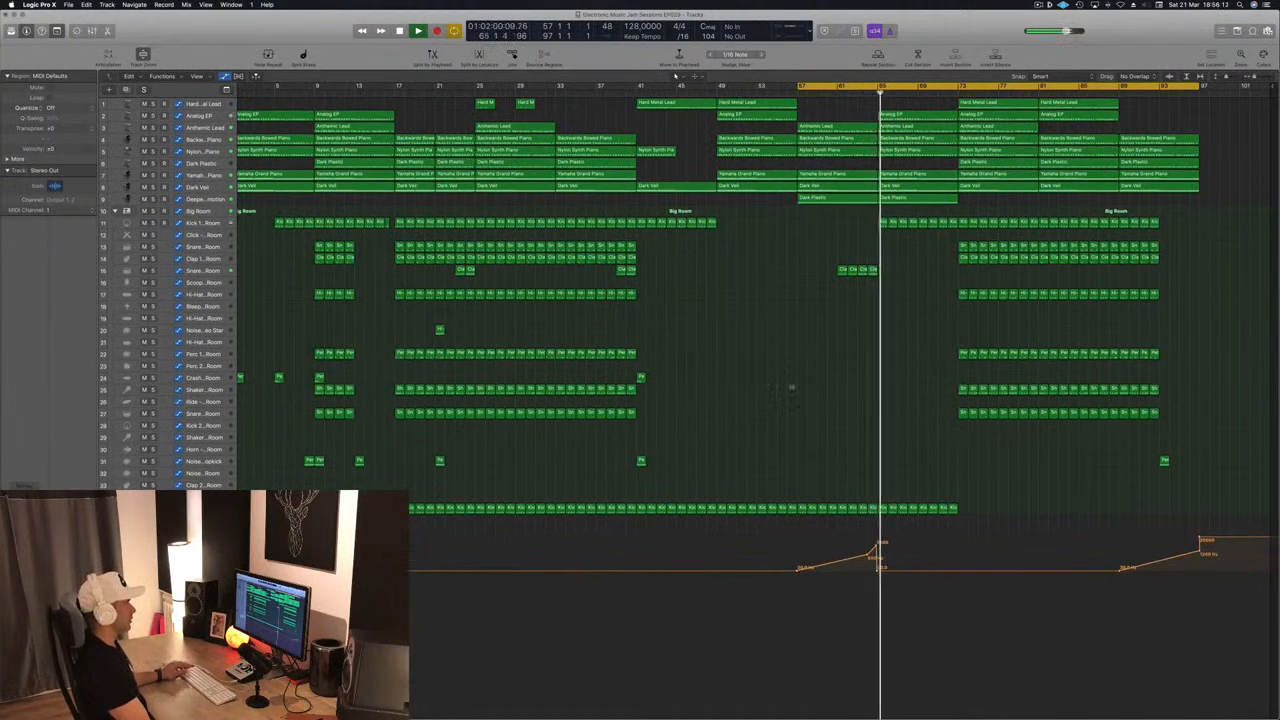
key(super+Up)
key(super+Up)
key(super+Up)
key(super+Up)
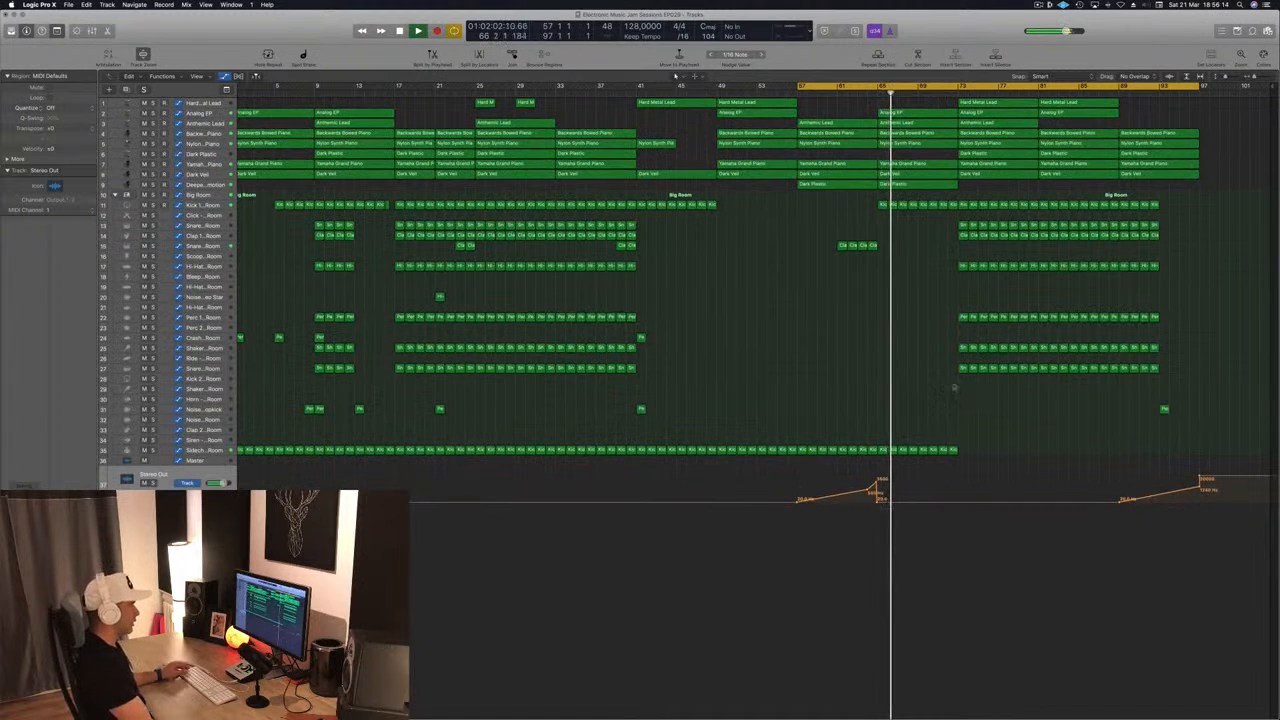
Enable the high cut in the Deeper Emotion track's Channel EQ at 270 Hz with a 48 dB/Oct slope, then close the EQ.
click(200, 185)
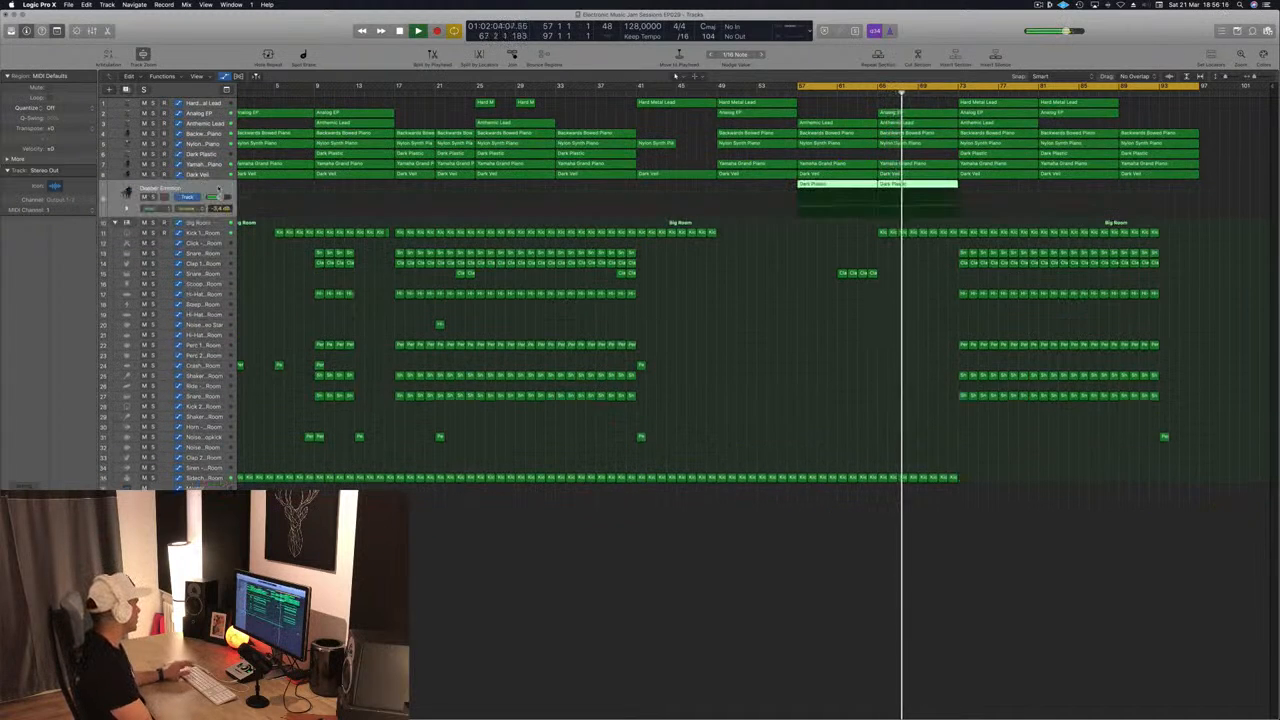
click(25, 474)
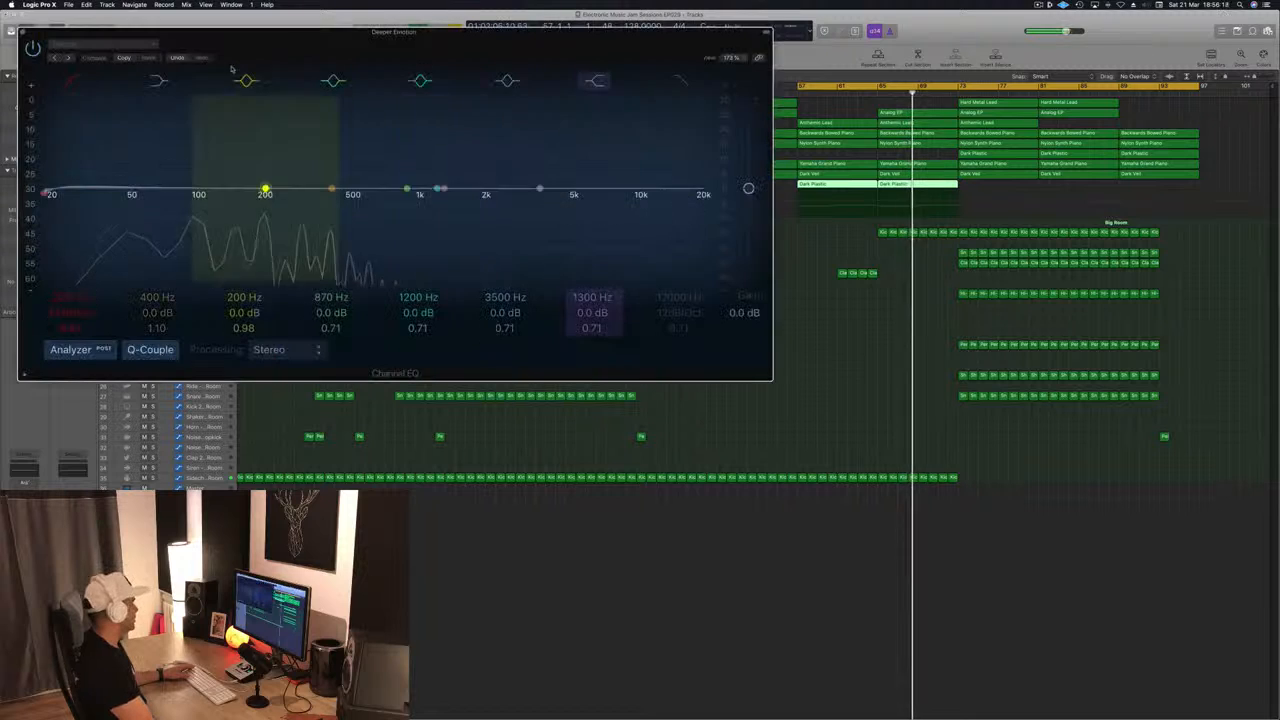
drag(692, 200, 330, 195)
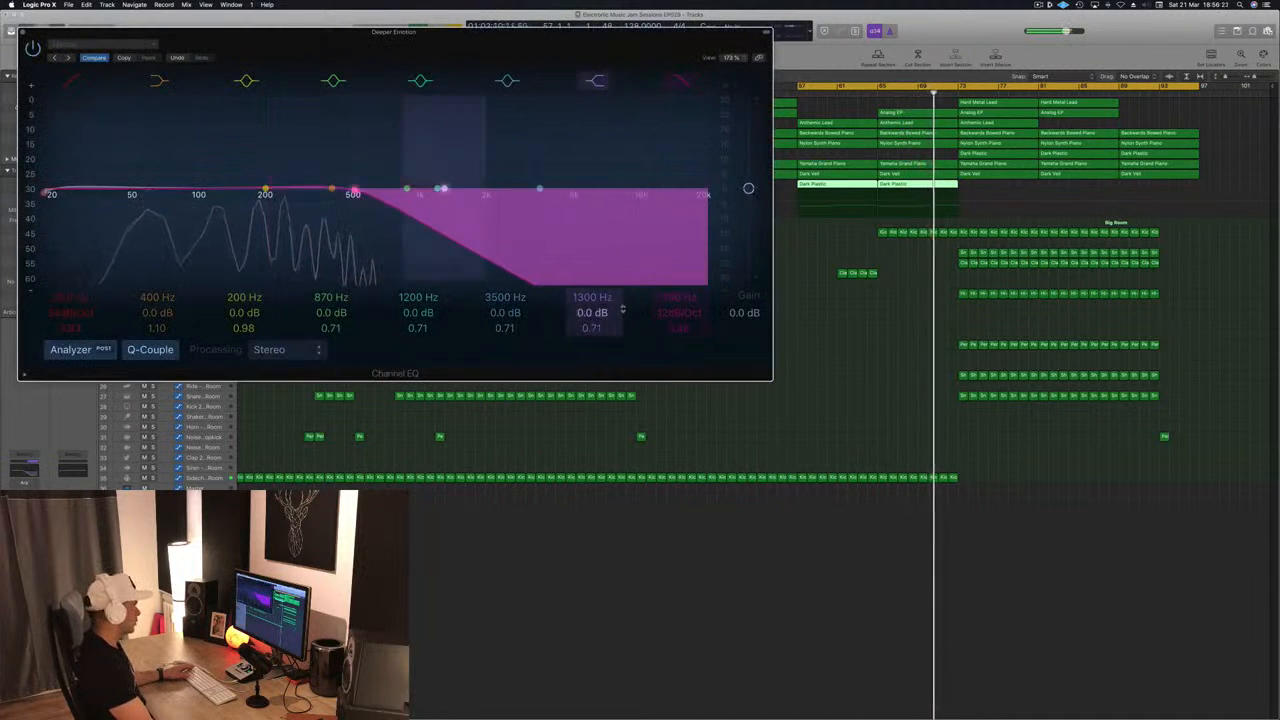
drag(676, 313, 678, 305)
drag(346, 190, 294, 190)
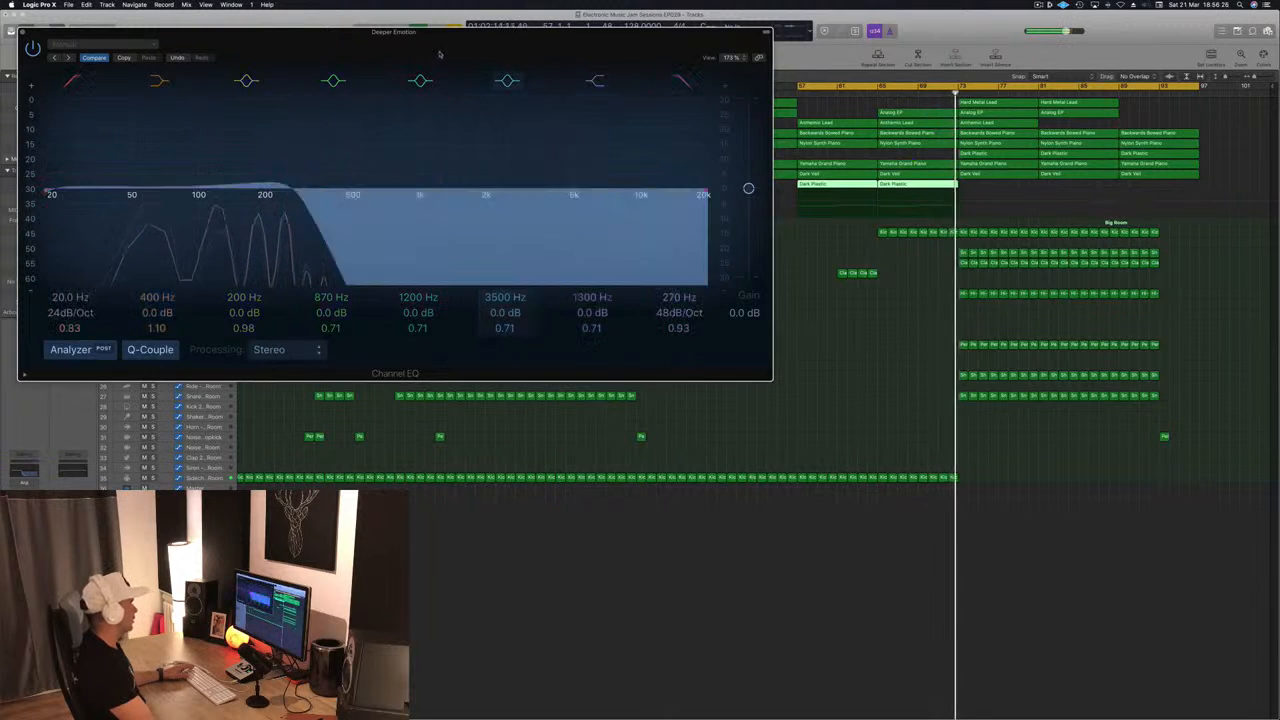
drag(416, 33, 765, 95)
click(371, 96)
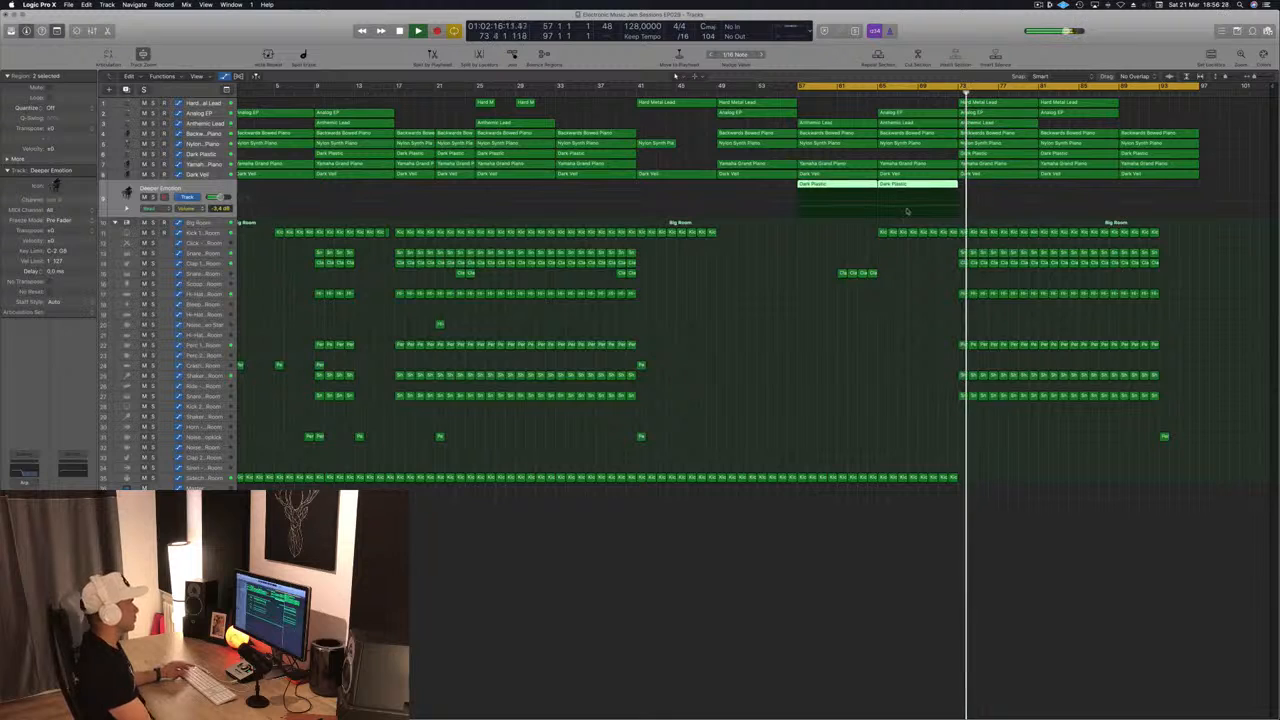